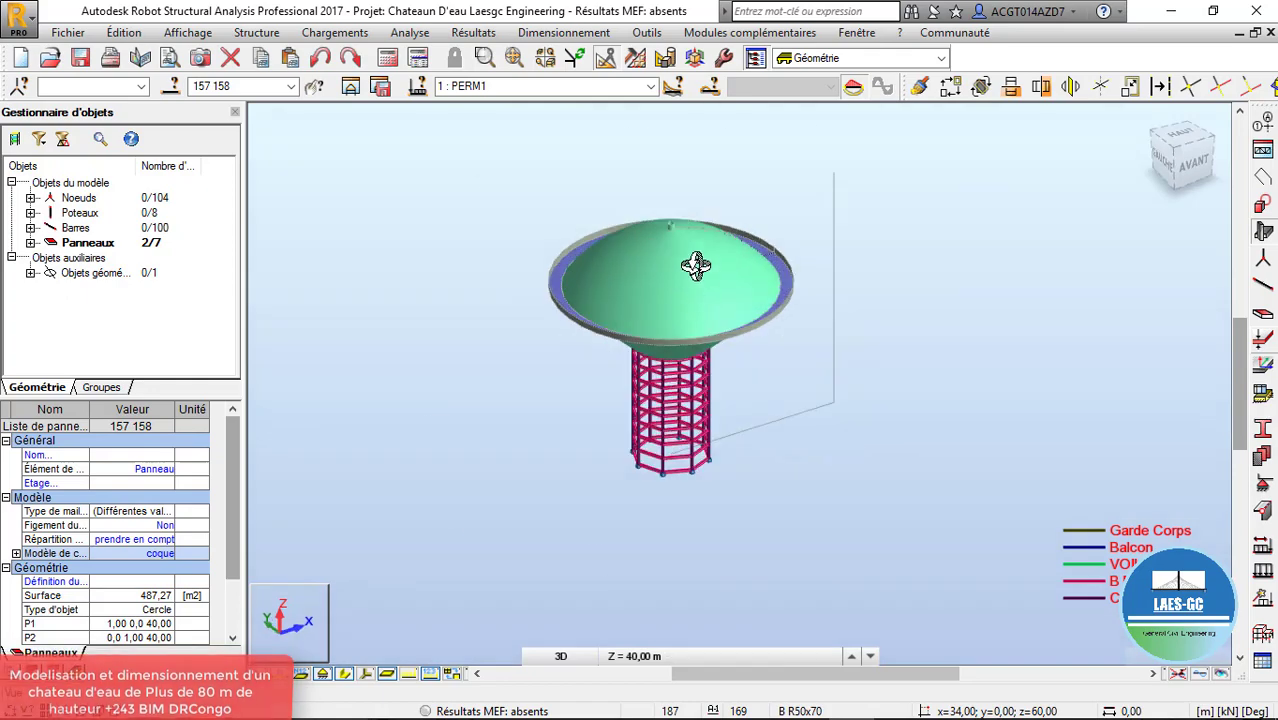
# Display the local coordinate systems on the model's elements and inspect their orientation on the tank's shells
pyautogui.scroll(3, 695, 255)
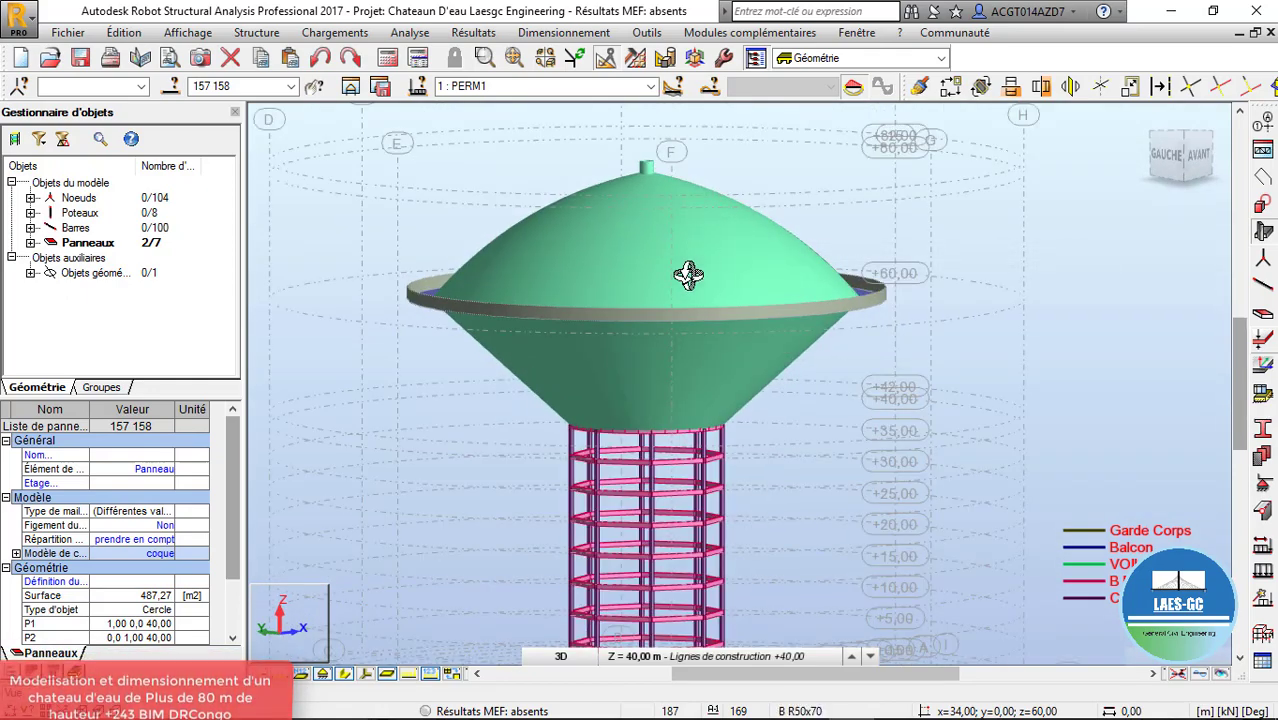
pyautogui.keyDown('shift'); pyautogui.moveTo(765, 274); pyautogui.dragTo(890, 250, button='middle'); pyautogui.keyUp('shift')
pyautogui.rightClick(945, 180)
pyautogui.click(935, 217)
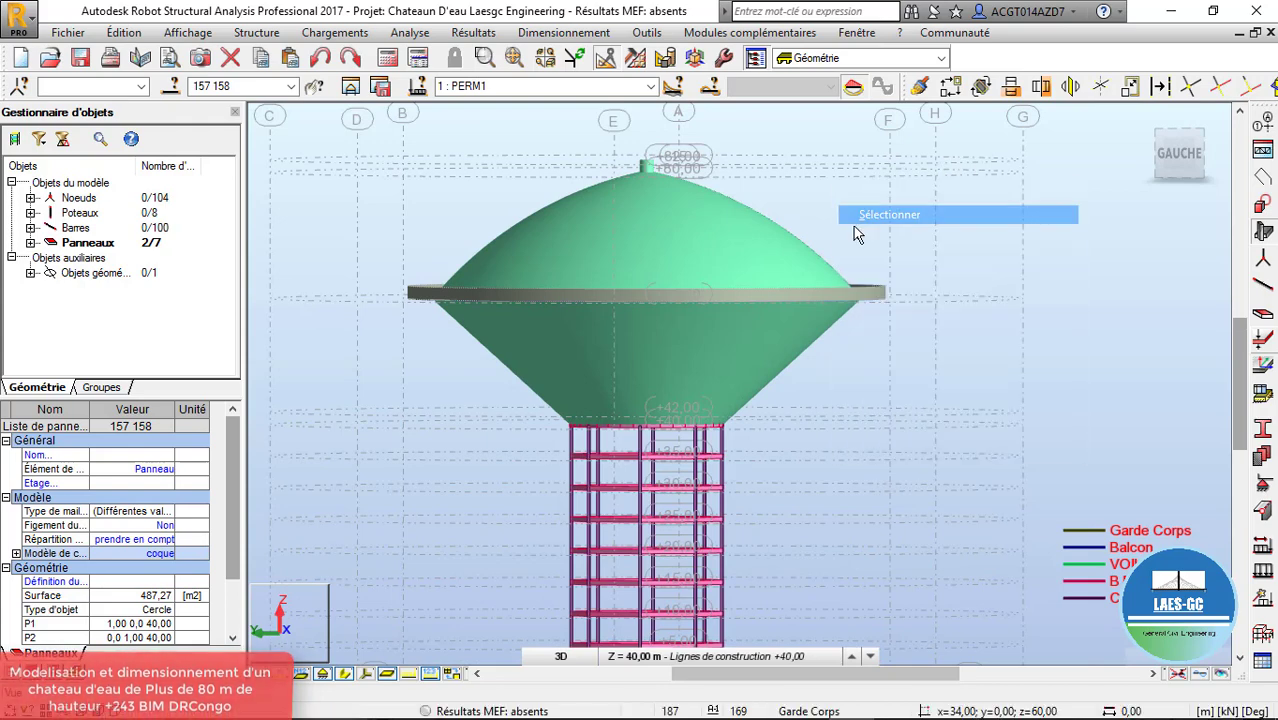
pyautogui.click(713, 327)
pyautogui.scroll(2, 713, 327)
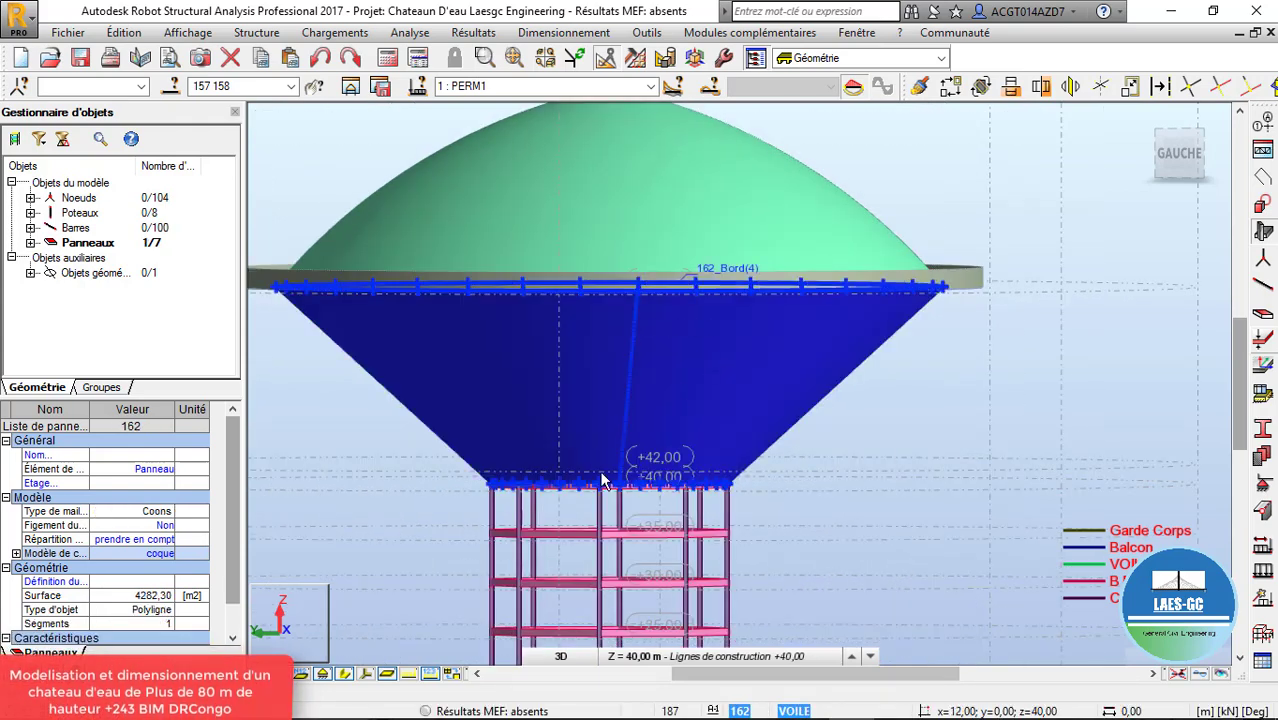
pyautogui.click(848, 469)
pyautogui.click(367, 670)
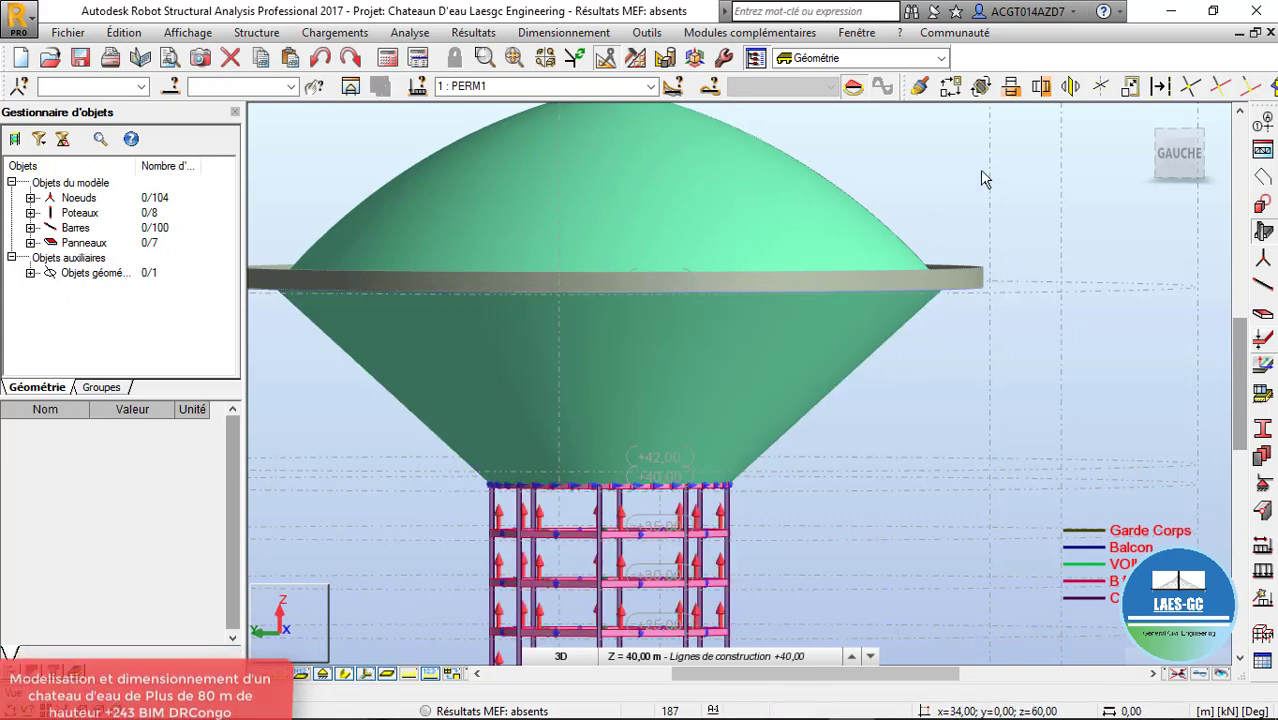
pyautogui.rightClick(858, 172)
pyautogui.click(942, 248)
pyautogui.moveTo(942, 250); pyautogui.dragTo(414, 622)
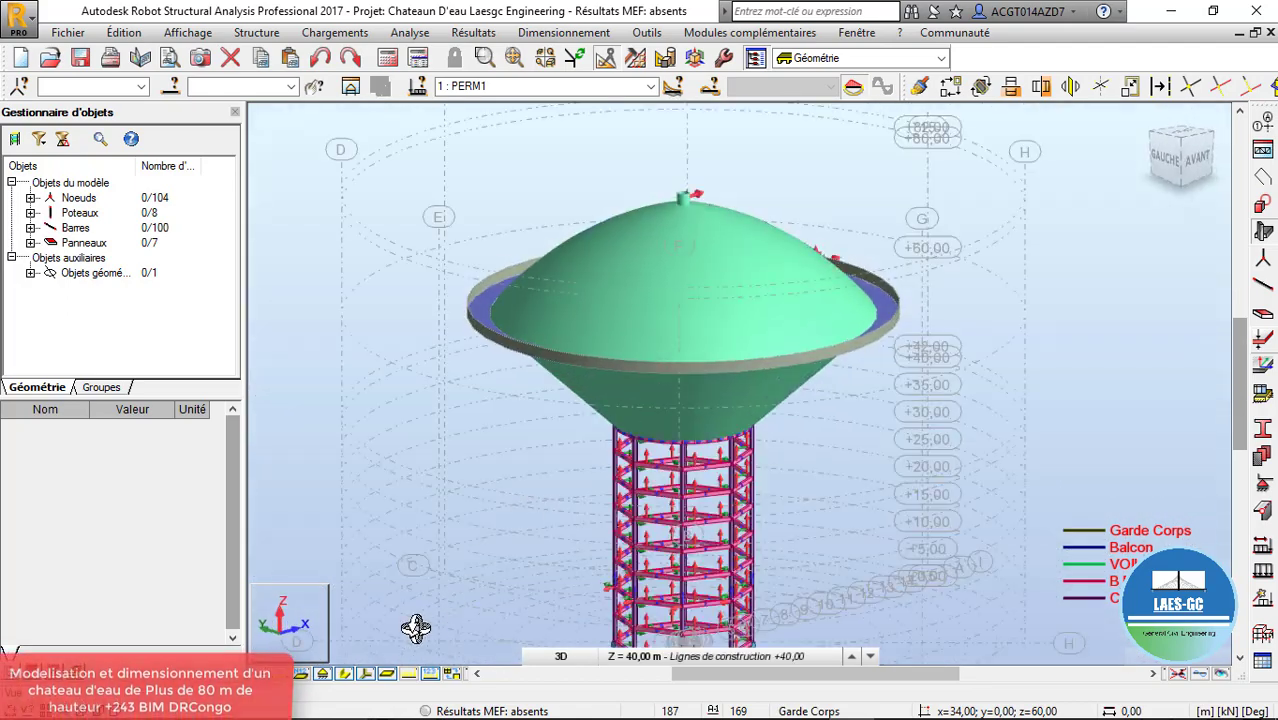
pyautogui.moveTo(844, 422); pyautogui.dragTo(698, 398)
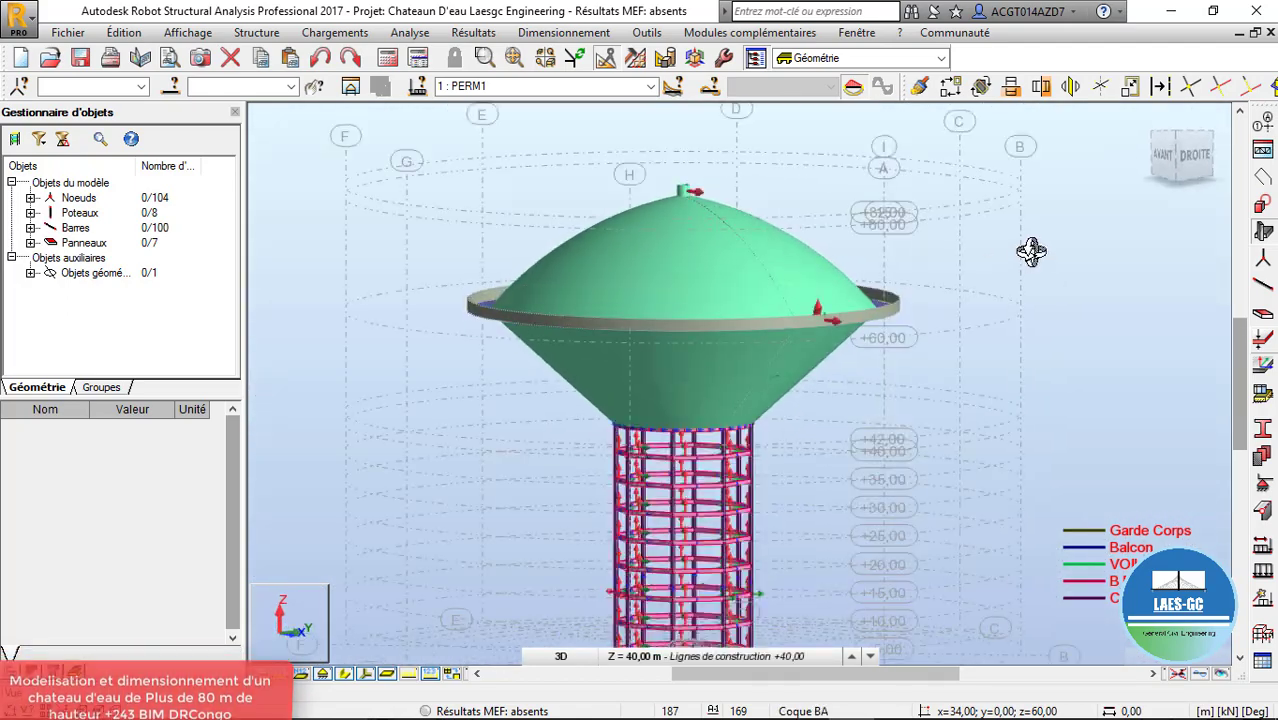
# Reverse the local Z axis orientation of the conical tank wall and the dome panels
pyautogui.rightClick(898, 263)
pyautogui.click(973, 300)
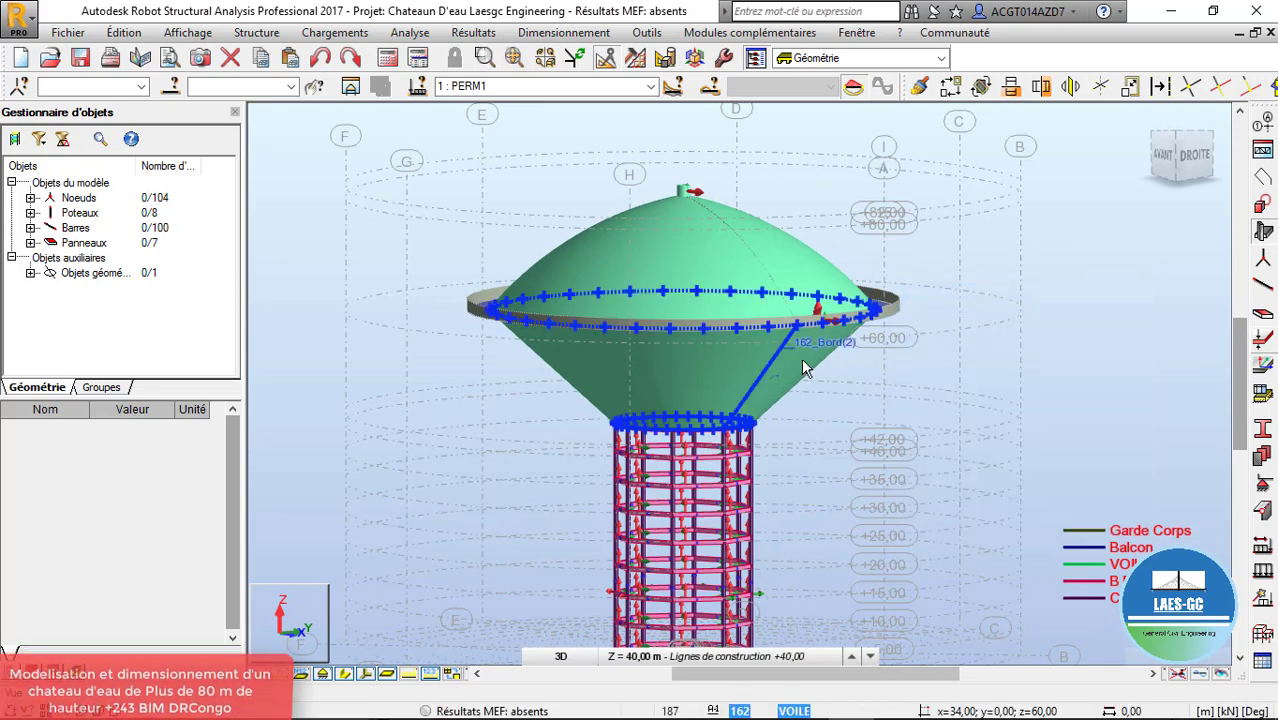
pyautogui.click(745, 285)
pyautogui.click(745, 282)
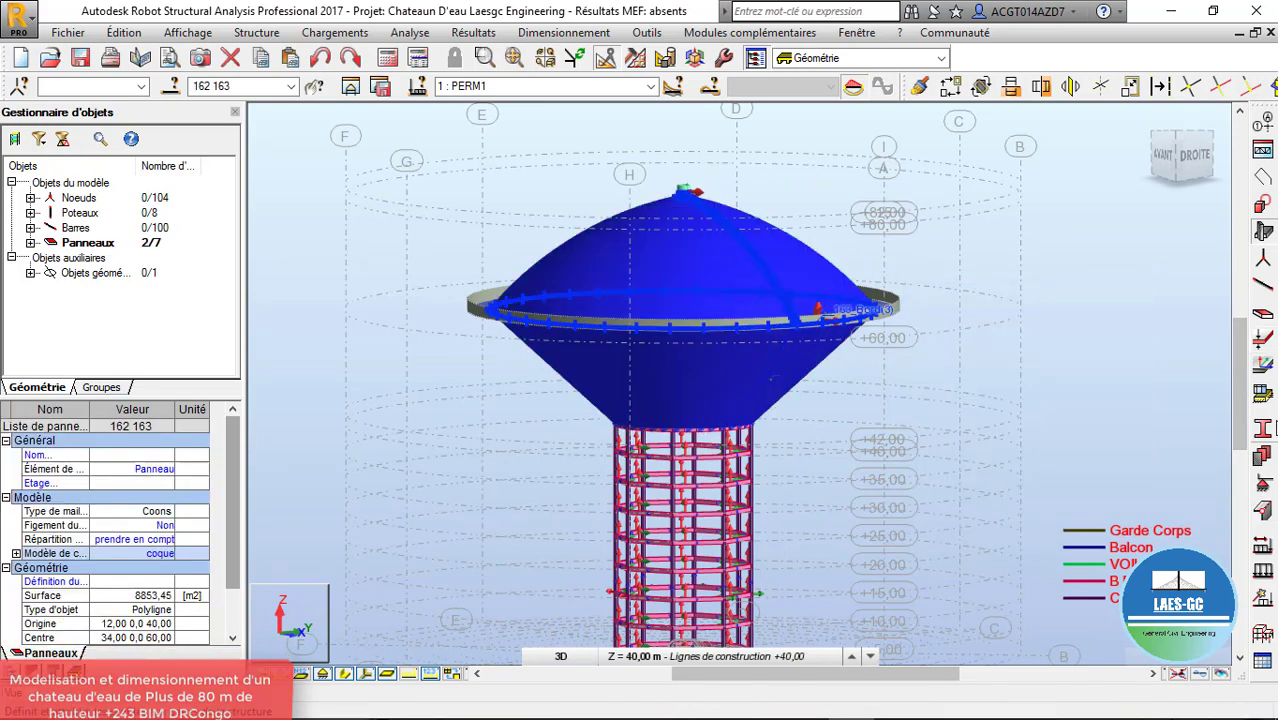
pyautogui.click(1263, 366)
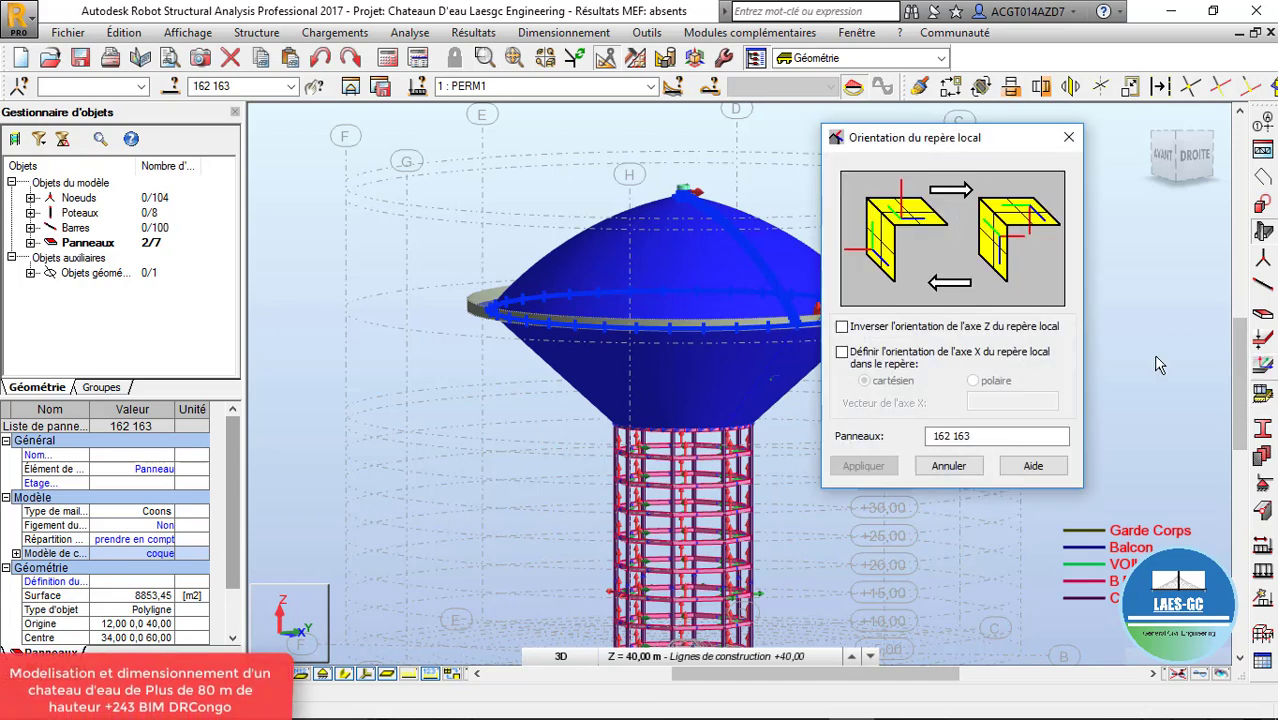
pyautogui.click(843, 327)
pyautogui.click(866, 468)
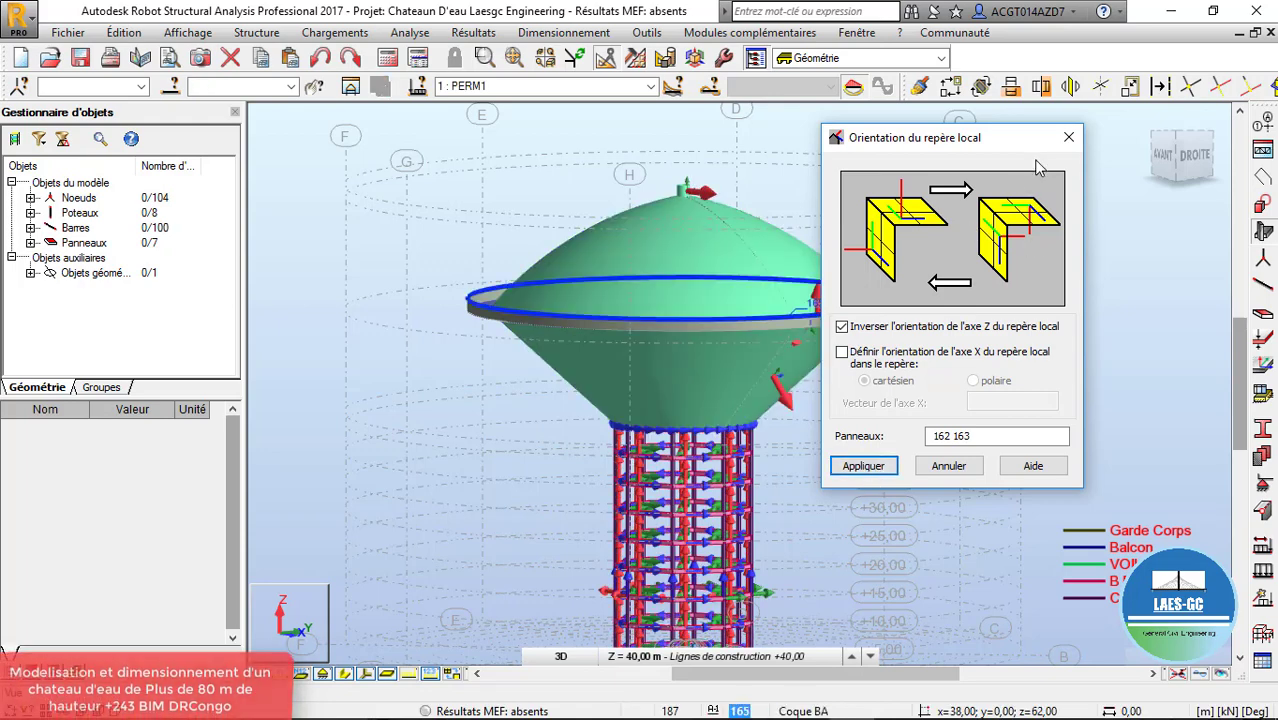
pyautogui.click(1068, 137)
# Examine the local axis directions on the conical tank wall from below
pyautogui.rightClick(858, 192)
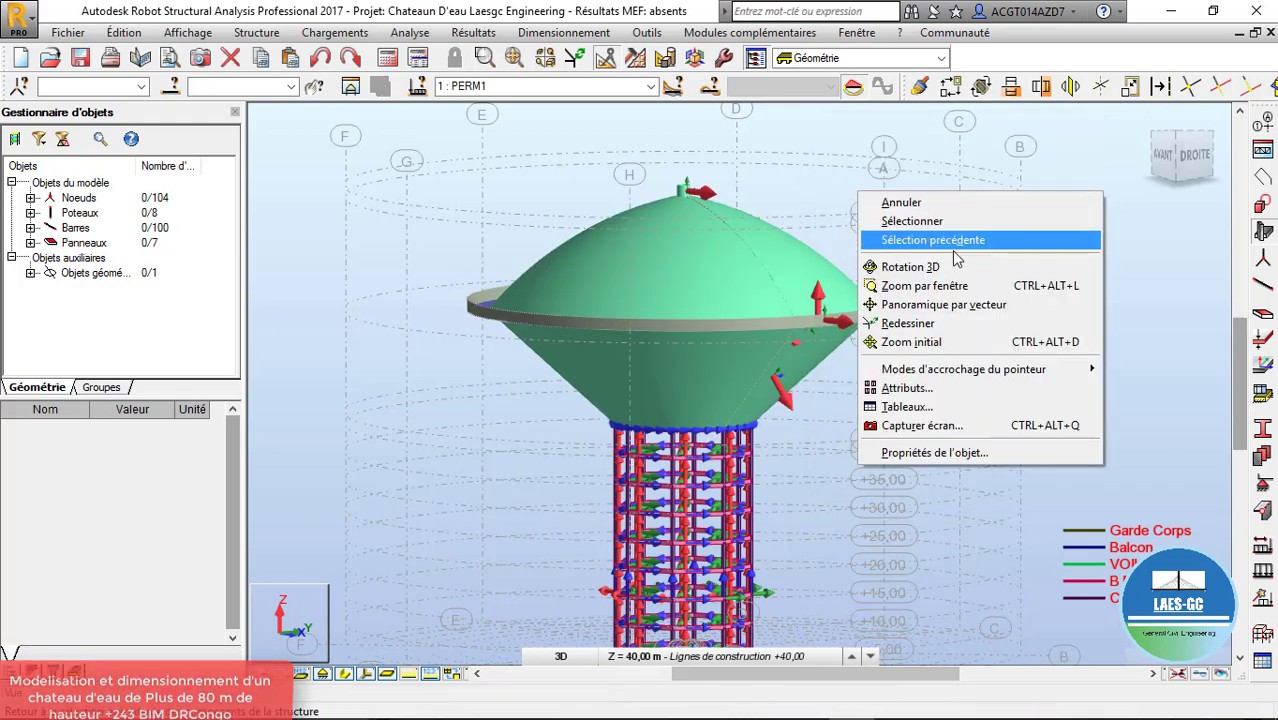
pyautogui.click(890, 264)
pyautogui.moveTo(870, 328); pyautogui.dragTo(901, 340)
pyautogui.rightClick(781, 345)
pyautogui.click(845, 372)
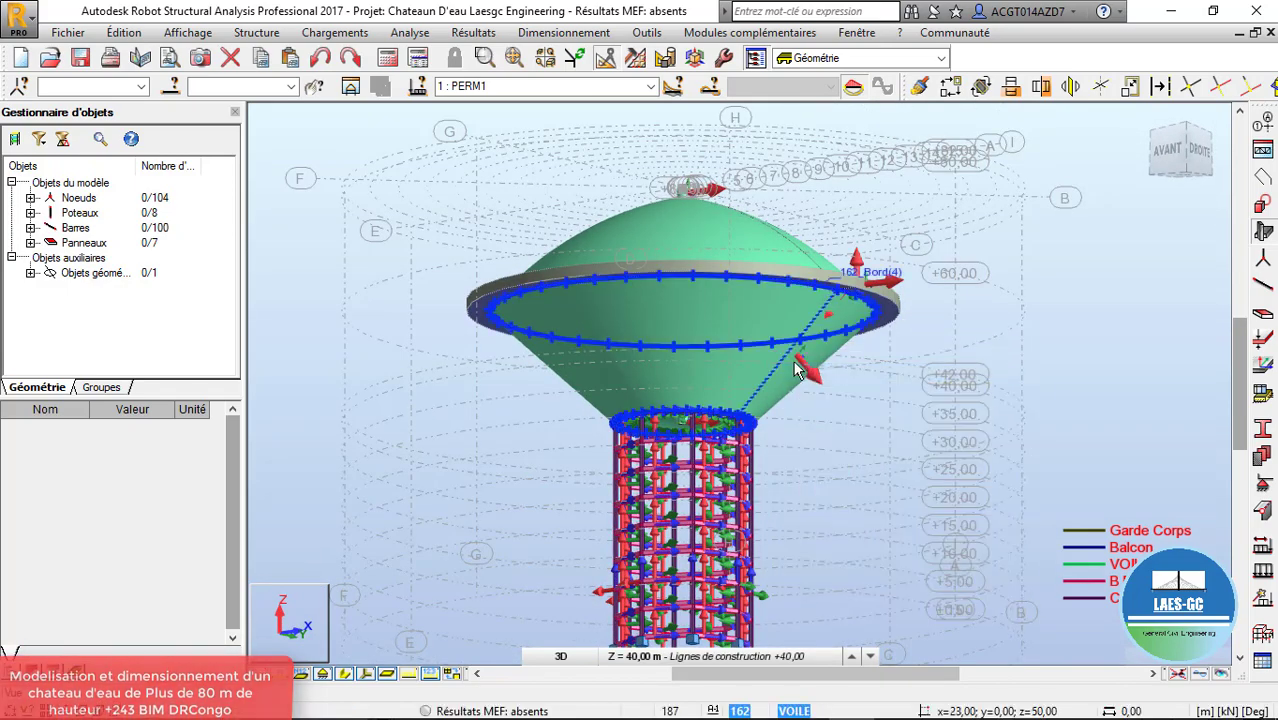
pyautogui.scroll(3, 822, 342)
pyautogui.click(815, 341)
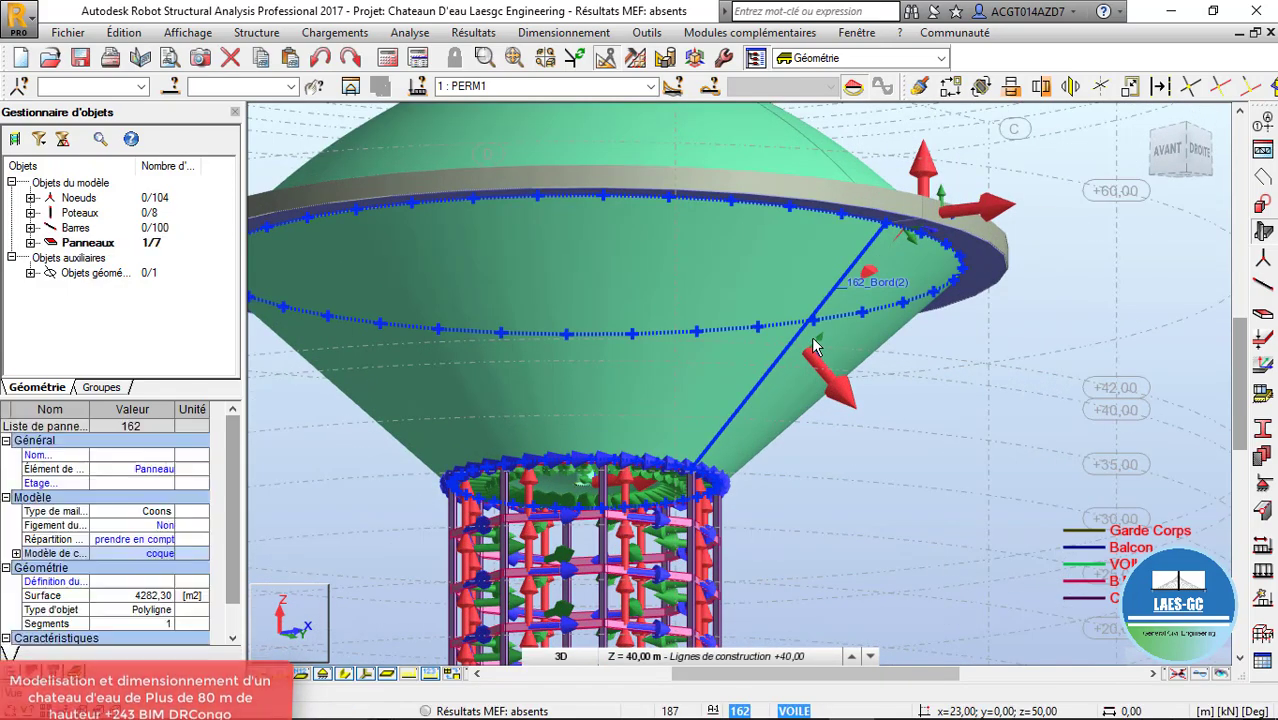
pyautogui.click(1021, 360)
pyautogui.scroll(-5, 845, 353)
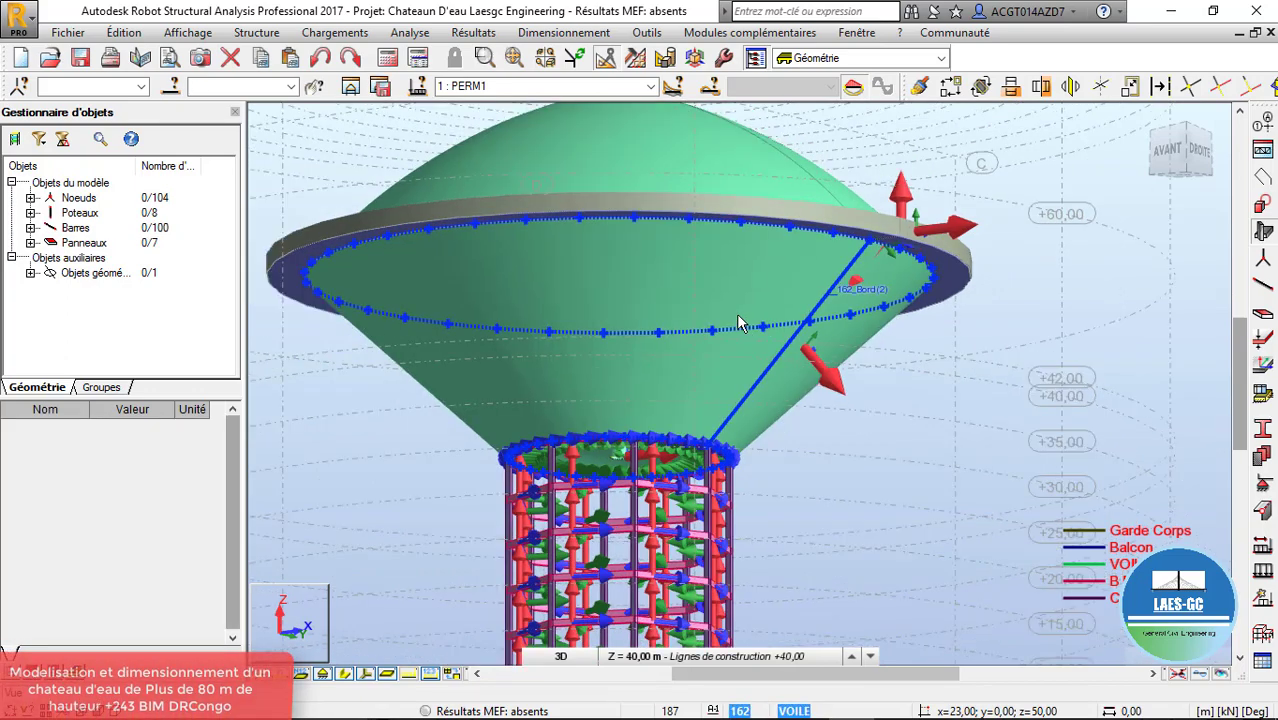
# Check the local axes from above the dome and hide the local coordinate systems
pyautogui.rightClick(838, 267)
pyautogui.click(918, 342)
pyautogui.moveTo(905, 350); pyautogui.dragTo(813, 368)
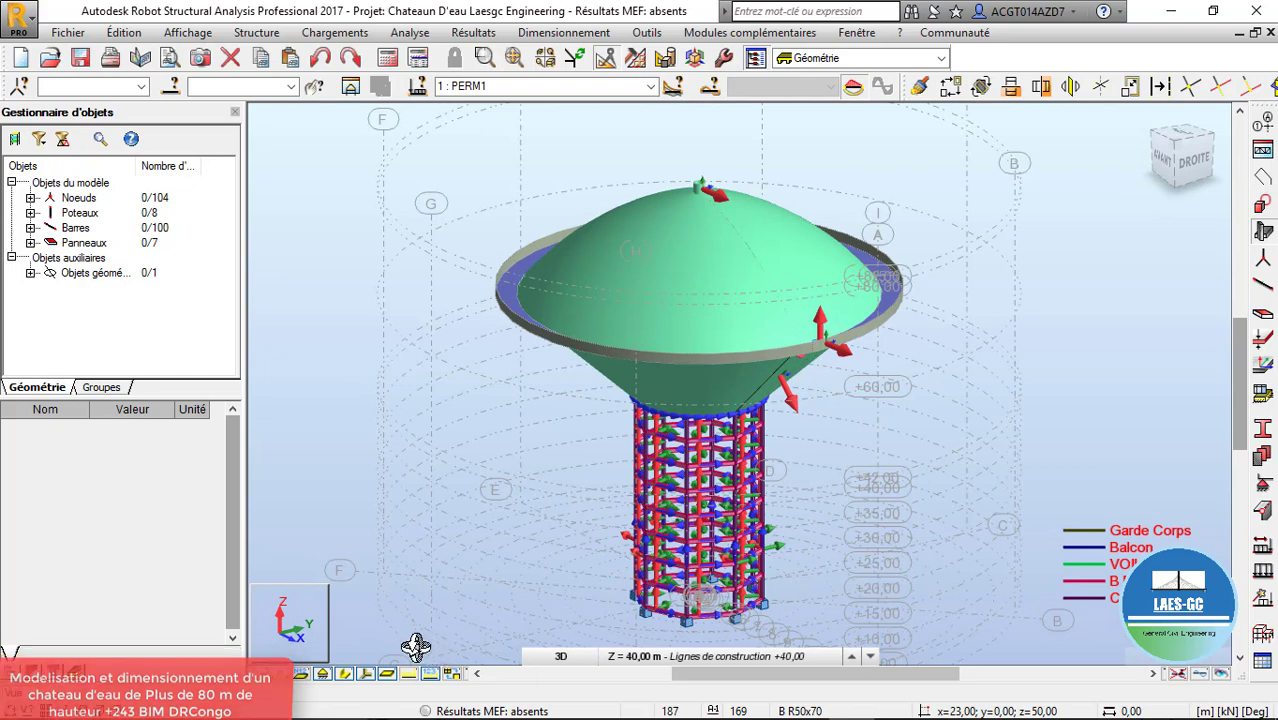
pyautogui.click(369, 676)
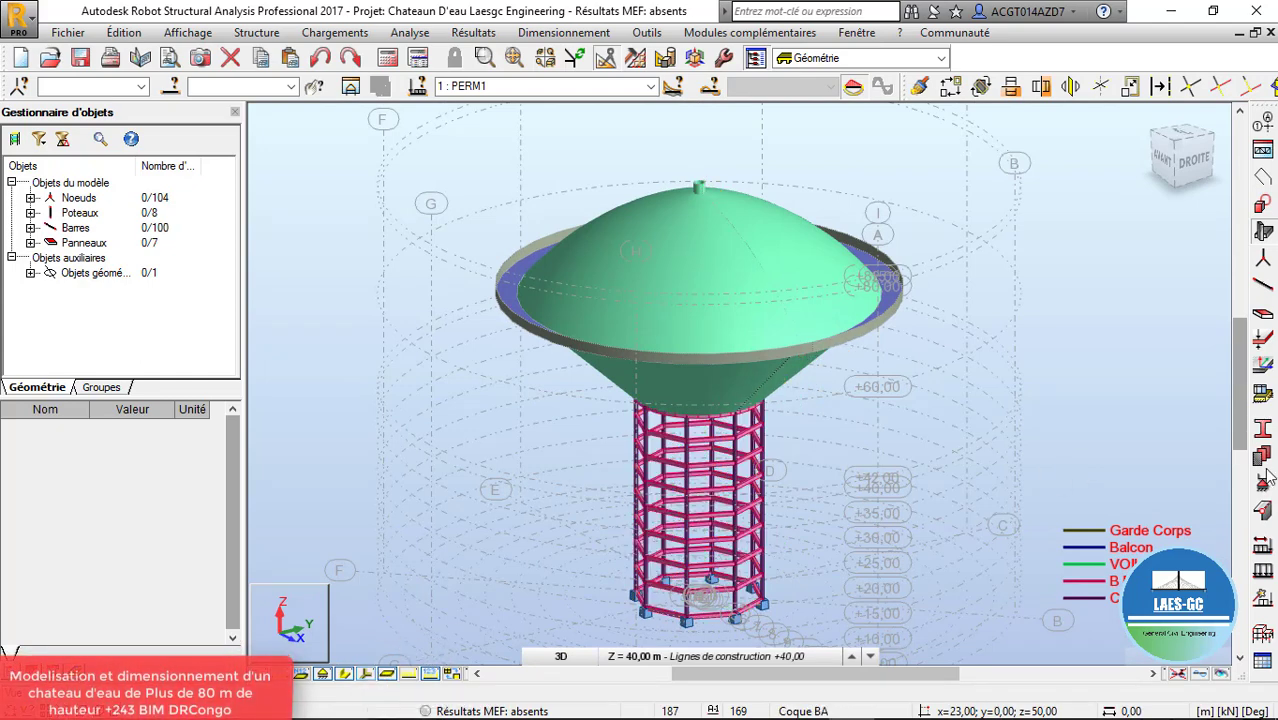
# Delete all existing load cases and add a case of nature "permanente" named G1
pyautogui.click(1262, 545)
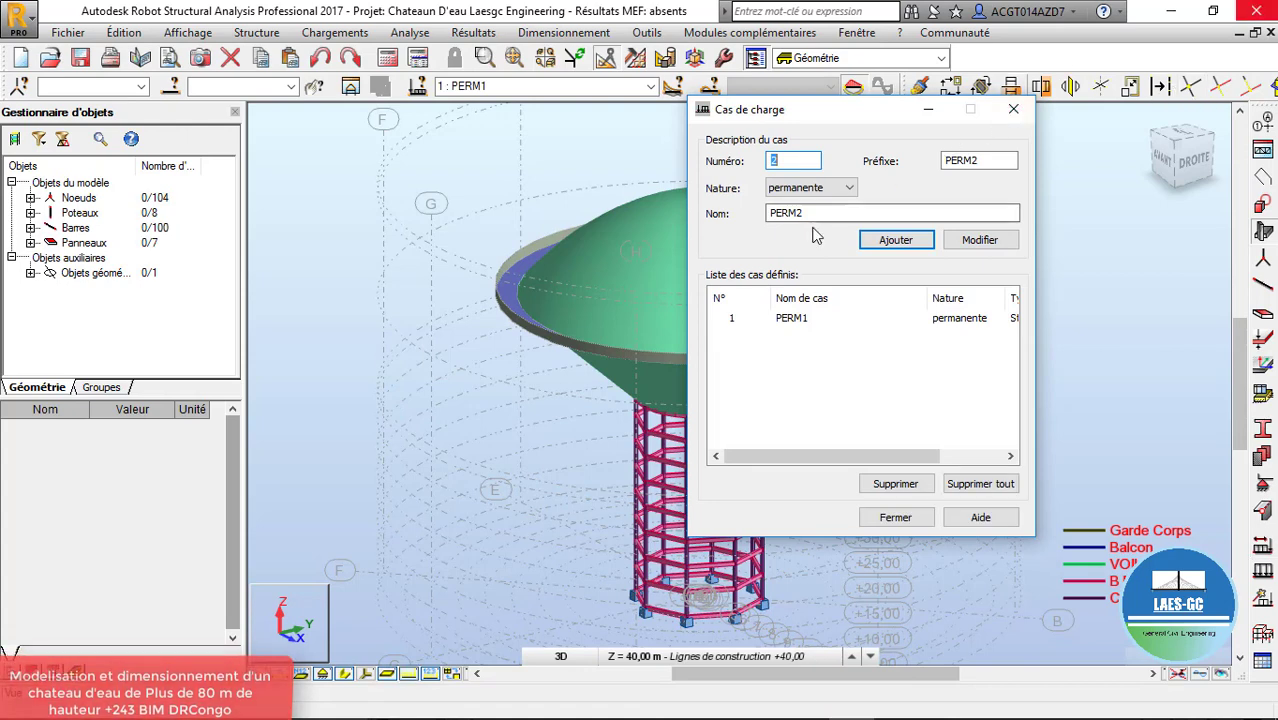
pyautogui.click(980, 483)
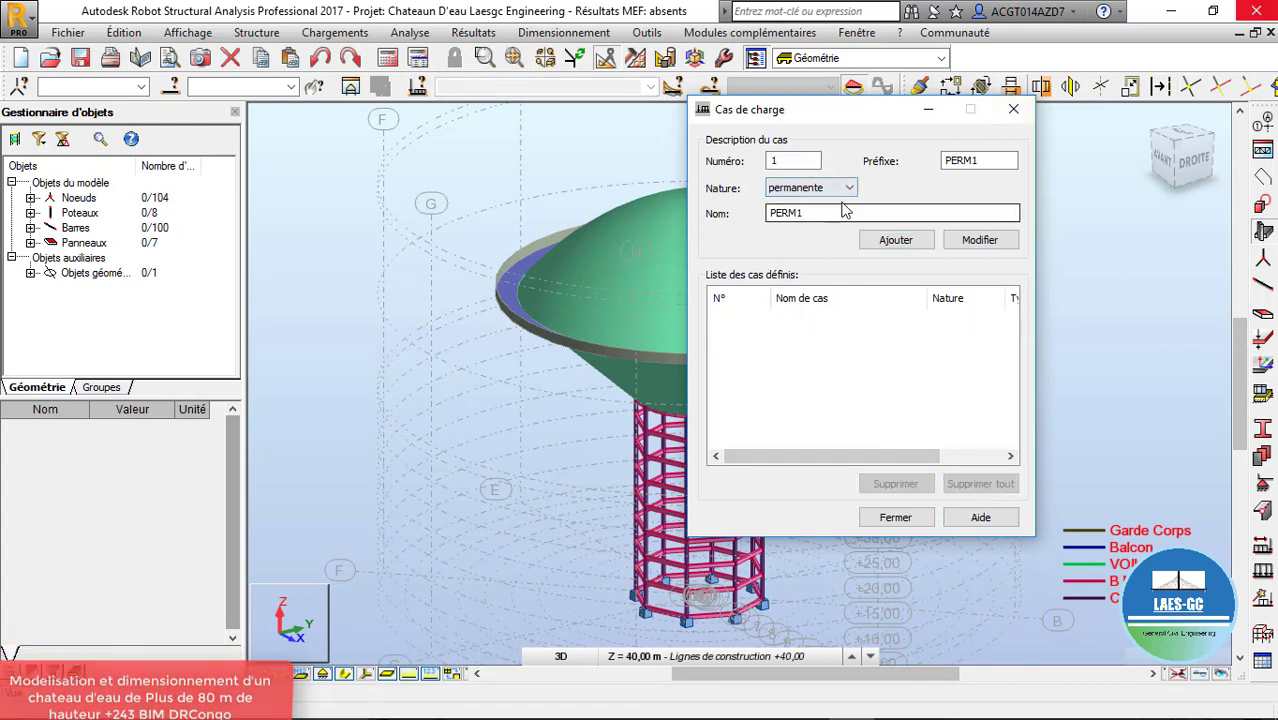
pyautogui.scroll(-3, 399, 306)
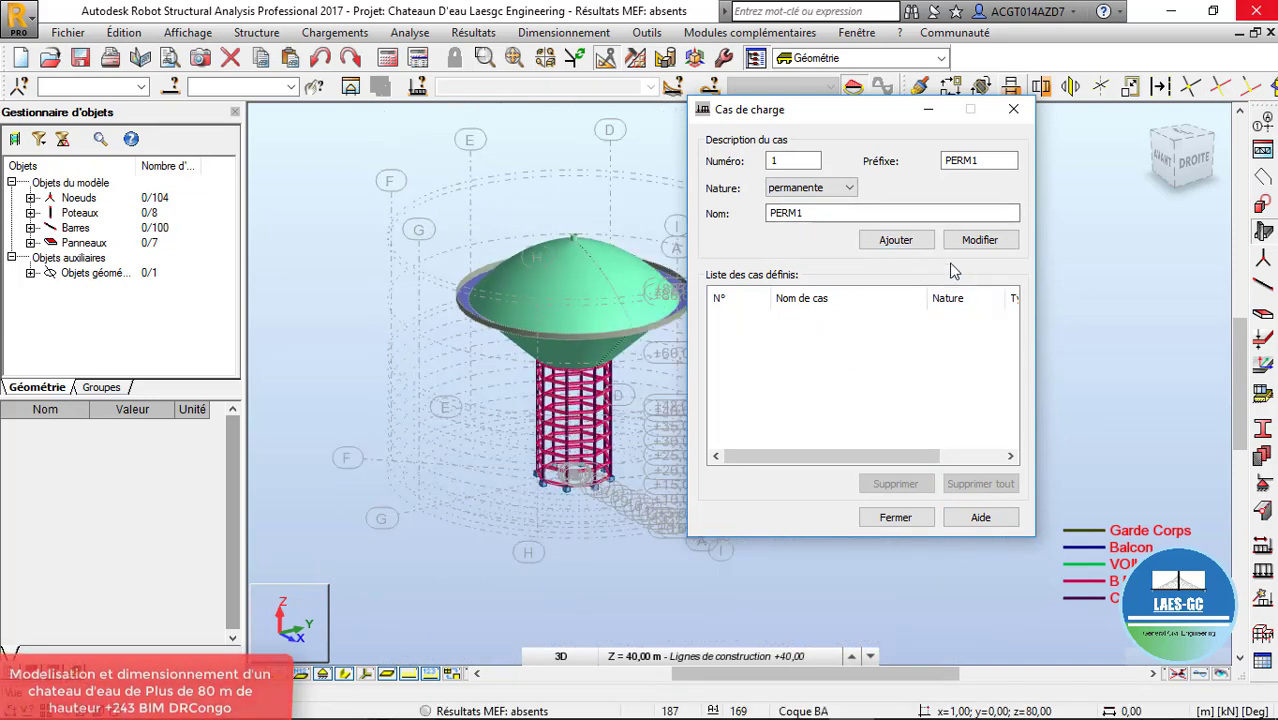
pyautogui.moveTo(826, 214); pyautogui.dragTo(739, 196)
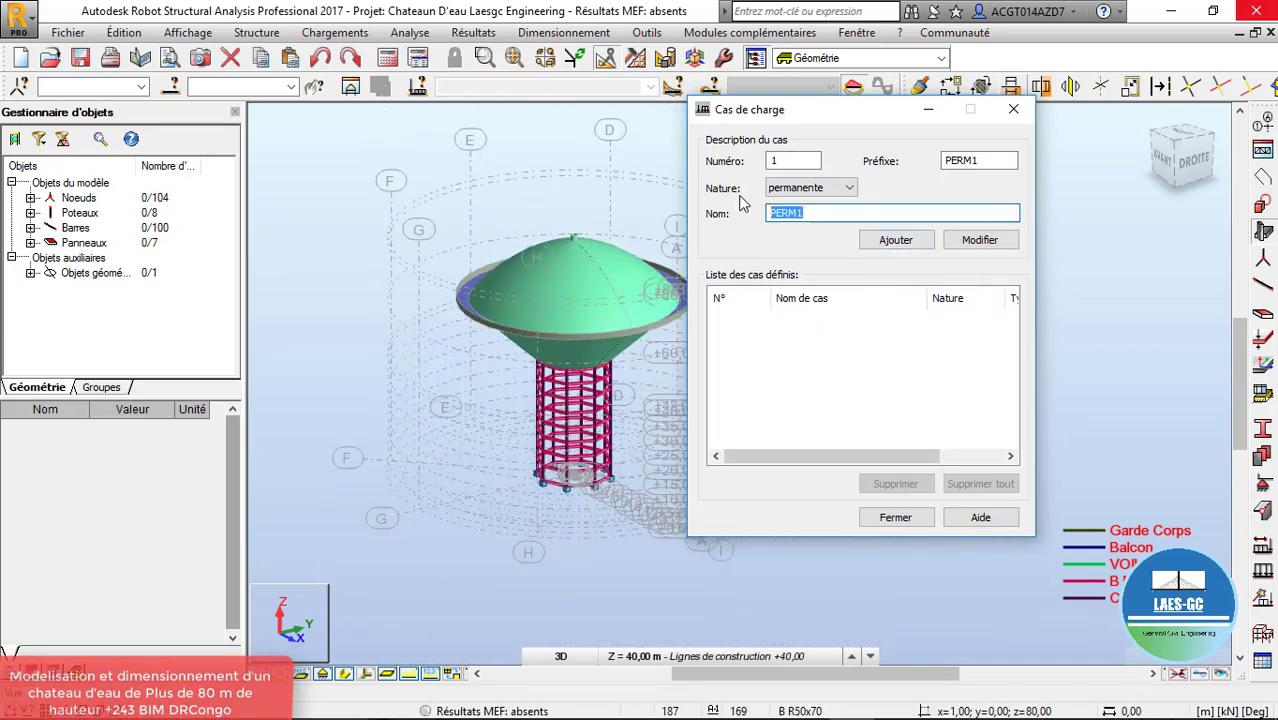
pyautogui.write('G1')
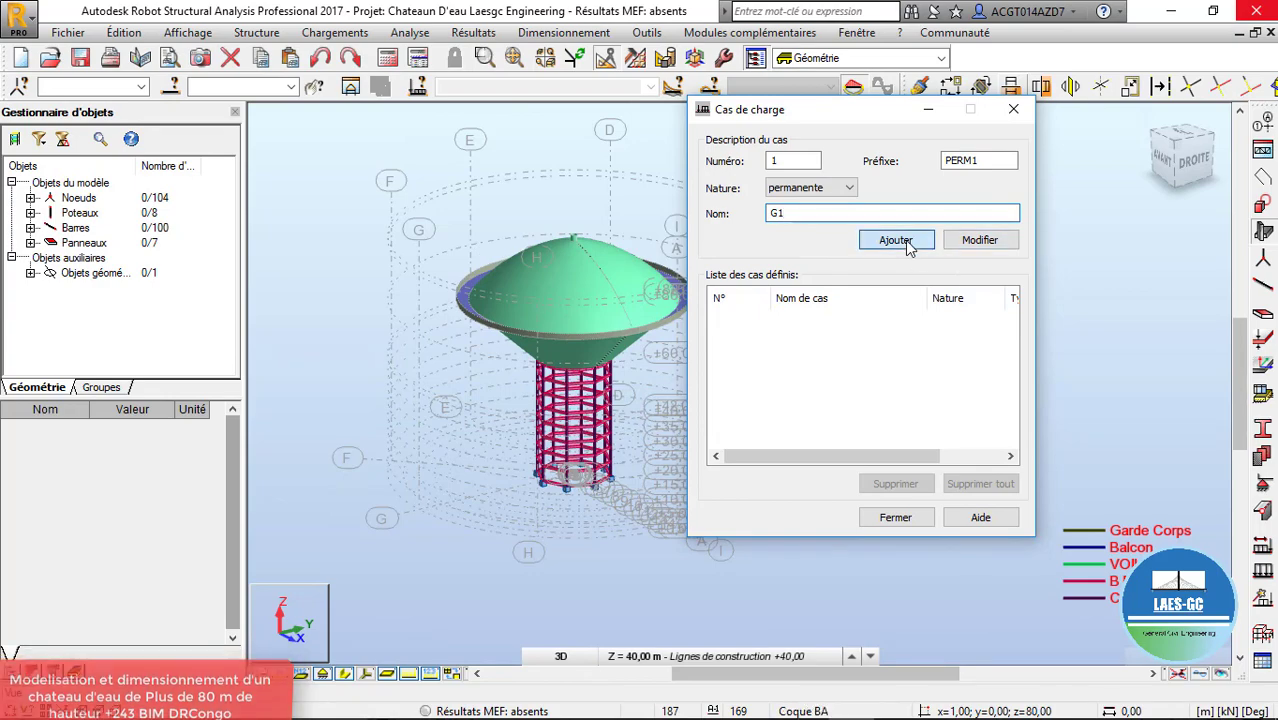
pyautogui.click(895, 240)
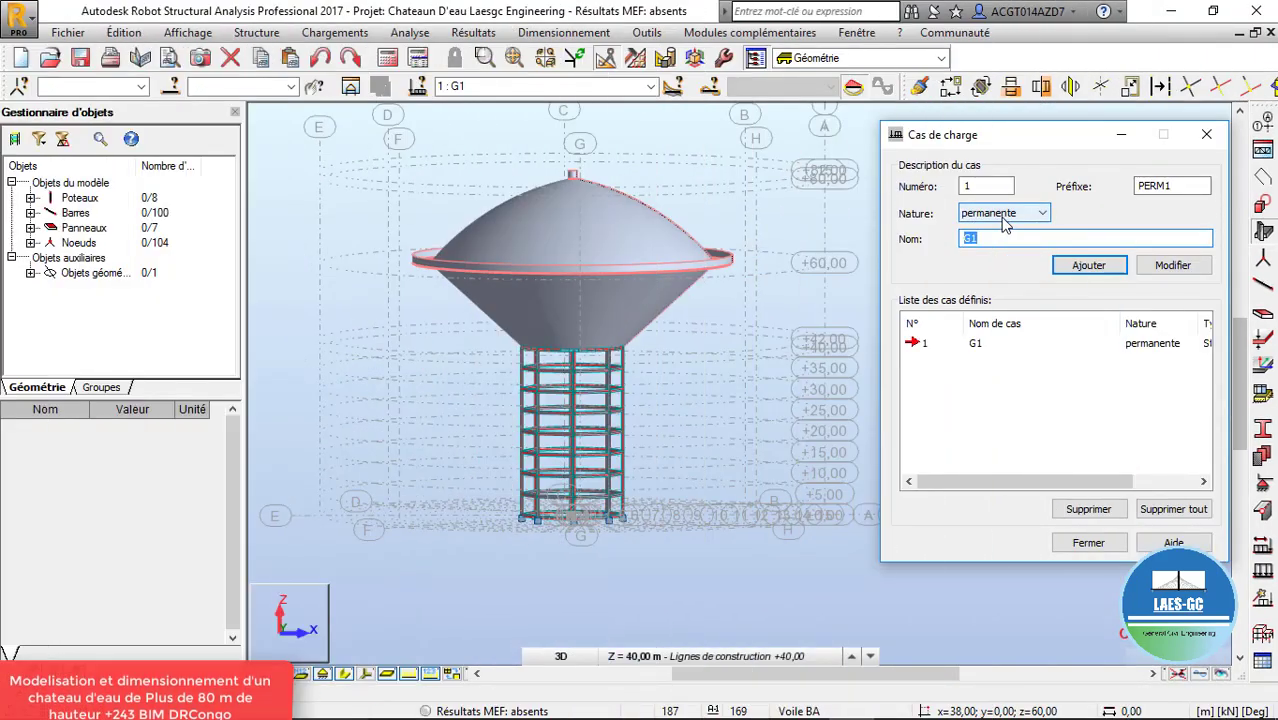
# Add a load case of nature "d'exploitation" named "Charge Hydraustayique Q1" with the prefix Q1
pyautogui.click(1003, 213)
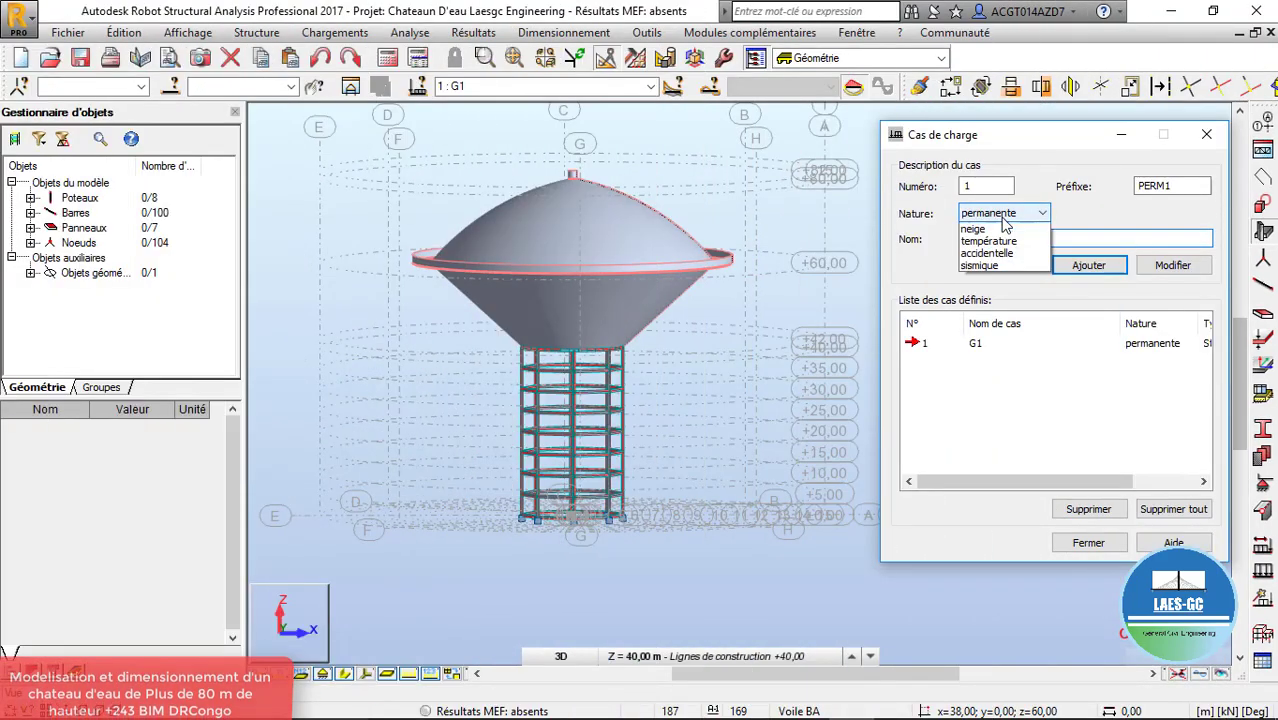
pyautogui.click(1004, 243)
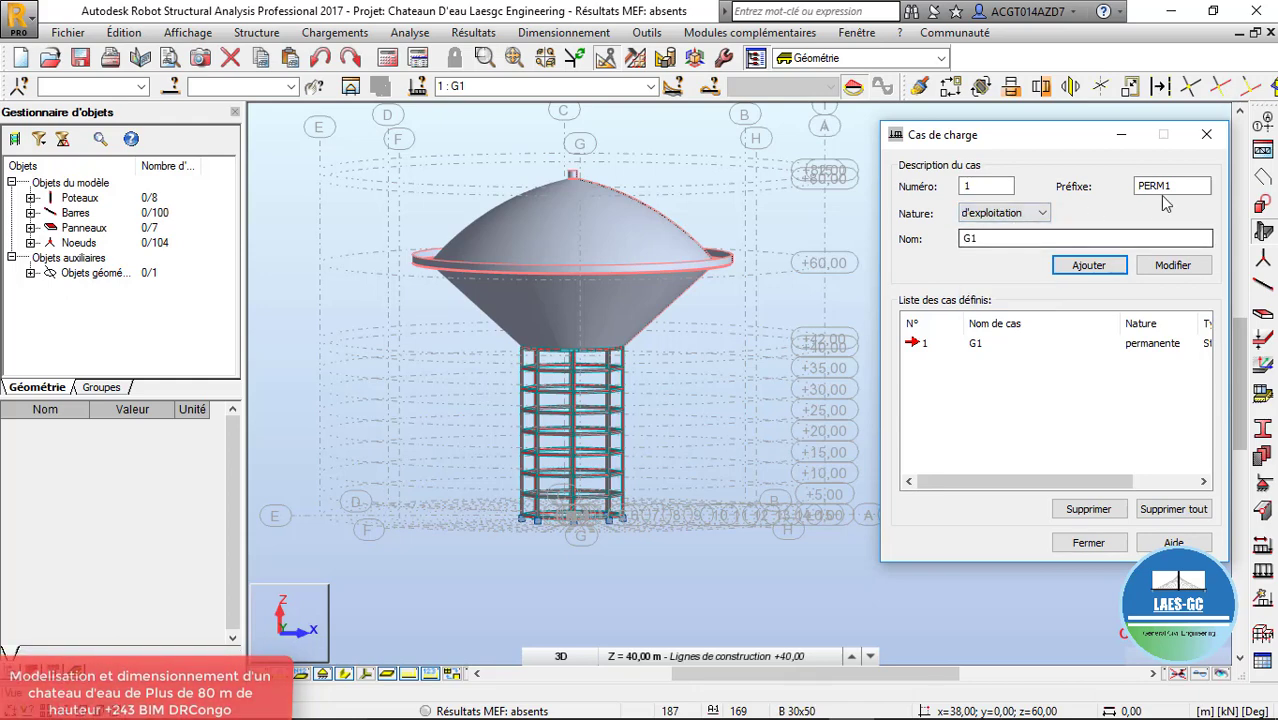
pyautogui.moveTo(1038, 240); pyautogui.dragTo(929, 241)
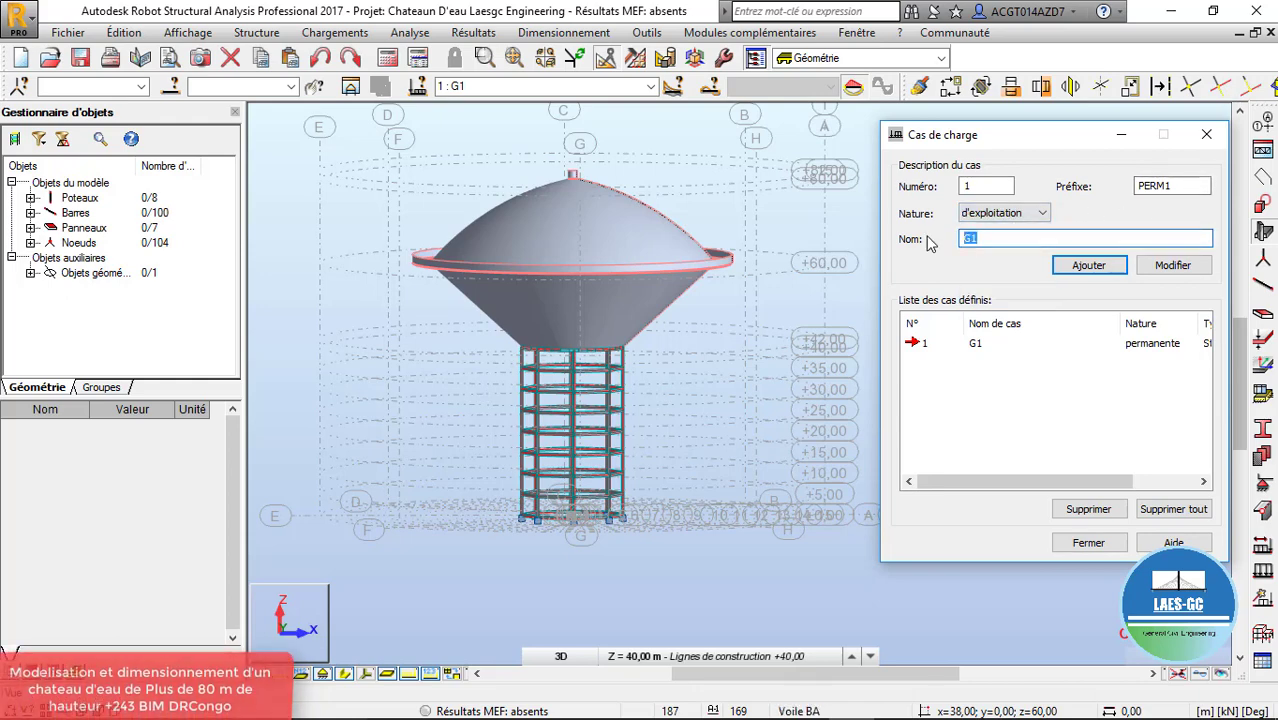
pyautogui.write('Charge')
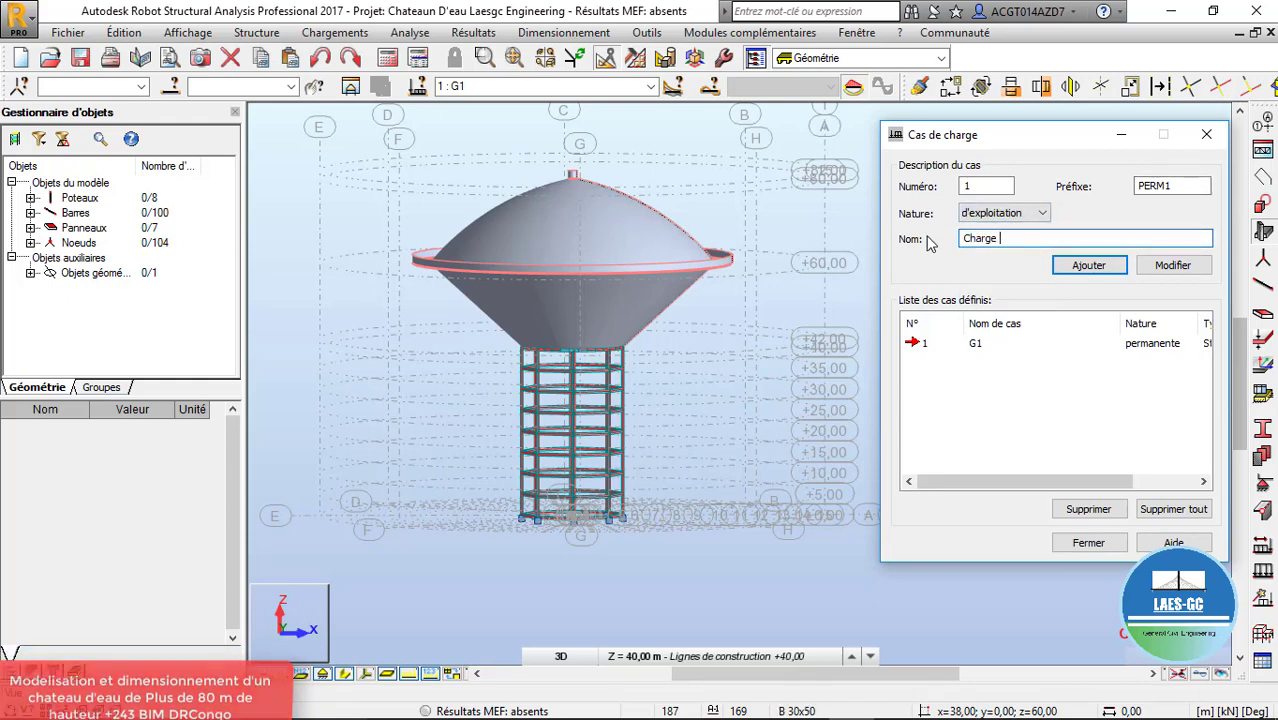
pyautogui.write(' Hydraustayique Q')
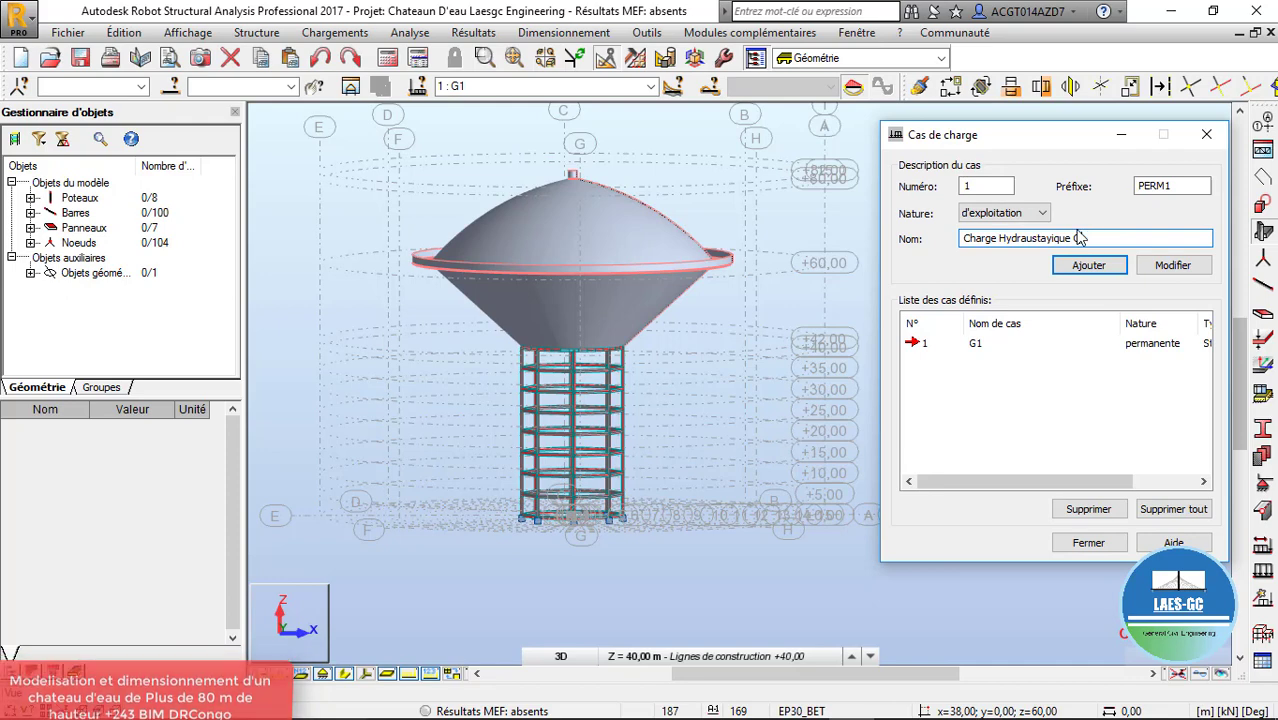
pyautogui.write('1')
pyautogui.doubleClick(1187, 185)
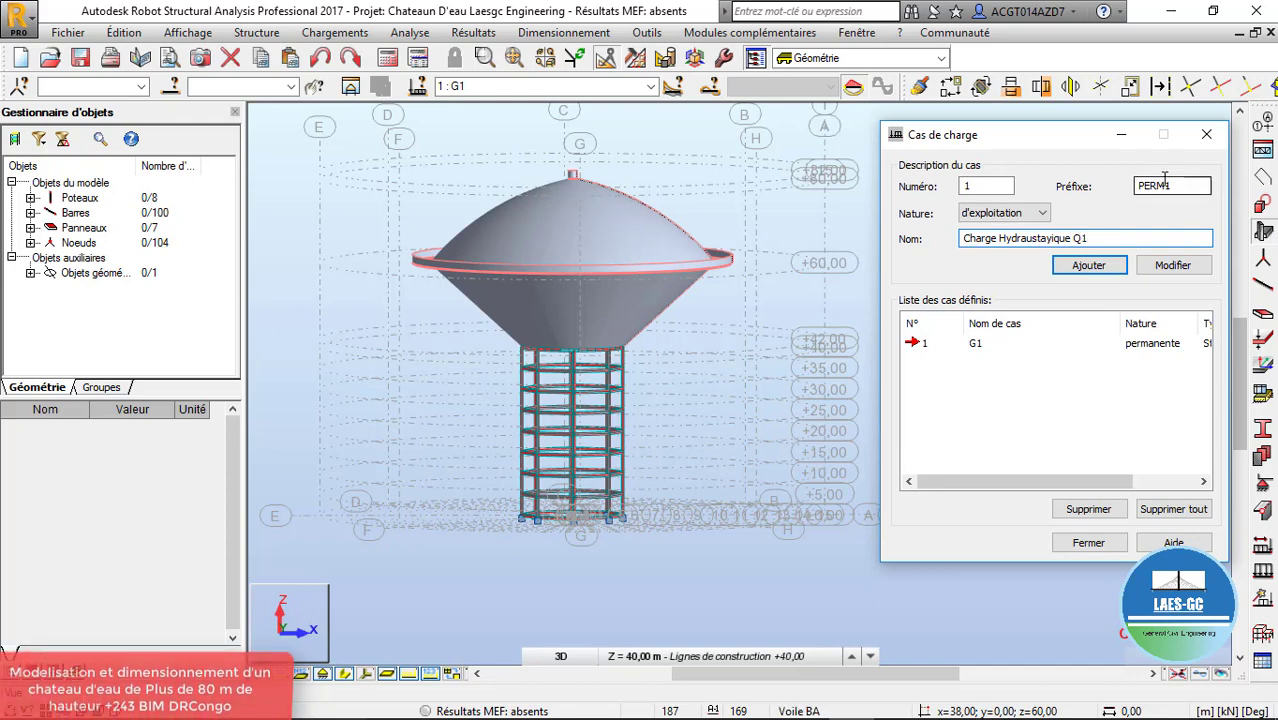
pyautogui.write('A1')
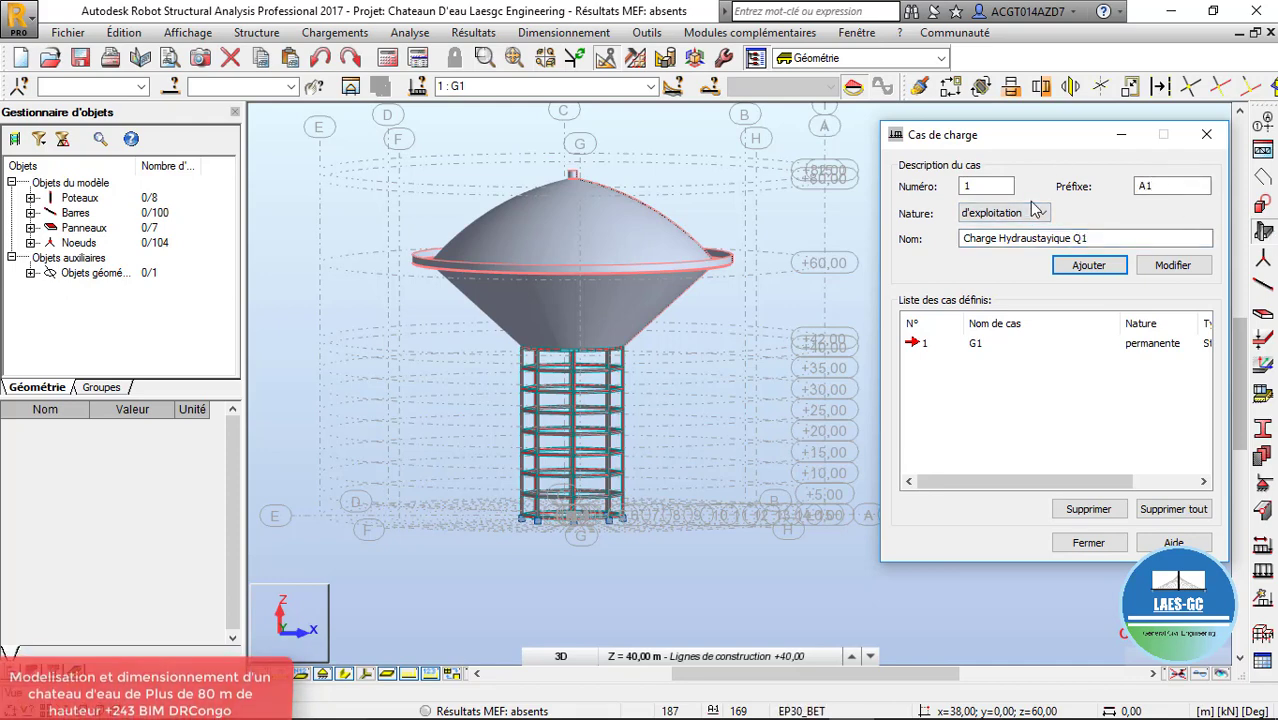
pyautogui.write('A')
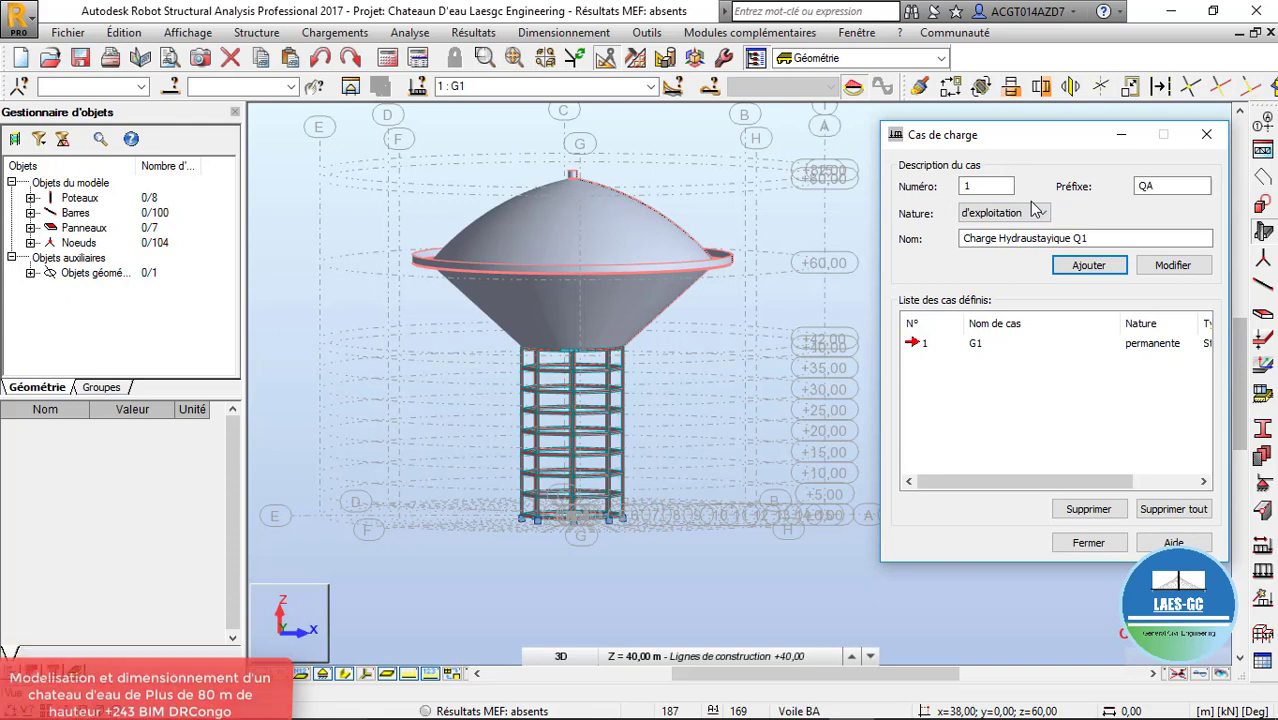
pyautogui.click(1089, 268)
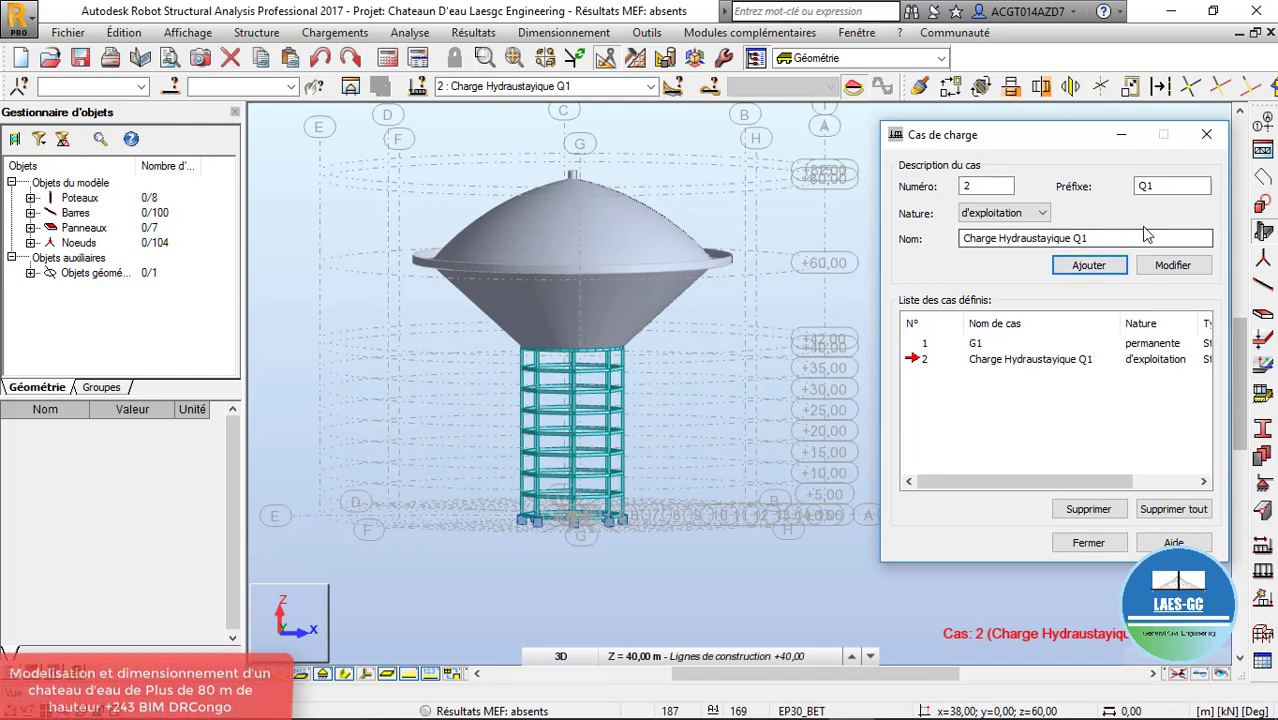
# Add a load case of nature "d'exploitation" named "Charge d'entretien" with the prefix Q2 and finish defining load cases
pyautogui.moveTo(1205, 238); pyautogui.dragTo(948, 242)
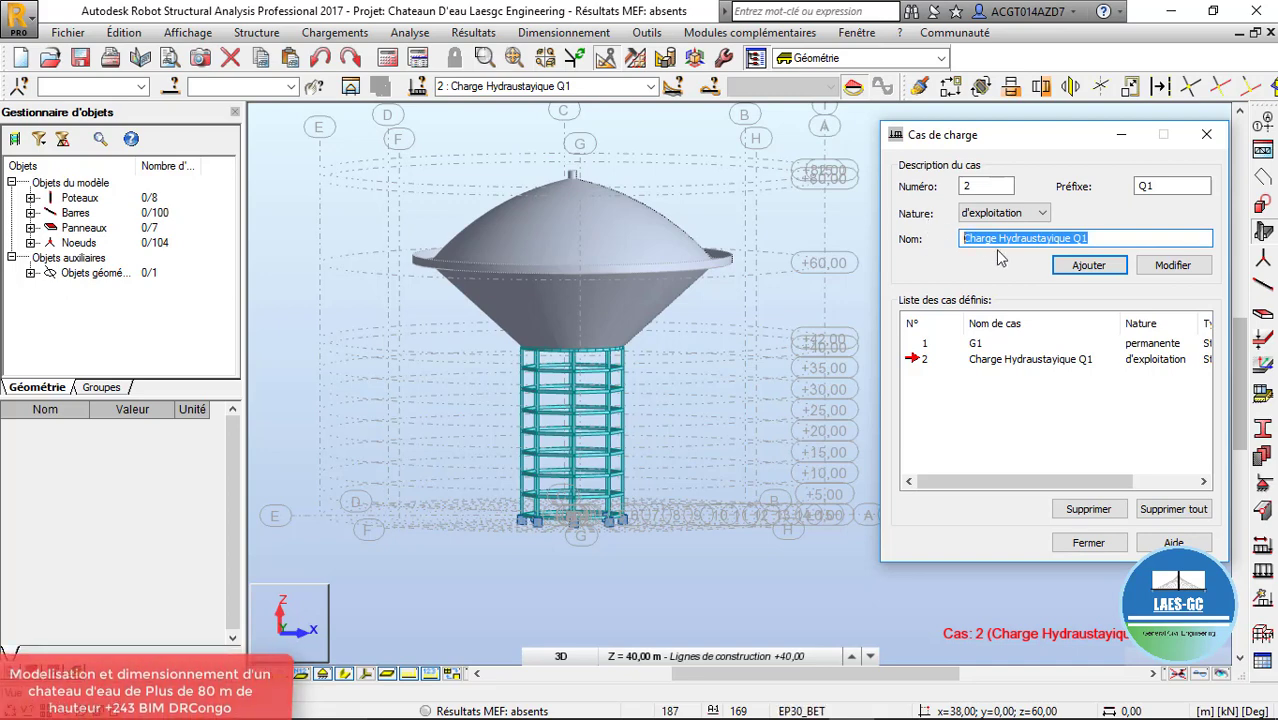
pyautogui.write('Charge')
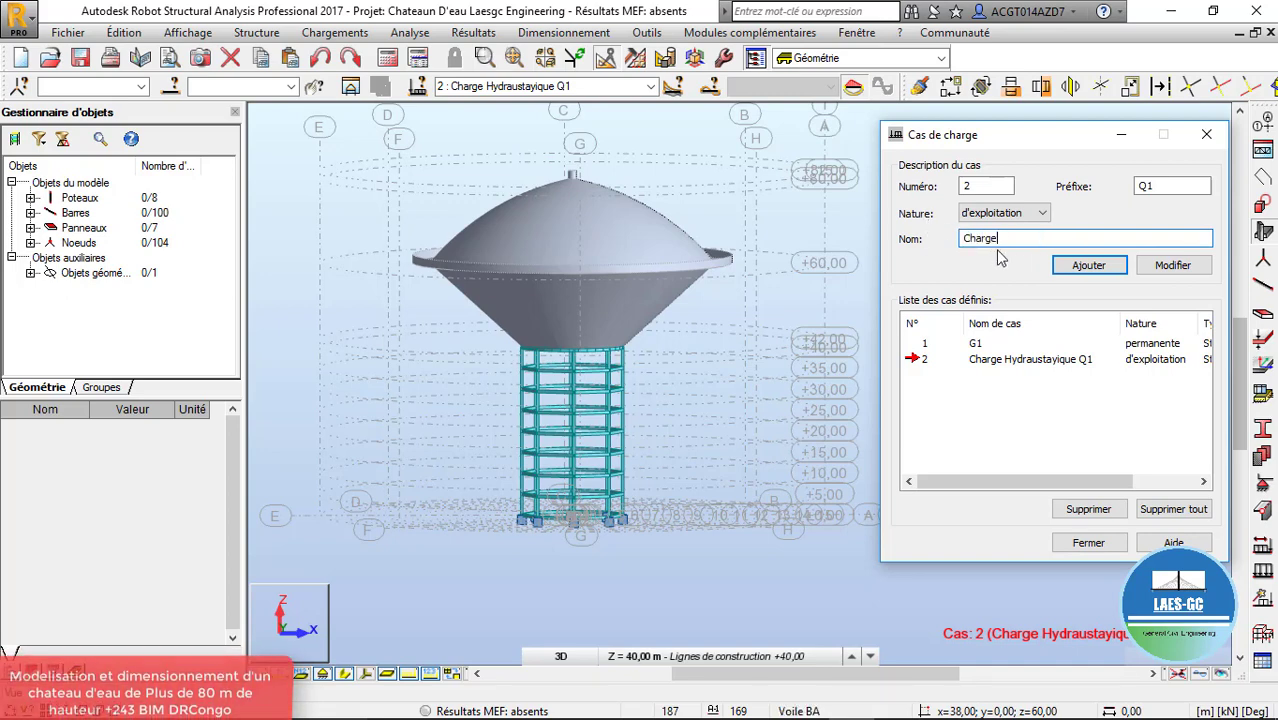
pyautogui.write(" d'entretie")
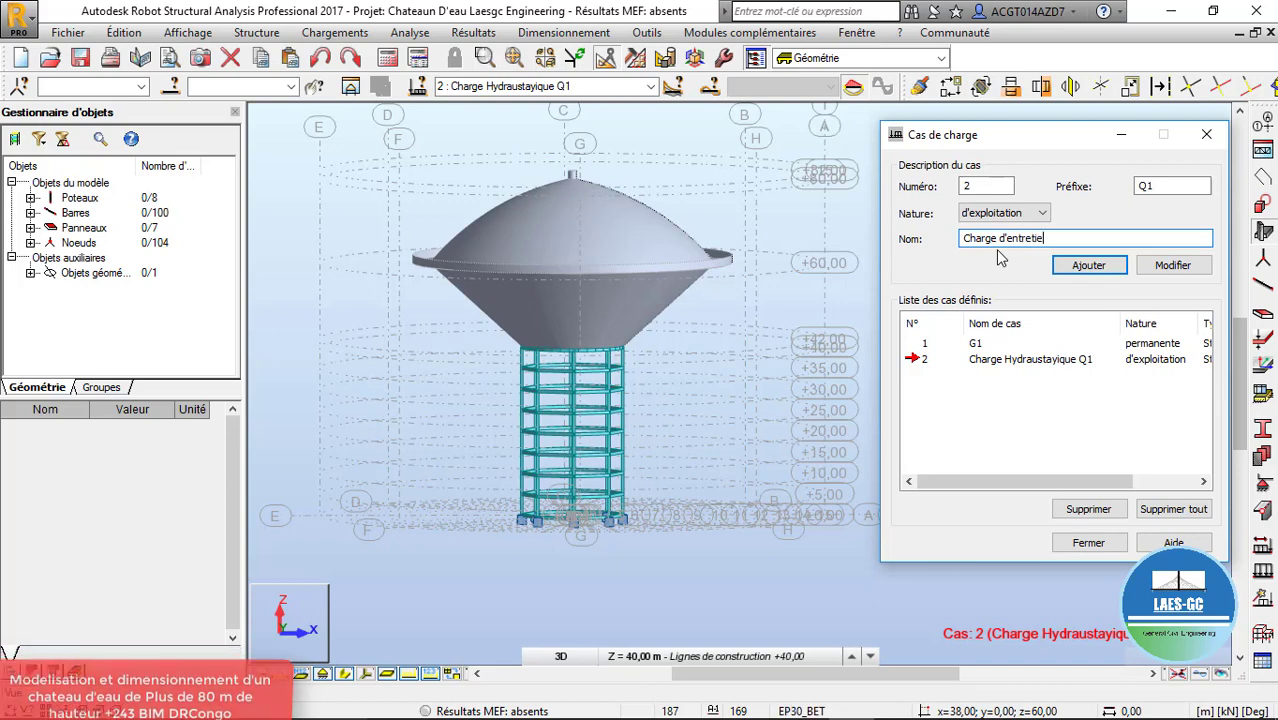
pyautogui.write('n')
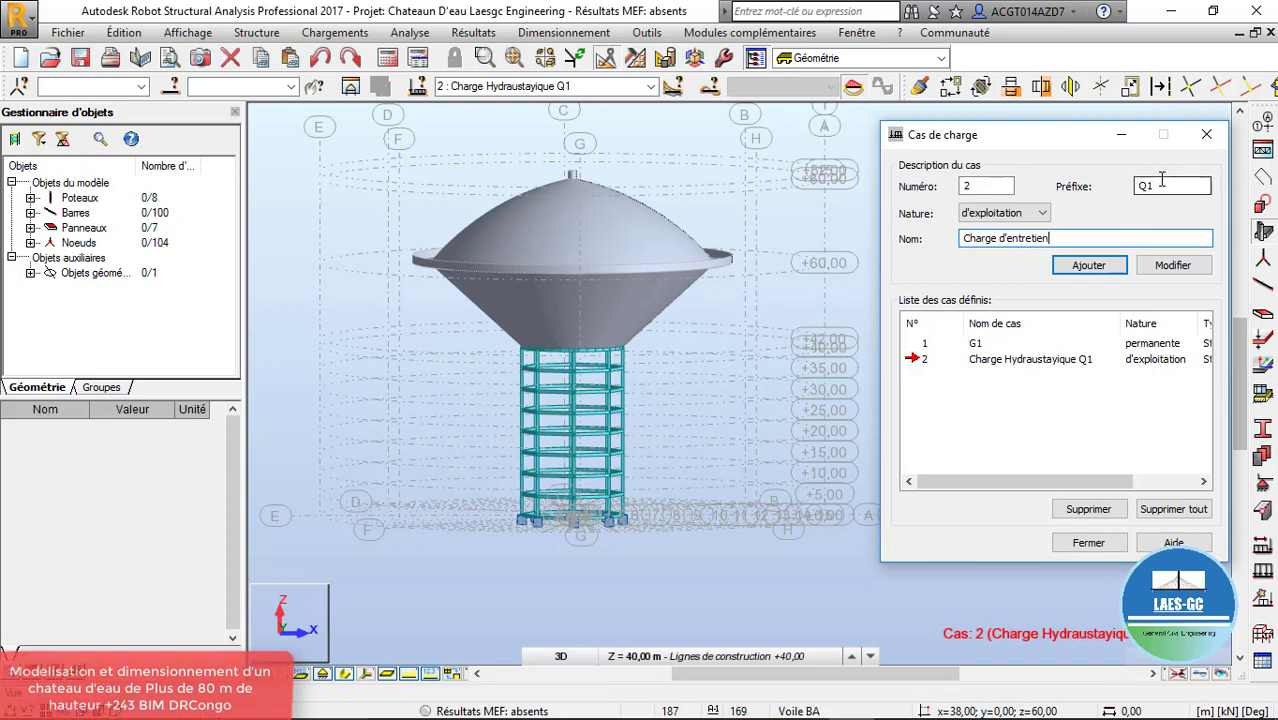
pyautogui.click(1152, 185)
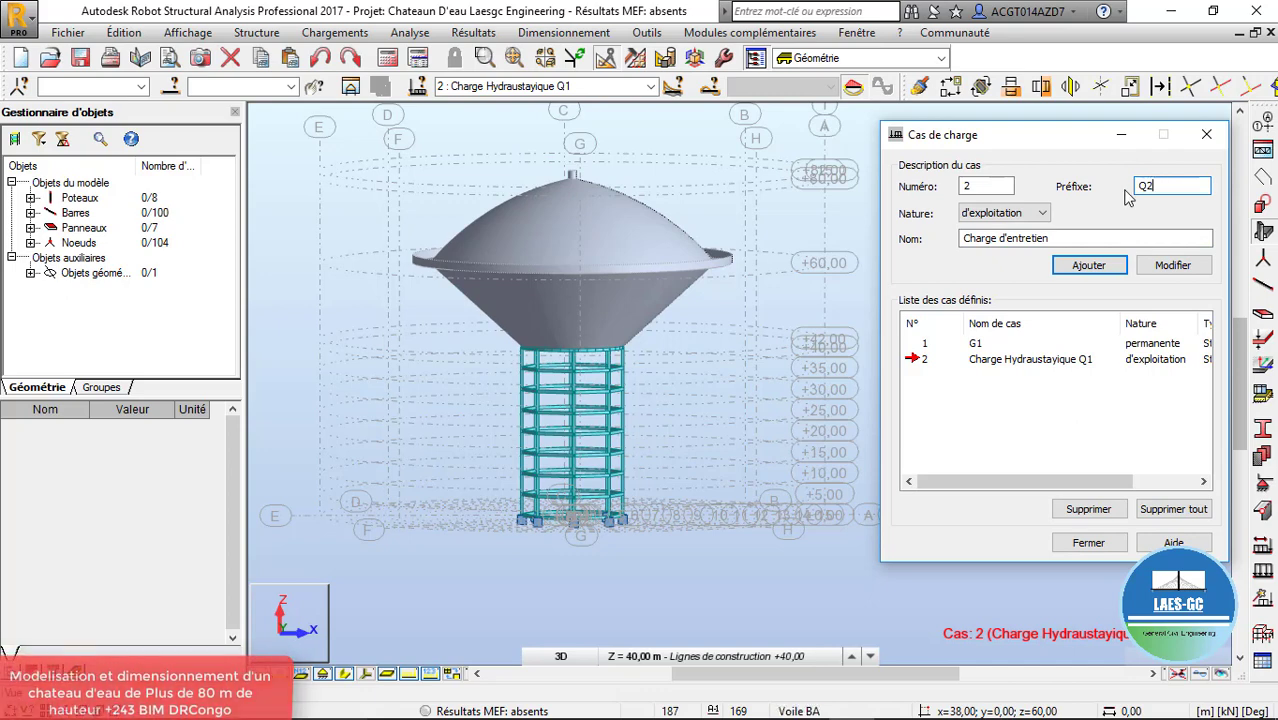
pyautogui.click(1096, 272)
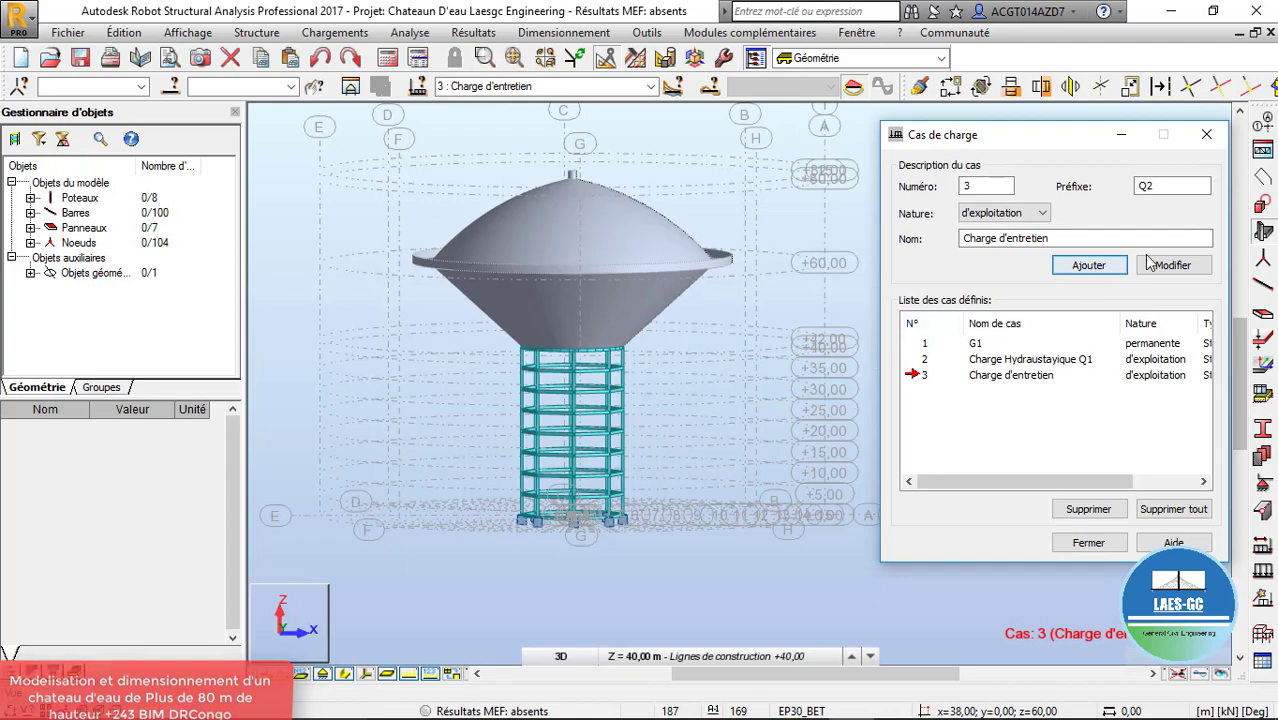
pyautogui.click(1206, 138)
# Select the conical tank wall and apply a hydrostatic pressure with liquid weight 1000 kg/m3, liquid level 75 m and direction -Z
pyautogui.scroll(2, 534, 321)
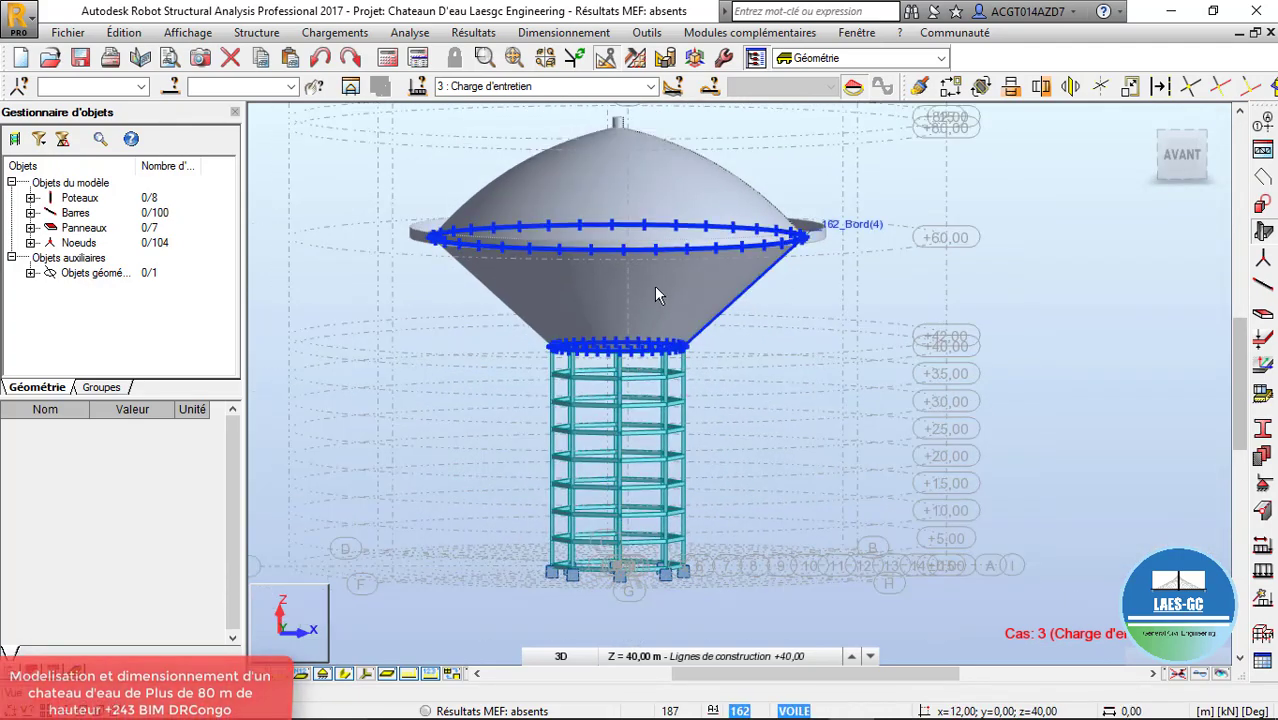
pyautogui.click(654, 286)
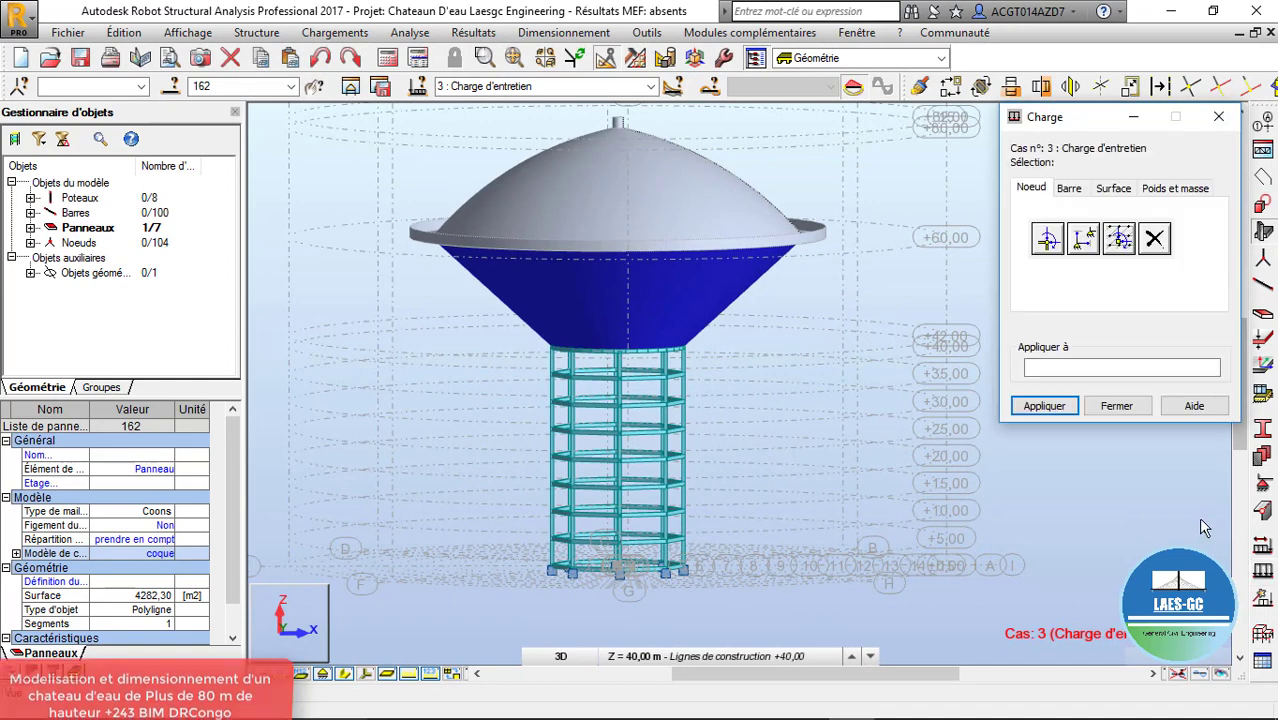
pyautogui.click(1112, 190)
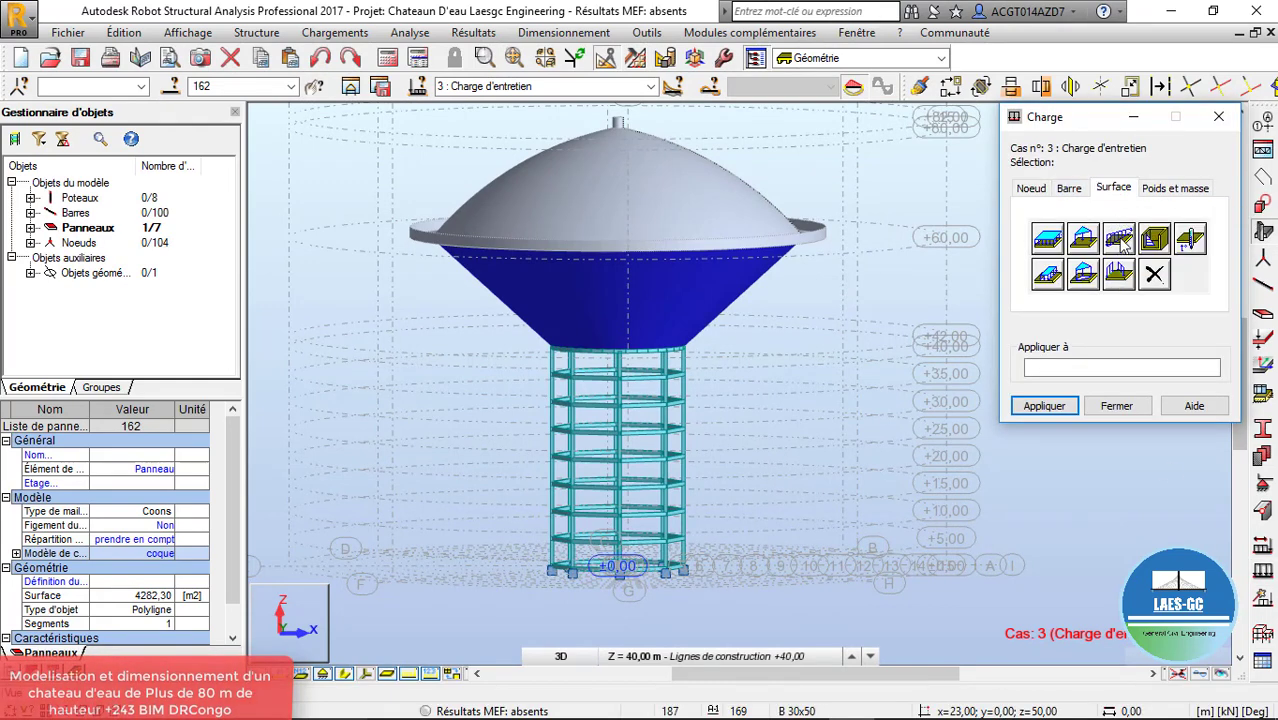
pyautogui.click(1155, 240)
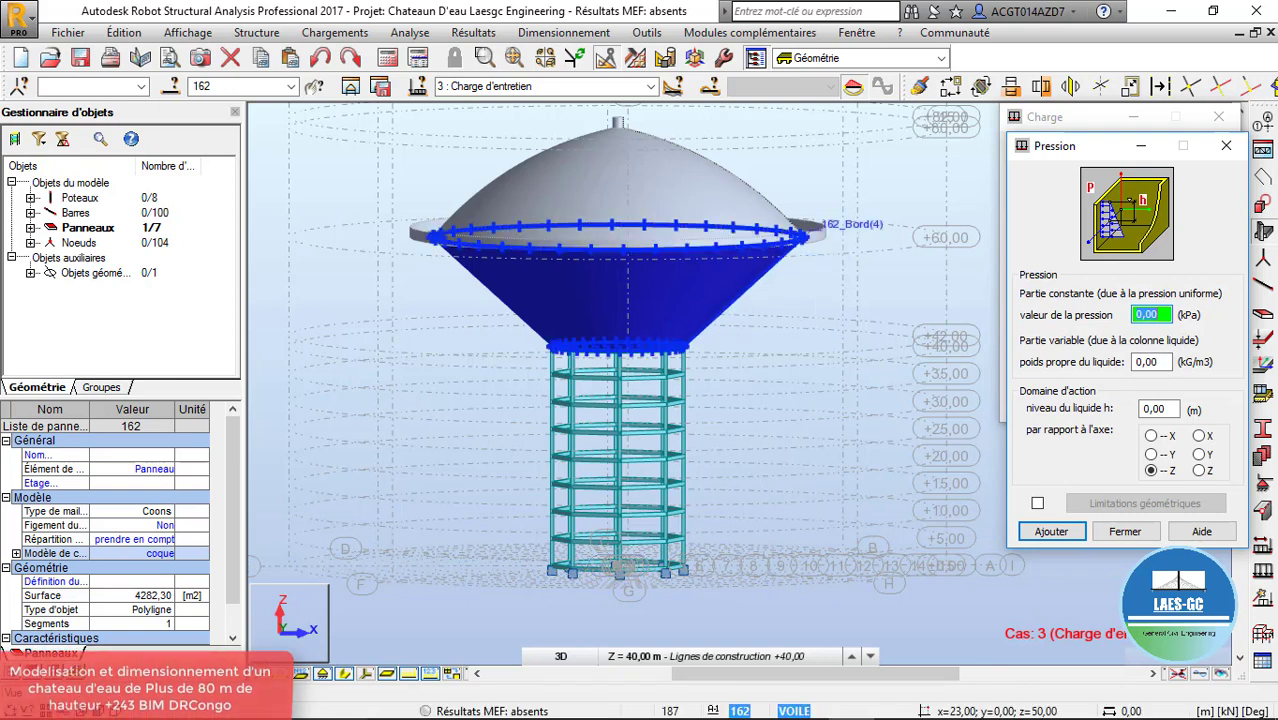
pyautogui.click(1150, 362)
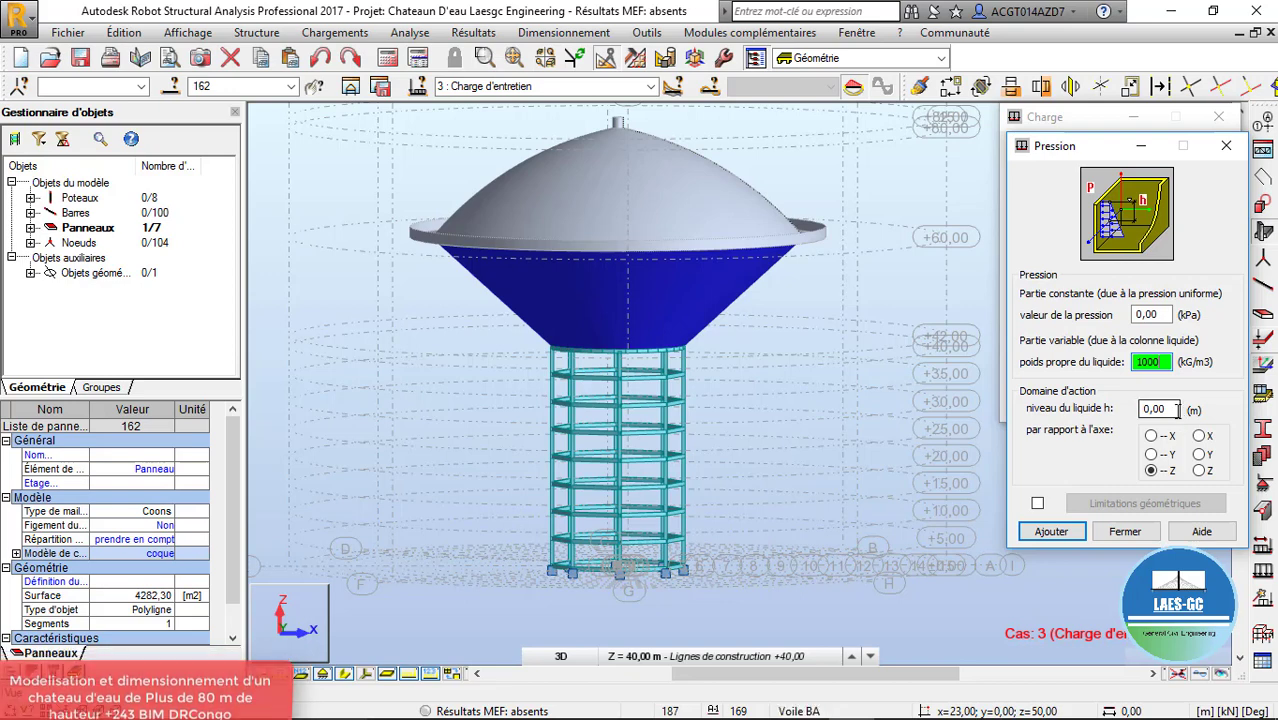
pyautogui.press('Tab')
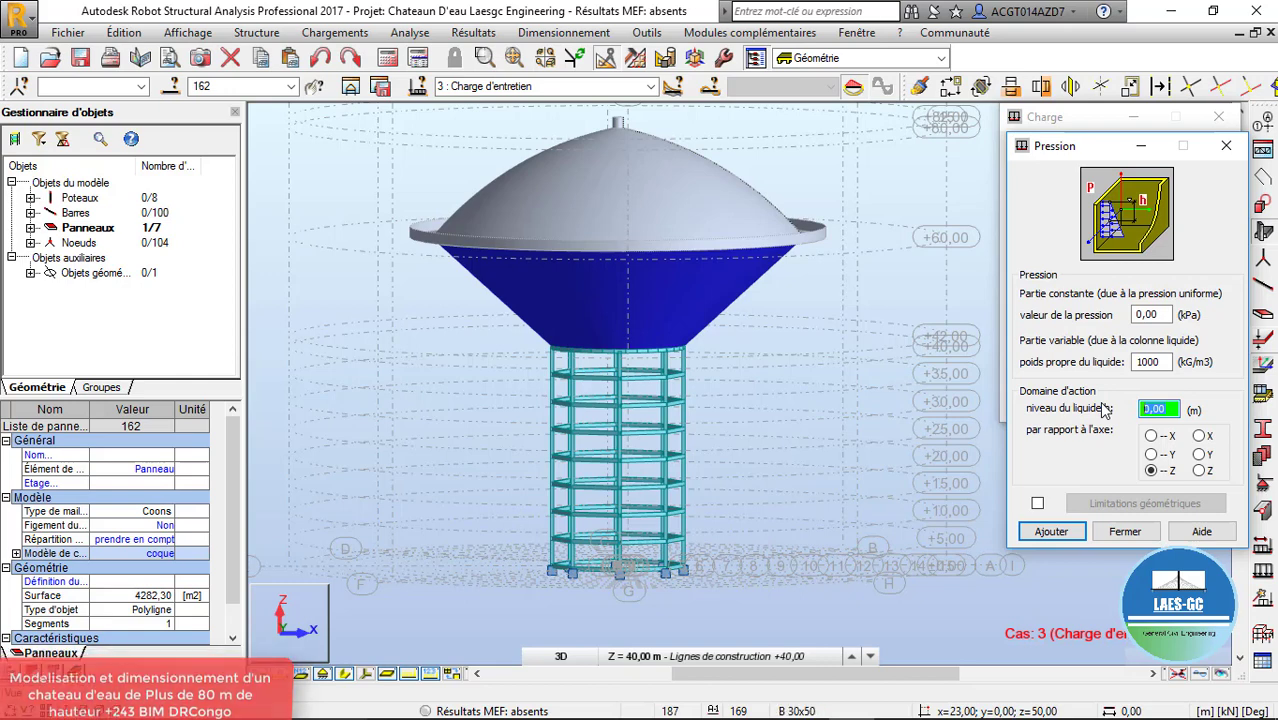
pyautogui.click(1060, 532)
pyautogui.click(1046, 406)
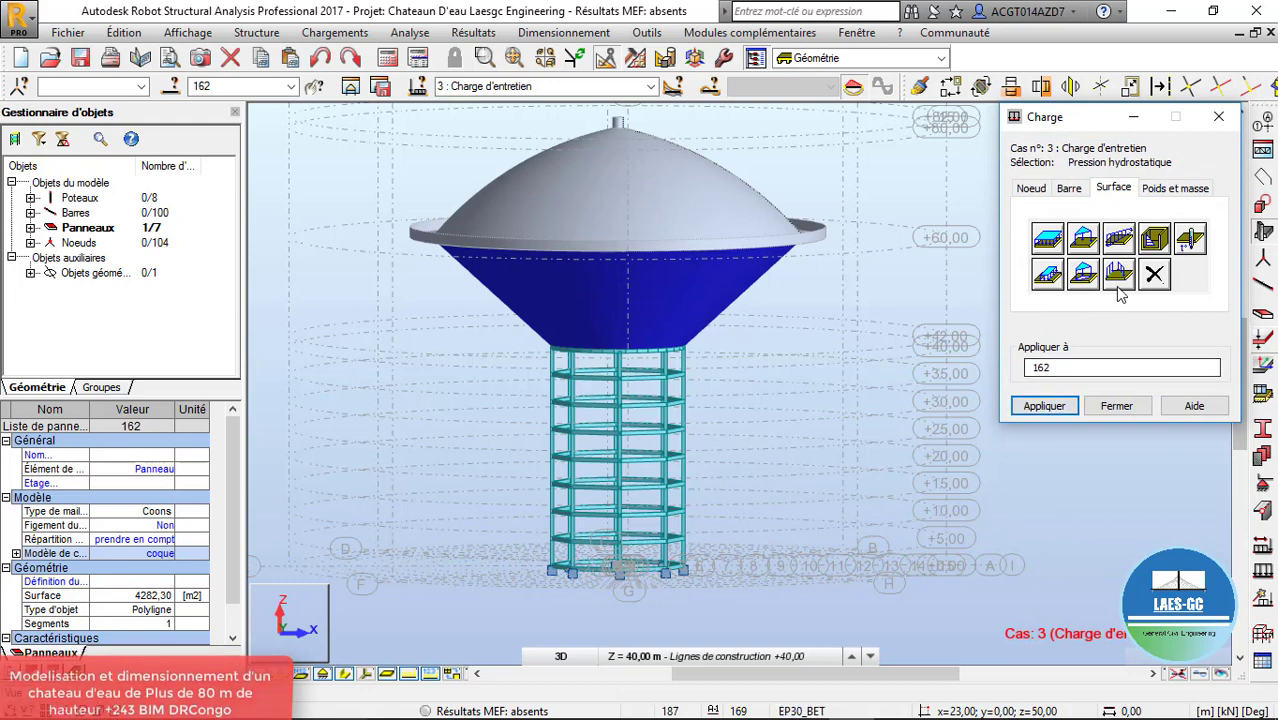
# Reapply the hydrostatic pressure along -Z to the conical tank wall and check its arrows from around the tank
pyautogui.click(1153, 240)
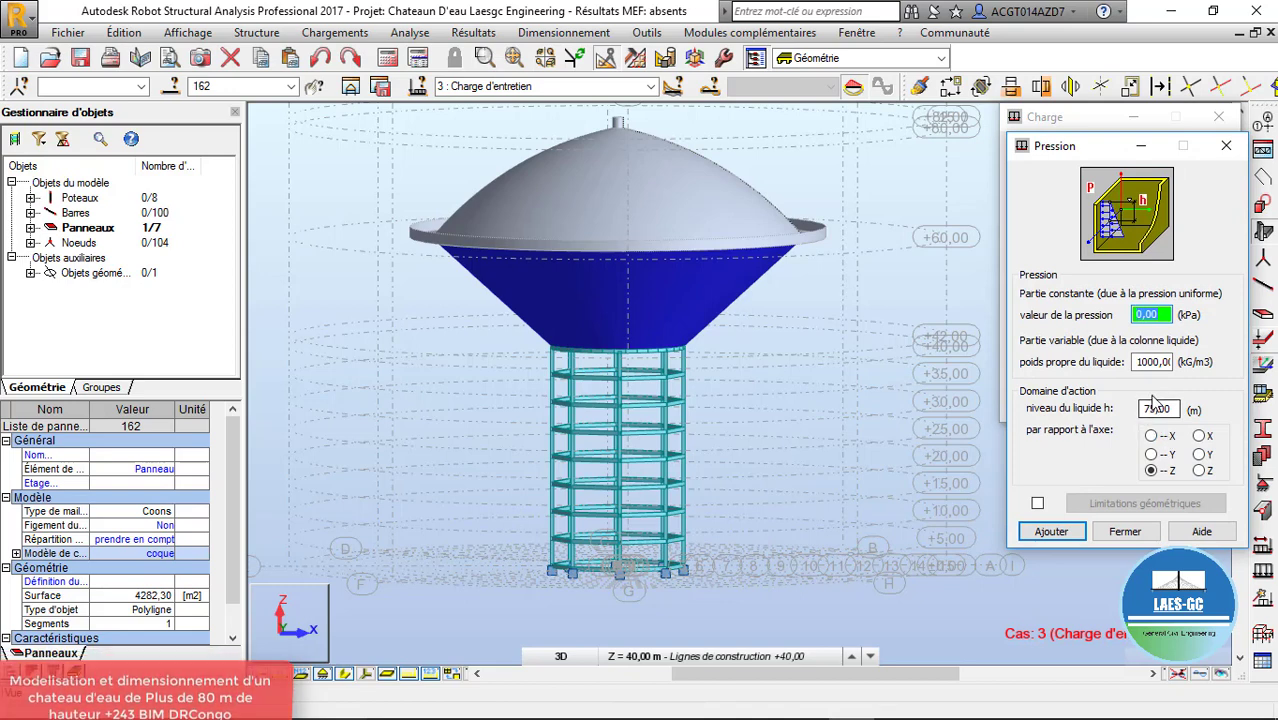
pyautogui.click(1051, 531)
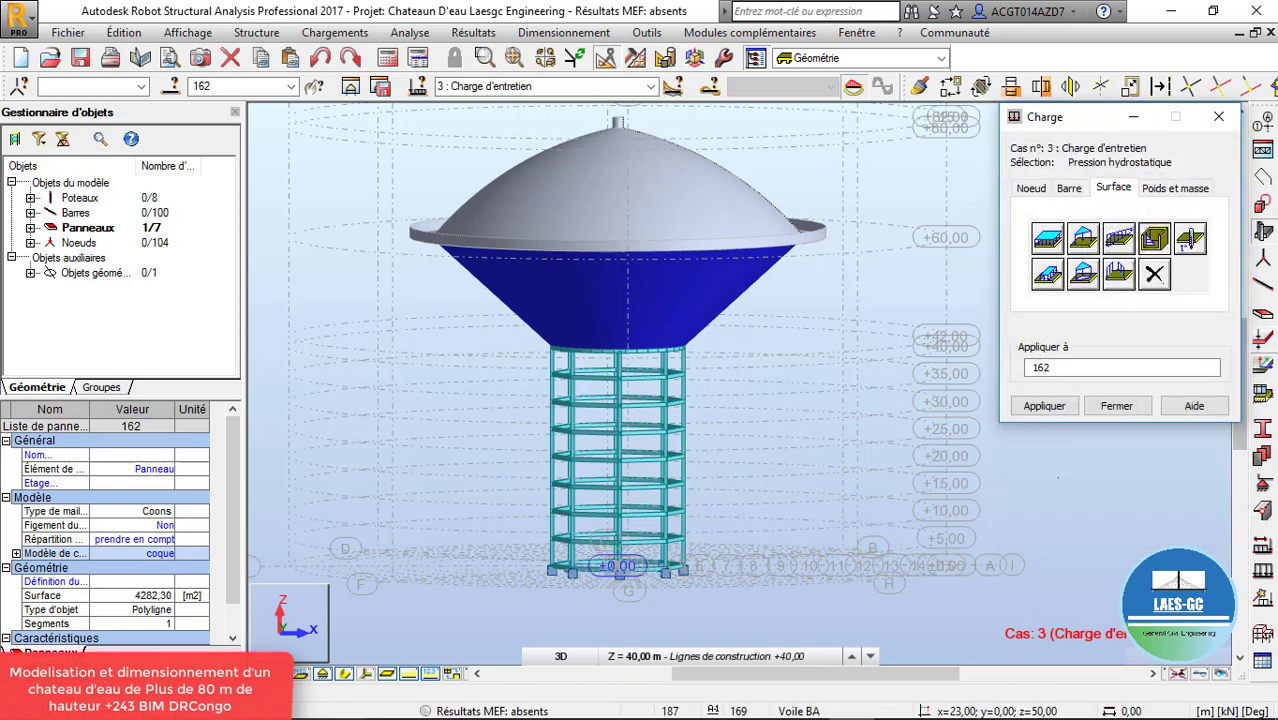
pyautogui.click(1043, 407)
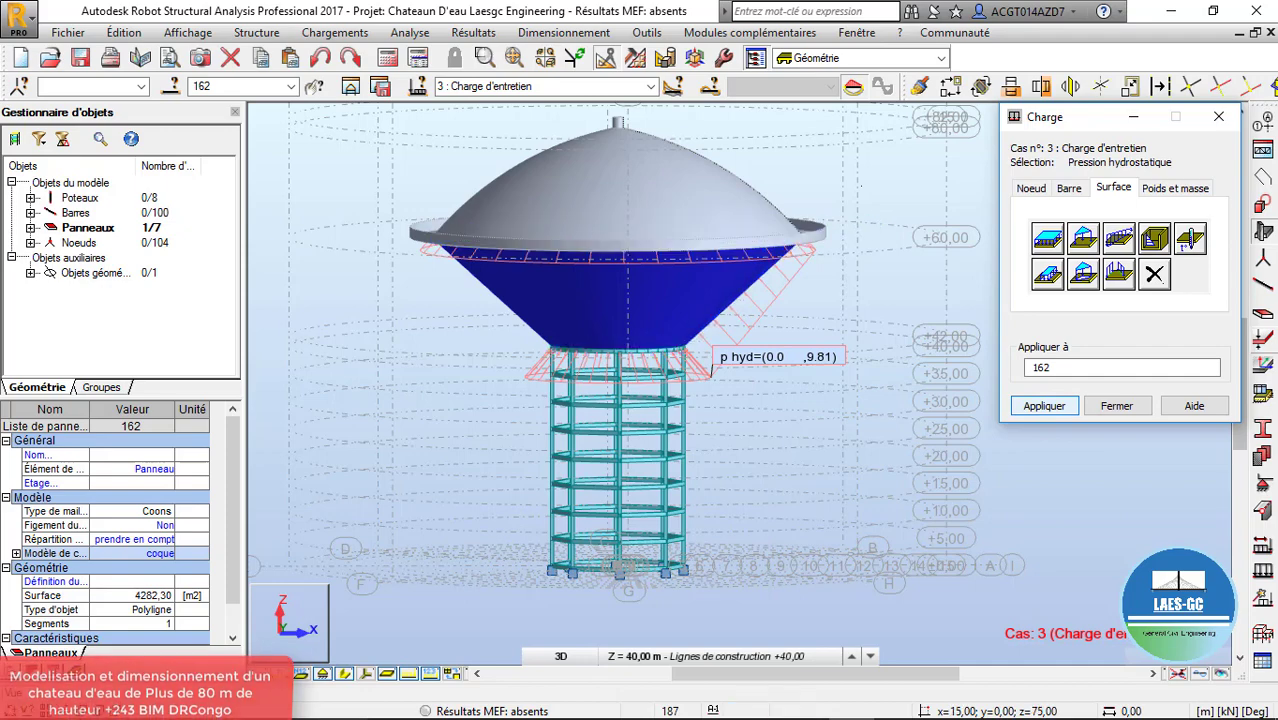
pyautogui.rightClick(738, 188)
pyautogui.click(822, 265)
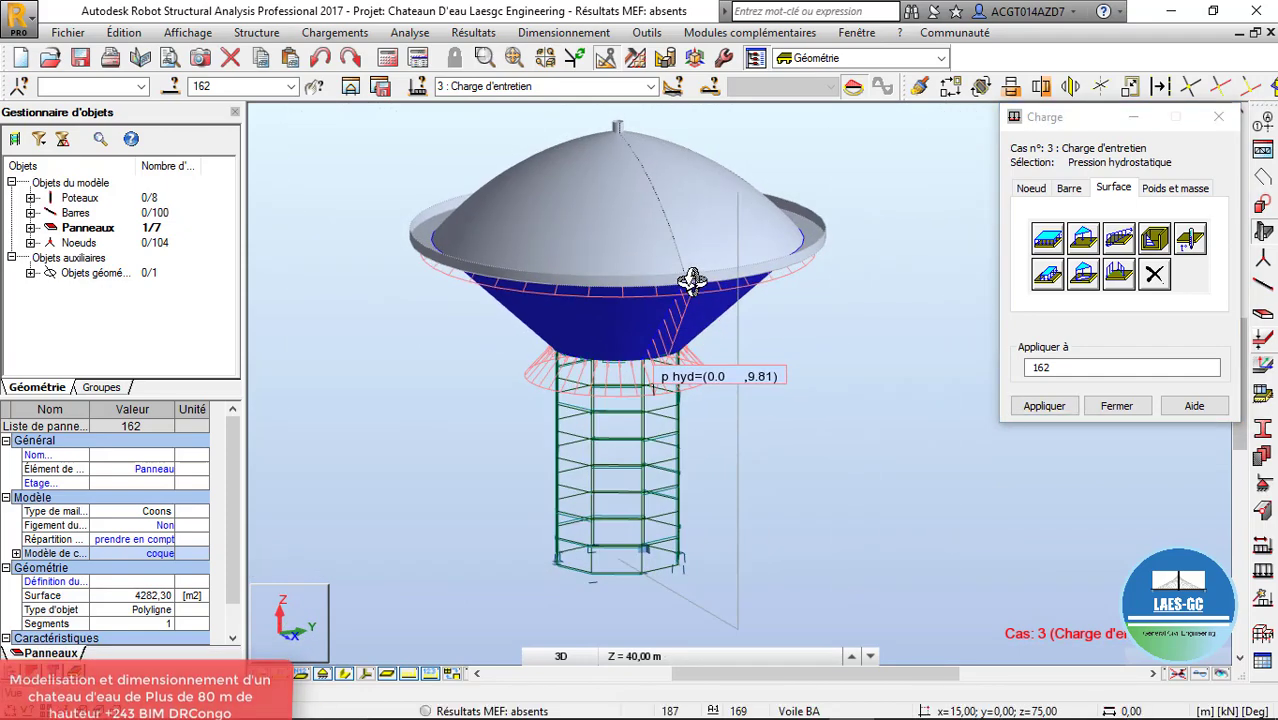
pyautogui.scroll(5, 700, 275)
pyautogui.moveTo(869, 263); pyautogui.dragTo(887, 208)
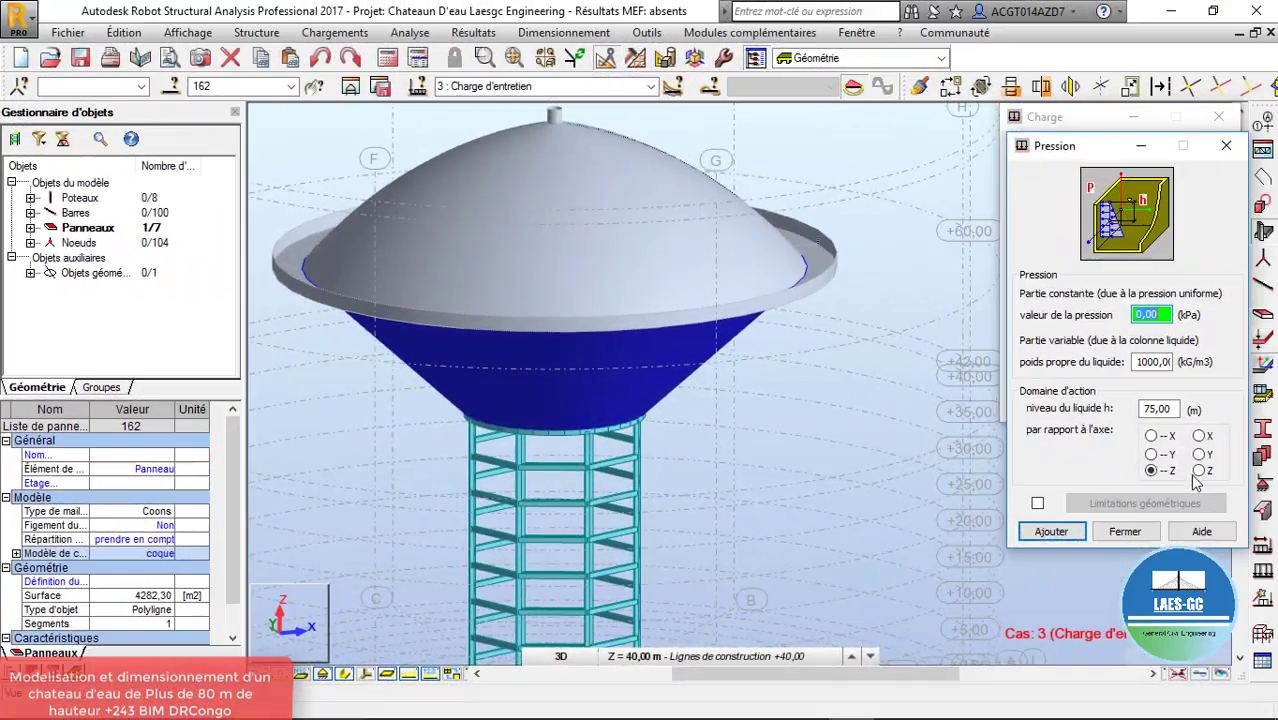
# Try the hydrostatic pressure on the conical tank wall along the positive Z axis and inspect the load display from the side
pyautogui.click(1199, 471)
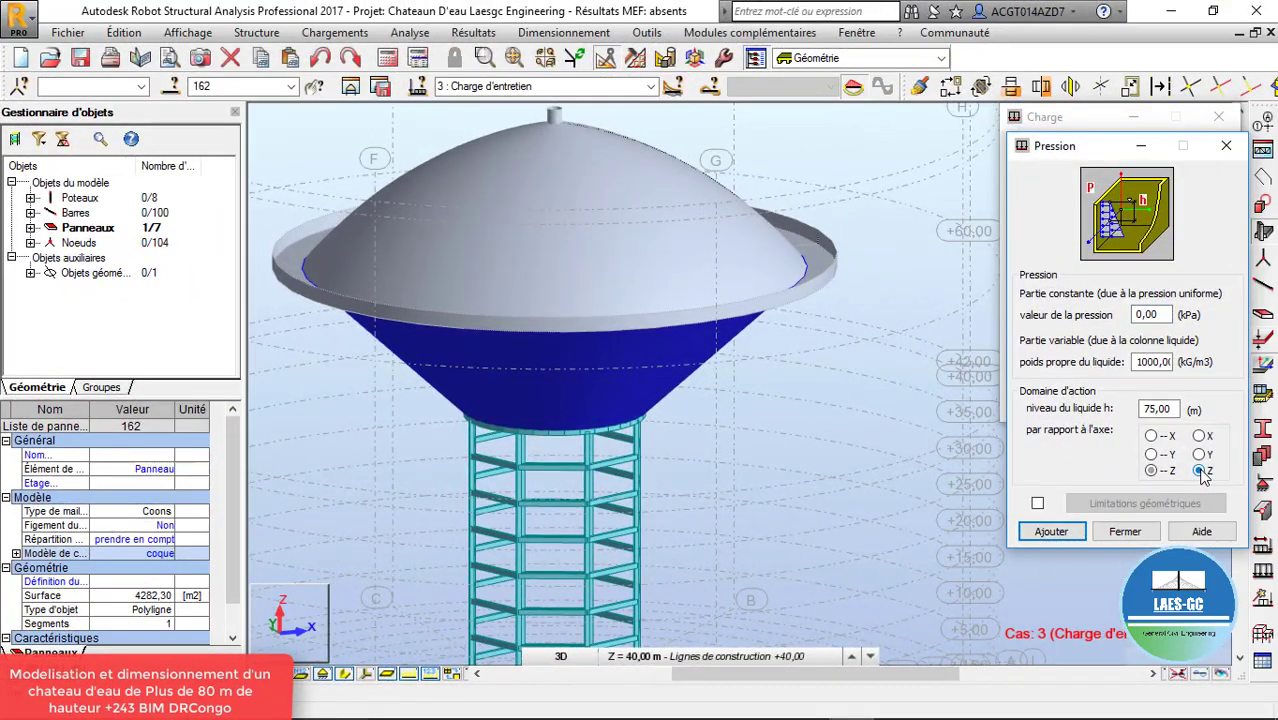
pyautogui.click(1055, 538)
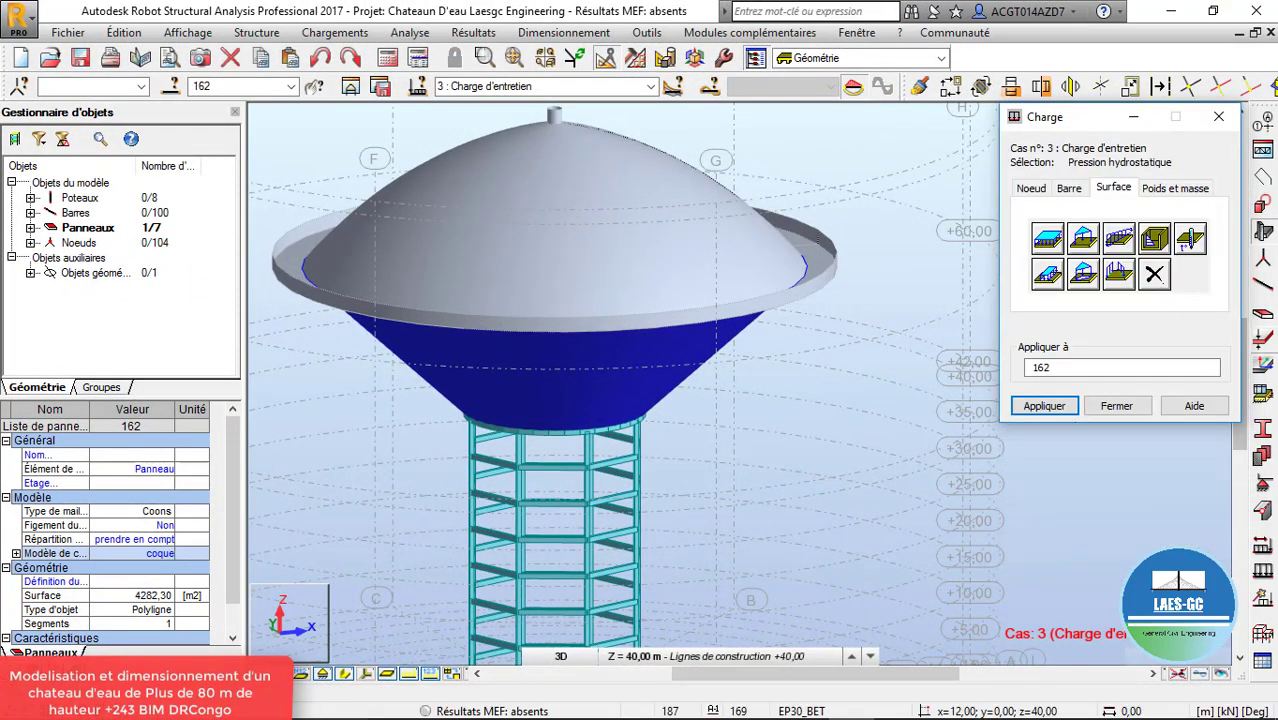
pyautogui.click(1053, 405)
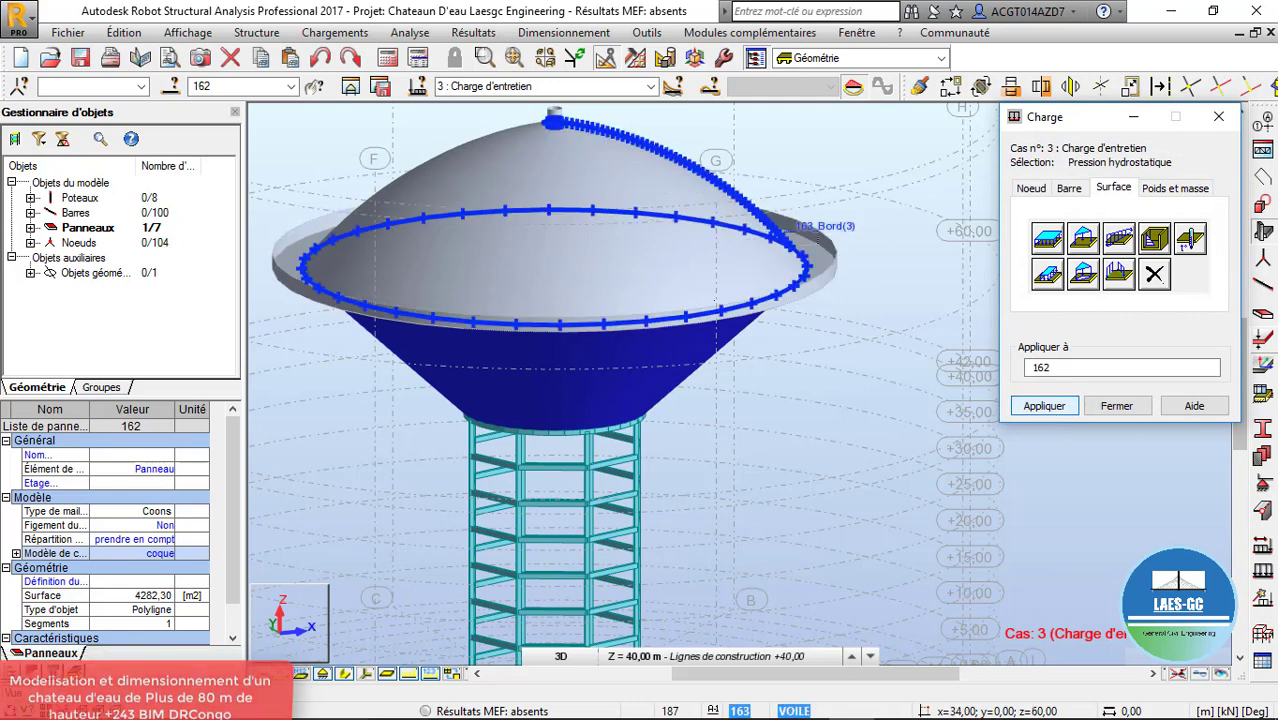
pyautogui.click(413, 678)
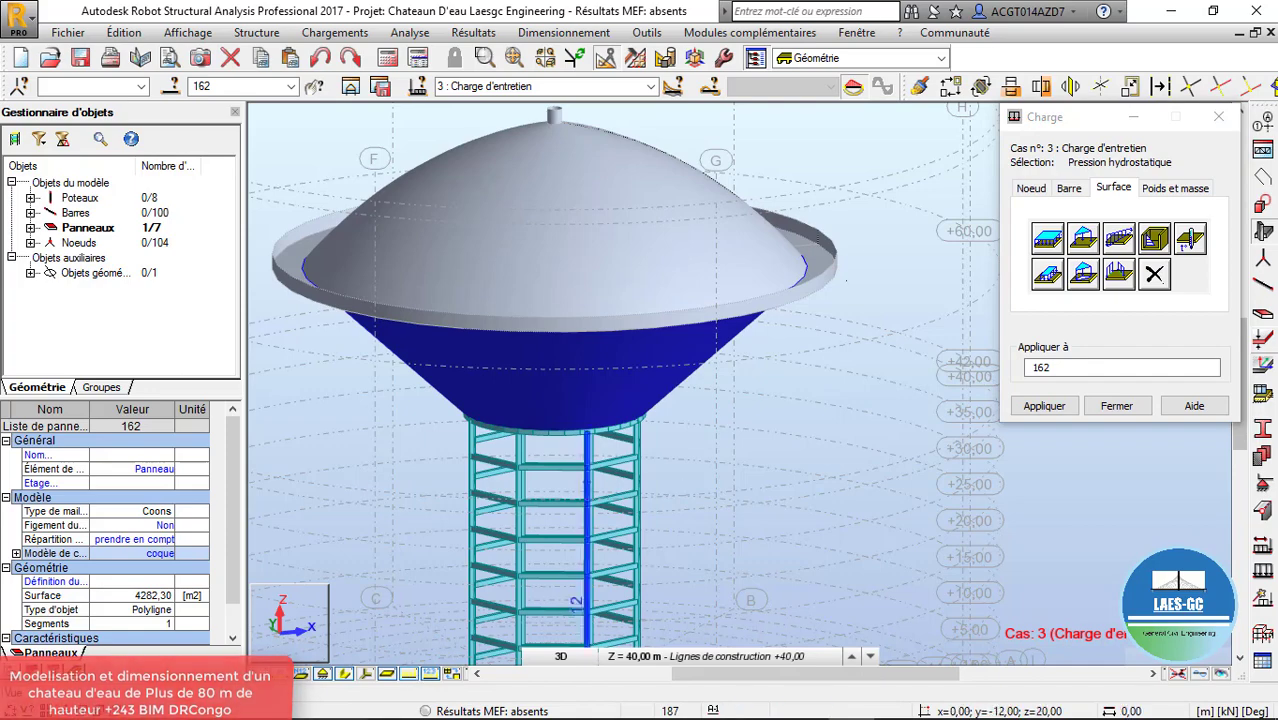
pyautogui.rightClick(686, 310)
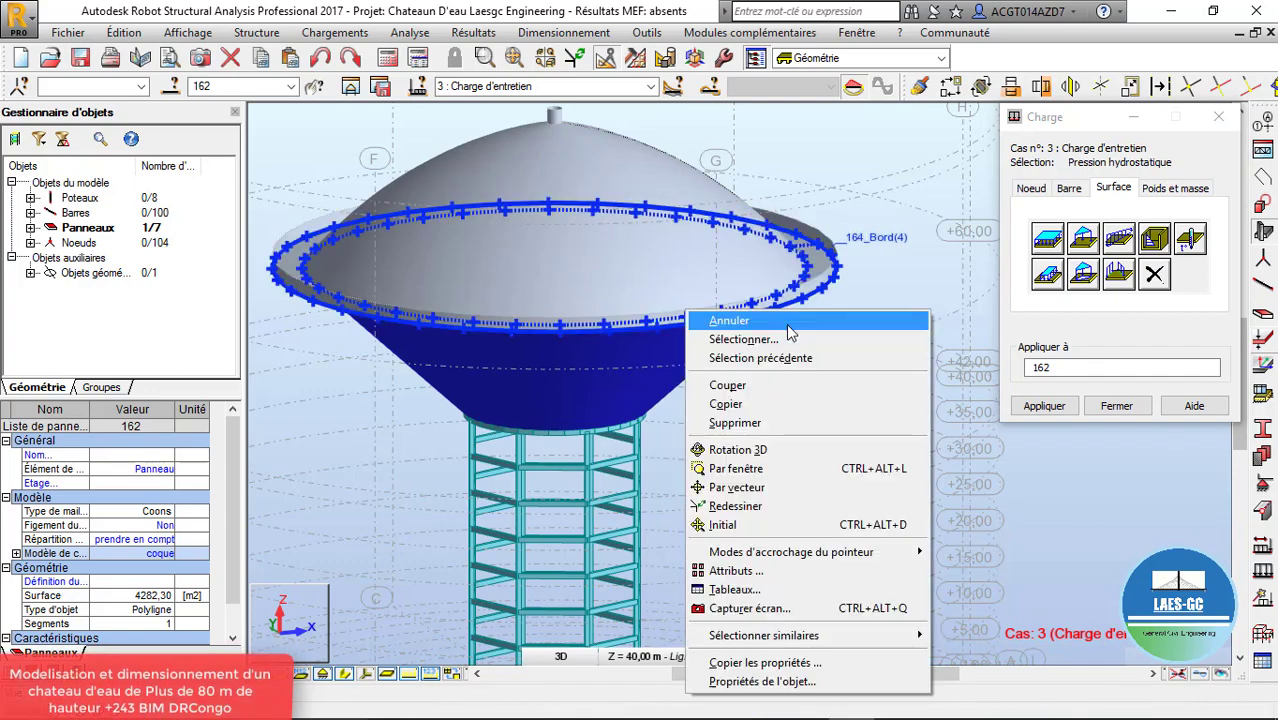
pyautogui.click(761, 450)
pyautogui.moveTo(751, 352); pyautogui.dragTo(823, 381)
# Make "Charge Hydraustayique Q1" the active load case and undo the last load applied
pyautogui.click(651, 86)
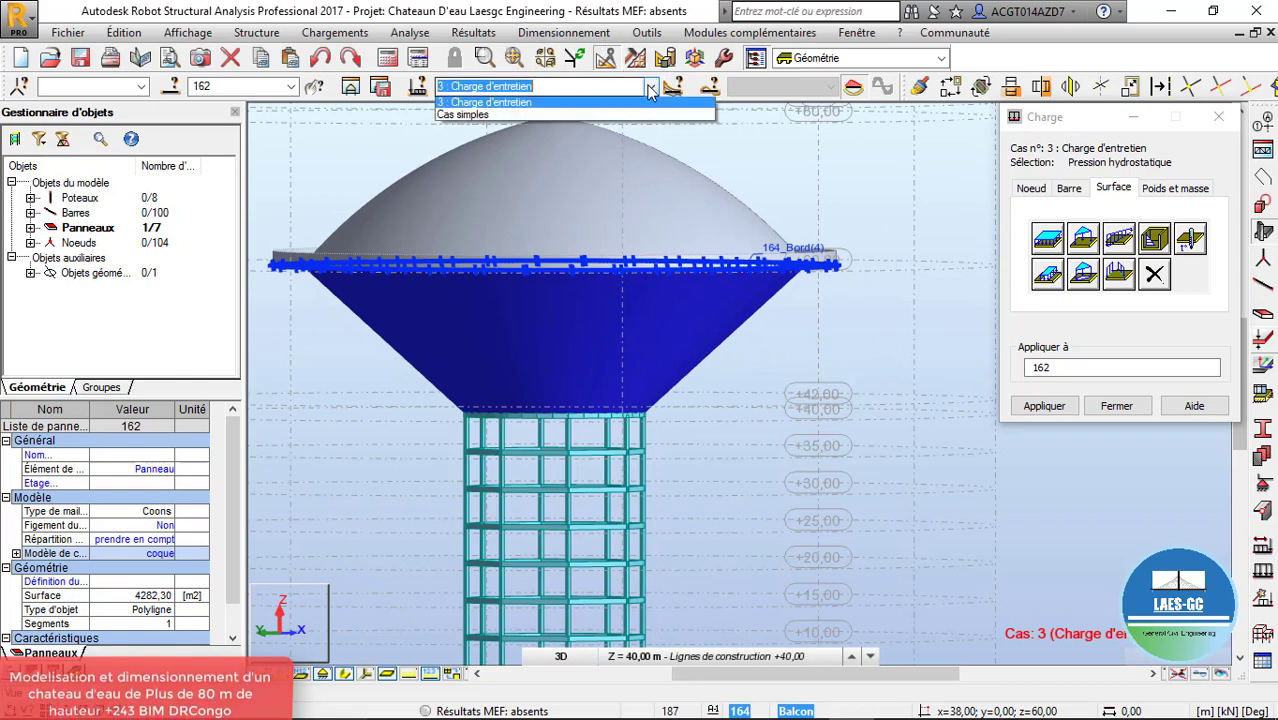
pyautogui.click(517, 117)
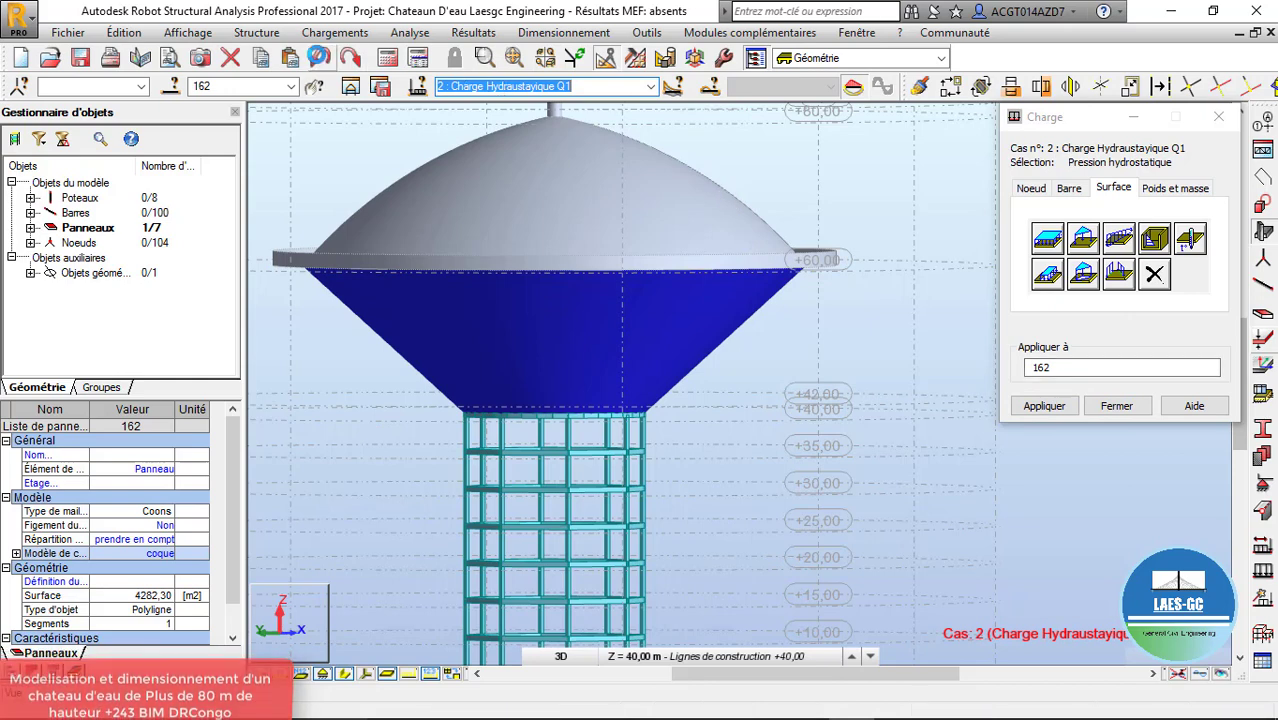
pyautogui.click(320, 60)
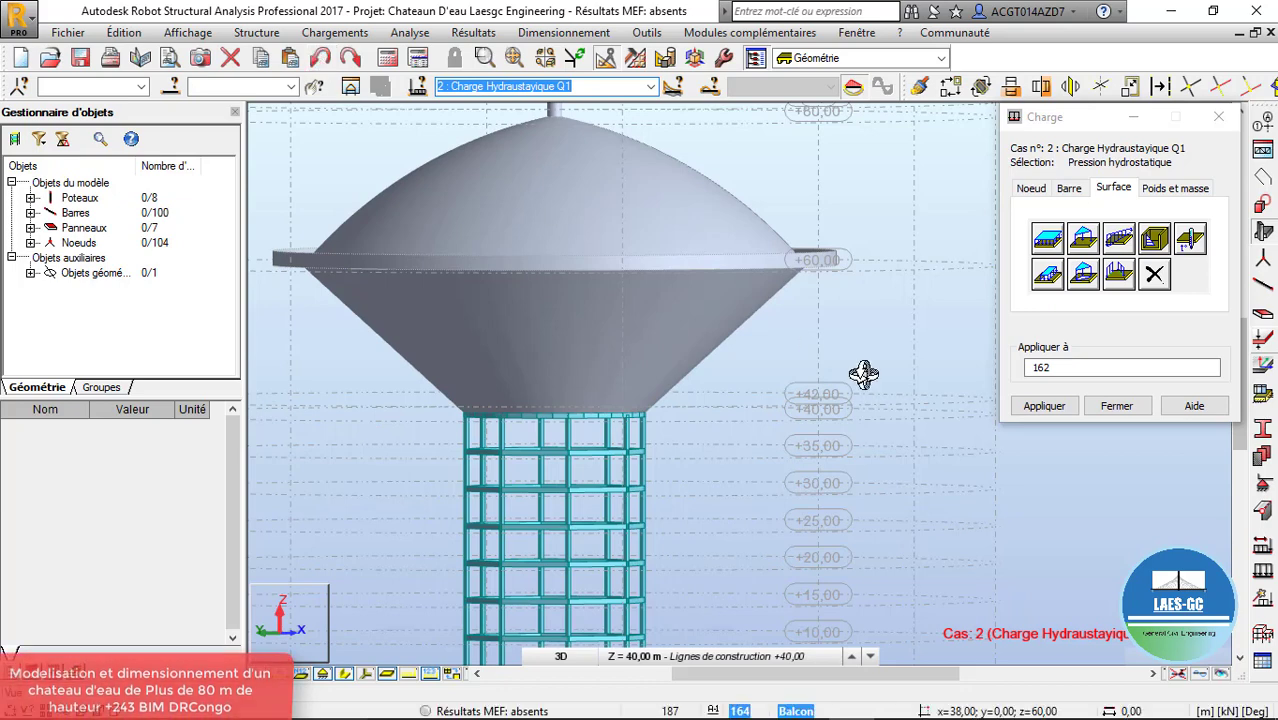
pyautogui.rightClick(830, 371)
pyautogui.click(780, 391)
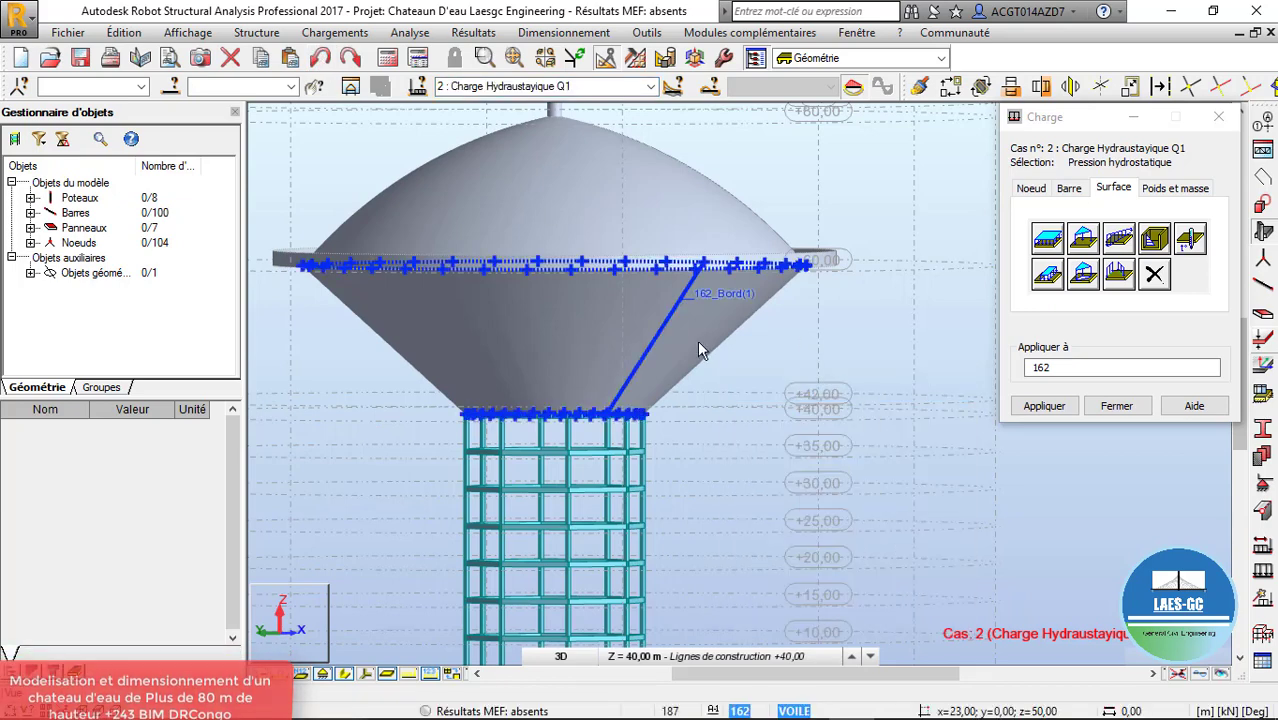
# Apply the hydrostatic pressure along -Z to the conical tank wall in the active Q1 case and display the loads
pyautogui.click(697, 340)
pyautogui.click(1155, 238)
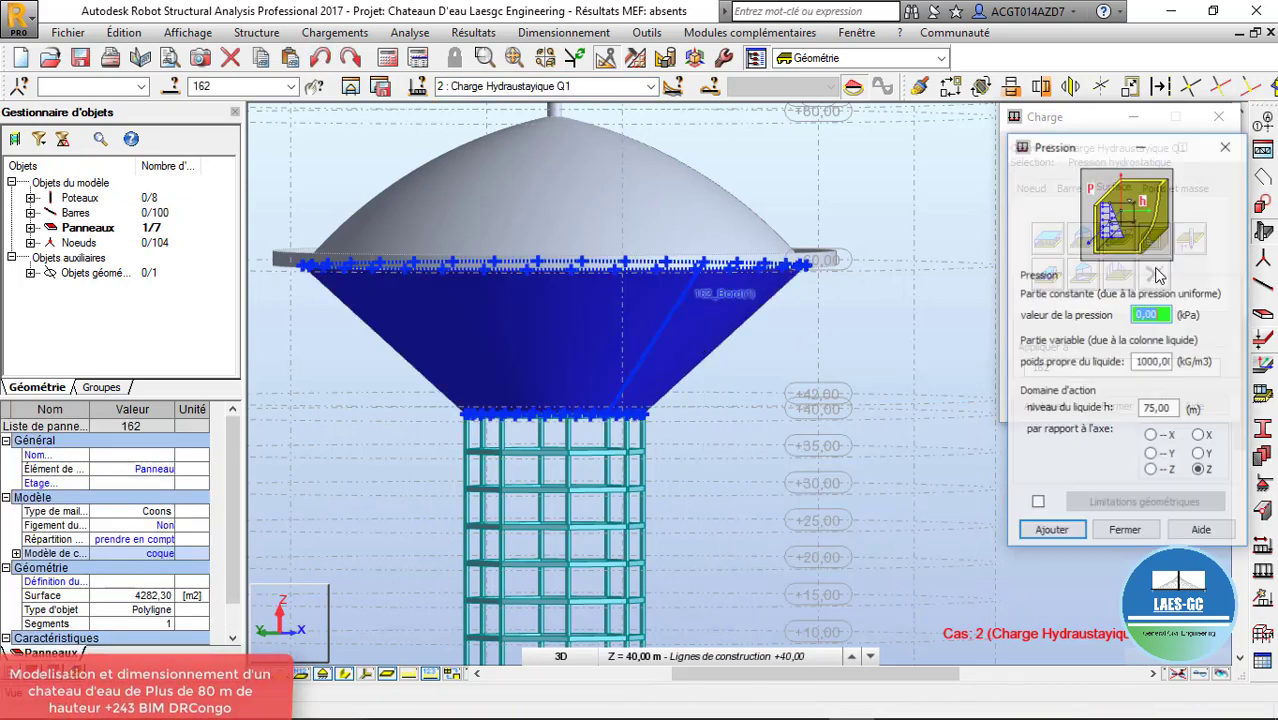
pyautogui.click(1151, 471)
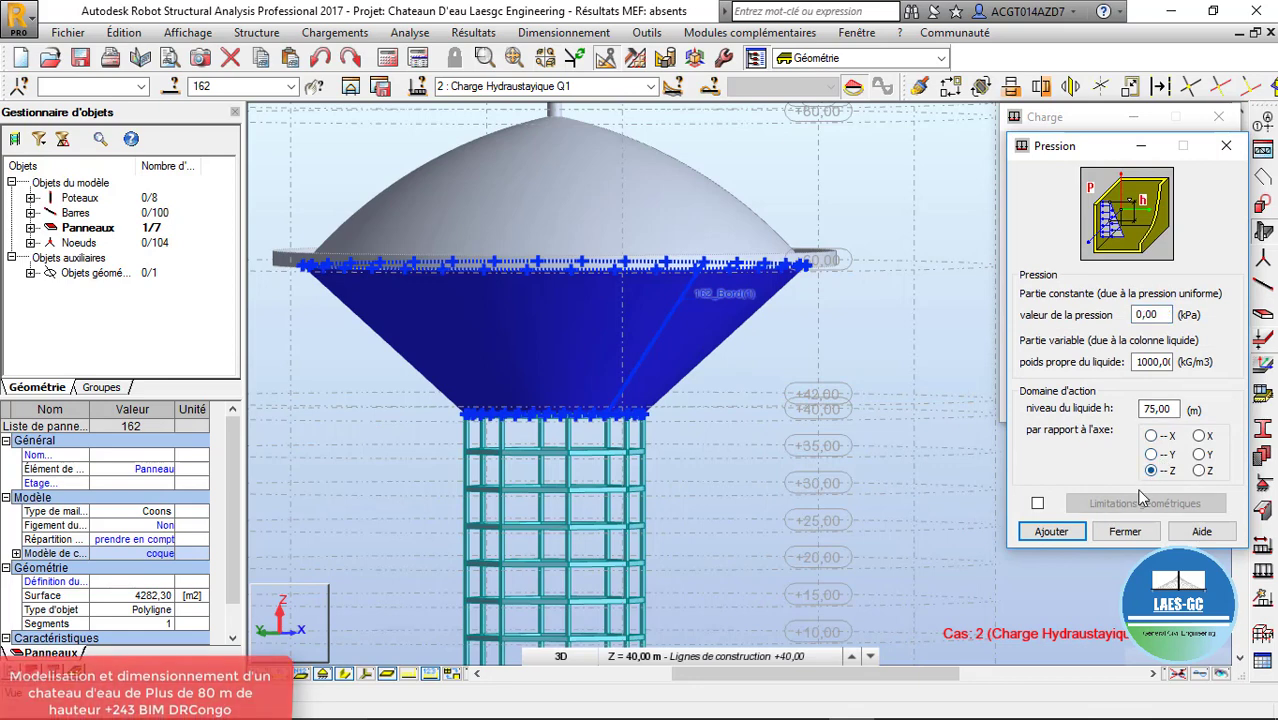
pyautogui.click(1051, 531)
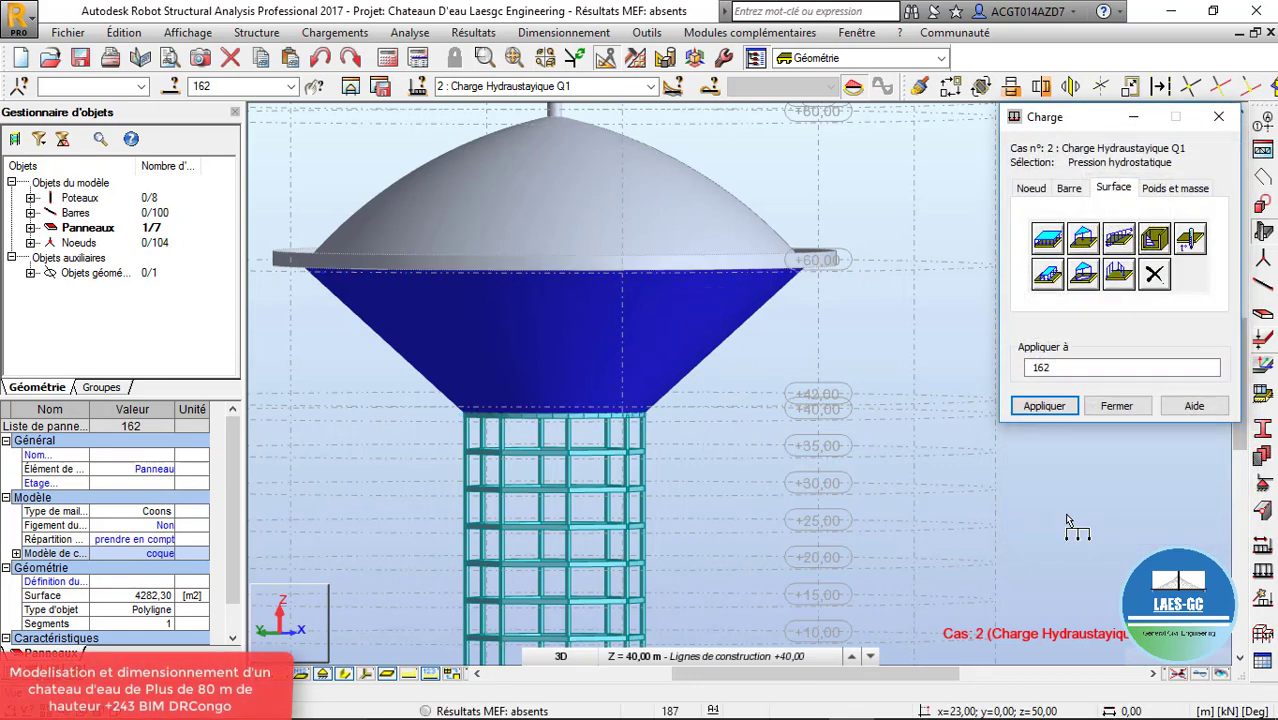
pyautogui.click(1045, 406)
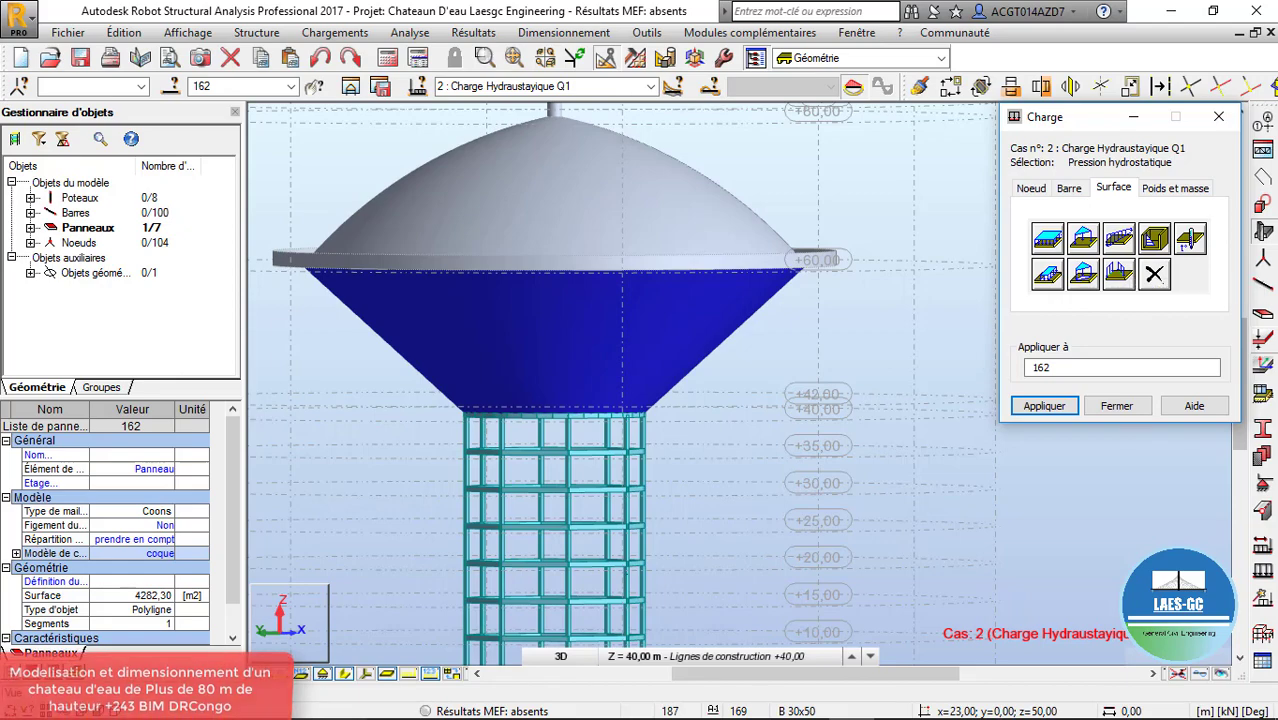
pyautogui.click(408, 675)
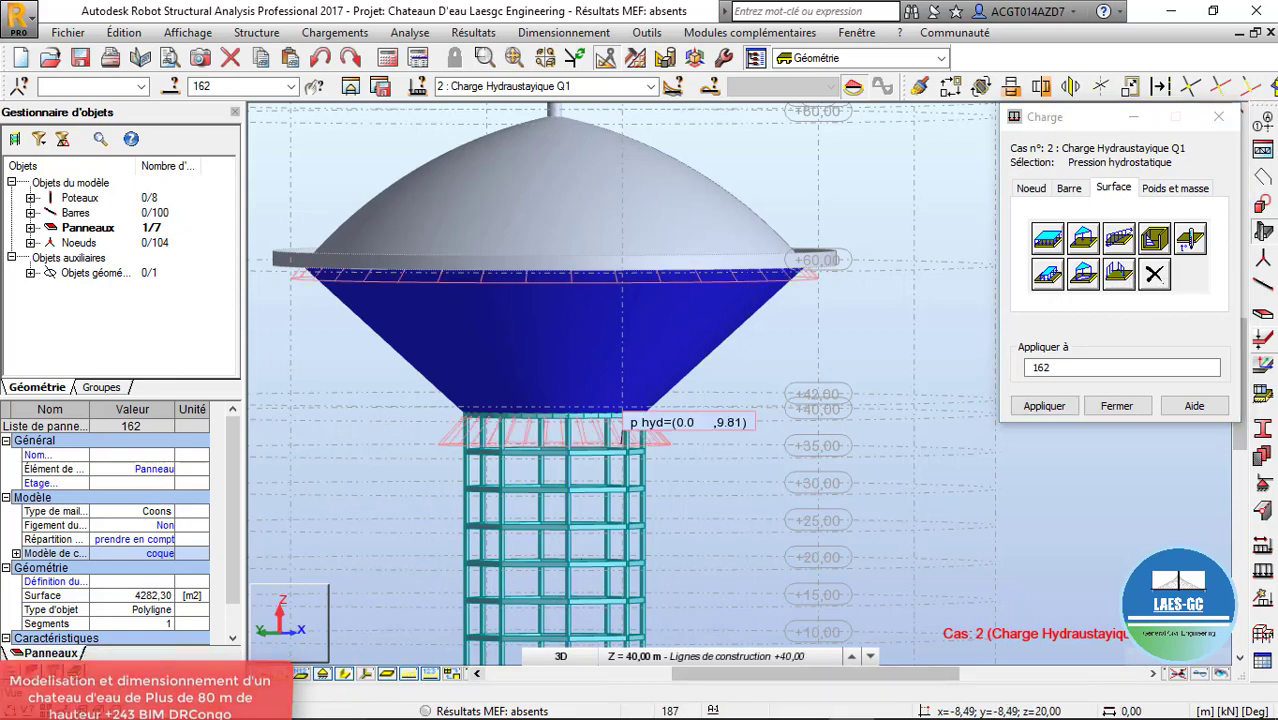
# Check the pressure arrows around the conical tank wall from above and undo the last load application
pyautogui.rightClick(716, 313)
pyautogui.click(745, 380)
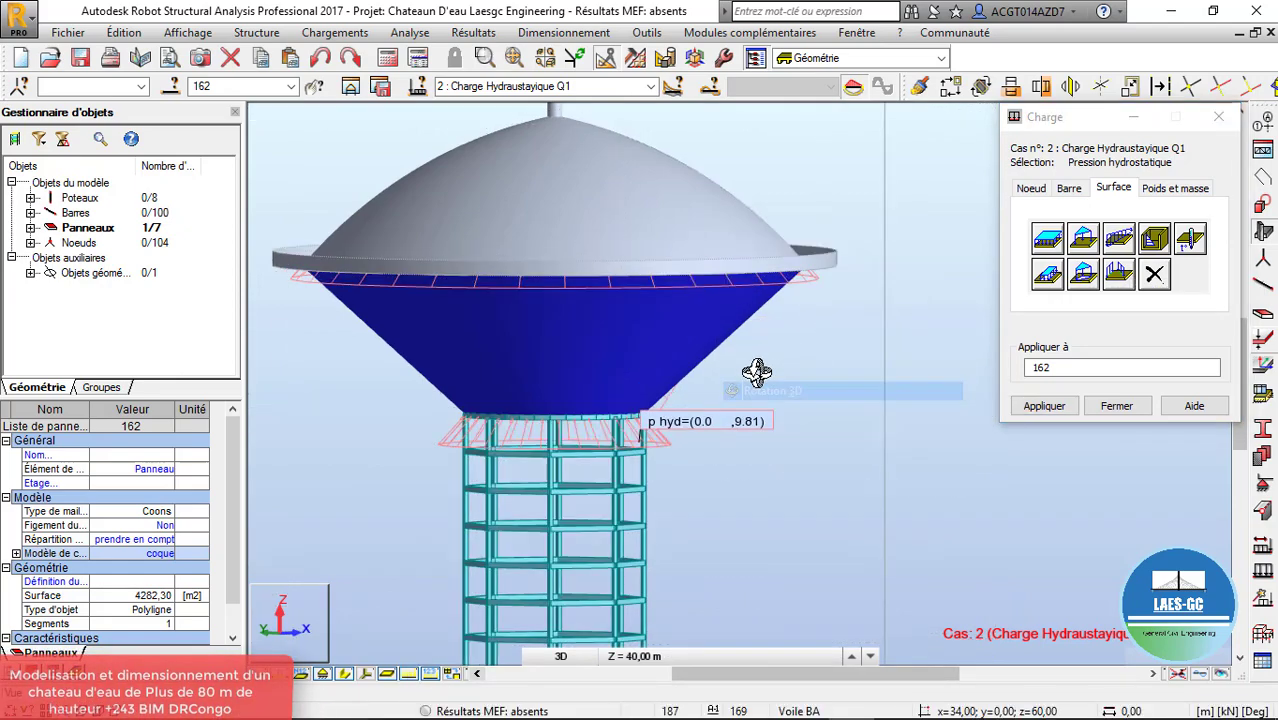
pyautogui.moveTo(756, 371); pyautogui.dragTo(711, 372)
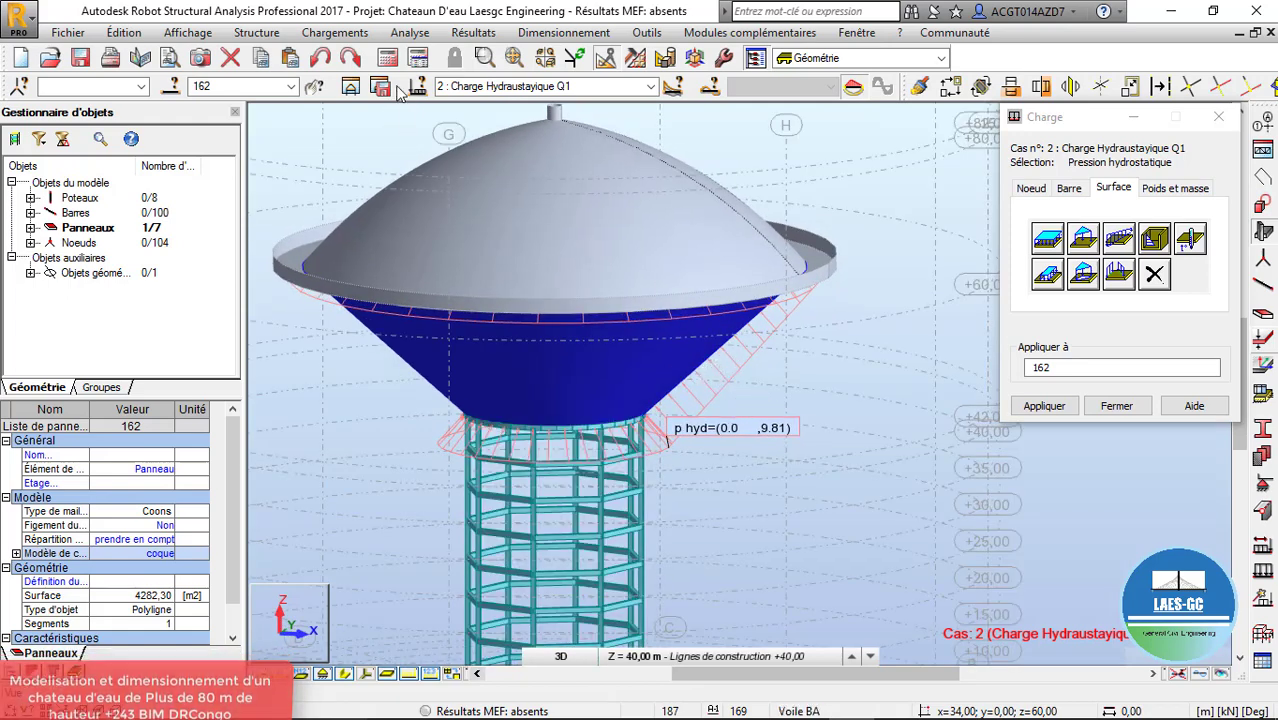
pyautogui.click(321, 58)
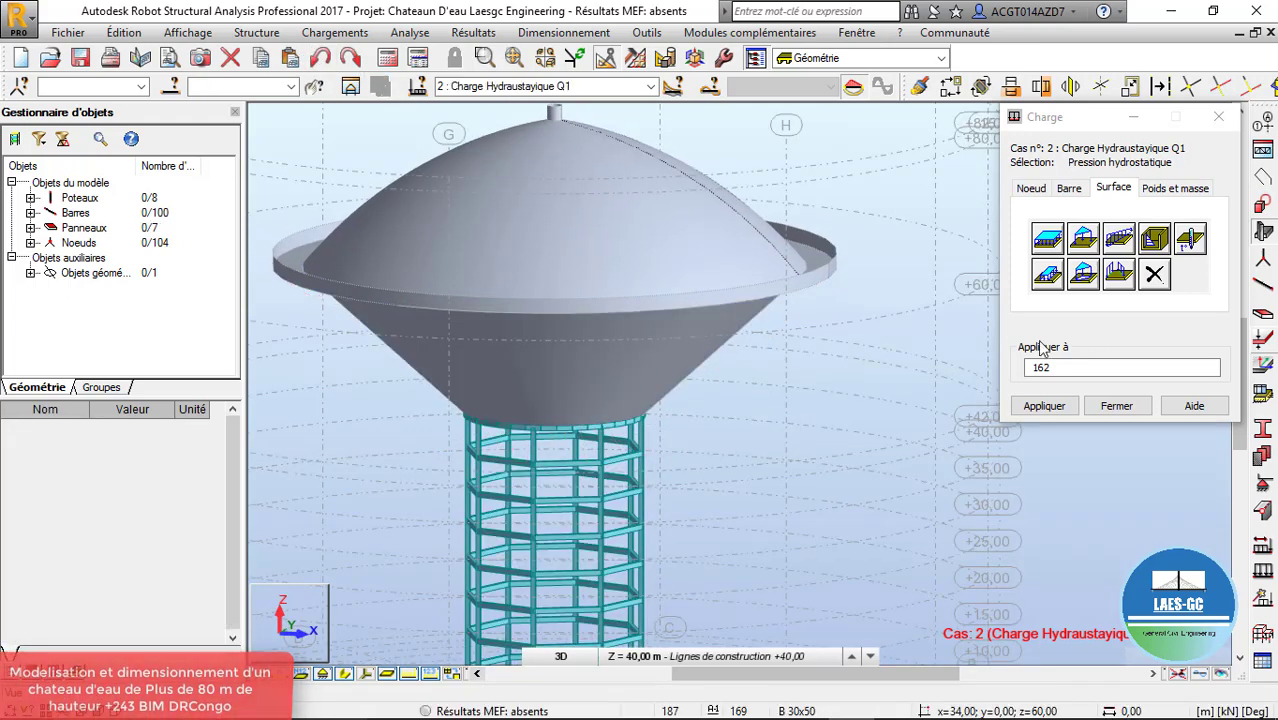
# Select the conical tank wall and apply the hydrostatic pressure along the positive Z axis with the liquid level at 75 m
pyautogui.rightClick(715, 367)
pyautogui.click(686, 388)
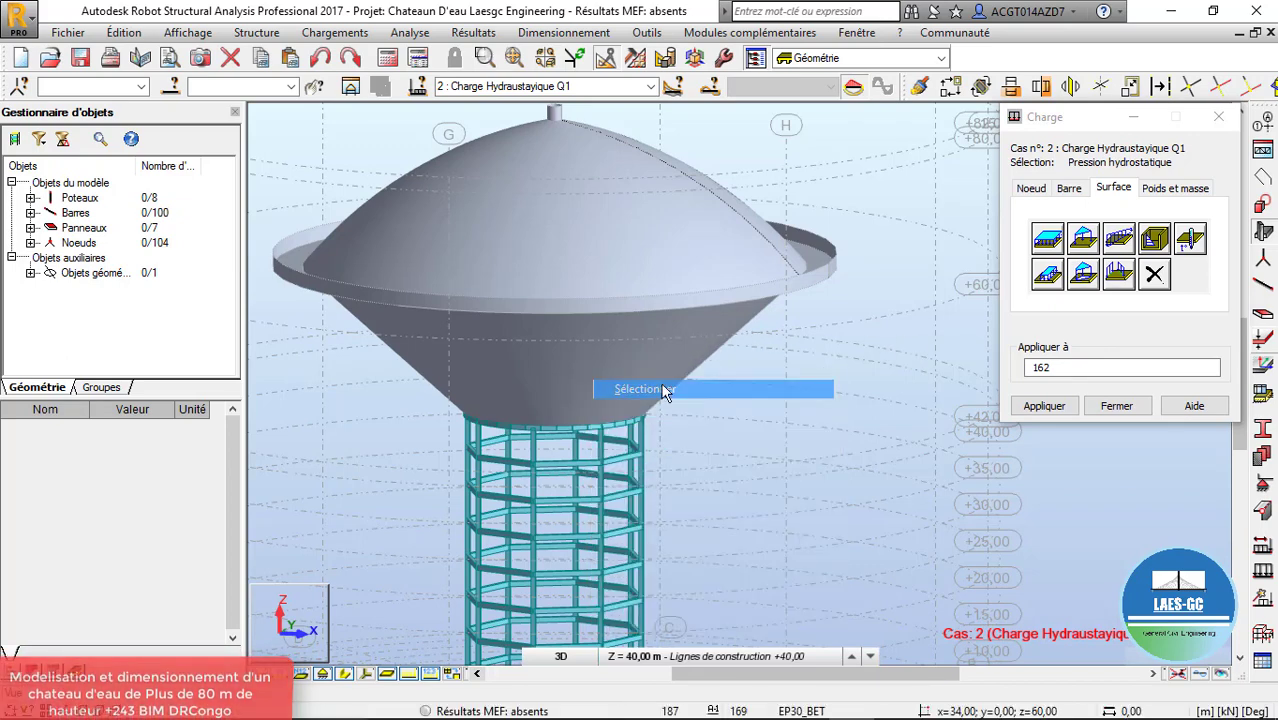
pyautogui.click(653, 360)
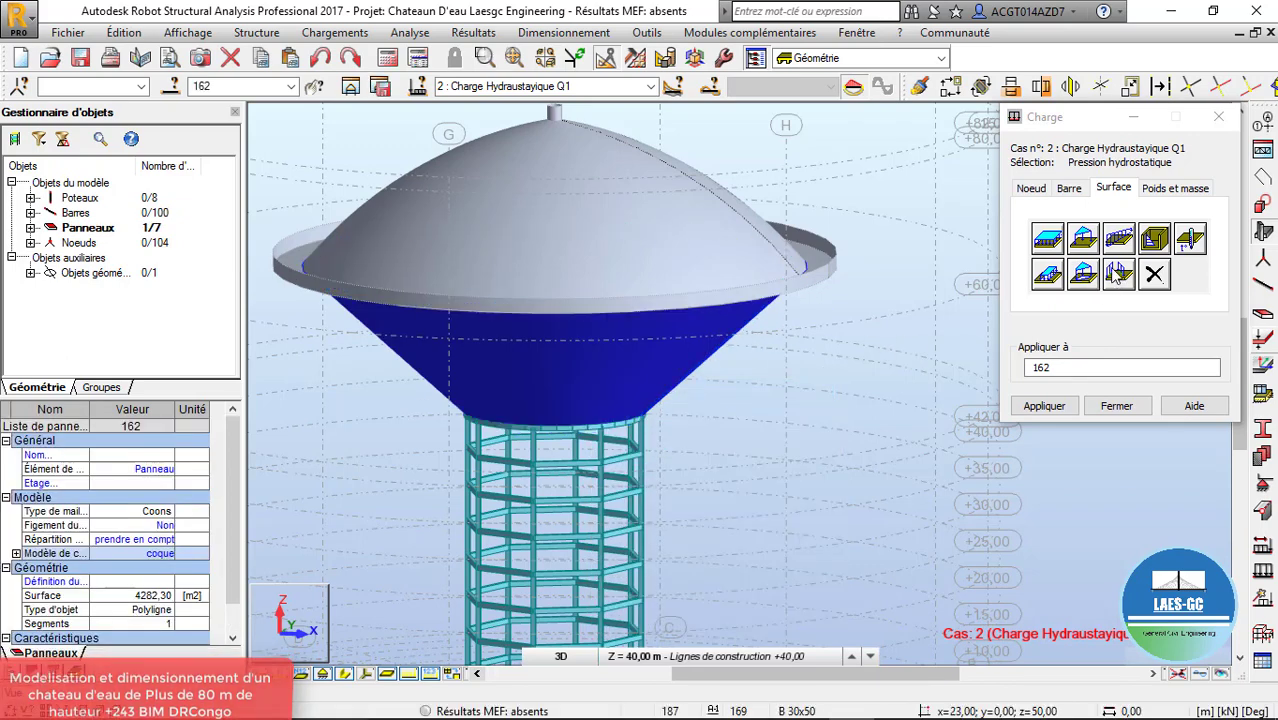
pyautogui.click(1160, 244)
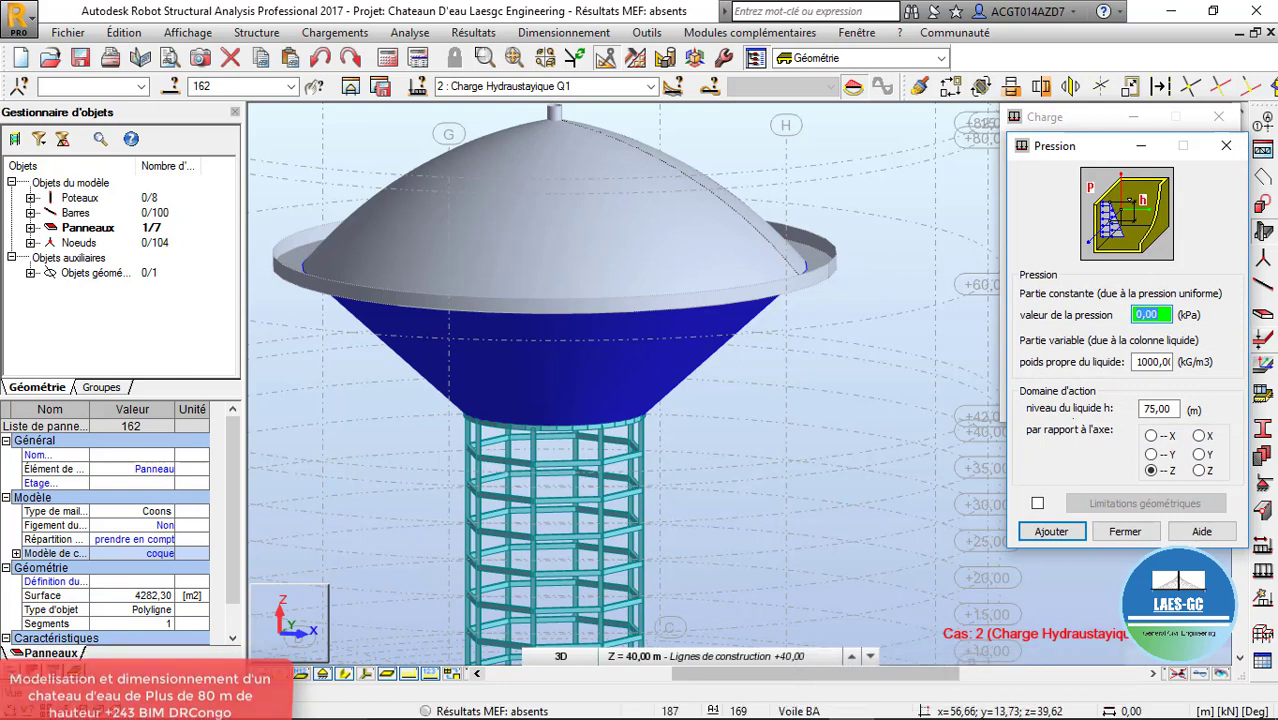
pyautogui.click(1200, 472)
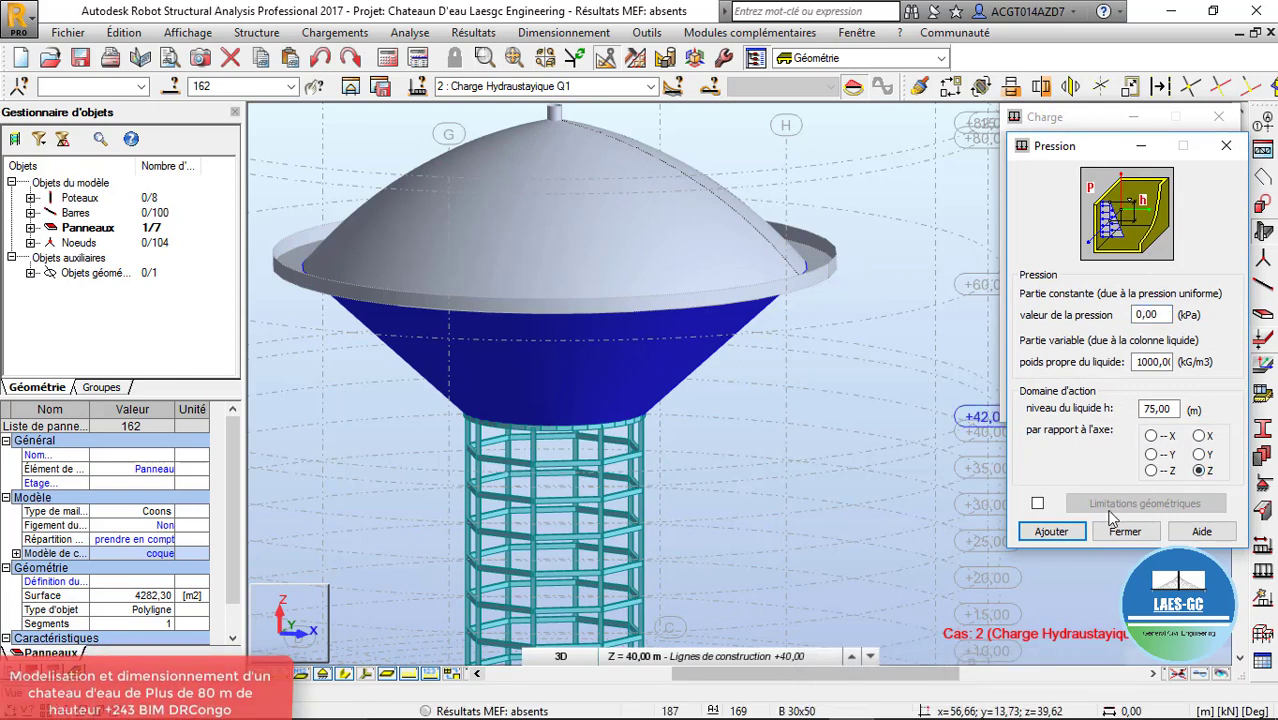
pyautogui.click(1052, 532)
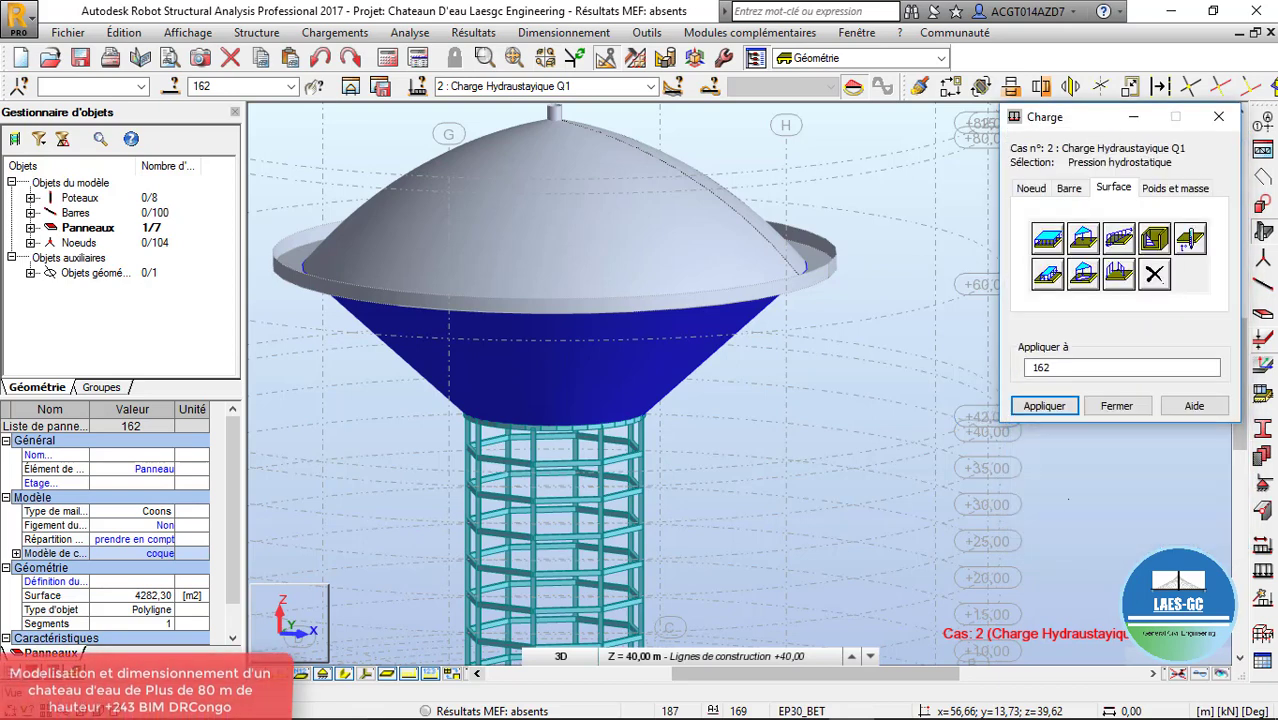
pyautogui.click(1058, 412)
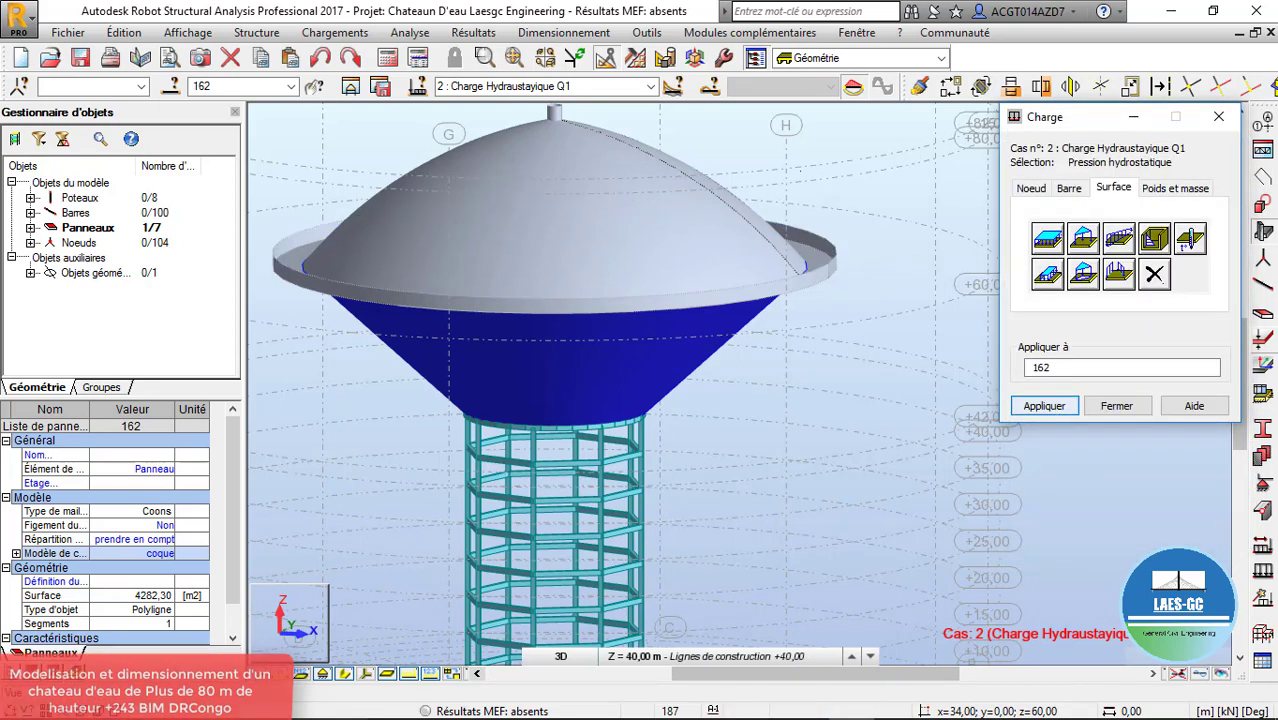
# Select the tank's bottom dome and central shaft, panels 157 and 158, and isolate them in a substructure view
pyautogui.rightClick(710, 165)
pyautogui.click(760, 240)
pyautogui.moveTo(760, 240); pyautogui.dragTo(680, 285)
pyautogui.scroll(3, 806, 367)
pyautogui.rightClick(953, 468)
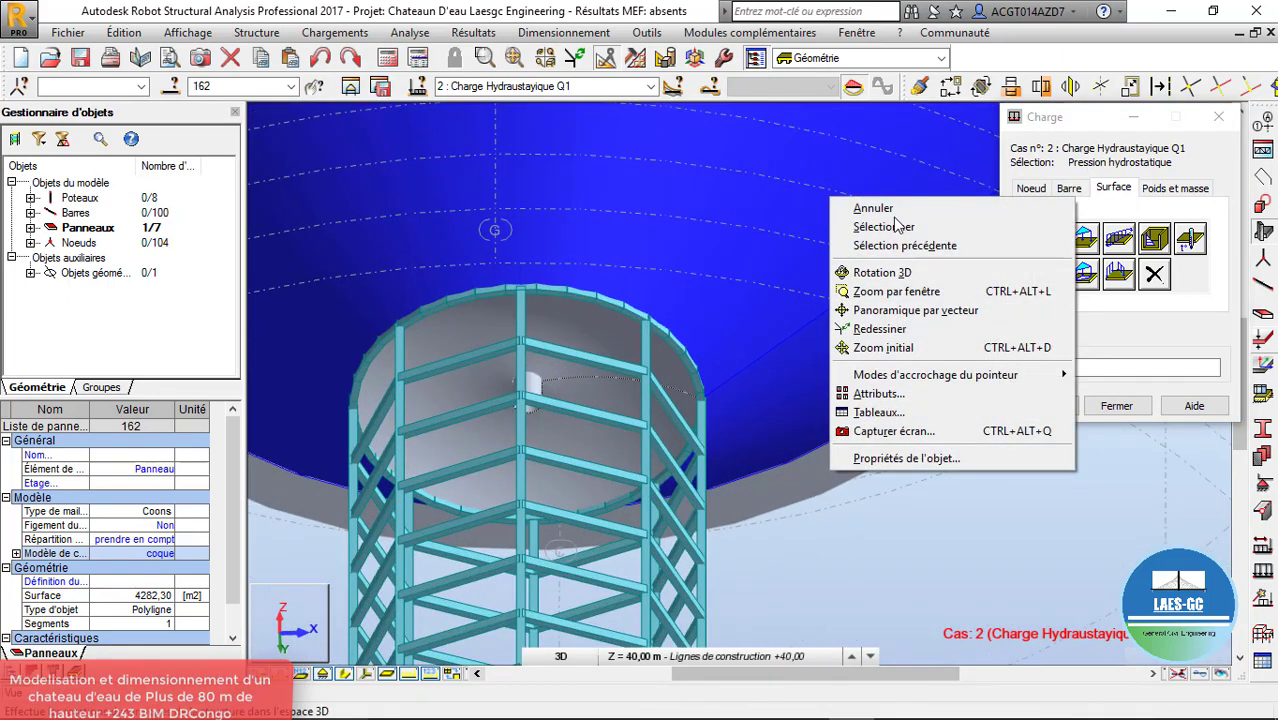
pyautogui.click(892, 211)
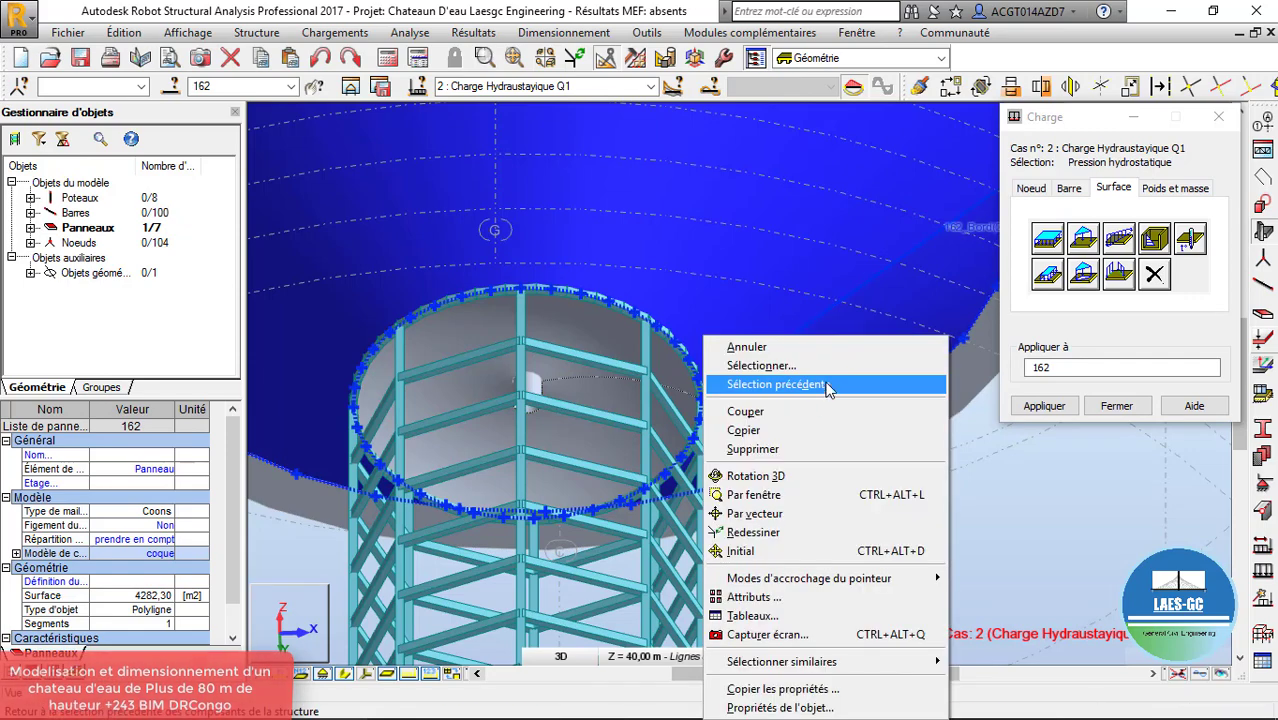
pyautogui.rightClick(703, 337)
pyautogui.click(773, 384)
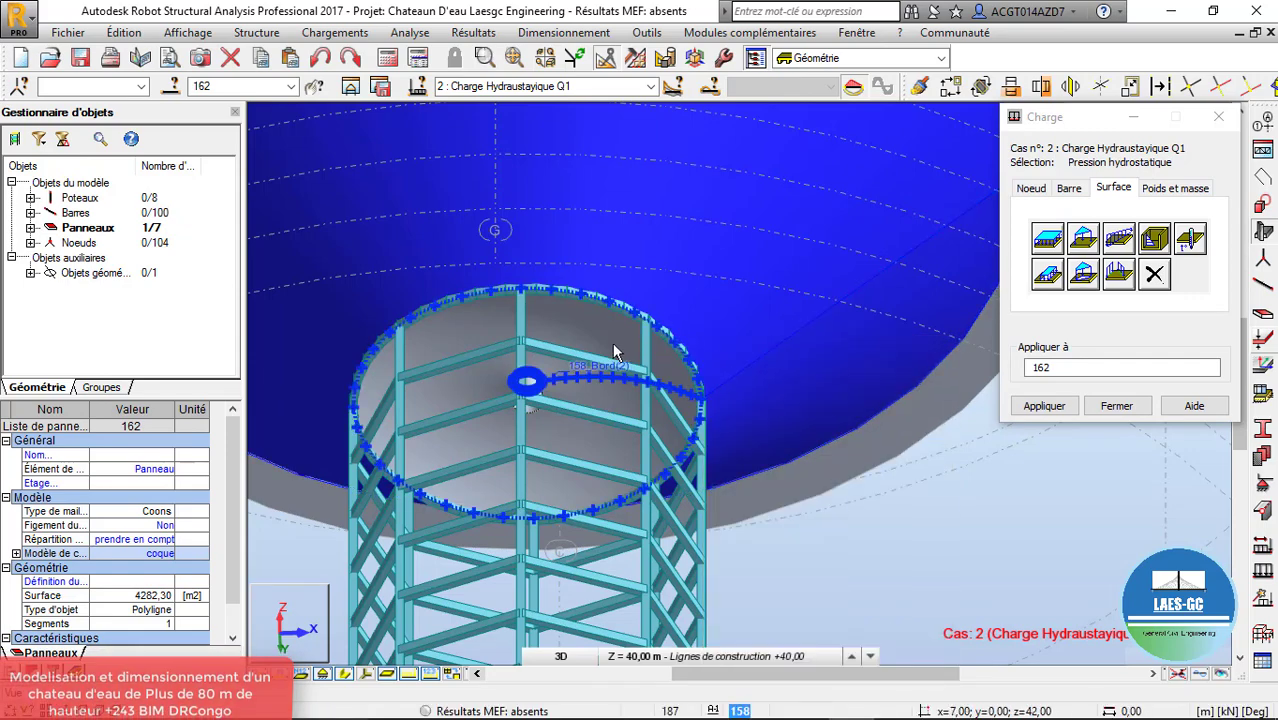
pyautogui.click(605, 341)
pyautogui.scroll(5, 590, 347)
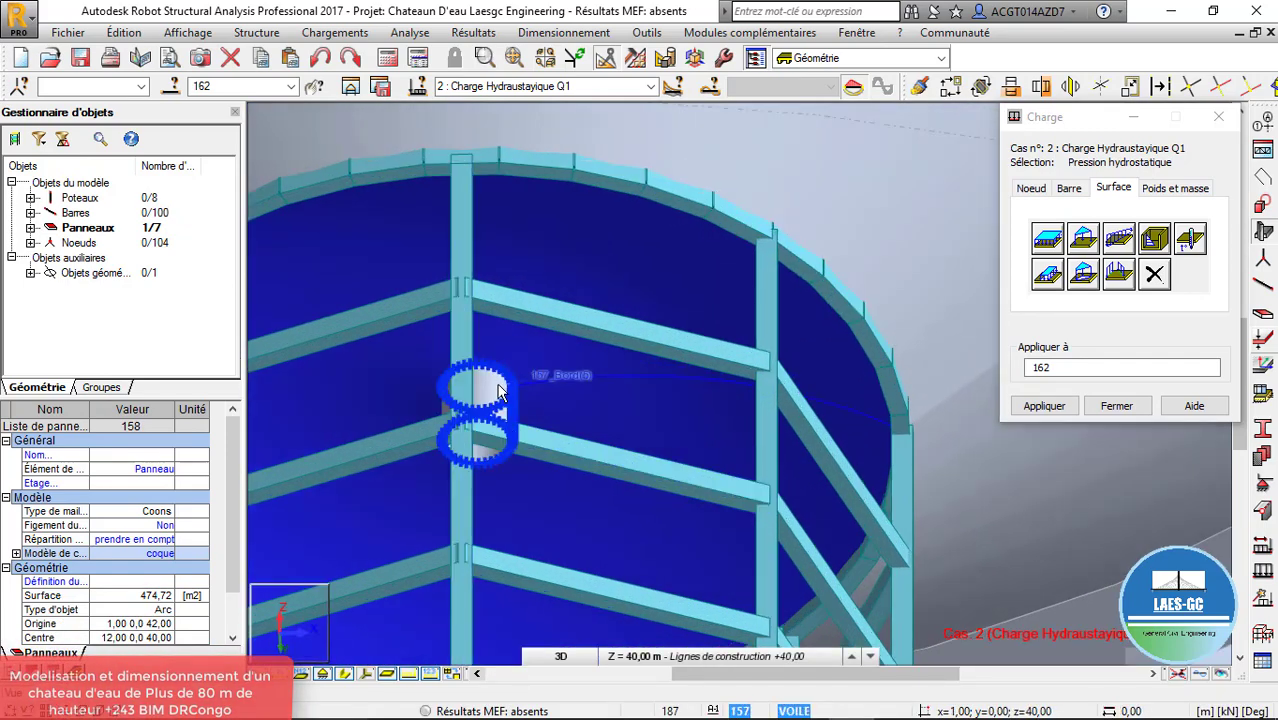
pyautogui.click(499, 396)
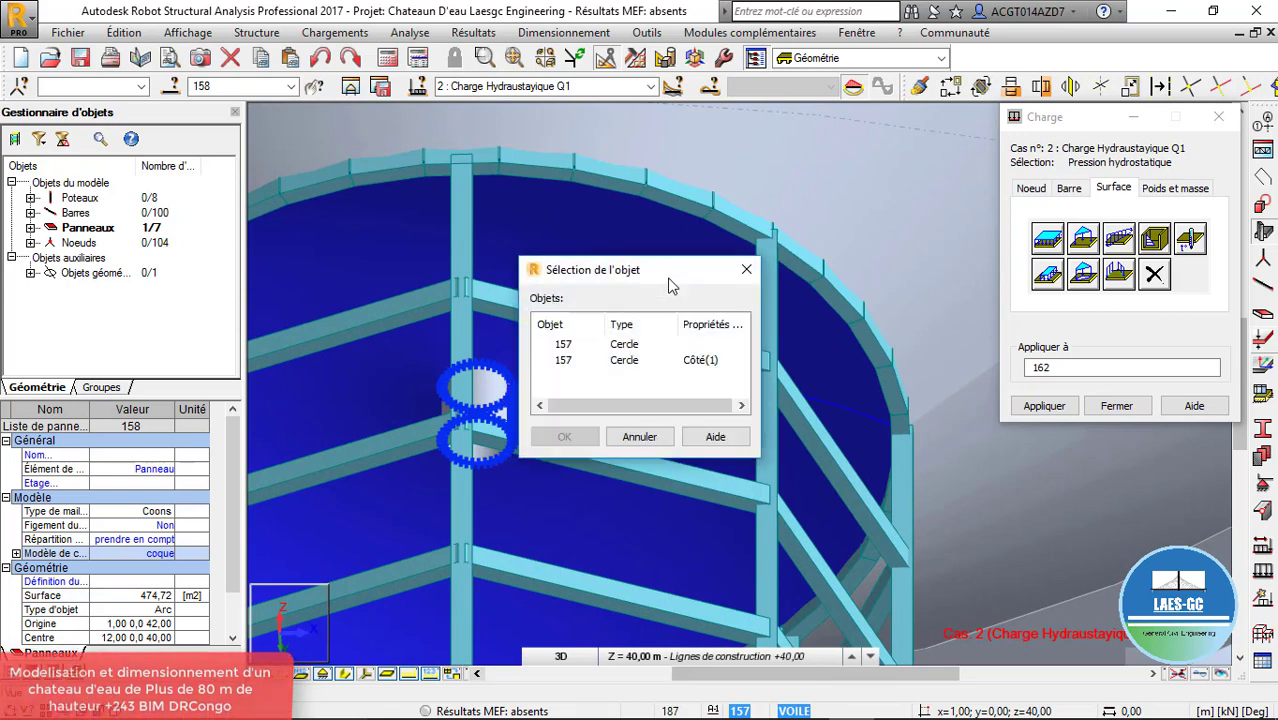
pyautogui.click(564, 436)
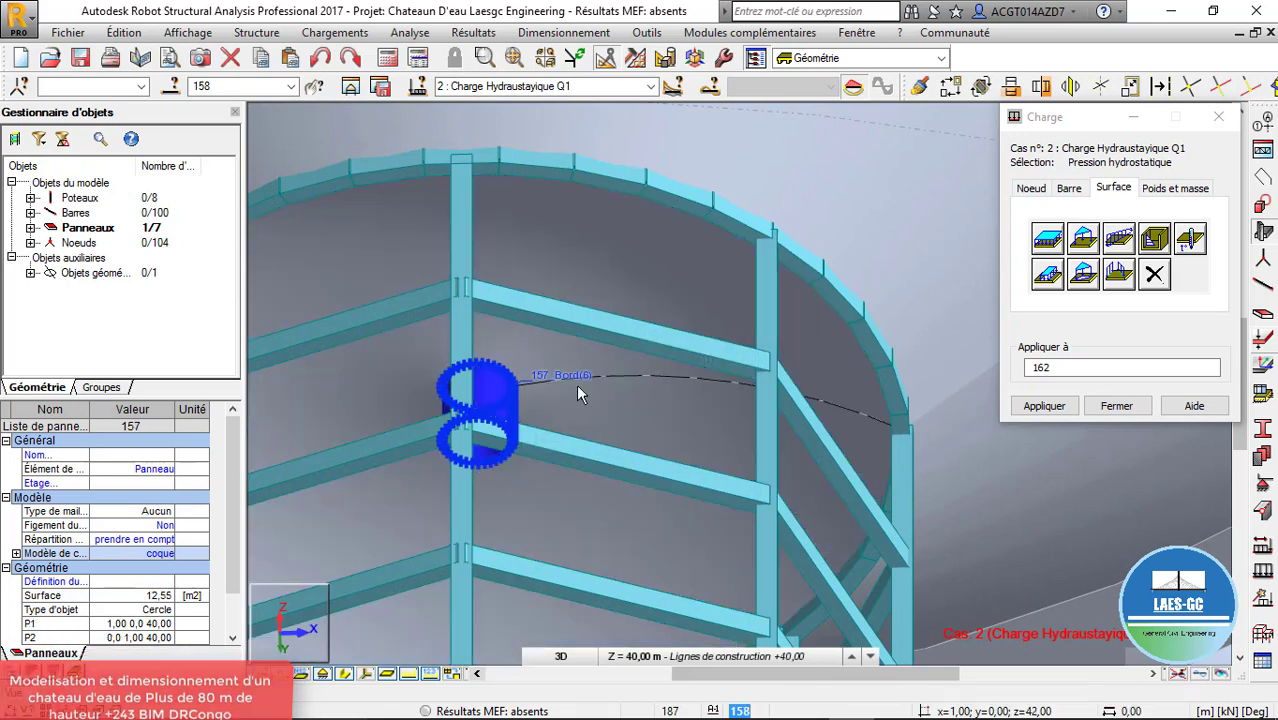
pyautogui.keyDown('ctrl'); pyautogui.click(582, 270); pyautogui.keyUp('ctrl')
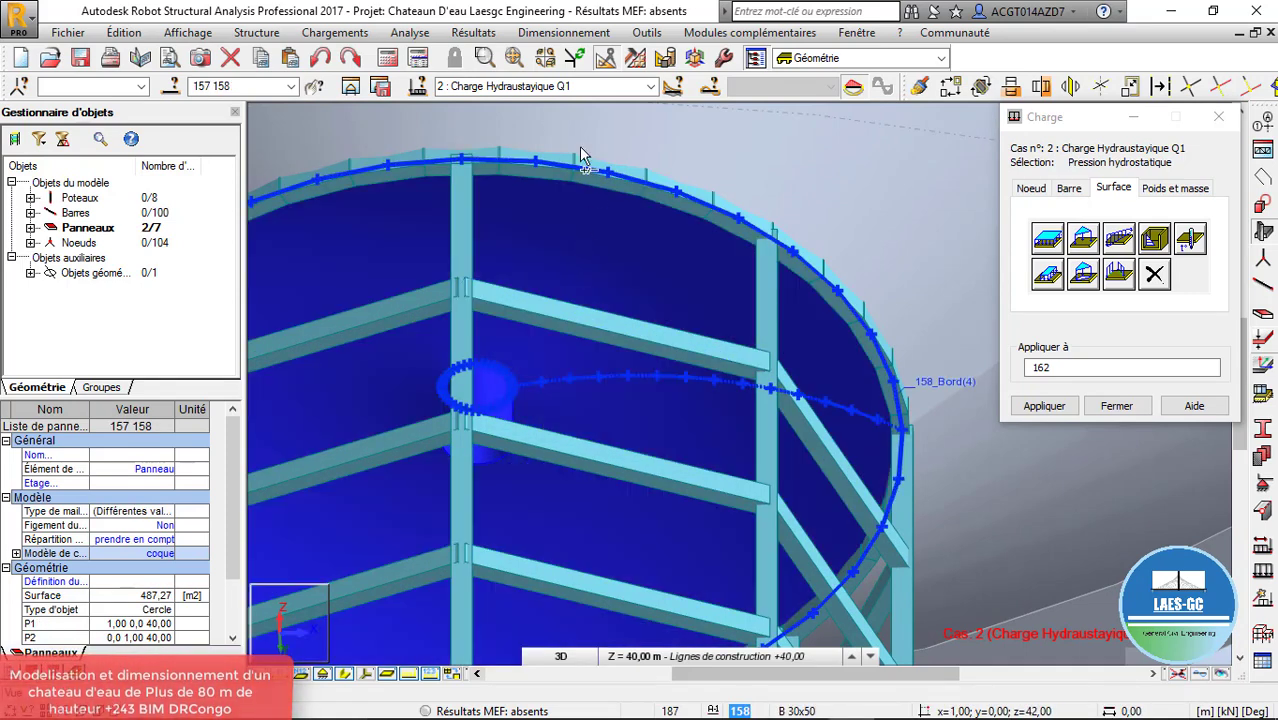
pyautogui.click(351, 87)
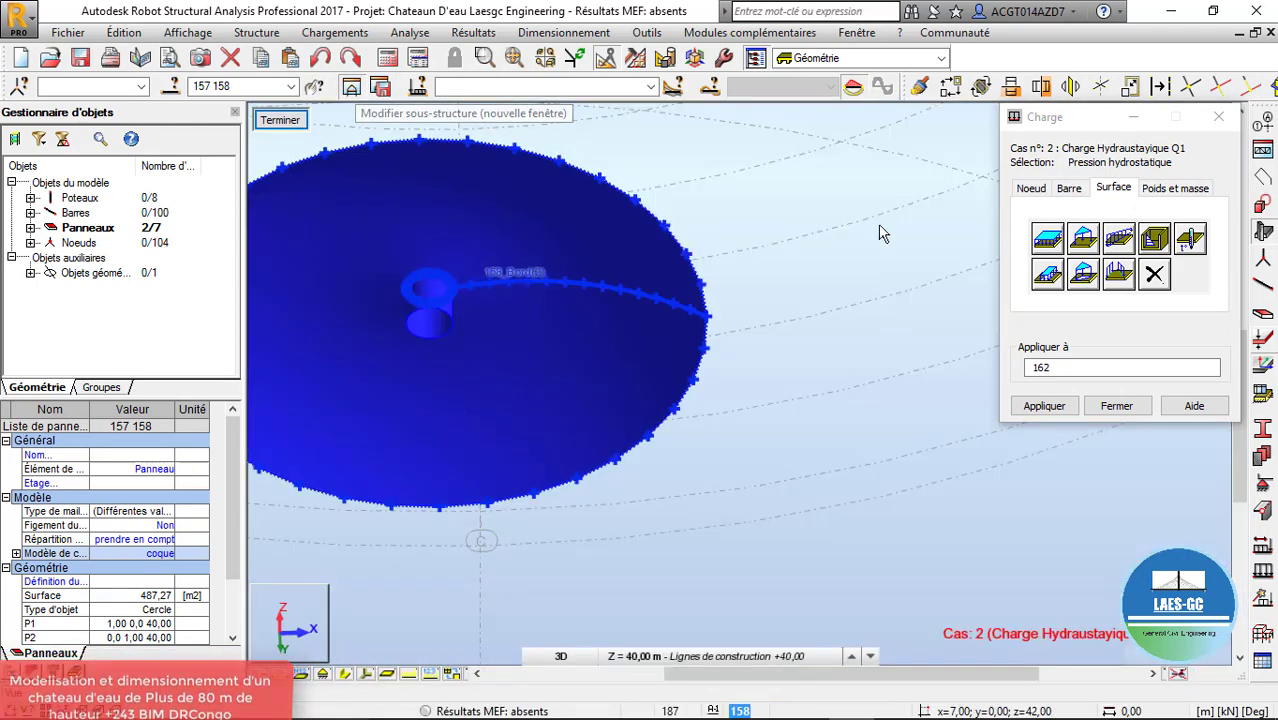
# Try the hydrostatic pressure along the positive Z axis on the isolated dome and shaft, undo it, and clear the panel list
pyautogui.rightClick(881, 201)
pyautogui.click(818, 275)
pyautogui.moveTo(528, 251); pyautogui.dragTo(812, 383)
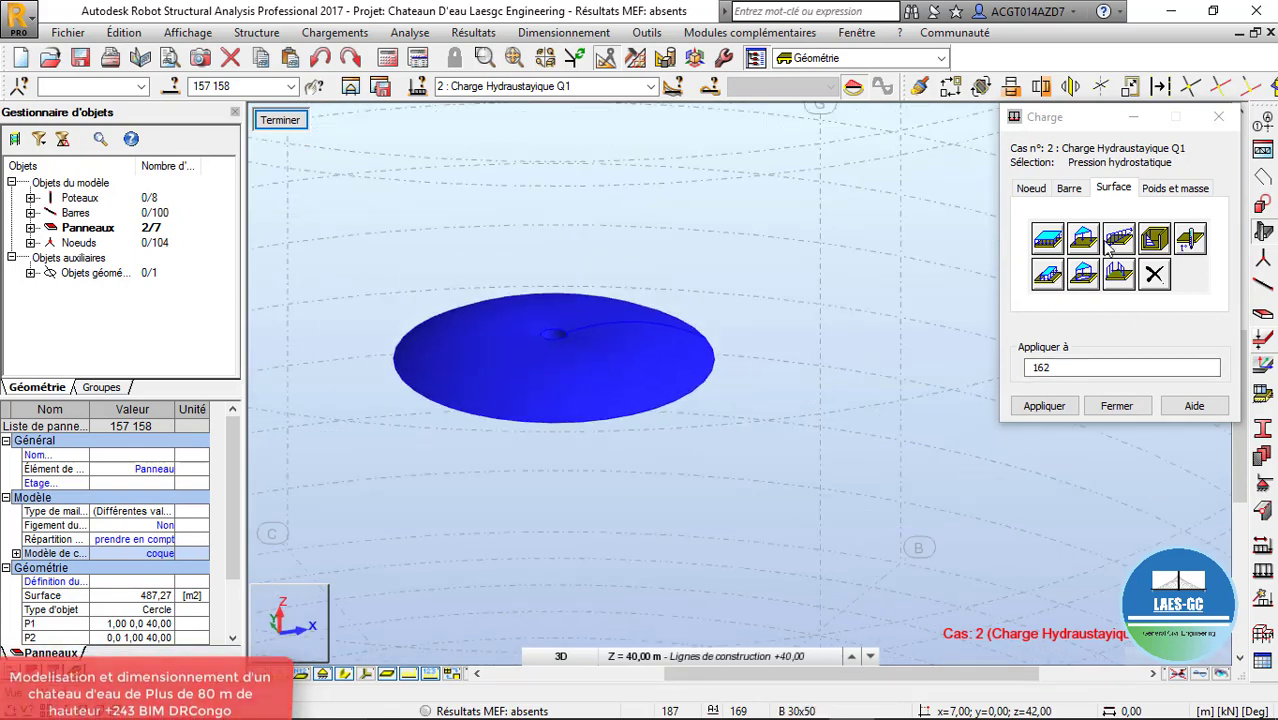
pyautogui.click(1158, 240)
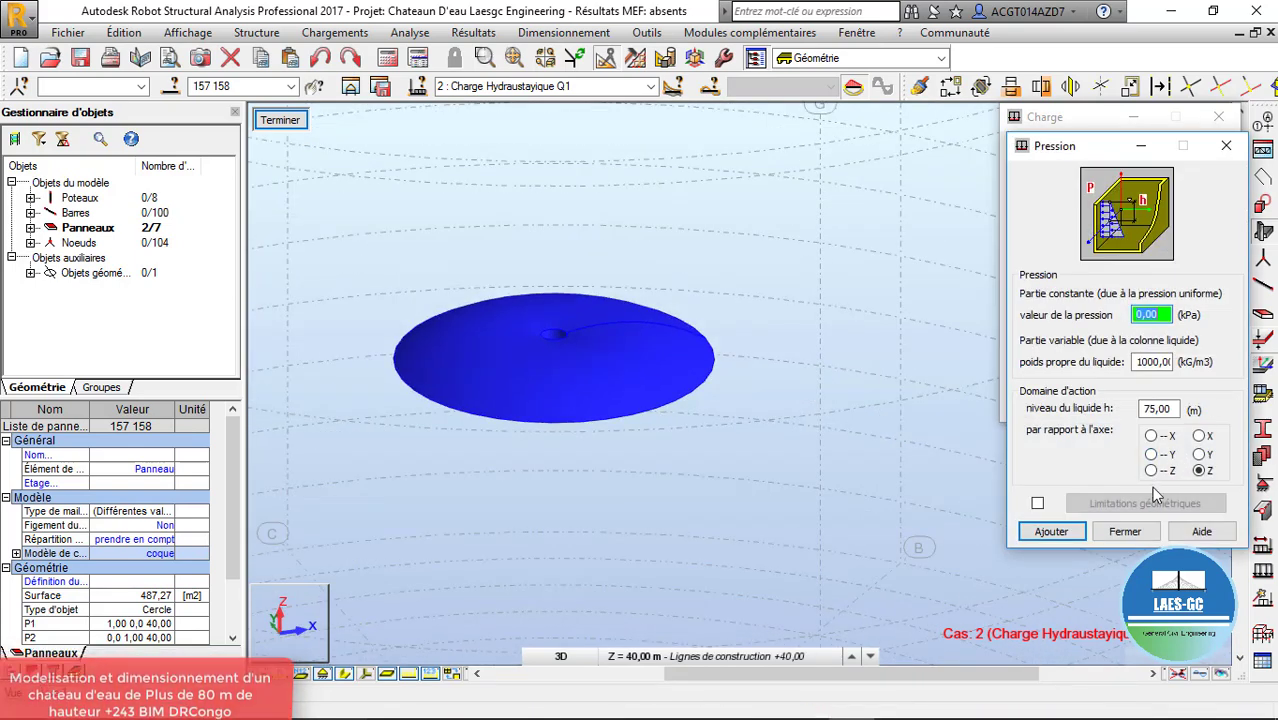
pyautogui.click(1052, 532)
pyautogui.click(1047, 406)
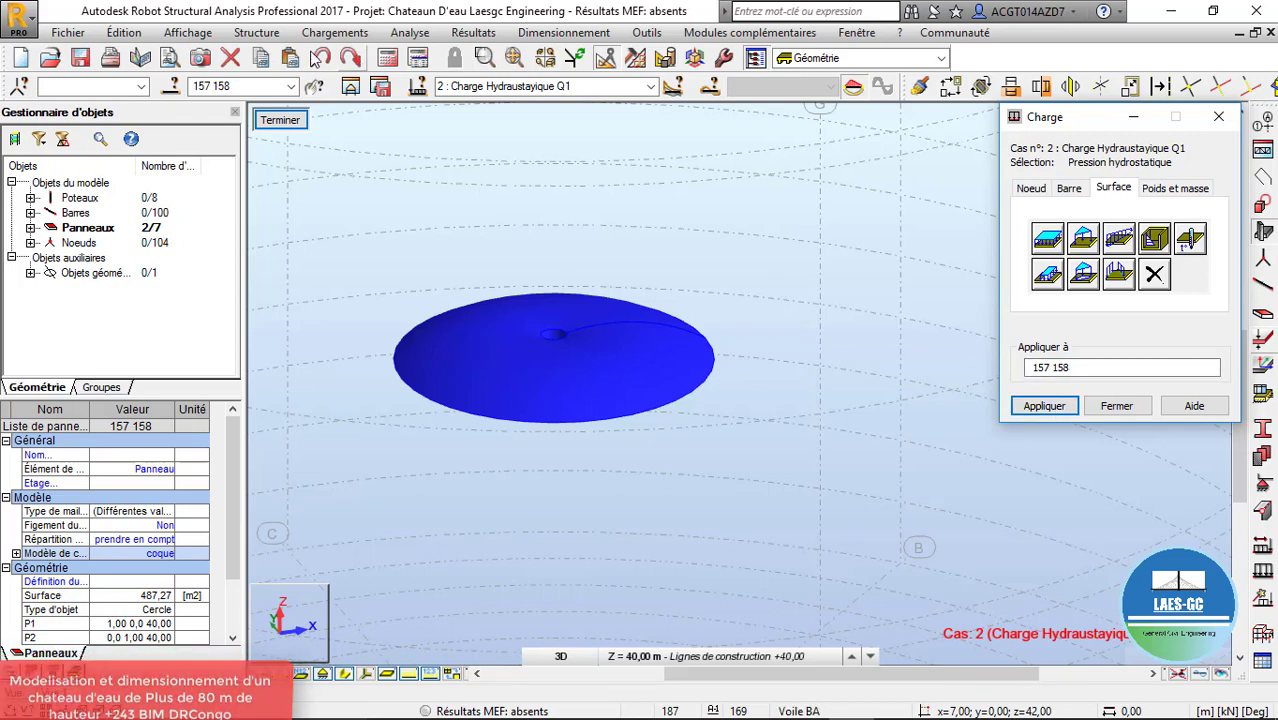
pyautogui.click(322, 58)
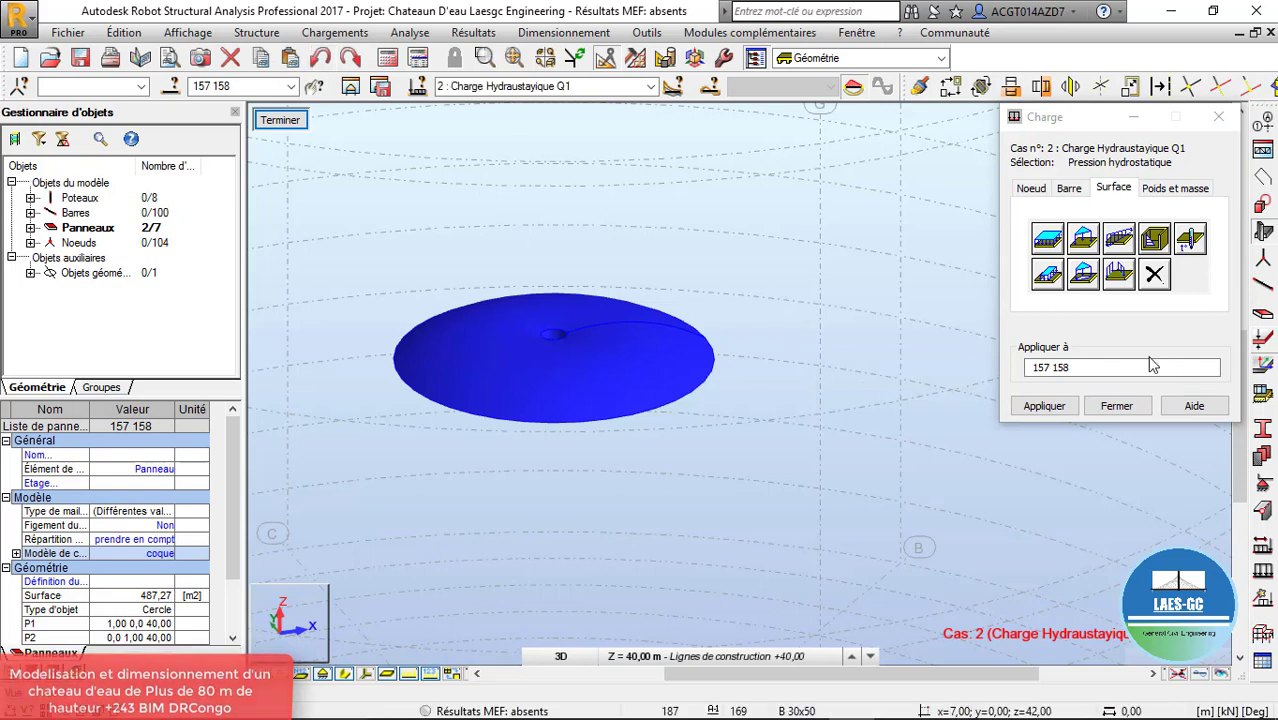
pyautogui.moveTo(1104, 367); pyautogui.dragTo(922, 337)
pyautogui.press('BackSpace')
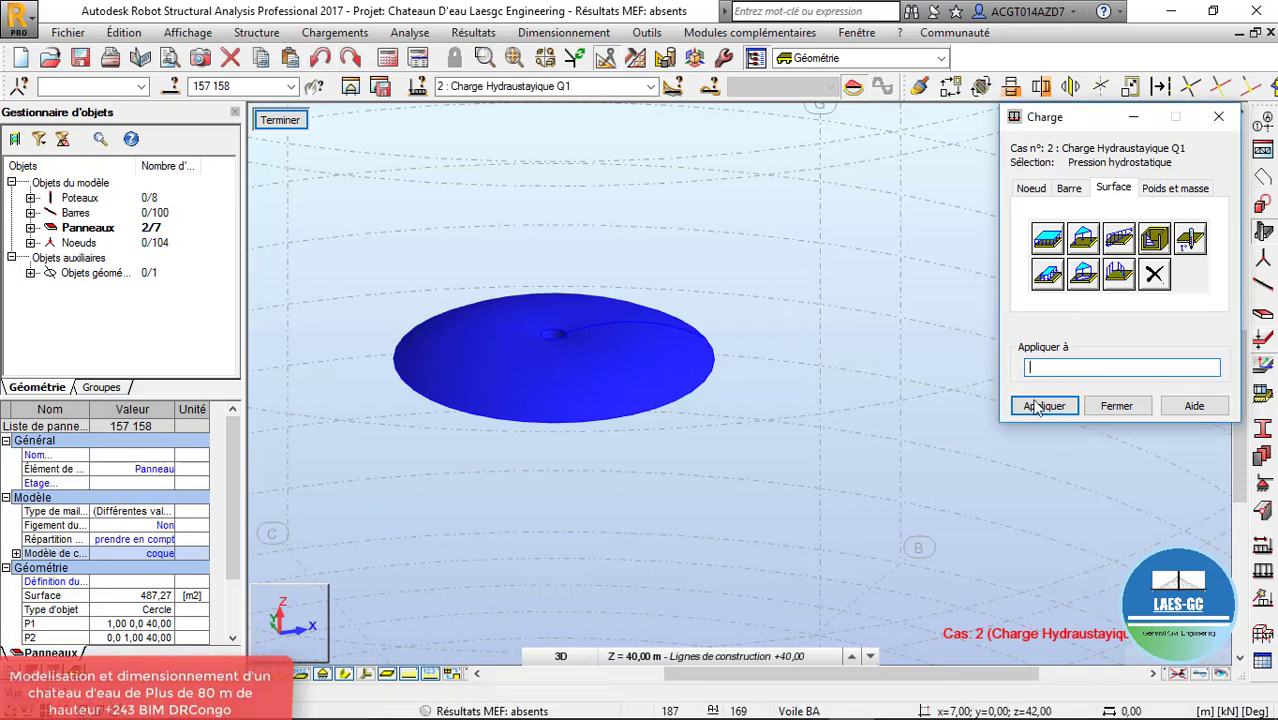
# Apply the hydrostatic pressure along -Z to the isolated bottom dome and central shaft, panels 157 and 158
pyautogui.rightClick(721, 299)
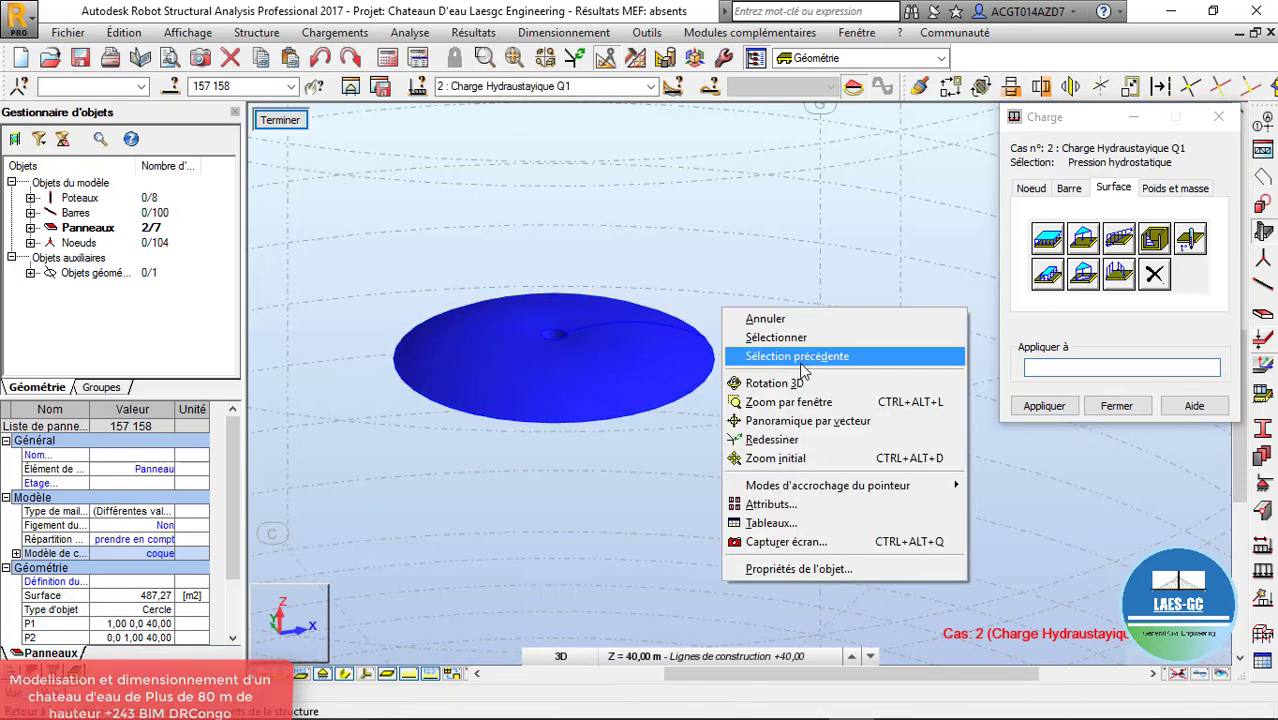
pyautogui.click(772, 383)
pyautogui.moveTo(699, 370); pyautogui.dragTo(742, 352)
pyautogui.click(1154, 242)
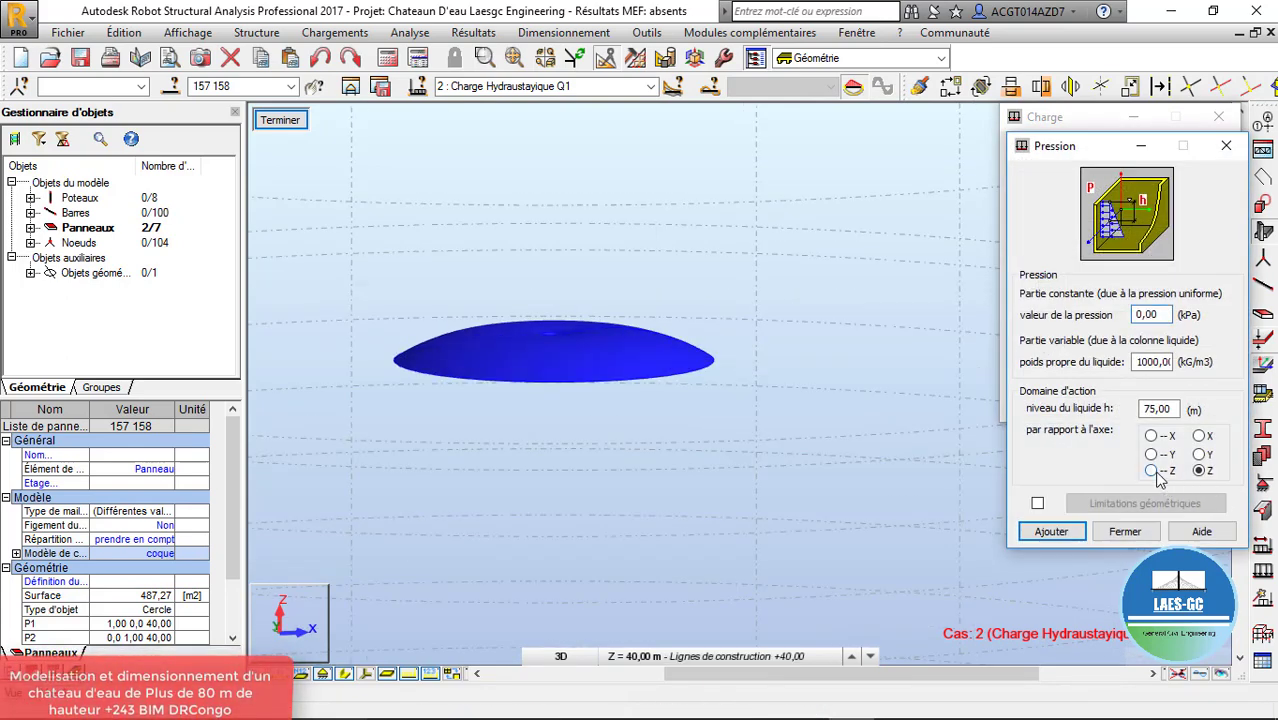
pyautogui.click(1080, 533)
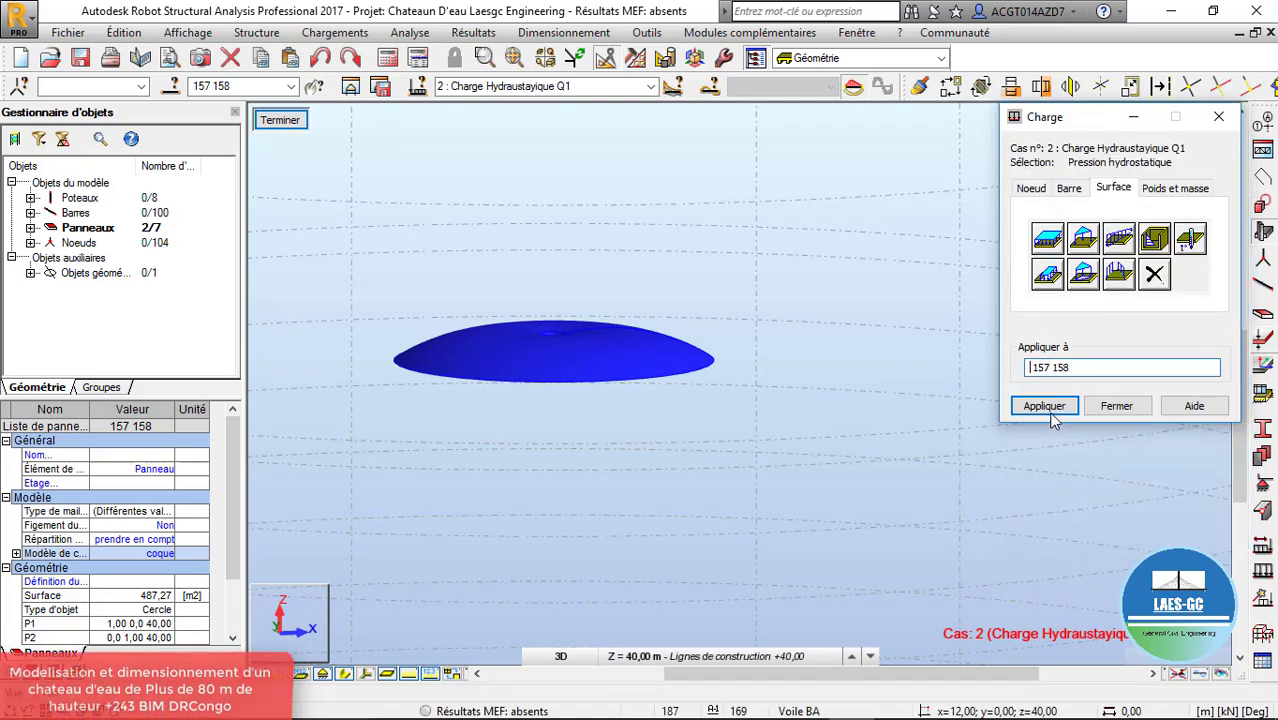
pyautogui.click(1062, 408)
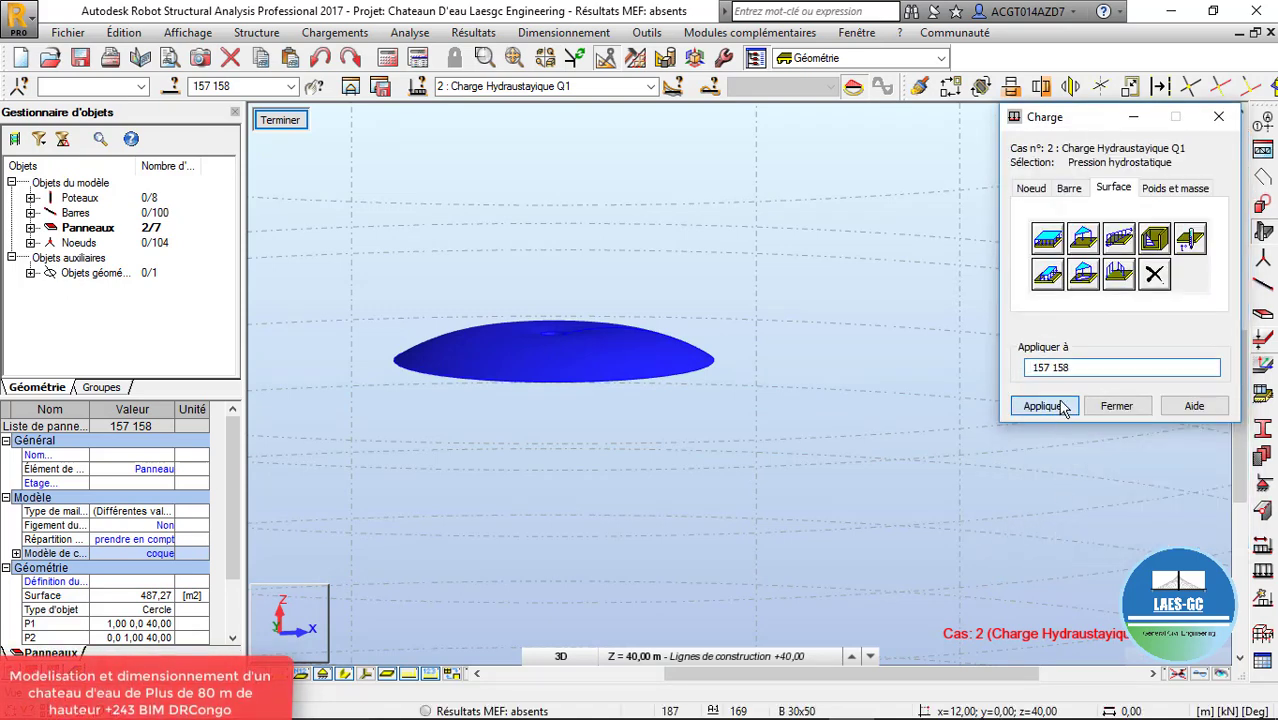
# Inspect the pressure arrows on the isolated bottom dome and shaft, and undo the last load application
pyautogui.rightClick(543, 317)
pyautogui.click(575, 420)
pyautogui.moveTo(576, 348)
pyautogui.mouseDown()
pyautogui.moveTo(607, 280)
pyautogui.moveTo(599, 350)
pyautogui.mouseUp()
pyautogui.moveTo(471, 202); pyautogui.dragTo(470, 232)
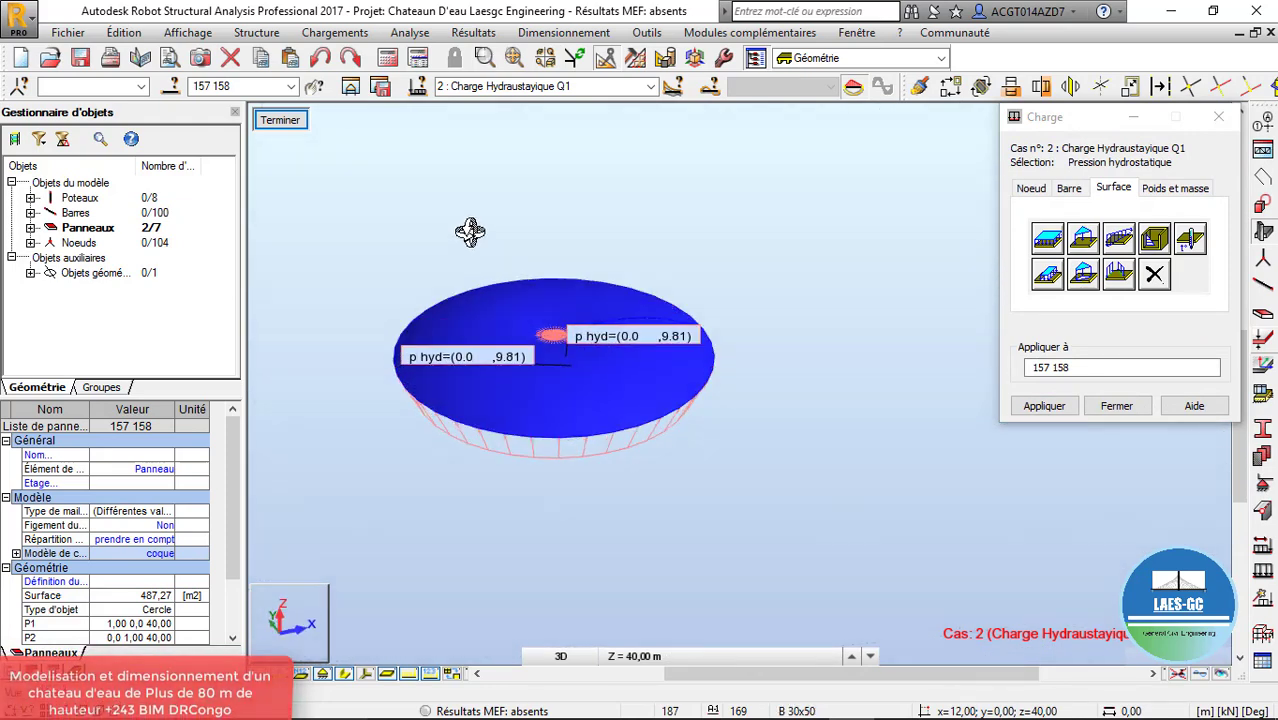
pyautogui.scroll(3, 502, 251)
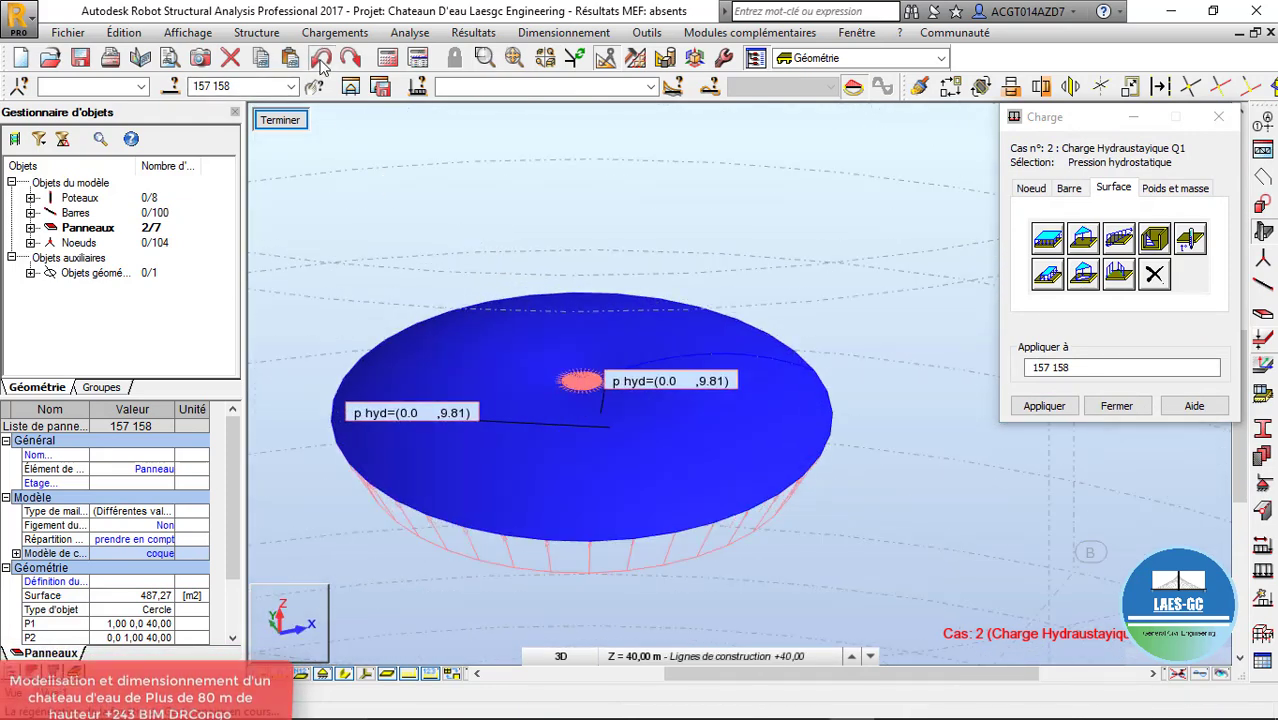
pyautogui.moveTo(654, 348); pyautogui.dragTo(657, 376)
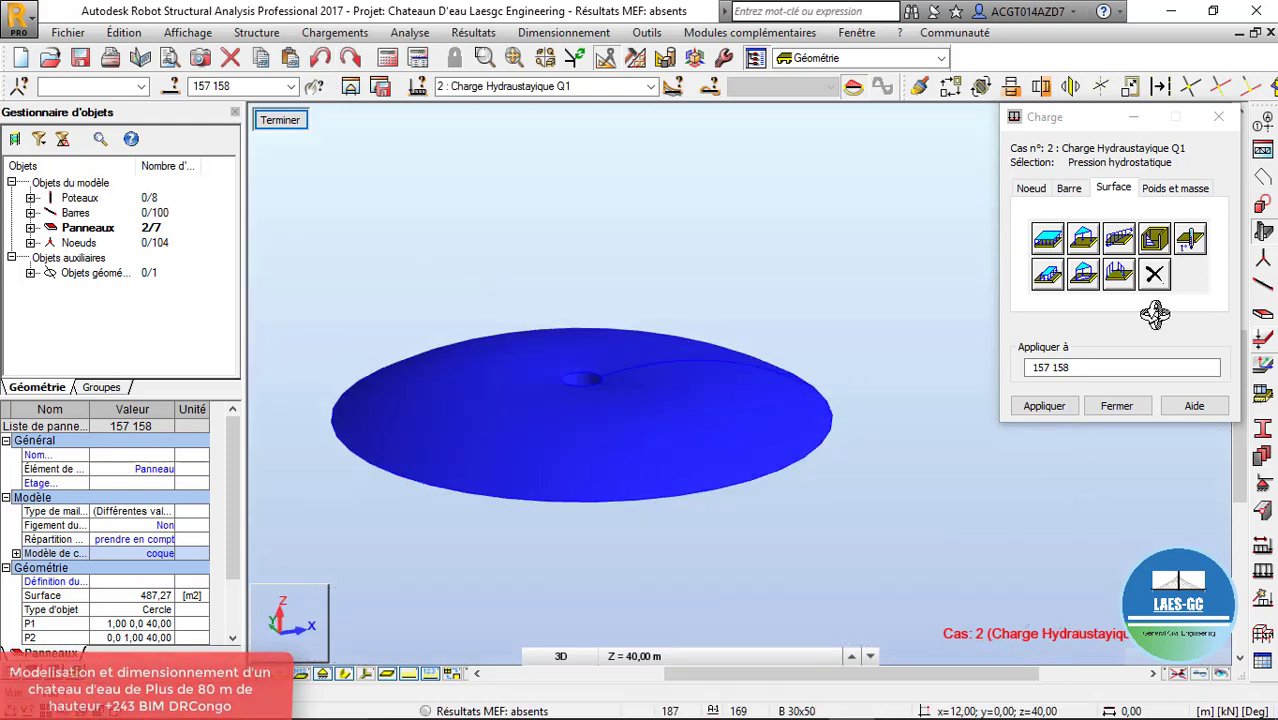
# Apply the hydrostatic pressure along the positive Z axis to panels 157 and 158 and inspect the dome from above and below
pyautogui.click(1148, 240)
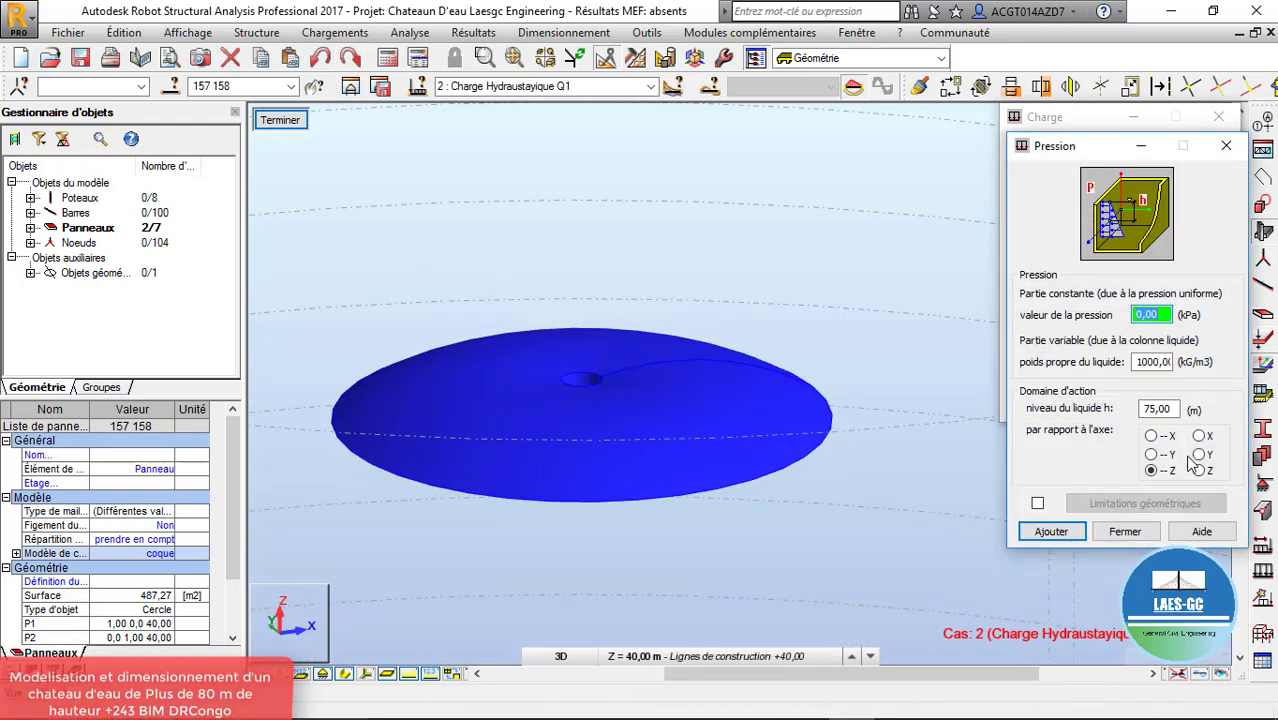
pyautogui.click(1051, 531)
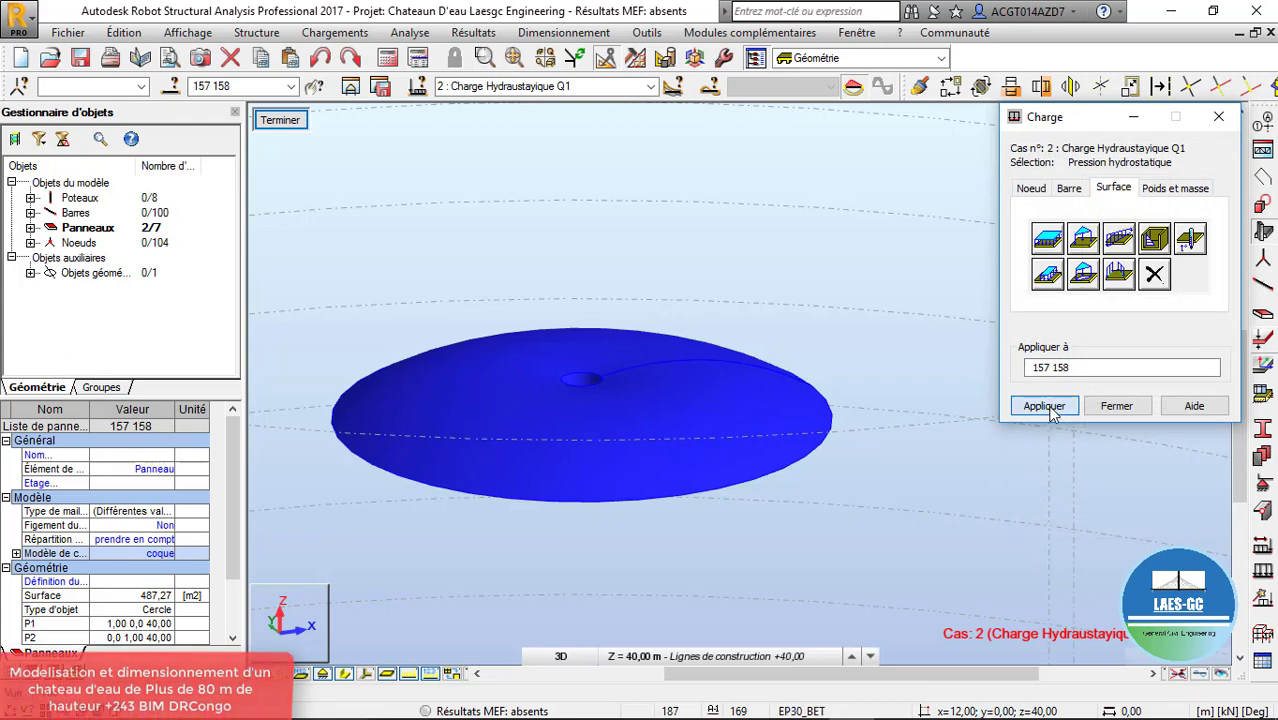
pyautogui.rightClick(731, 267)
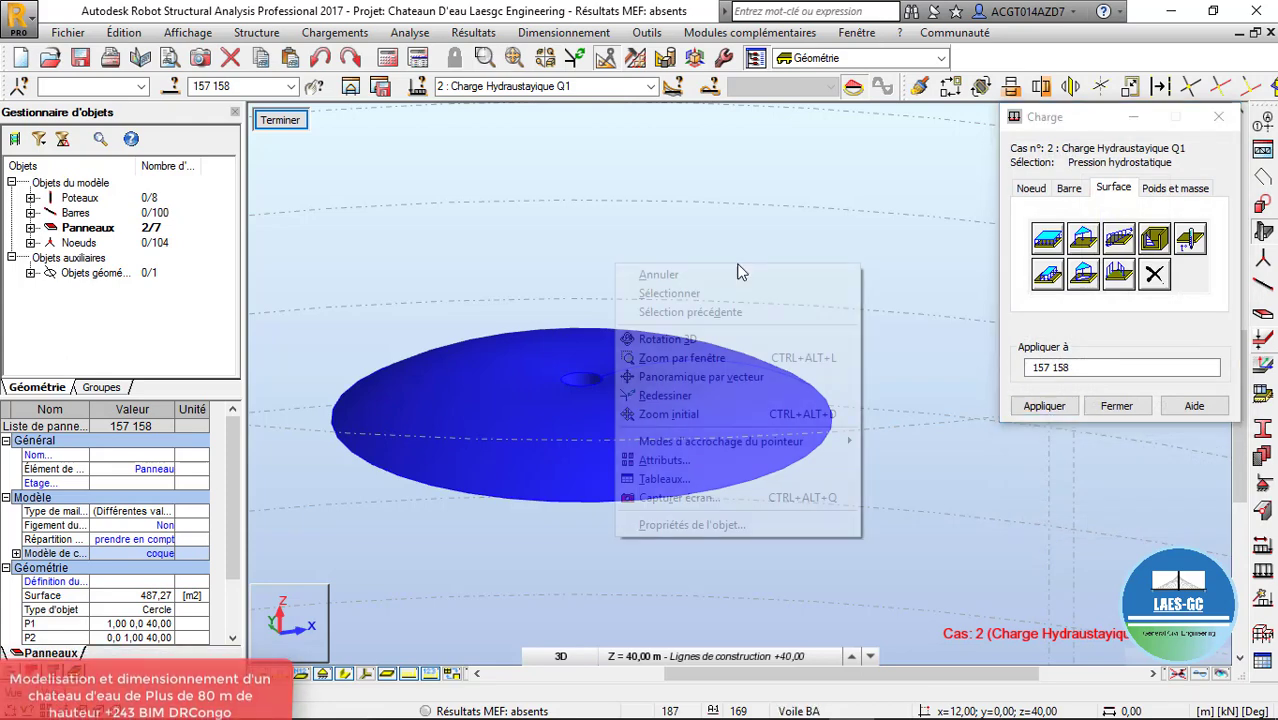
pyautogui.click(690, 334)
pyautogui.moveTo(699, 362); pyautogui.dragTo(673, 363)
pyautogui.scroll(3, 587, 391)
pyautogui.scroll(-3, 651, 357)
pyautogui.moveTo(745, 431); pyautogui.dragTo(634, 308)
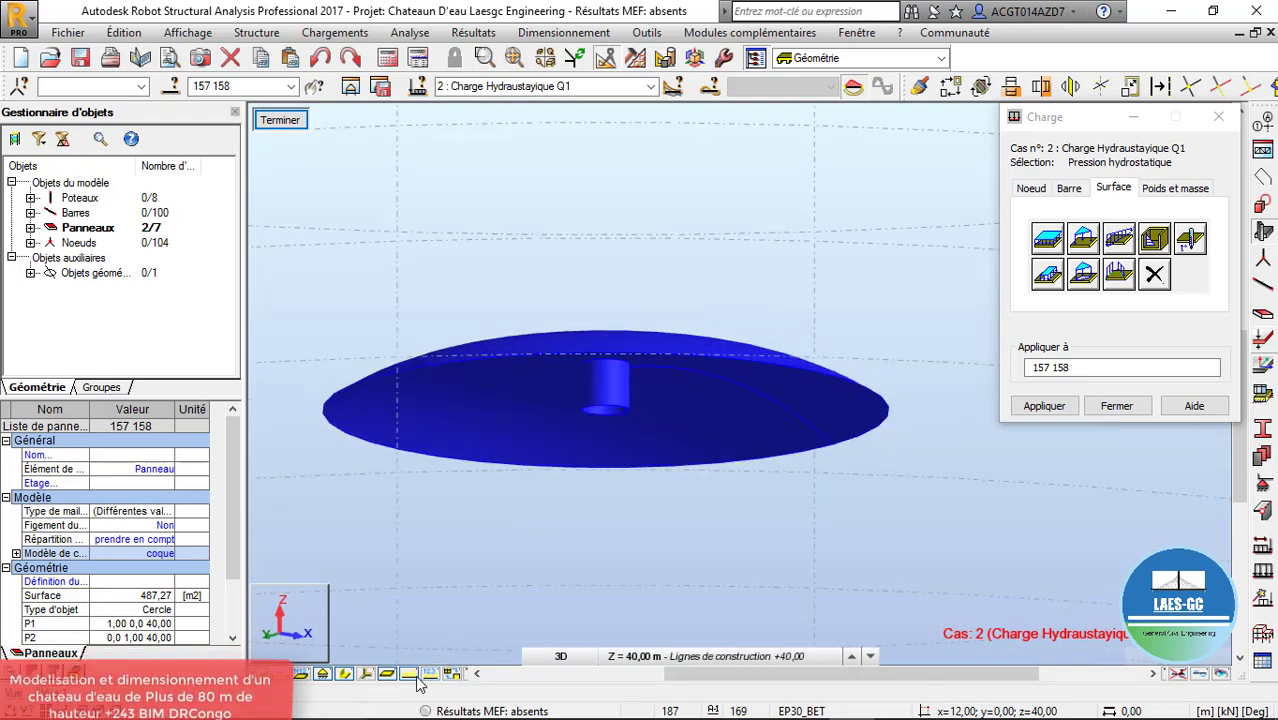
pyautogui.moveTo(710, 411); pyautogui.dragTo(706, 466)
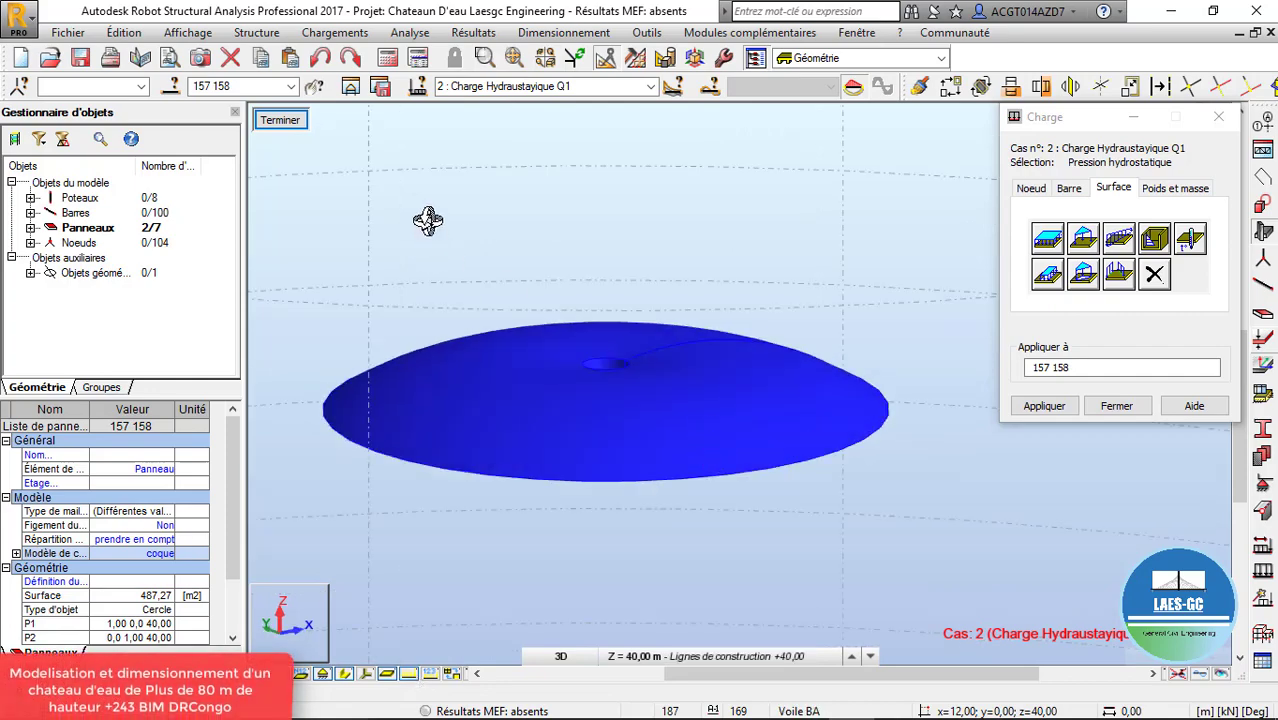
# Finish the substructure editing and show the whole tank from the side
pyautogui.click(284, 125)
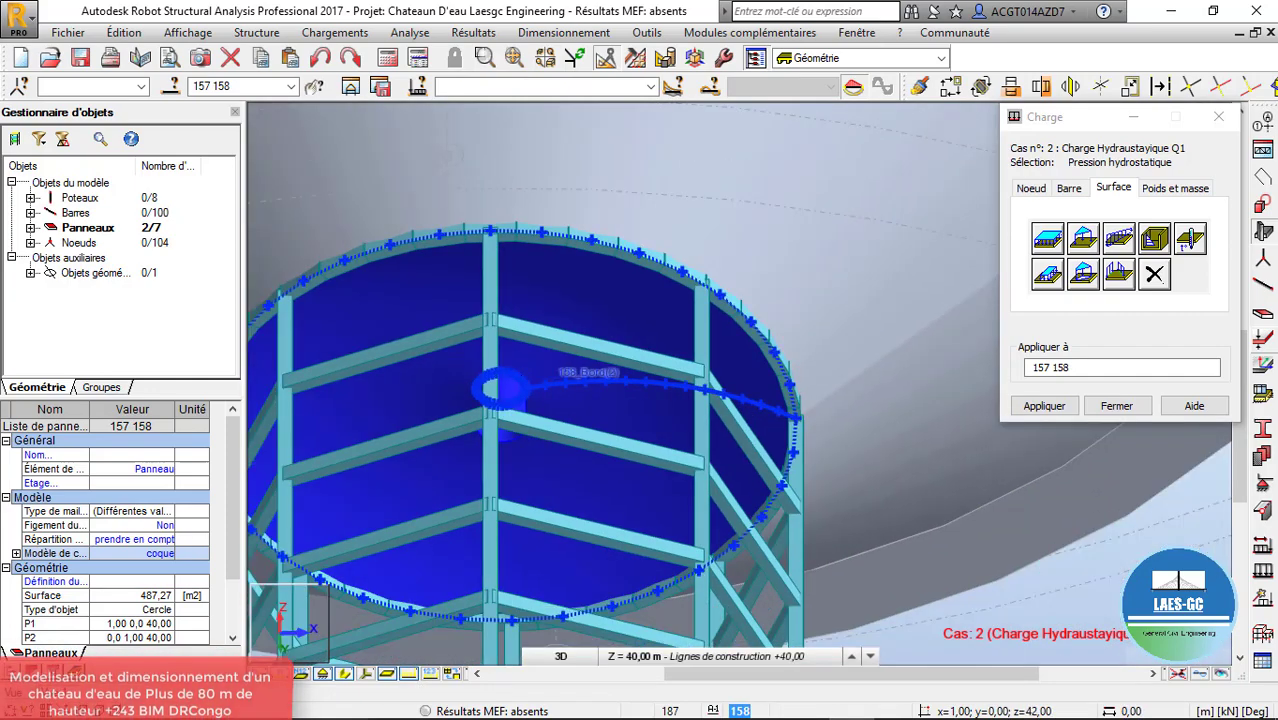
pyautogui.rightClick(906, 257)
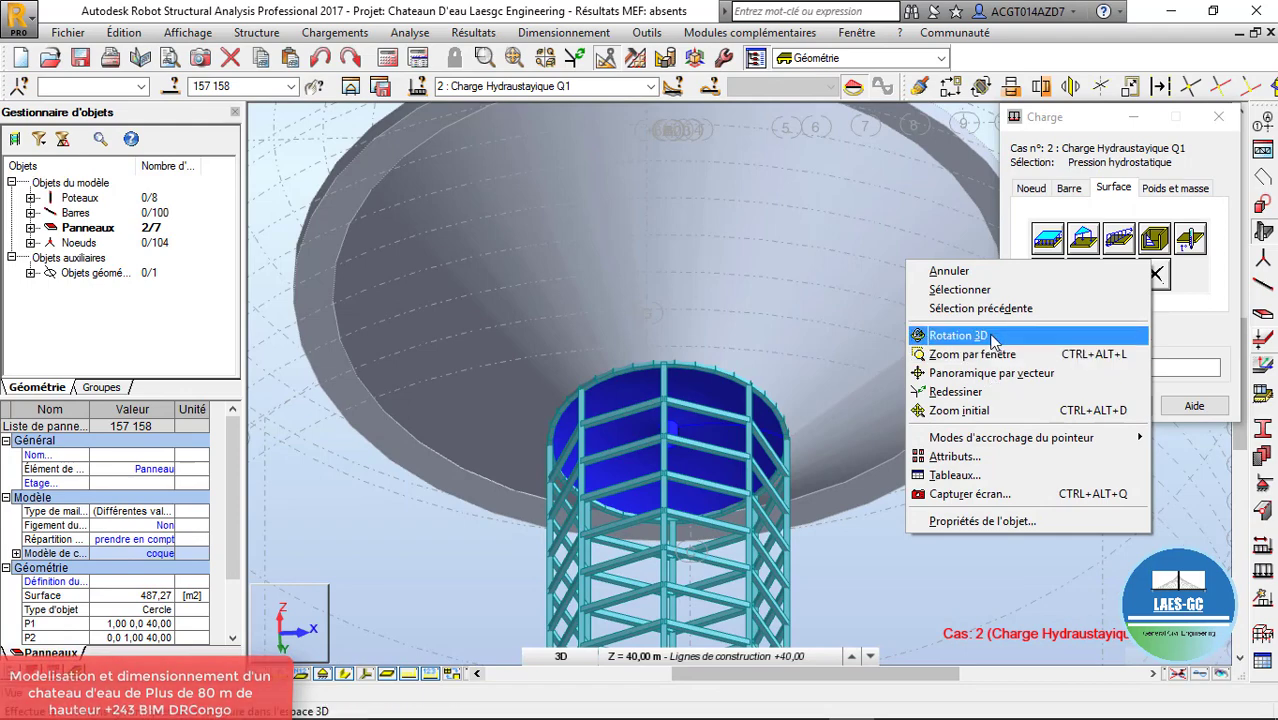
pyautogui.click(941, 334)
pyautogui.moveTo(587, 447); pyautogui.dragTo(864, 342)
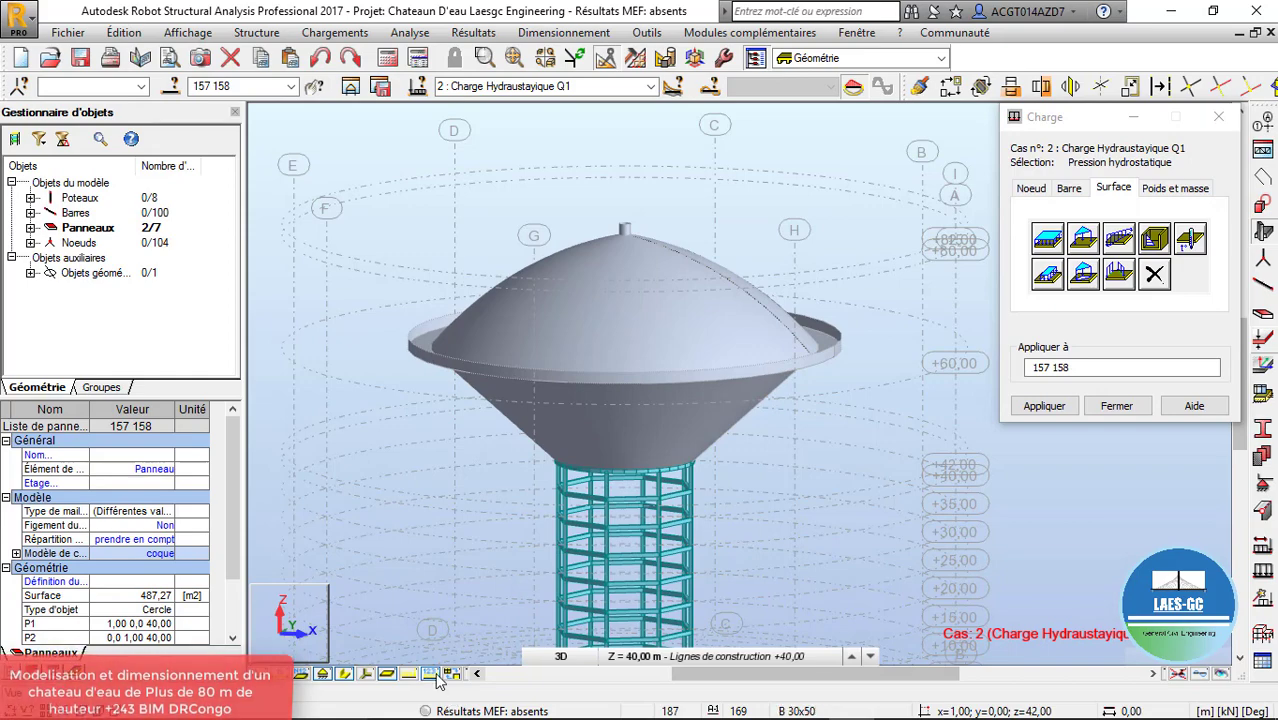
pyautogui.scroll(2, 712, 440)
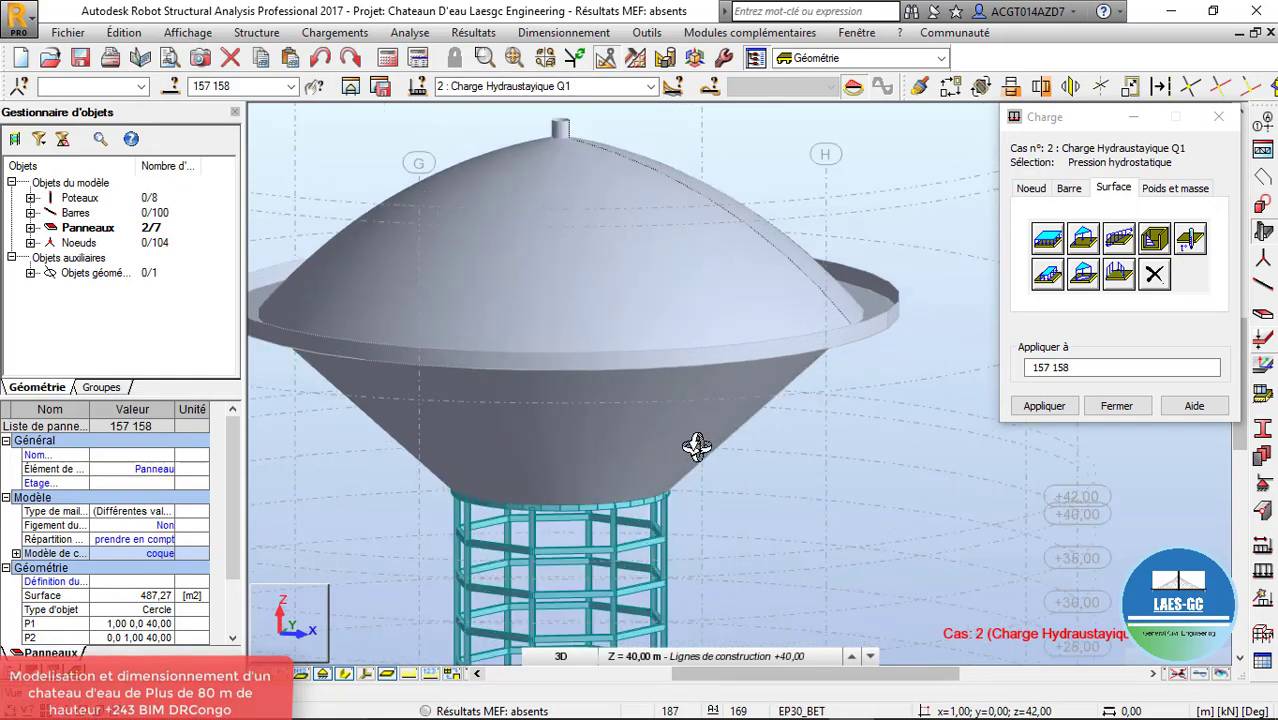
pyautogui.keyDown('shift'); pyautogui.moveTo(697, 447); pyautogui.dragTo(862, 380, button='middle'); pyautogui.keyUp('shift')
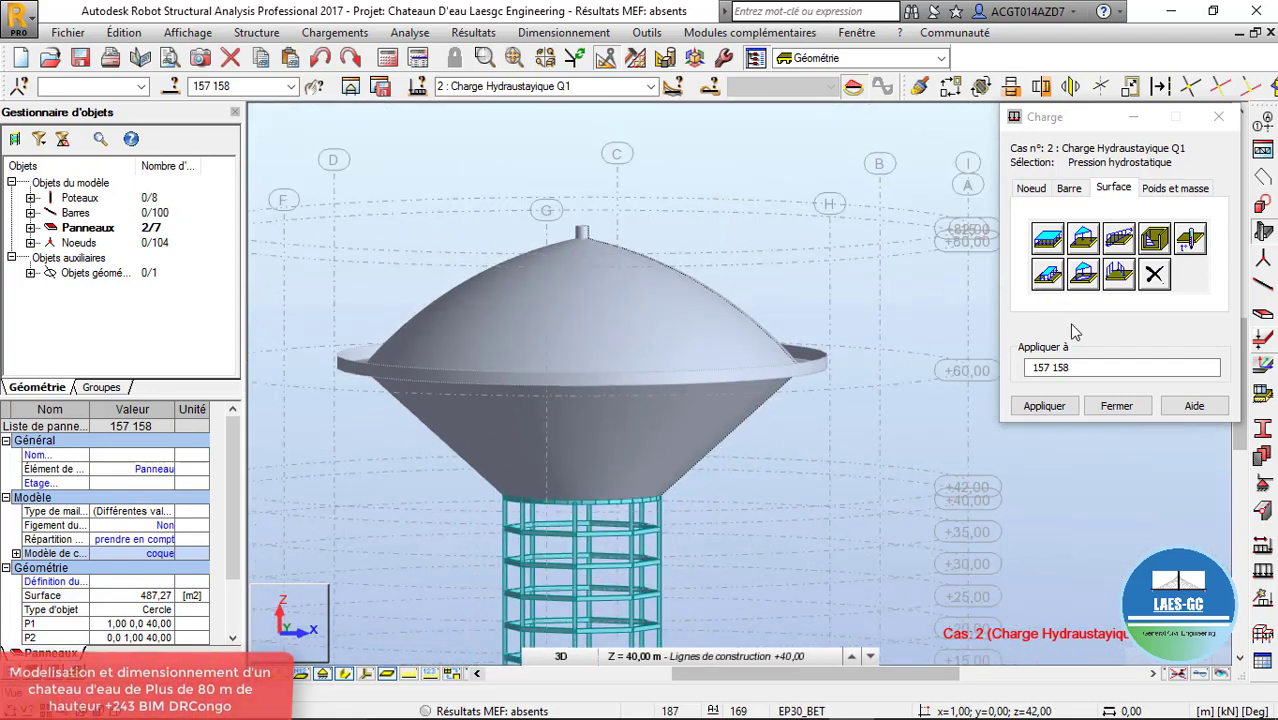
pyautogui.rightClick(774, 232)
pyautogui.click(751, 257)
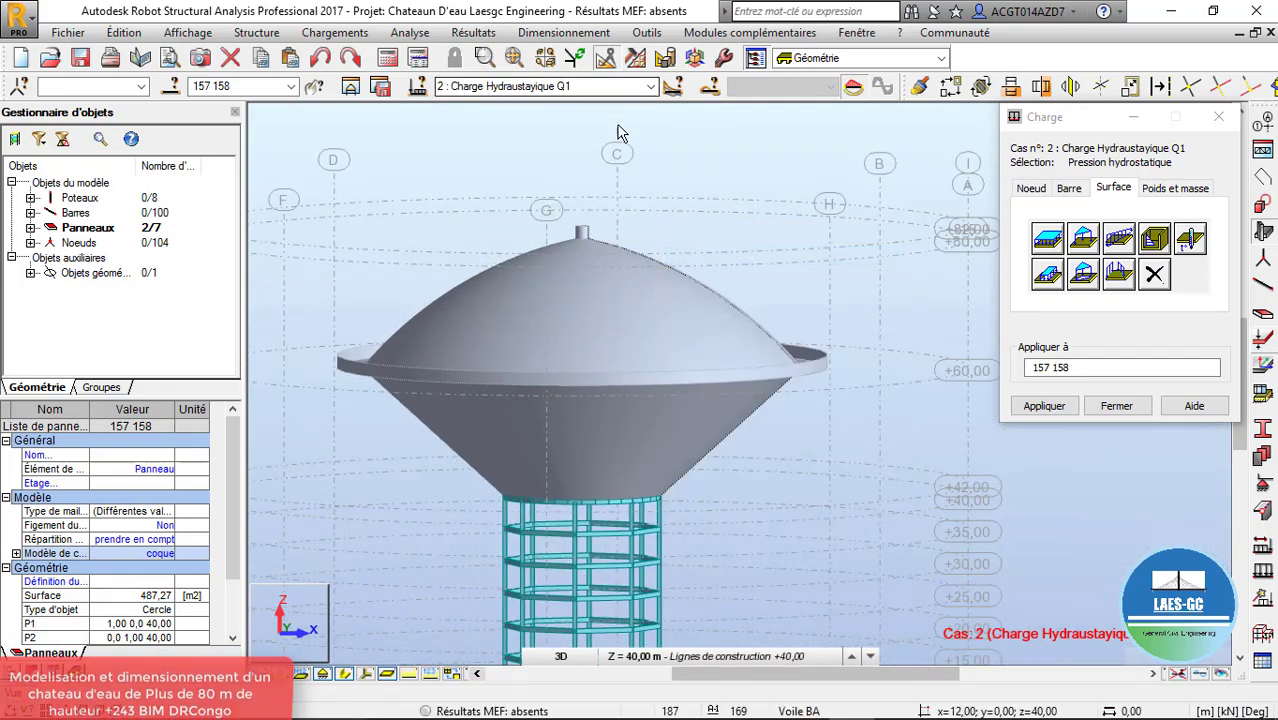
pyautogui.click(540, 86)
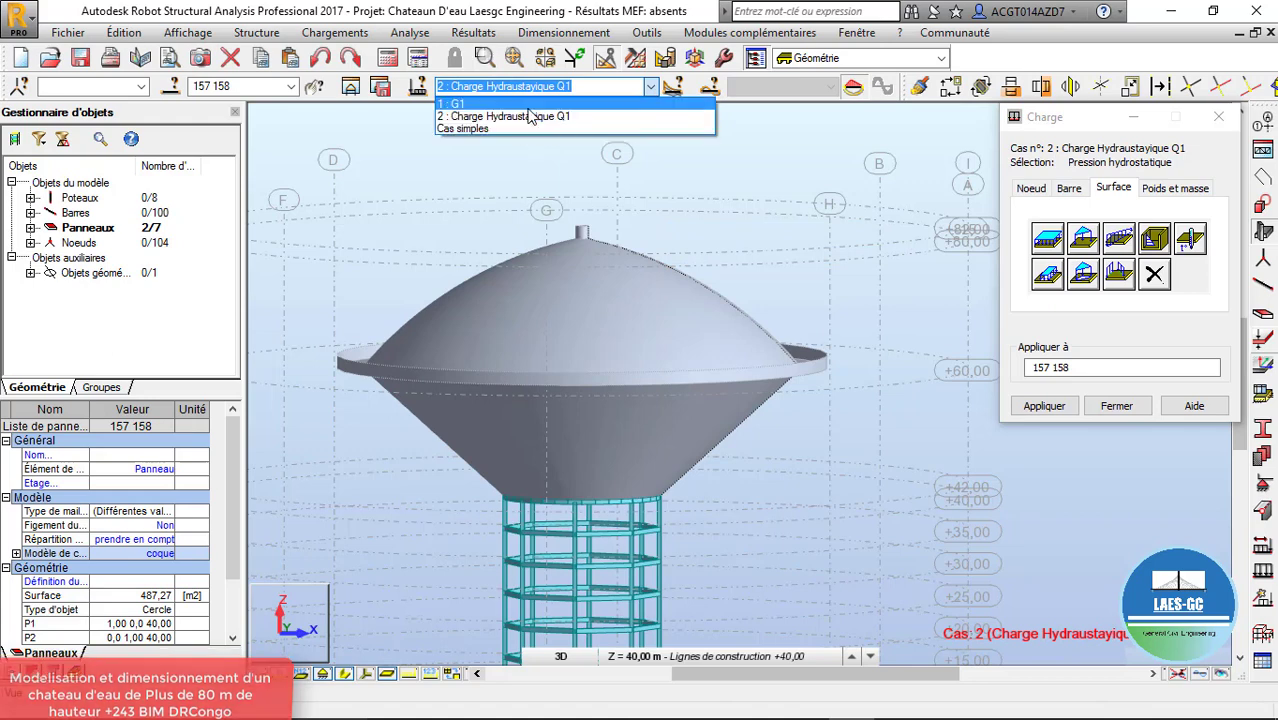
pyautogui.click(766, 136)
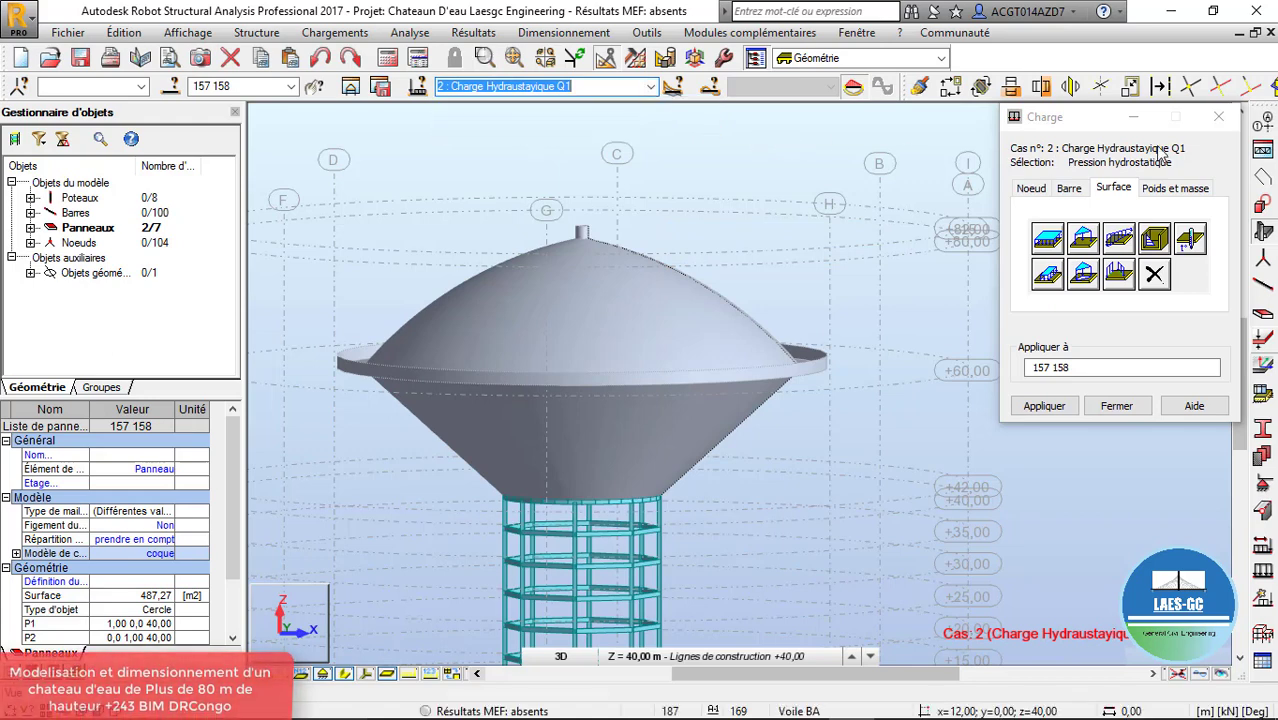
# Leave the load definition and add permanent load case 4 named Charge d'entretien
pyautogui.click(1218, 116)
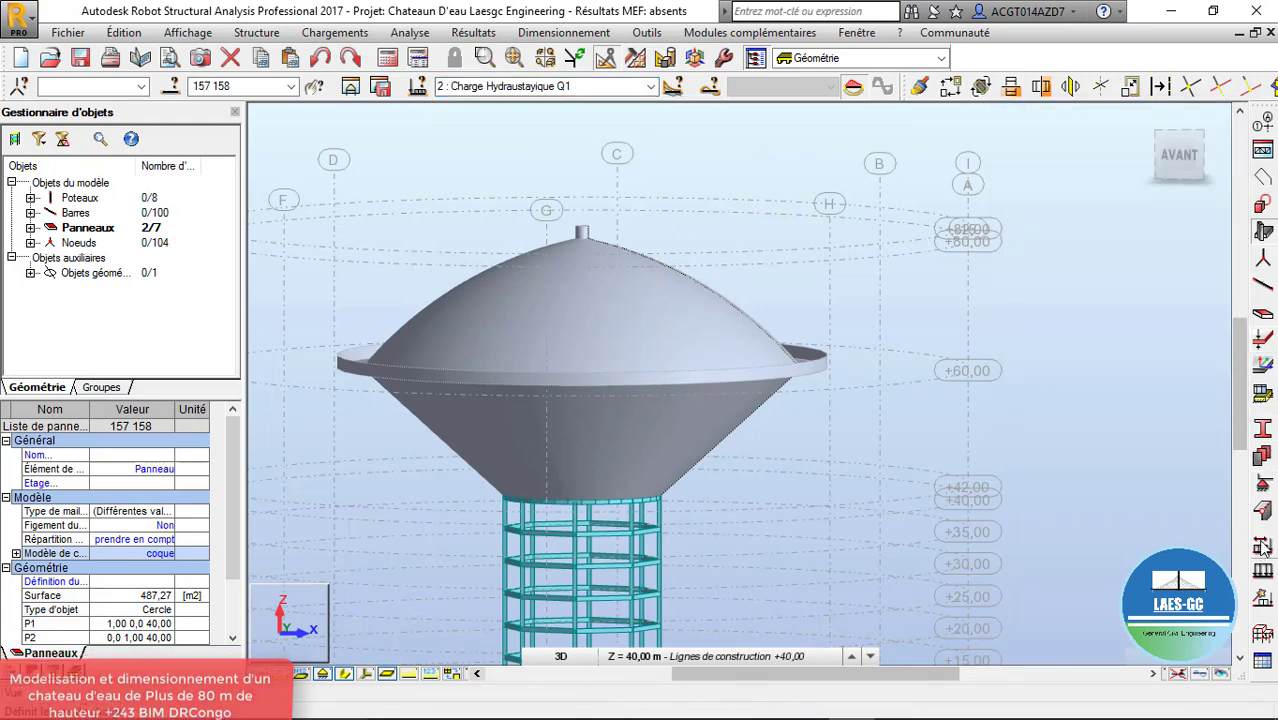
pyautogui.click(1265, 510)
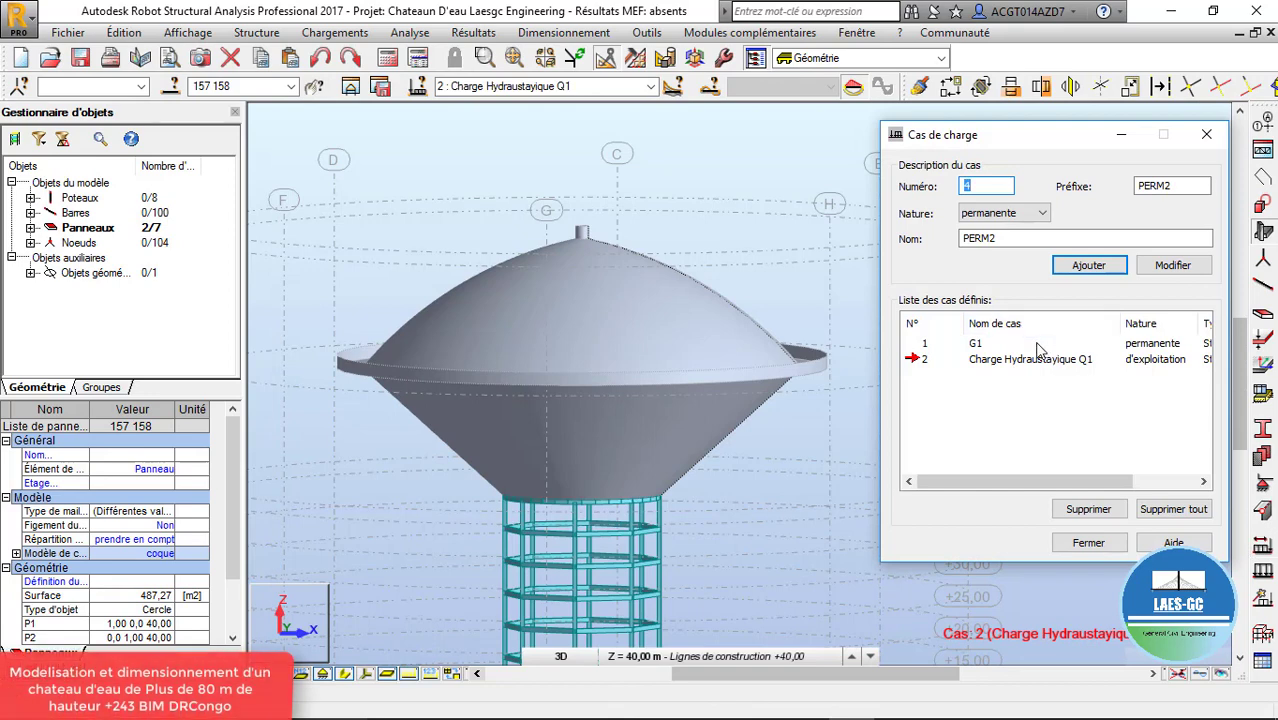
pyautogui.click(1089, 265)
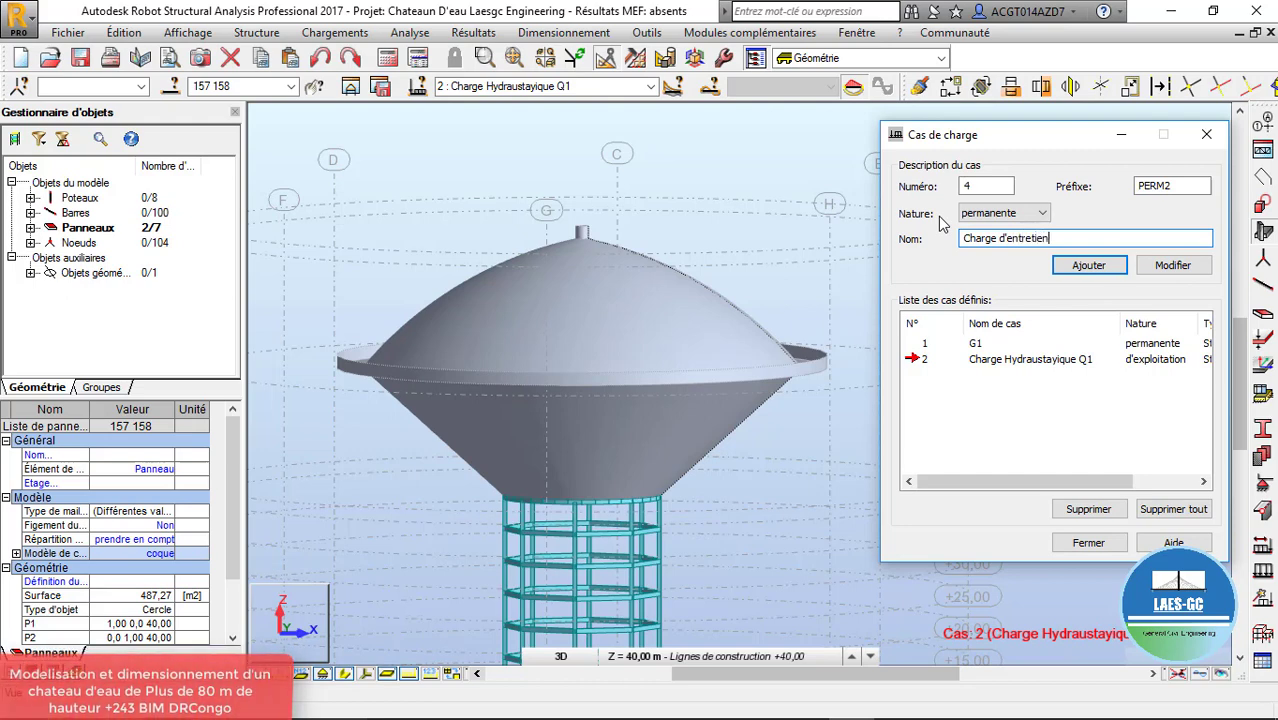
pyautogui.click(1089, 267)
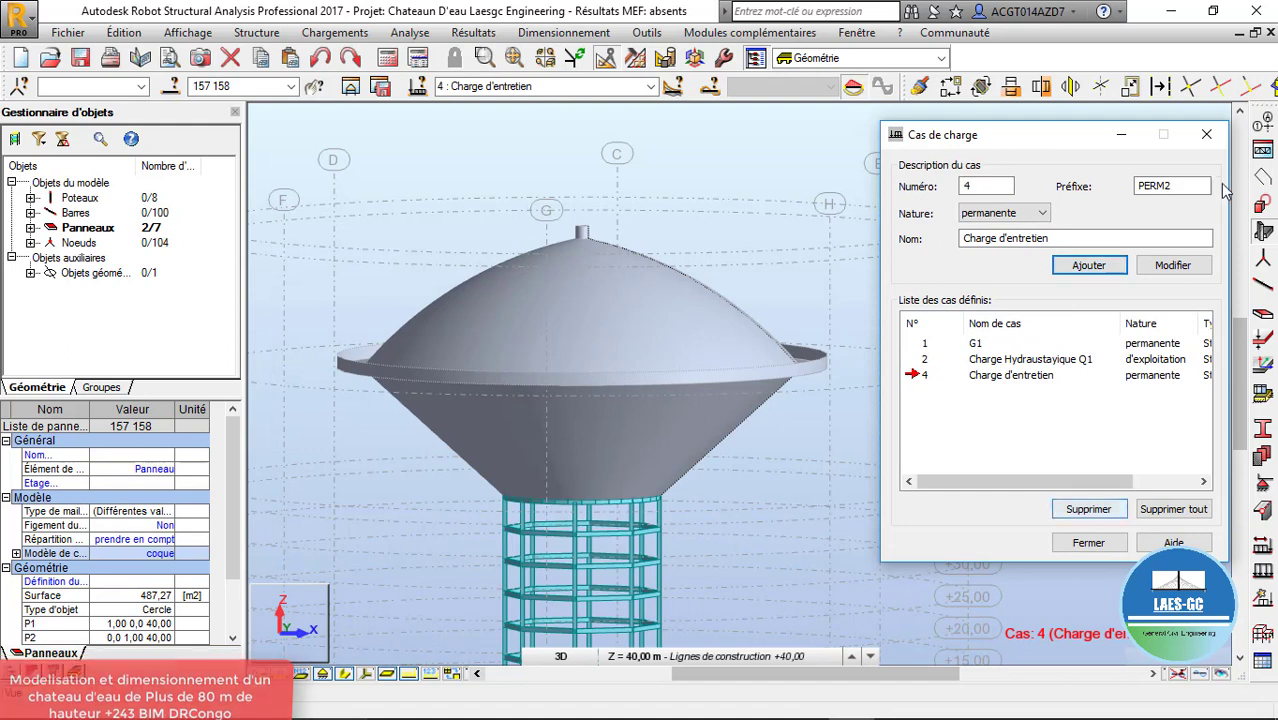
pyautogui.click(1206, 134)
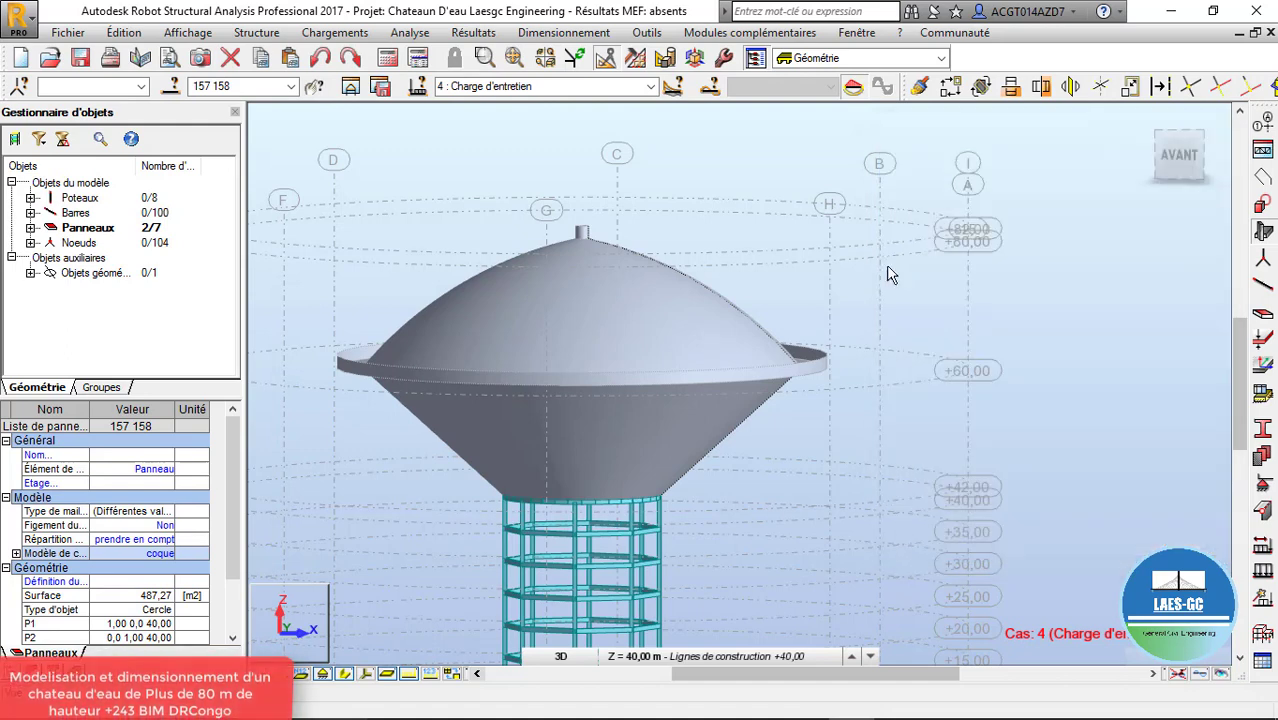
# Select the roof dome, panel 163, and open the surface load definition for the Charge d'entretien case
pyautogui.click(660, 310)
pyautogui.rightClick(700, 174)
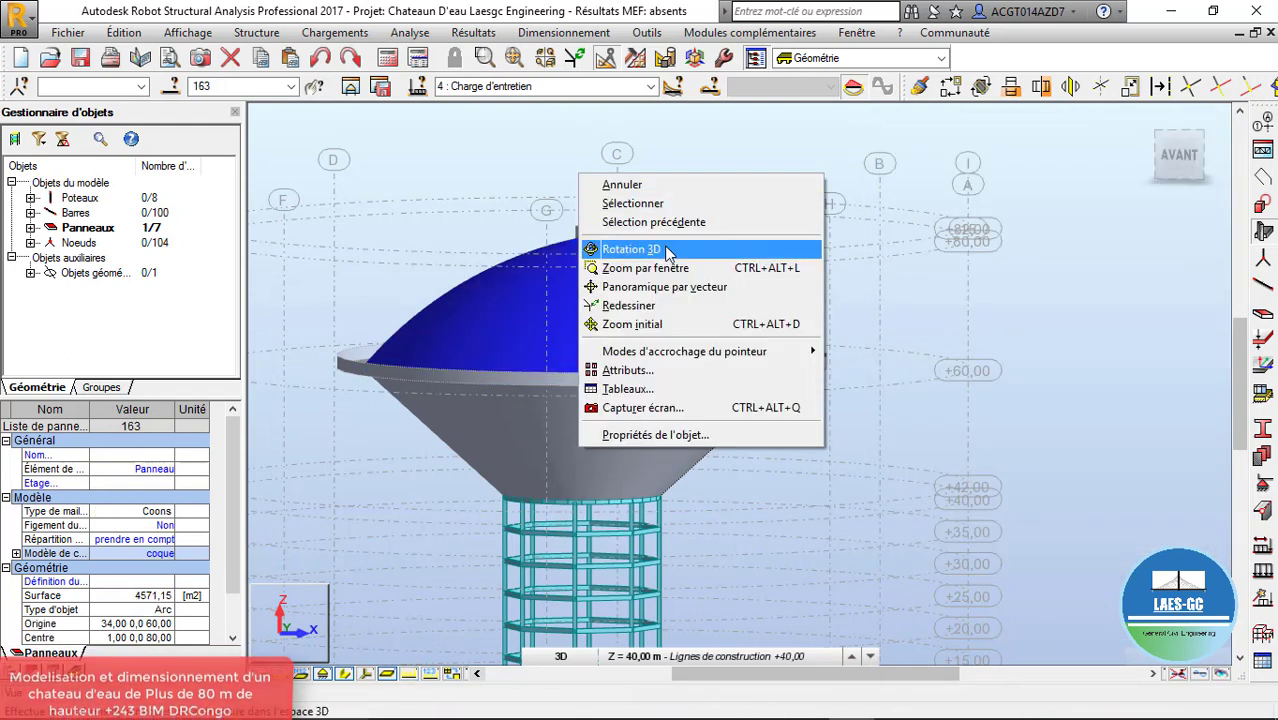
pyautogui.click(631, 249)
pyautogui.moveTo(666, 252); pyautogui.dragTo(659, 305)
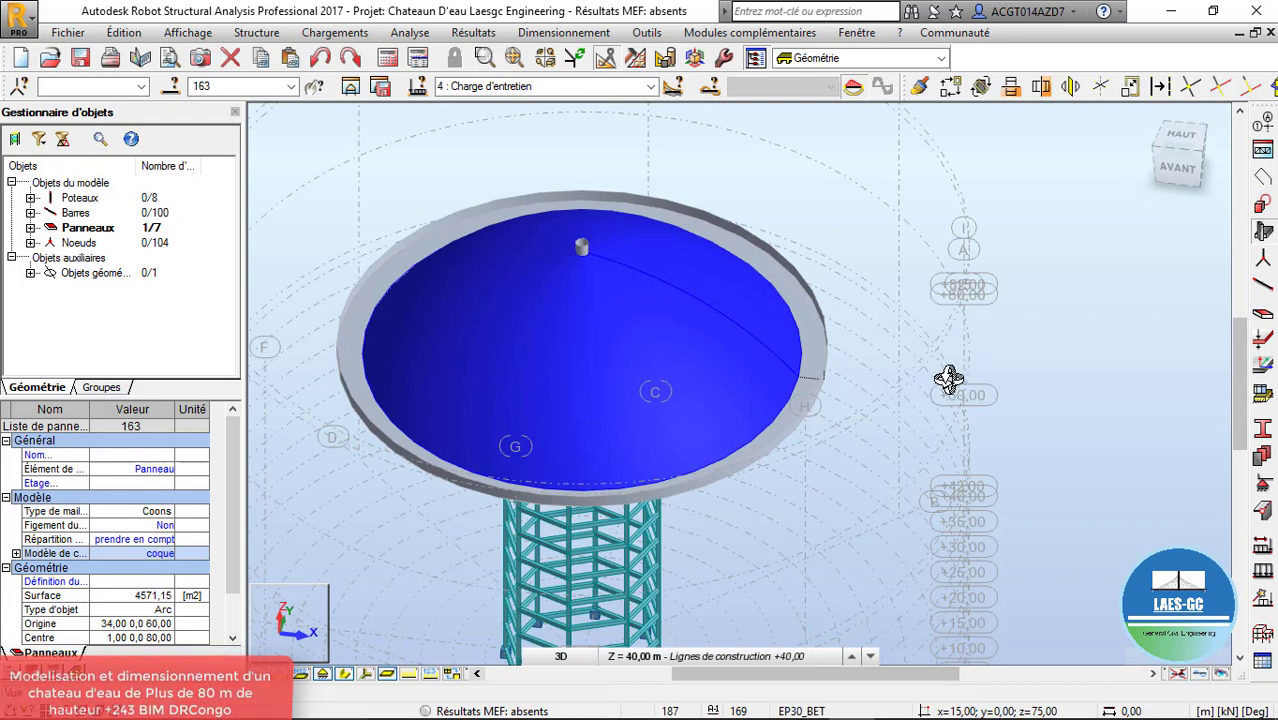
pyautogui.click(1263, 547)
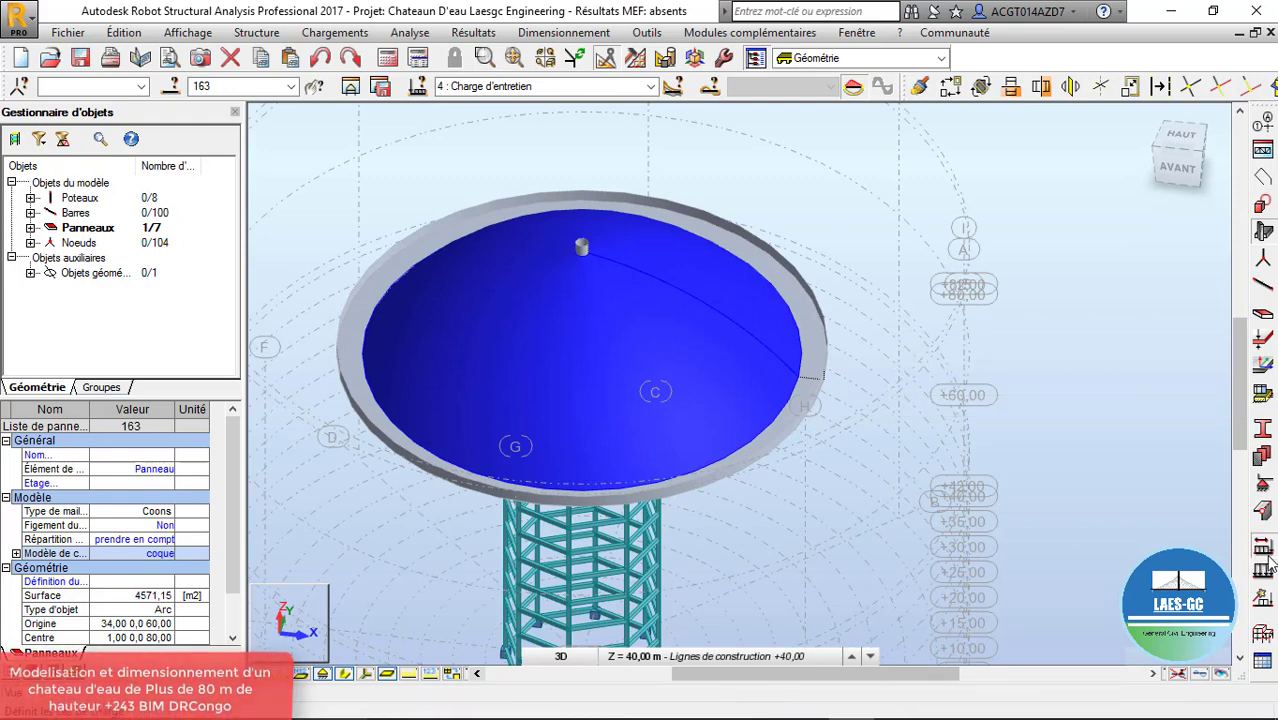
pyautogui.click(1214, 130)
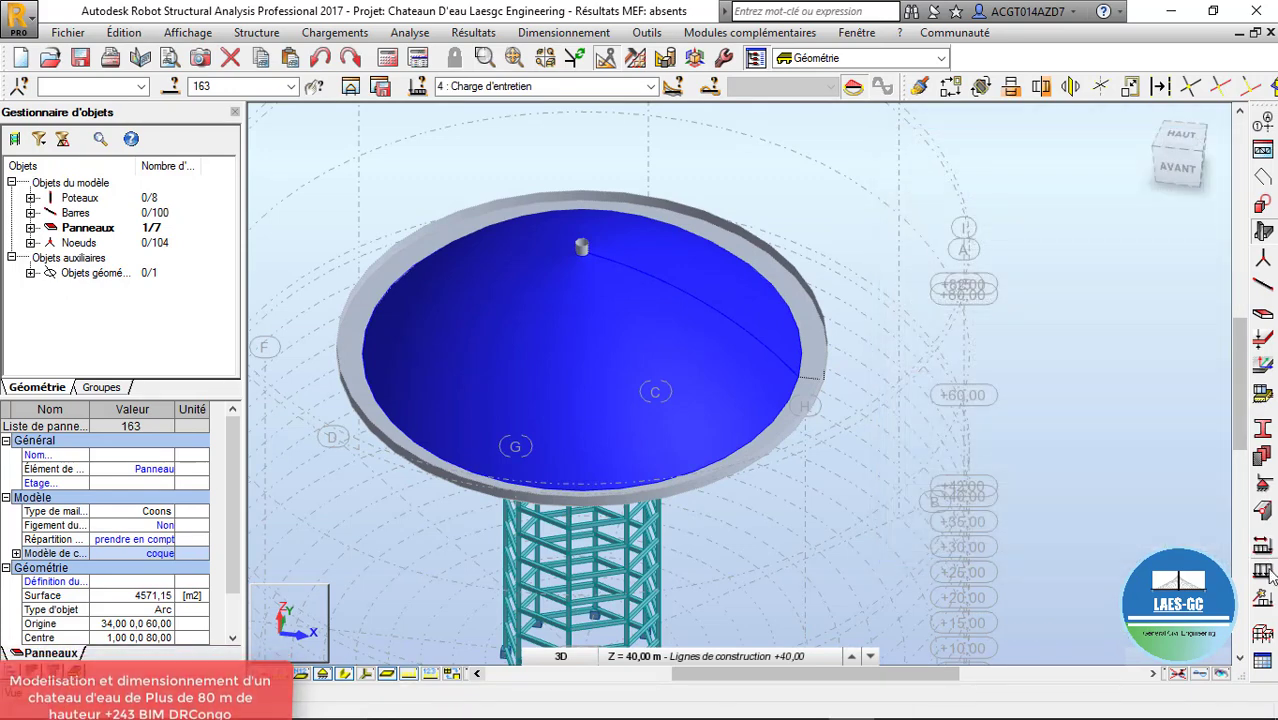
pyautogui.click(1265, 580)
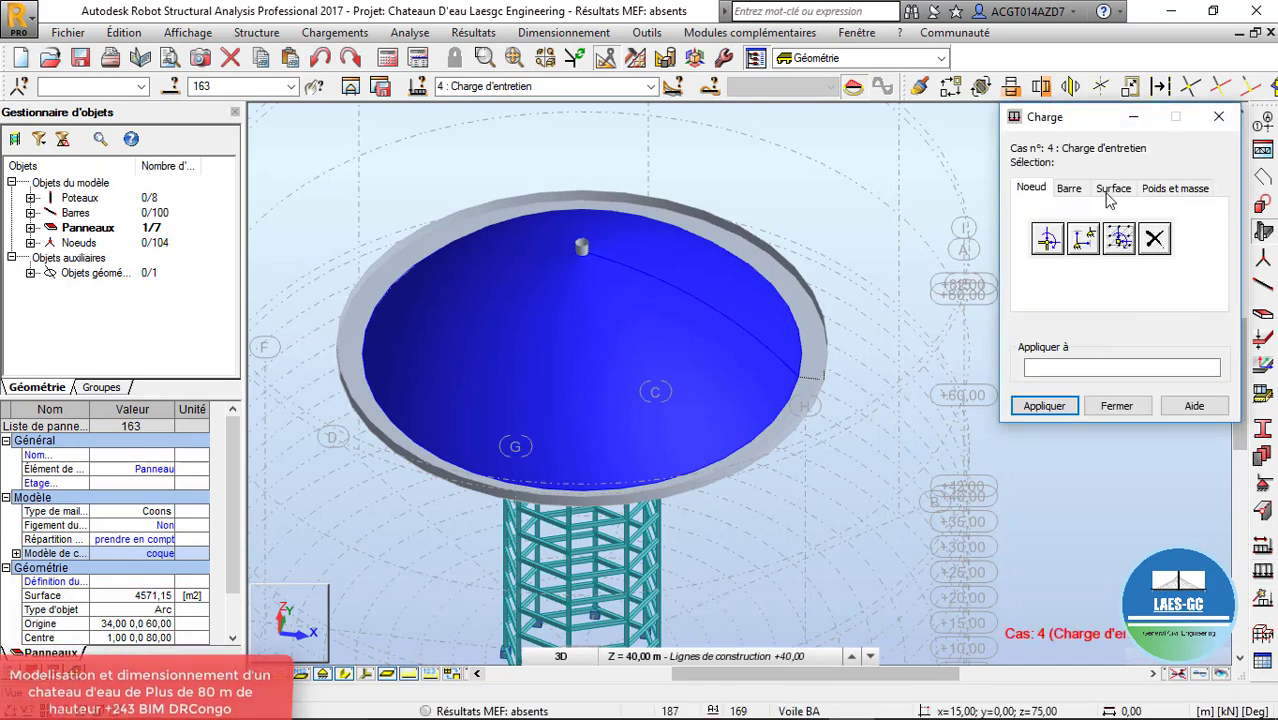
pyautogui.click(1113, 189)
pyautogui.click(1155, 240)
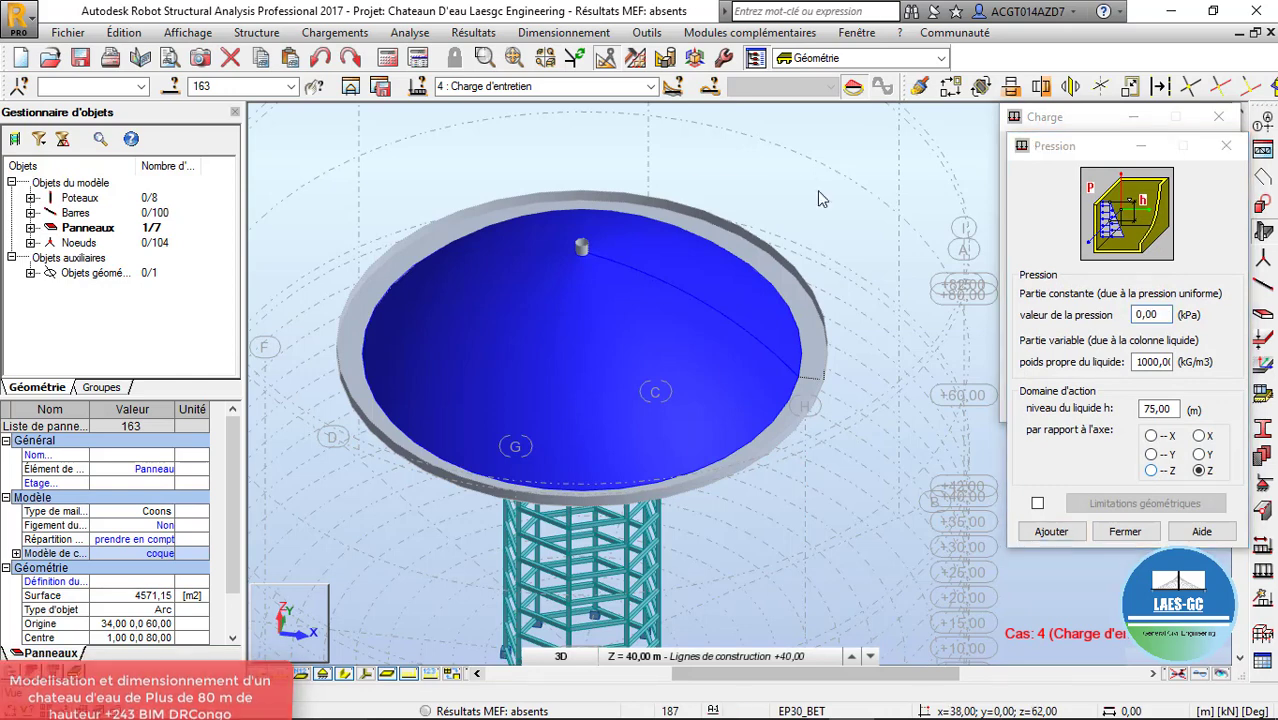
pyautogui.rightClick(694, 180)
pyautogui.click(735, 255)
pyautogui.moveTo(751, 316); pyautogui.dragTo(755, 440)
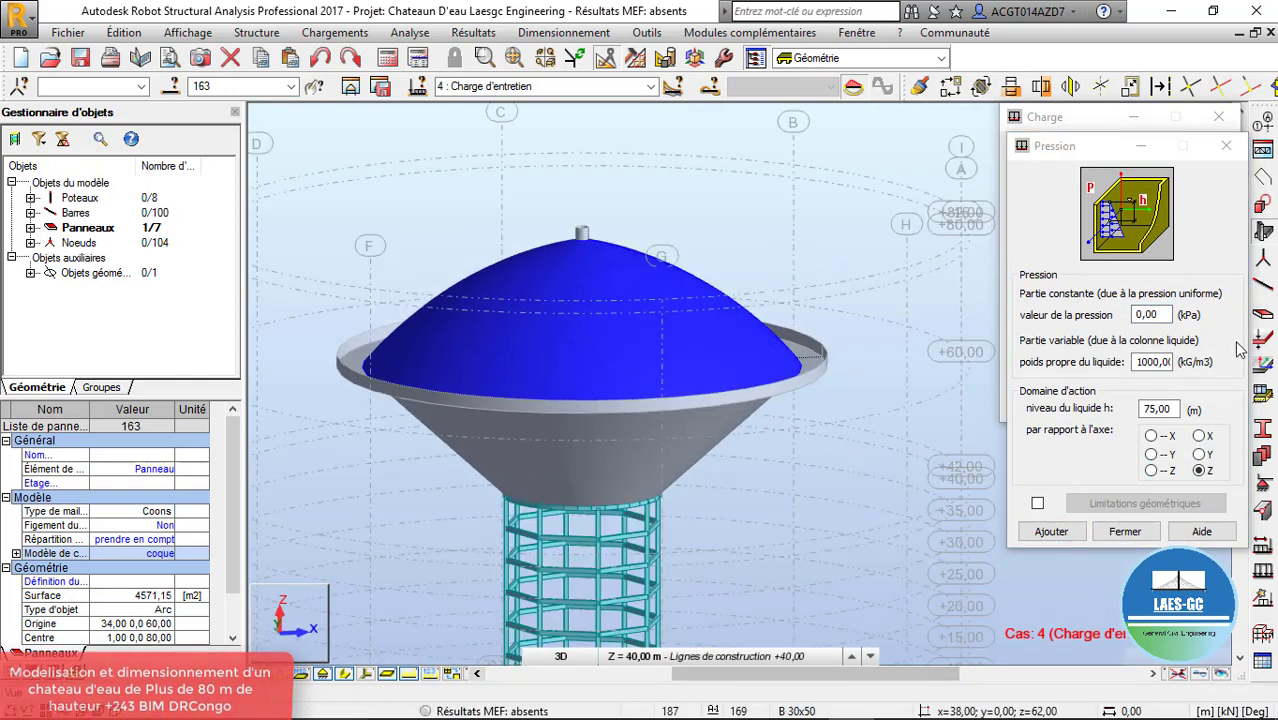
pyautogui.click(1157, 475)
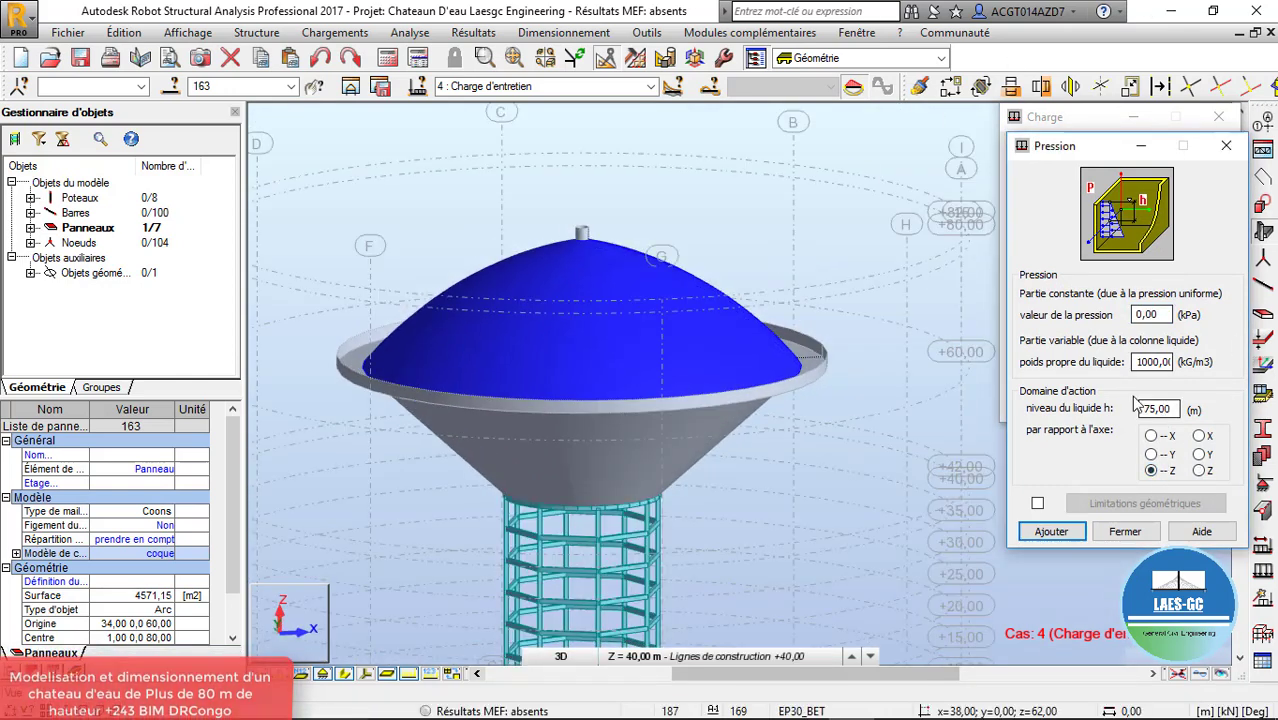
pyautogui.click(1226, 145)
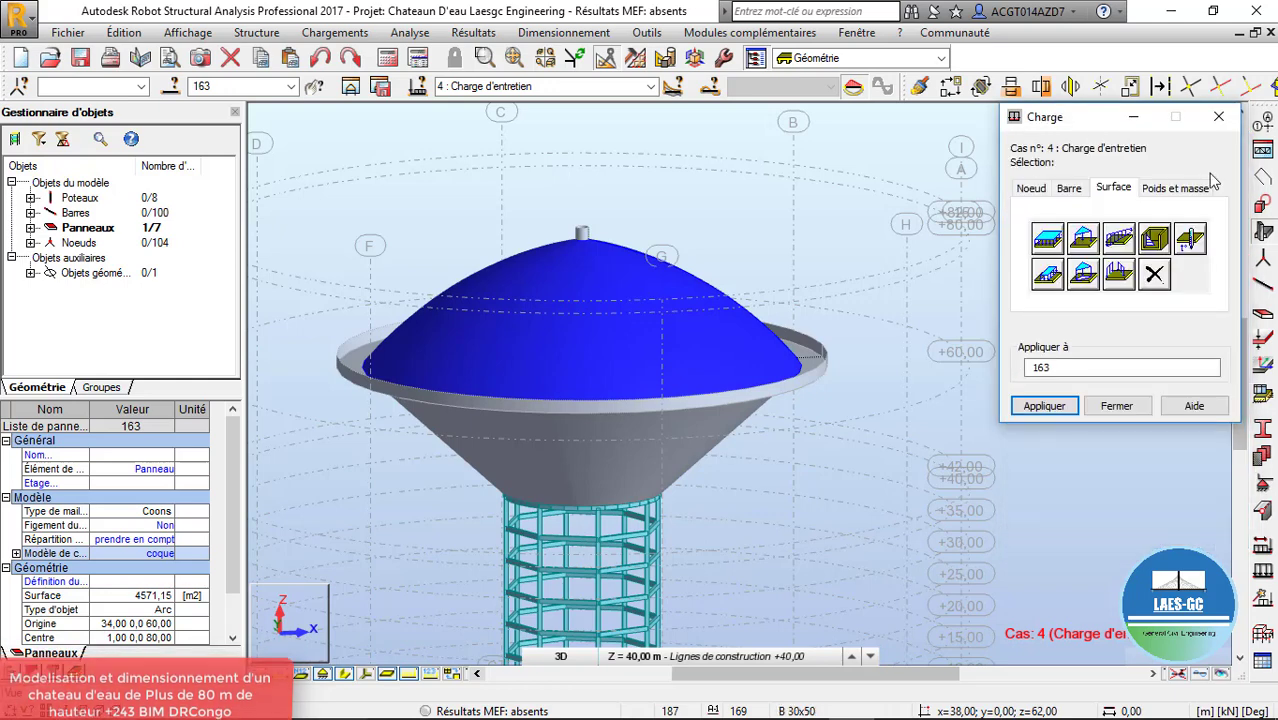
pyautogui.click(1060, 278)
pyautogui.doubleClick(1149, 382)
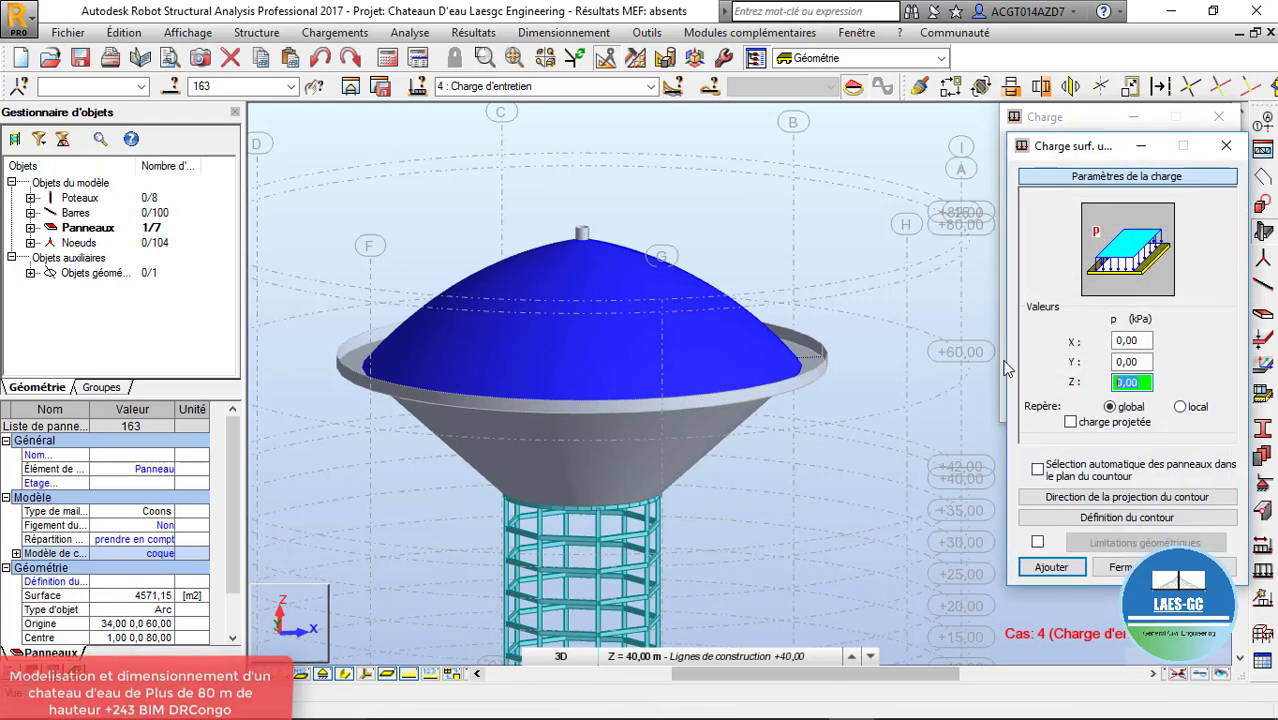
pyautogui.click(1226, 145)
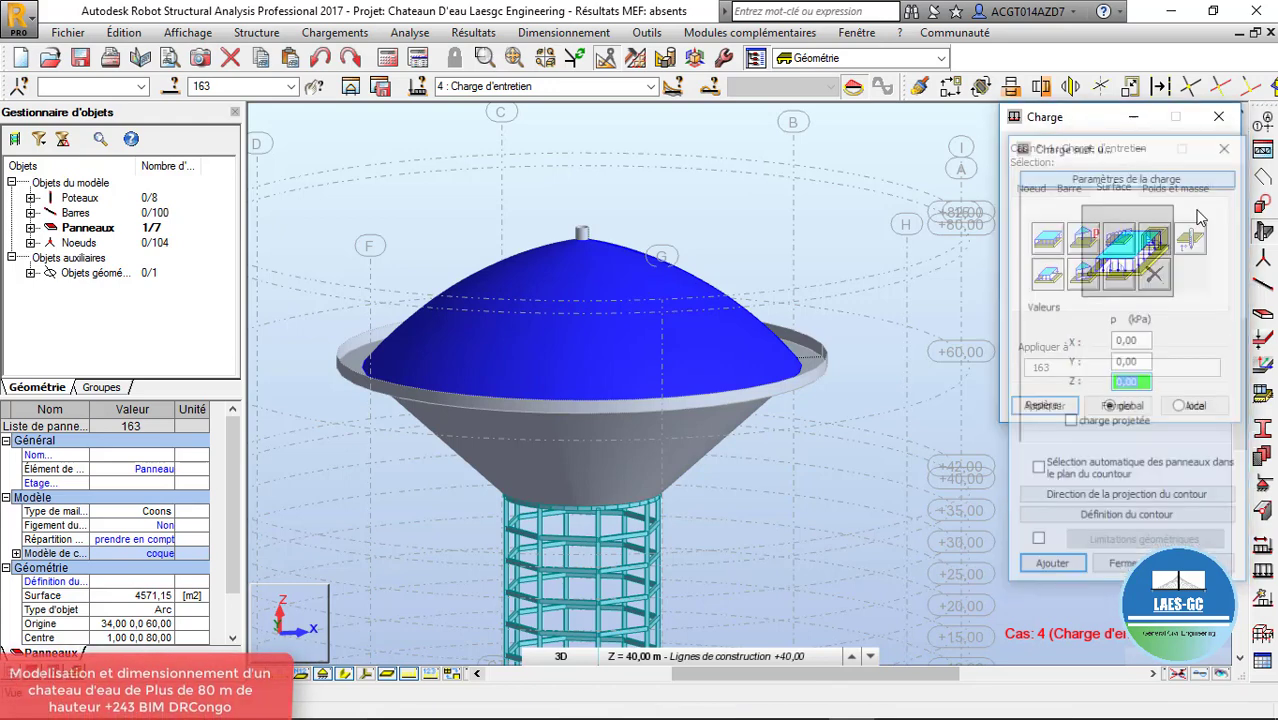
# Define a uniform surface load along negative global Z and apply it to the roof dome, panel 163
pyautogui.click(1069, 244)
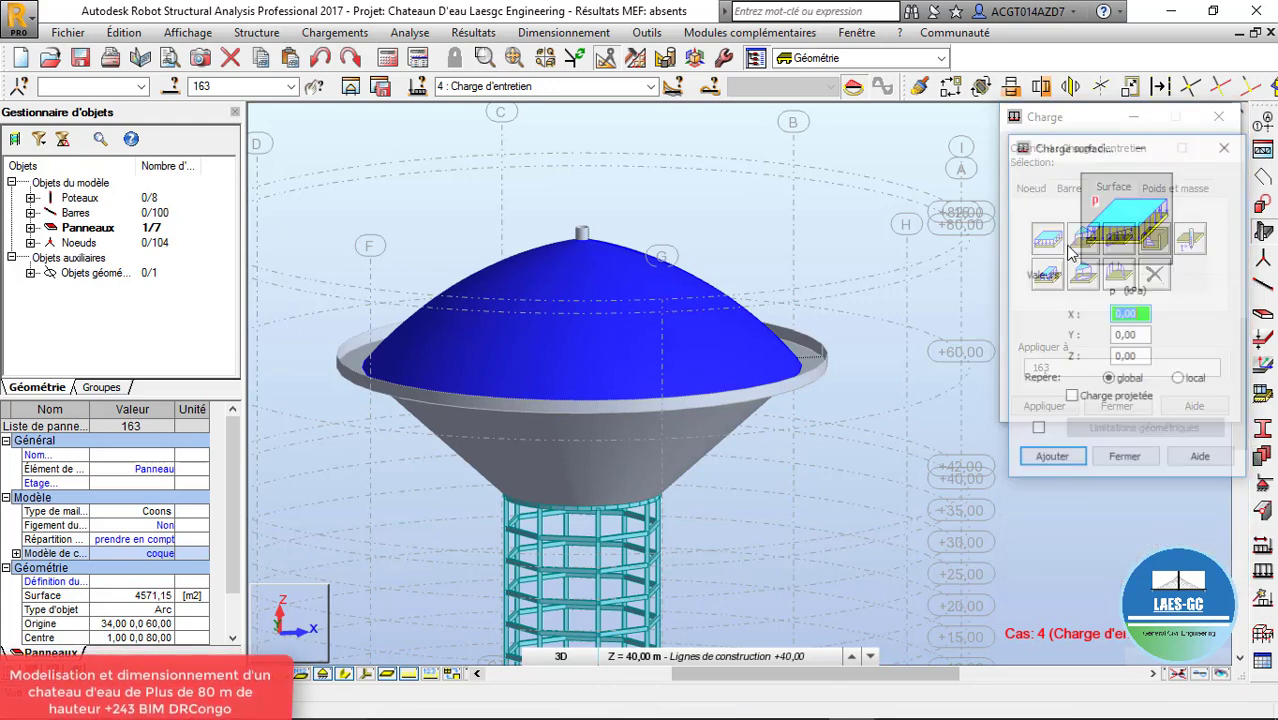
pyautogui.click(1147, 358)
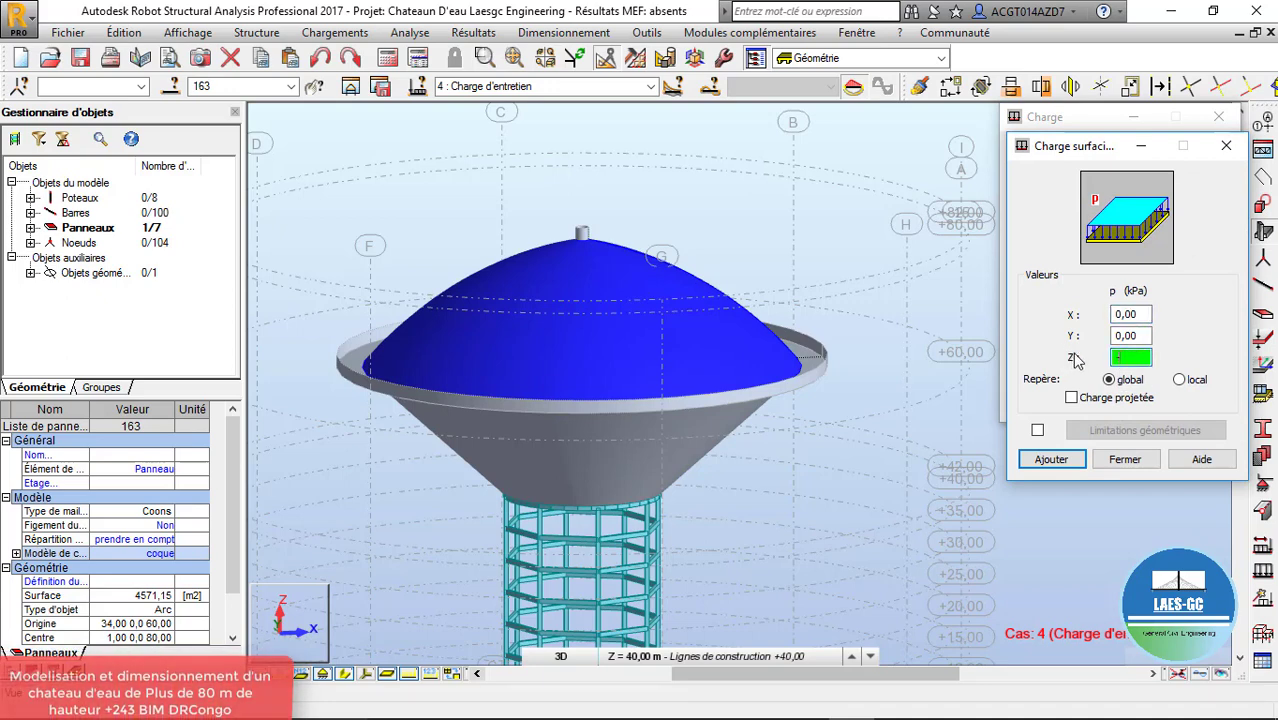
pyautogui.click(1047, 459)
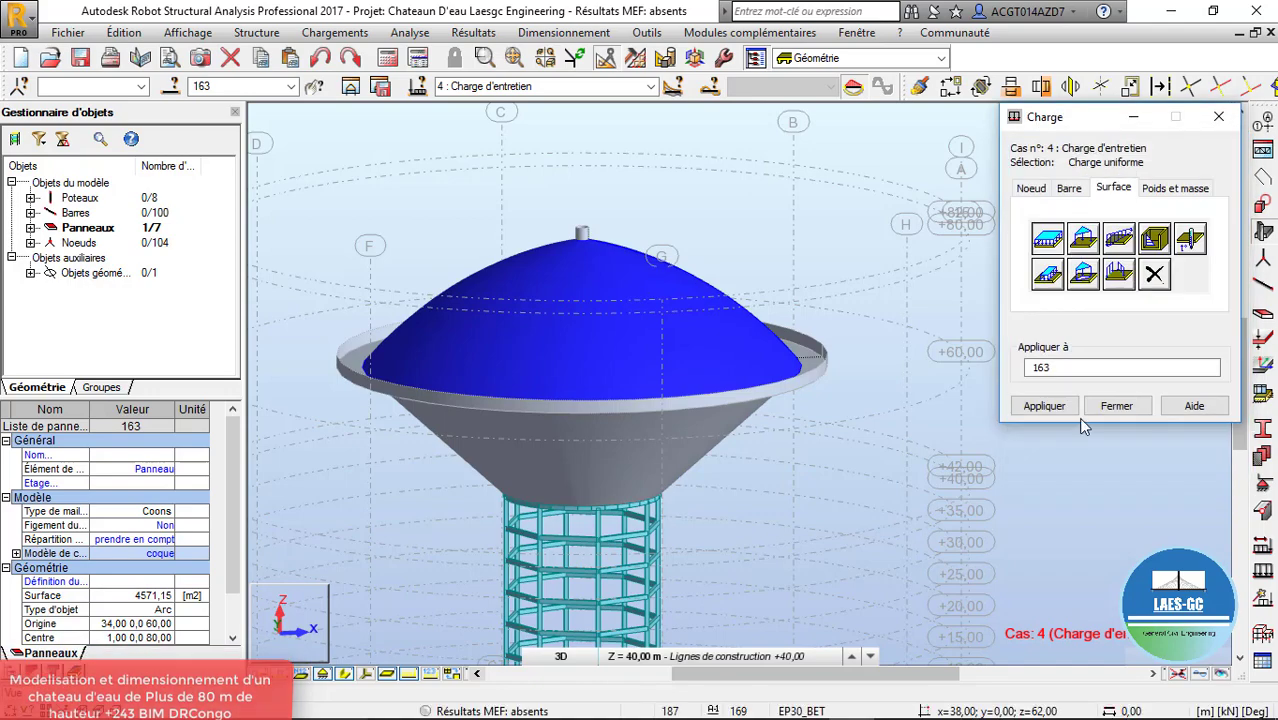
pyautogui.click(1044, 405)
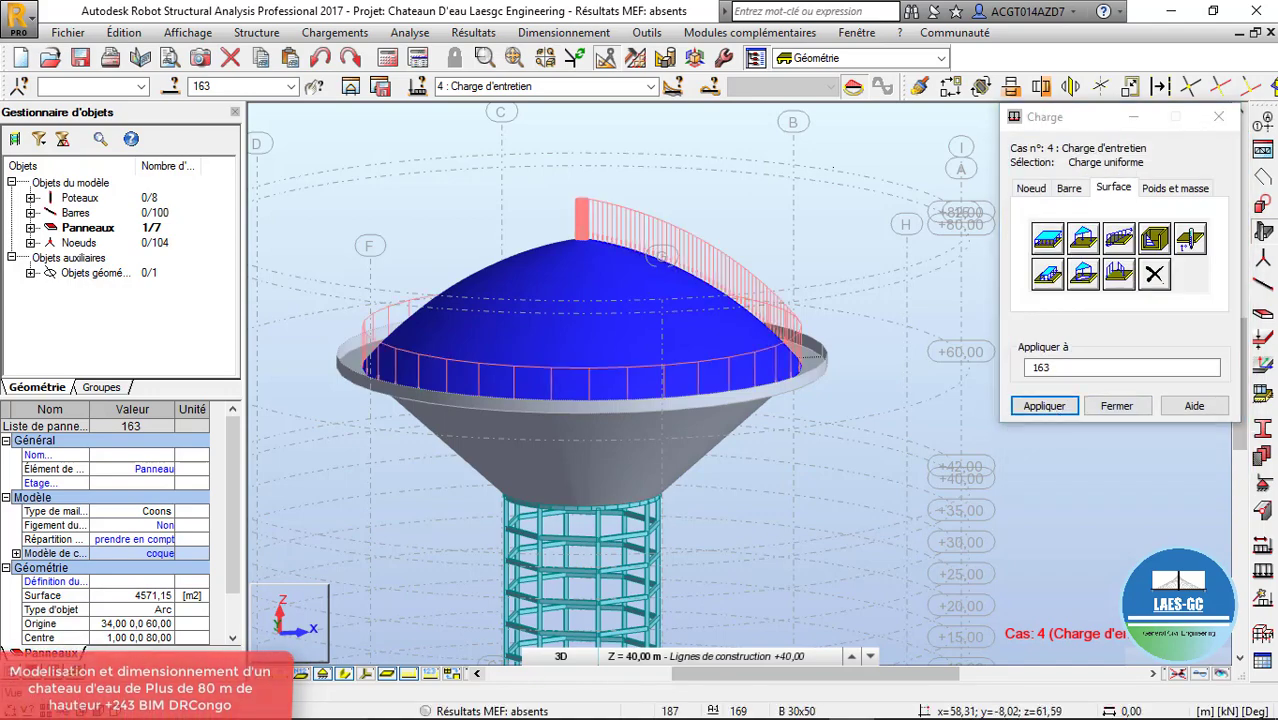
# Apply the same uniform surface load to the balcony ring around the roof dome, panel 164
pyautogui.rightClick(708, 168)
pyautogui.click(757, 250)
pyautogui.moveTo(757, 250); pyautogui.dragTo(825, 310)
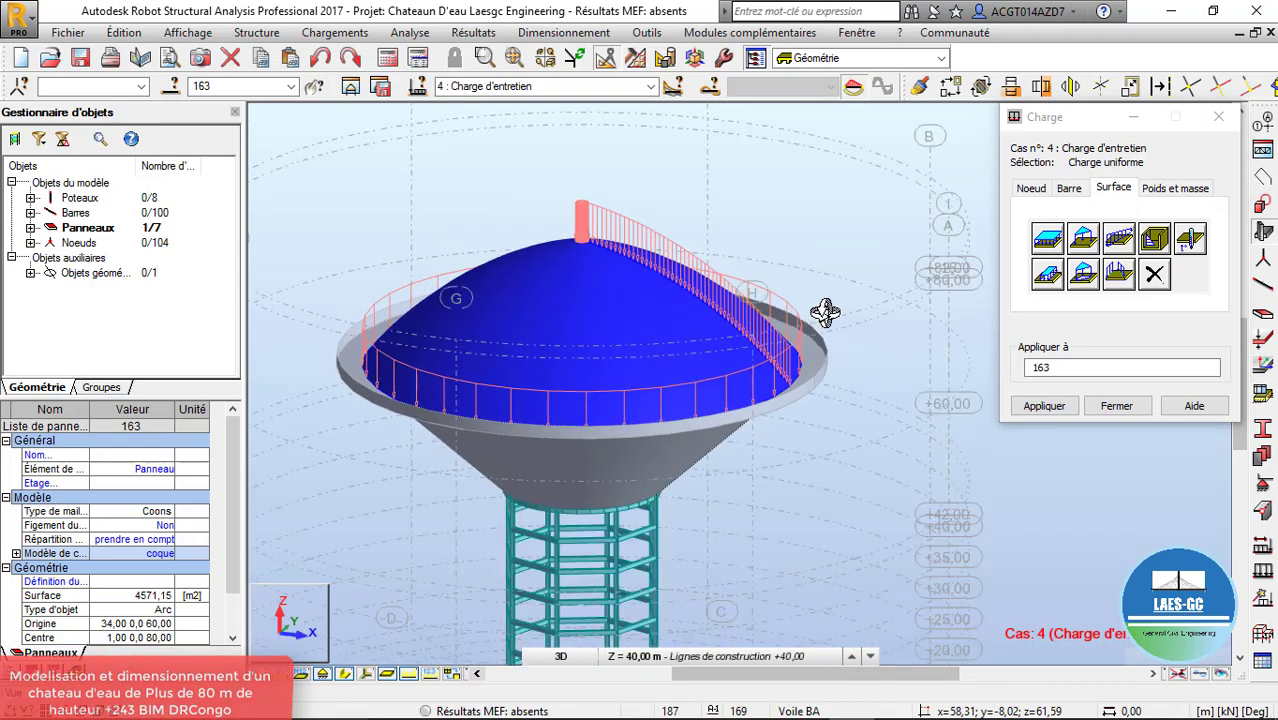
pyautogui.scroll(3, 826, 308)
pyautogui.rightClick(870, 248)
pyautogui.click(818, 300)
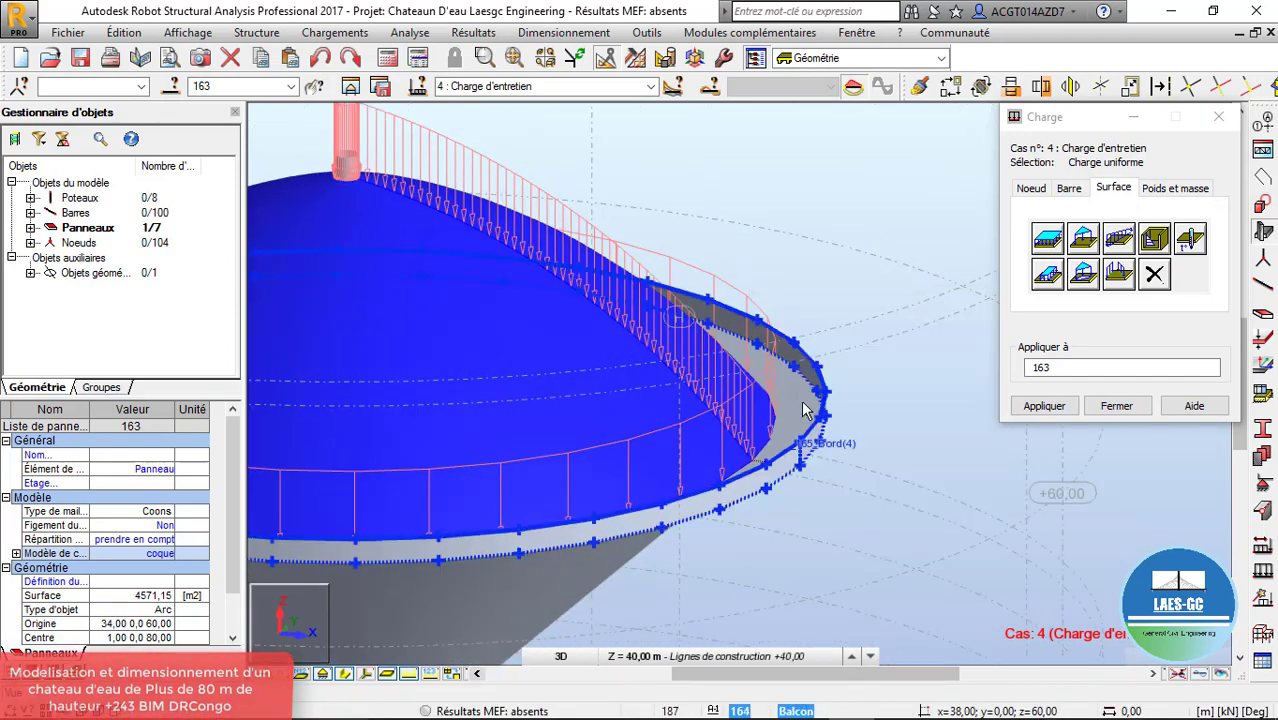
pyautogui.scroll(2, 805, 410)
pyautogui.click(801, 400)
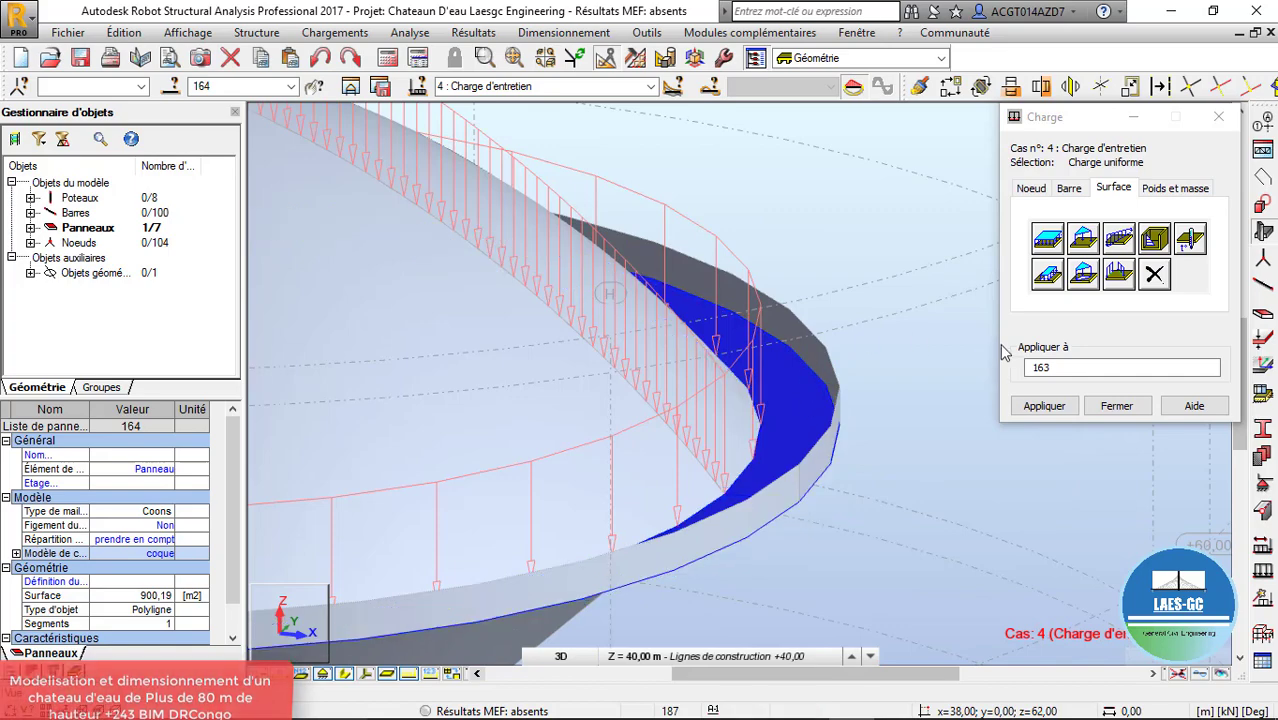
pyautogui.click(1041, 410)
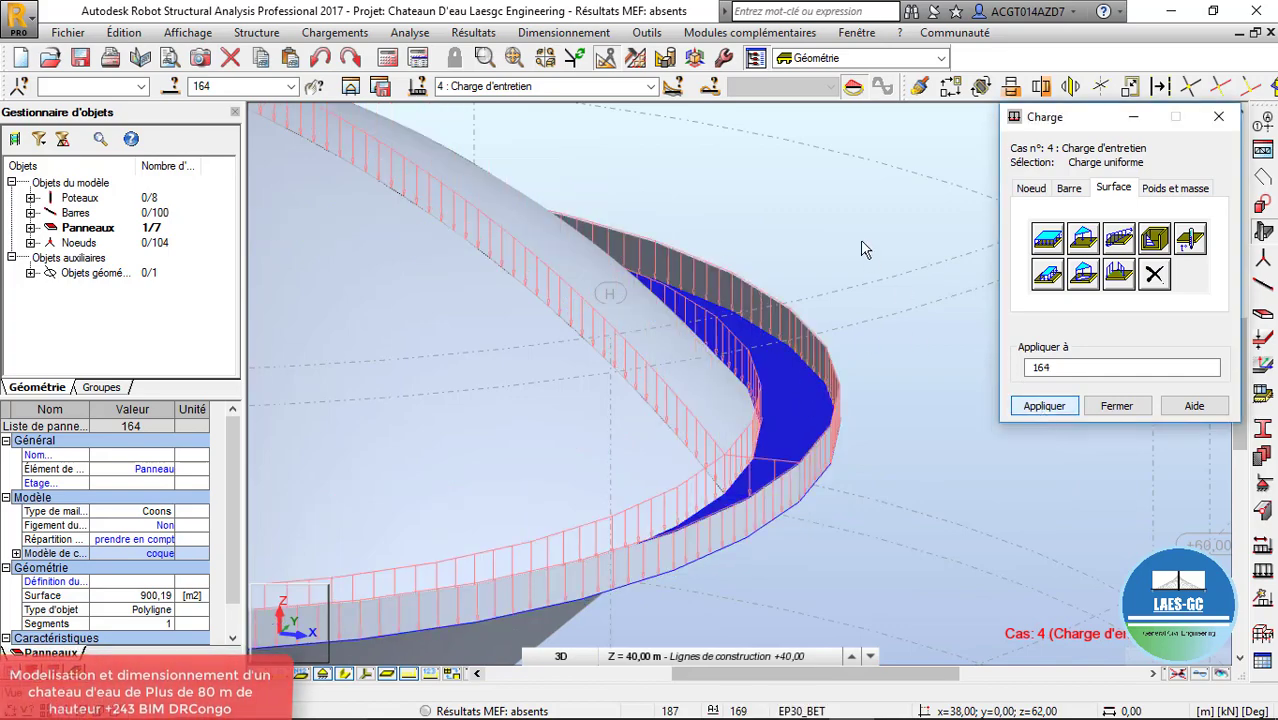
# Inspect the loads on the dome and balcony, finish the load definition and clear the panel selection
pyautogui.rightClick(723, 200)
pyautogui.click(773, 348)
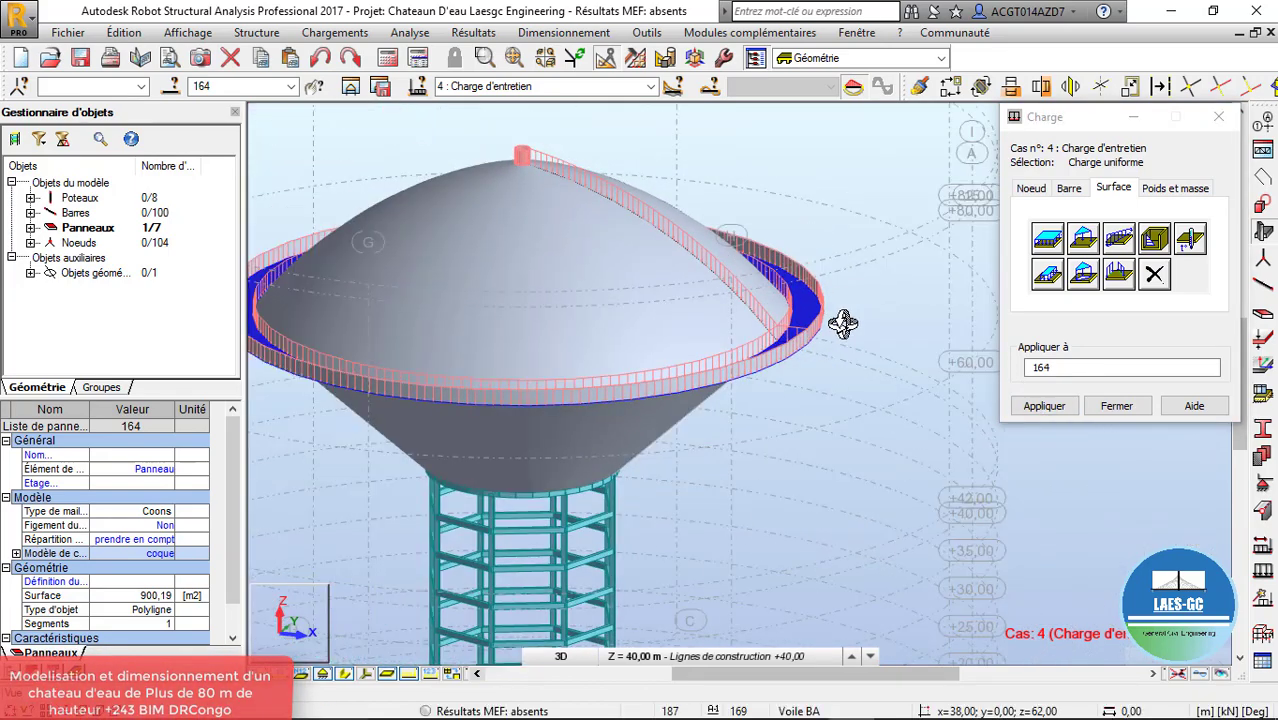
pyautogui.click(1218, 117)
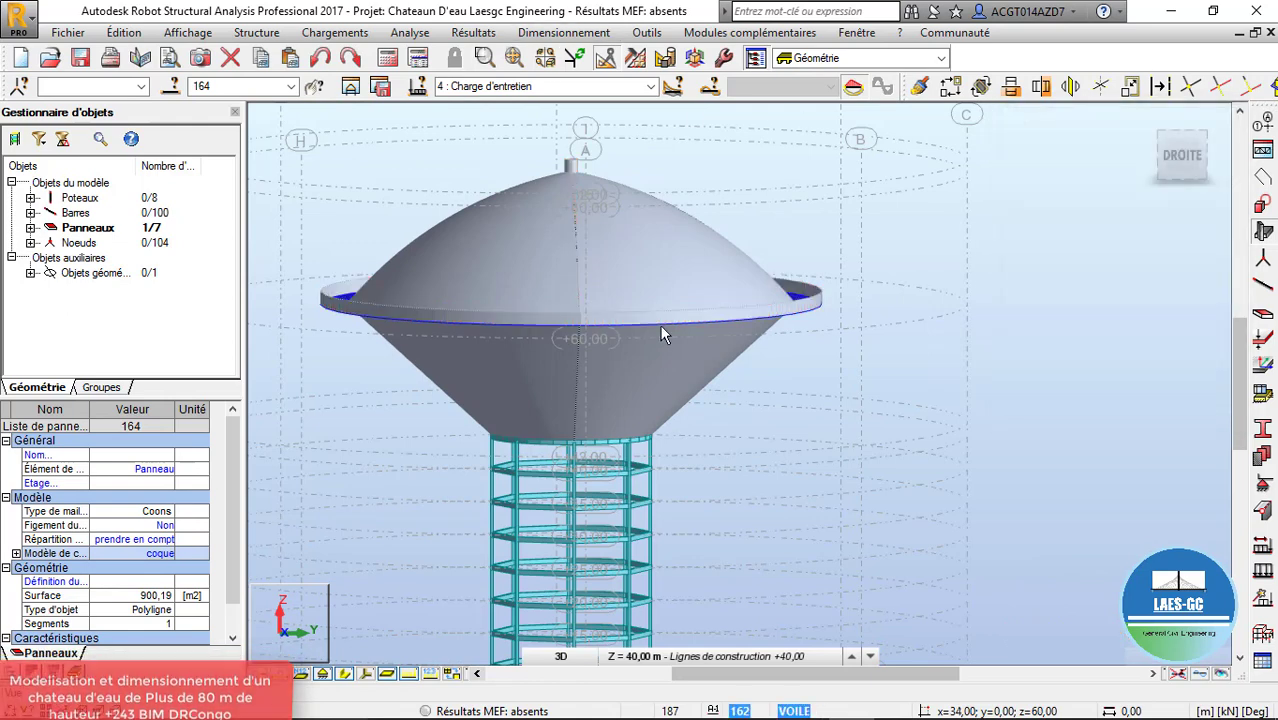
pyautogui.click(945, 318)
pyautogui.rightClick(945, 318)
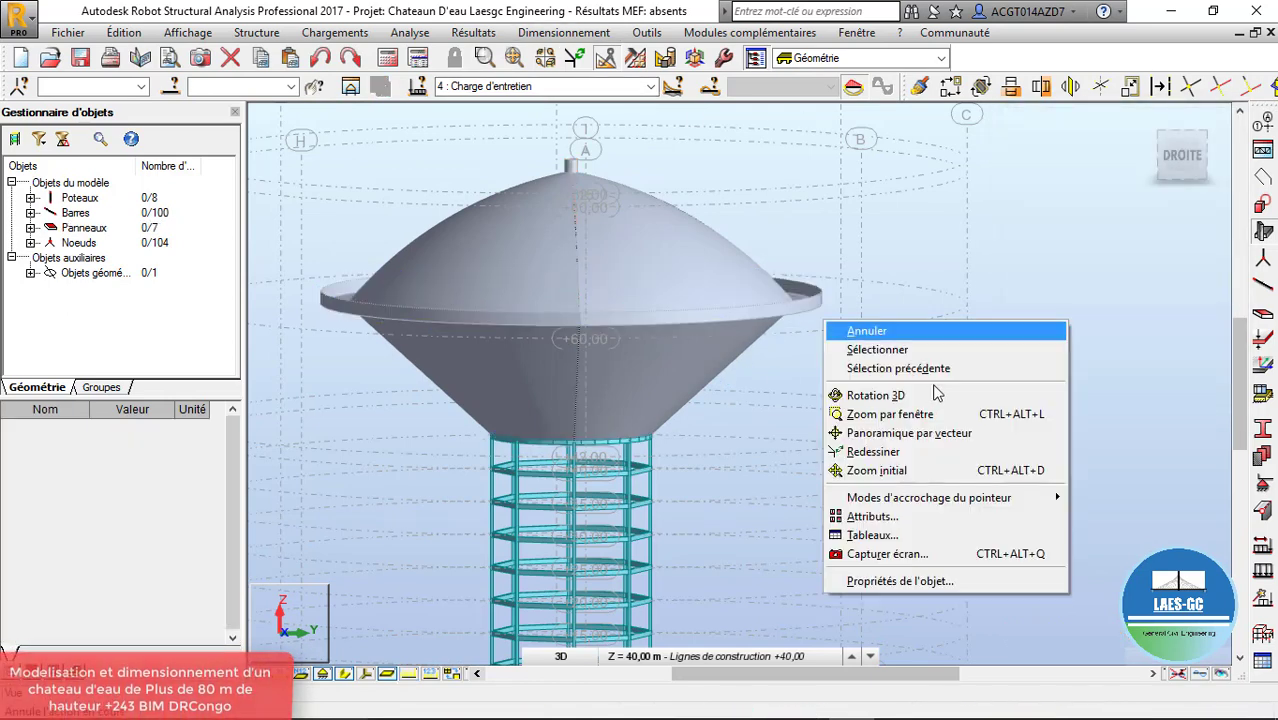
pyautogui.click(890, 390)
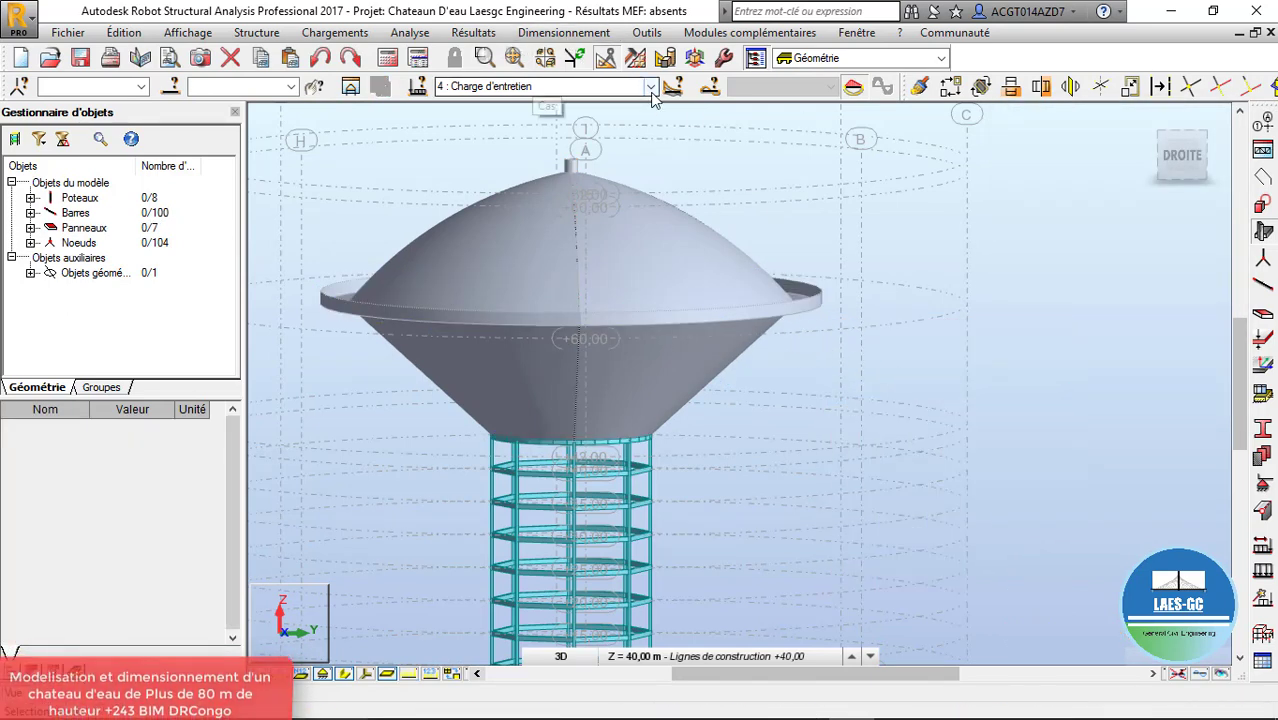
# Display the Charge Hydraustayique Q1 case on the tank from below and switch back to the Charge d'entretien case
pyautogui.click(545, 86)
pyautogui.click(536, 118)
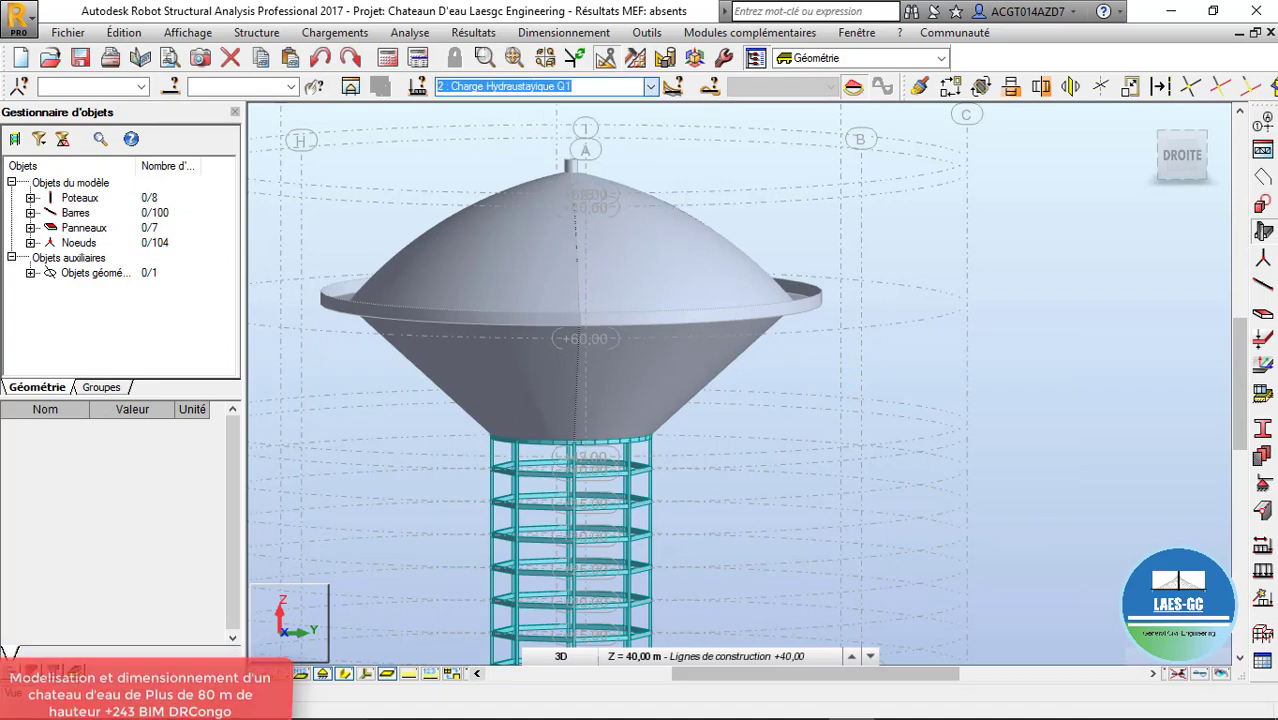
pyautogui.moveTo(578, 431)
pyautogui.mouseDown()
pyautogui.moveTo(645, 357)
pyautogui.moveTo(592, 446)
pyautogui.mouseUp()
pyautogui.scroll(-3, 661, 412)
pyautogui.moveTo(597, 378); pyautogui.dragTo(650, 400)
pyautogui.click(650, 86)
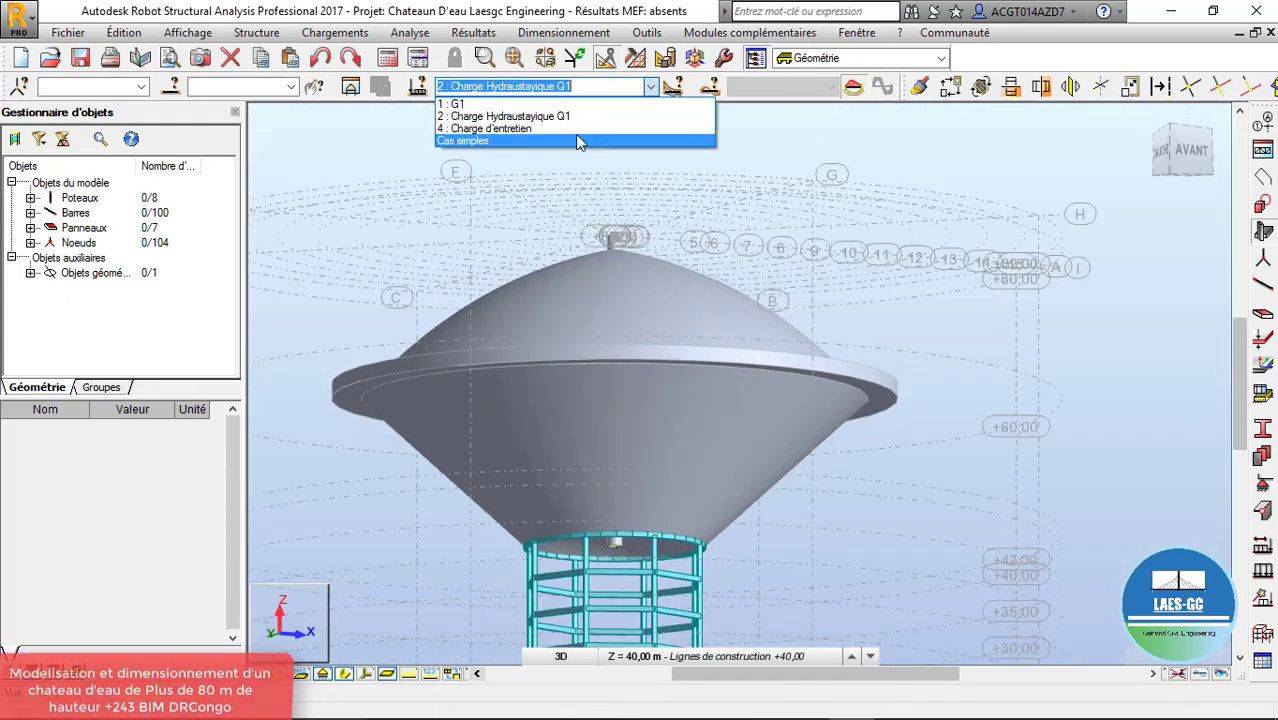
pyautogui.click(527, 128)
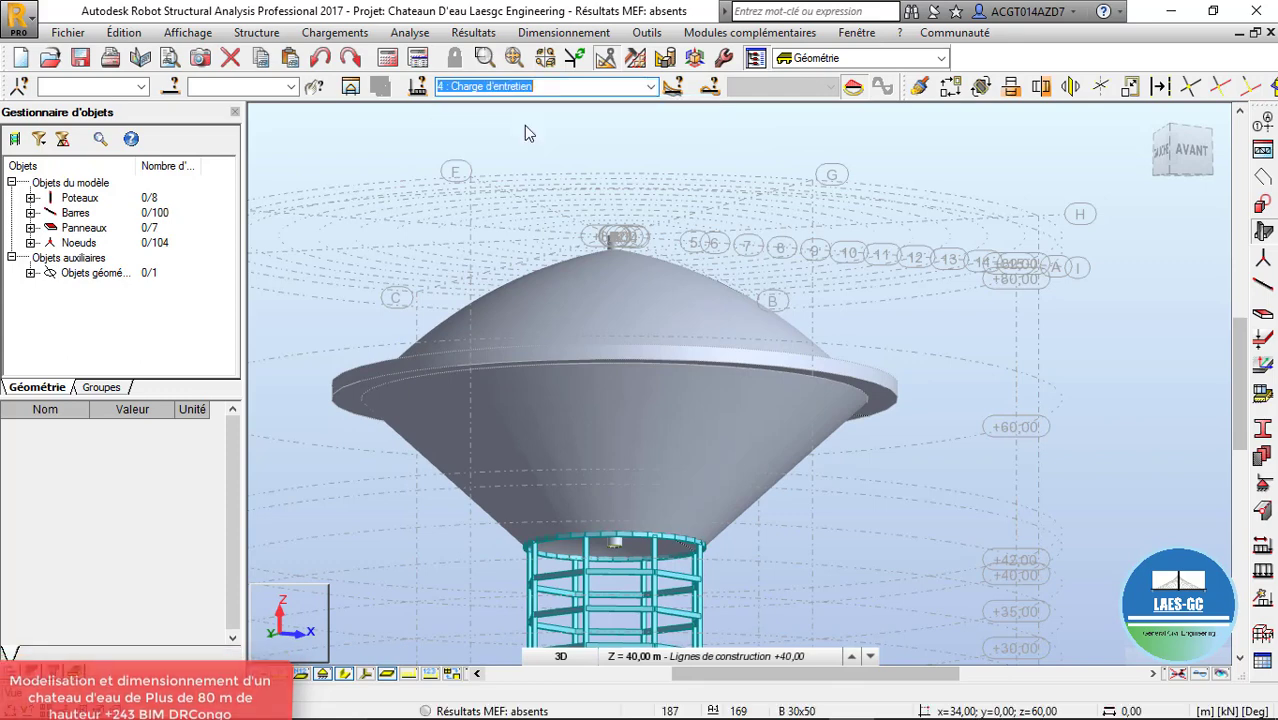
# Turn on the load value labels for the Charge d'entretien case and switch to the Charge Hydraustayique Q1 case
pyautogui.moveTo(710, 354); pyautogui.dragTo(699, 396)
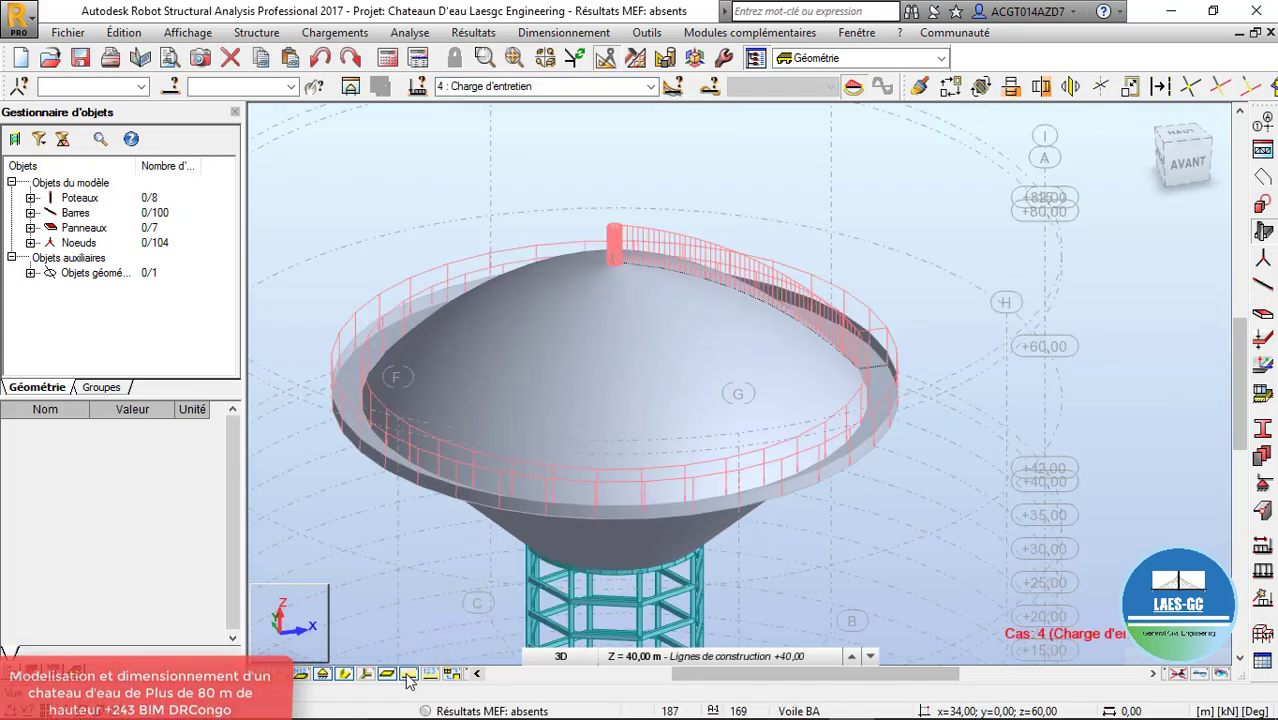
pyautogui.click(435, 677)
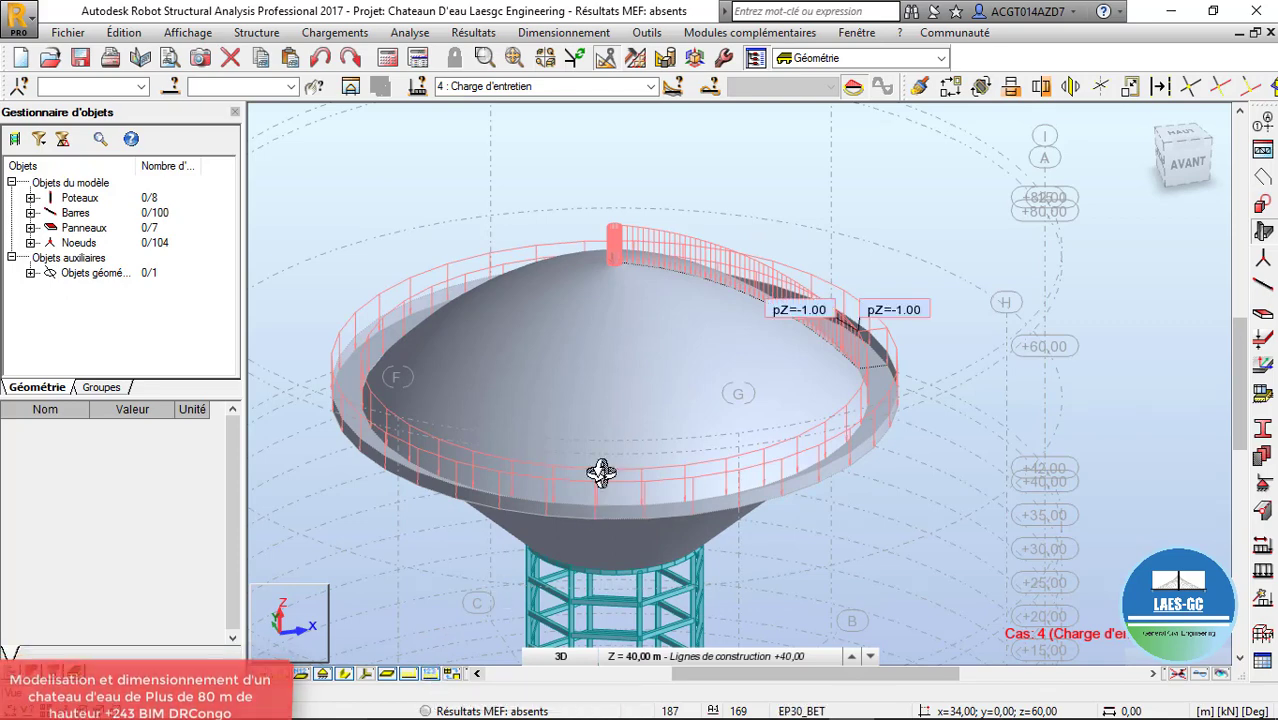
pyautogui.click(650, 86)
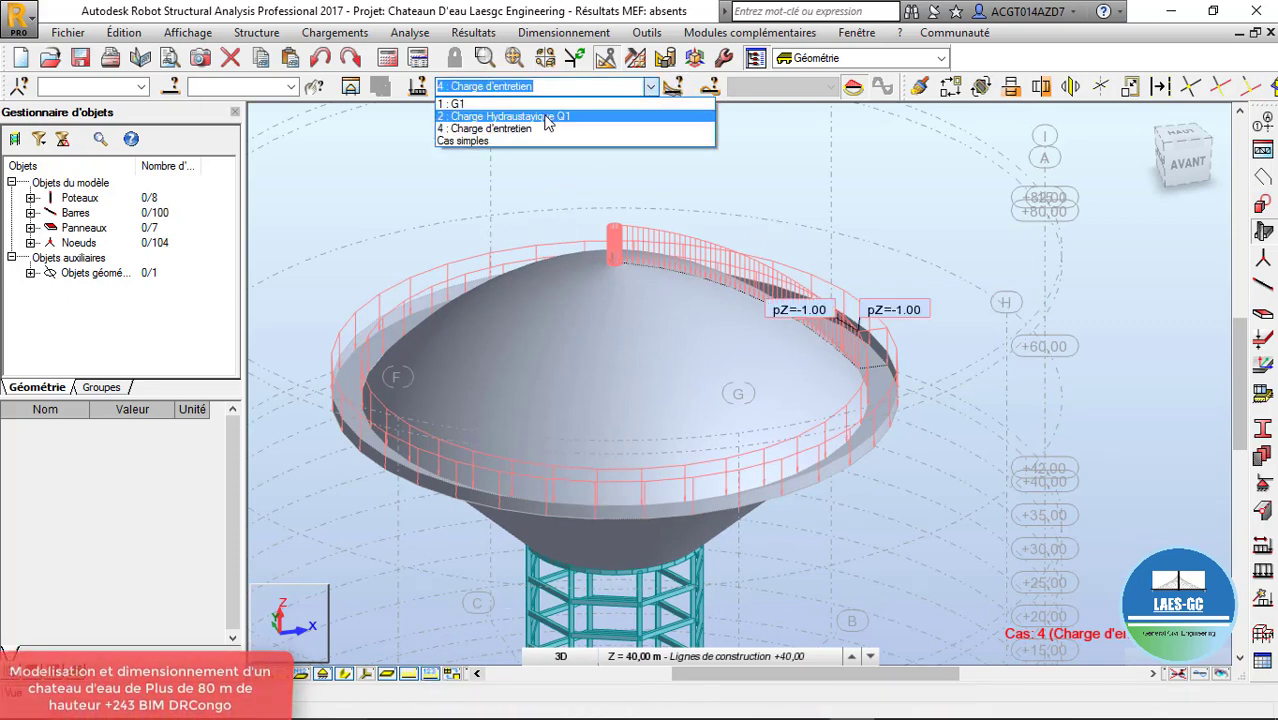
pyautogui.click(547, 106)
# Select the tank's bottom dome, panel 158, from below and start defining a hydrostatic pressure surface load
pyautogui.moveTo(670, 505); pyautogui.dragTo(756, 508)
pyautogui.rightClick(1079, 305)
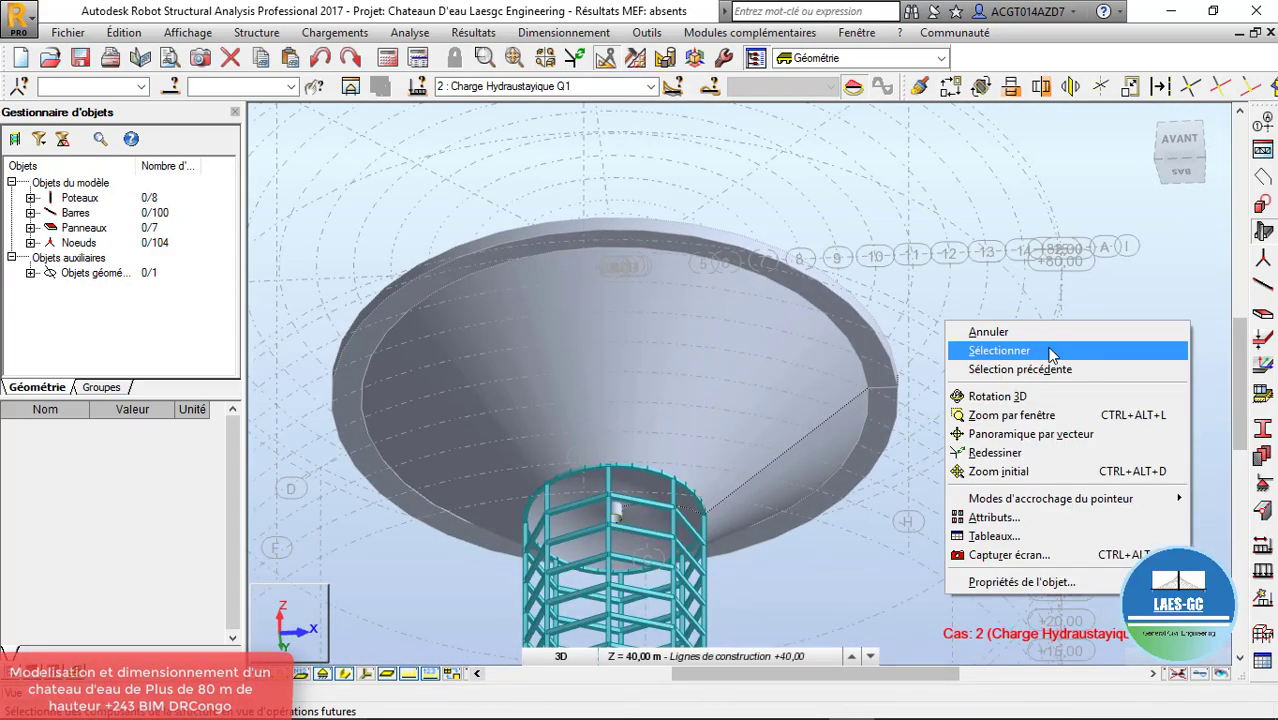
pyautogui.click(1048, 350)
pyautogui.scroll(1, 625, 500)
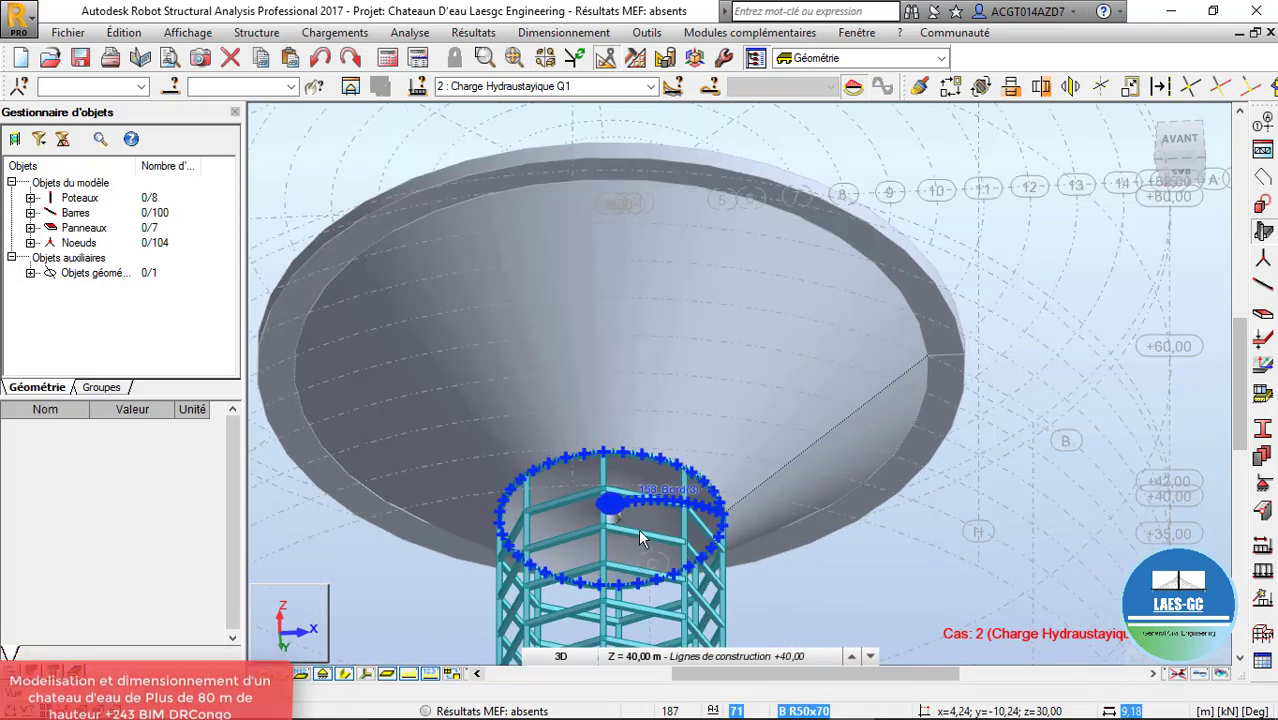
pyautogui.click(647, 530)
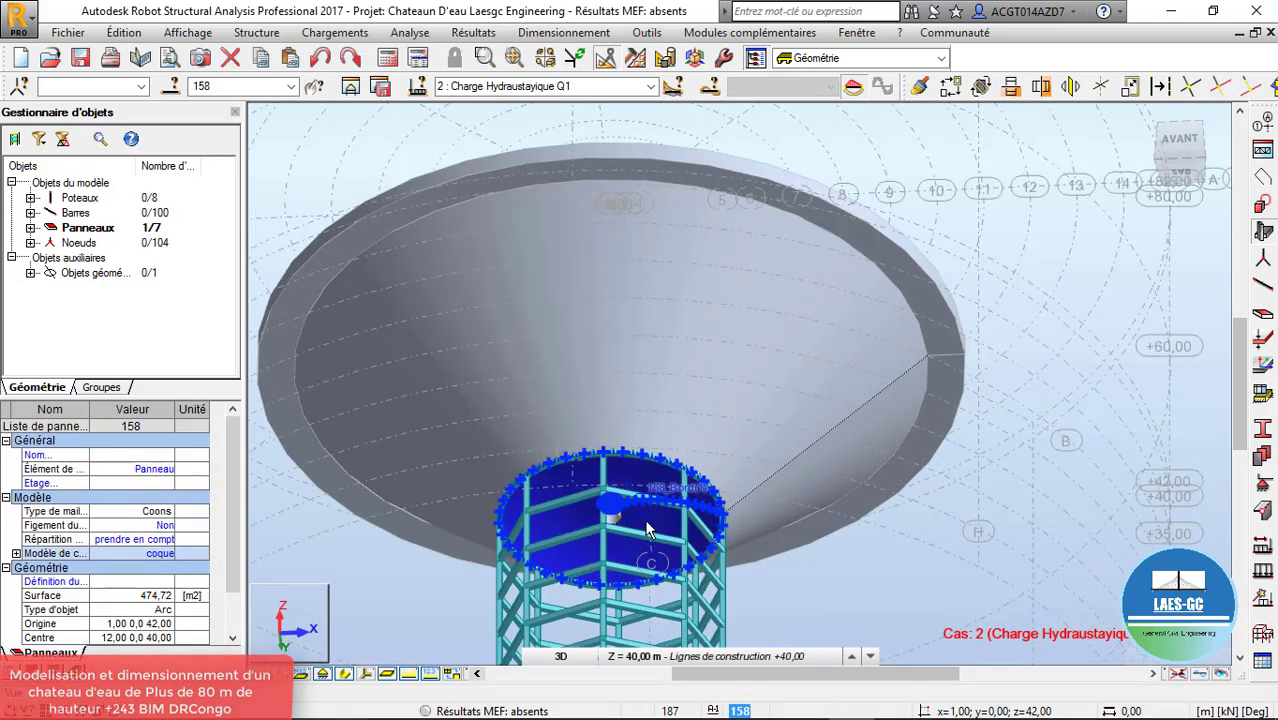
pyautogui.click(1264, 574)
pyautogui.click(1127, 190)
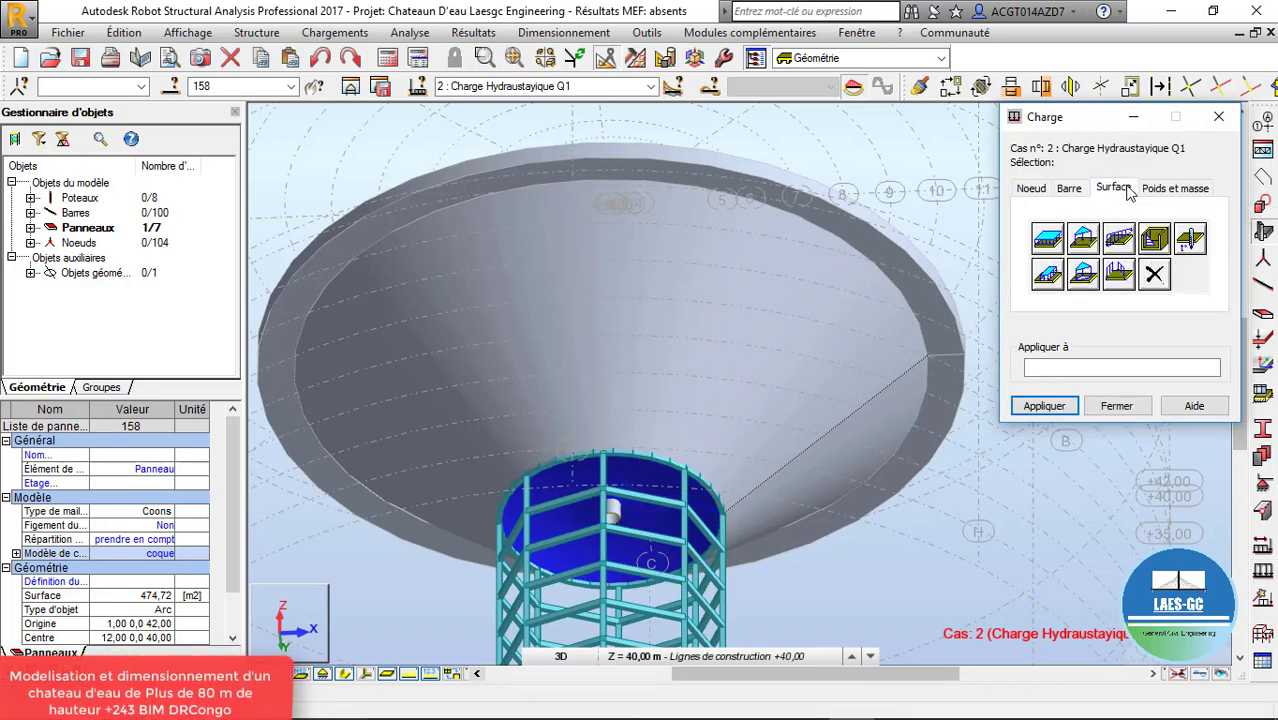
pyautogui.click(1157, 245)
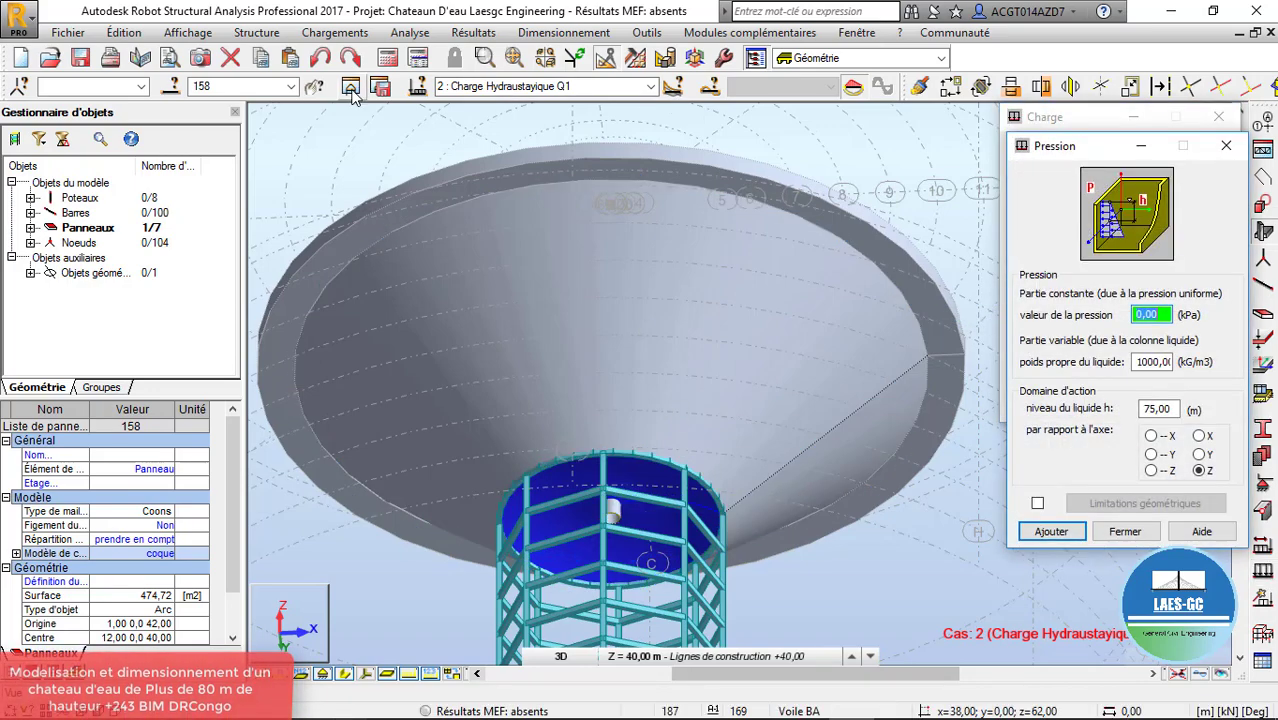
# Isolate the bottom dome, examine it from another angle and restore the full model
pyautogui.click(351, 88)
pyautogui.rightClick(493, 321)
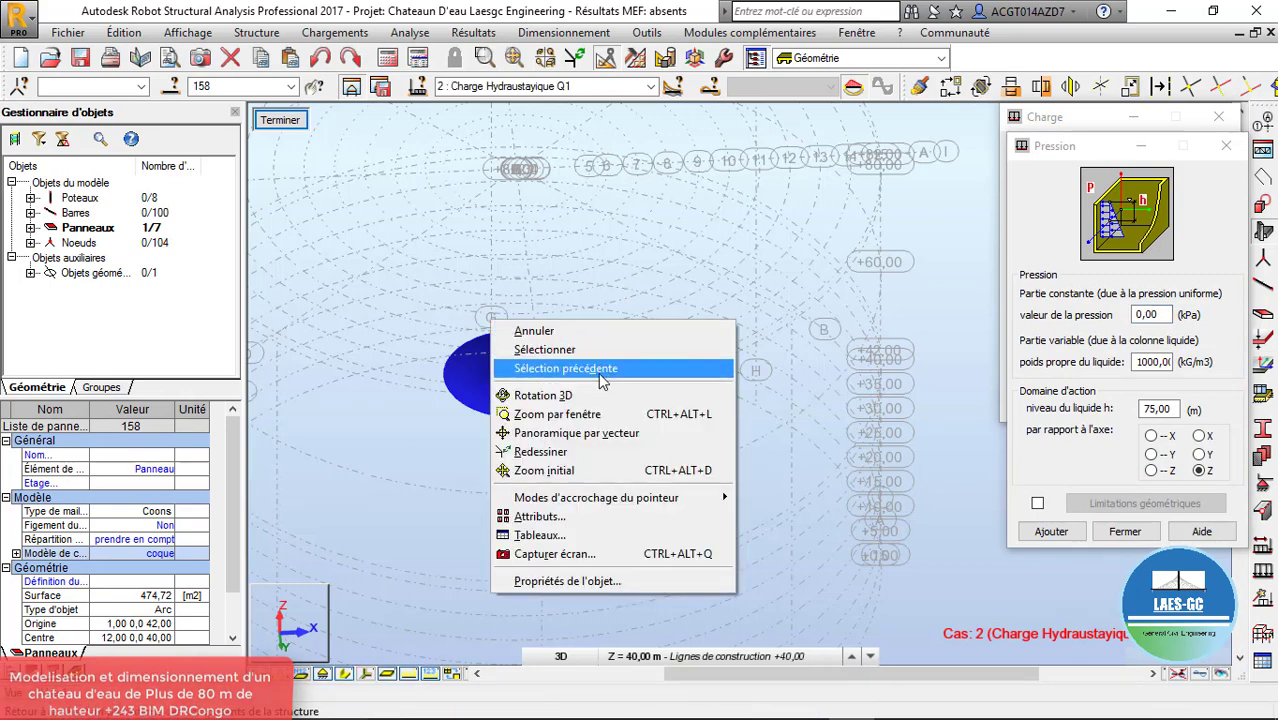
pyautogui.click(543, 395)
pyautogui.moveTo(543, 395); pyautogui.dragTo(616, 262)
pyautogui.click(280, 120)
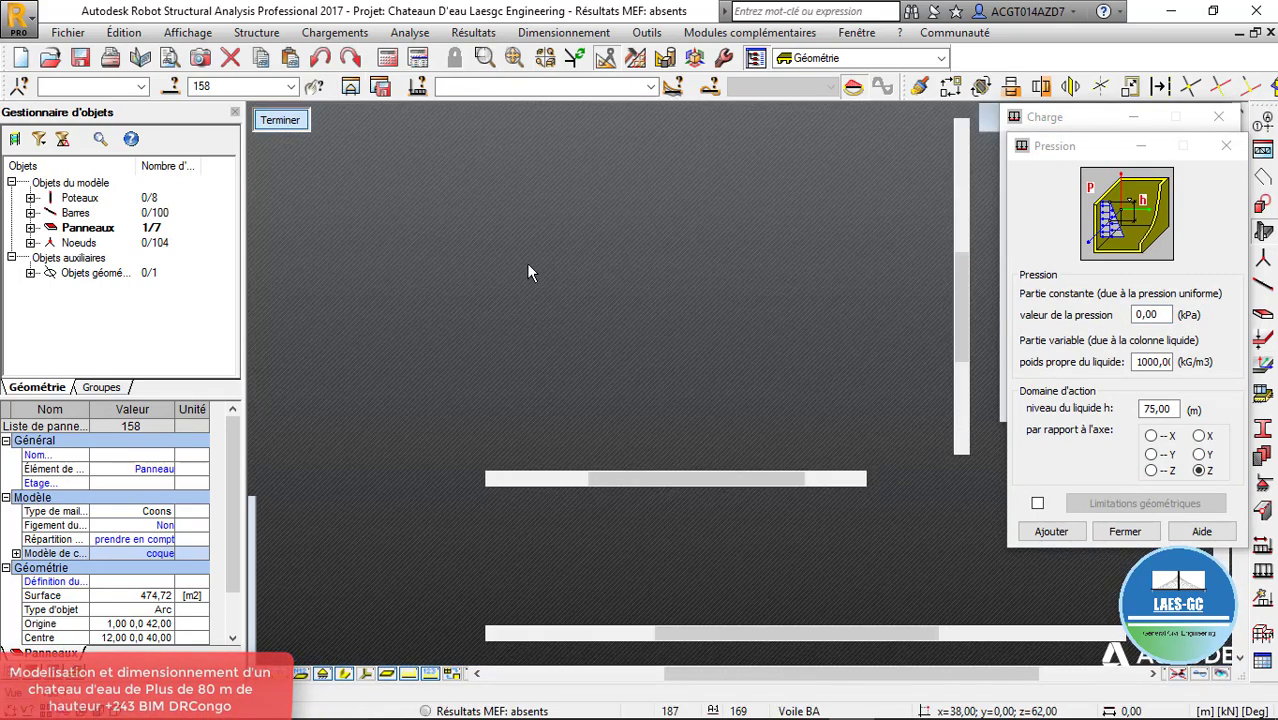
# Add the small central cylinder, panel 157, to the selection and isolate both panels, viewed from above
pyautogui.scroll(2, 620, 500)
pyautogui.scroll(2, 636, 535)
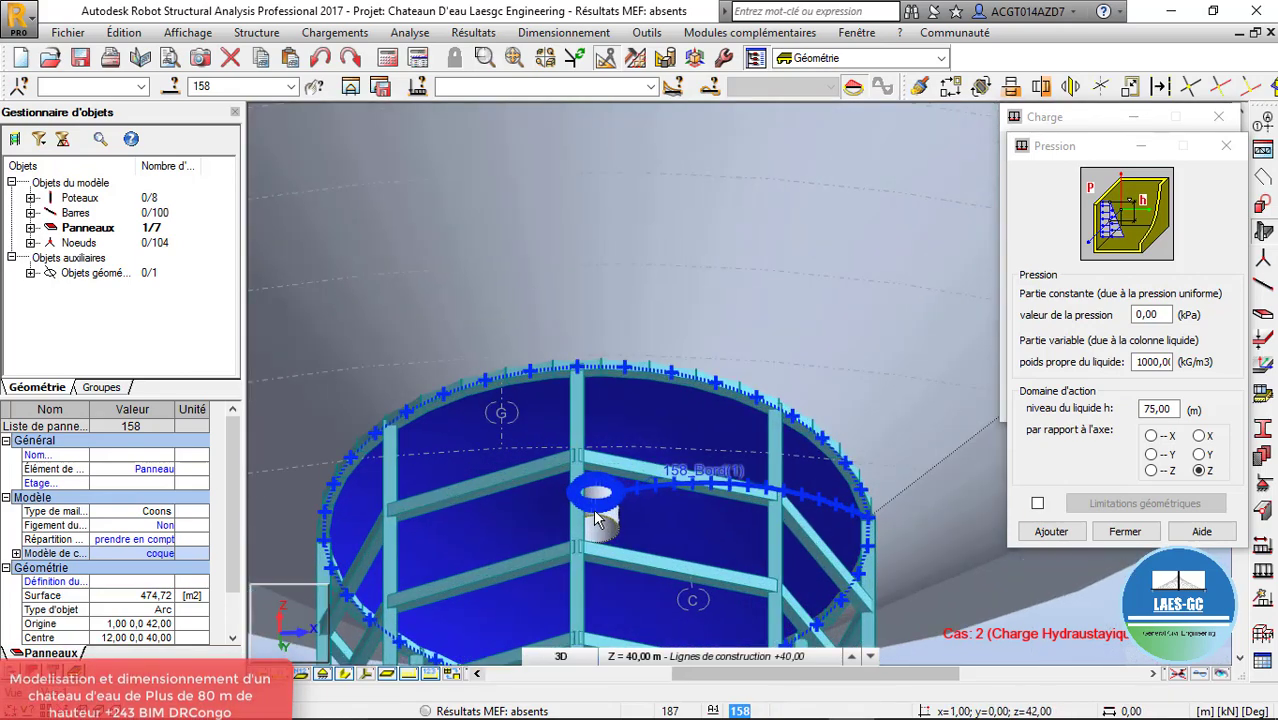
pyautogui.keyDown('ctrl'); pyautogui.click(611, 520); pyautogui.keyUp('ctrl')
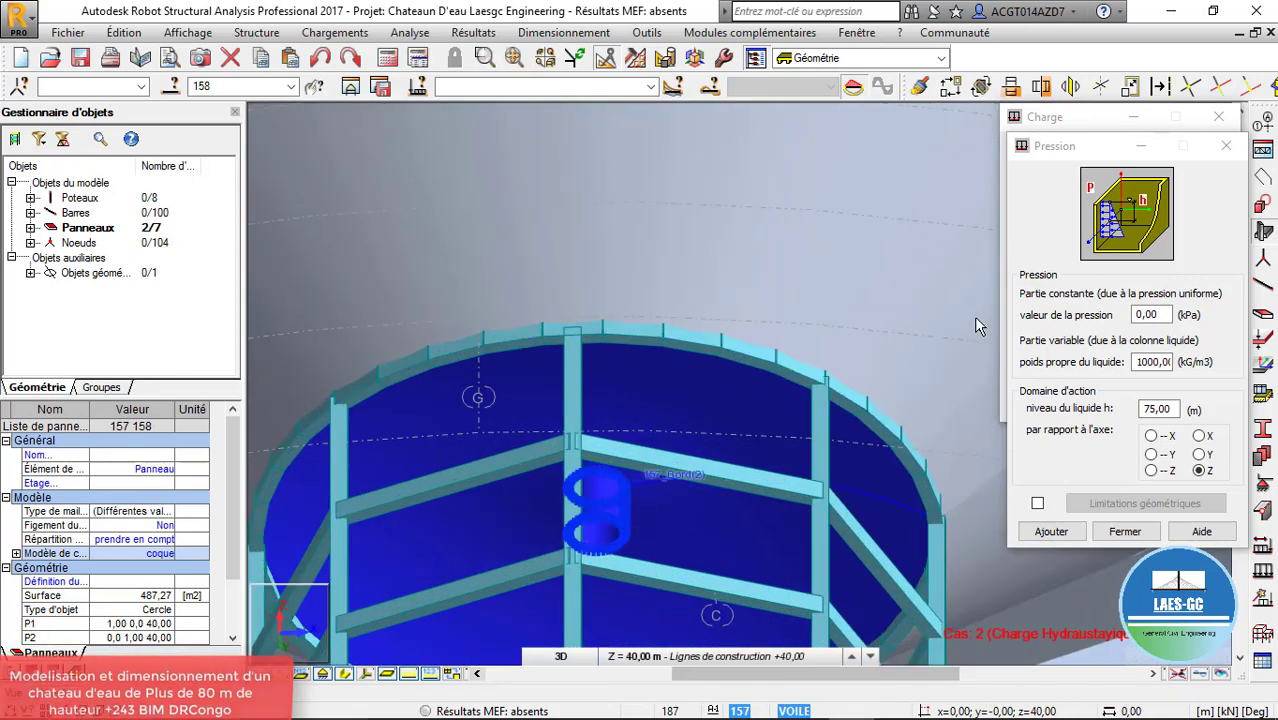
pyautogui.click(351, 87)
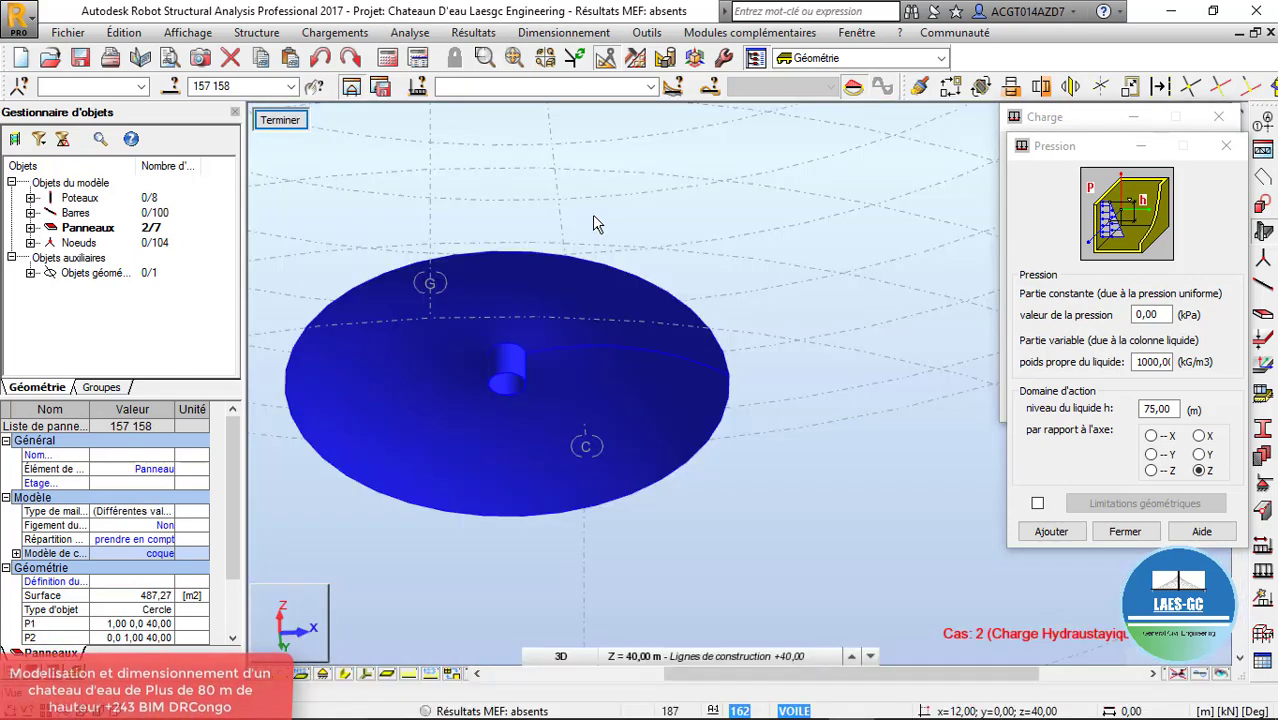
pyautogui.rightClick(592, 214)
pyautogui.click(548, 290)
pyautogui.moveTo(548, 313); pyautogui.dragTo(533, 374)
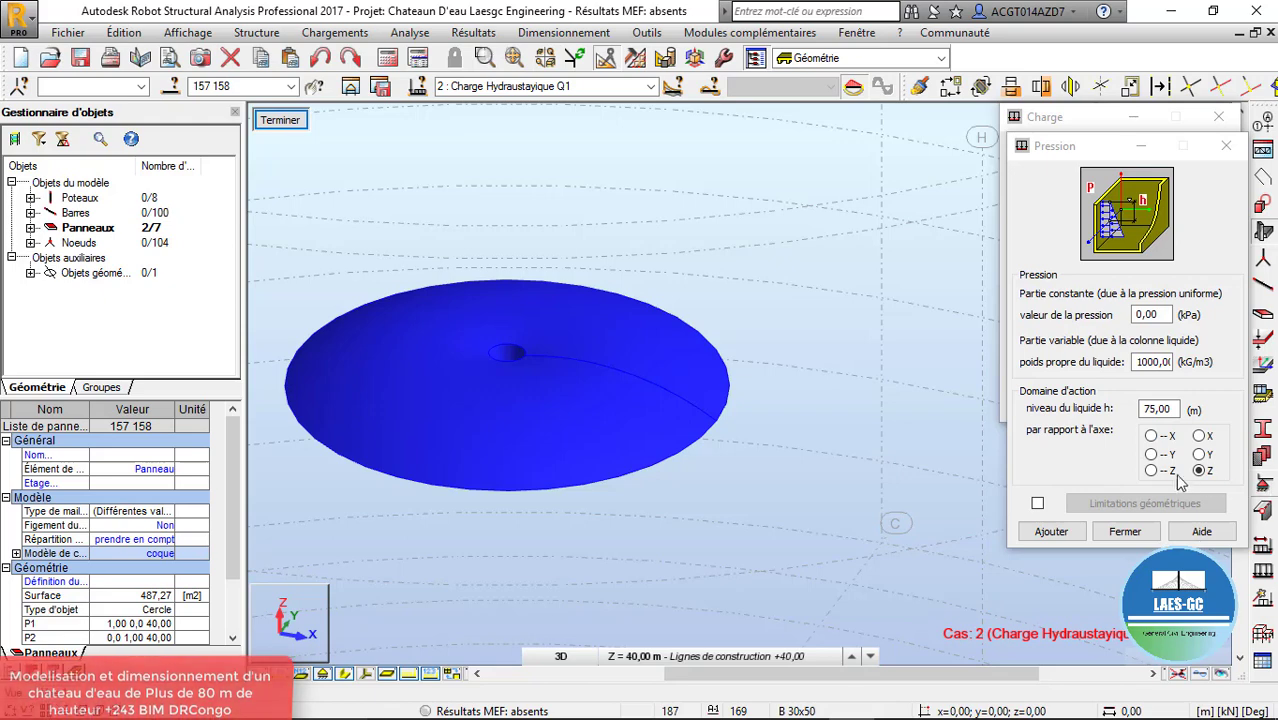
# Define a hydrostatic pressure of 1000 kg/m3 liquid, level 75 m, relative to the negative Z axis, and apply it to panels 157 and 158
pyautogui.click(1153, 476)
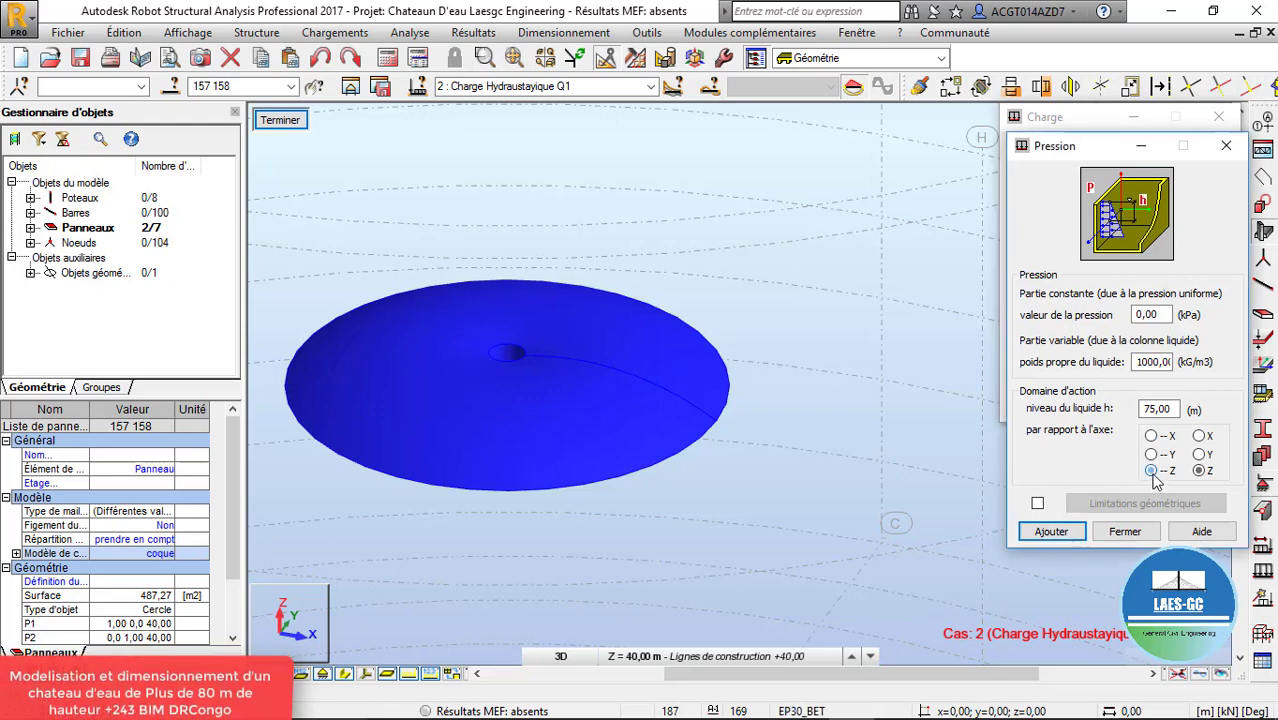
pyautogui.click(1052, 532)
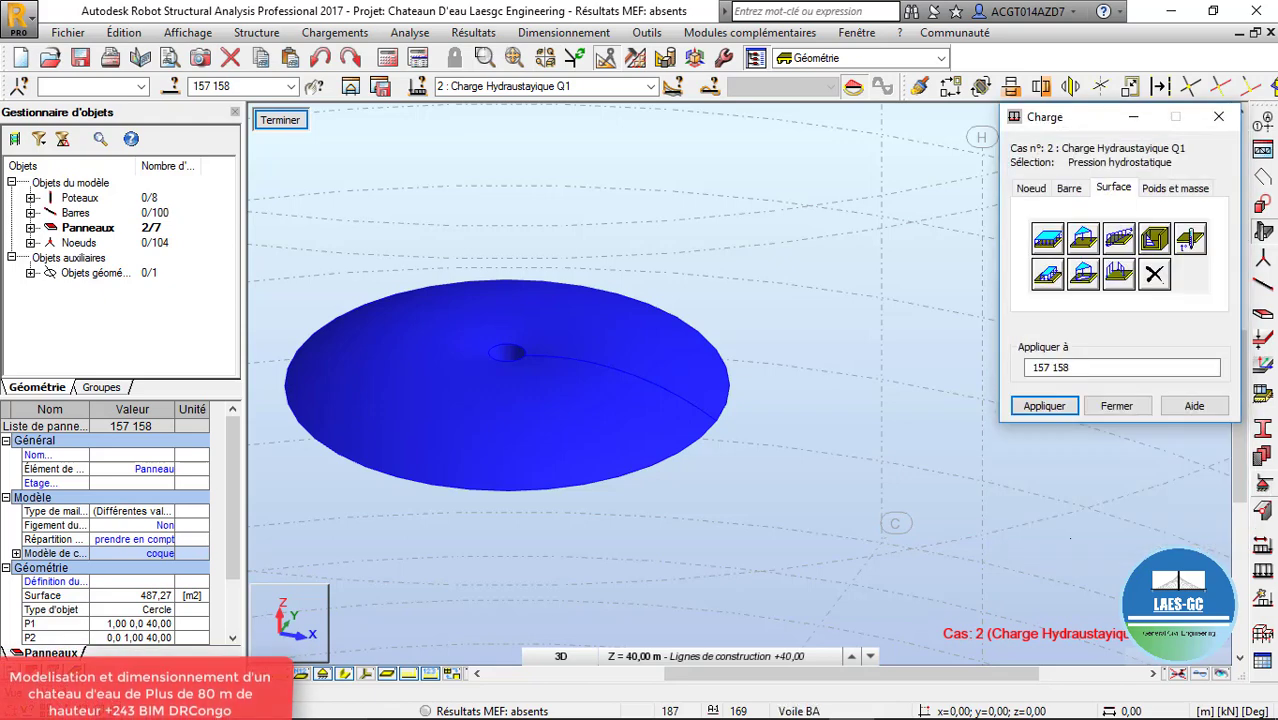
pyautogui.click(1061, 412)
# Inspect the load on the dome and cylinder, then reapply the same negative Z hydrostatic pressure to panels 157 and 158
pyautogui.rightClick(712, 286)
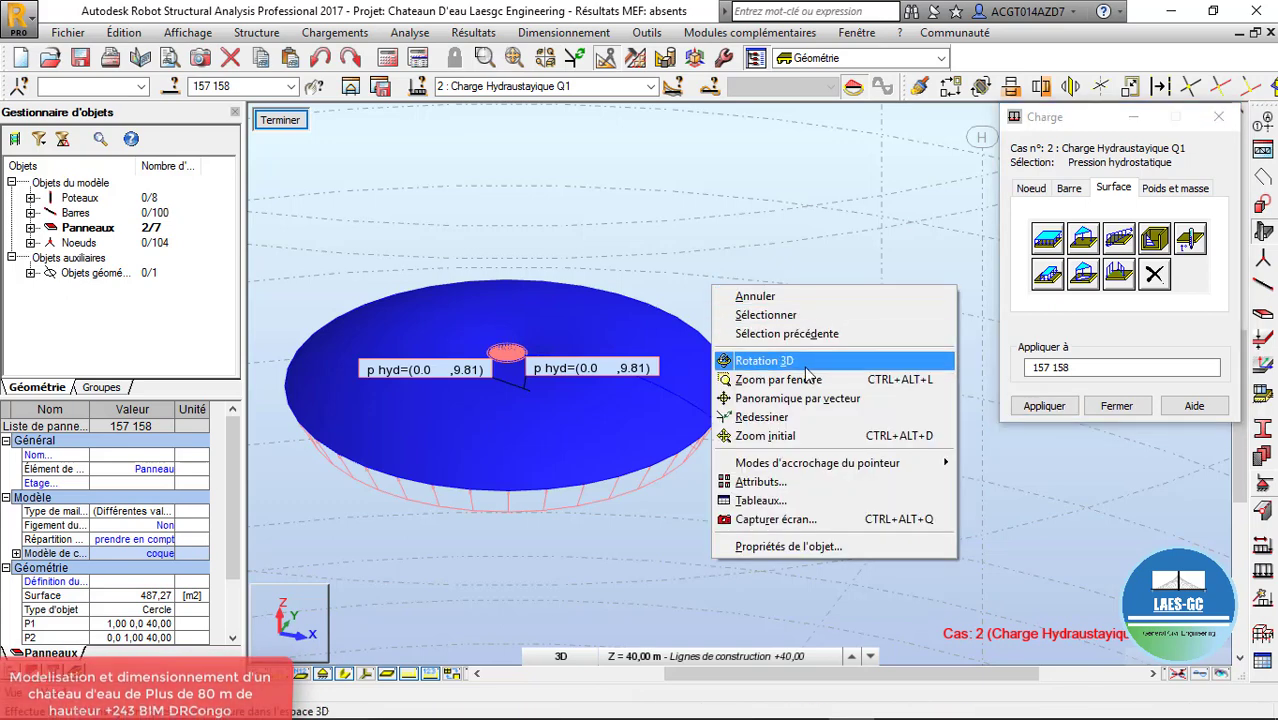
pyautogui.click(745, 360)
pyautogui.moveTo(560, 275)
pyautogui.mouseDown()
pyautogui.moveTo(559, 288)
pyautogui.moveTo(562, 208)
pyautogui.moveTo(561, 365)
pyautogui.moveTo(1200, 444)
pyautogui.mouseUp()
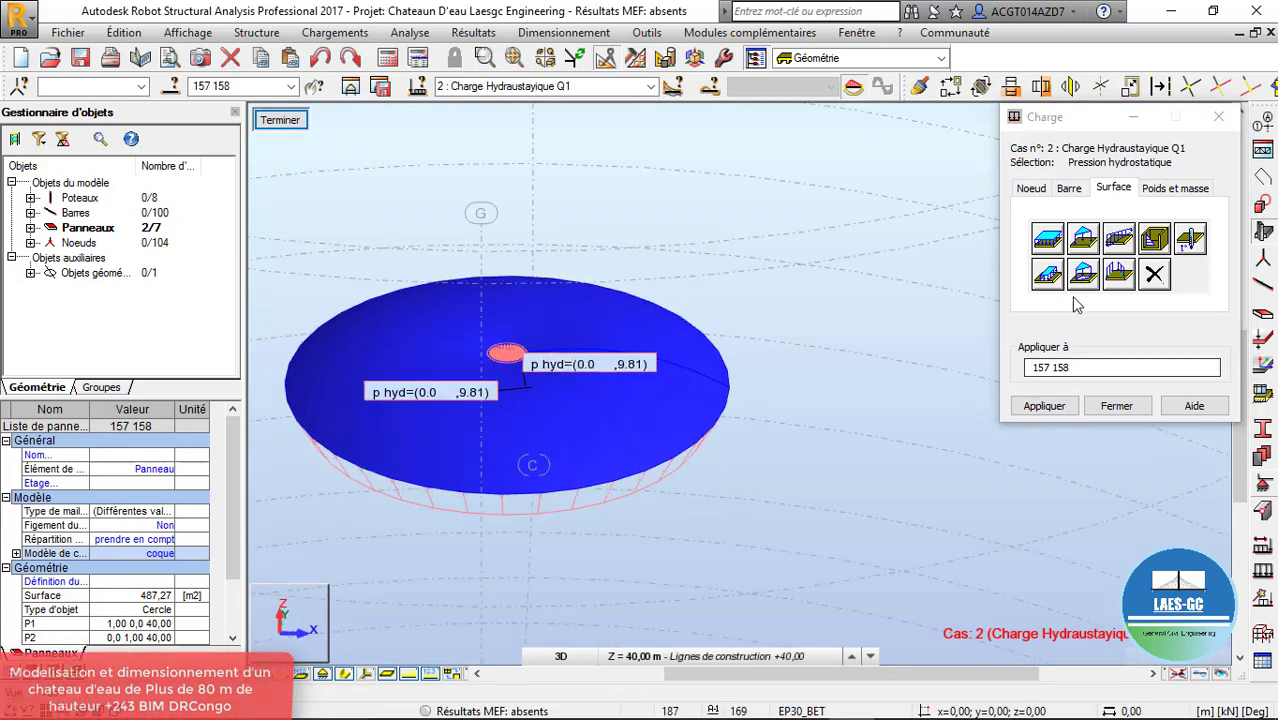
pyautogui.click(1156, 246)
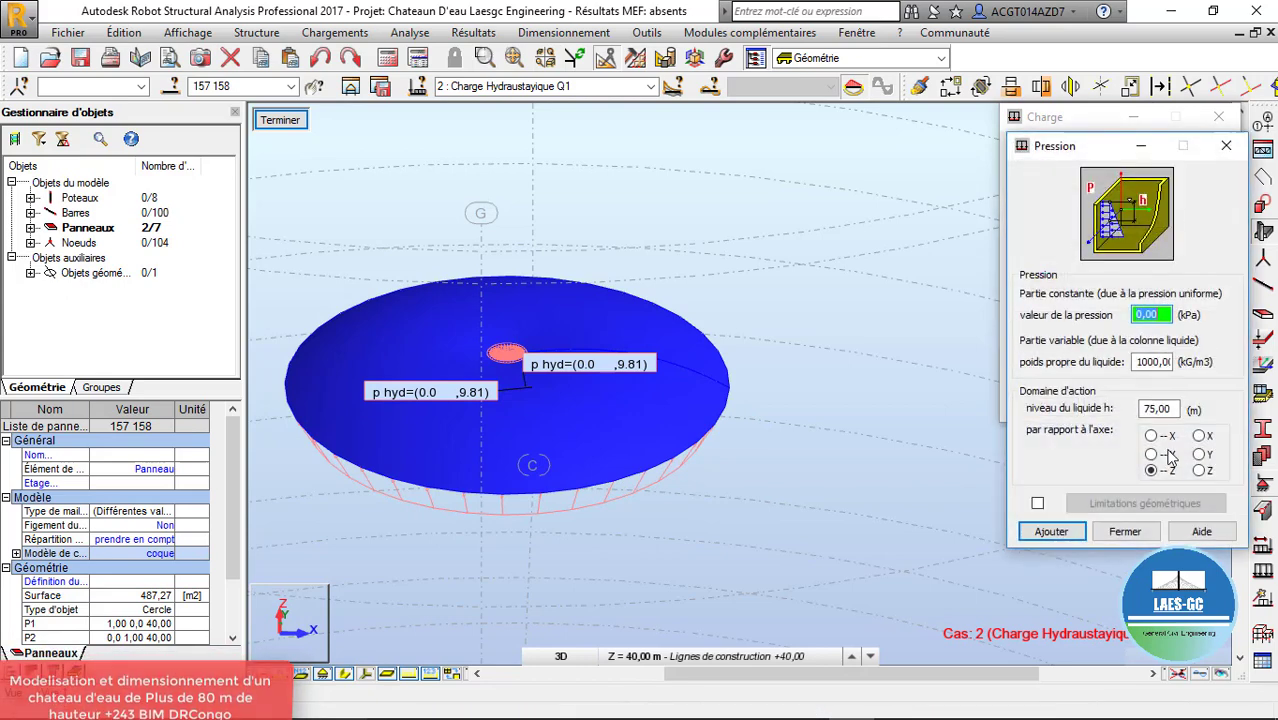
pyautogui.click(1051, 532)
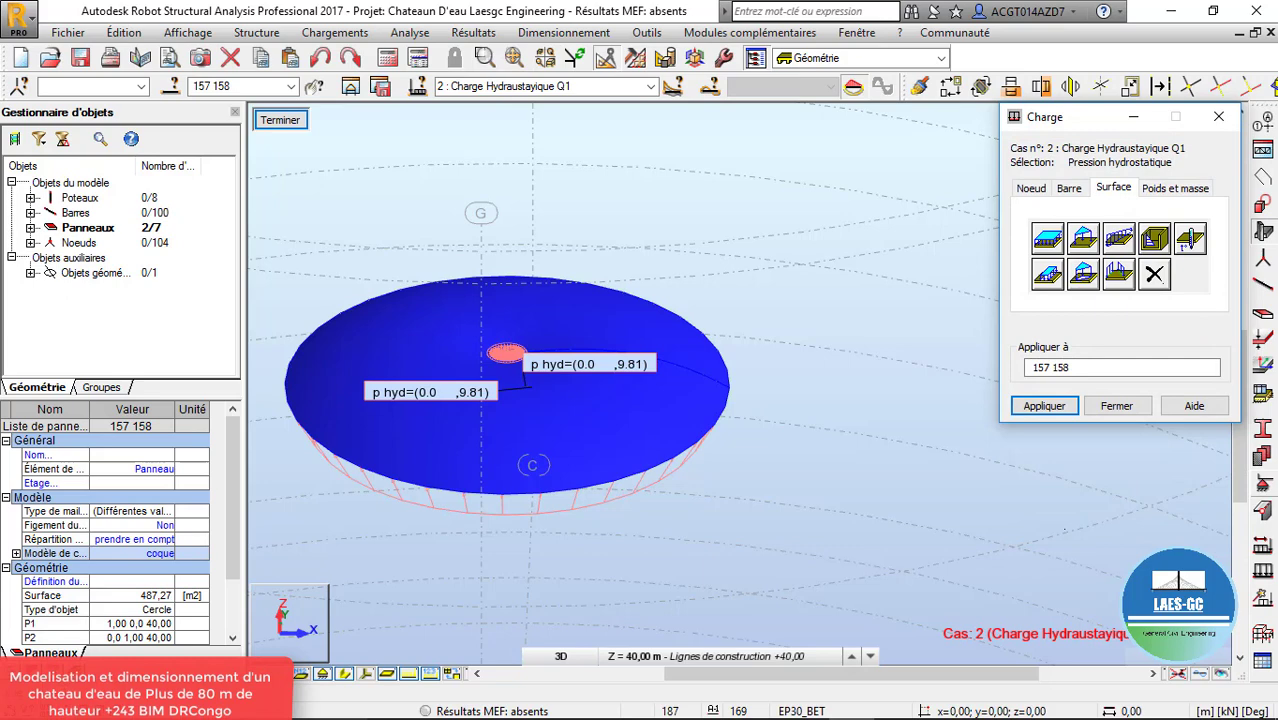
pyautogui.click(1049, 410)
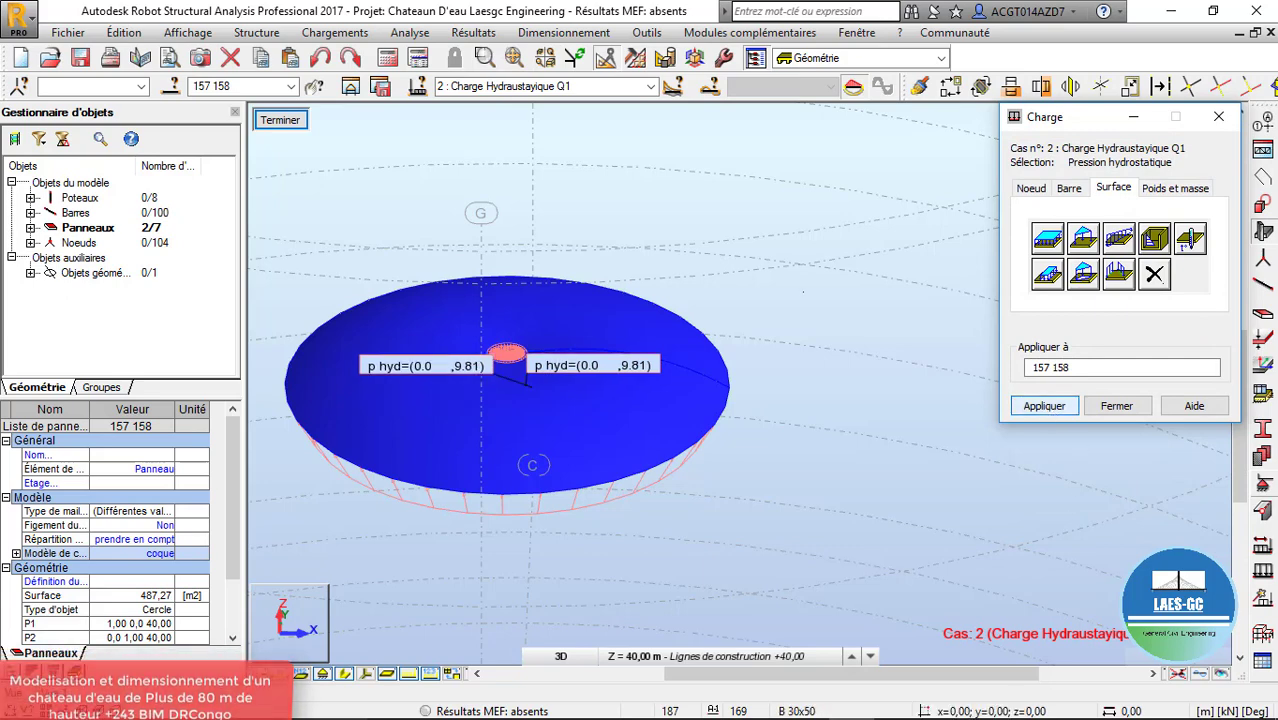
# Inspect the isolated dome and cylinder from below and return to the full water tower model
pyautogui.rightClick(803, 291)
pyautogui.click(779, 369)
pyautogui.moveTo(755, 378); pyautogui.dragTo(574, 354)
pyautogui.click(280, 120)
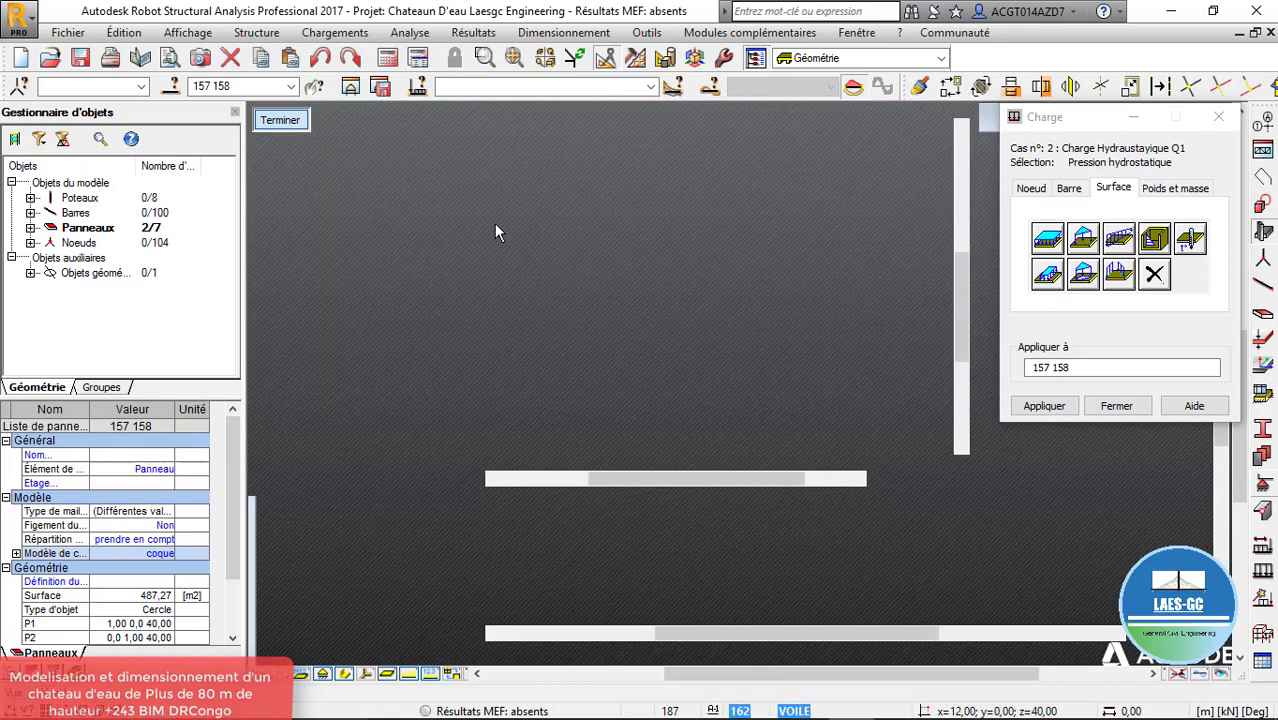
pyautogui.scroll(-5, 515, 357)
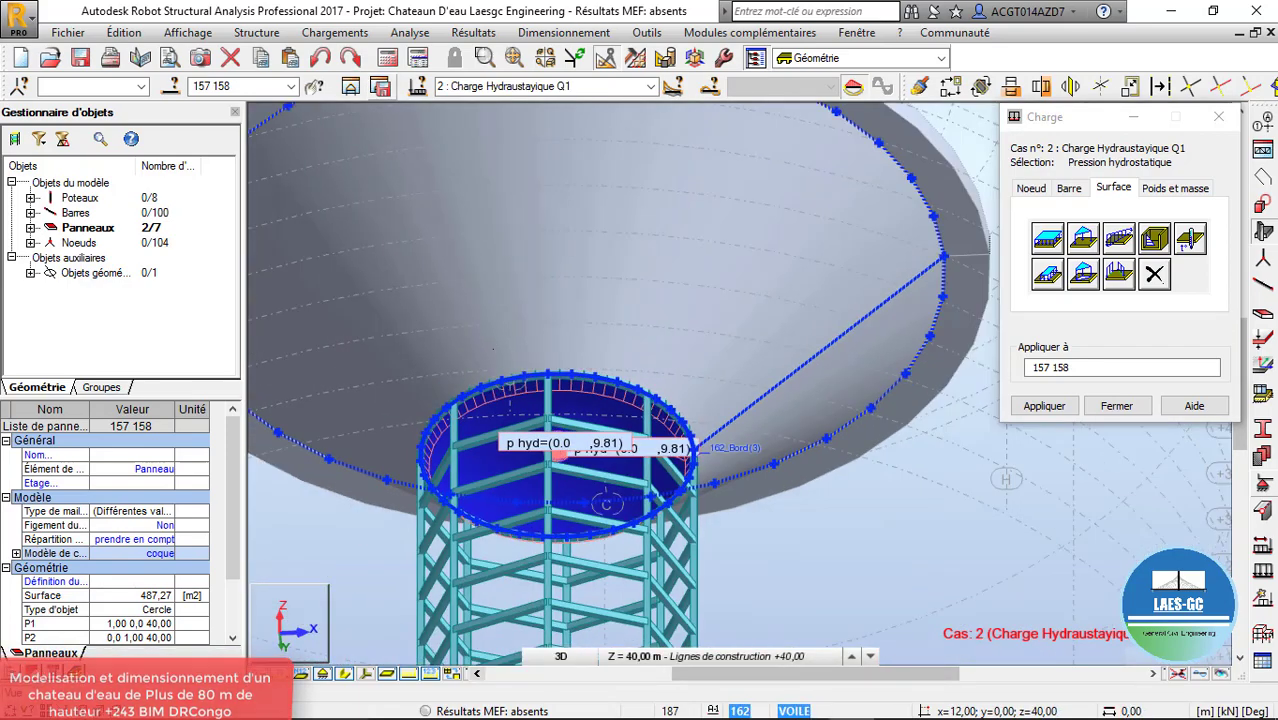
# Select the tank's conical wall, panel 162, on the outside of the model
pyautogui.rightClick(988, 474)
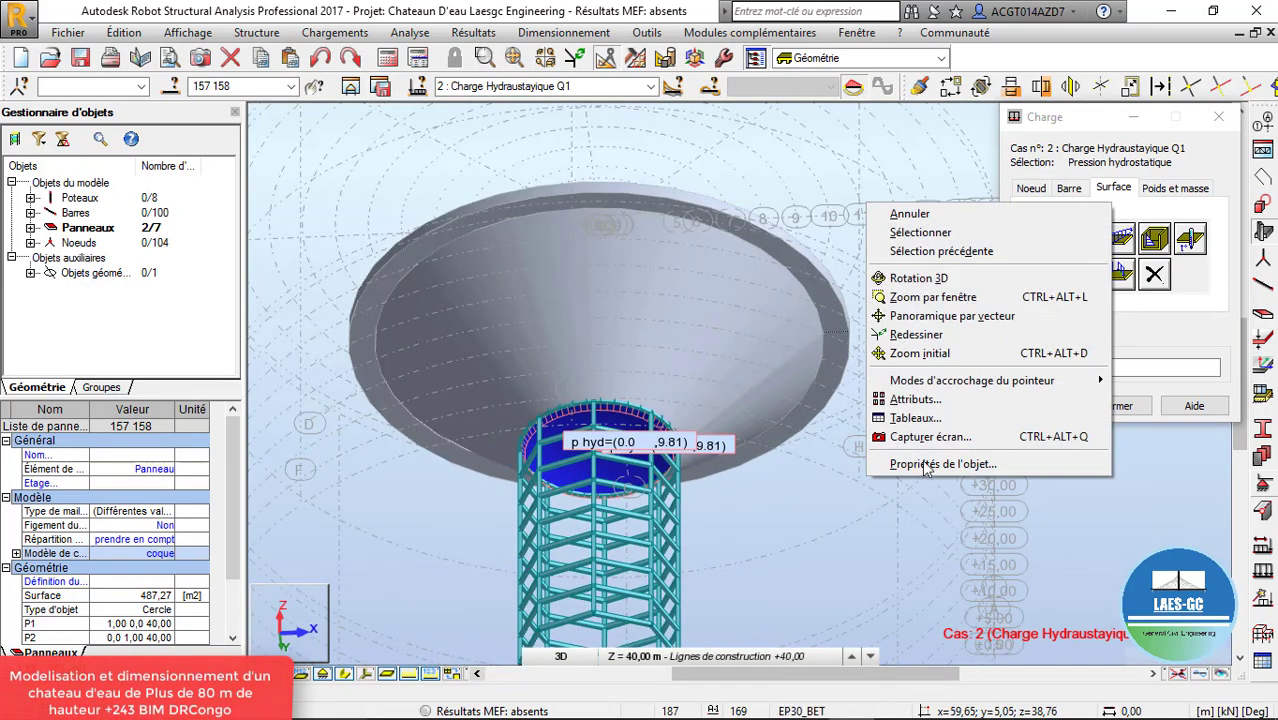
pyautogui.click(910, 278)
pyautogui.moveTo(859, 405); pyautogui.dragTo(888, 316)
pyautogui.rightClick(752, 328)
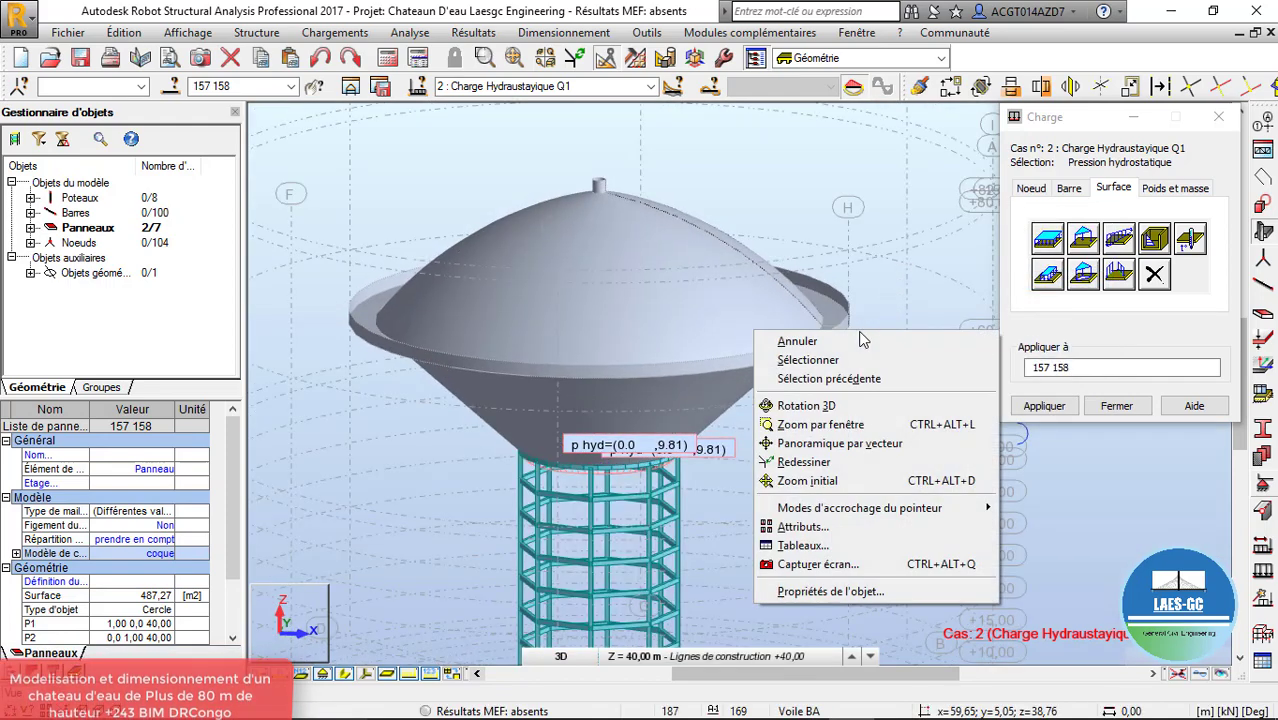
pyautogui.click(790, 357)
pyautogui.click(697, 418)
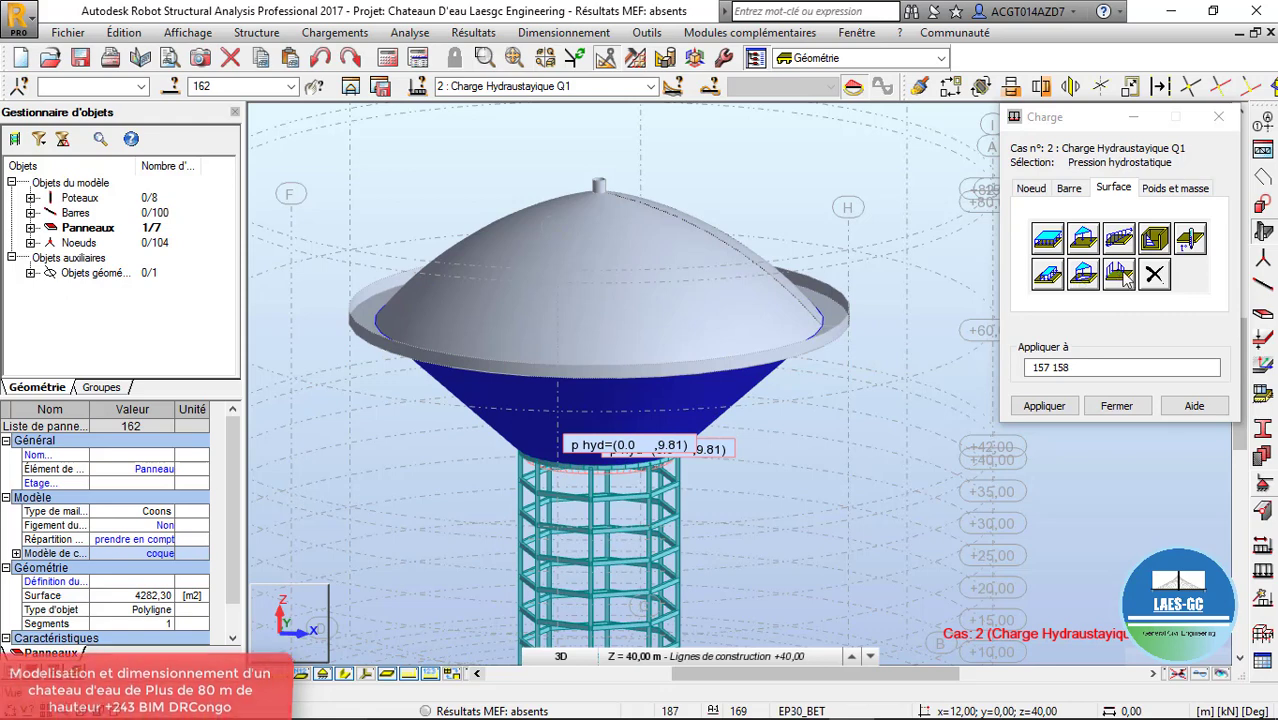
# Isolate the conical wall and give it a hydrostatic pressure relative to the positive Z axis, with 1000 kg/m3 liquid and level 75 m
pyautogui.click(1160, 250)
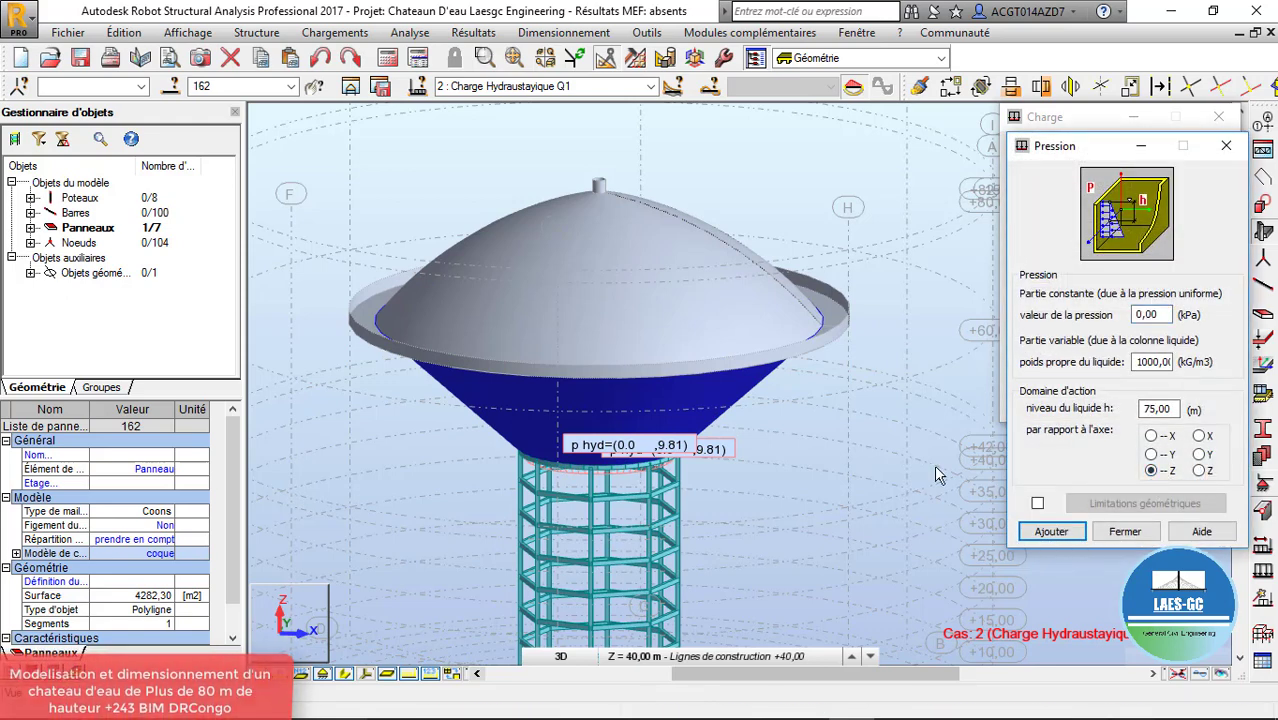
pyautogui.click(352, 87)
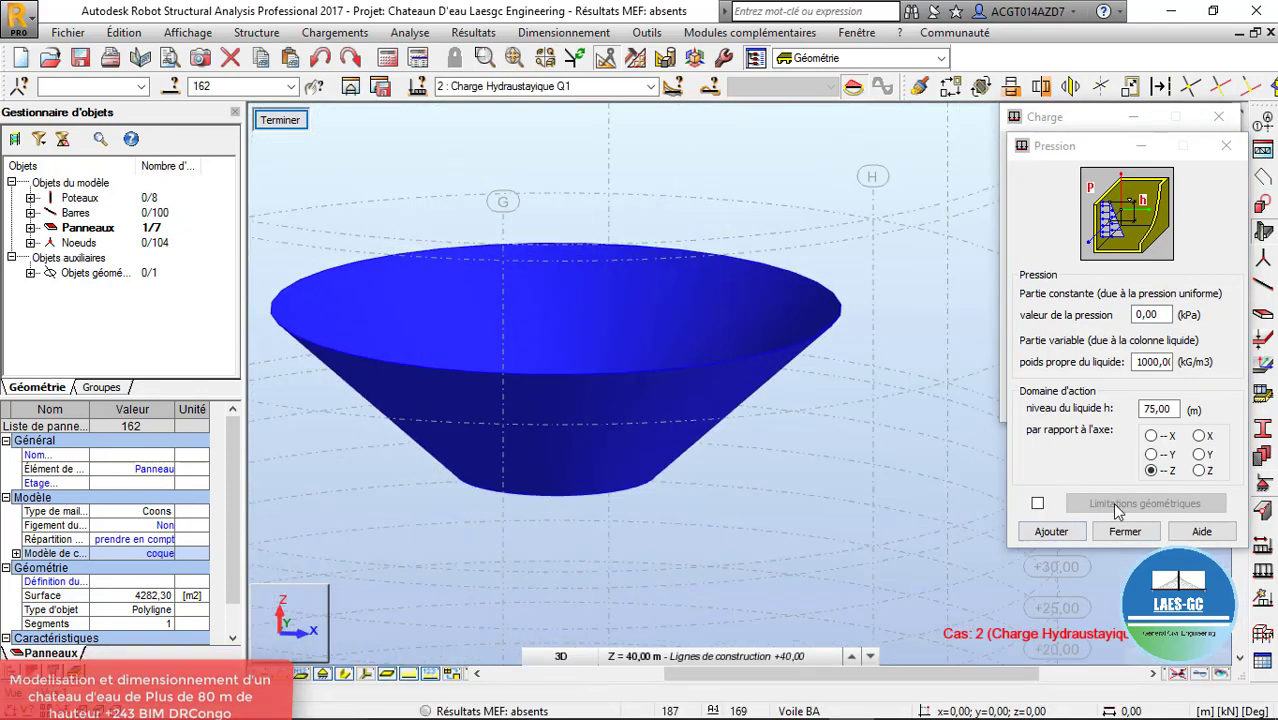
pyautogui.click(1051, 531)
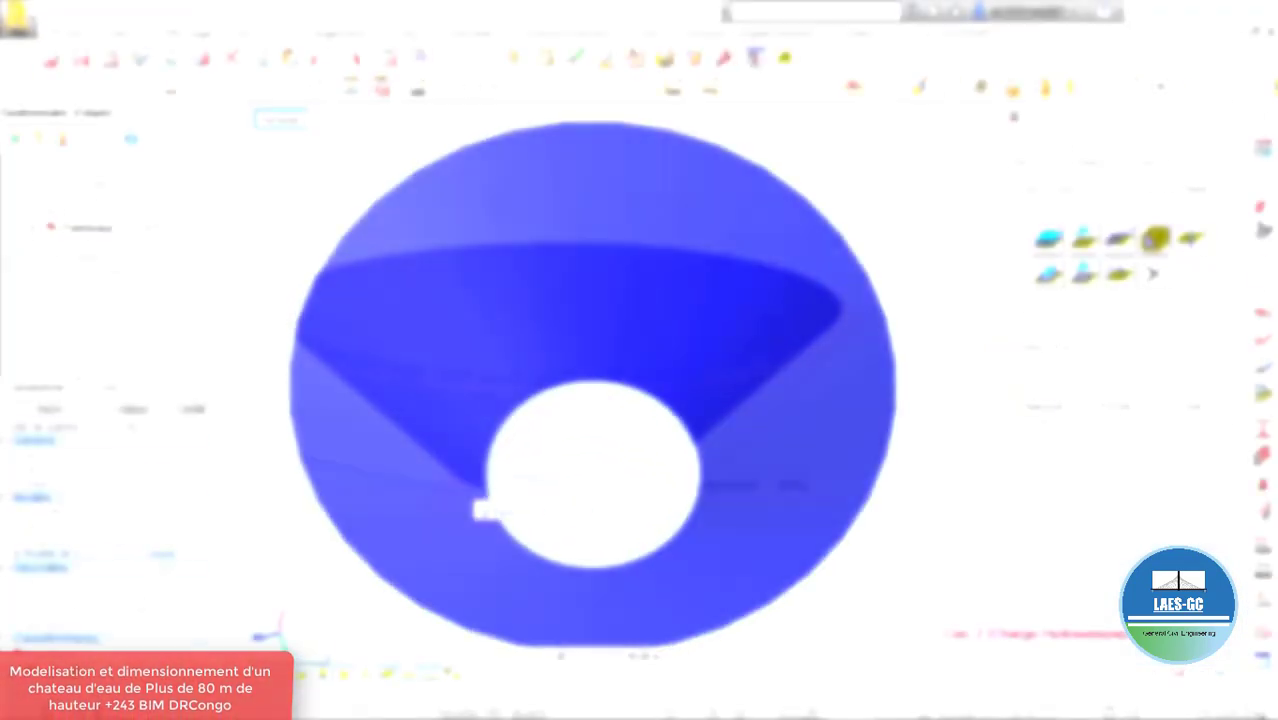
# Check the pressure direction on the cone, redefine the hydrostatic pressure relative to positive Z and reapply it to panel 162
pyautogui.click(1157, 245)
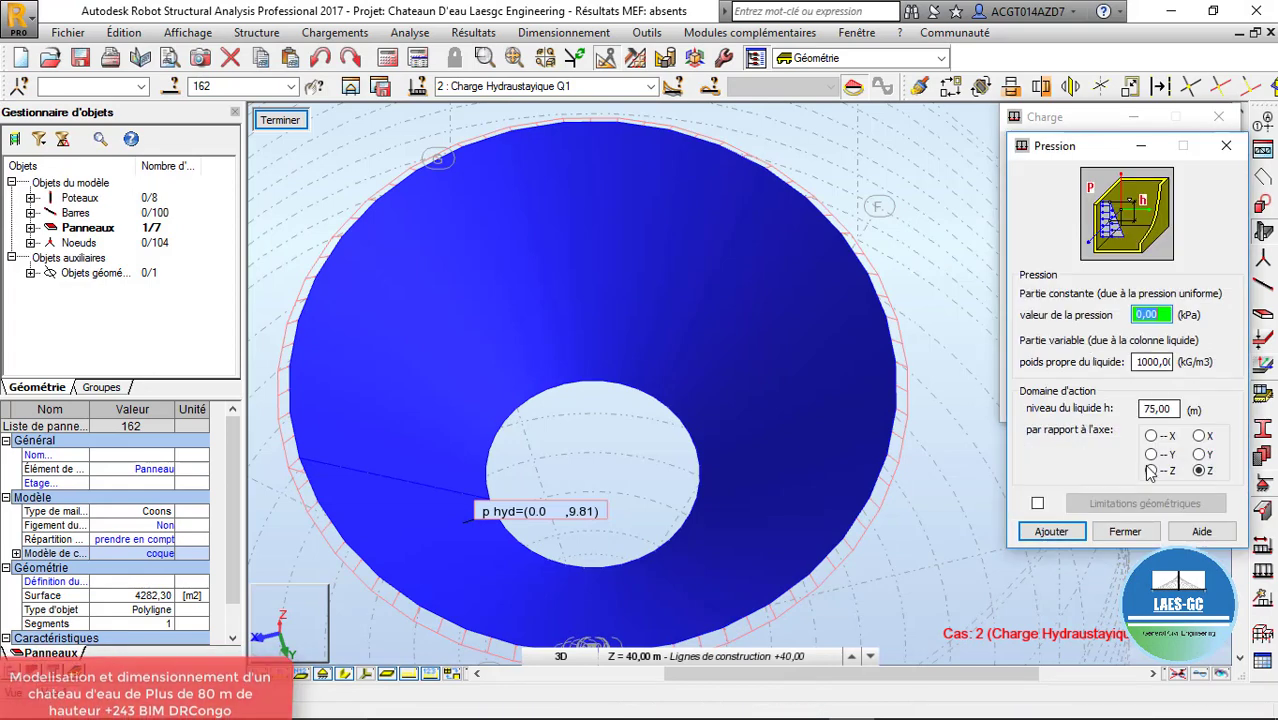
pyautogui.click(1156, 472)
pyautogui.click(1051, 531)
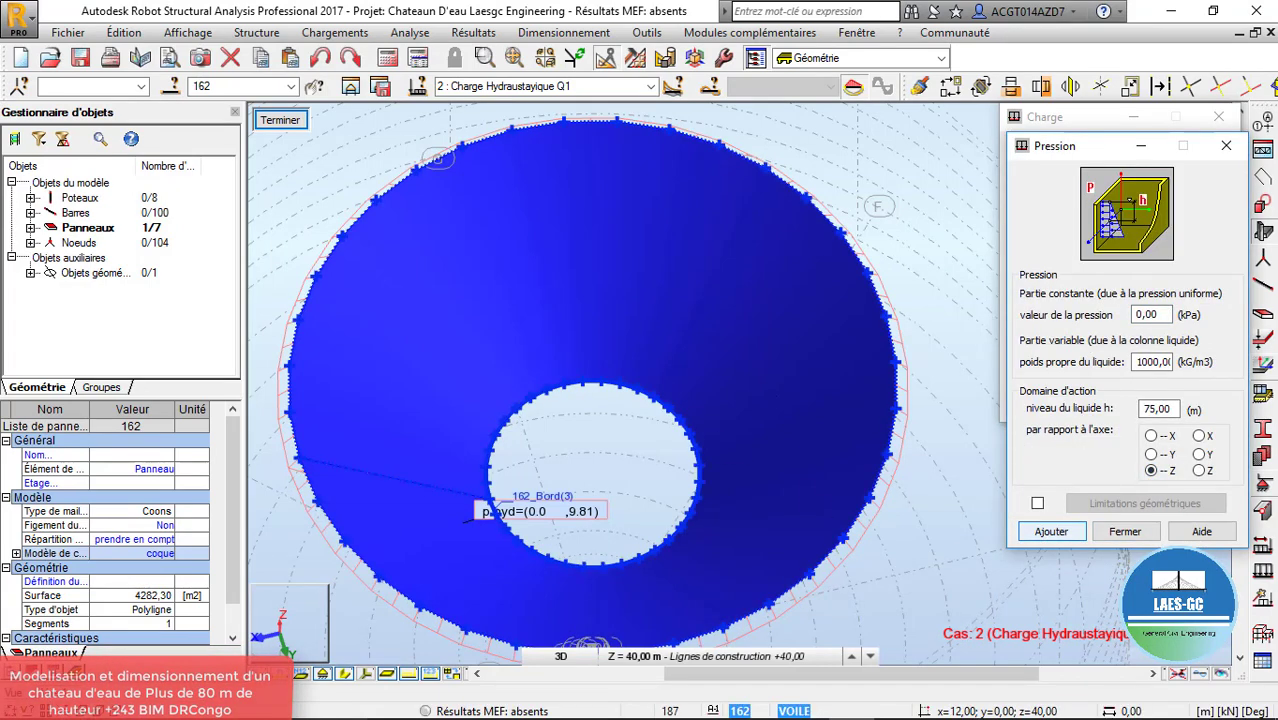
pyautogui.rightClick(788, 248)
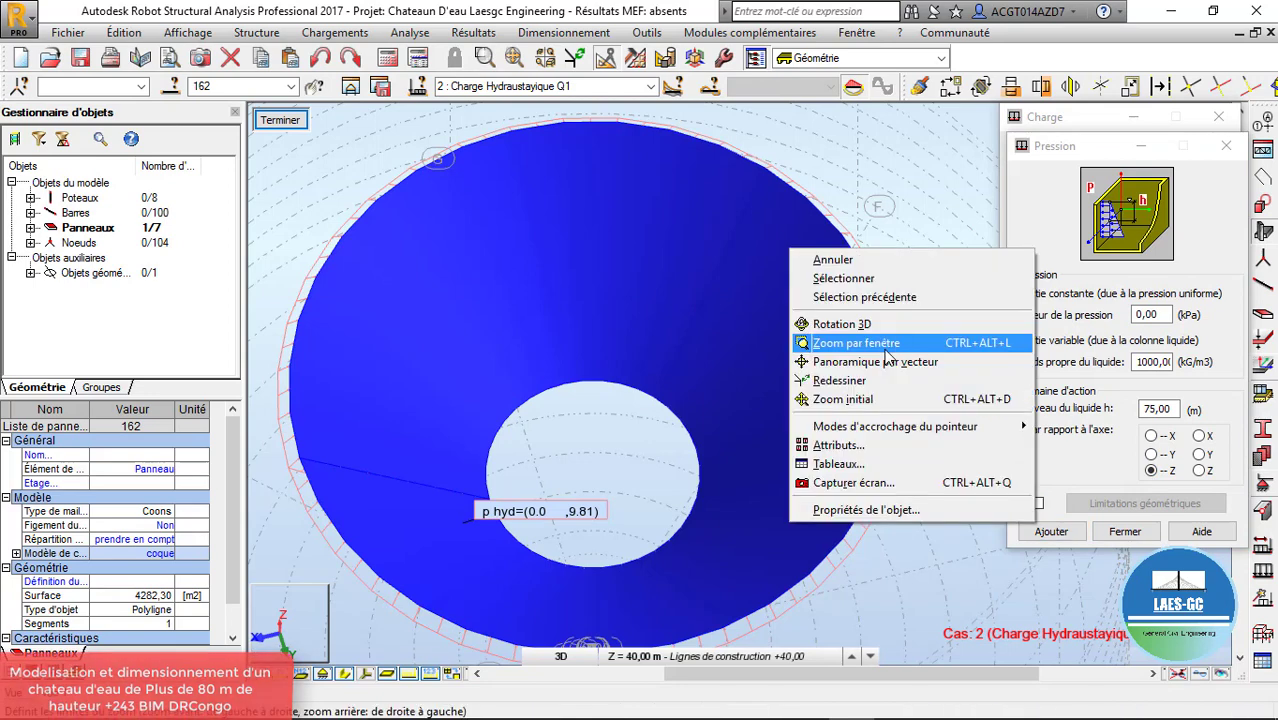
pyautogui.click(887, 323)
pyautogui.moveTo(888, 324); pyautogui.dragTo(895, 310)
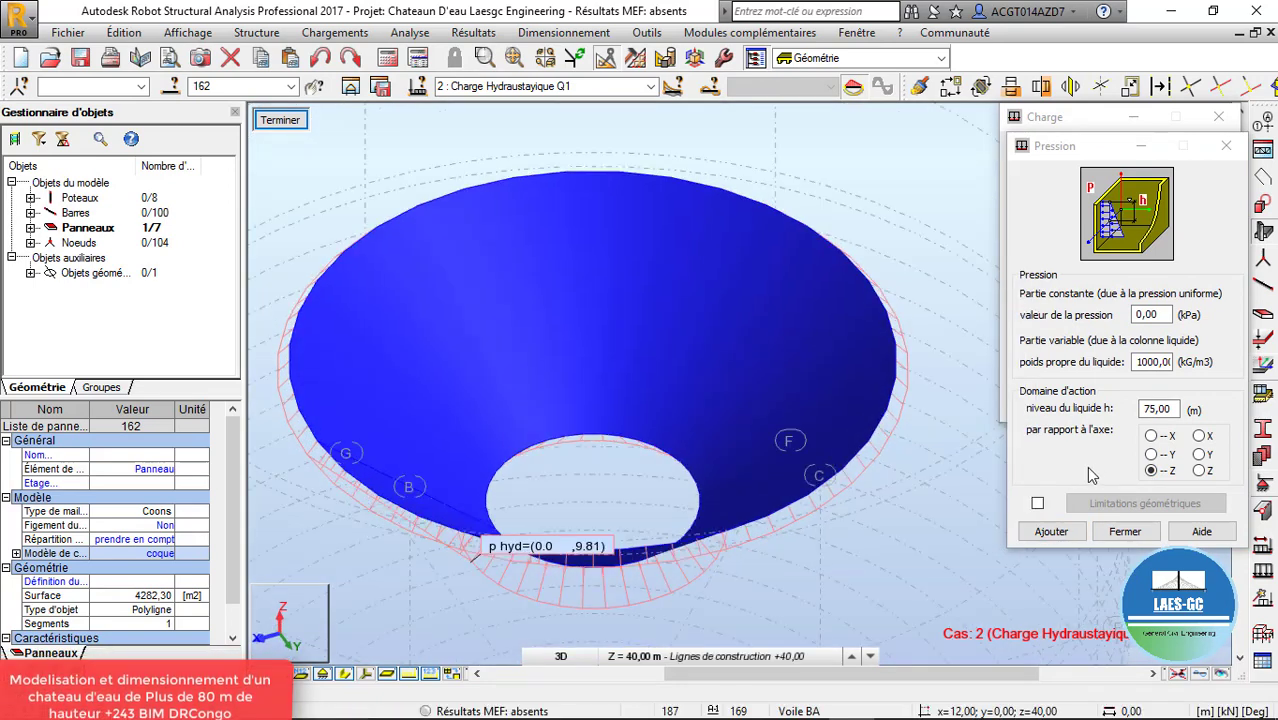
pyautogui.click(1200, 472)
pyautogui.click(1050, 536)
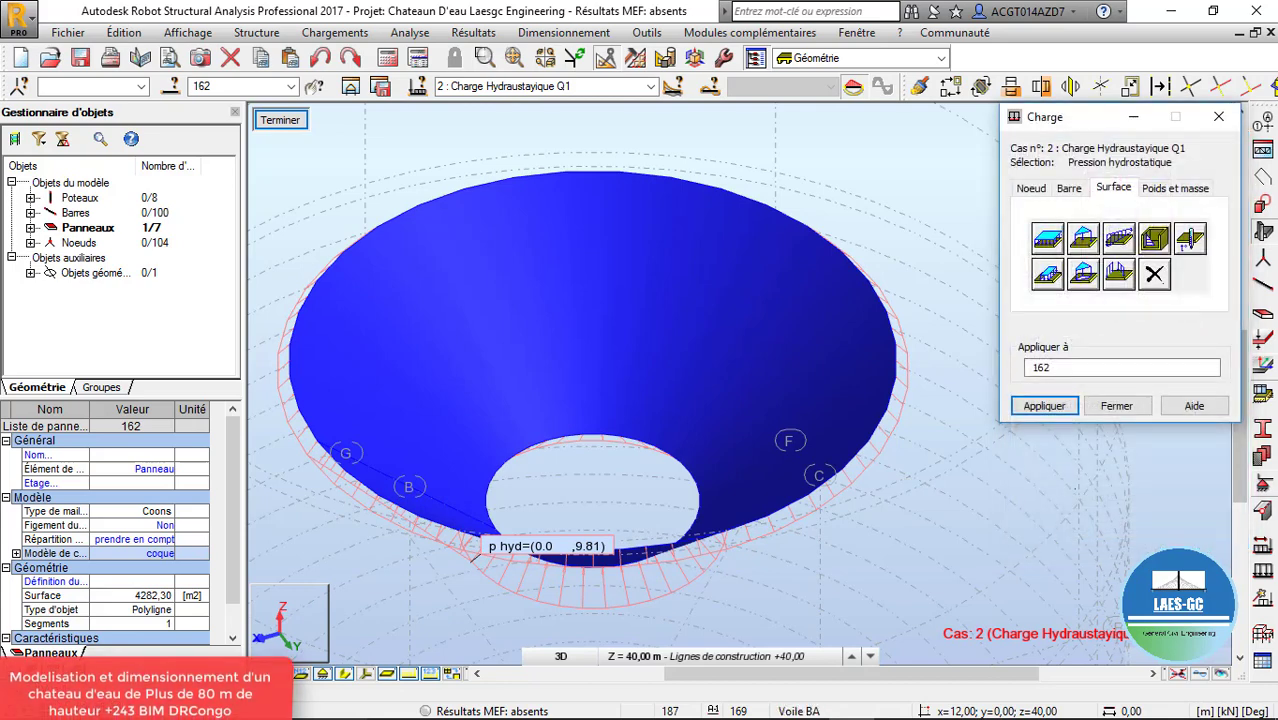
pyautogui.click(1058, 412)
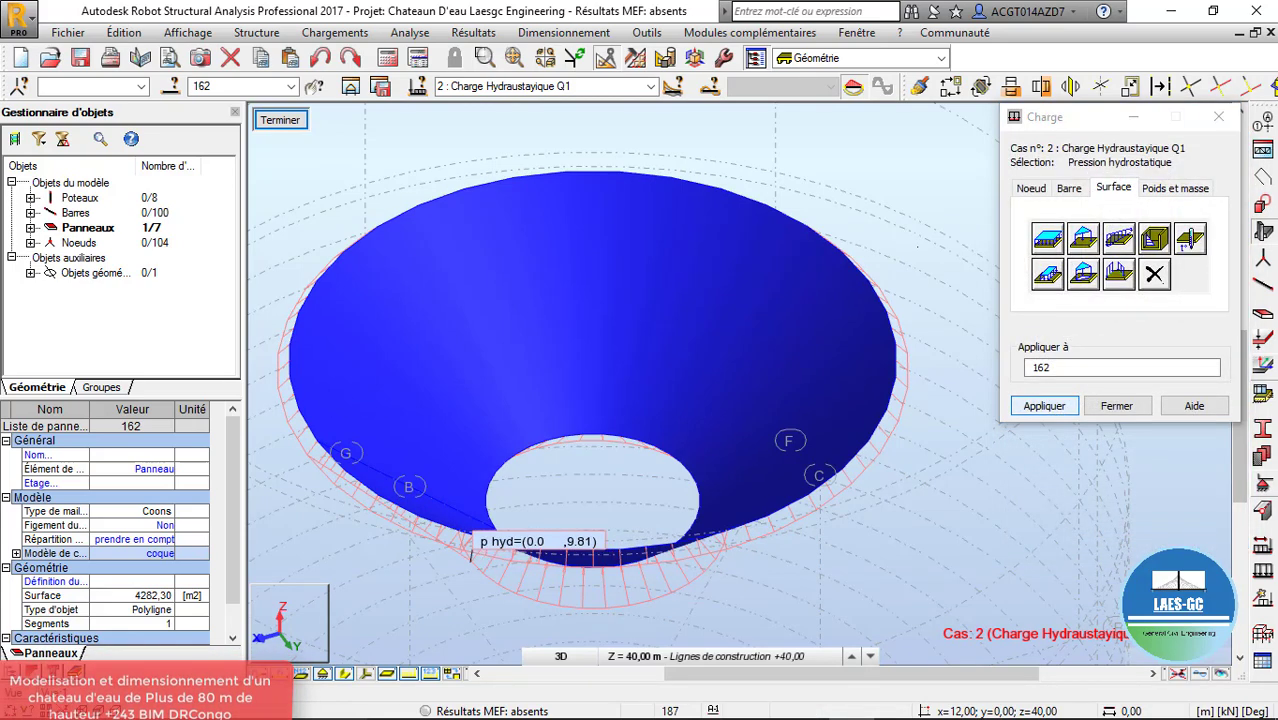
# Inspect the hydrostatic pressure on the isolated cone, close the load definition and return to the full water tower model
pyautogui.rightClick(799, 246)
pyautogui.click(890, 326)
pyautogui.moveTo(890, 326); pyautogui.dragTo(653, 381)
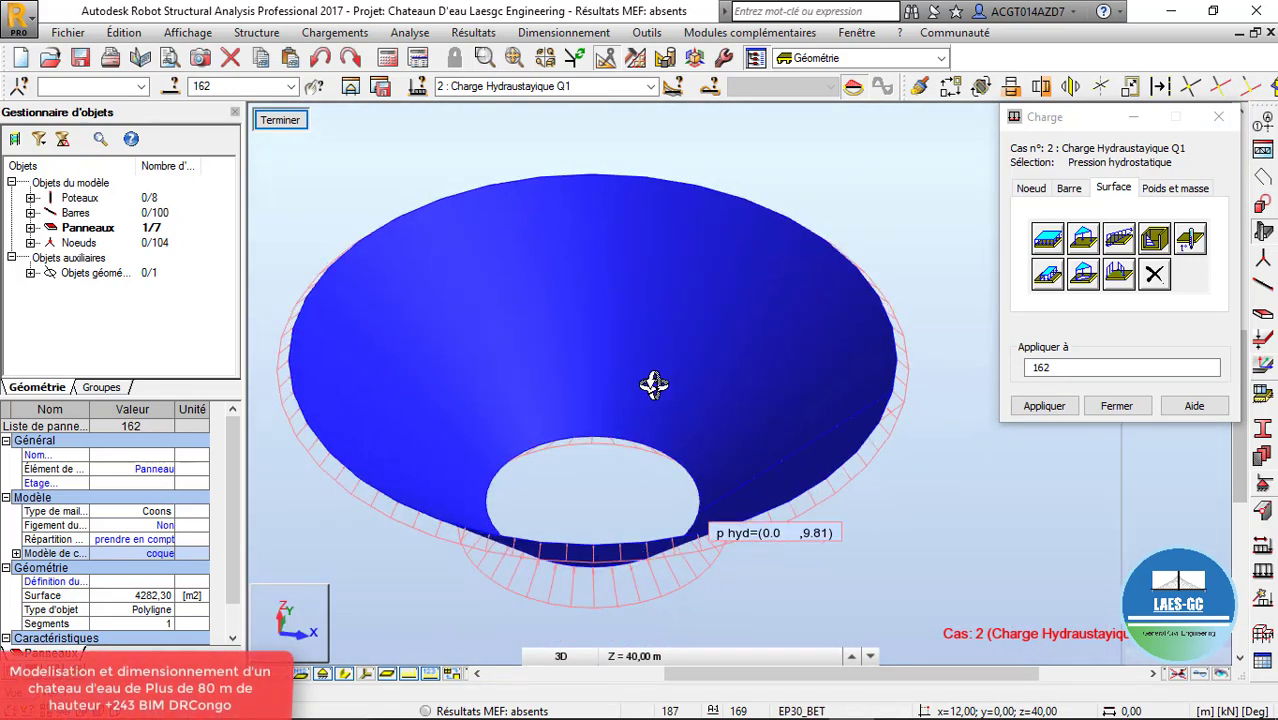
pyautogui.click(1219, 117)
pyautogui.click(280, 119)
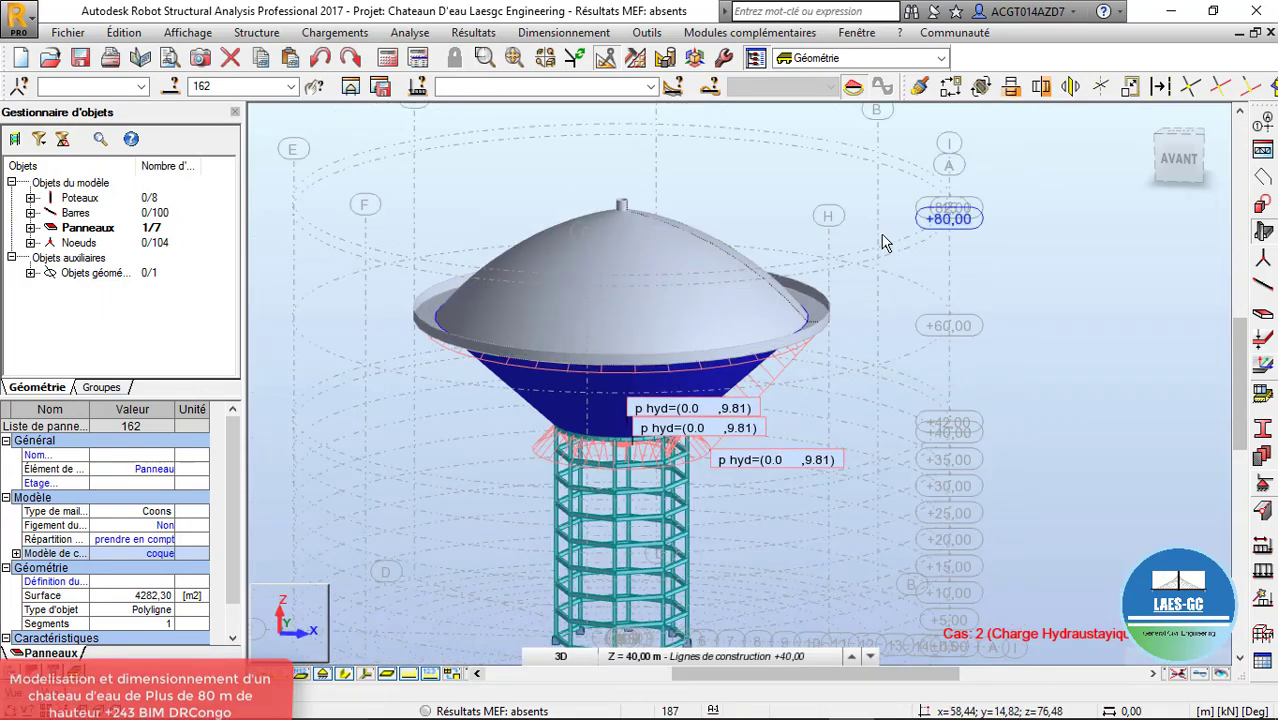
# Display the maintenance loads of case 4, then switch back to the hydrostatic load case 2
pyautogui.click(650, 87)
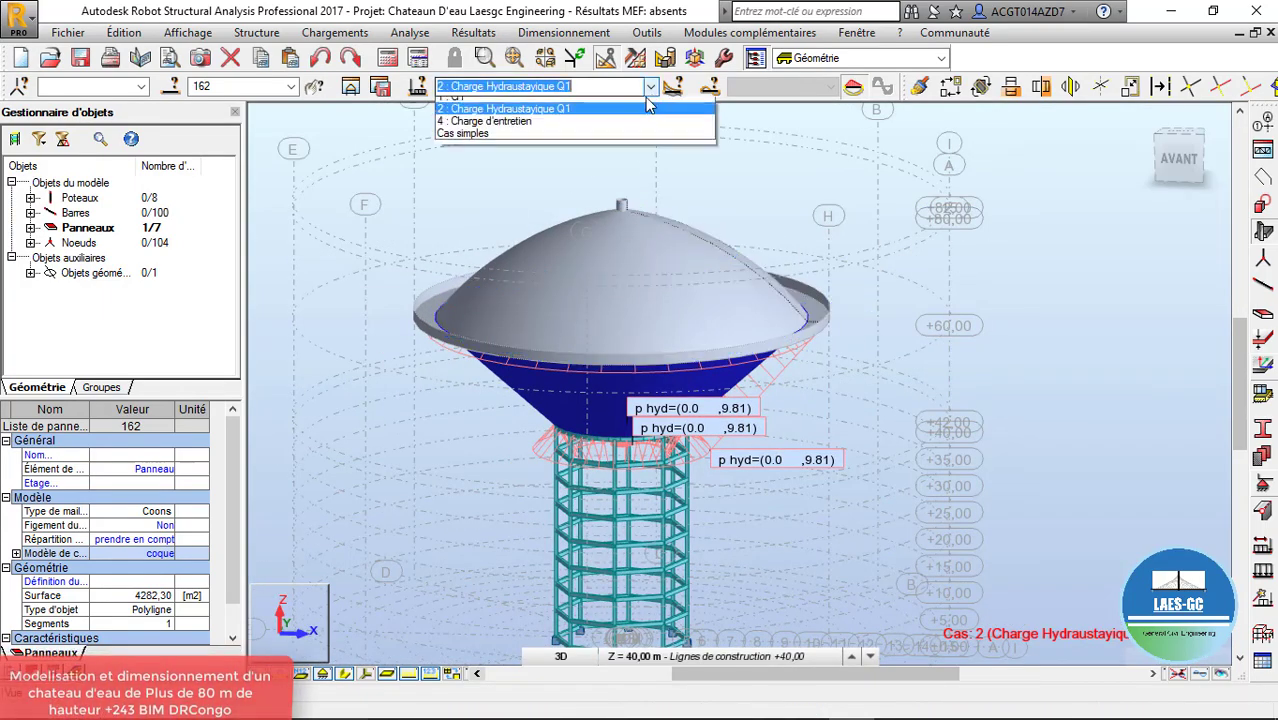
pyautogui.click(527, 131)
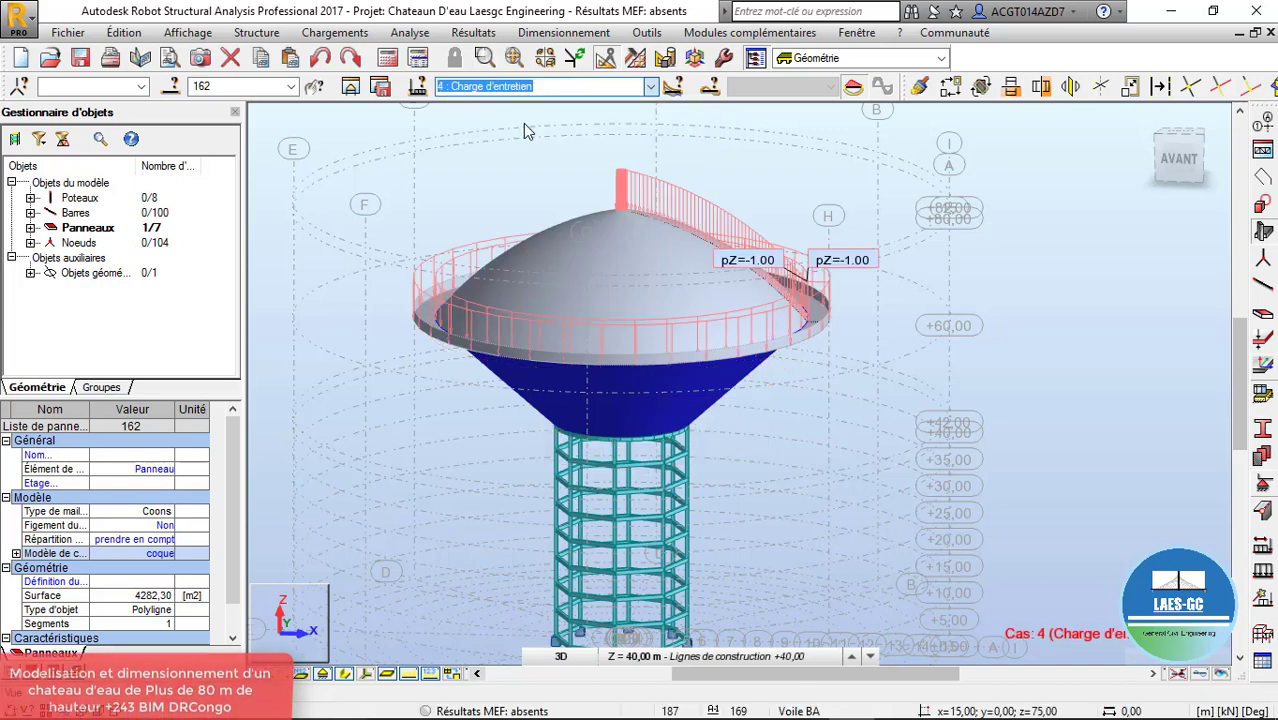
pyautogui.click(658, 88)
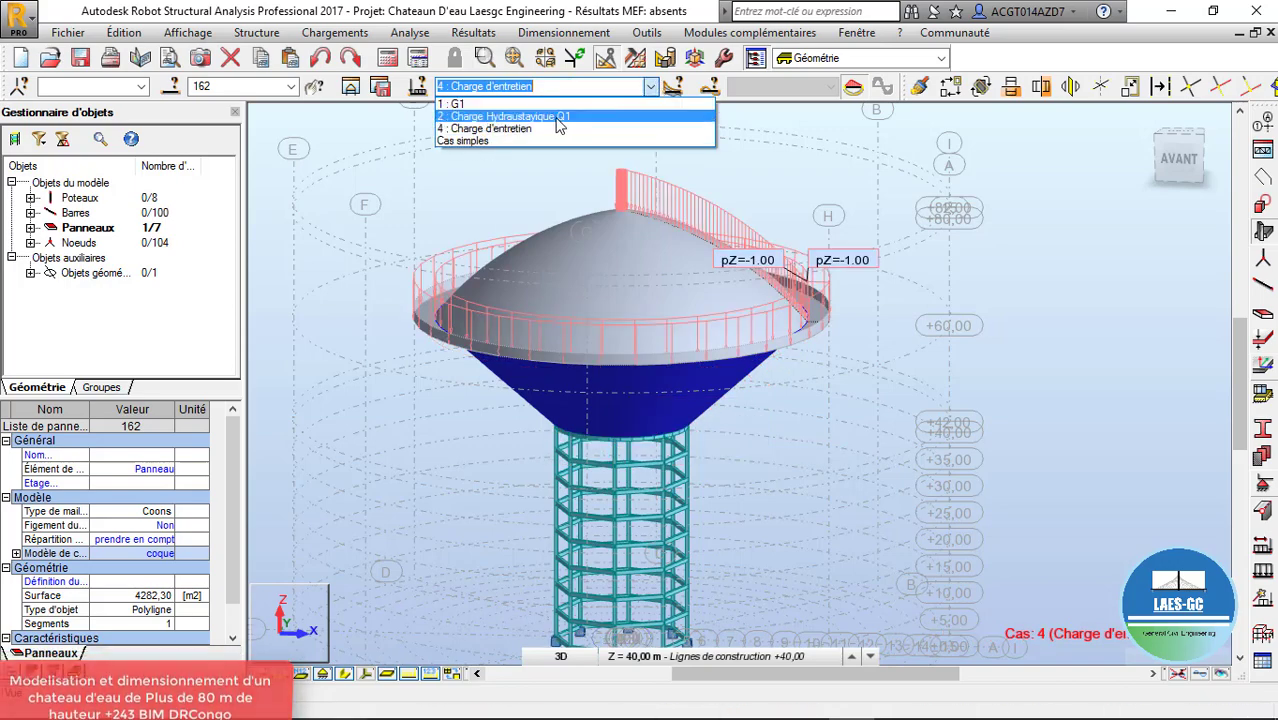
pyautogui.click(558, 119)
pyautogui.scroll(-4, 758, 219)
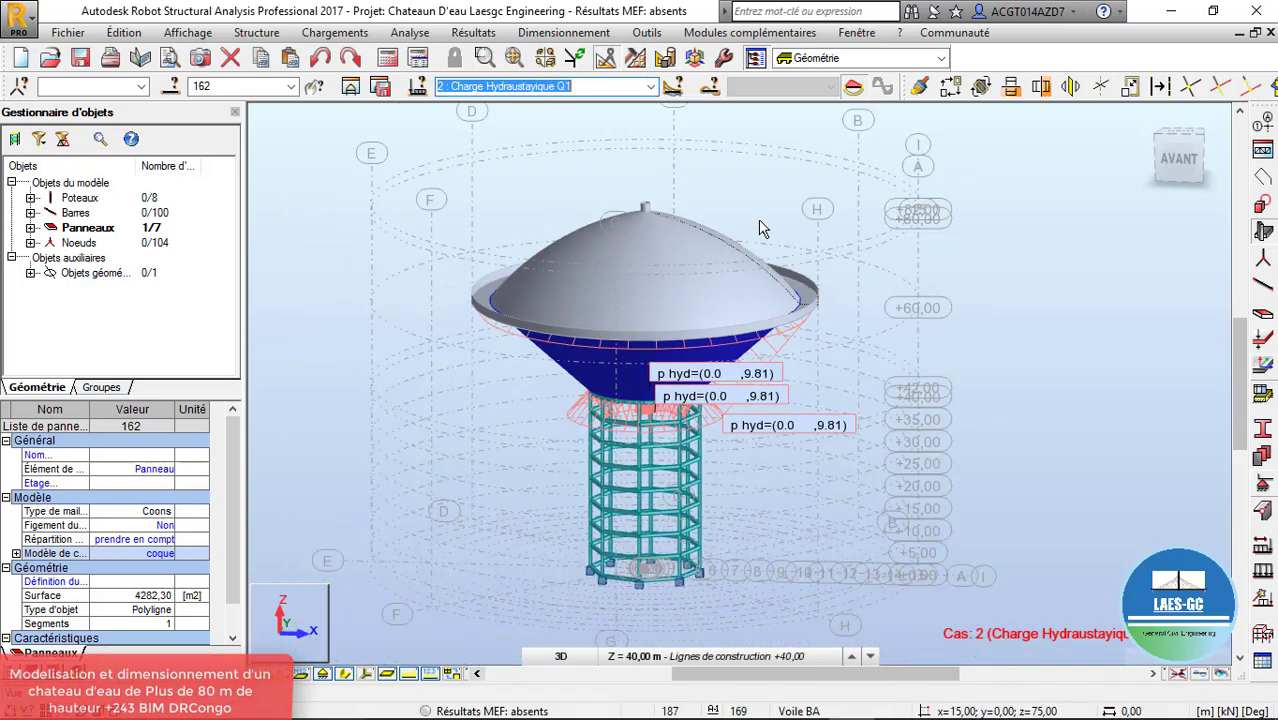
# Examine the hydrostatic loads on the full water tower from above and from the side
pyautogui.rightClick(894, 254)
pyautogui.click(941, 328)
pyautogui.moveTo(511, 445); pyautogui.dragTo(804, 295)
pyautogui.scroll(2, 645, 337)
pyautogui.scroll(2, 657, 311)
pyautogui.scroll(1, 657, 311)
pyautogui.scroll(-4, 613, 272)
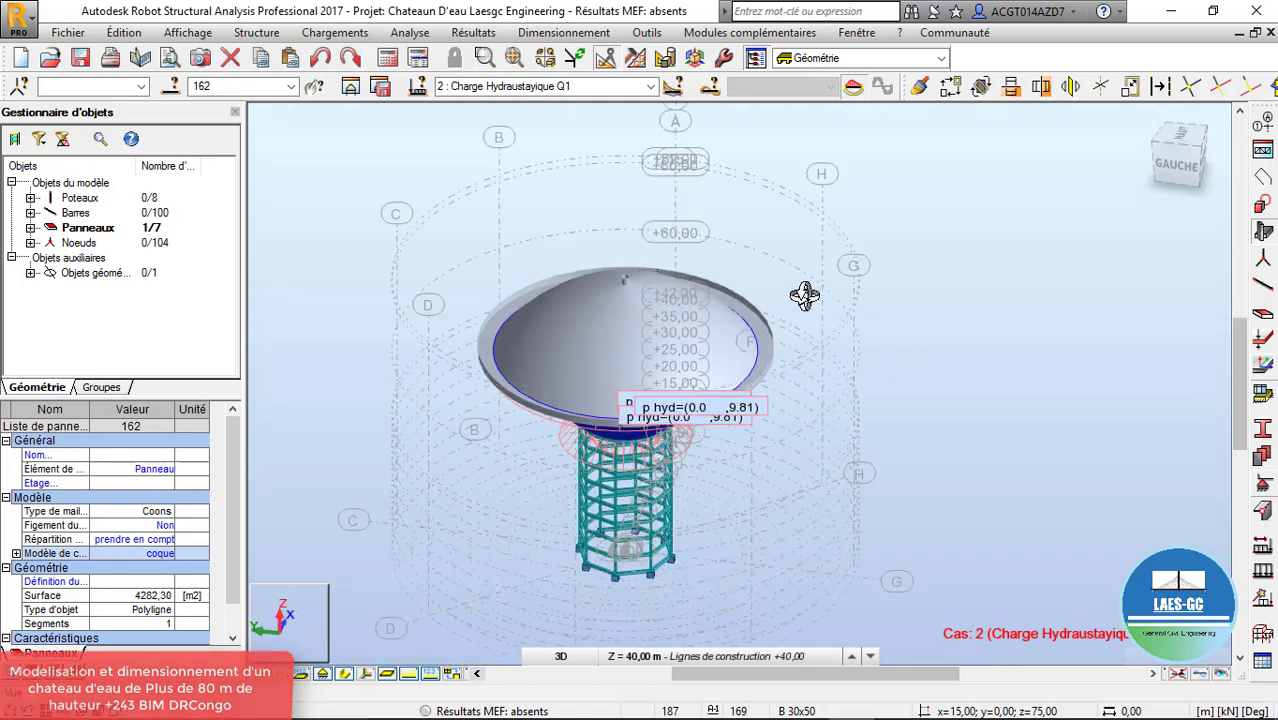
pyautogui.rightClick(692, 291)
pyautogui.click(765, 321)
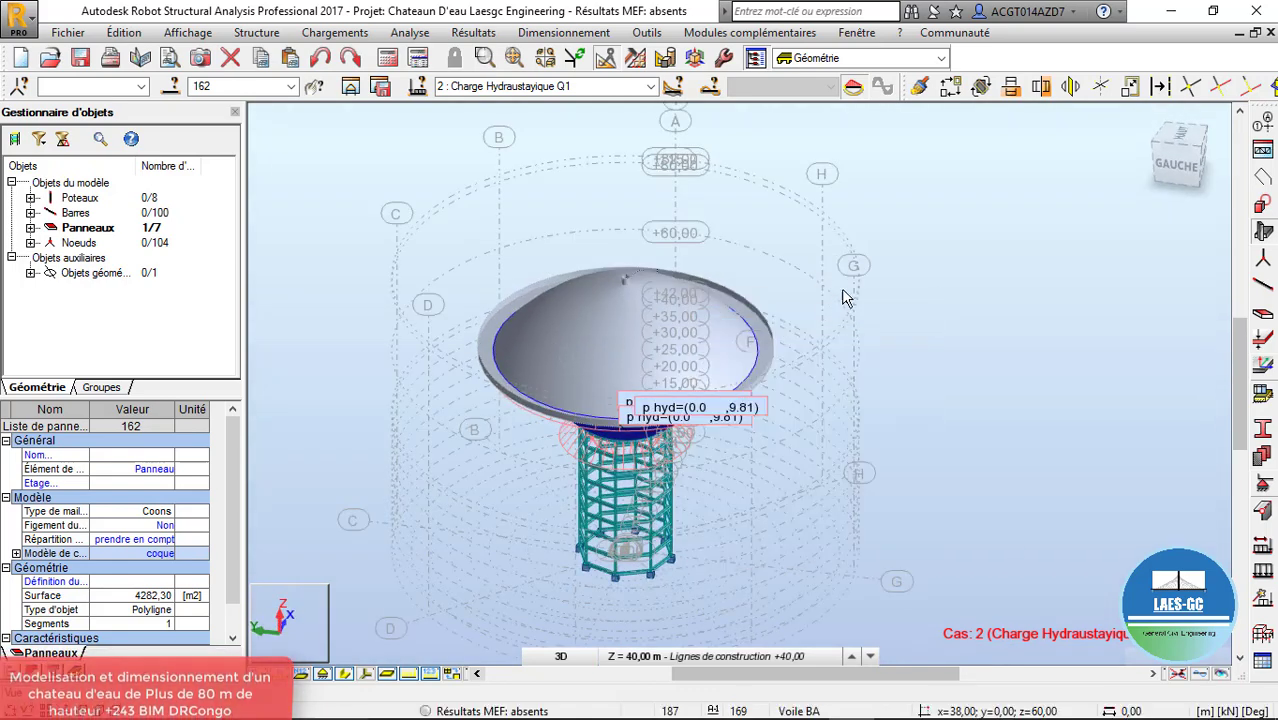
pyautogui.rightClick(722, 216)
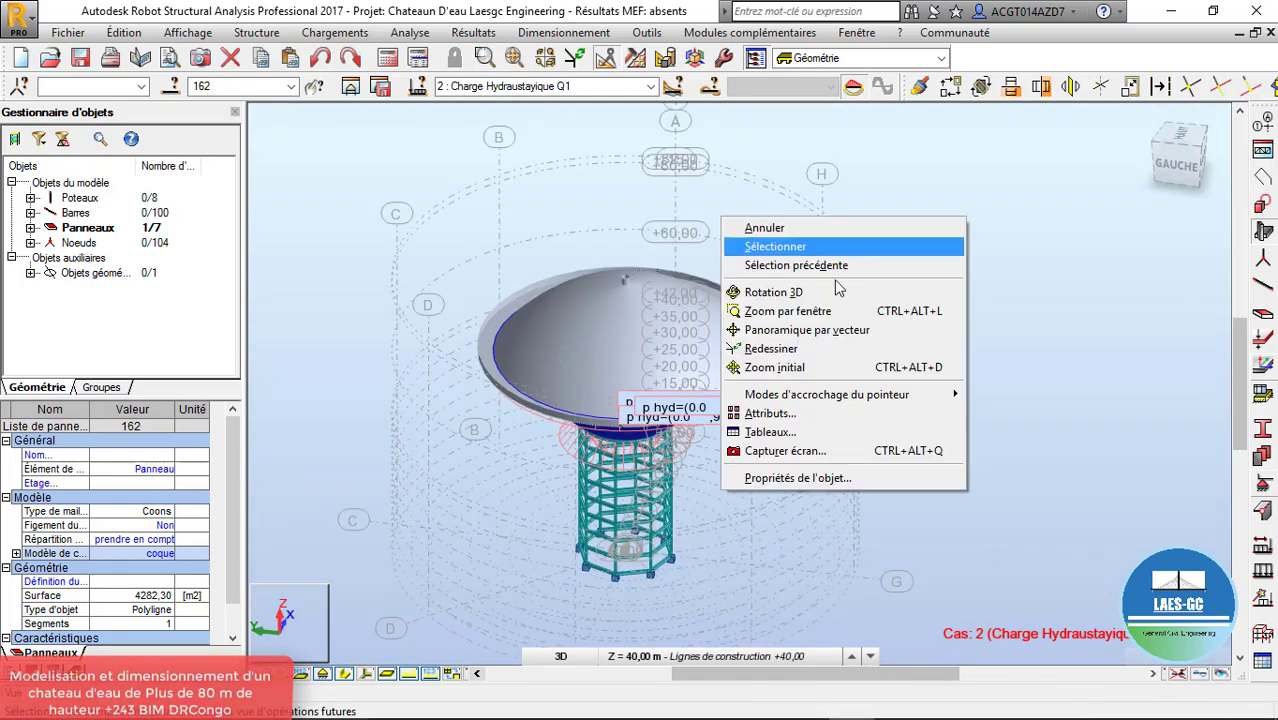
pyautogui.click(822, 291)
pyautogui.moveTo(822, 291); pyautogui.dragTo(776, 281)
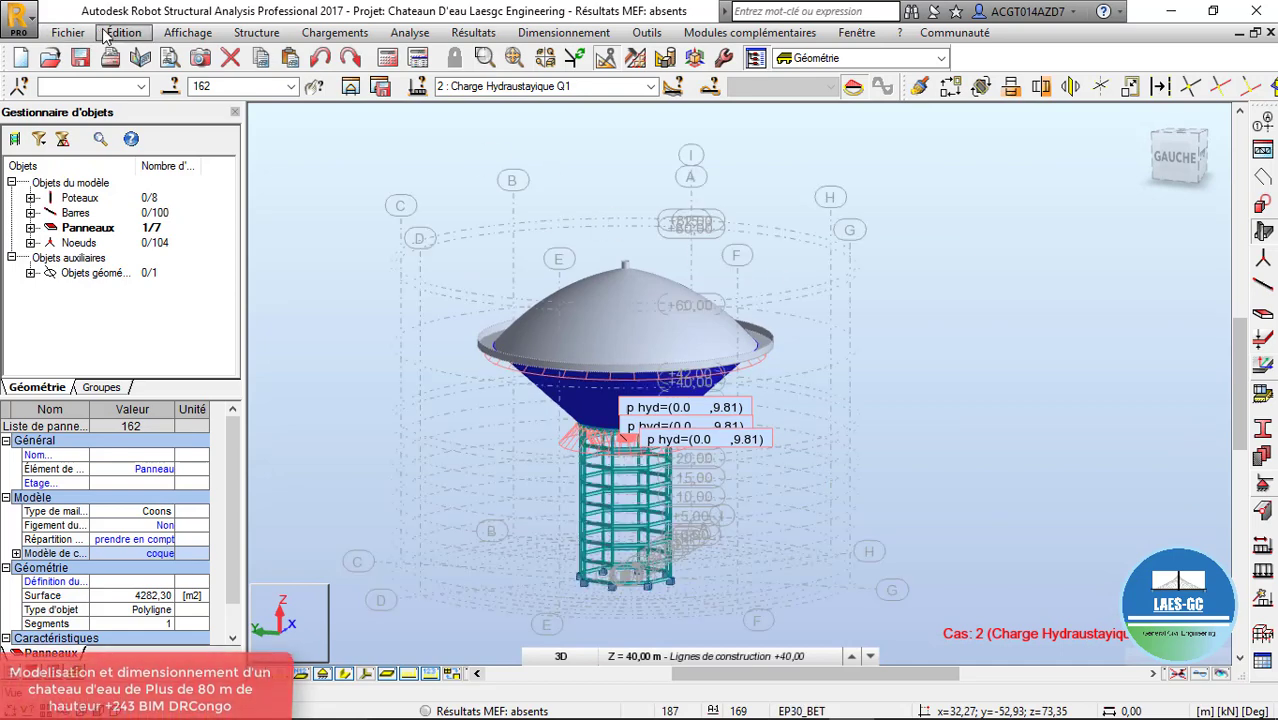
# Open the wind load generation simulation for the water tower
pyautogui.click(334, 32)
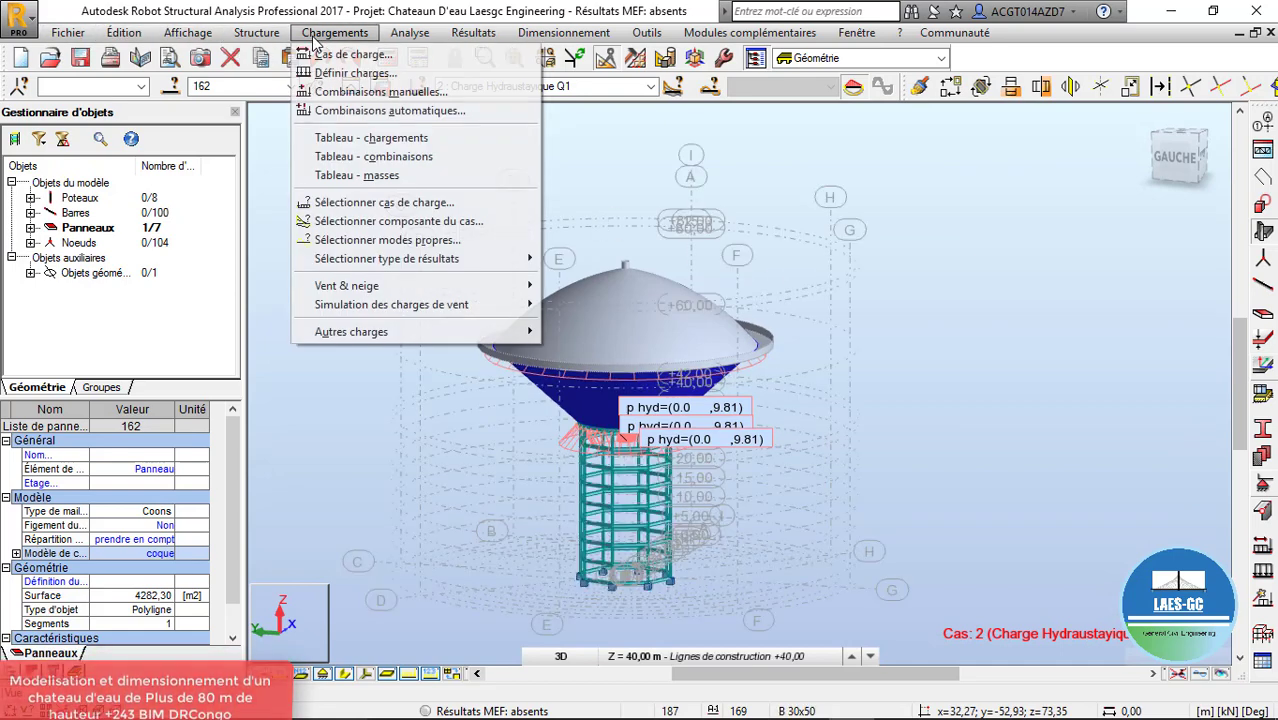
pyautogui.moveTo(479, 297)
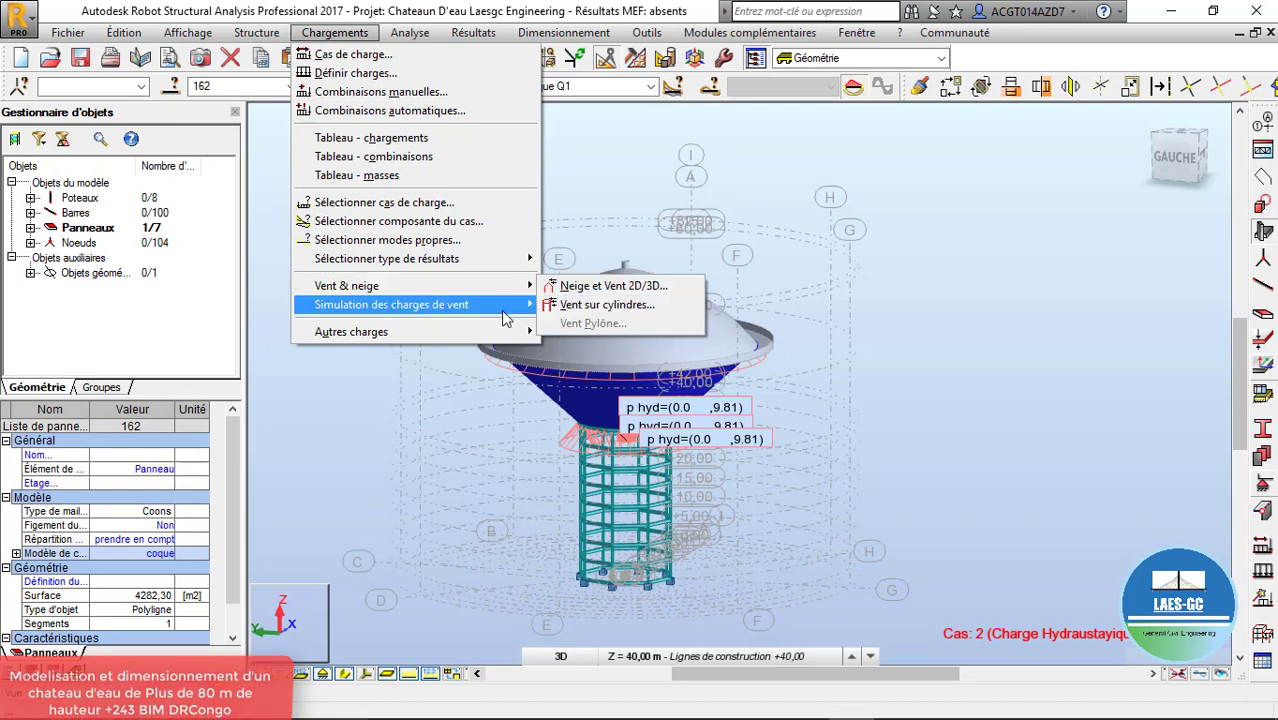
pyautogui.moveTo(505, 320)
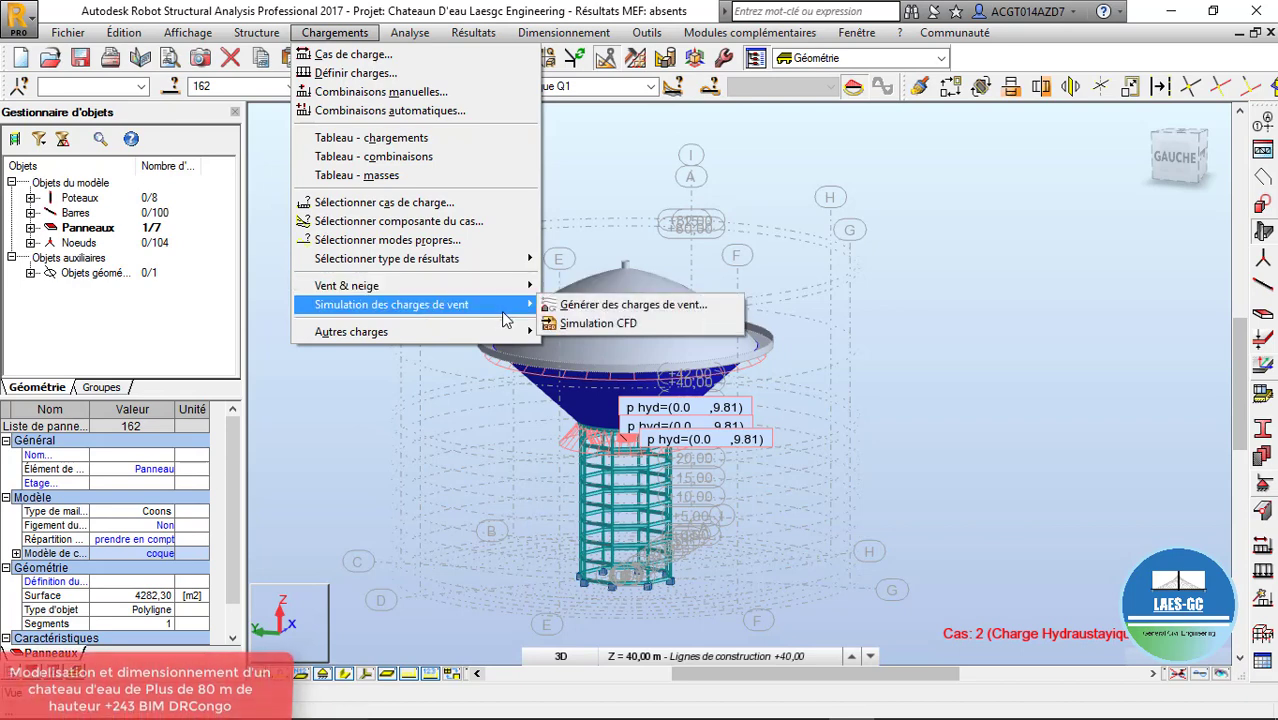
pyautogui.click(603, 312)
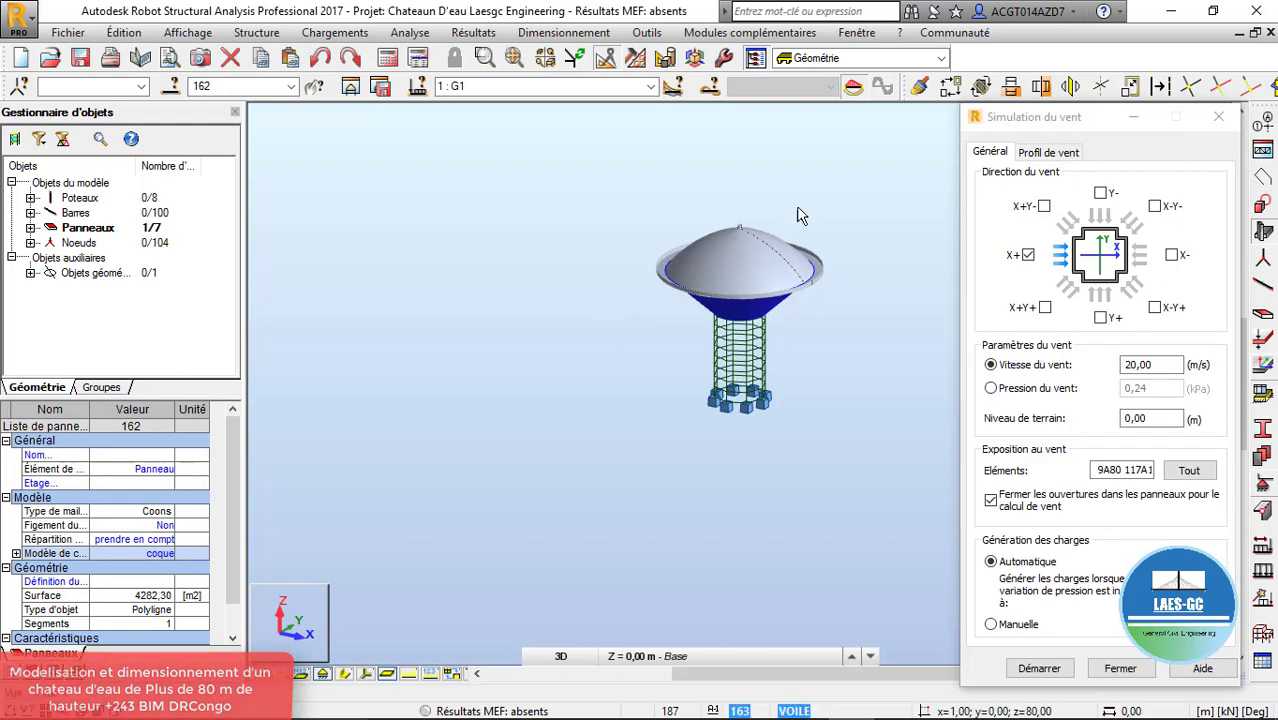
pyautogui.scroll(3, 843, 245)
pyautogui.scroll(-1, 822, 218)
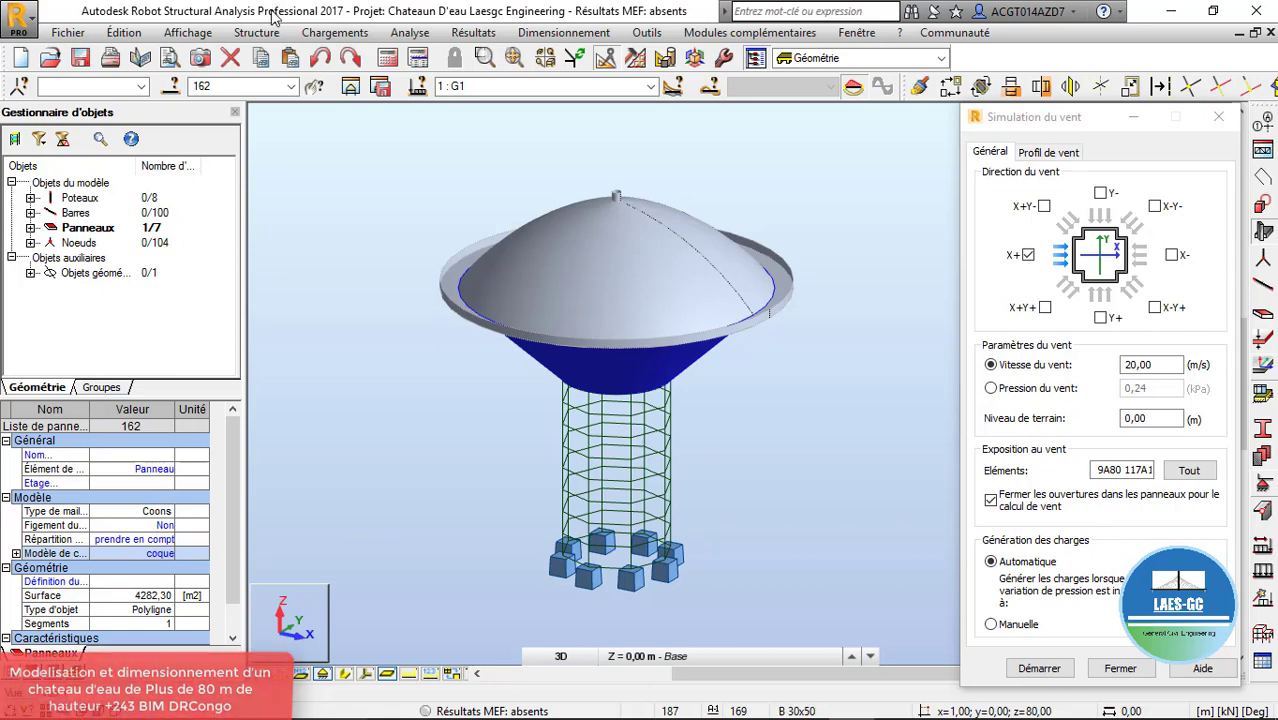
# Check the tower's orientation from above and in 3D, and add the Y+ wind direction to the X+ simulation
pyautogui.click(561, 656)
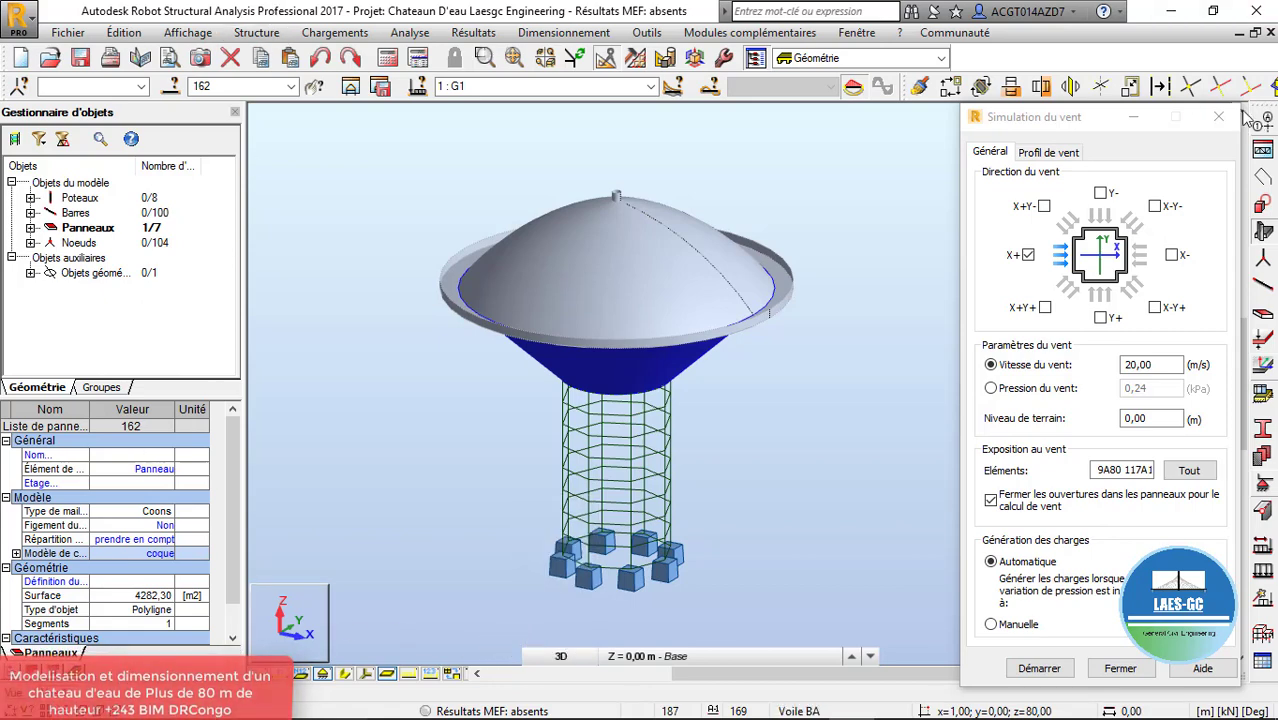
pyautogui.moveTo(1087, 122); pyautogui.dragTo(1101, 285)
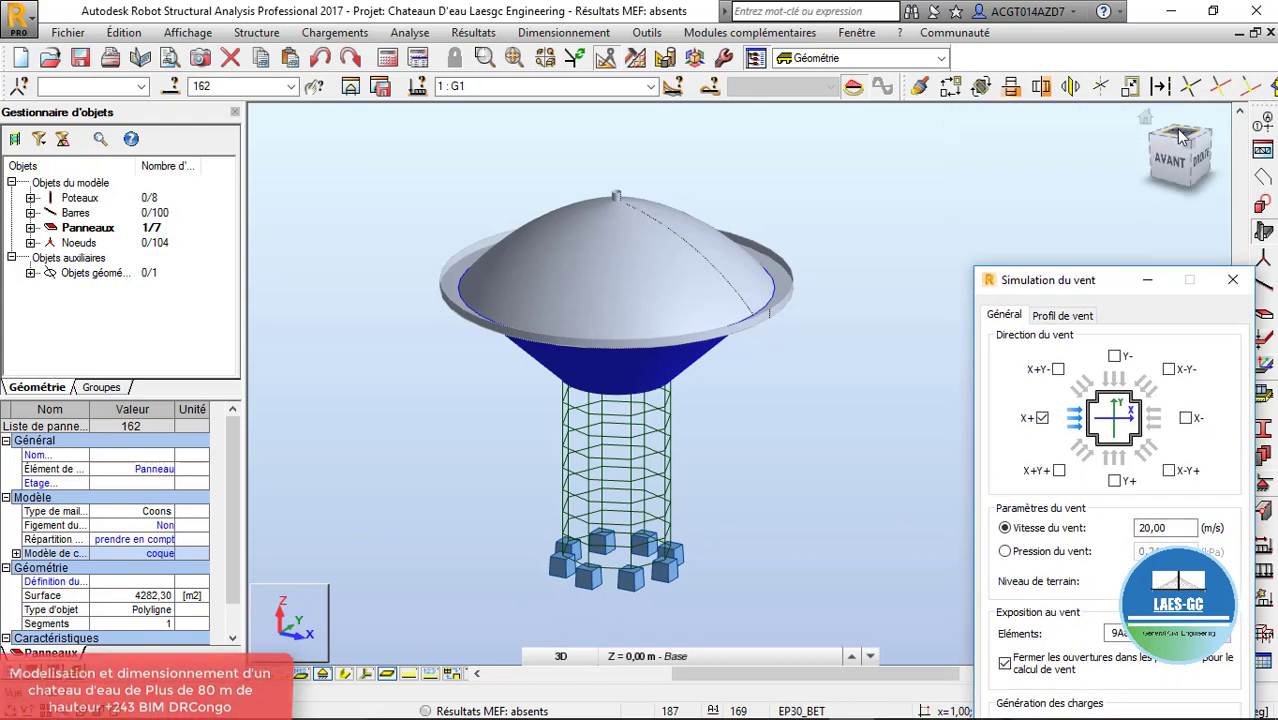
pyautogui.click(1181, 138)
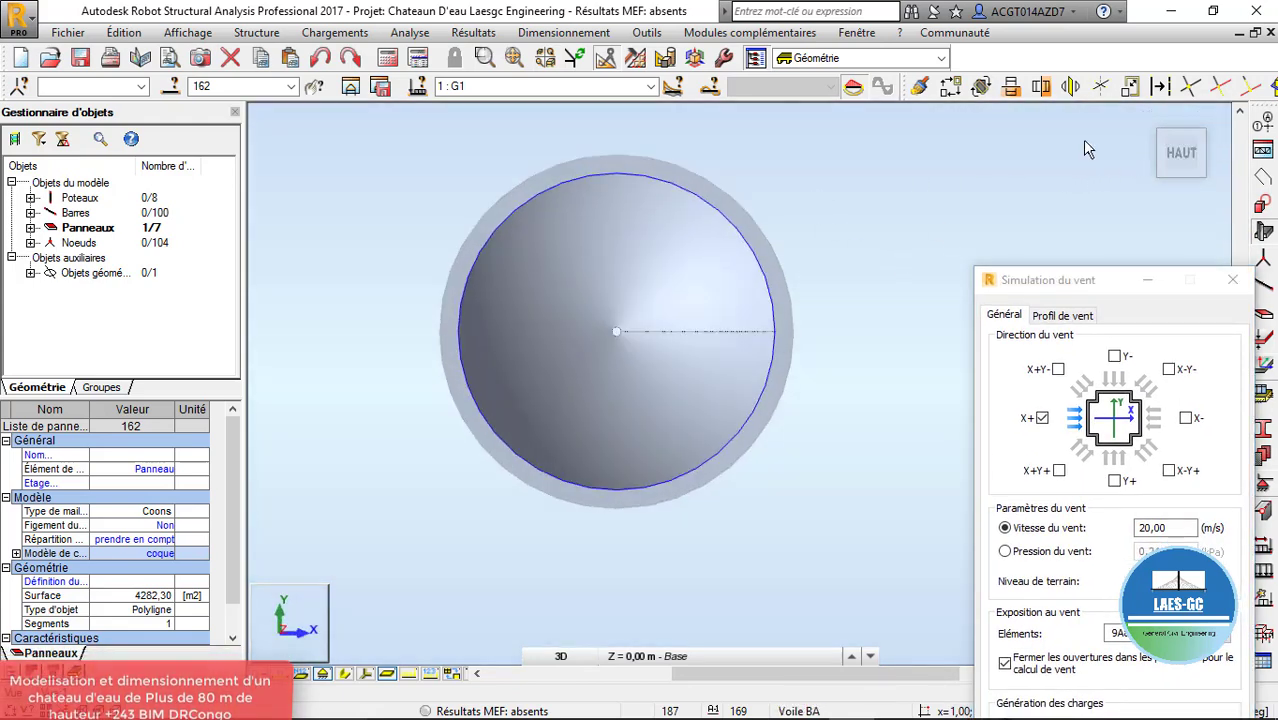
pyautogui.click(1150, 113)
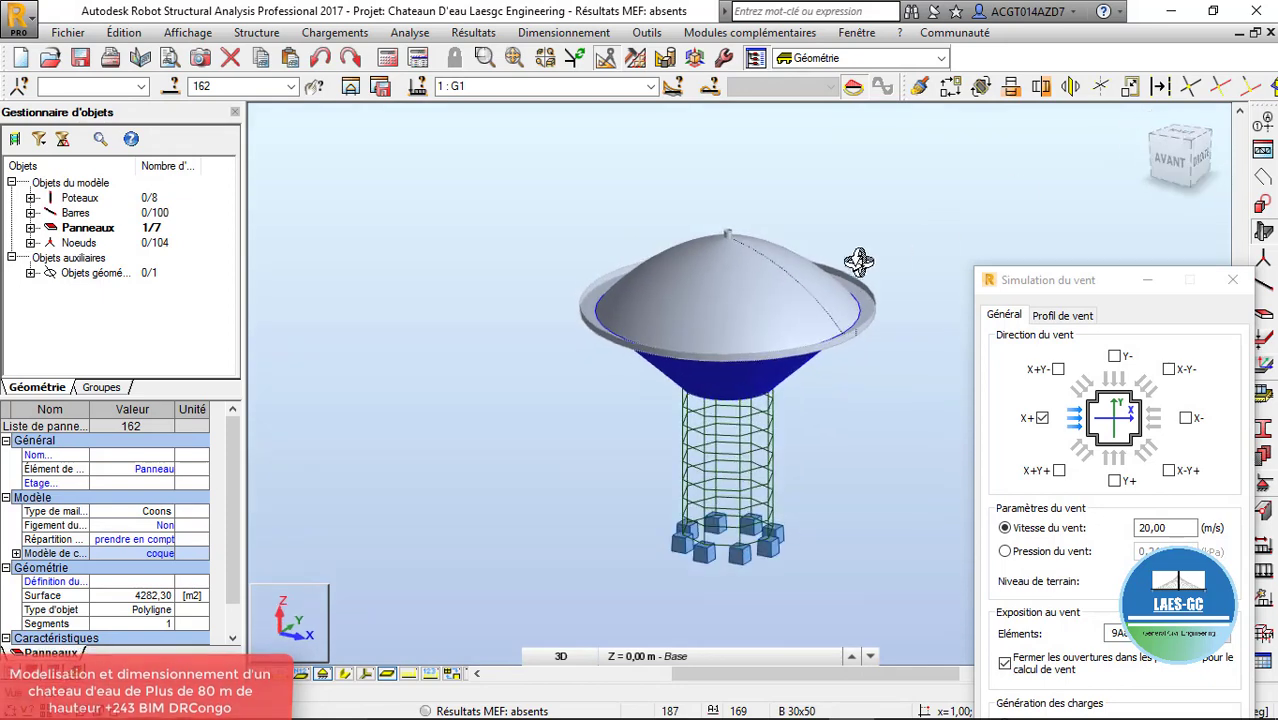
pyautogui.scroll(2, 845, 304)
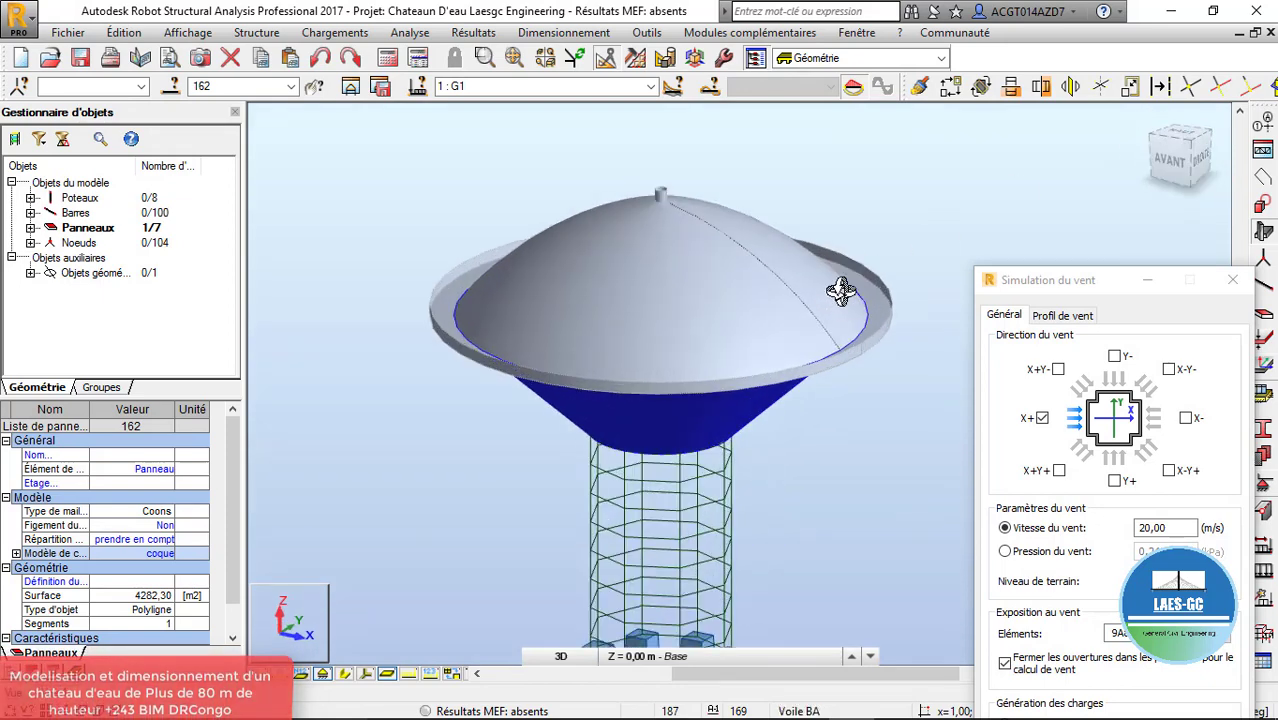
pyautogui.scroll(-2, 465, 203)
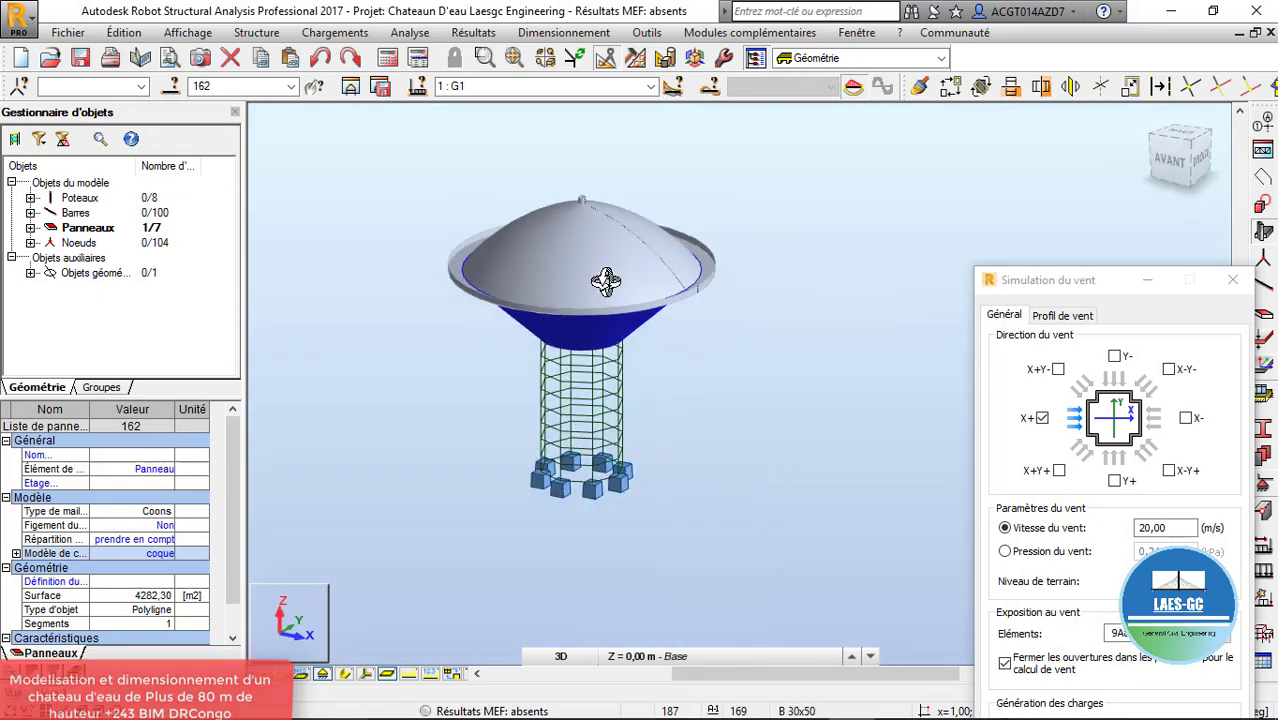
pyautogui.scroll(1, 605, 281)
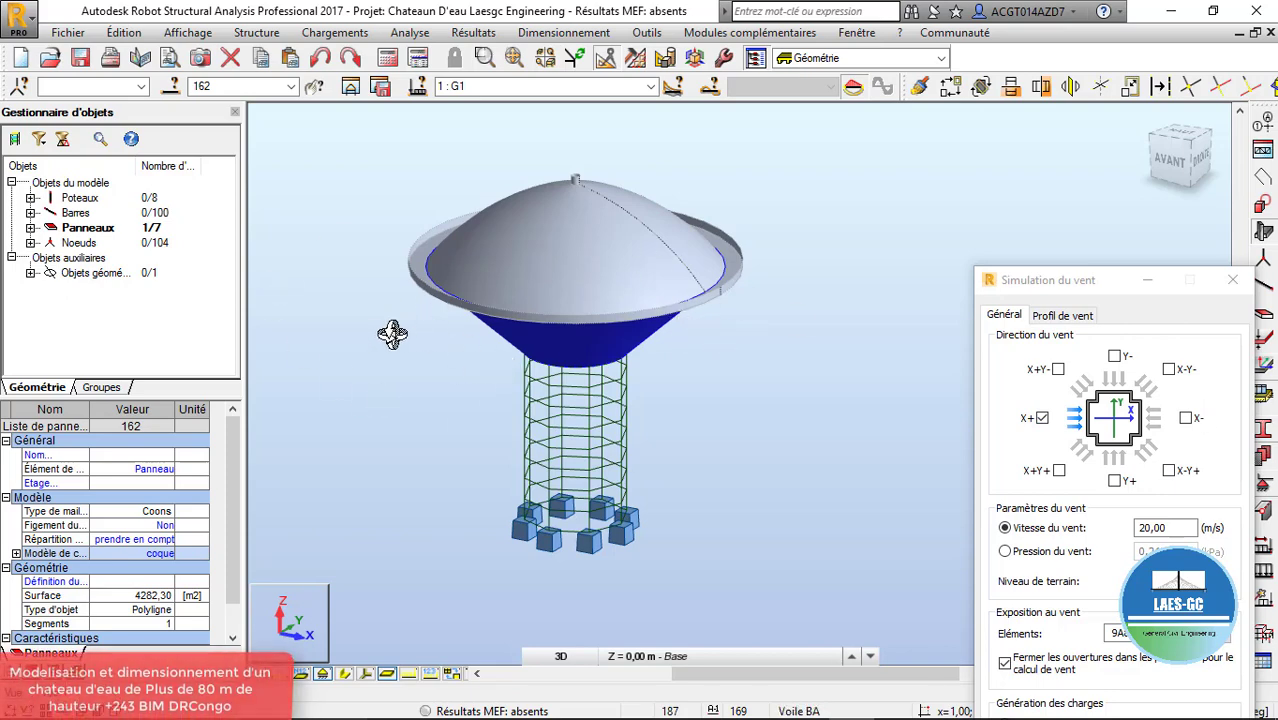
pyautogui.click(1118, 484)
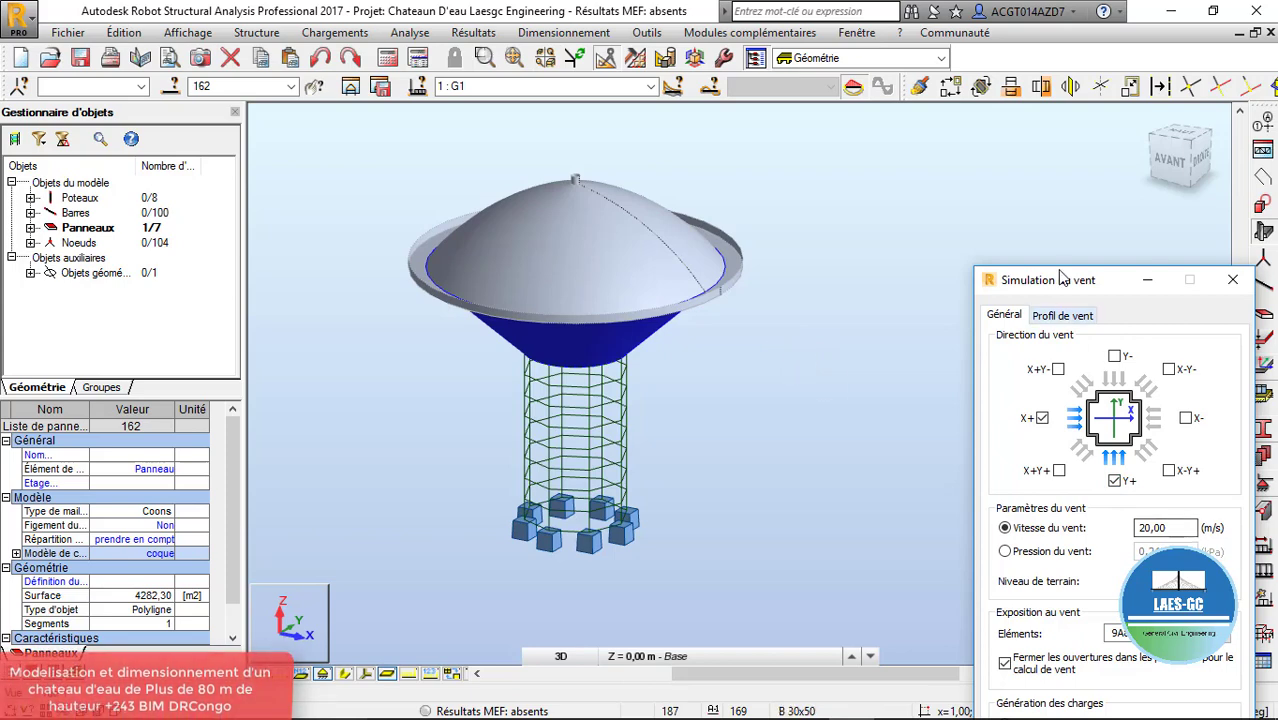
pyautogui.moveTo(1066, 281); pyautogui.dragTo(1038, 119)
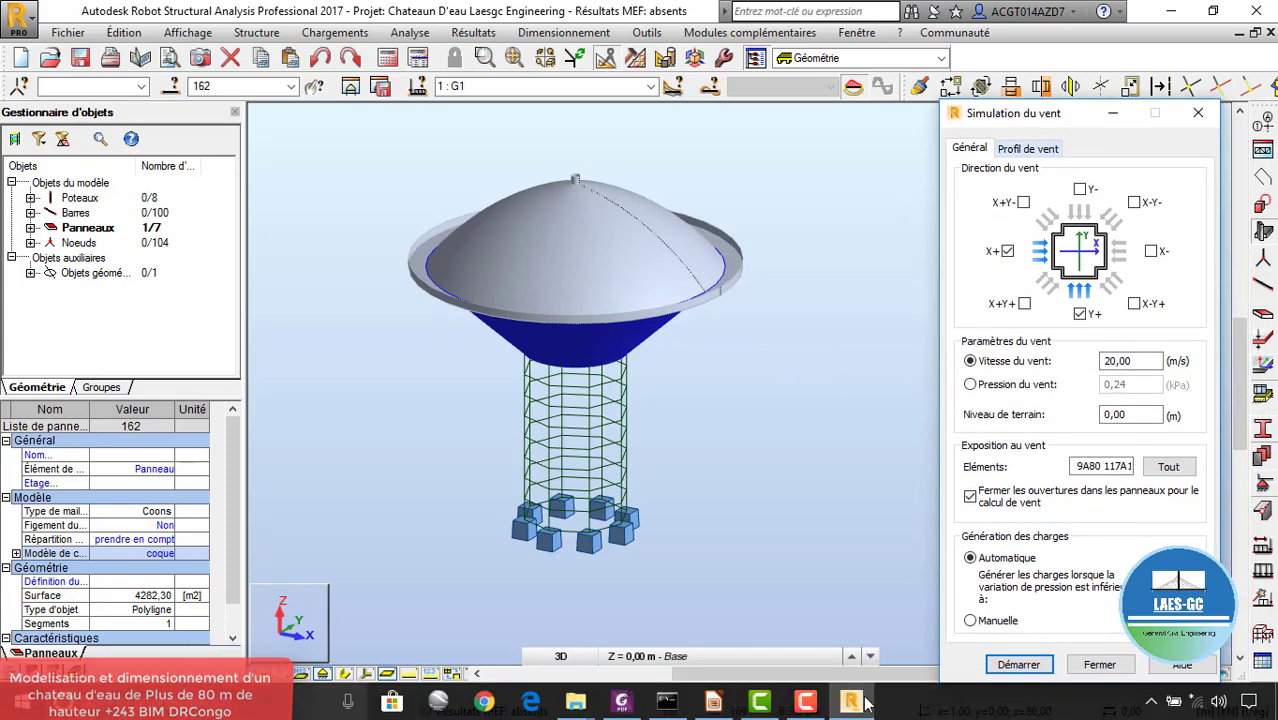
pyautogui.click(818, 706)
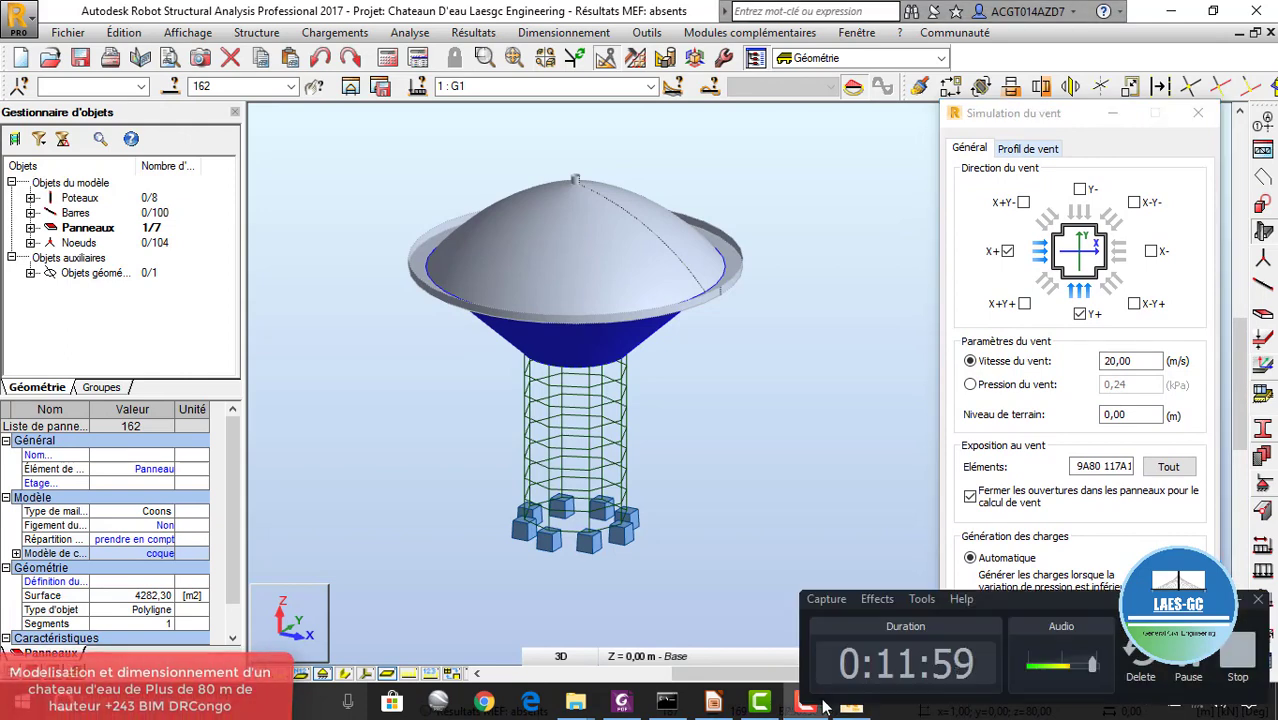
pyautogui.click(1237, 599)
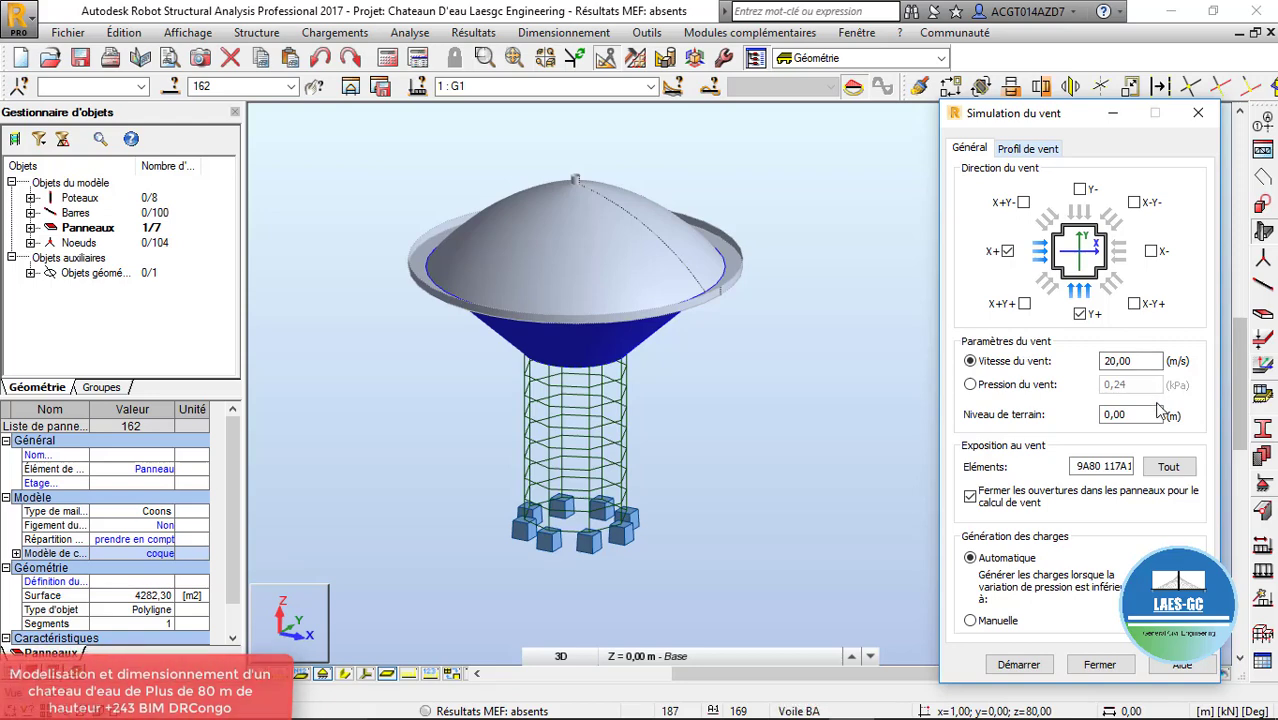
# View the tower from a lower angle and clear the selection of the conical wall panel
pyautogui.moveTo(623, 540); pyautogui.dragTo(633, 525)
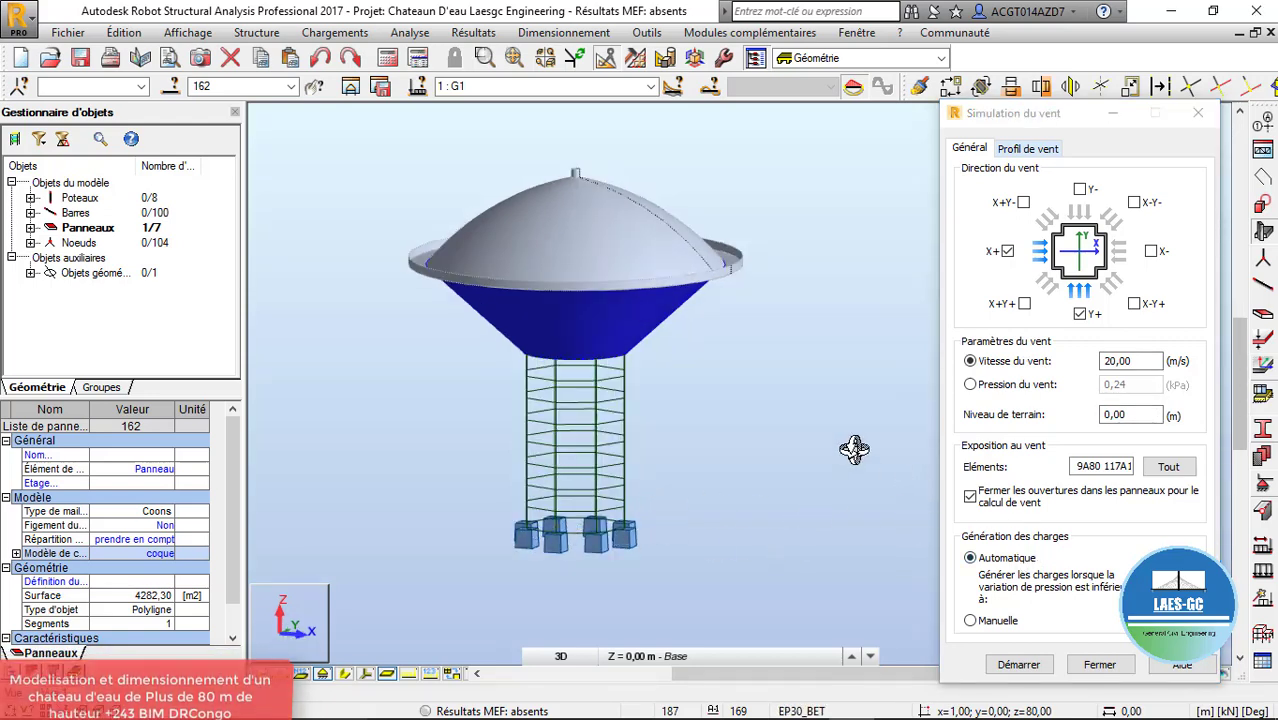
pyautogui.rightClick(656, 263)
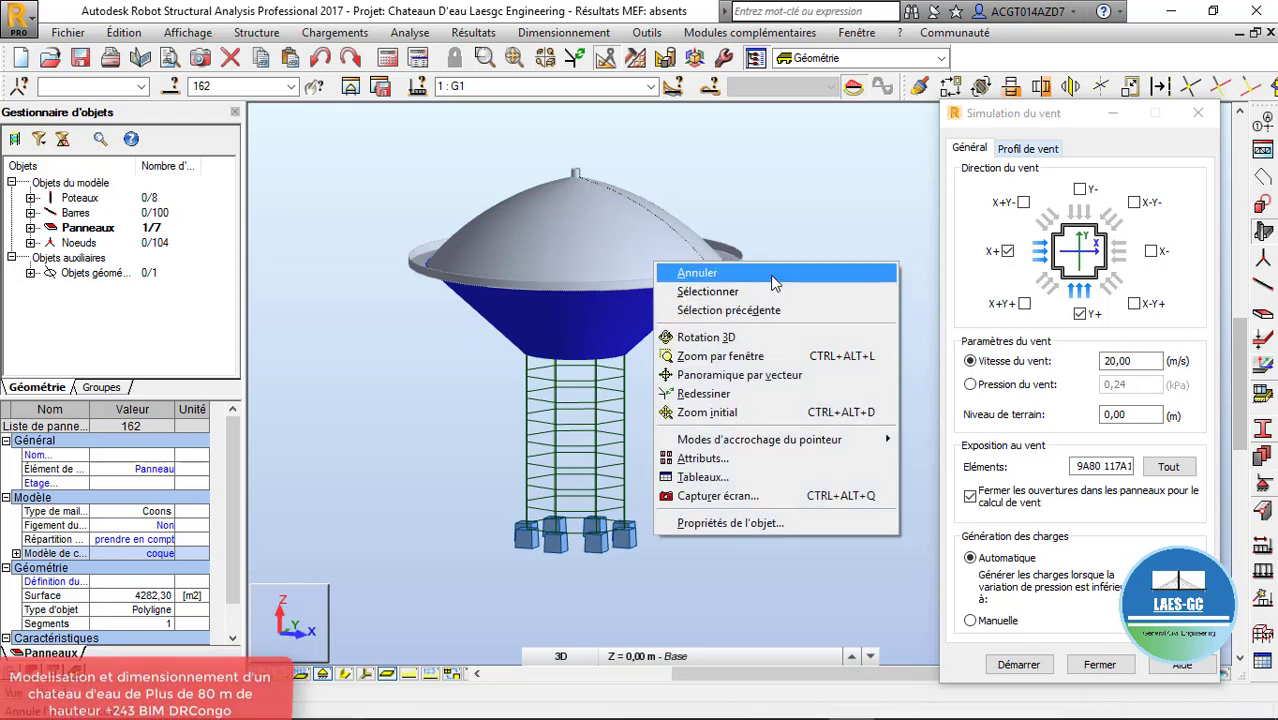
pyautogui.click(773, 283)
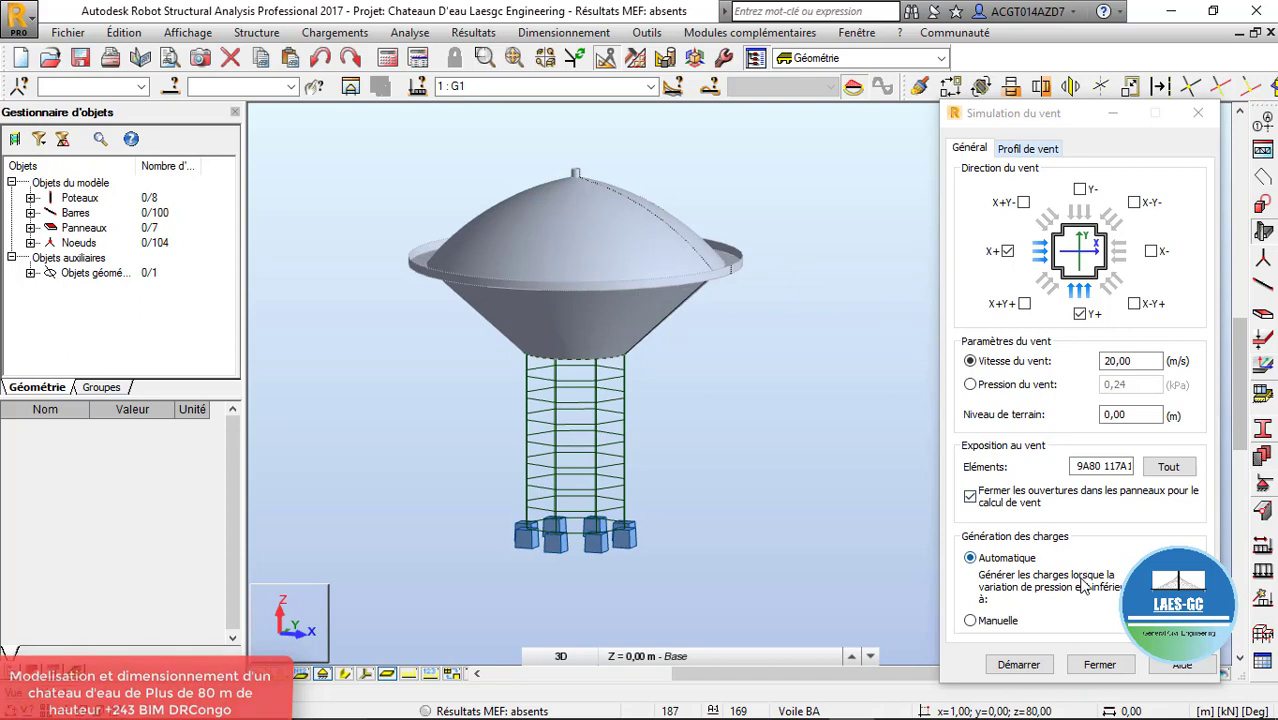
# Review the wind profile and start the wind simulation for X+ and Y+ at 20 m/s with automatic load generation
pyautogui.click(1025, 149)
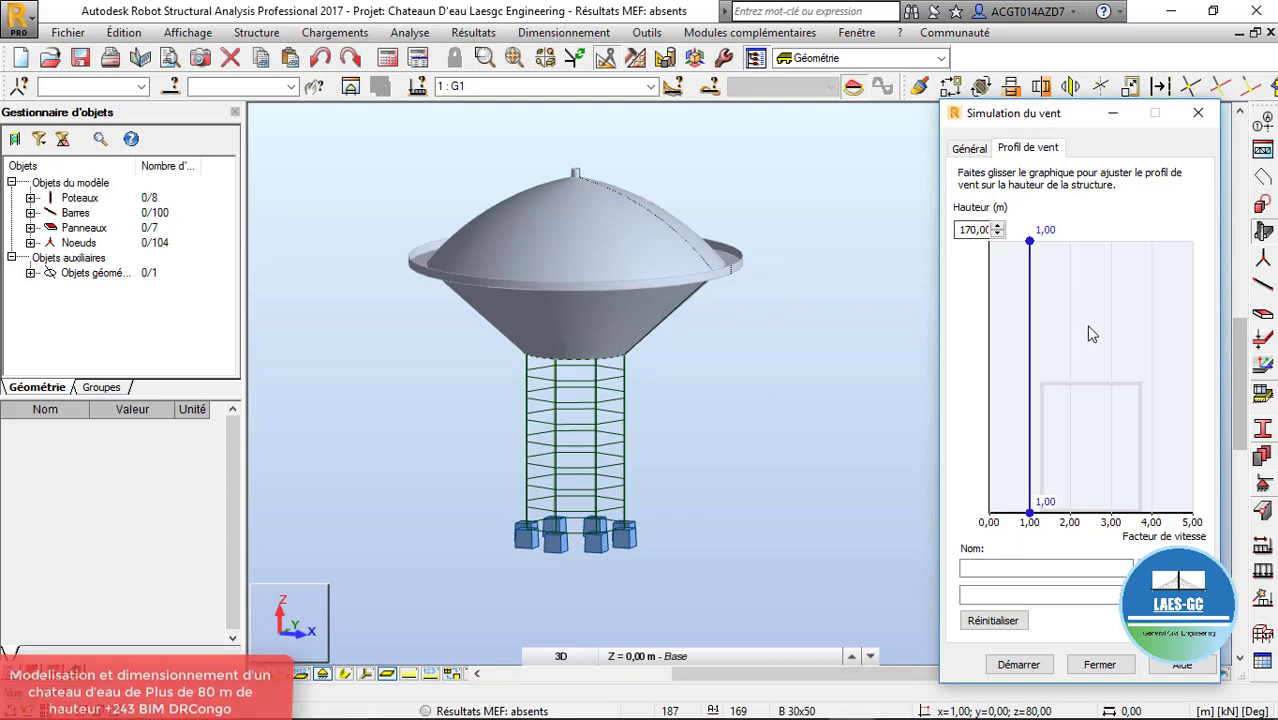
pyautogui.click(971, 149)
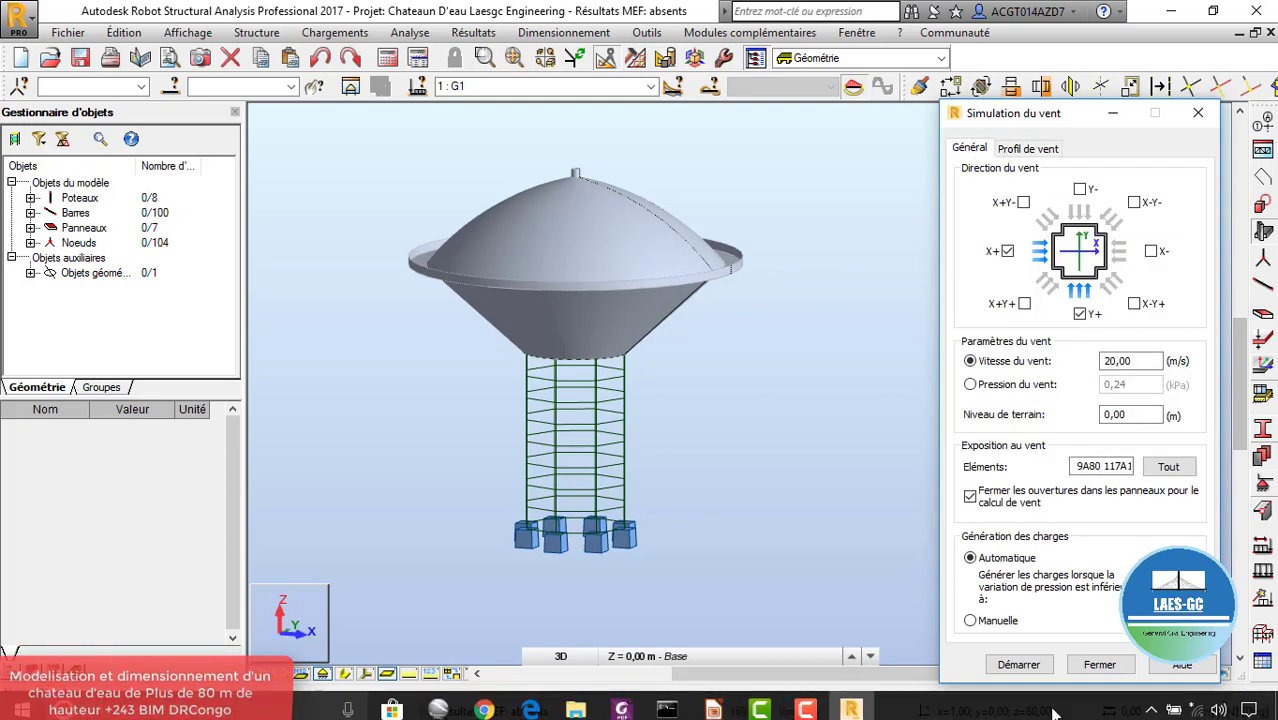
pyautogui.click(1019, 665)
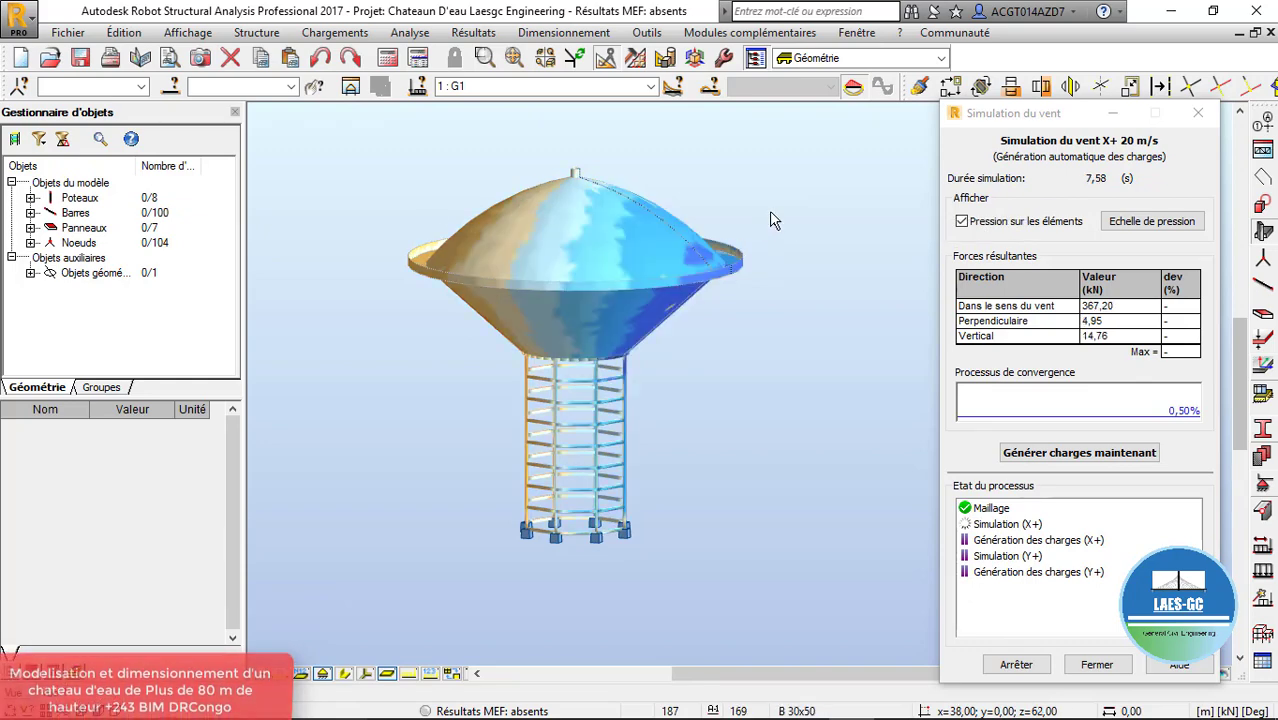
# Examine the wind pressure map on the tank and tower from several angles during the simulation
pyautogui.rightClick(765, 222)
pyautogui.click(715, 285)
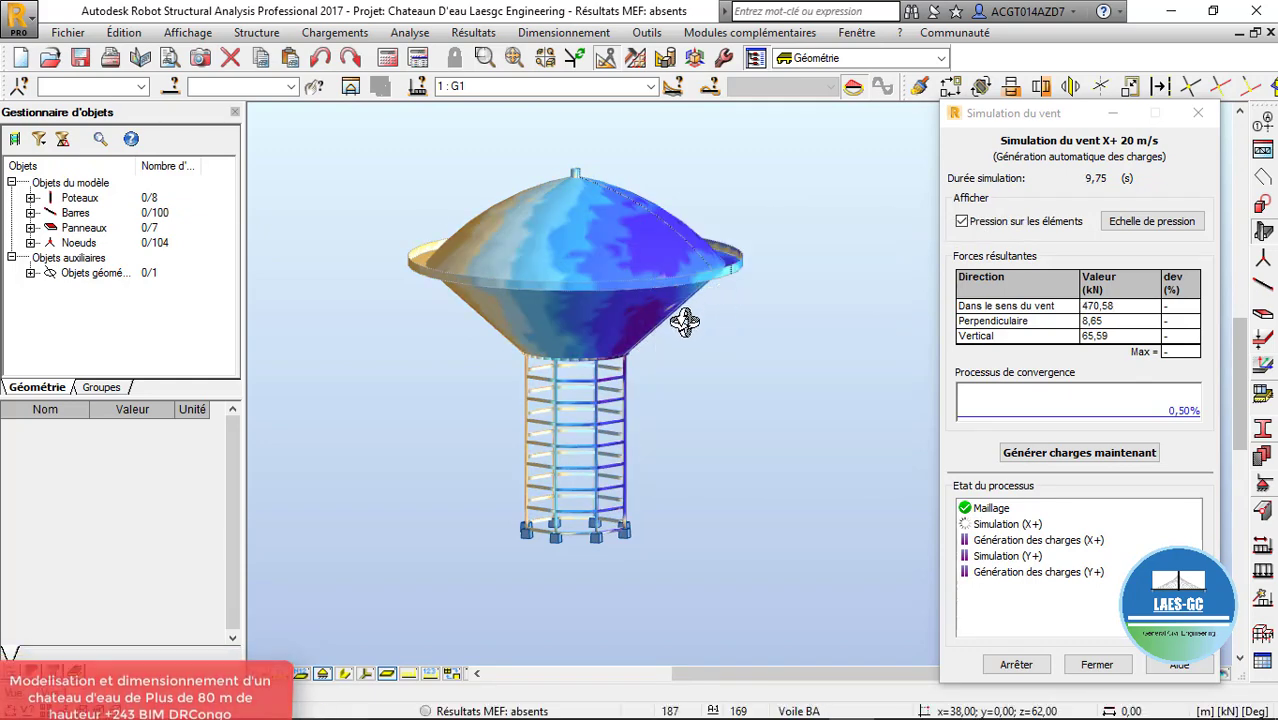
pyautogui.moveTo(684, 320); pyautogui.dragTo(684, 328)
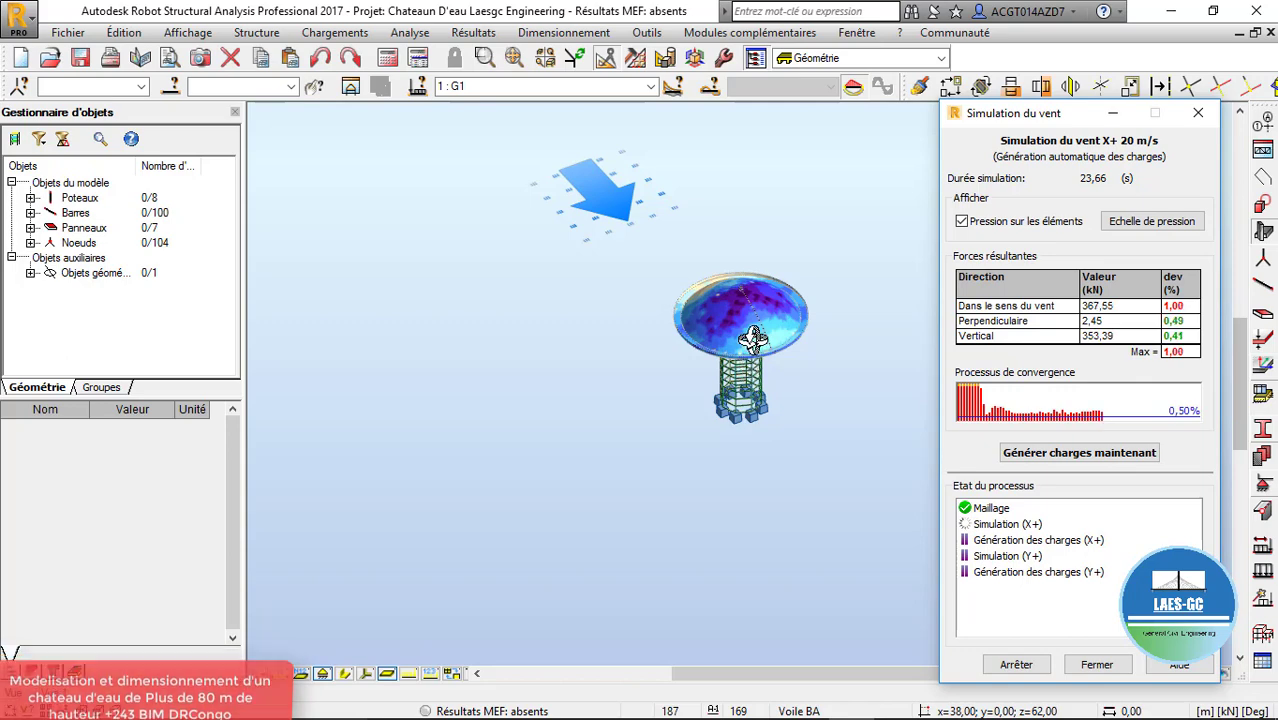
pyautogui.scroll(1, 751, 350)
pyautogui.scroll(2, 749, 345)
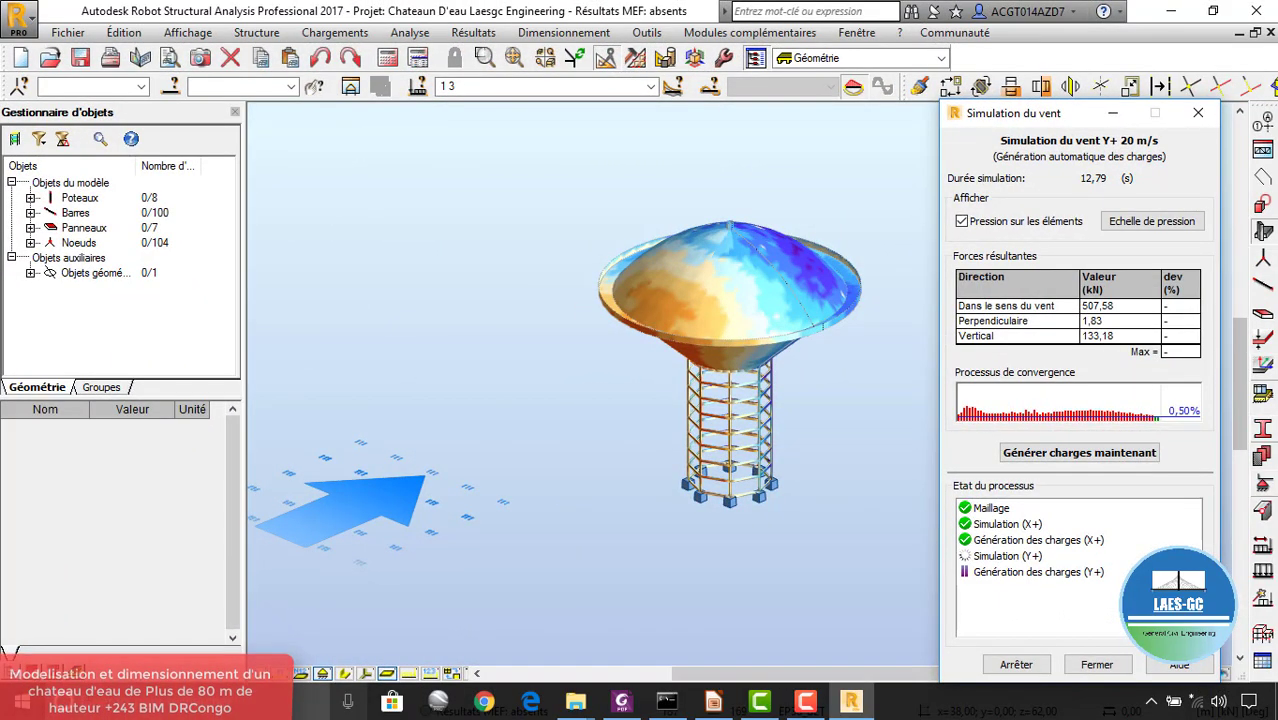
# Switch to the Outil Capture d'écran snipping tool and capture the model view together with the wind simulation window
pyautogui.click(101, 704)
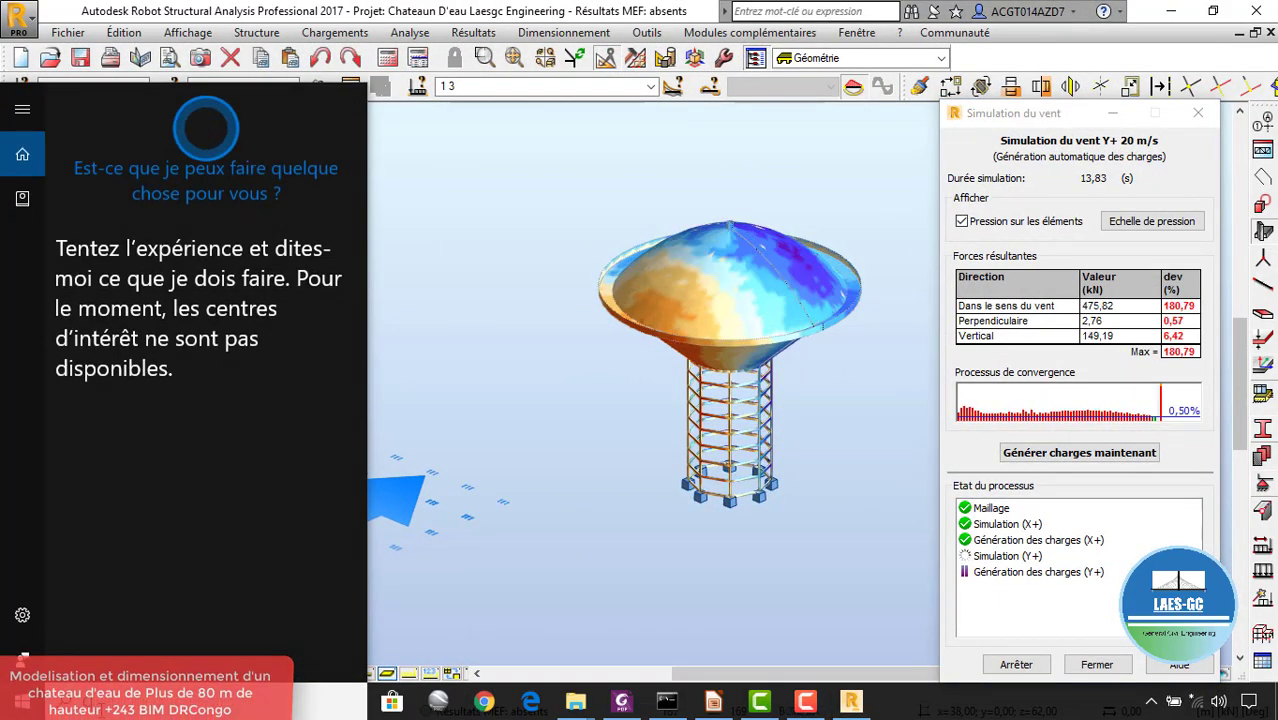
pyautogui.write('CAPT')
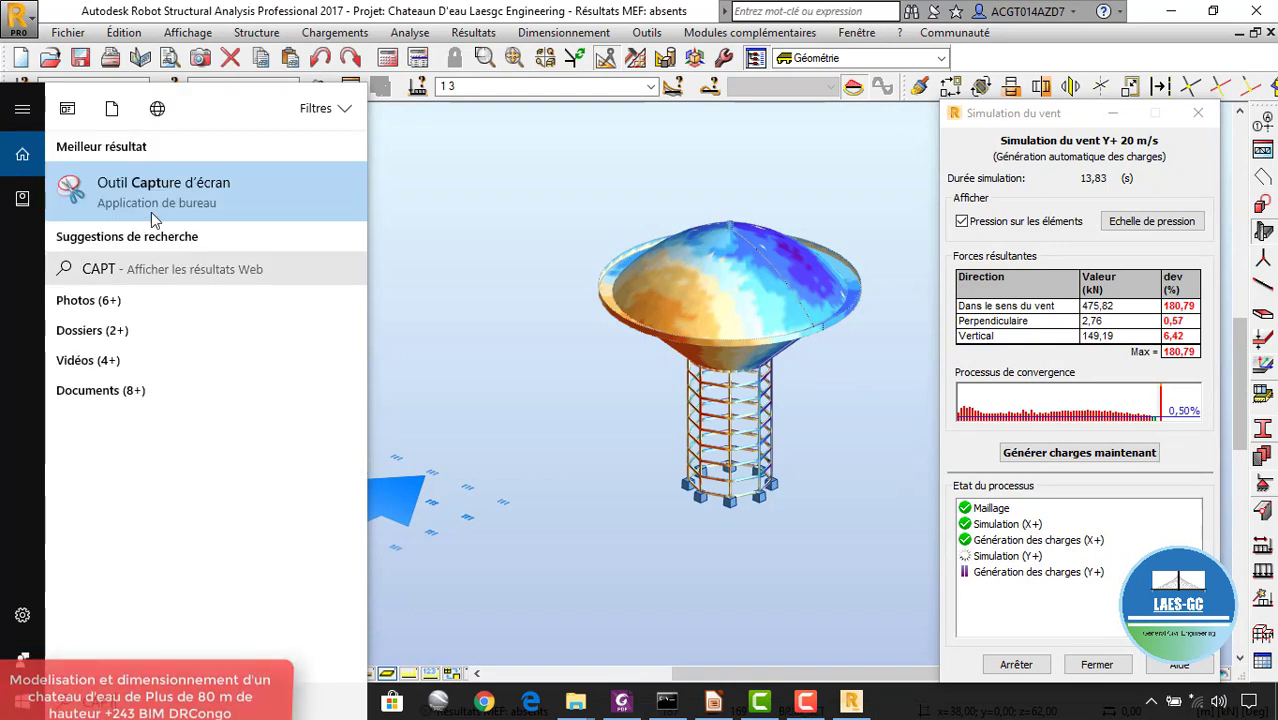
pyautogui.click(166, 205)
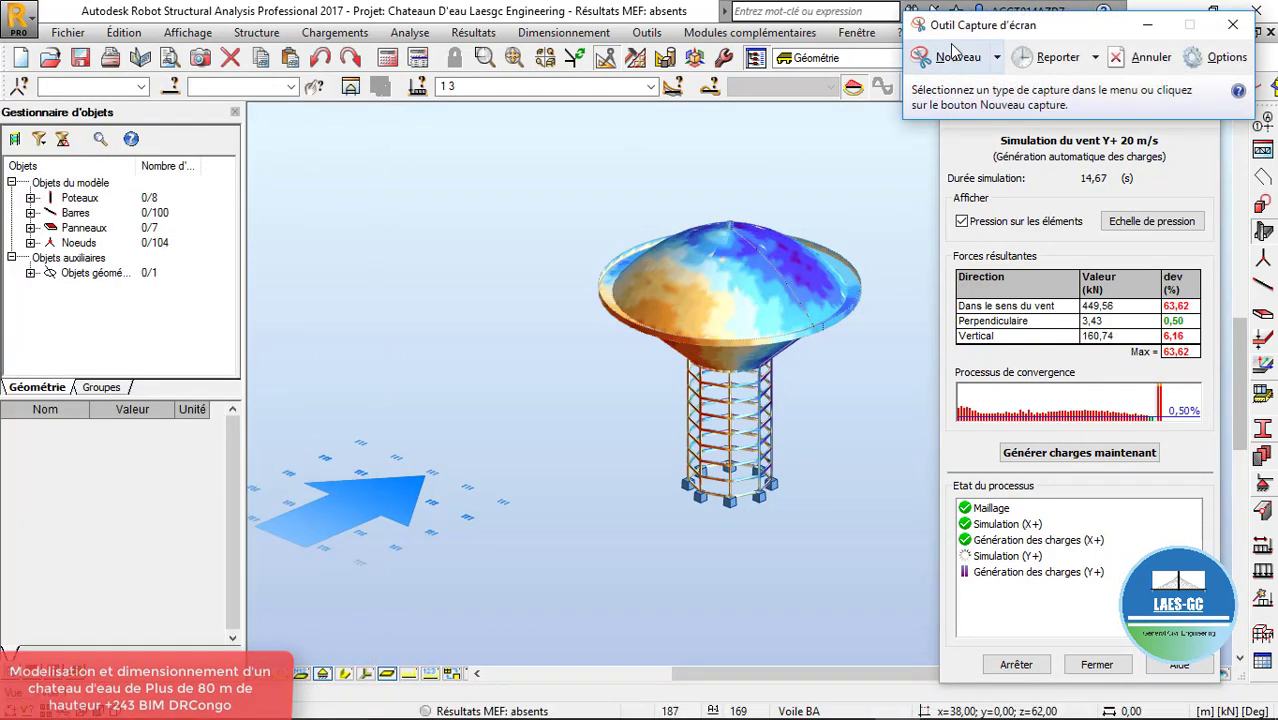
pyautogui.click(948, 60)
pyautogui.moveTo(249, 102); pyautogui.dragTo(1274, 688)
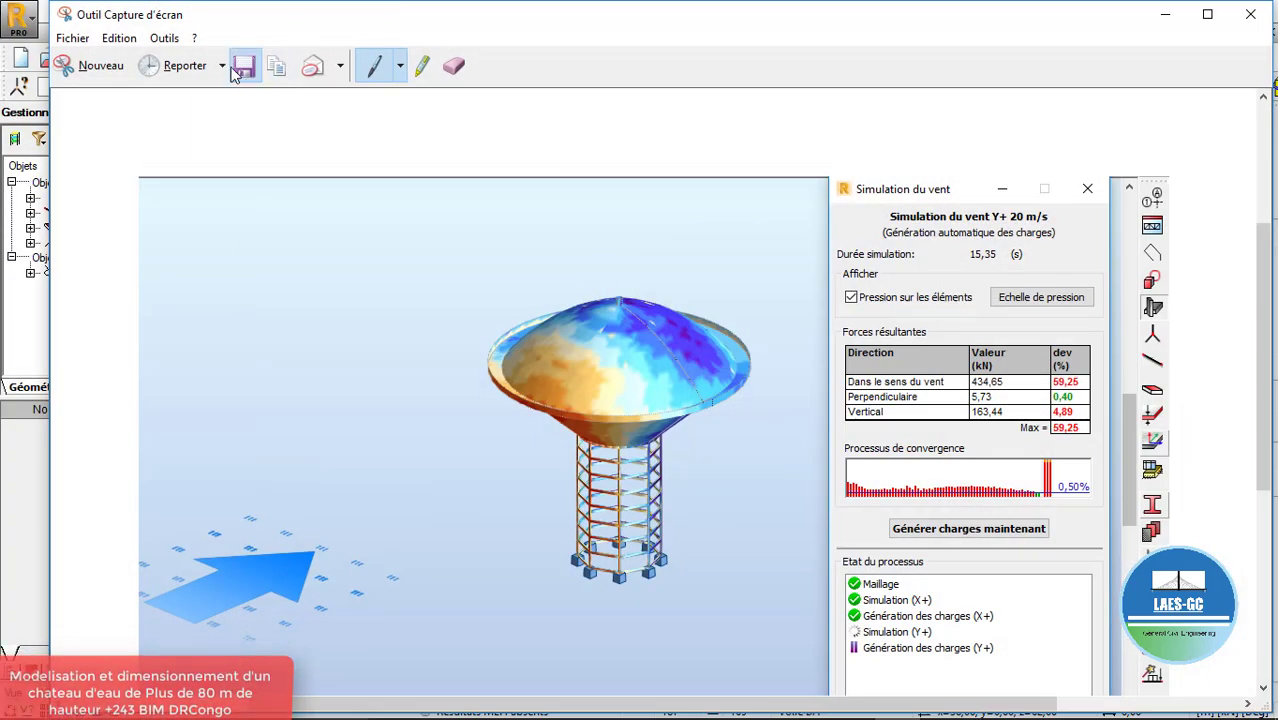
# Save the capture to the desktop as the PNG file VENT SIMULATION and minimise the snipping tool
pyautogui.click(240, 64)
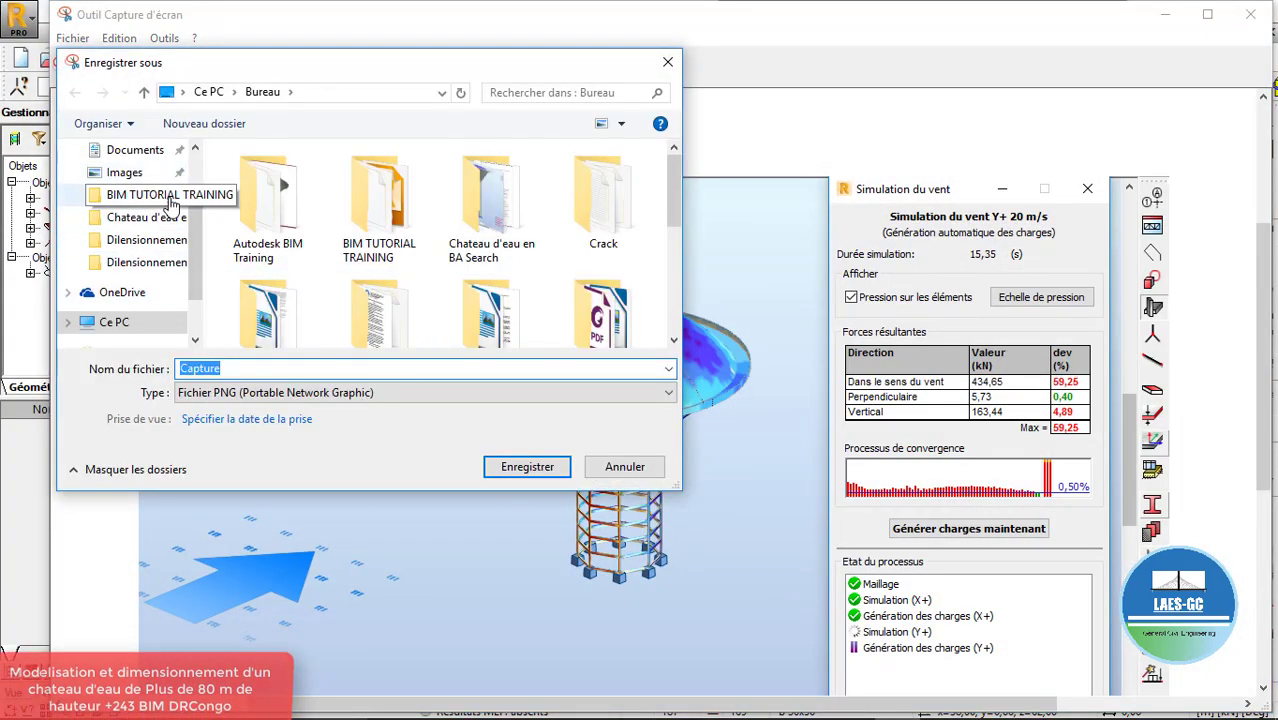
pyautogui.write('VENT SIMULATION')
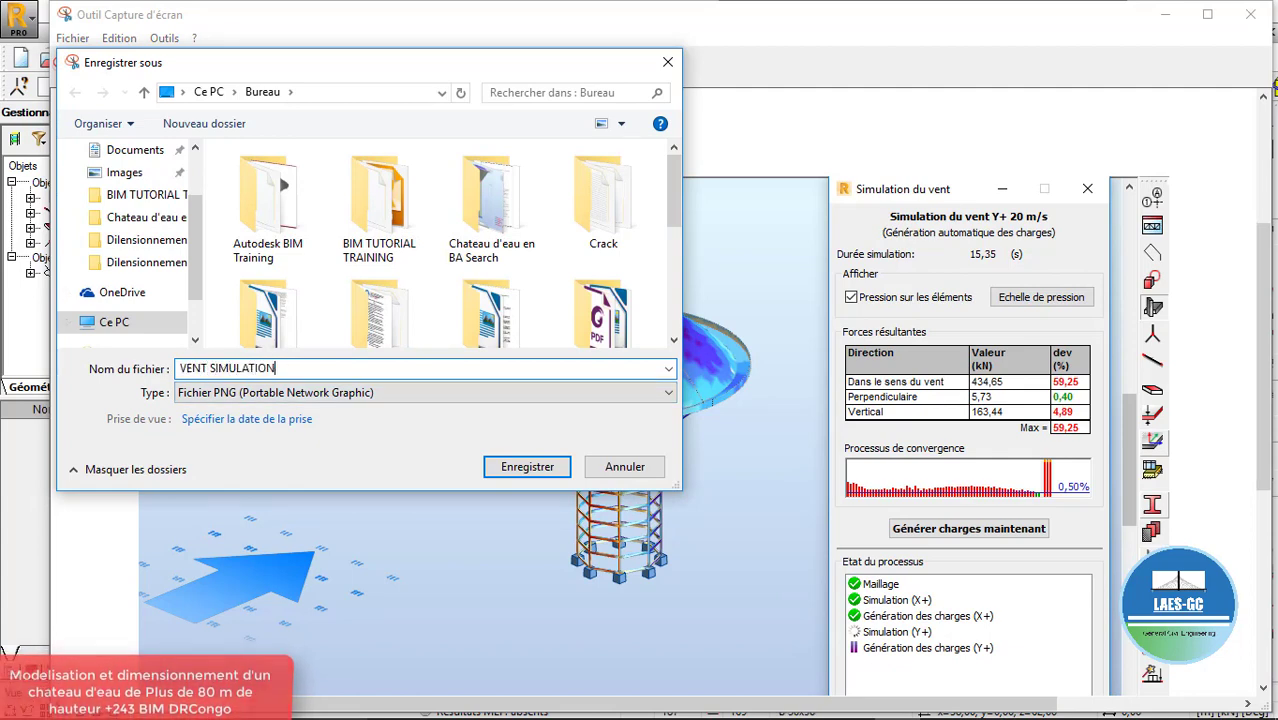
pyautogui.click(525, 470)
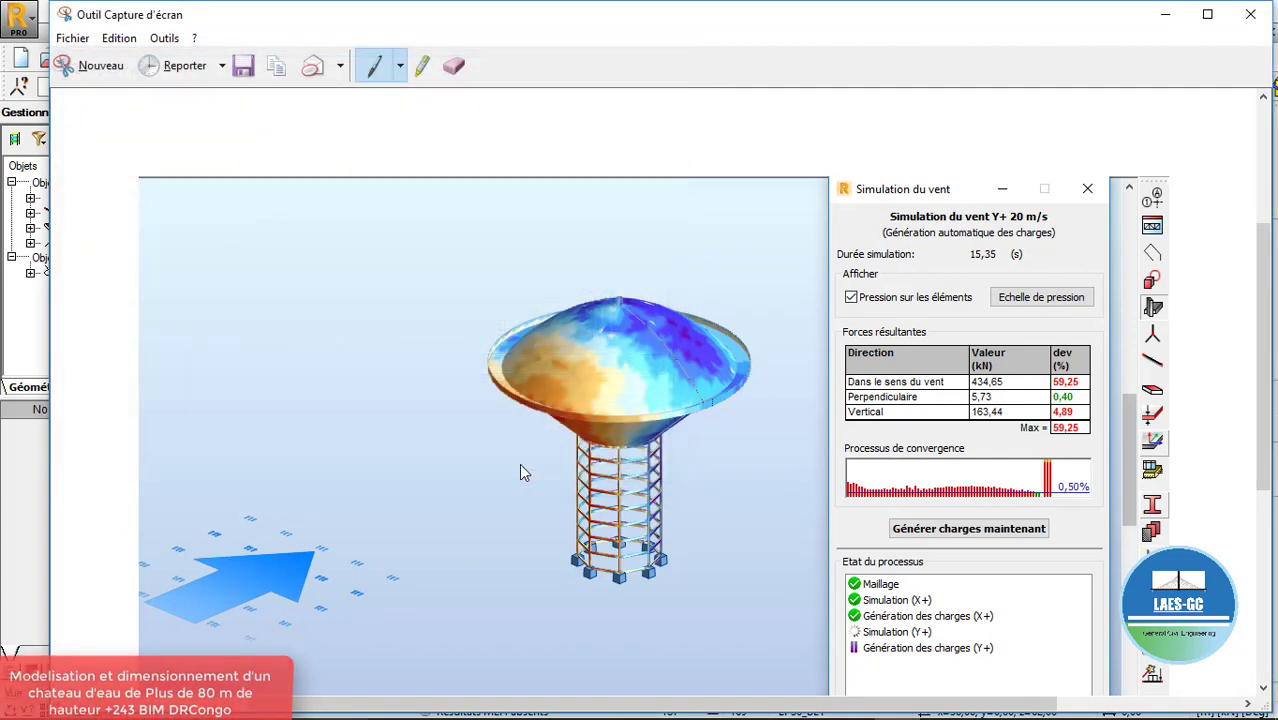
pyautogui.click(1166, 13)
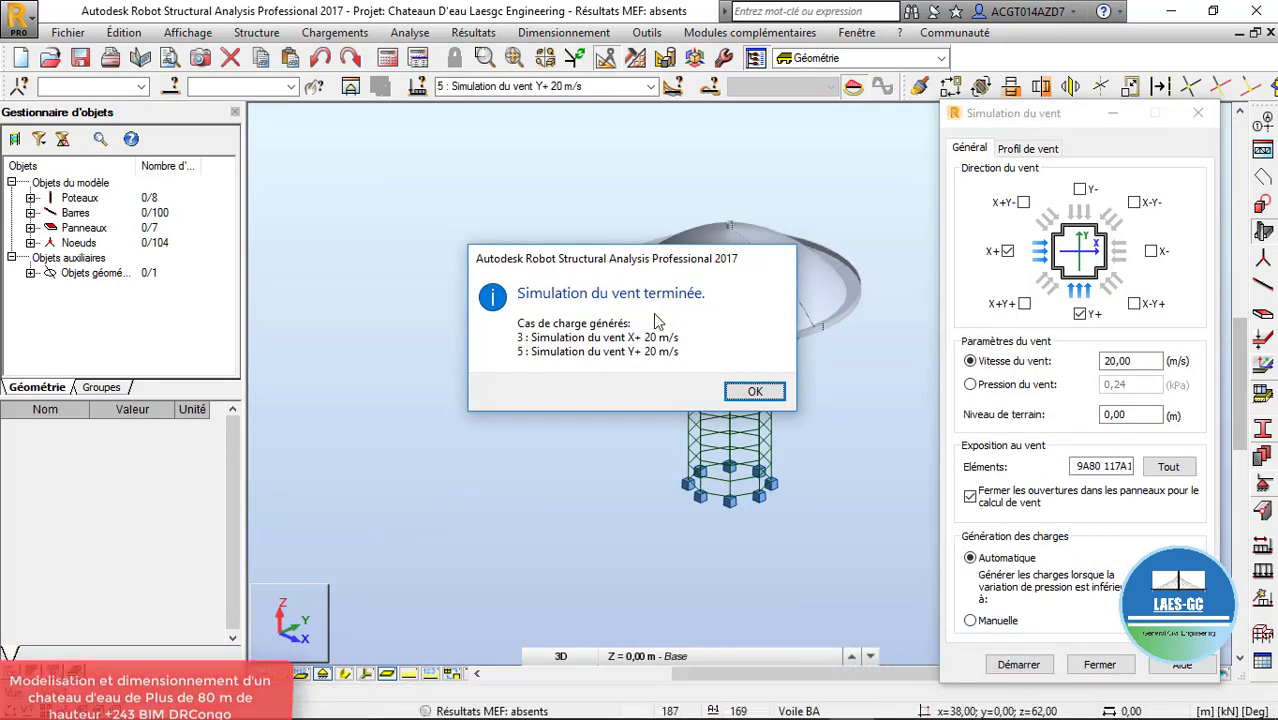
# Close the finished wind simulation and view the tower with its hydrostatic loads from behind and above
pyautogui.click(757, 392)
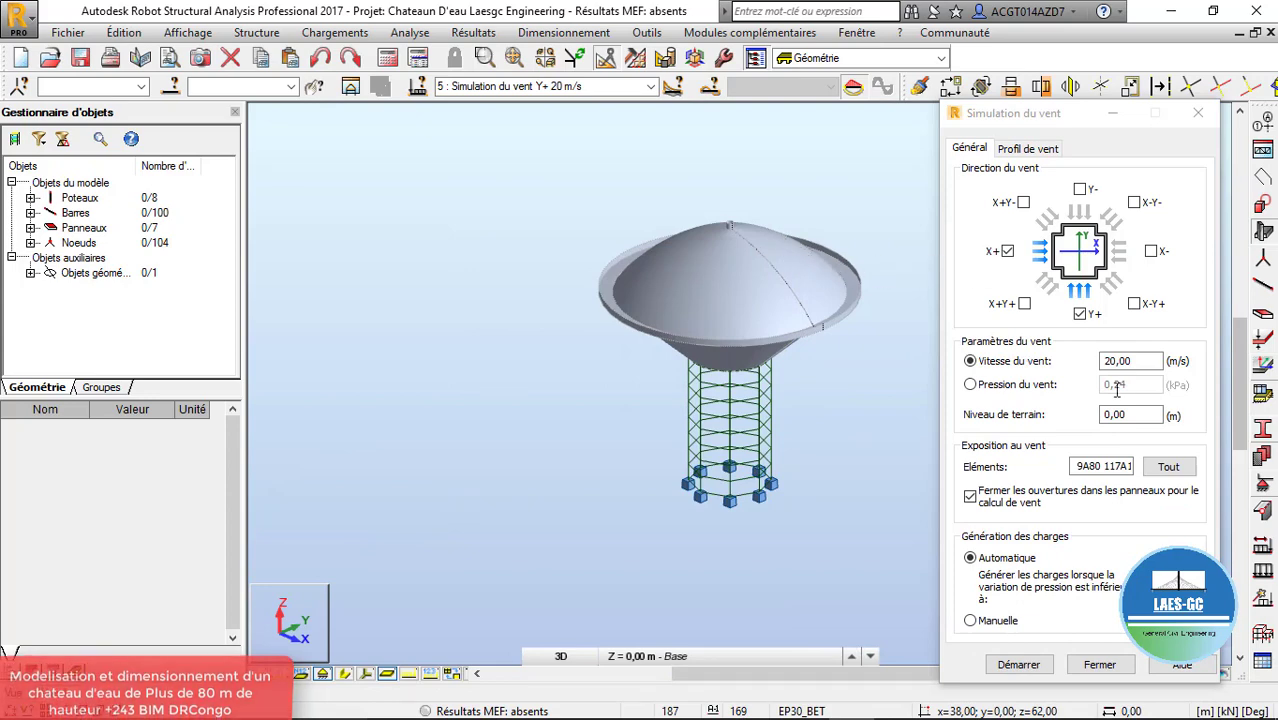
pyautogui.click(1099, 662)
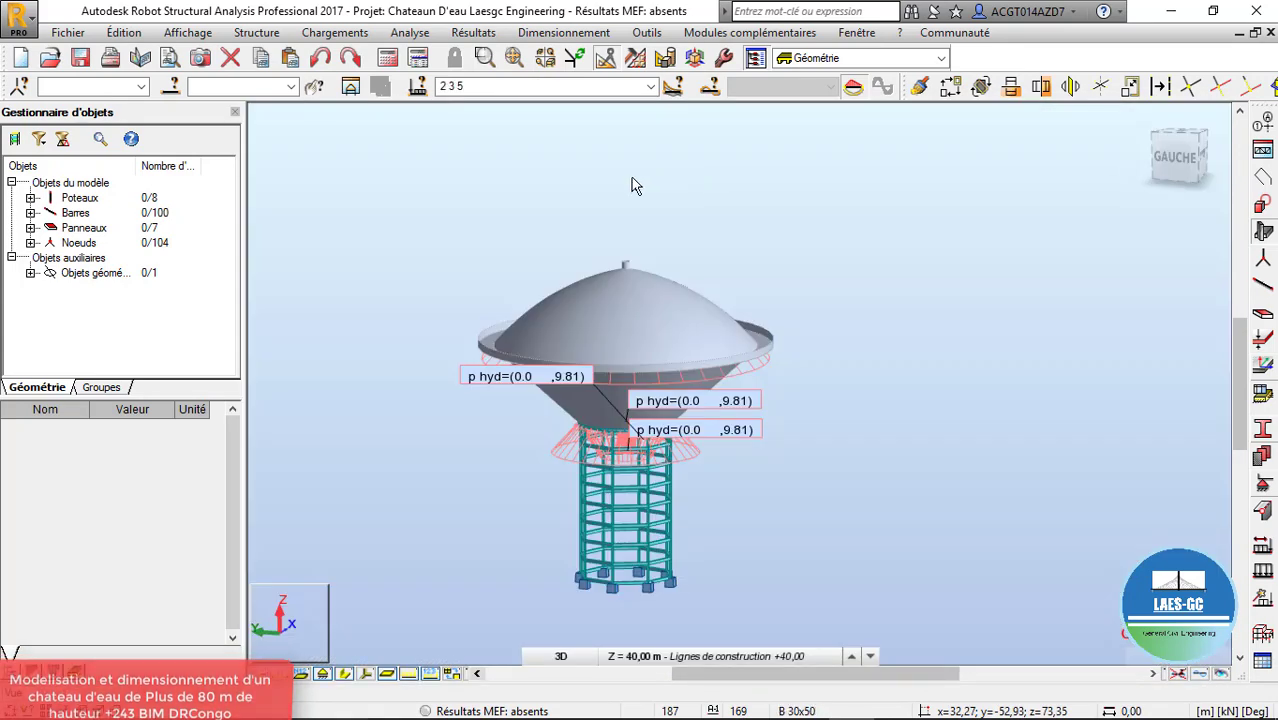
pyautogui.rightClick(702, 199)
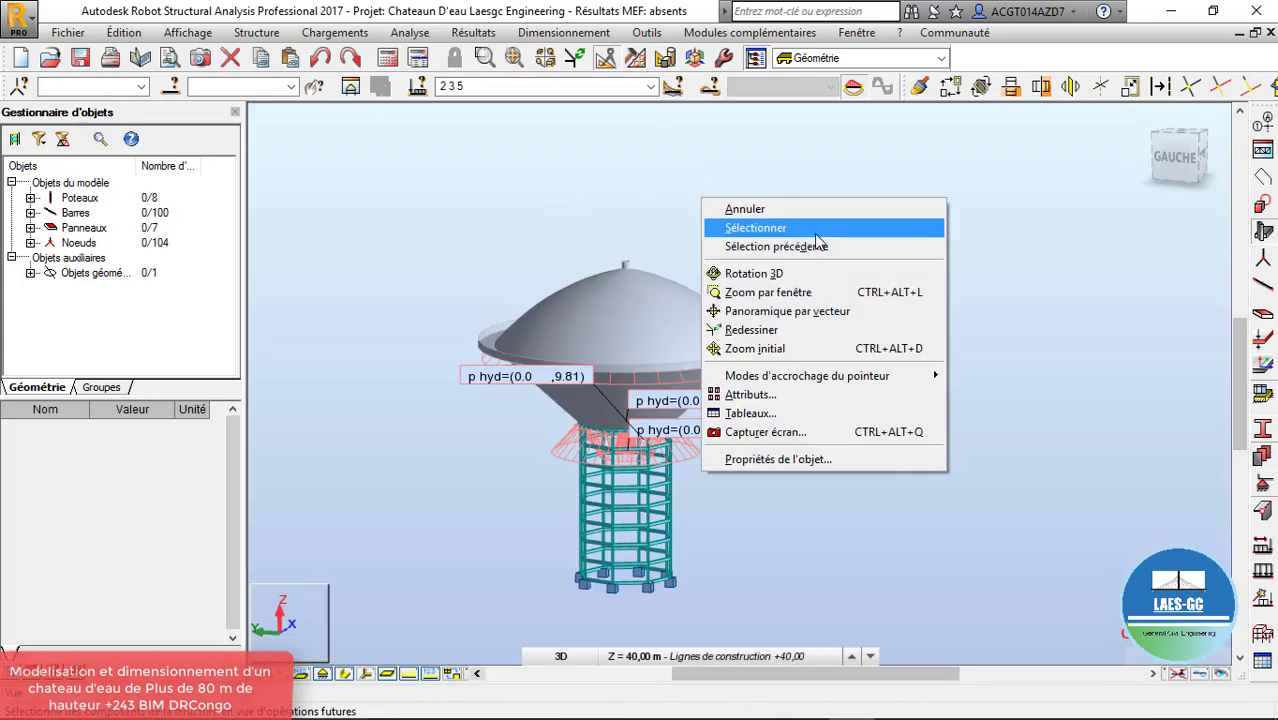
pyautogui.click(800, 274)
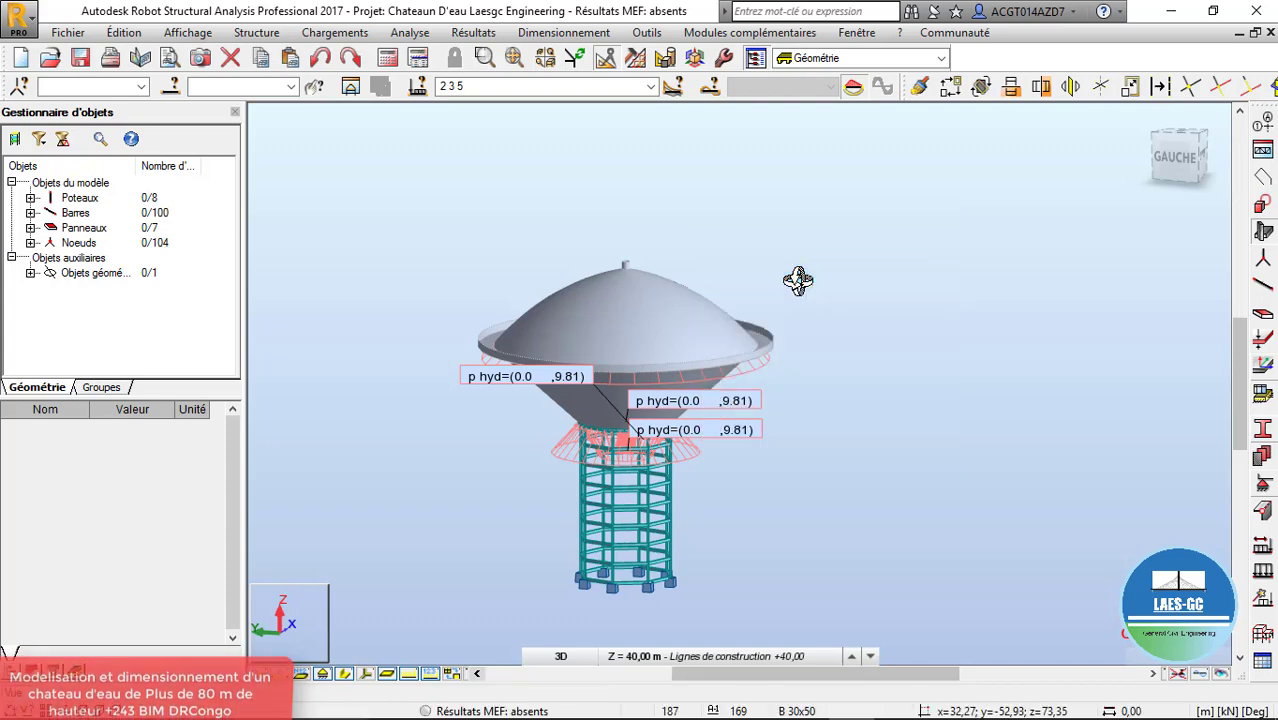
pyautogui.moveTo(800, 276); pyautogui.dragTo(922, 366)
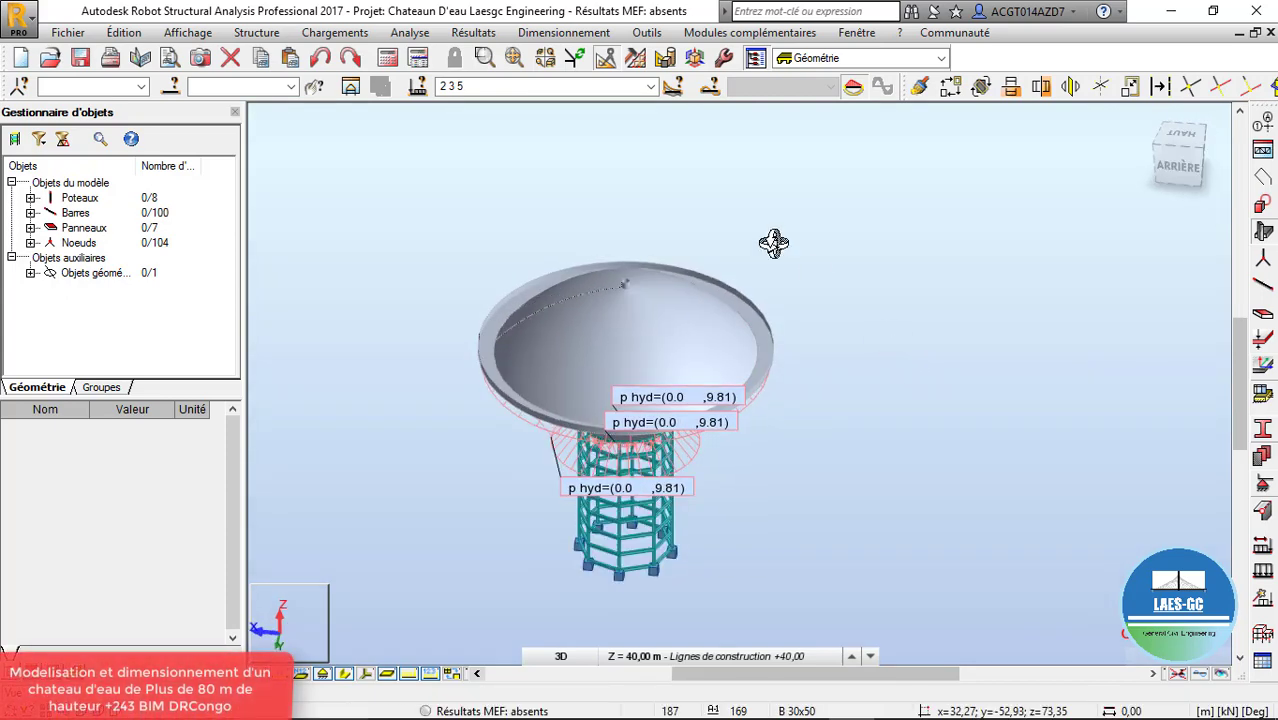
# Check the wind cases in the load case list and hide the load display on the tower
pyautogui.click(653, 89)
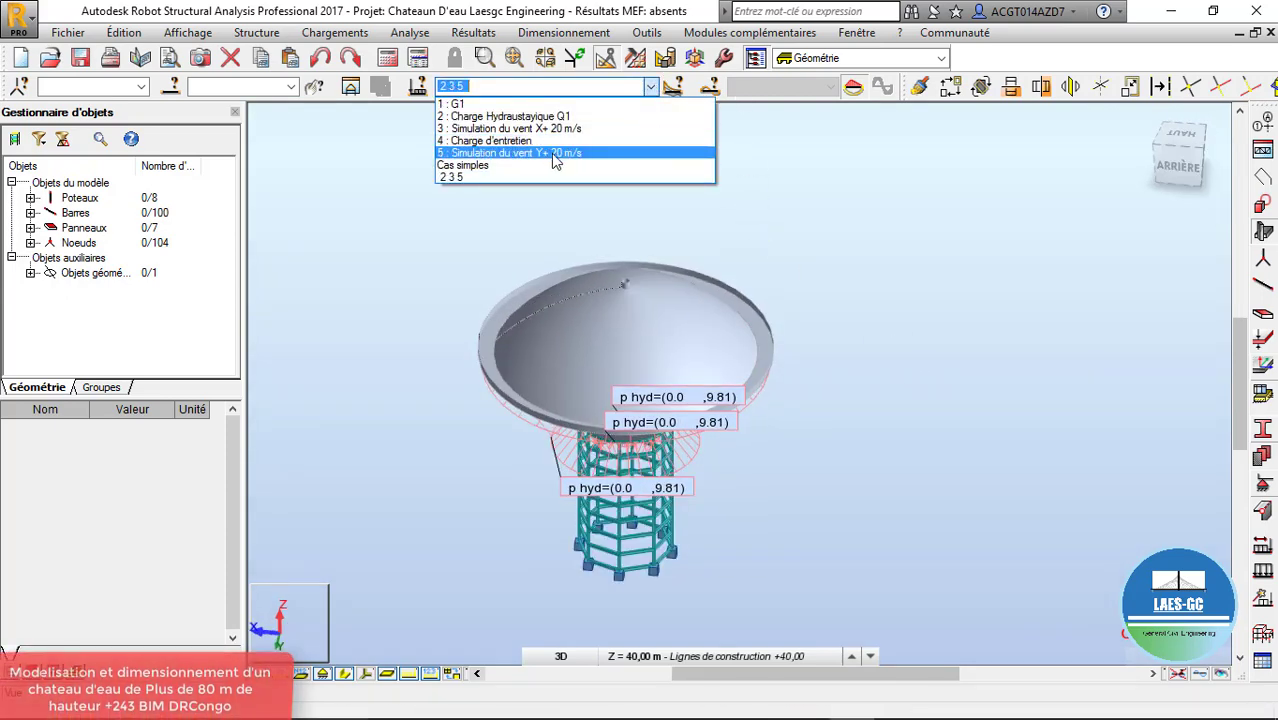
pyautogui.click(946, 249)
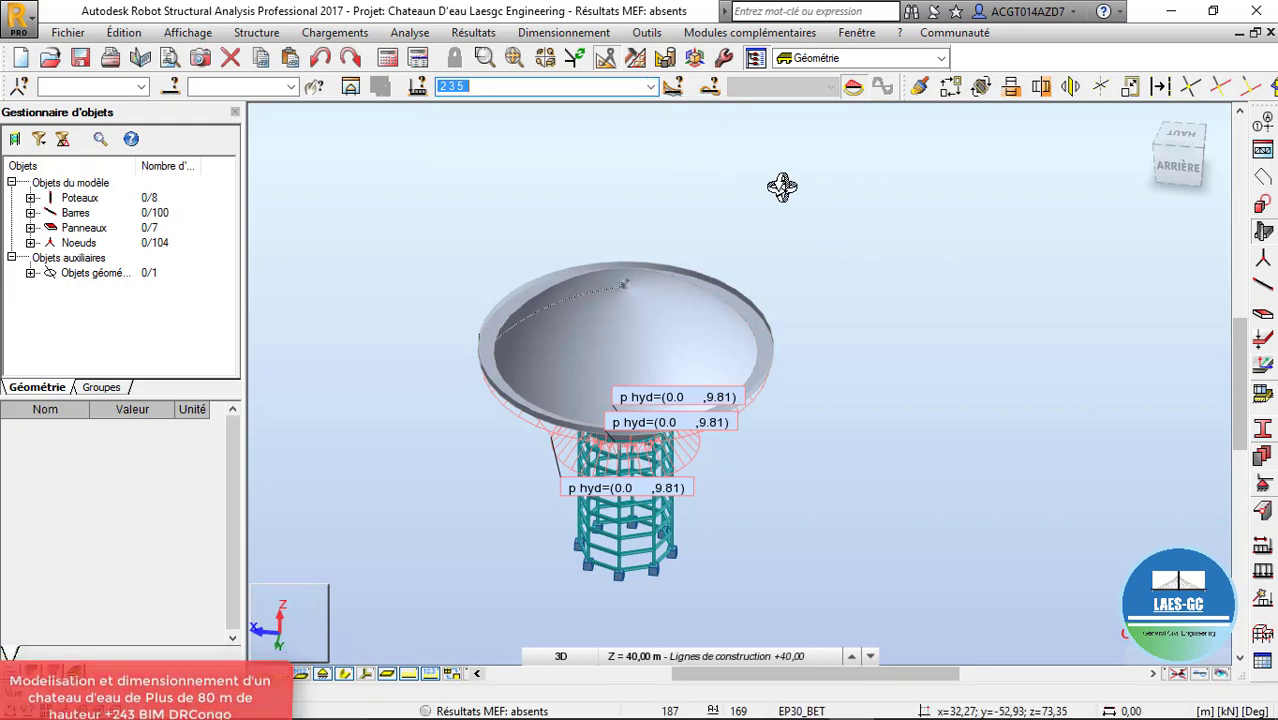
pyautogui.scroll(-3, 692, 229)
pyautogui.moveTo(698, 284); pyautogui.dragTo(737, 242)
pyautogui.scroll(1, 694, 250)
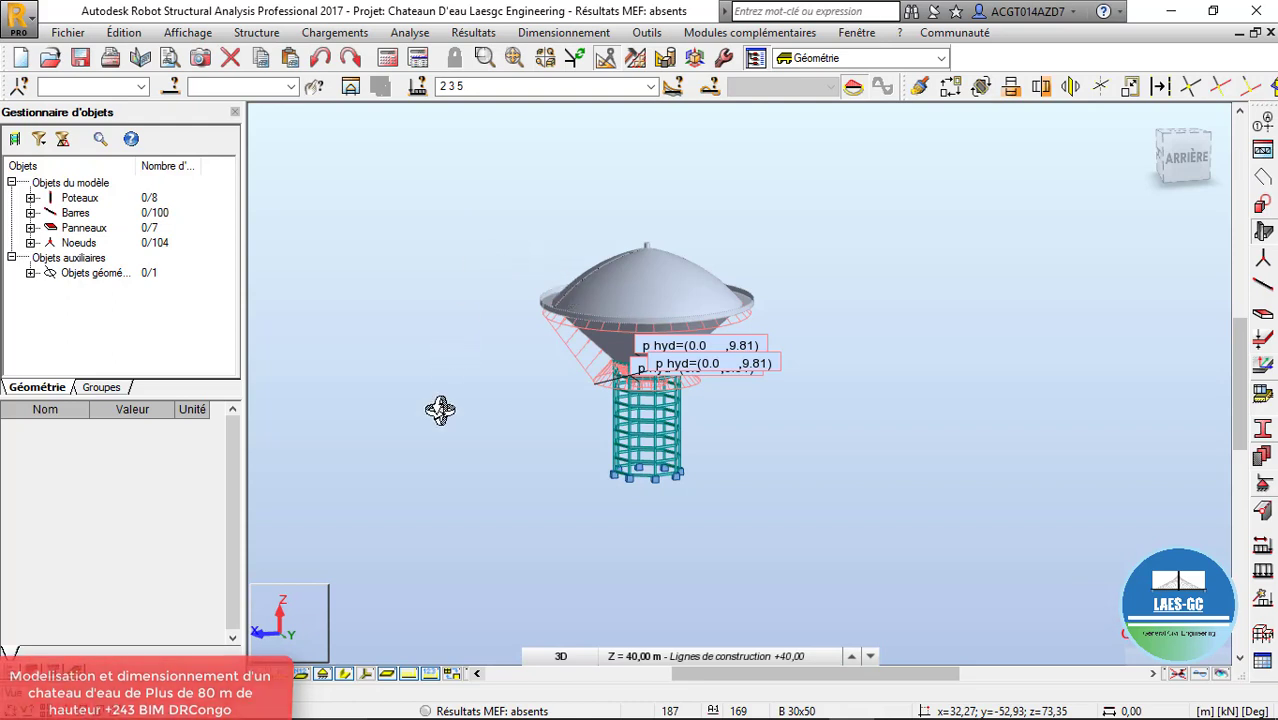
pyautogui.click(409, 674)
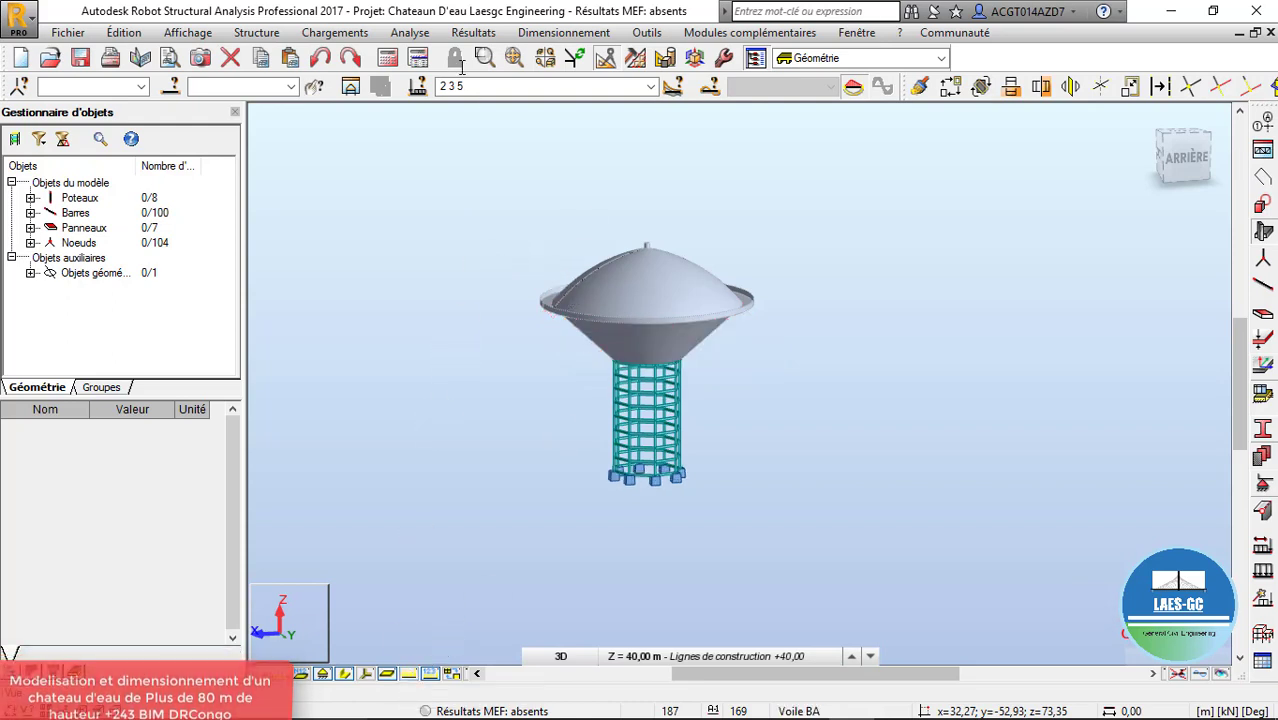
pyautogui.click(335, 32)
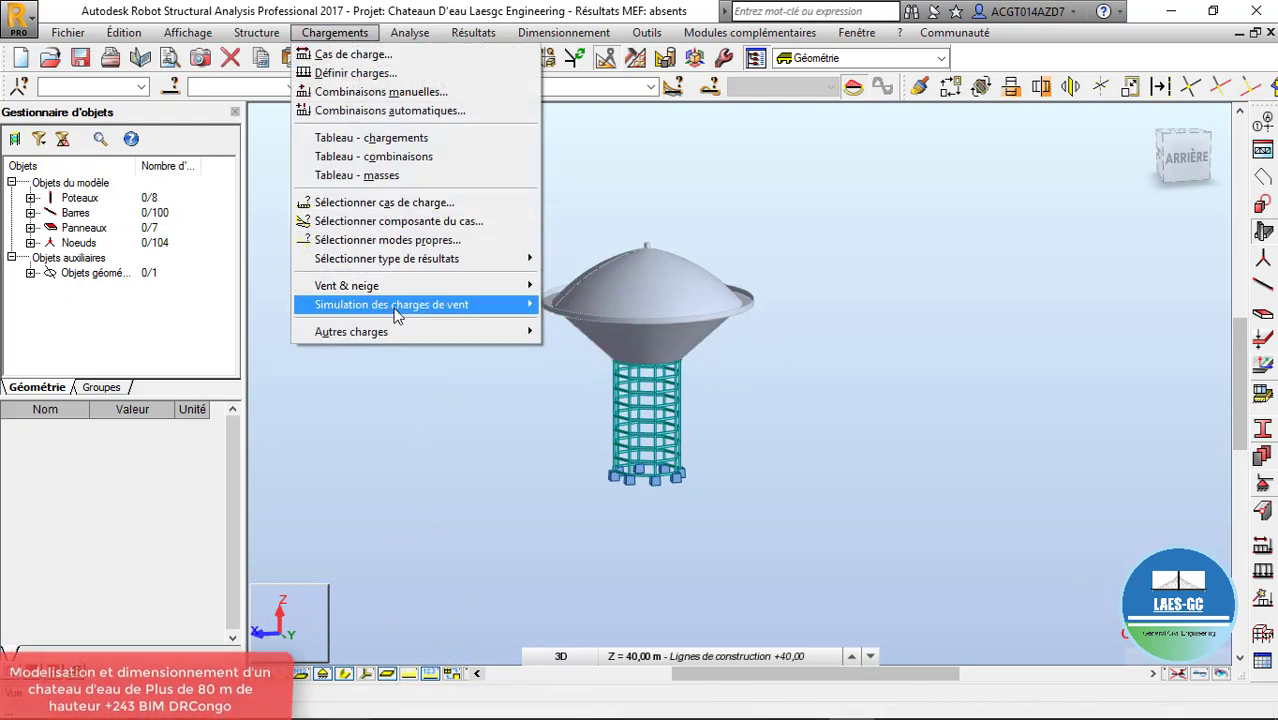
pyautogui.click(409, 96)
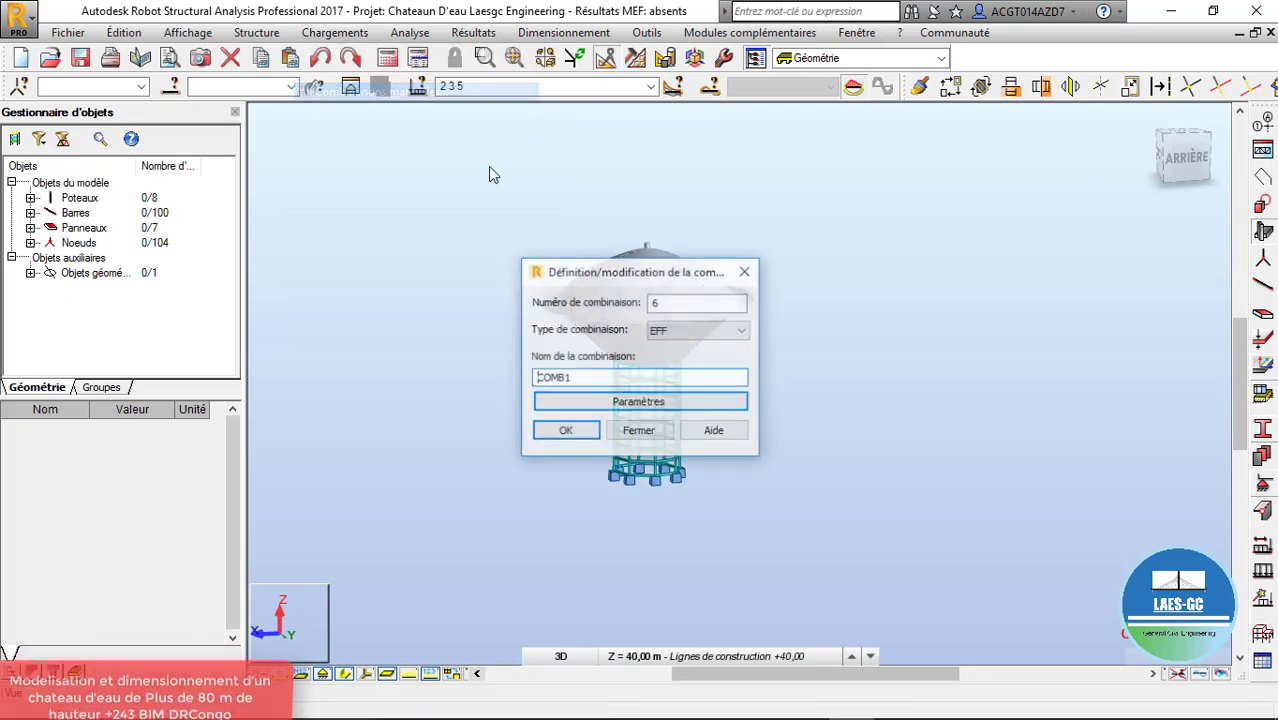
pyautogui.click(670, 333)
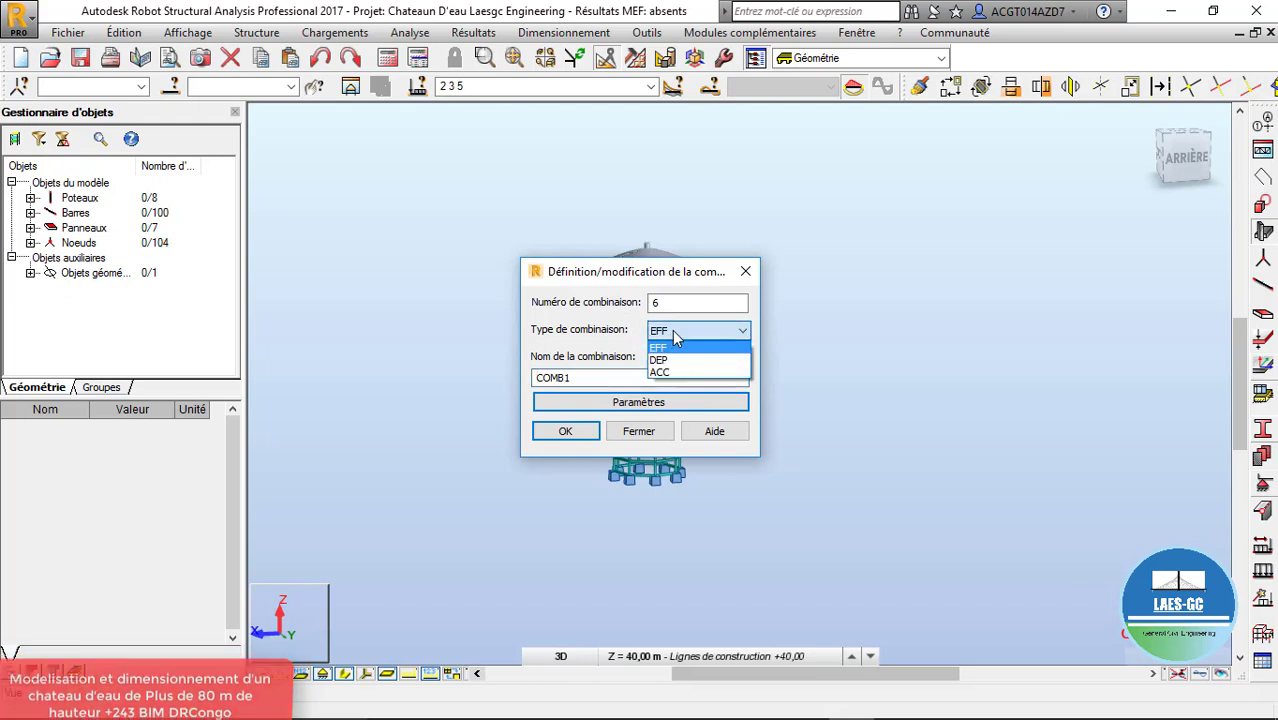
pyautogui.click(675, 338)
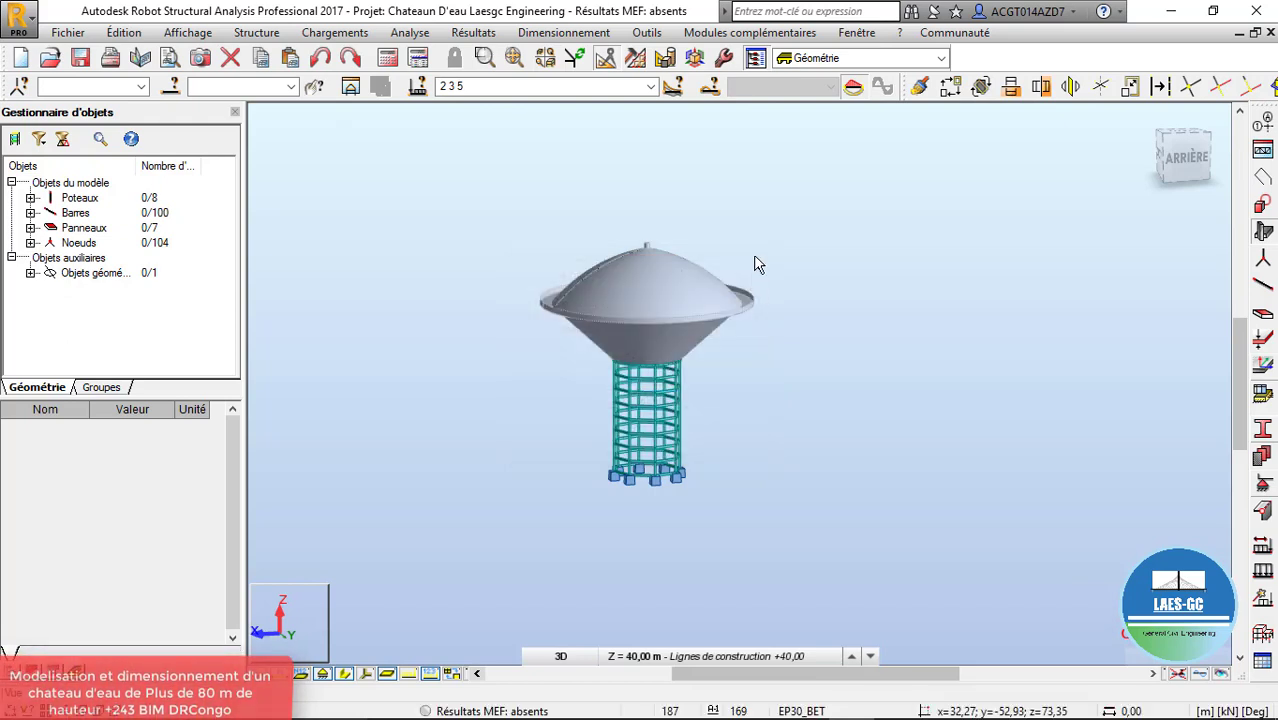
pyautogui.click(745, 271)
# Open the design codes (Normes de conception) in the task preferences
pyautogui.click(740, 34)
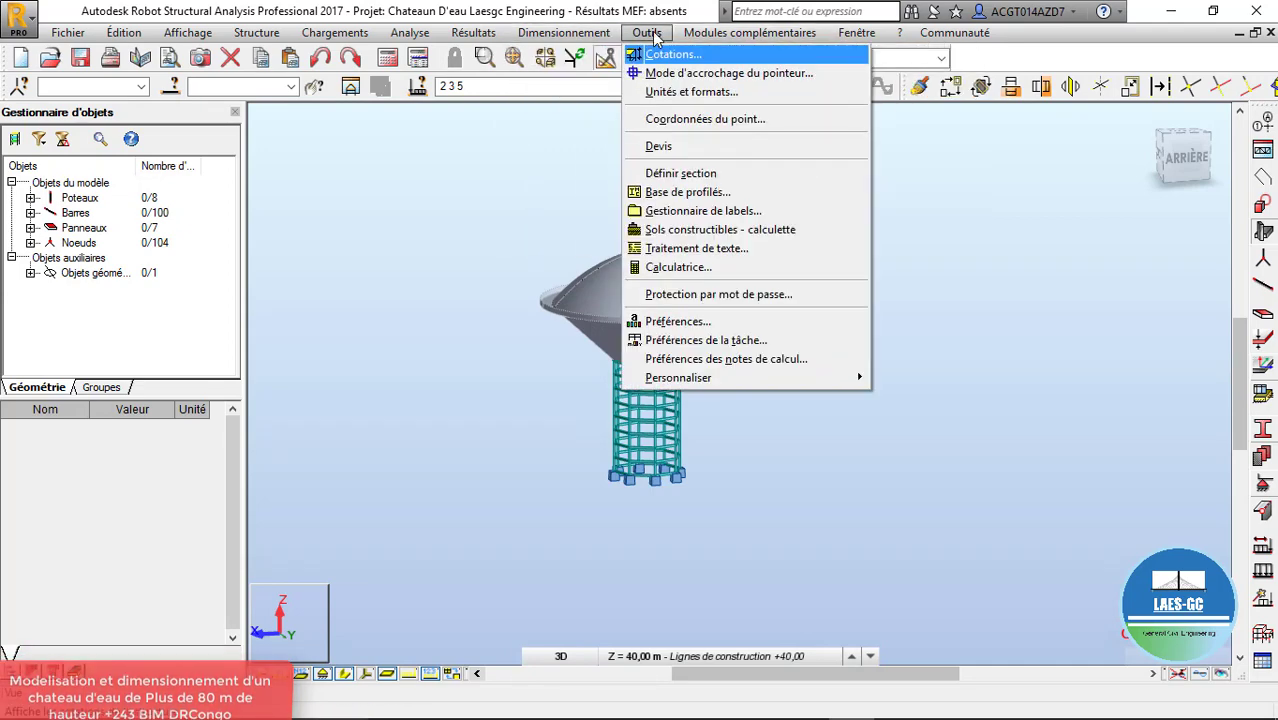
pyautogui.click(708, 340)
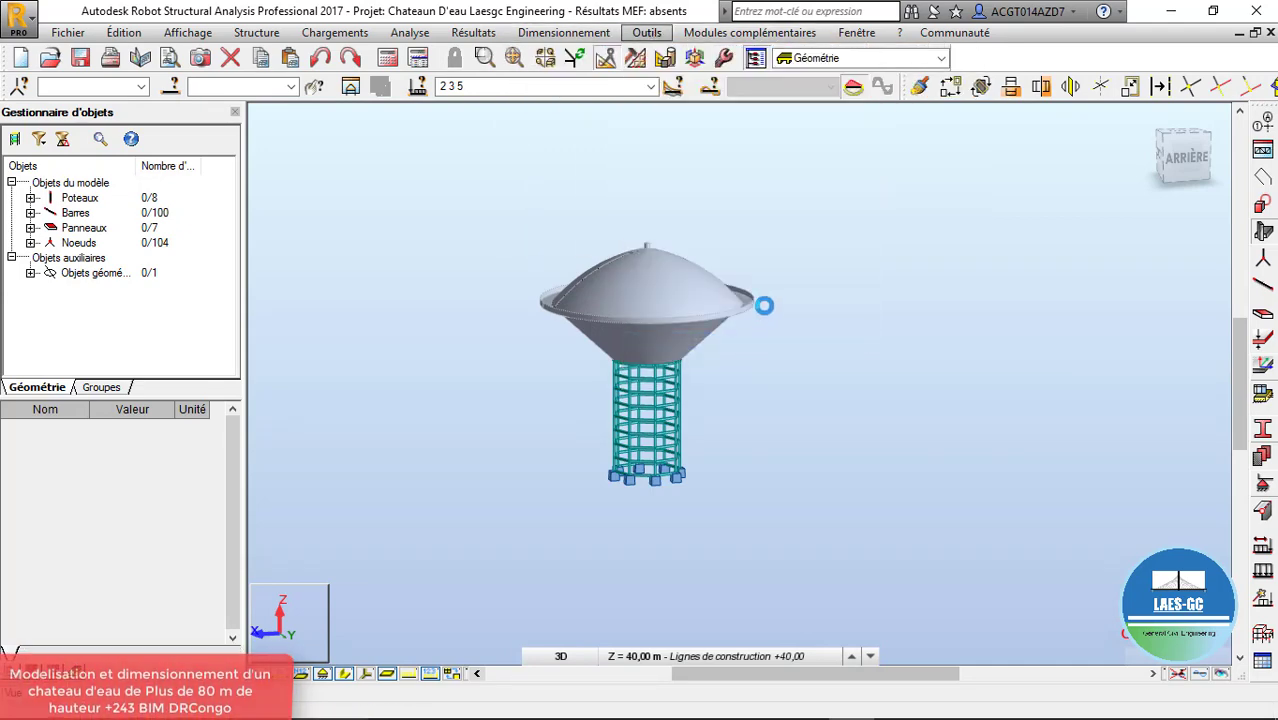
pyautogui.click(414, 284)
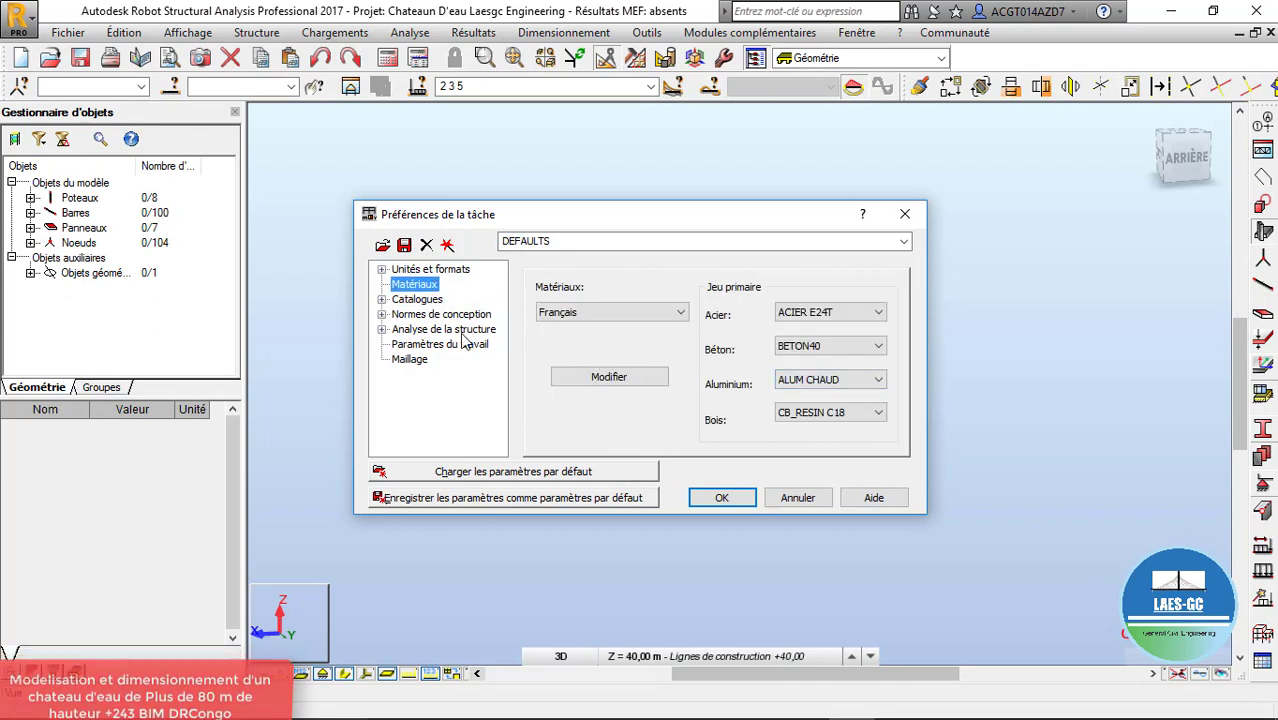
pyautogui.click(436, 315)
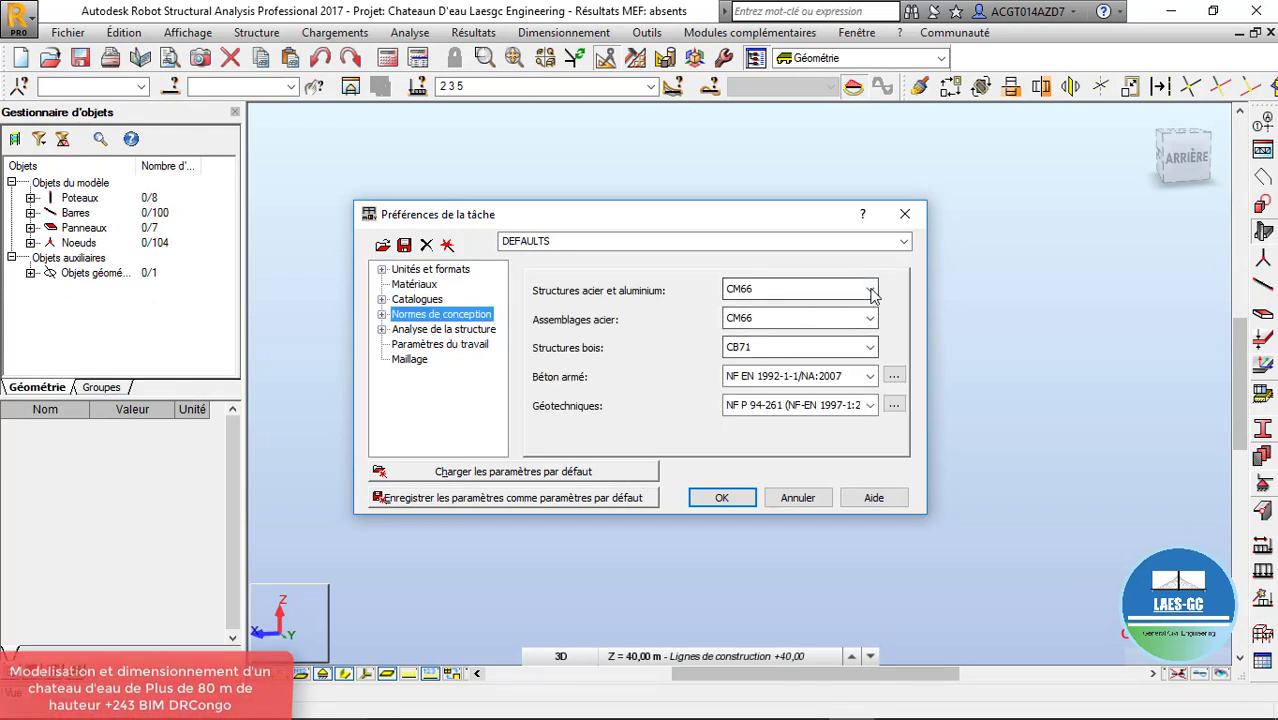
# Set the steel and aluminium design code to NF EN 1993-1:2005/NA:2007/AC:2009 and steel connections to NF EN 1993-1-8:2005/NA:2007/AC:2009
pyautogui.click(869, 289)
pyautogui.click(793, 340)
pyautogui.click(869, 289)
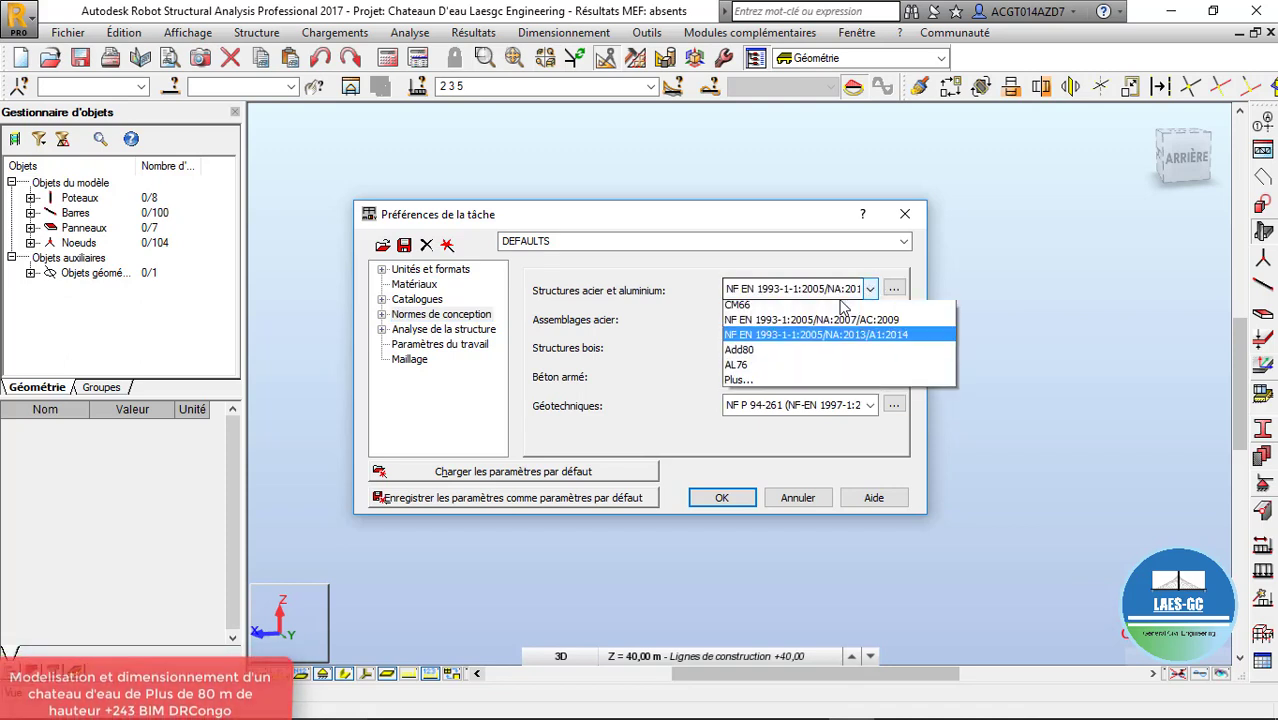
pyautogui.click(820, 324)
pyautogui.click(870, 321)
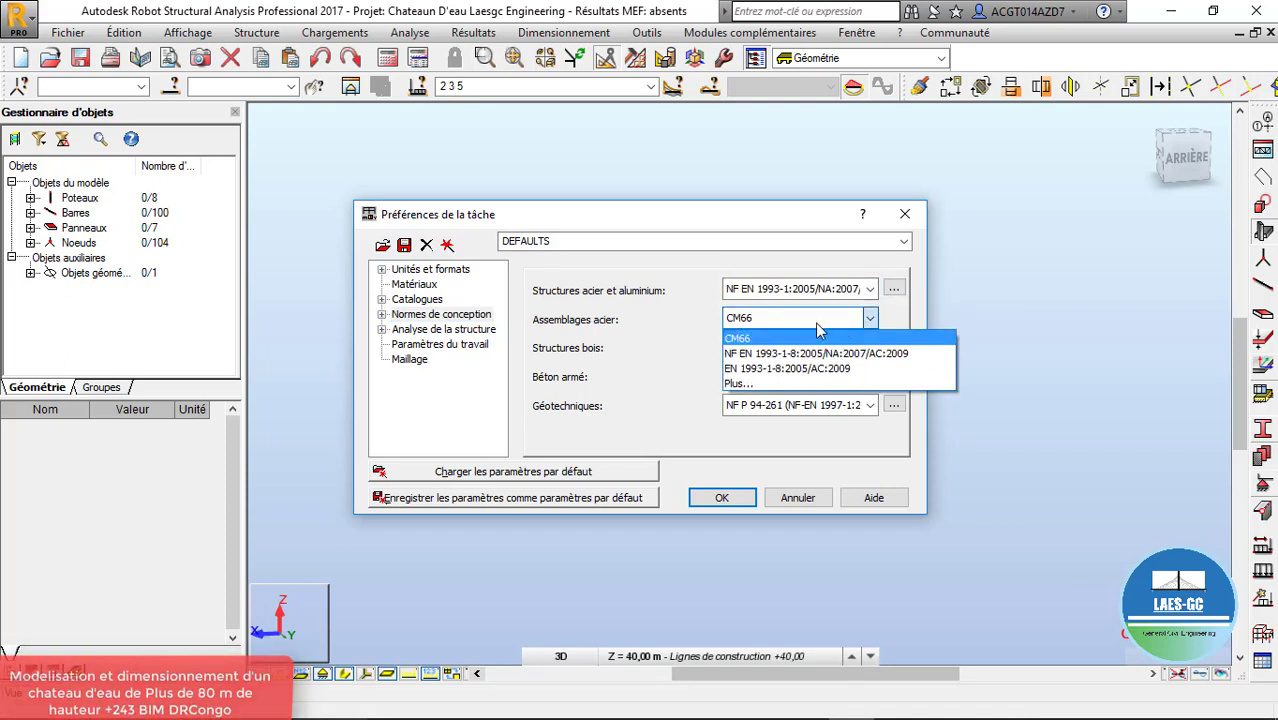
pyautogui.click(798, 349)
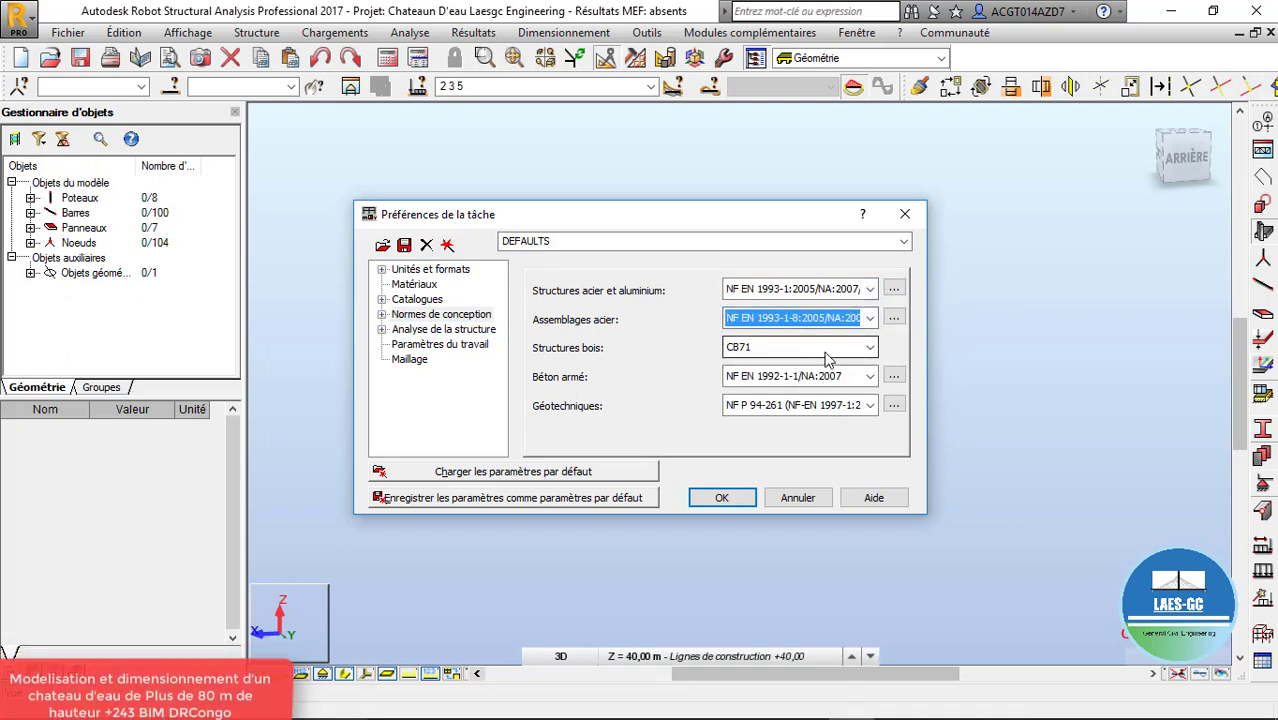
# Set the load combination weighting code in the loads section of the design codes to NF EN 1990/NA Décembre 2011
pyautogui.click(437, 332)
pyautogui.click(381, 314)
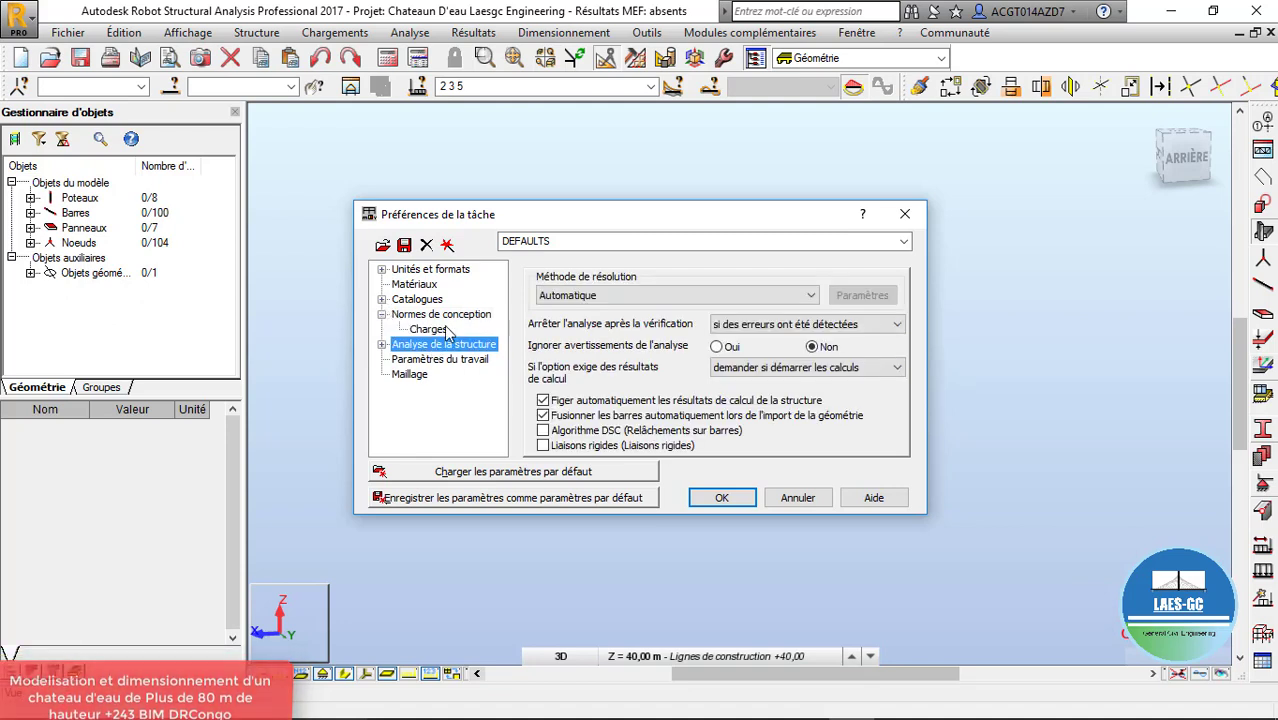
pyautogui.click(428, 329)
pyautogui.click(856, 301)
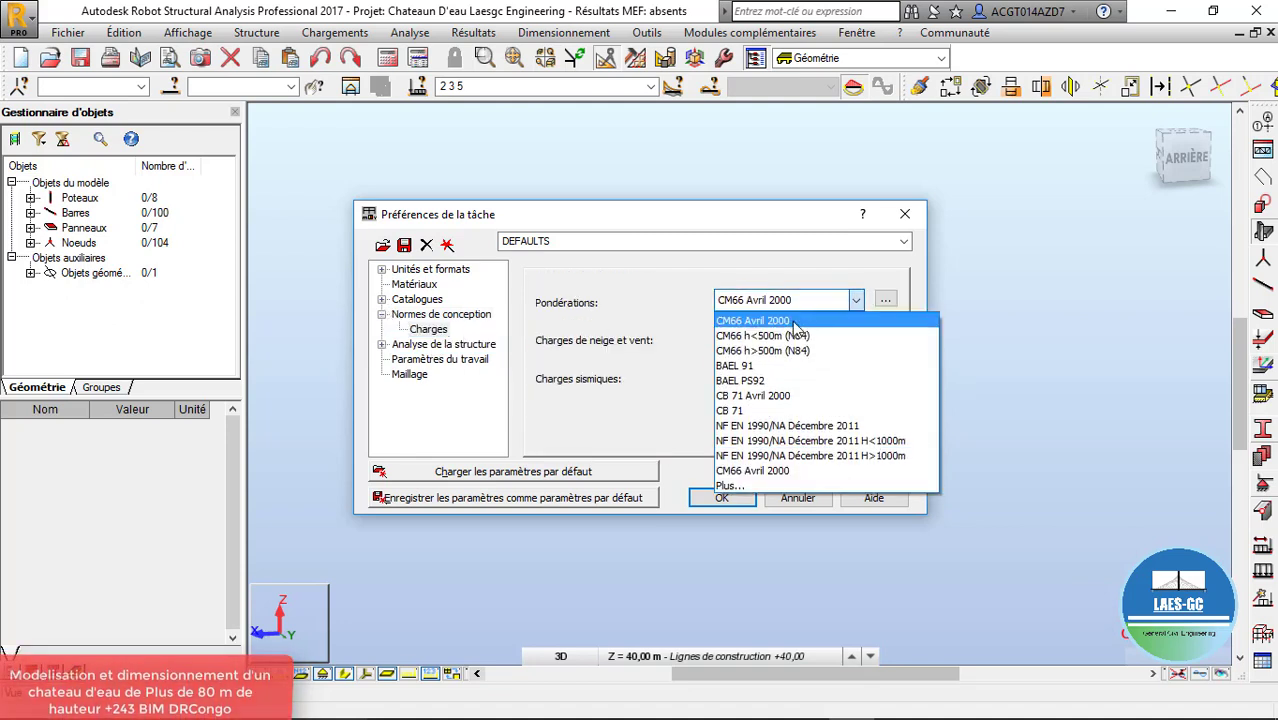
pyautogui.click(800, 423)
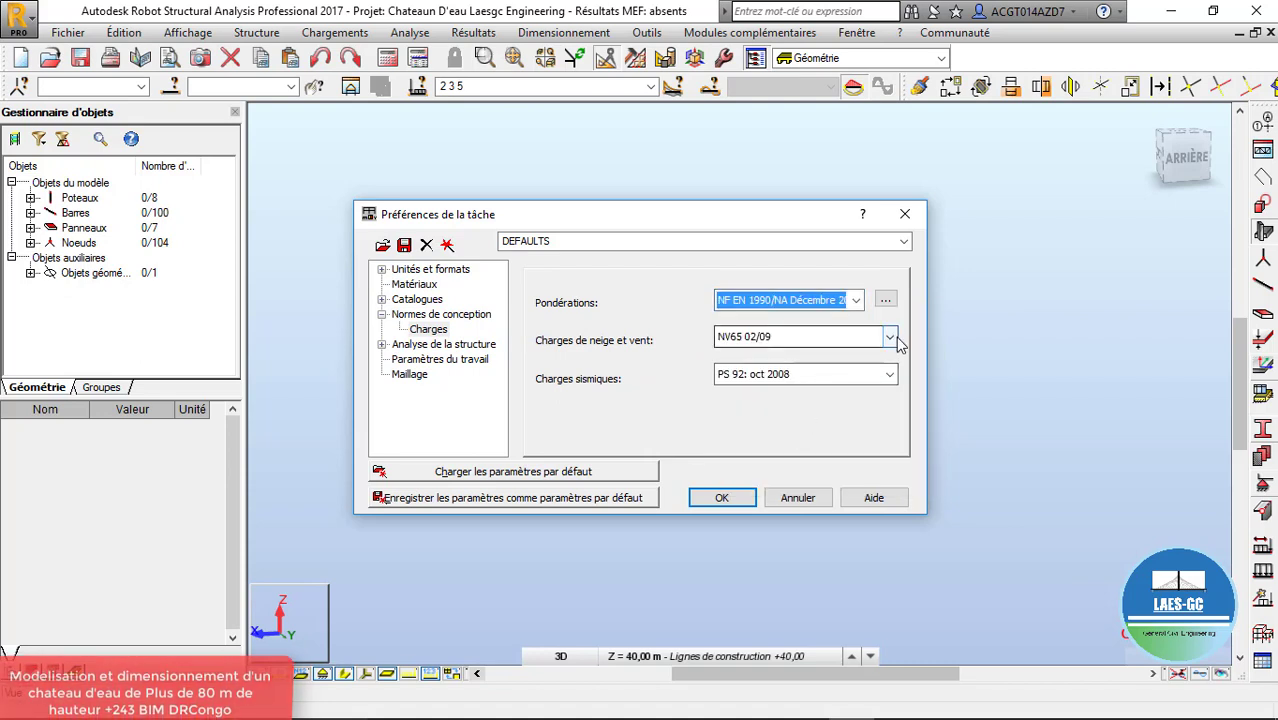
# Set the seismic loads code to NF EN 1998-1/NA:2007 19.juil.2011 and apply the job preferences
pyautogui.click(889, 382)
pyautogui.click(889, 382)
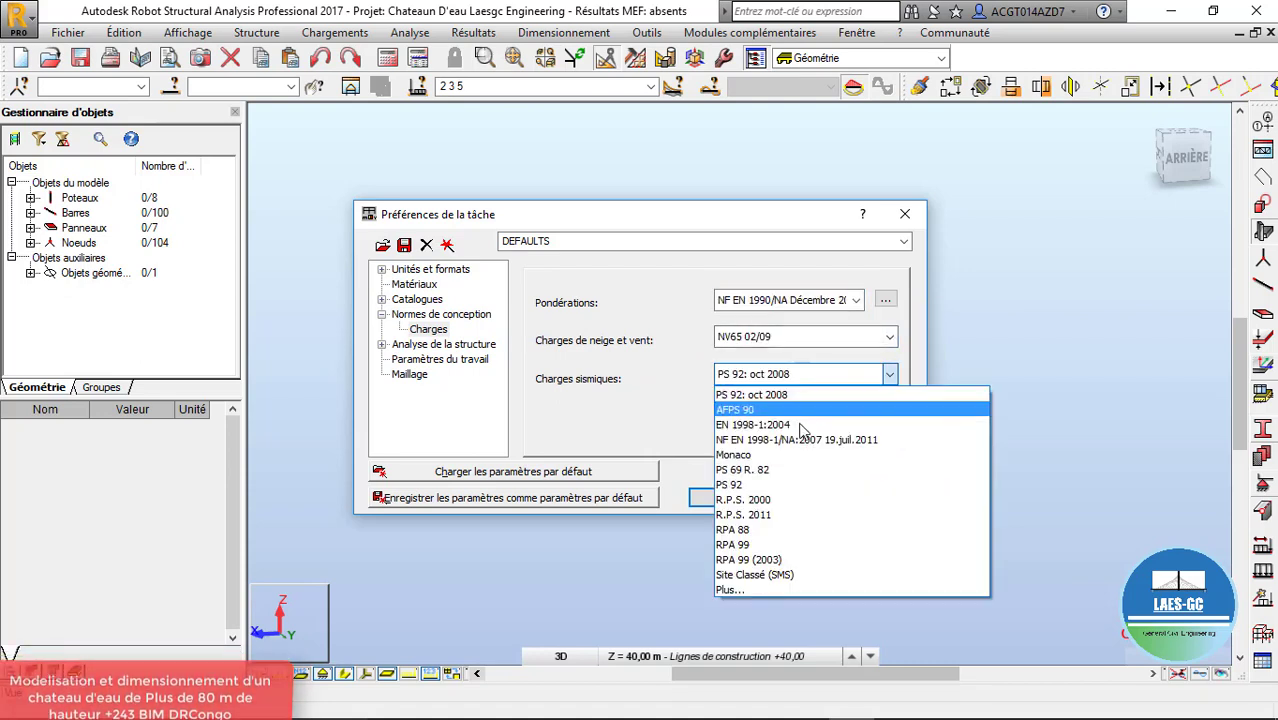
pyautogui.click(843, 440)
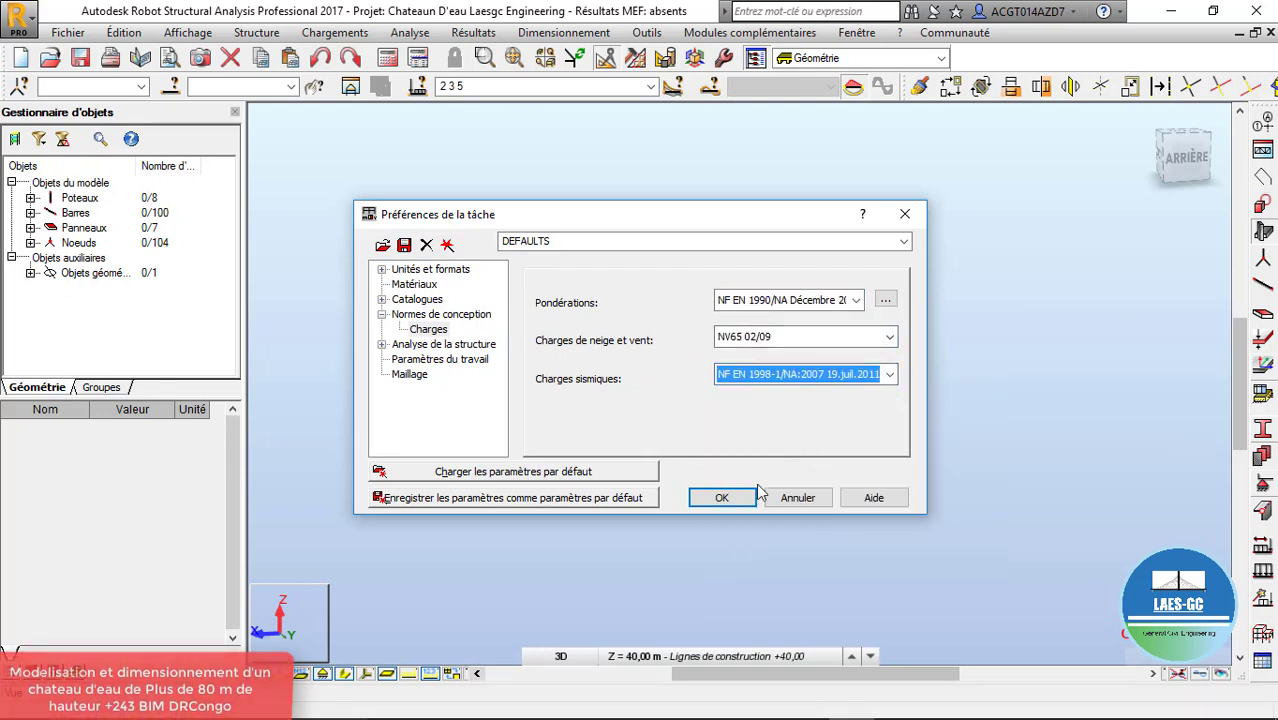
pyautogui.click(723, 497)
pyautogui.click(703, 424)
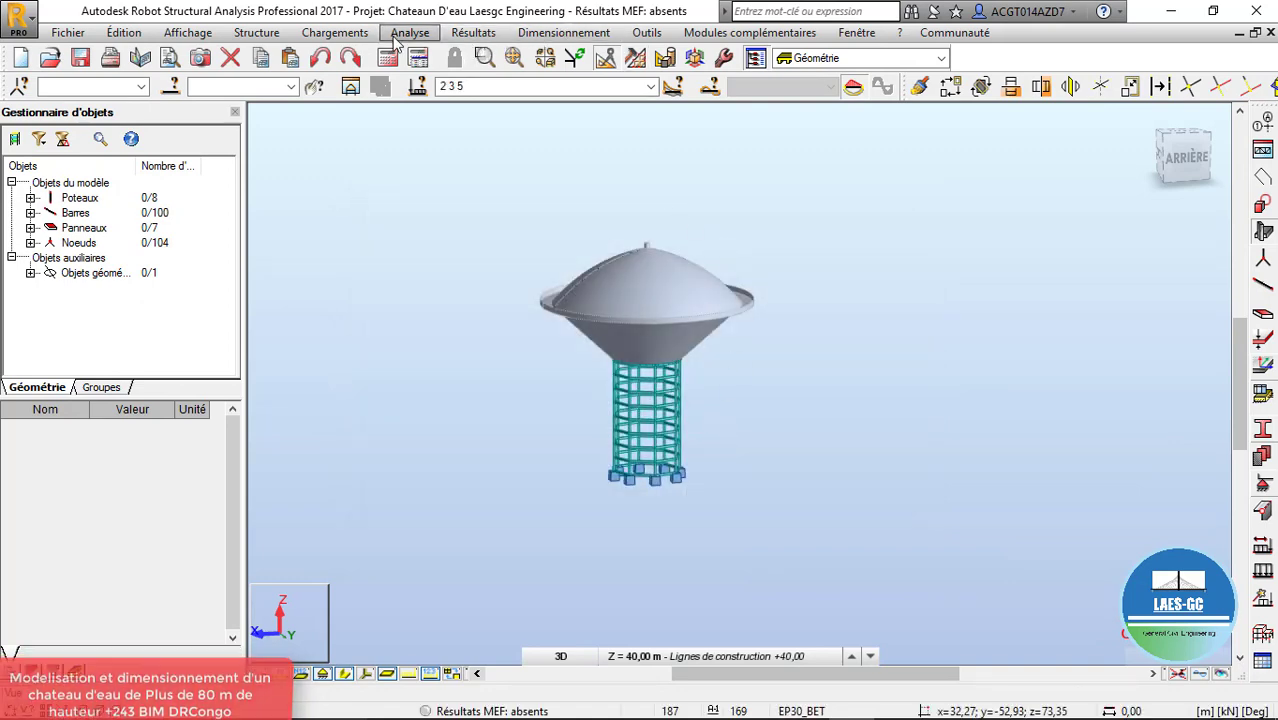
pyautogui.click(333, 35)
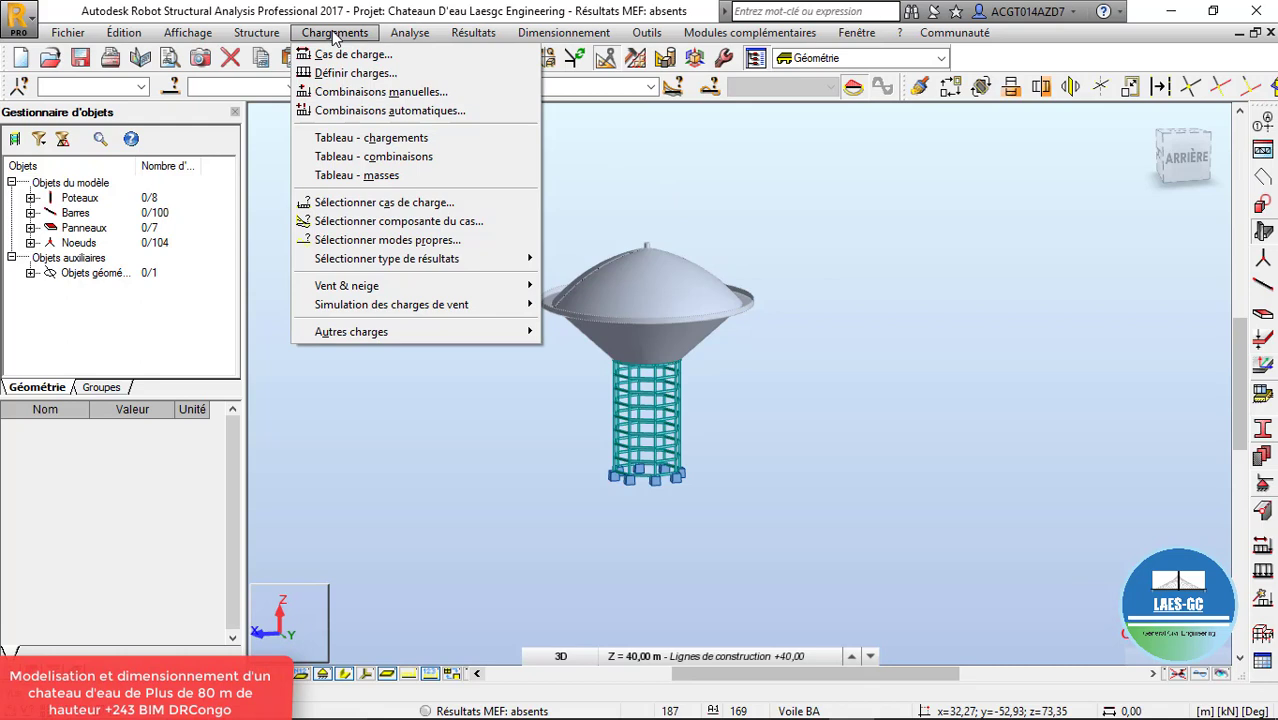
pyautogui.click(397, 92)
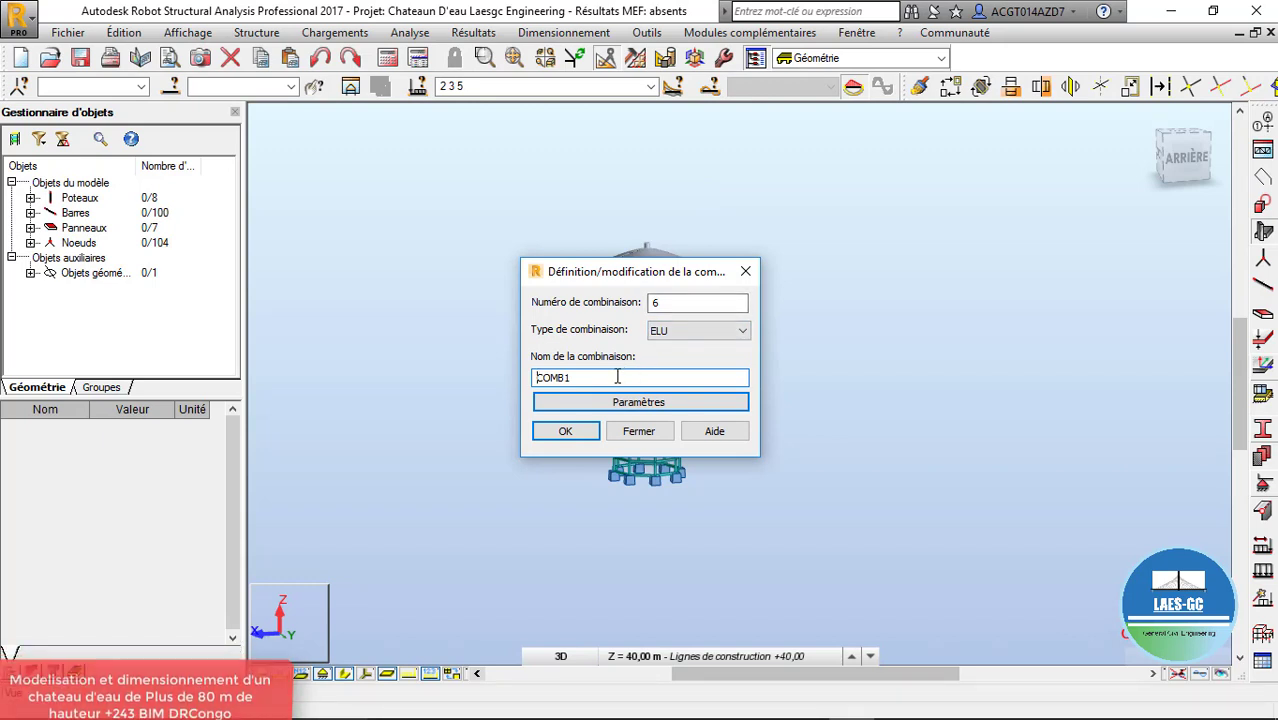
pyautogui.moveTo(609, 274); pyautogui.dragTo(912, 217)
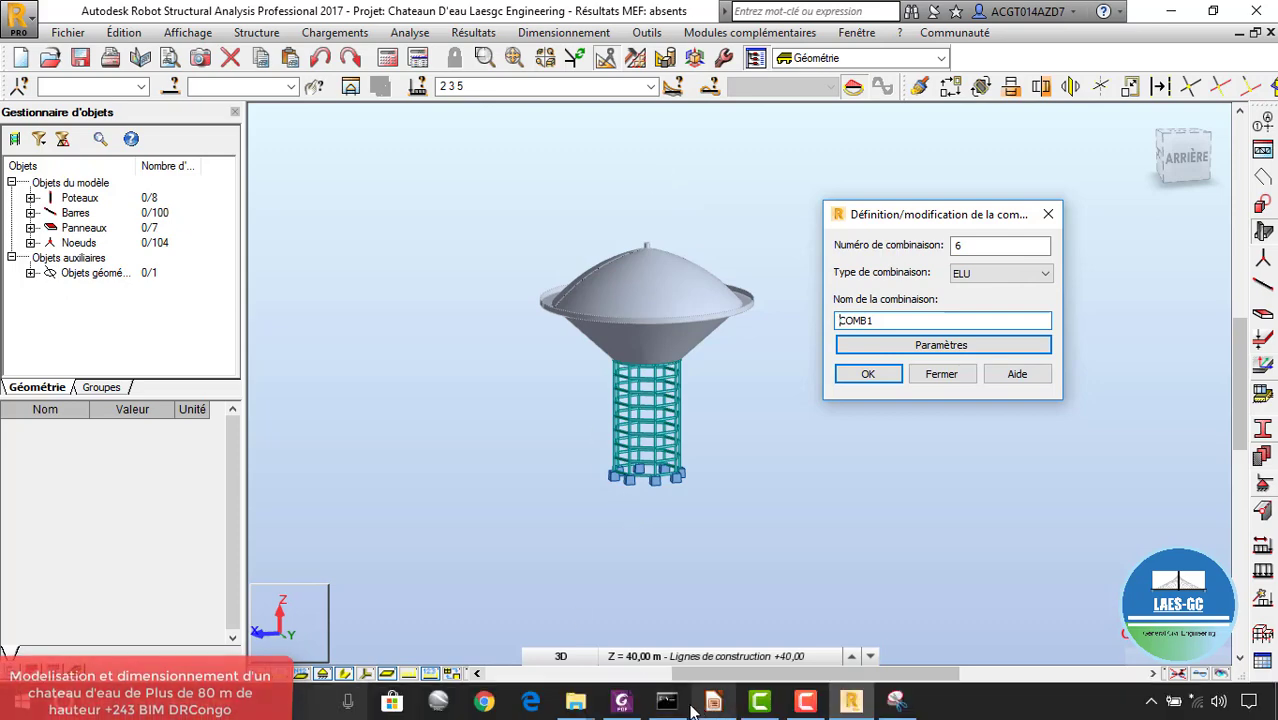
# Switch to Foxit PhantomPDF and examine the partial safety factors for silo and tank actions in Tableau 2.102
pyautogui.click(621, 704)
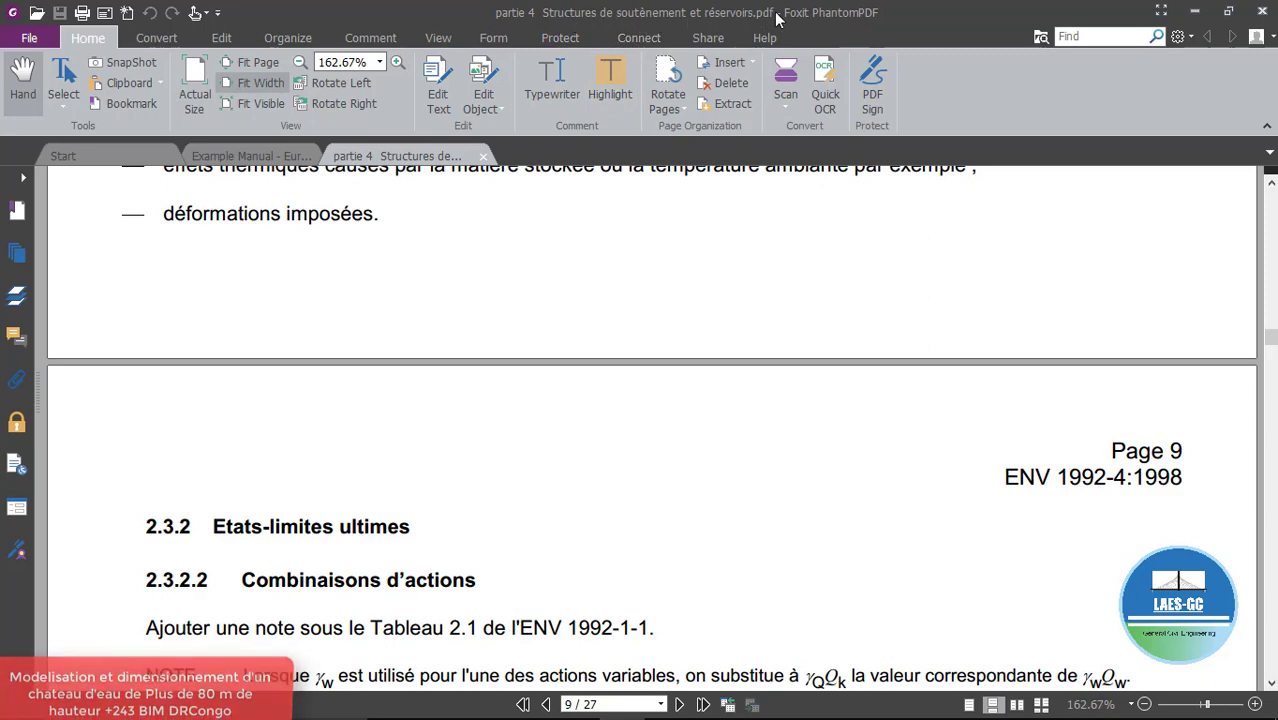
pyautogui.scroll(-3, 399, 337)
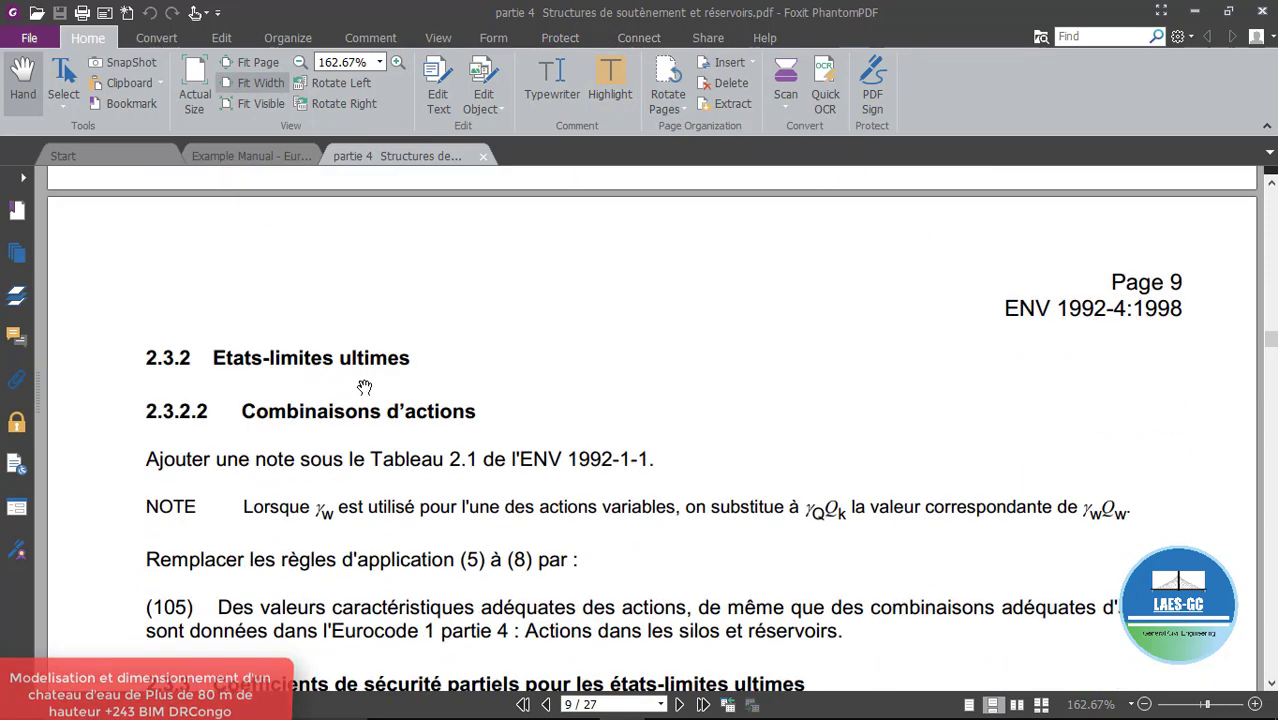
pyautogui.scroll(-1, 408, 342)
pyautogui.scroll(-1, 405, 343)
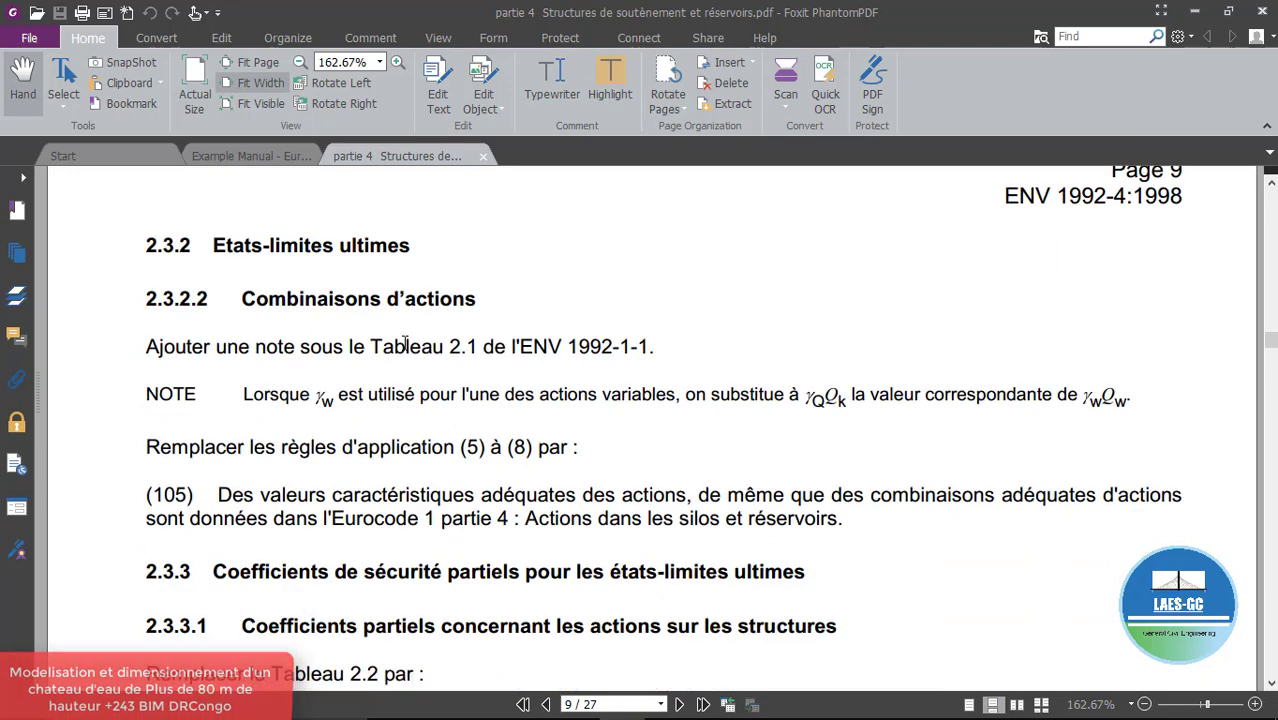
pyautogui.scroll(-8, 405, 341)
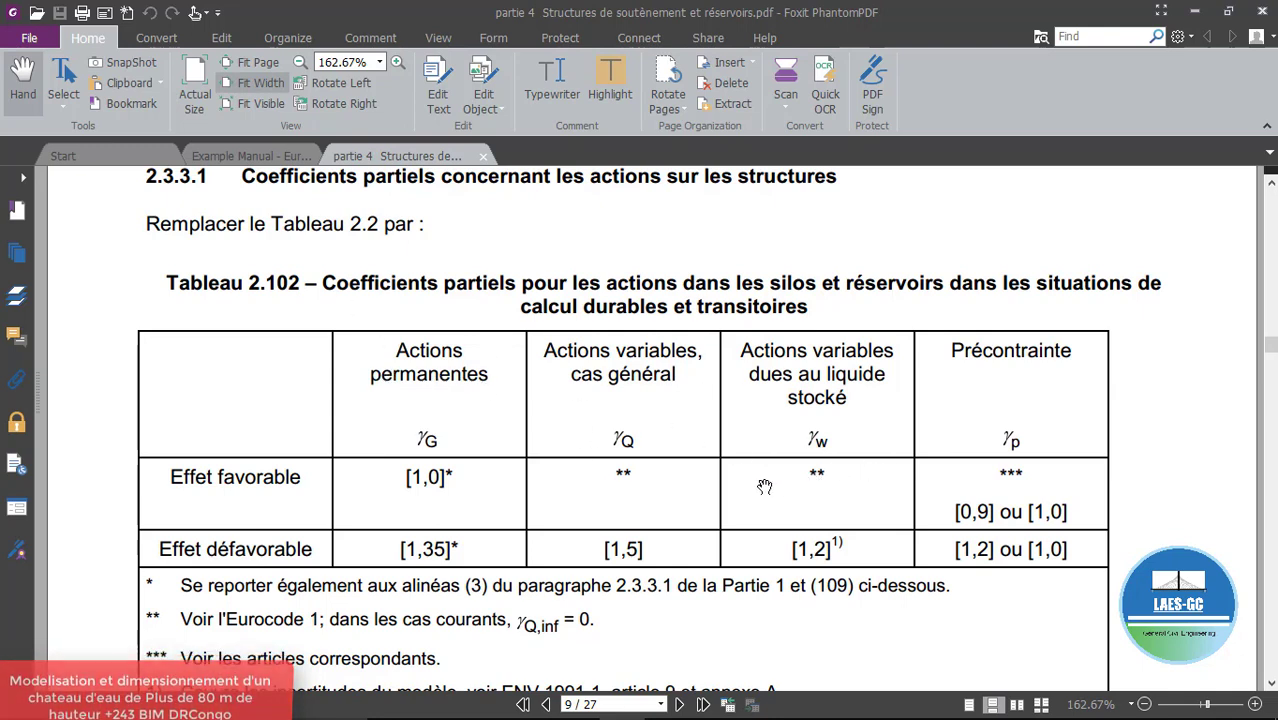
pyautogui.scroll(-2, 548, 451)
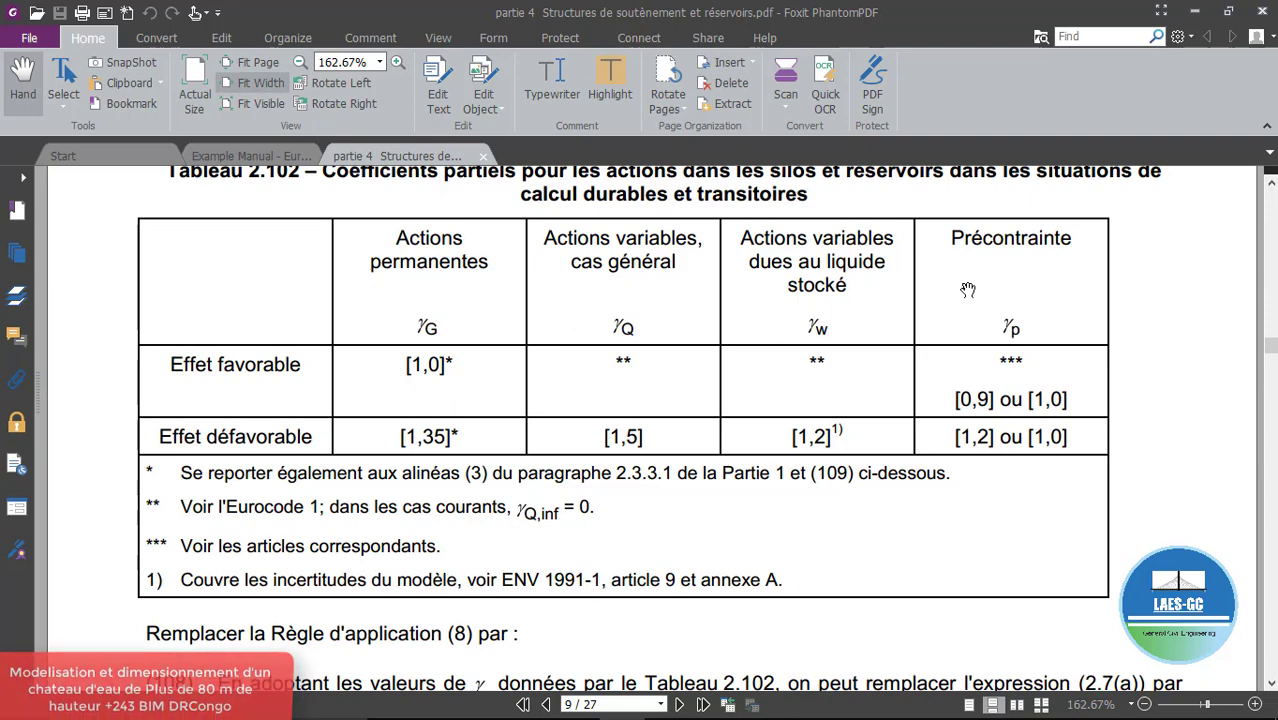
pyautogui.click(1194, 11)
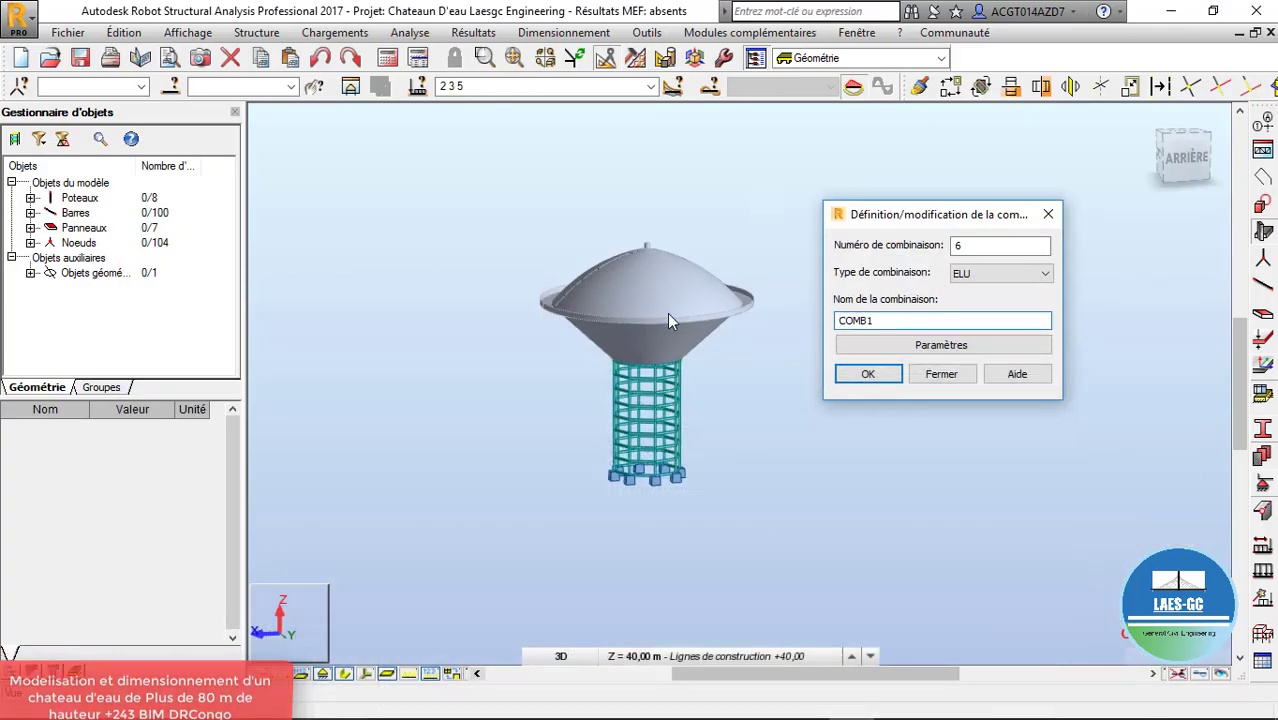
# Close the combination definition without creating it and inspect the water tower's tank up close in the 3D view
pyautogui.click(1046, 217)
pyautogui.scroll(3, 681, 290)
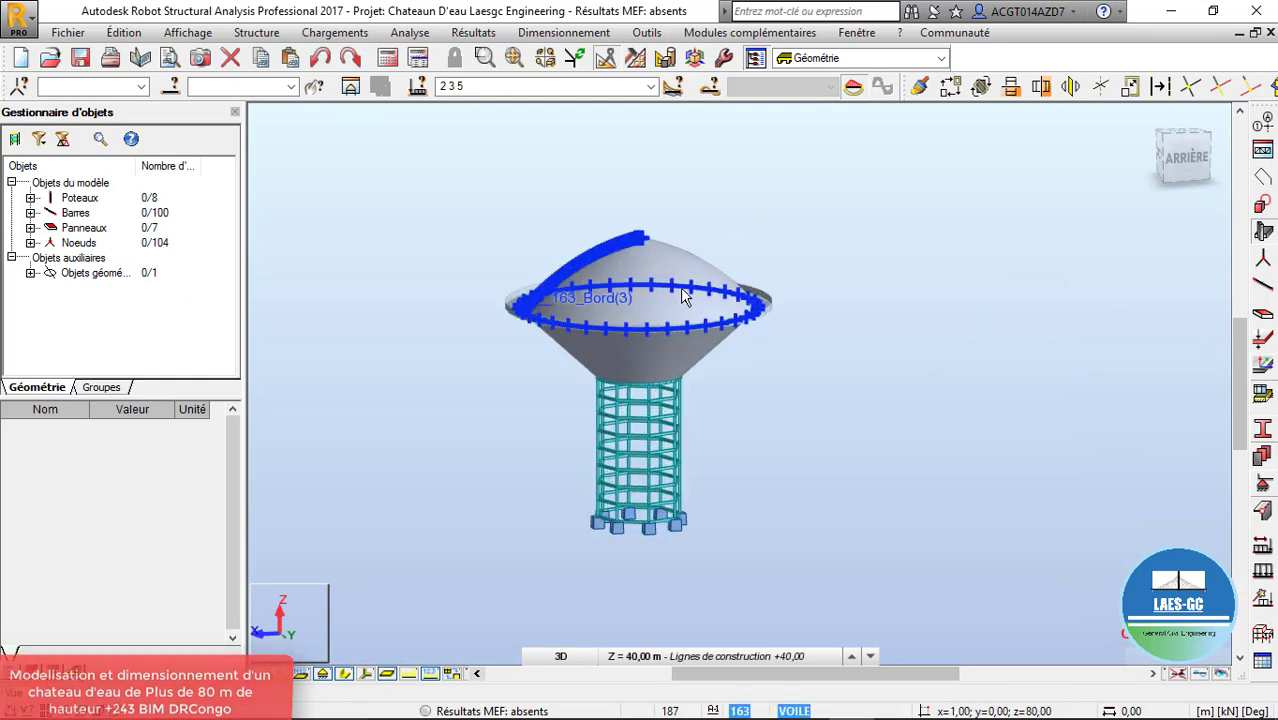
pyautogui.rightClick(773, 190)
pyautogui.click(850, 268)
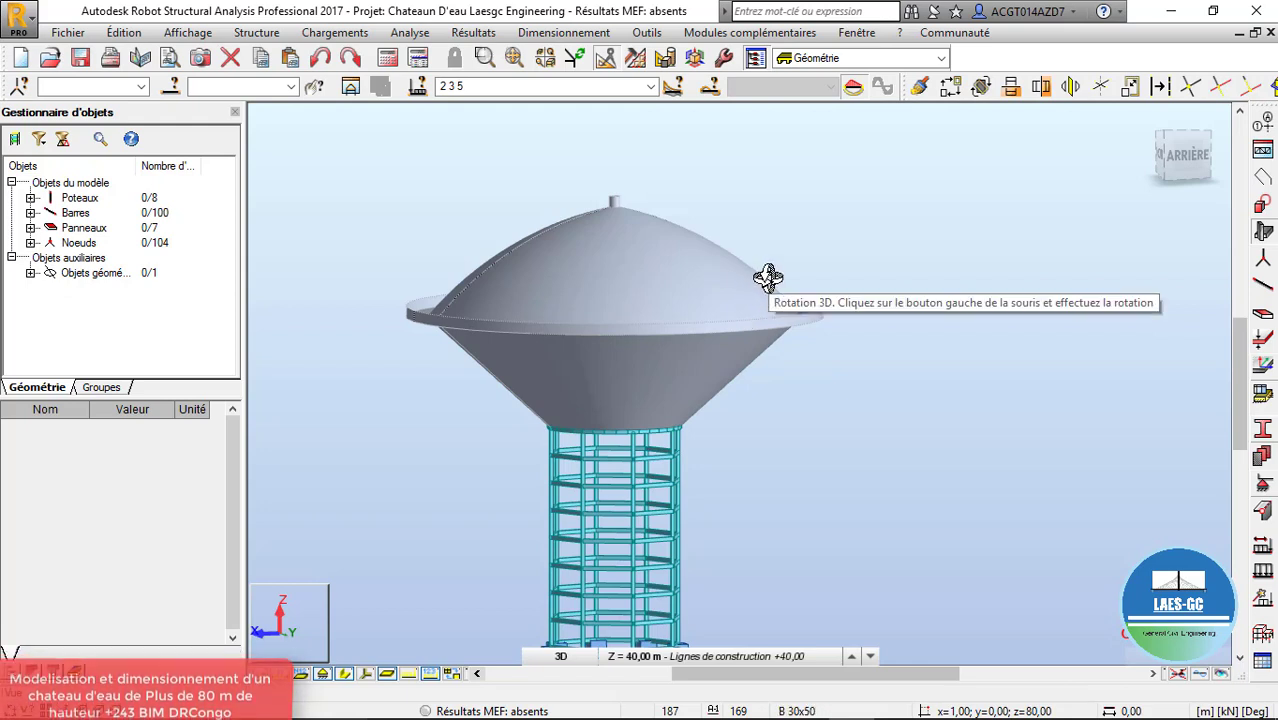
# Switch to Foxit PhantomPDF and read the load combination expressions for the ultimate and serviceability limit states
pyautogui.click(1171, 11)
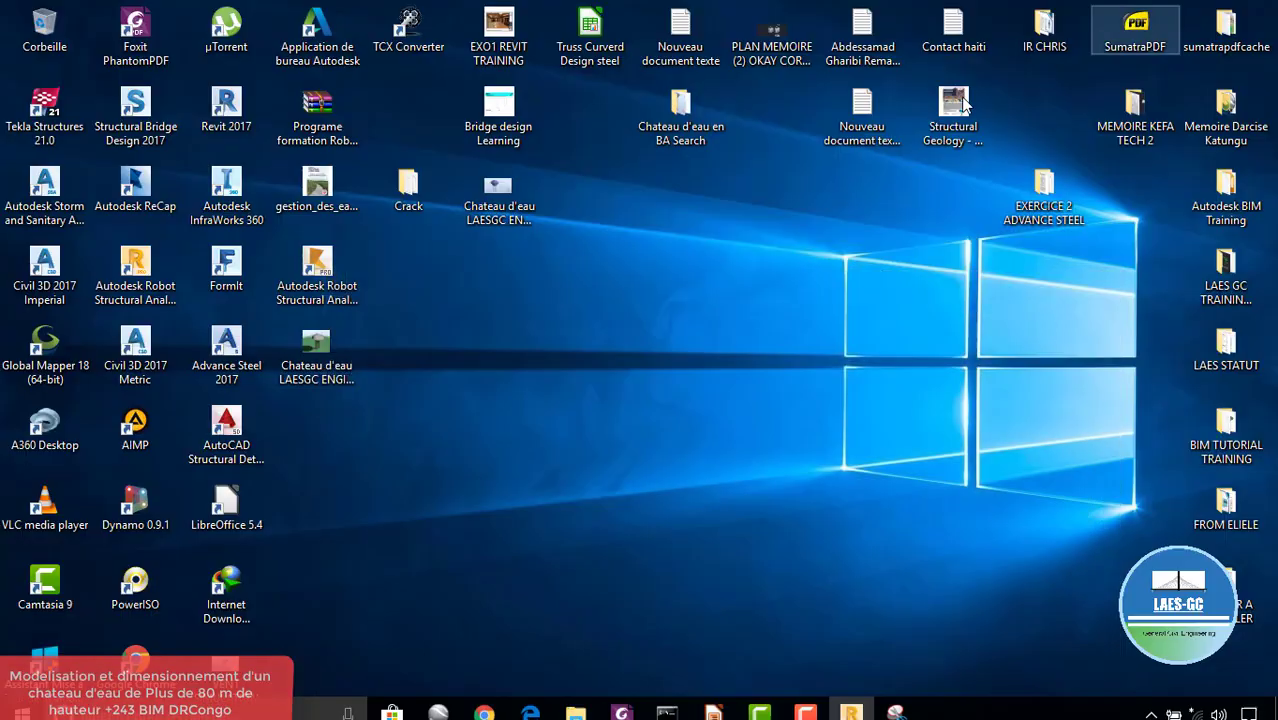
pyautogui.click(621, 700)
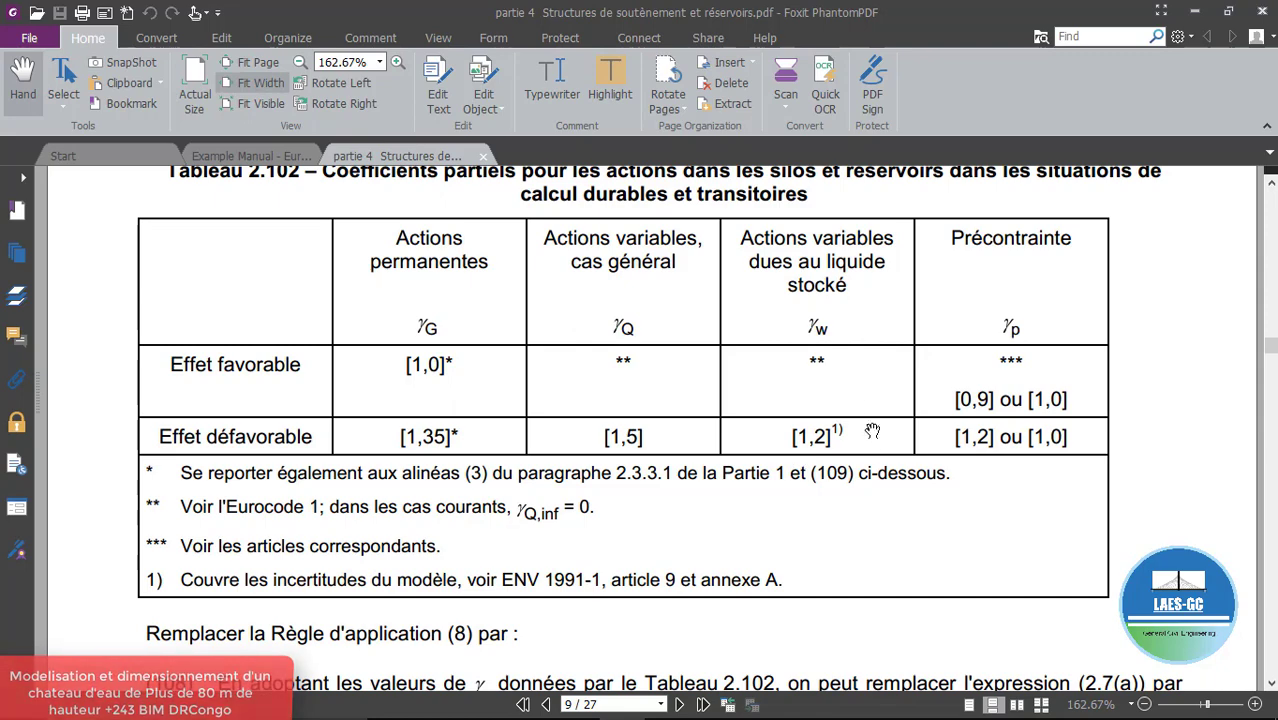
pyautogui.scroll(-4, 787, 402)
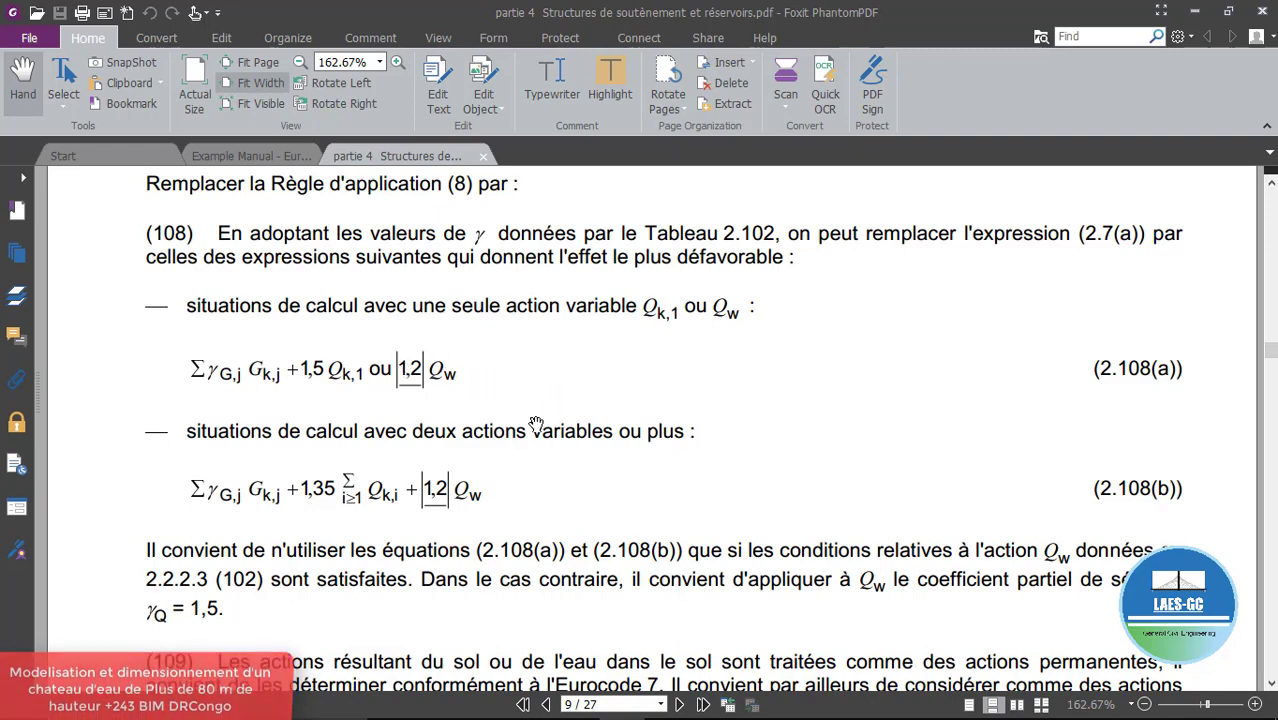
pyautogui.scroll(-10, 652, 285)
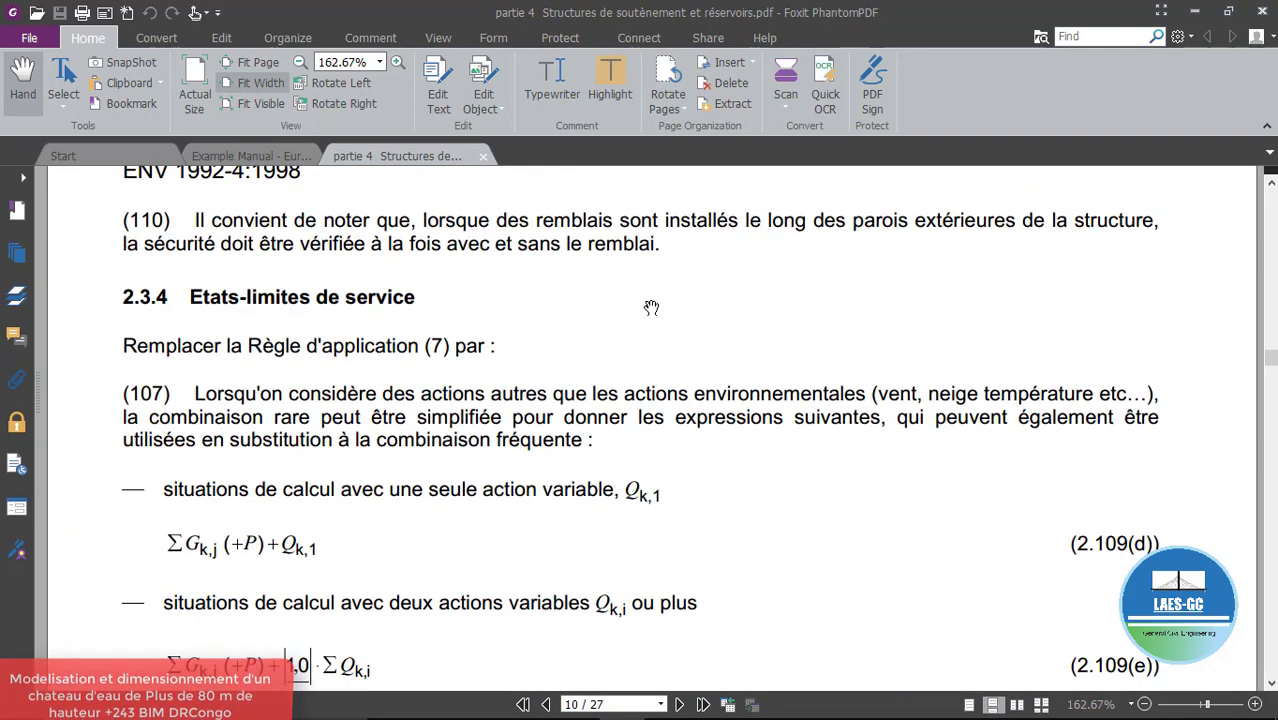
pyautogui.scroll(-5, 651, 305)
pyautogui.scroll(7, 650, 300)
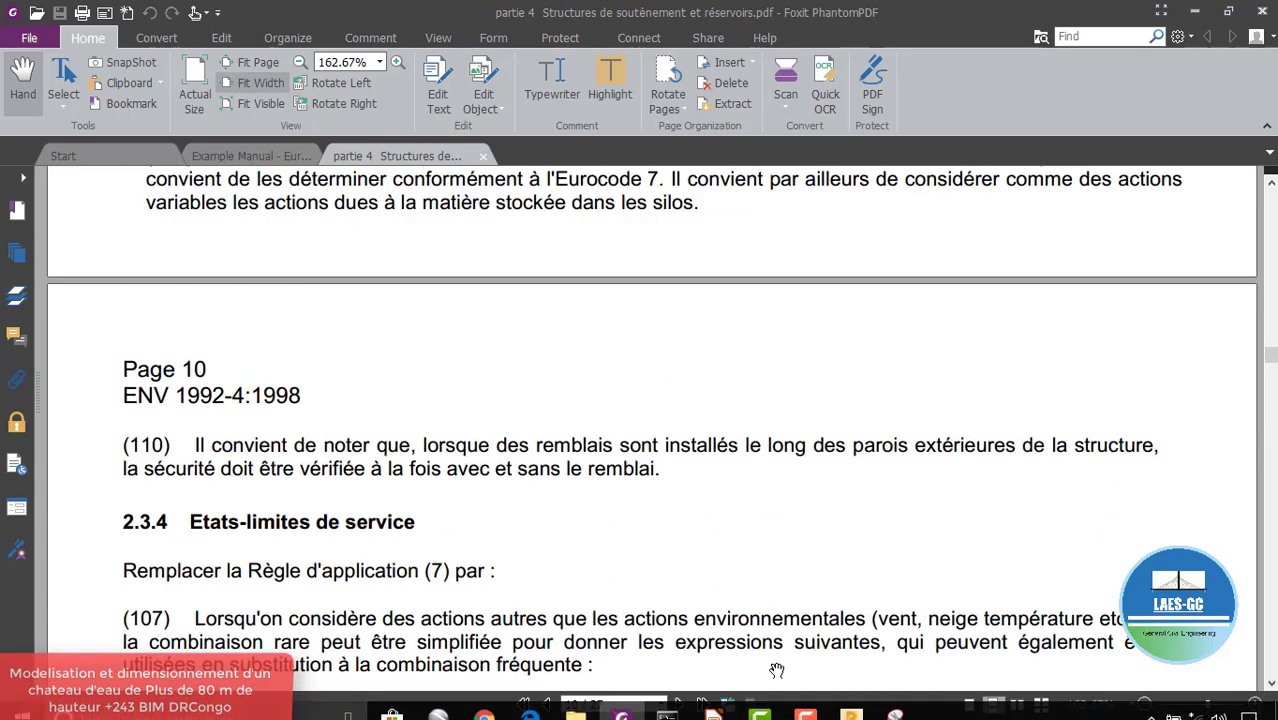
# Switch to Robot Structural Analysis and start a manual ELU combination numbered 6, named 1.5G+1.5Q+1.5W
pyautogui.click(853, 684)
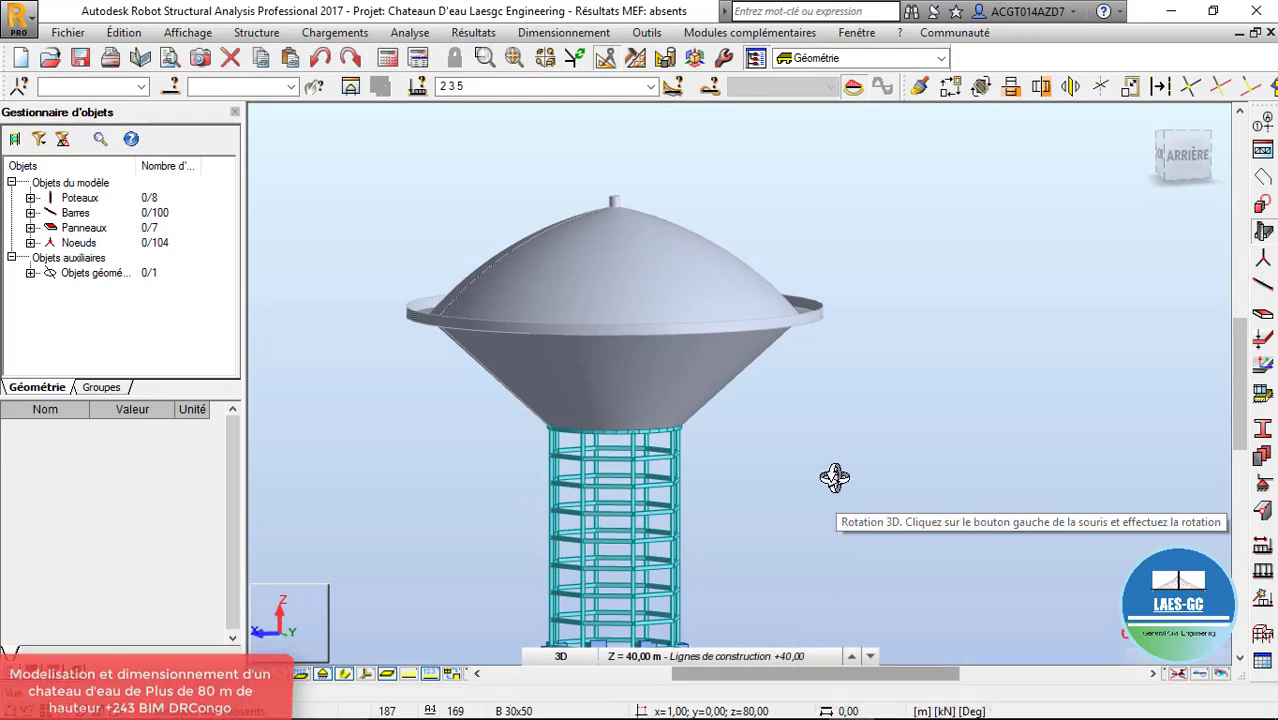
pyautogui.click(335, 32)
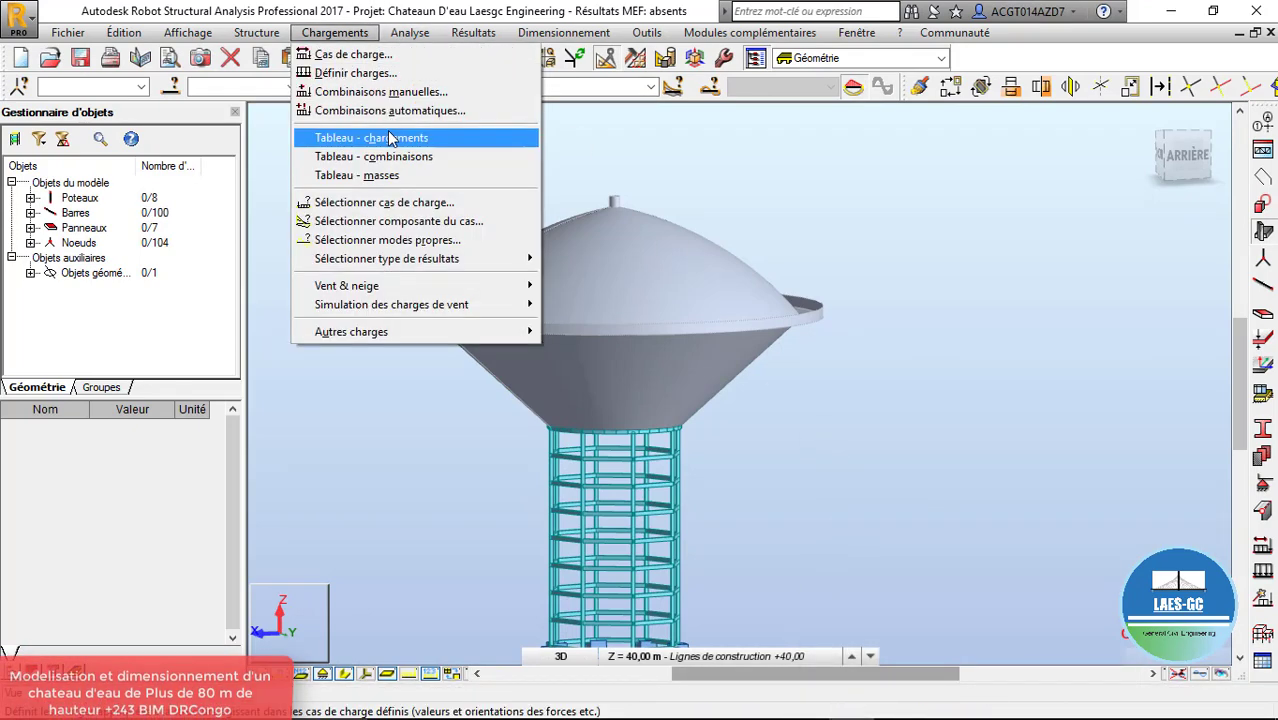
pyautogui.click(415, 91)
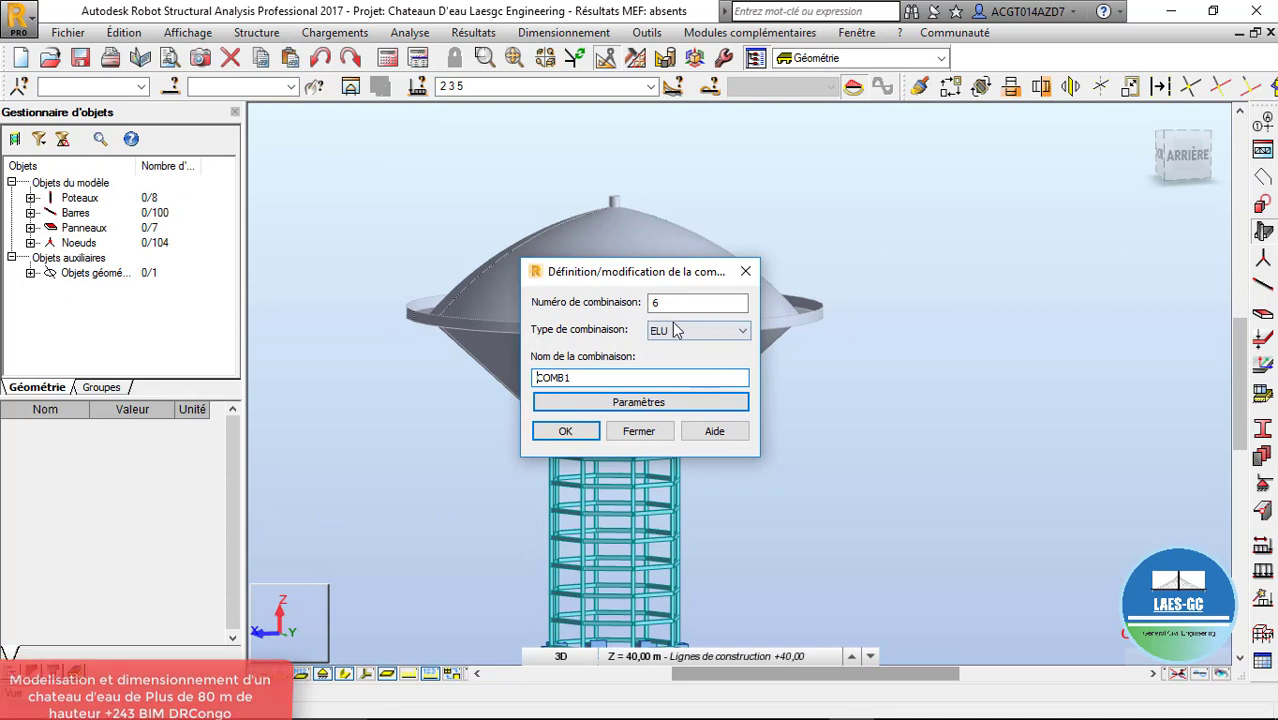
pyautogui.moveTo(625, 377); pyautogui.dragTo(474, 370)
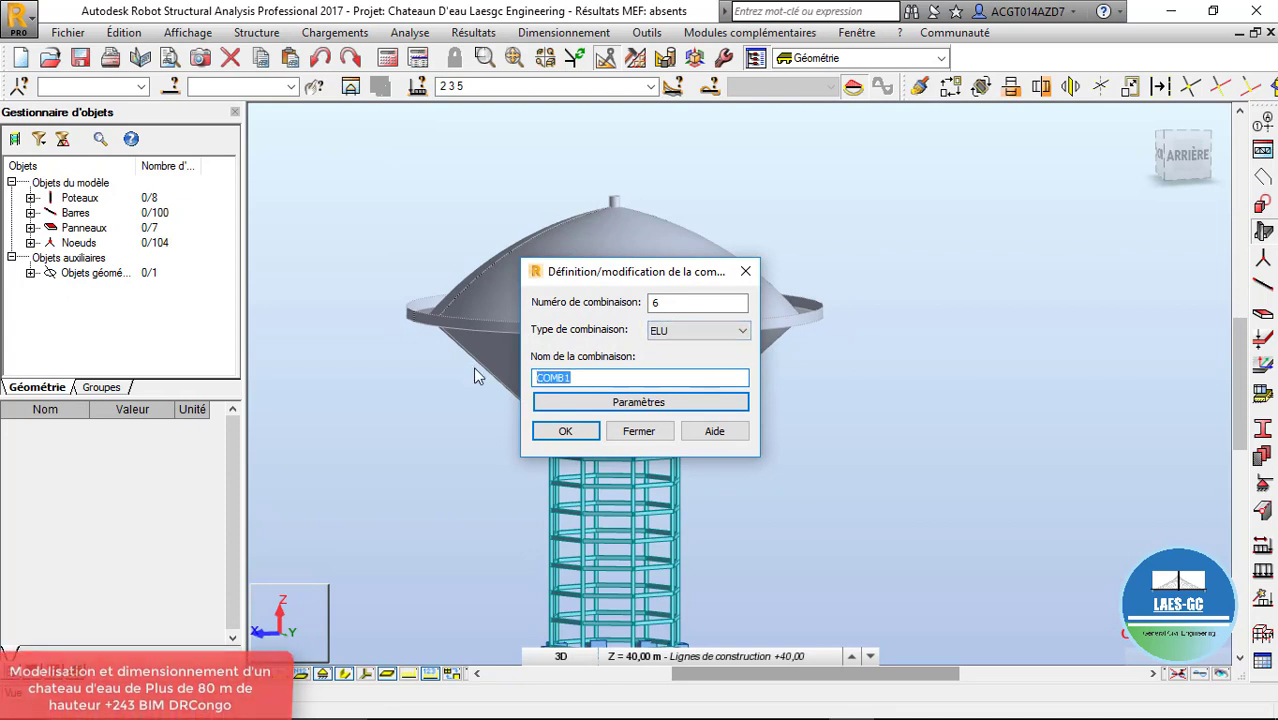
pyautogui.press('BackSpace')
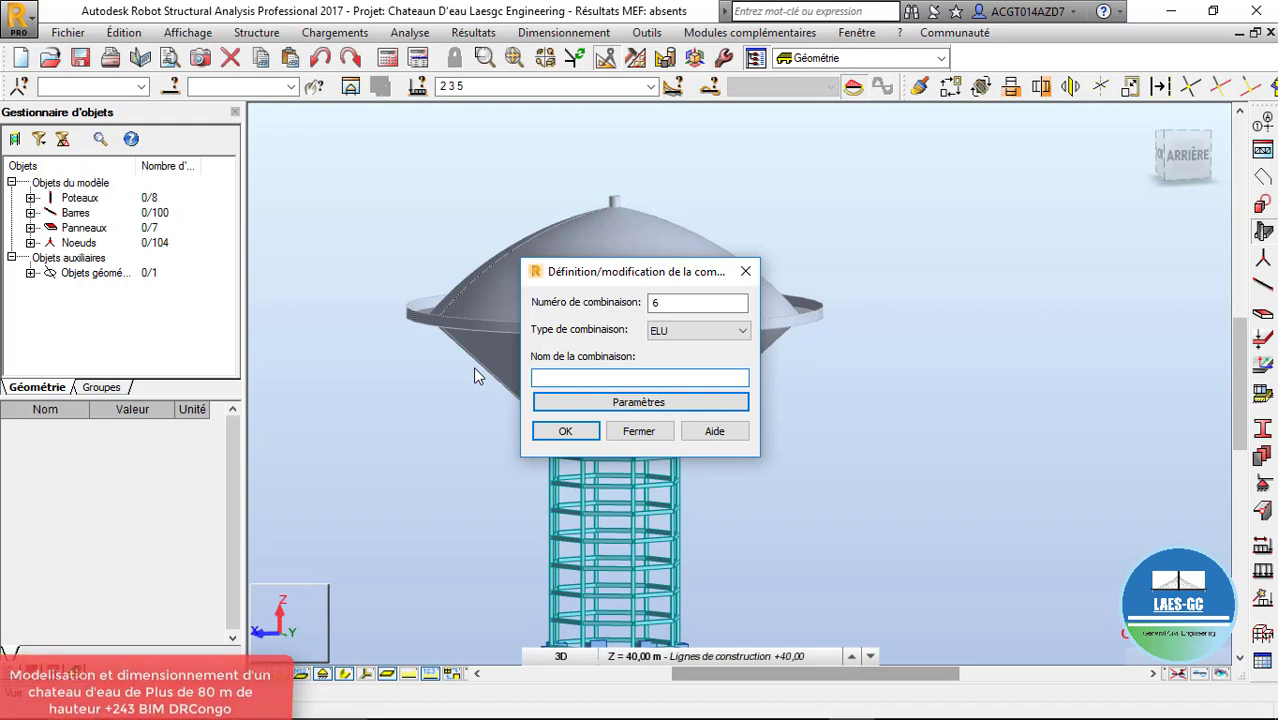
pyautogui.write('1.5G')
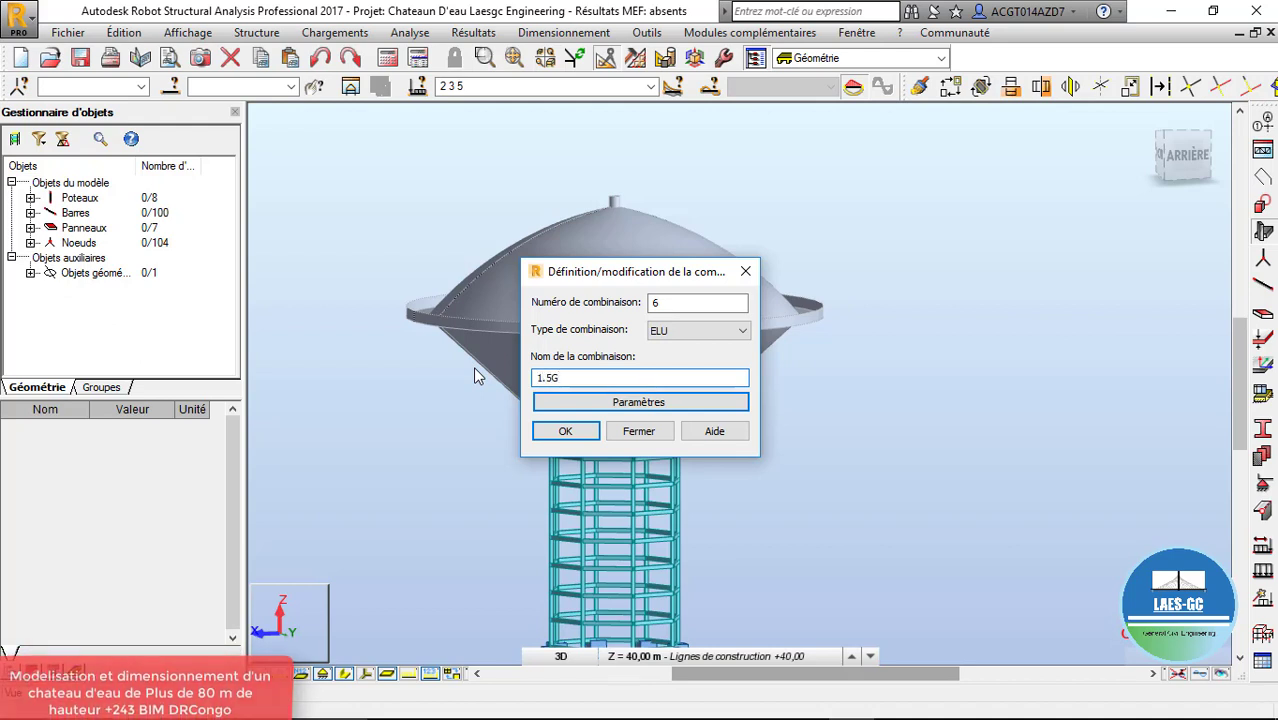
pyautogui.write('+1.')
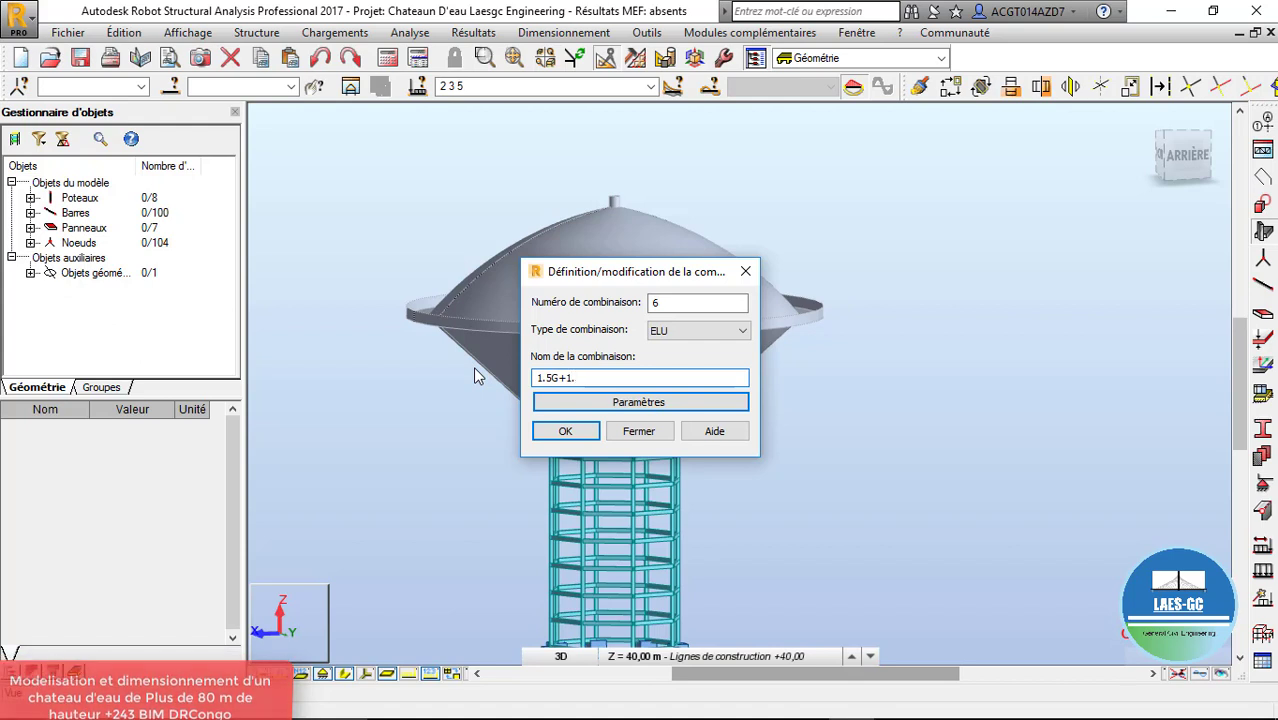
pyautogui.write('5Q+1.5')
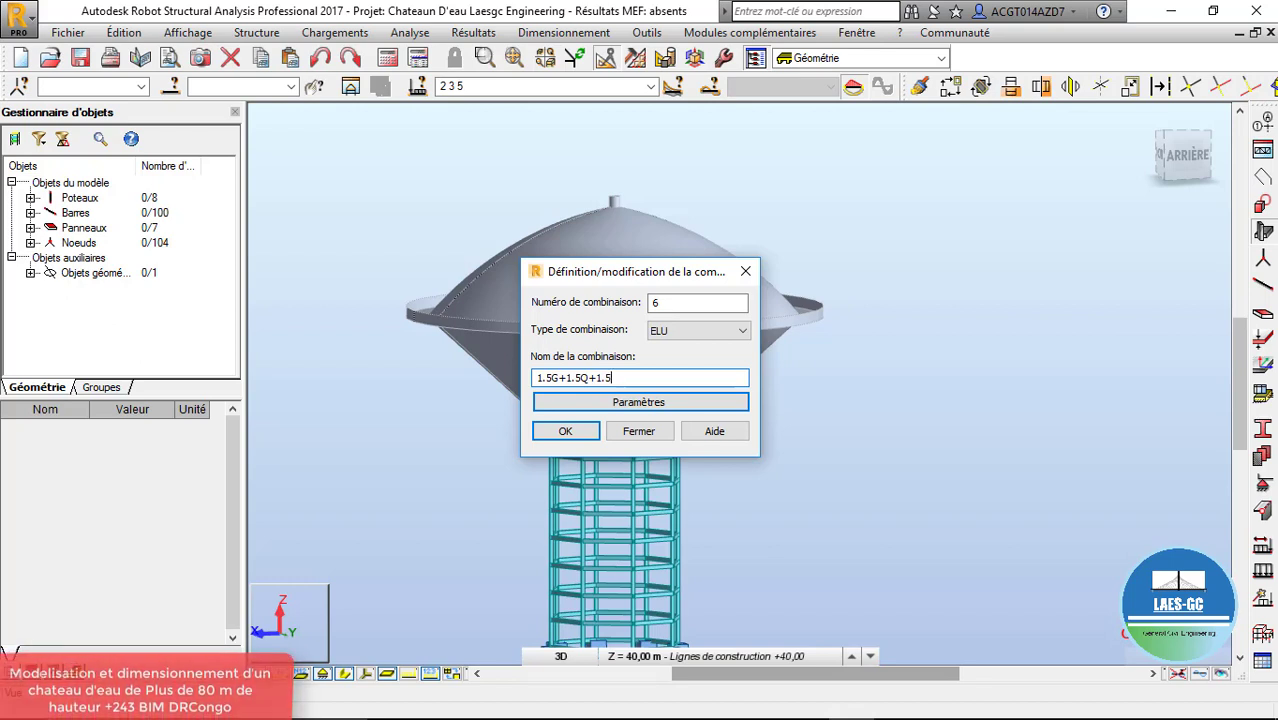
pyautogui.write('W')
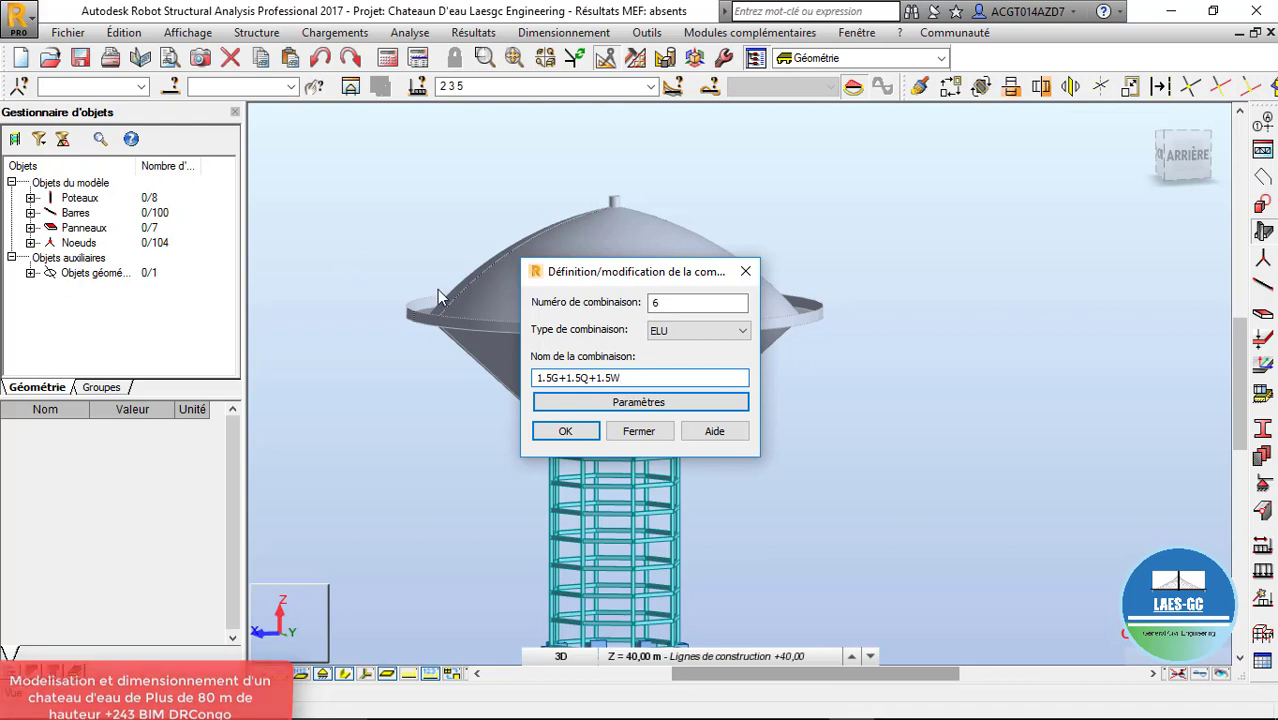
# Keep the combination parameters at CQC and Structurelle nature, and create the combination
pyautogui.click(665, 406)
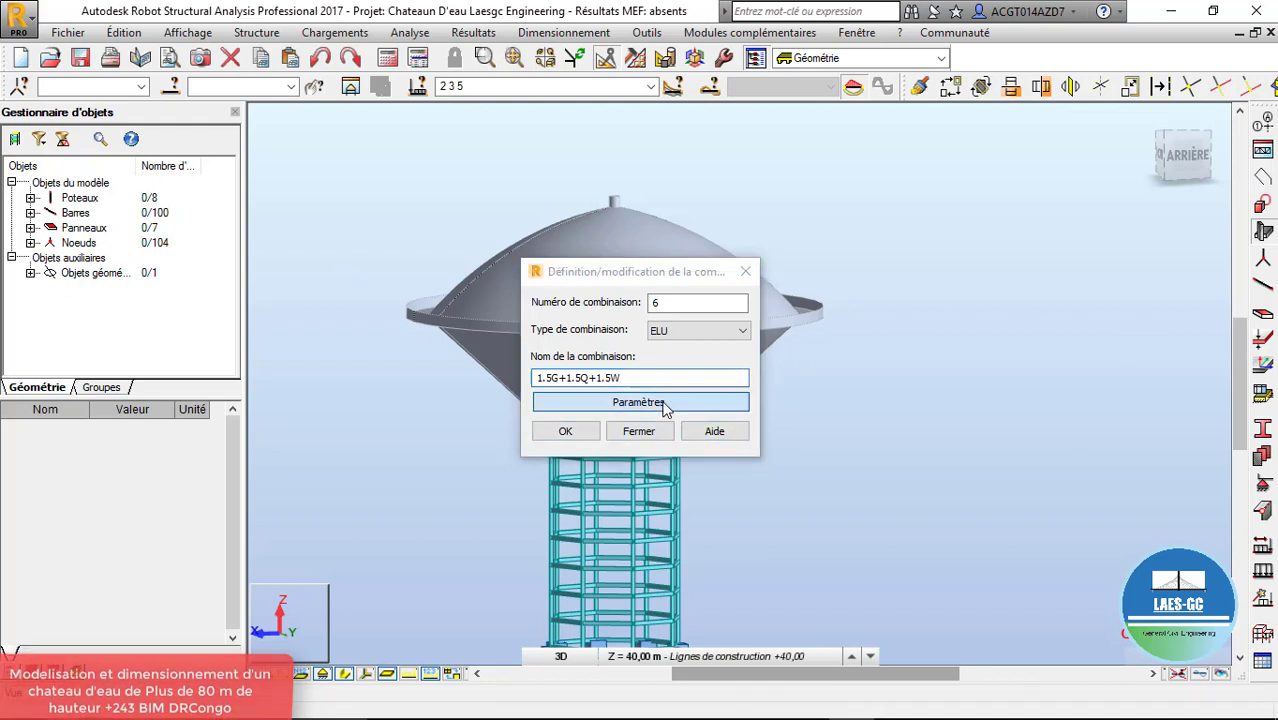
pyautogui.click(695, 368)
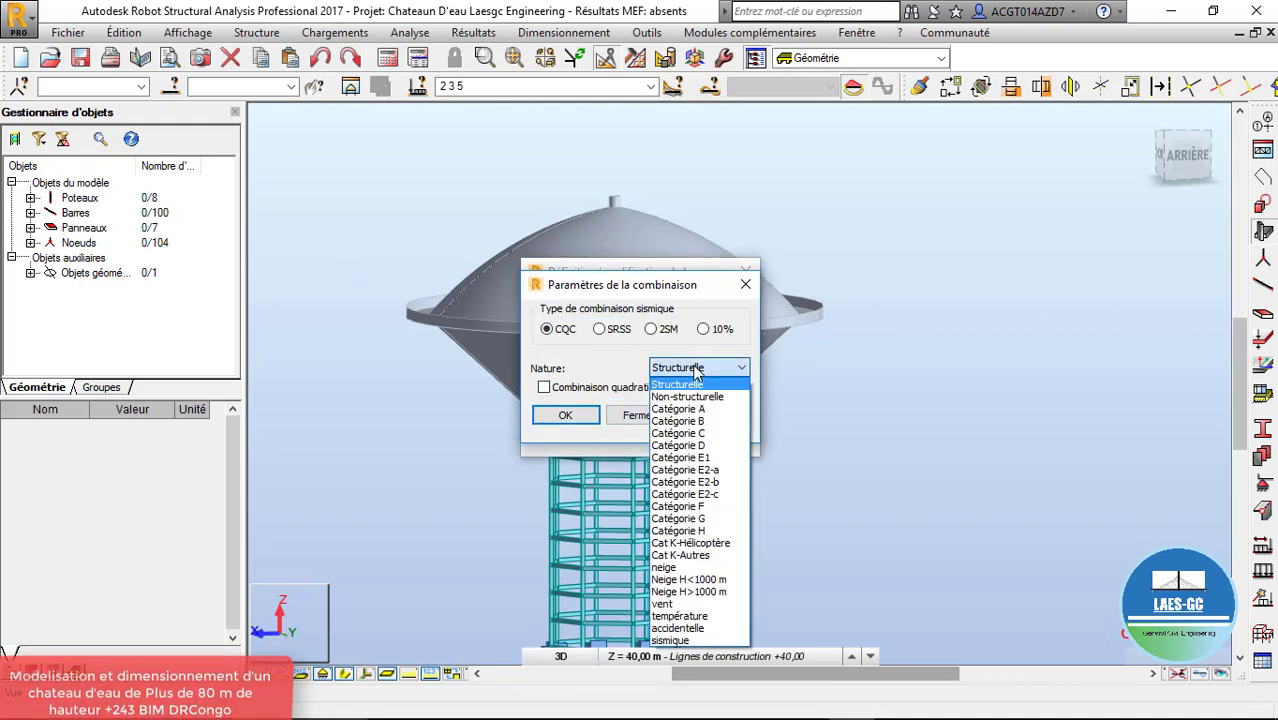
pyautogui.click(695, 370)
pyautogui.click(566, 415)
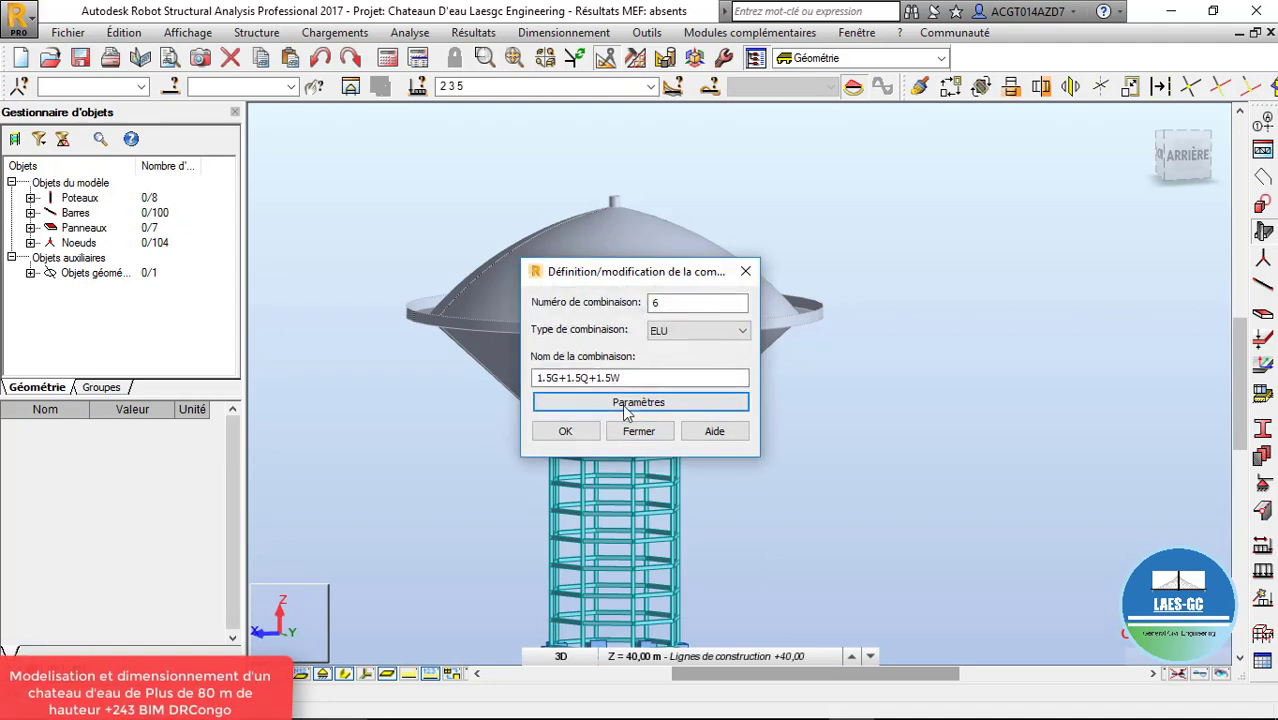
pyautogui.click(565, 432)
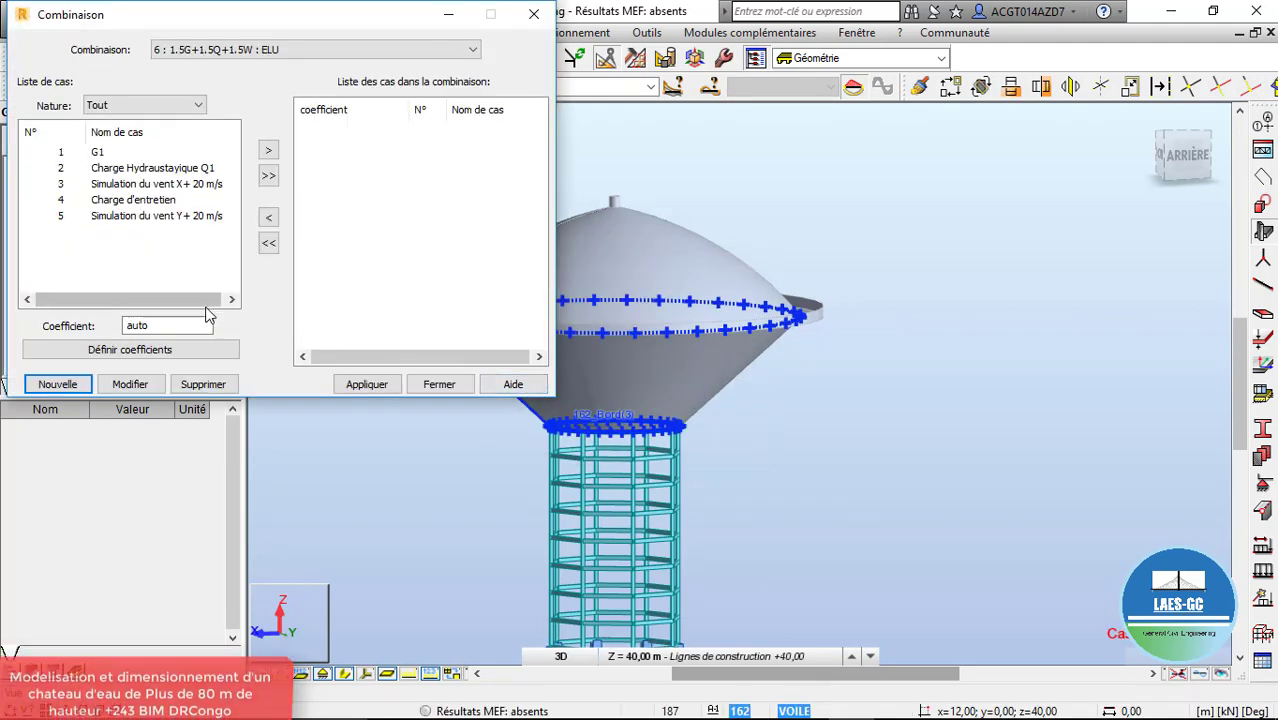
# Add G1 with coefficient 1.35 and Charge d'entretien with coefficient 1.5 to combination 6
pyautogui.write('1.35')
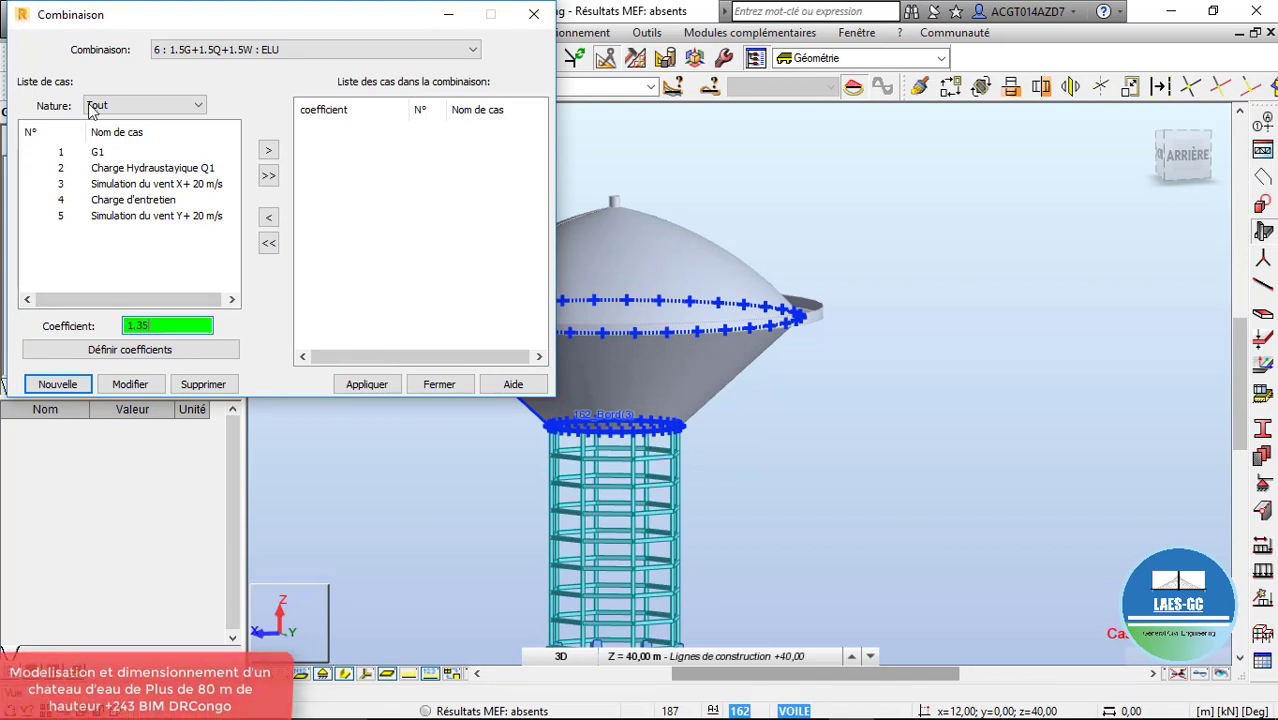
pyautogui.click(60, 155)
pyautogui.click(268, 150)
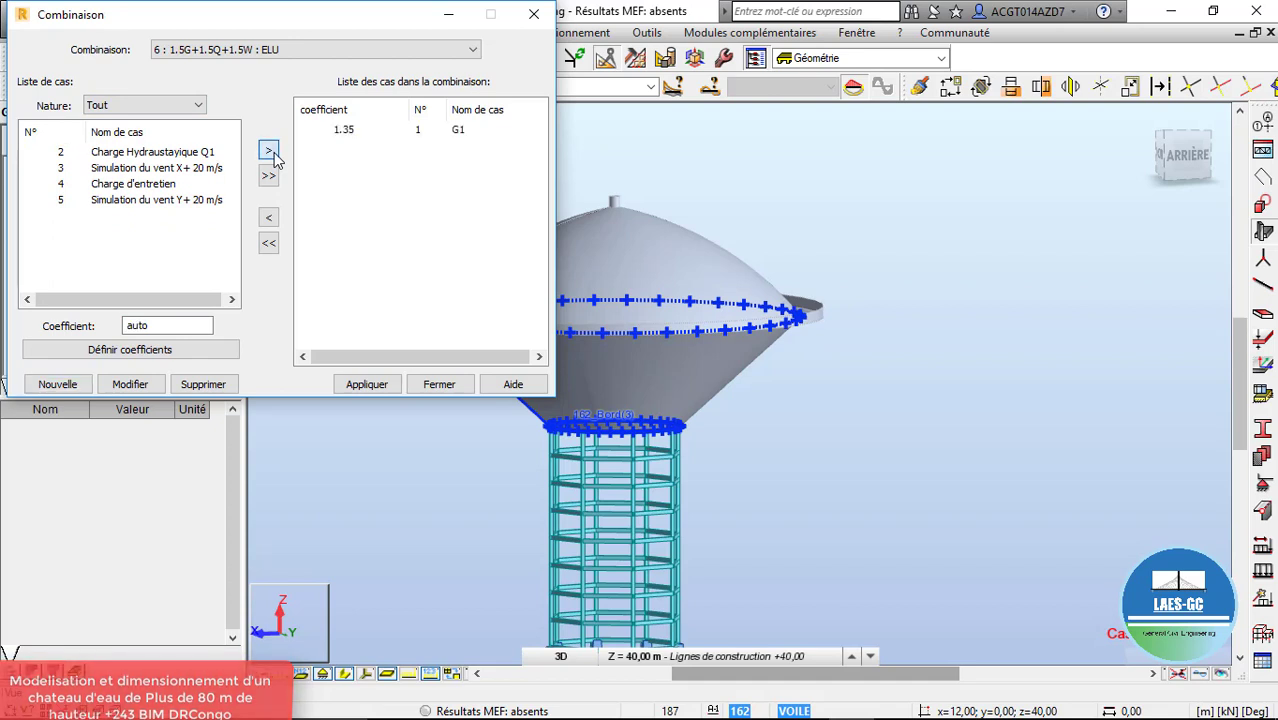
pyautogui.moveTo(168, 325); pyautogui.dragTo(79, 314)
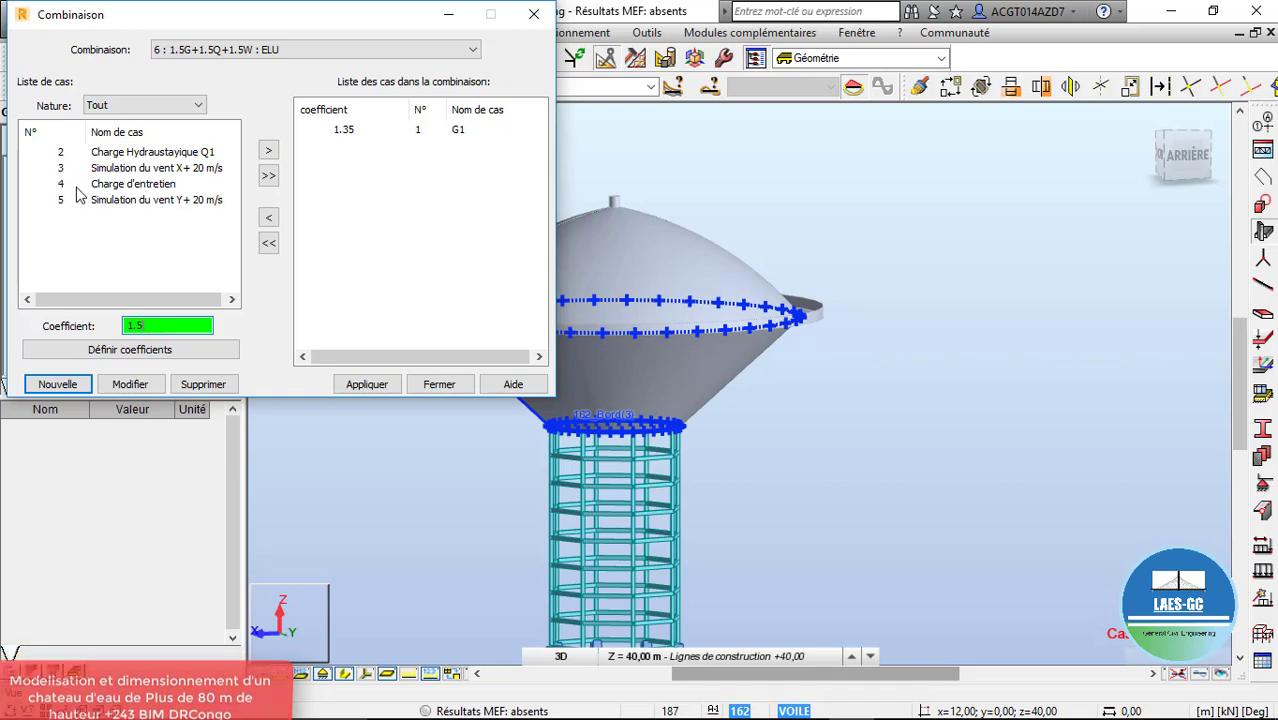
pyautogui.click(62, 184)
pyautogui.click(268, 150)
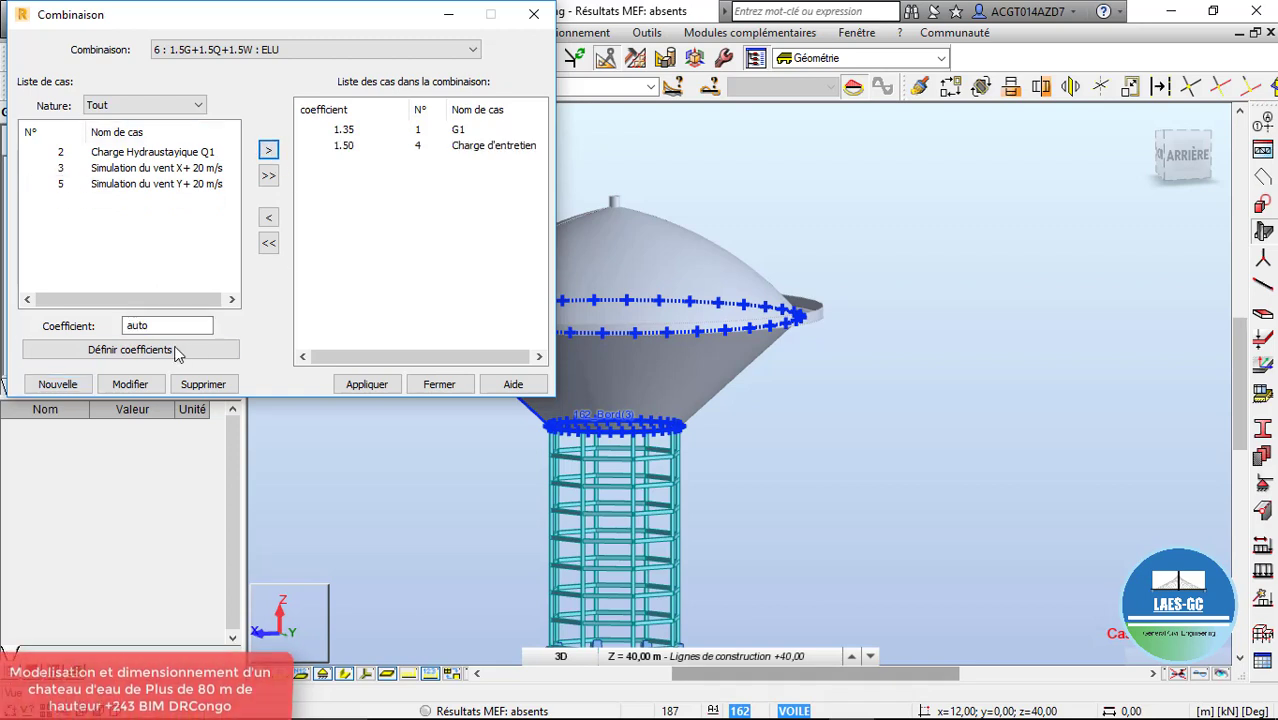
# Add the X+ and Y+ 20 m/s wind simulation cases with coefficient 1.5 to combination 6 and apply it
pyautogui.moveTo(166, 326); pyautogui.dragTo(73, 325)
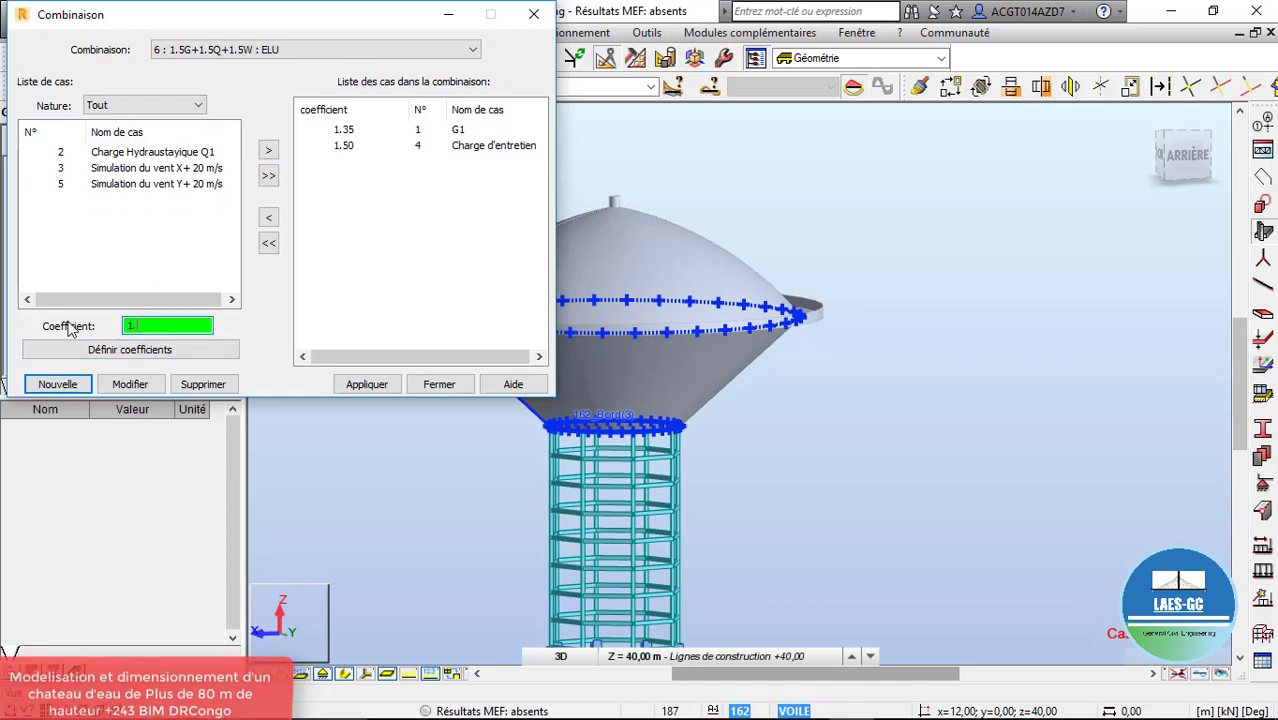
pyautogui.click(94, 178)
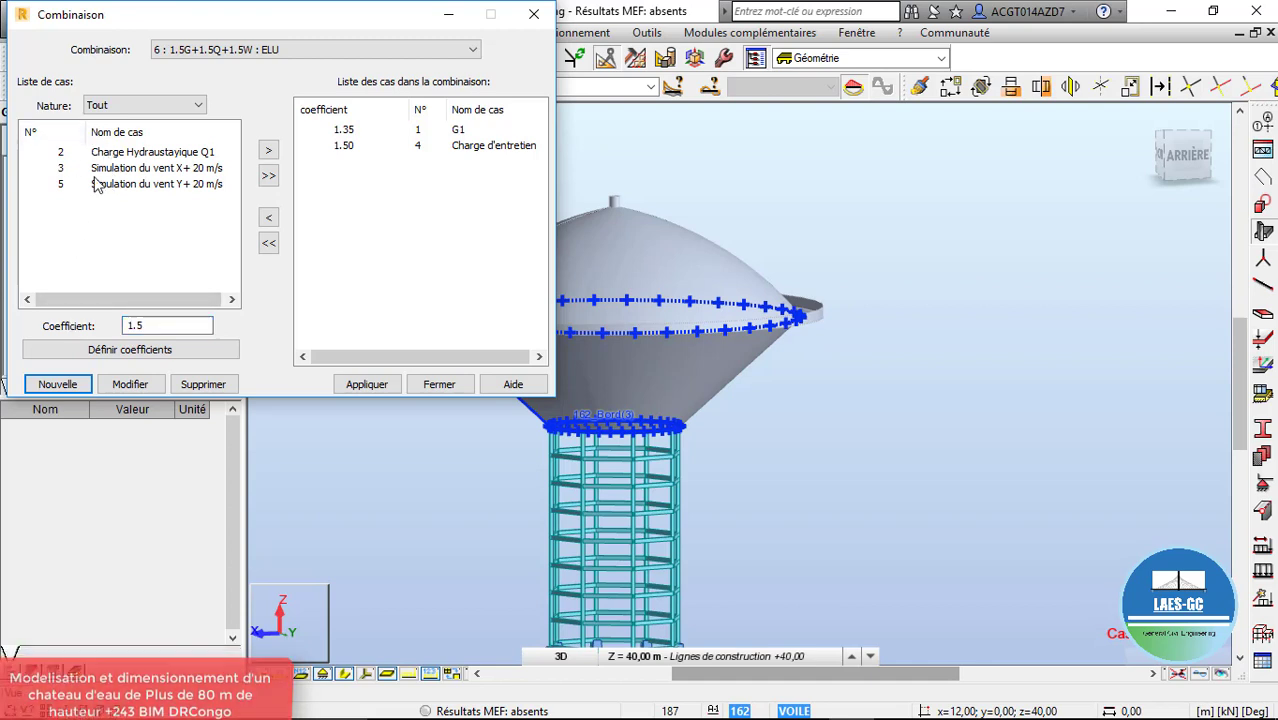
pyautogui.click(61, 168)
pyautogui.keyDown('ctrl'); pyautogui.click(61, 184); pyautogui.keyUp('ctrl')
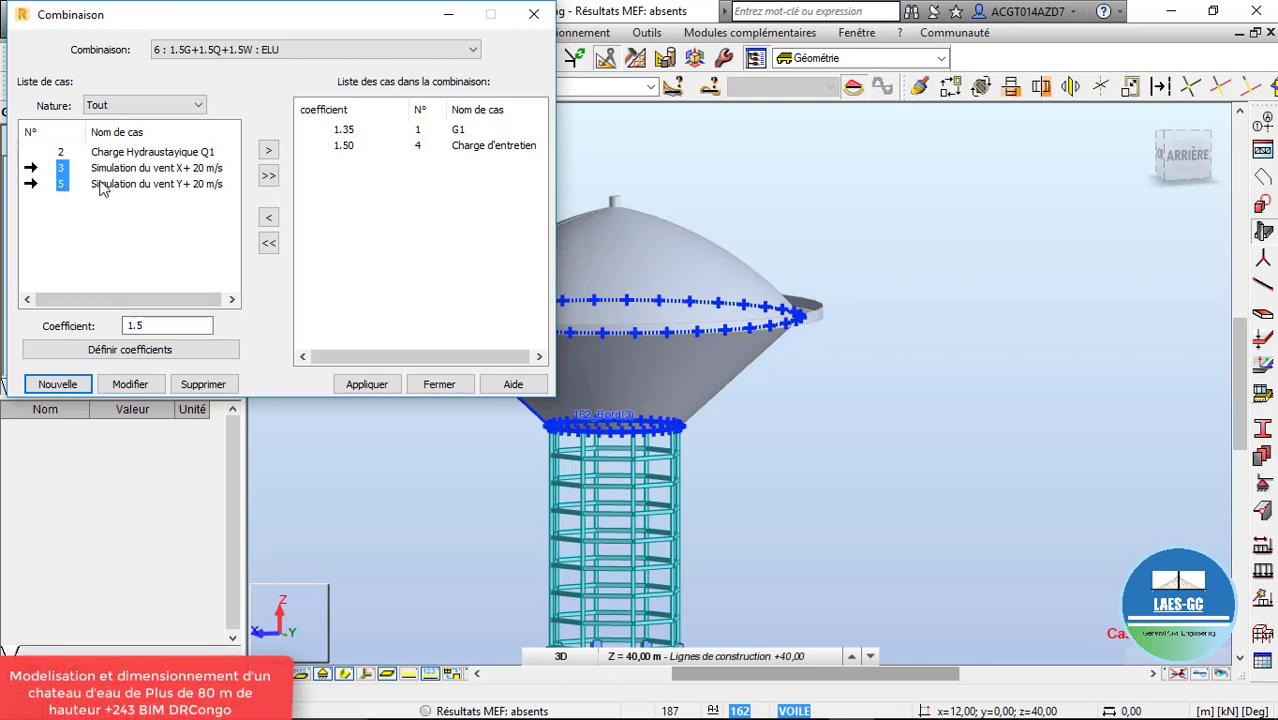
pyautogui.click(268, 153)
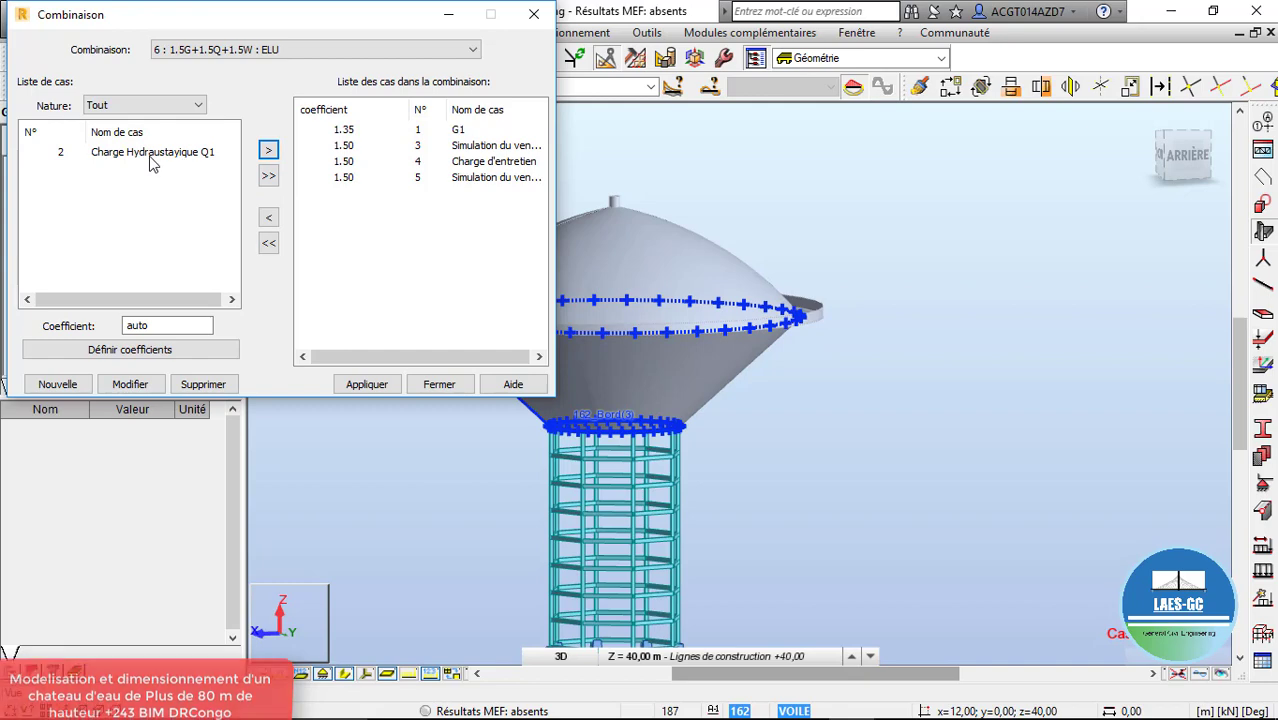
pyautogui.scroll(-2, 786, 248)
pyautogui.scroll(5, 786, 248)
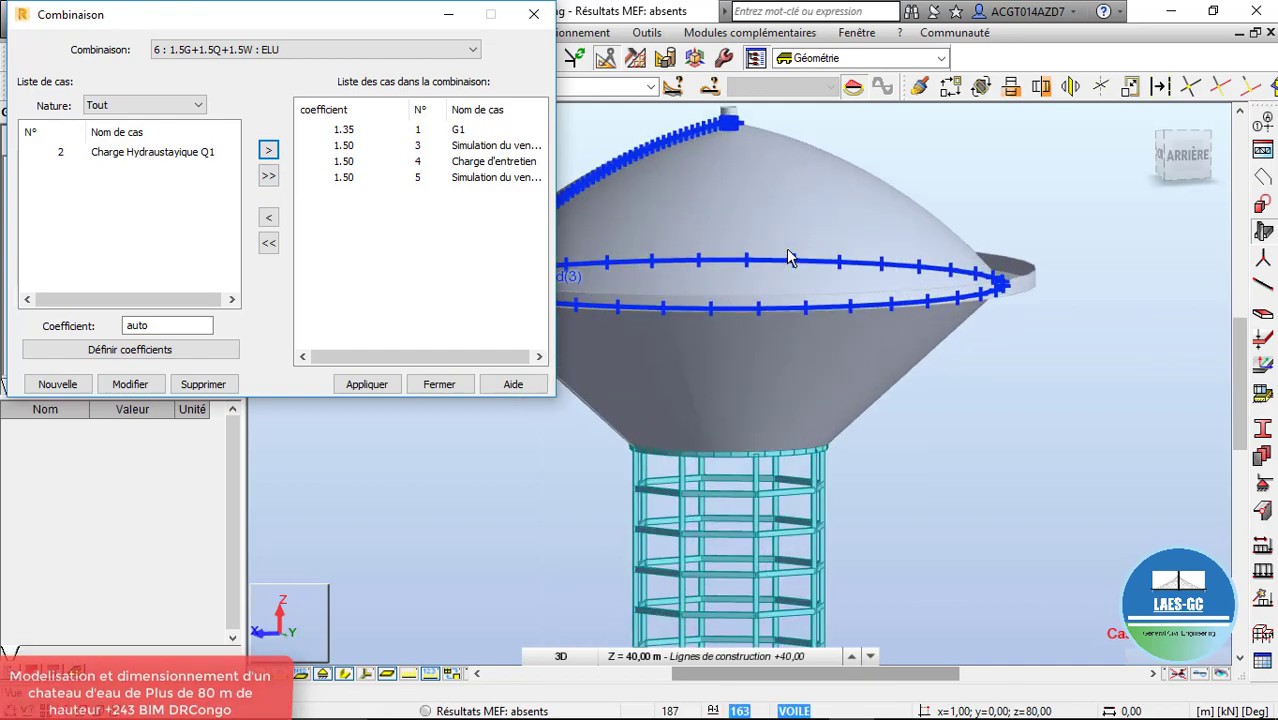
pyautogui.click(366, 389)
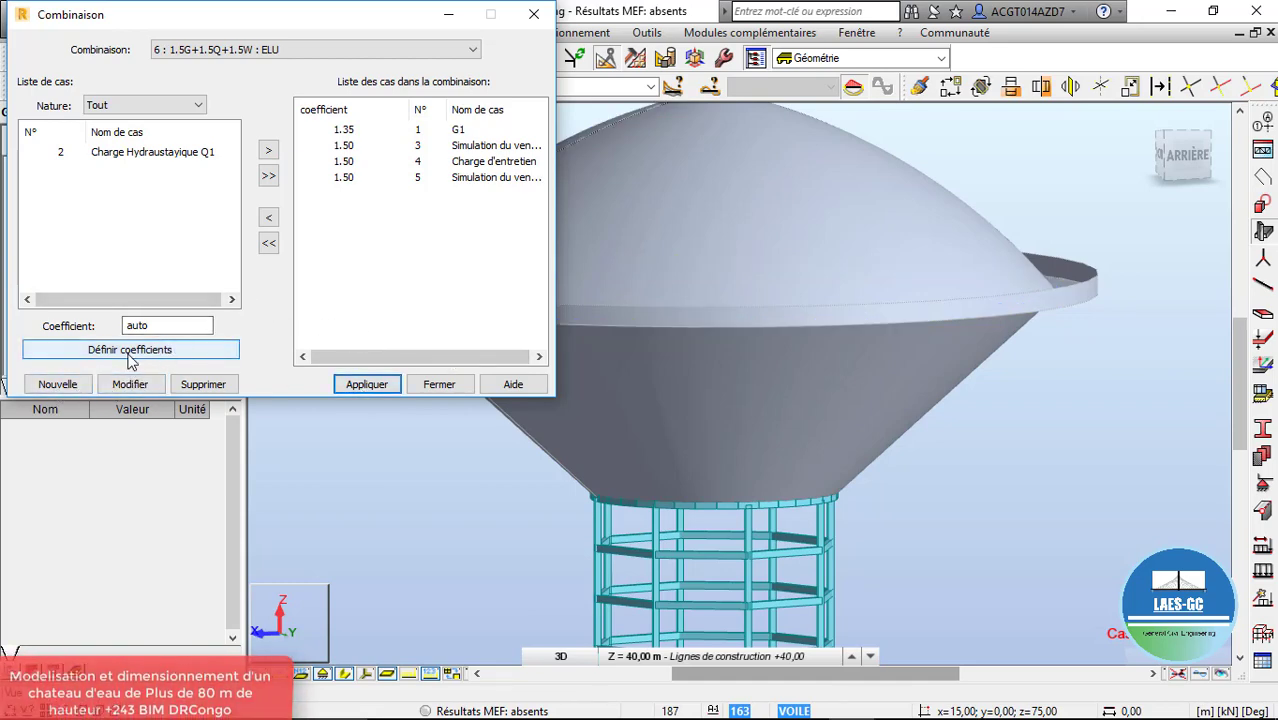
# Create a new ELU combination numbered 7, named 1.35G+1.5Q+1.5W+1.2CHy
pyautogui.click(57, 385)
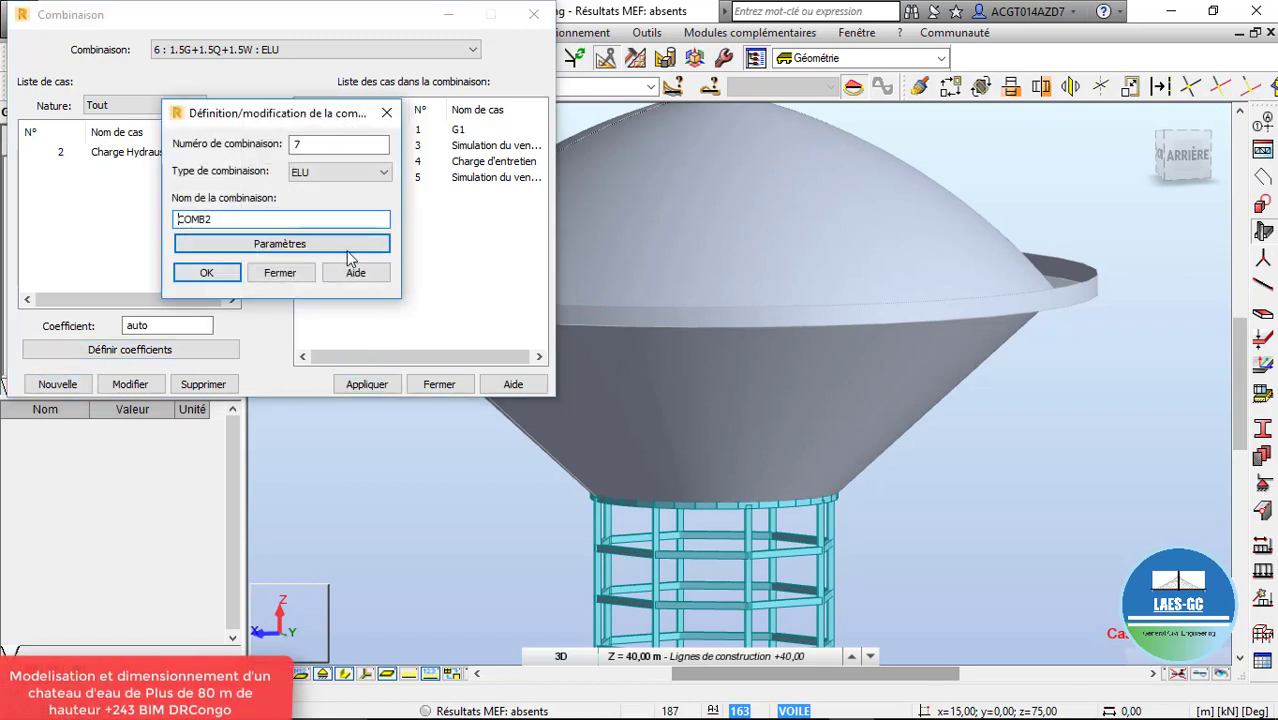
pyautogui.doubleClick(257, 219)
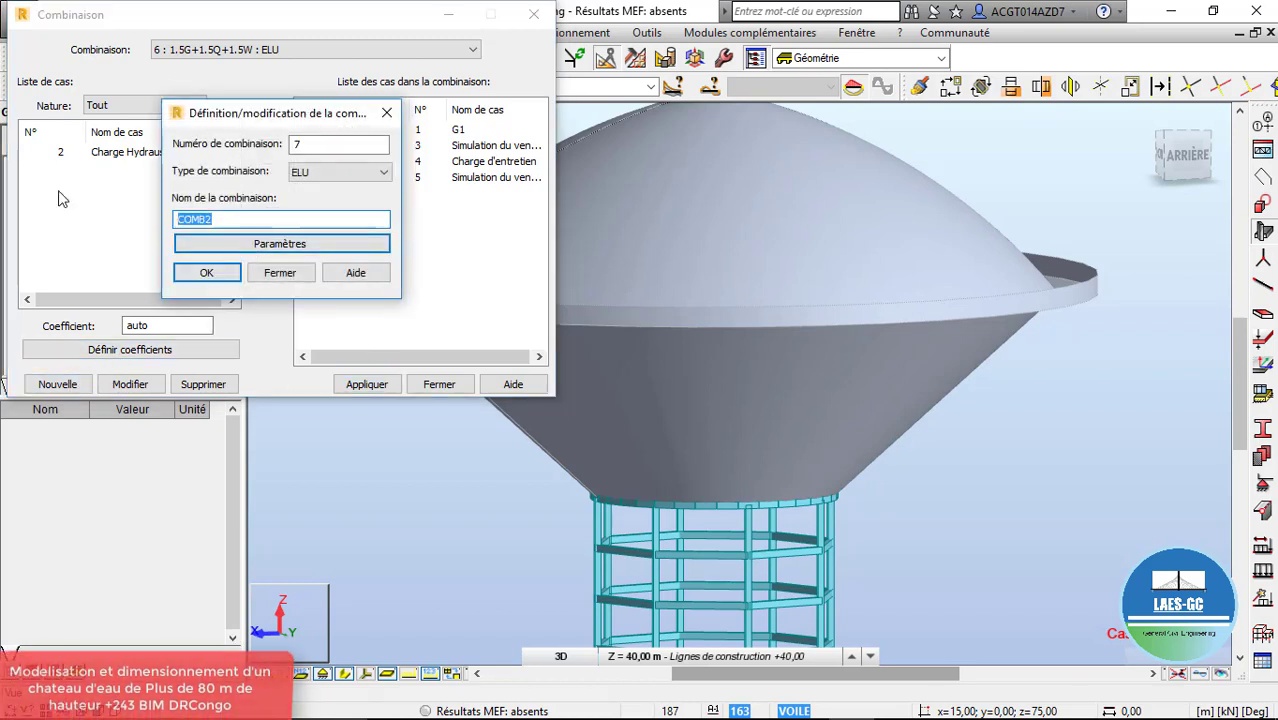
pyautogui.write('1.35G+1.5Q+1.5W+1.2CHy')
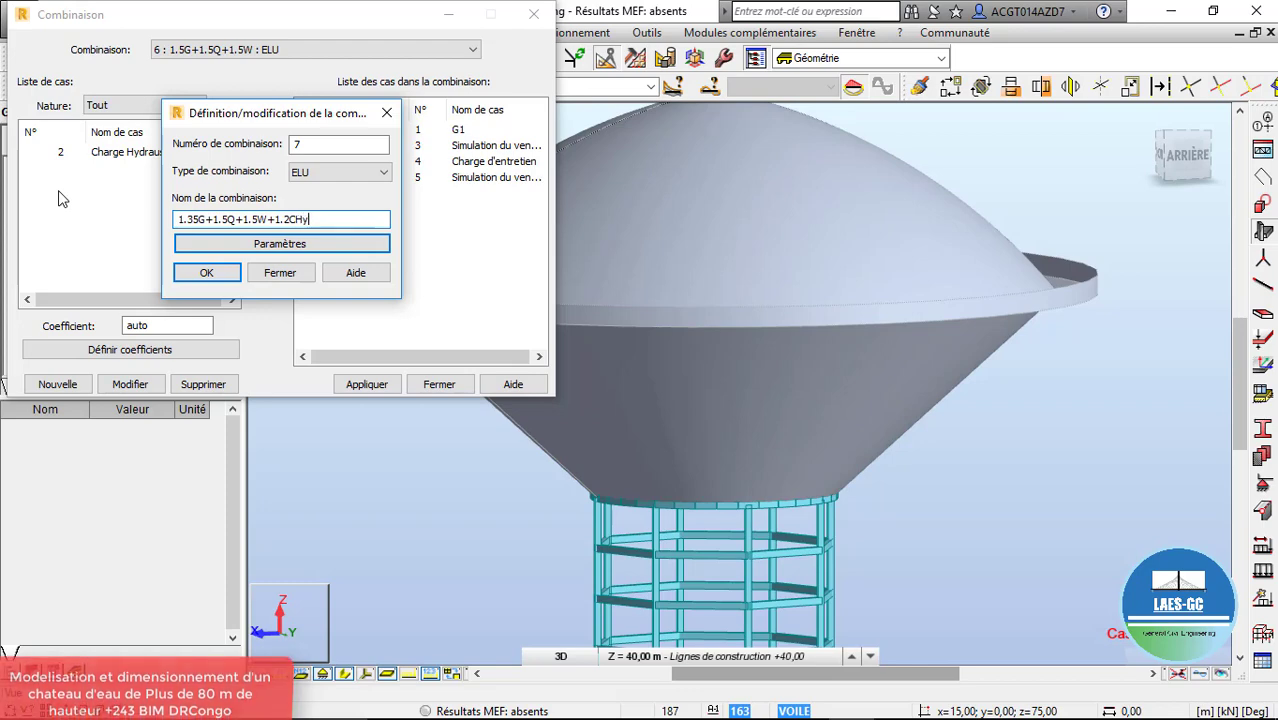
pyautogui.click(206, 273)
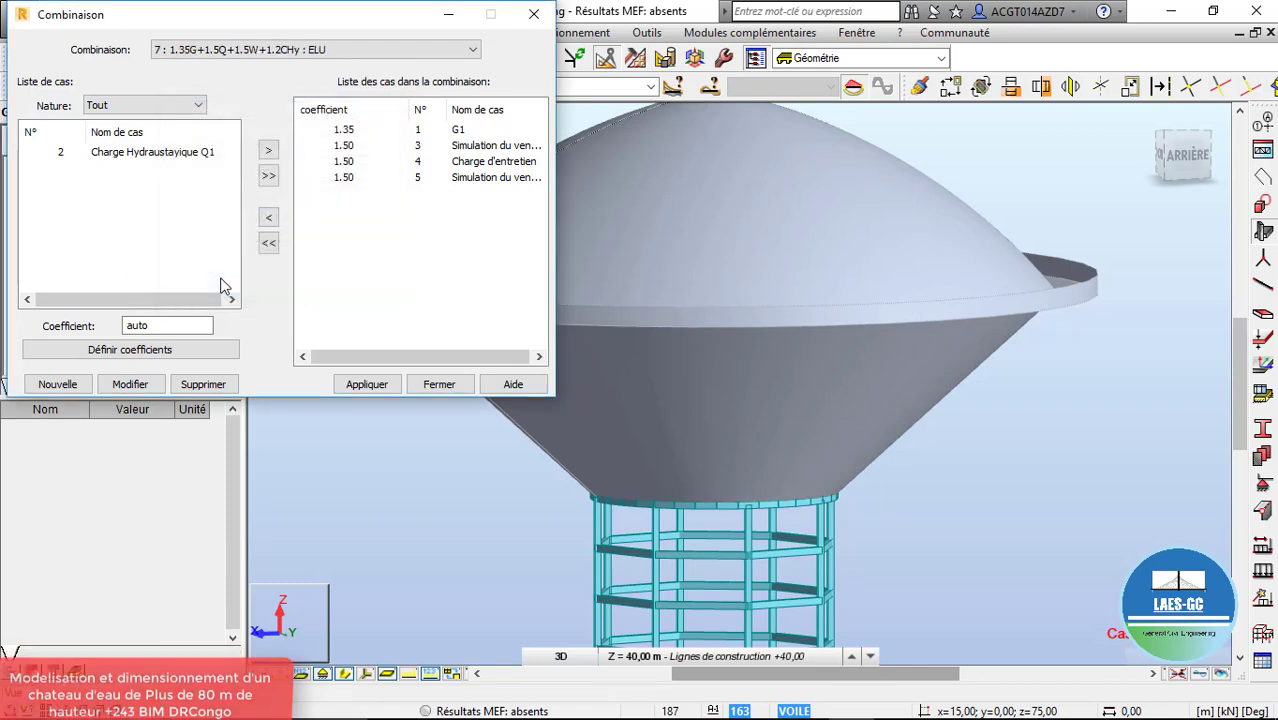
# Add G1 with coefficient 1.35, and Charge d'entretien and both wind simulation cases with coefficient 1.5, to combination 7
pyautogui.moveTo(164, 328); pyautogui.dragTo(15, 305)
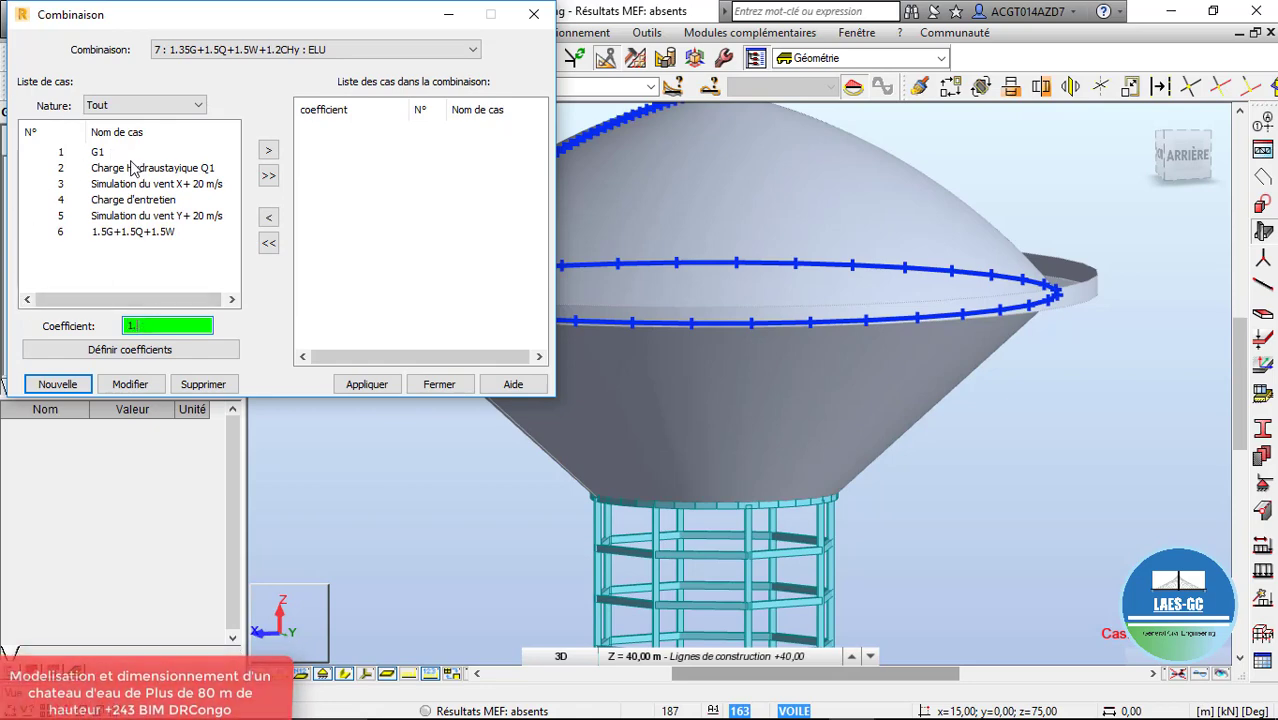
pyautogui.click(97, 152)
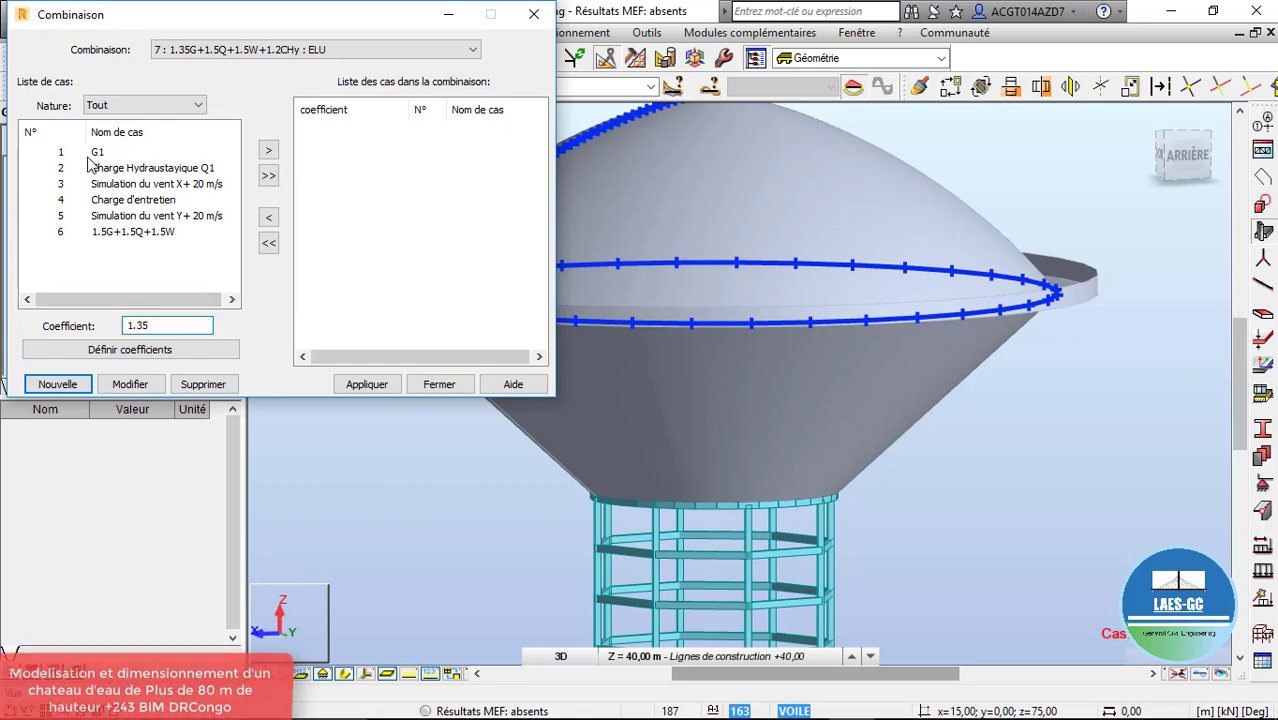
pyautogui.click(268, 150)
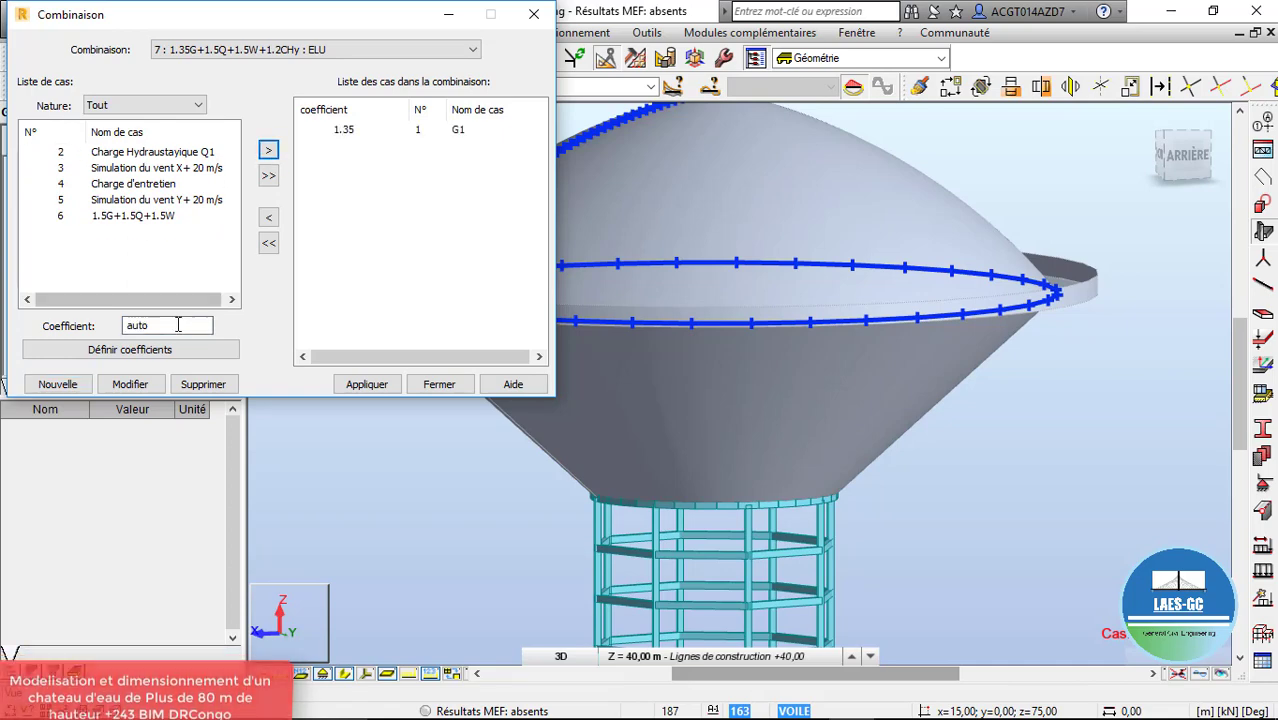
pyautogui.moveTo(178, 326); pyautogui.dragTo(55, 307)
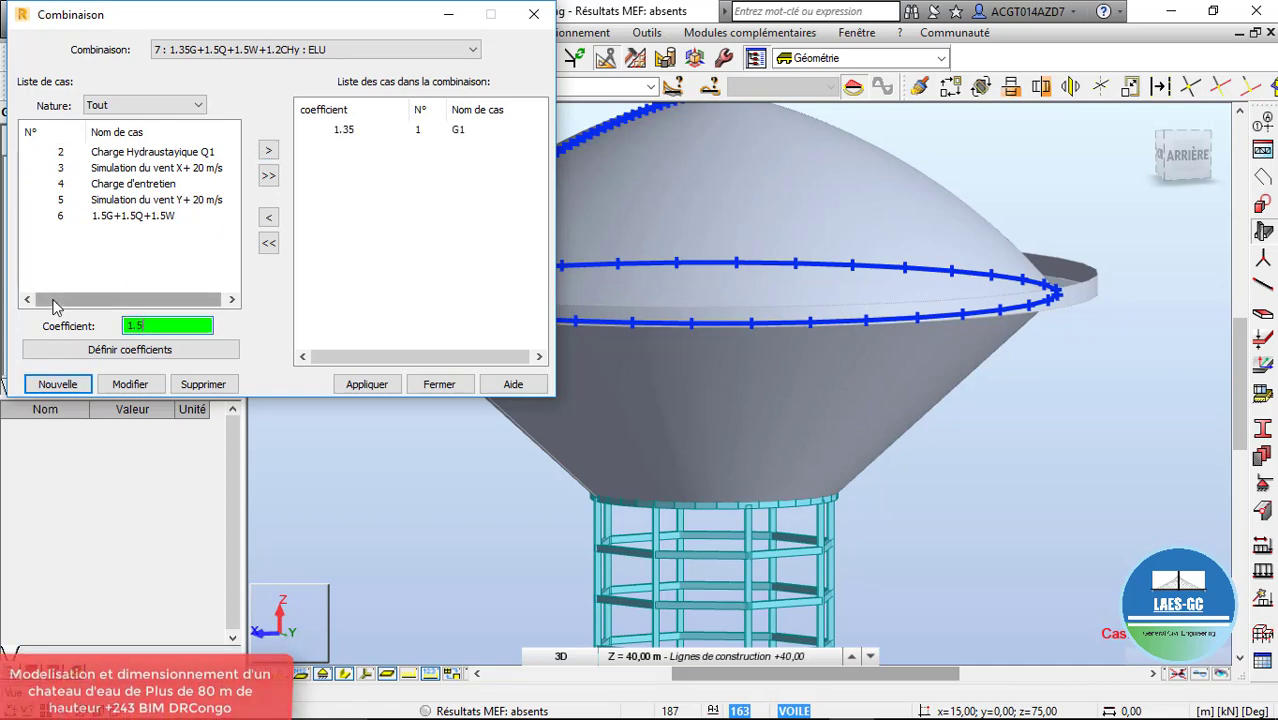
pyautogui.click(61, 185)
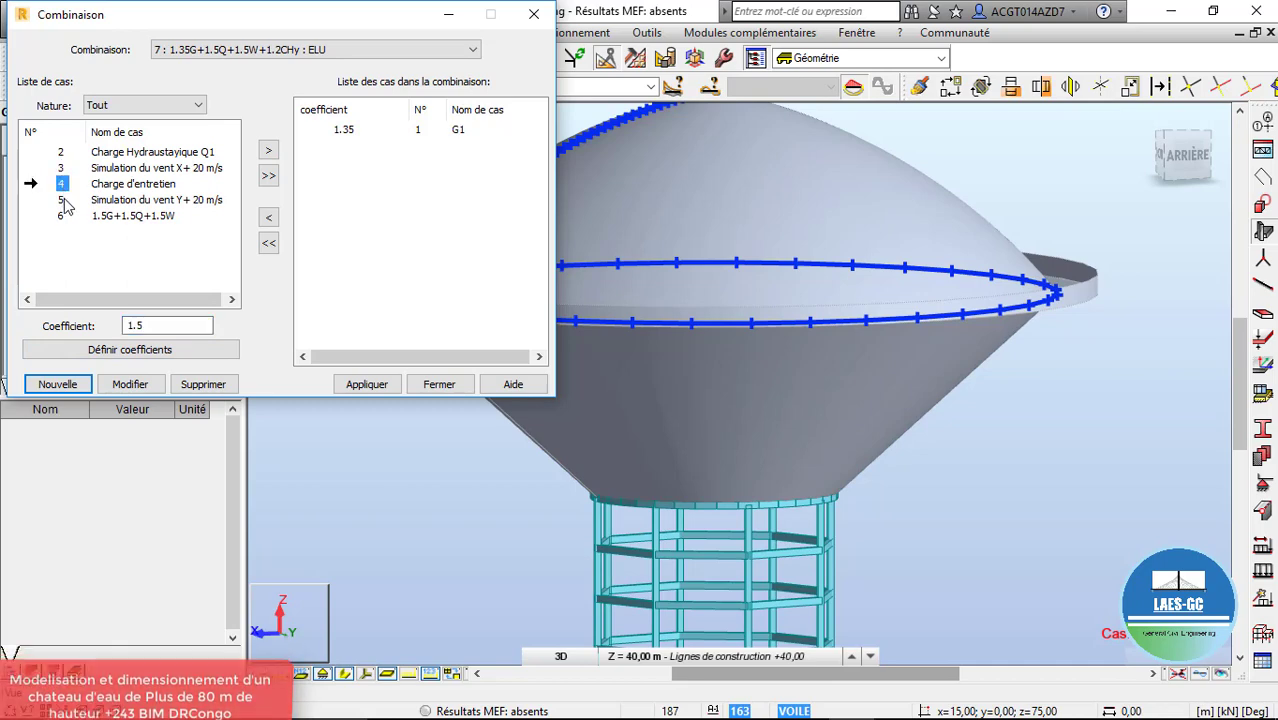
pyautogui.keyDown('ctrl'); pyautogui.click(61, 200); pyautogui.keyUp('ctrl')
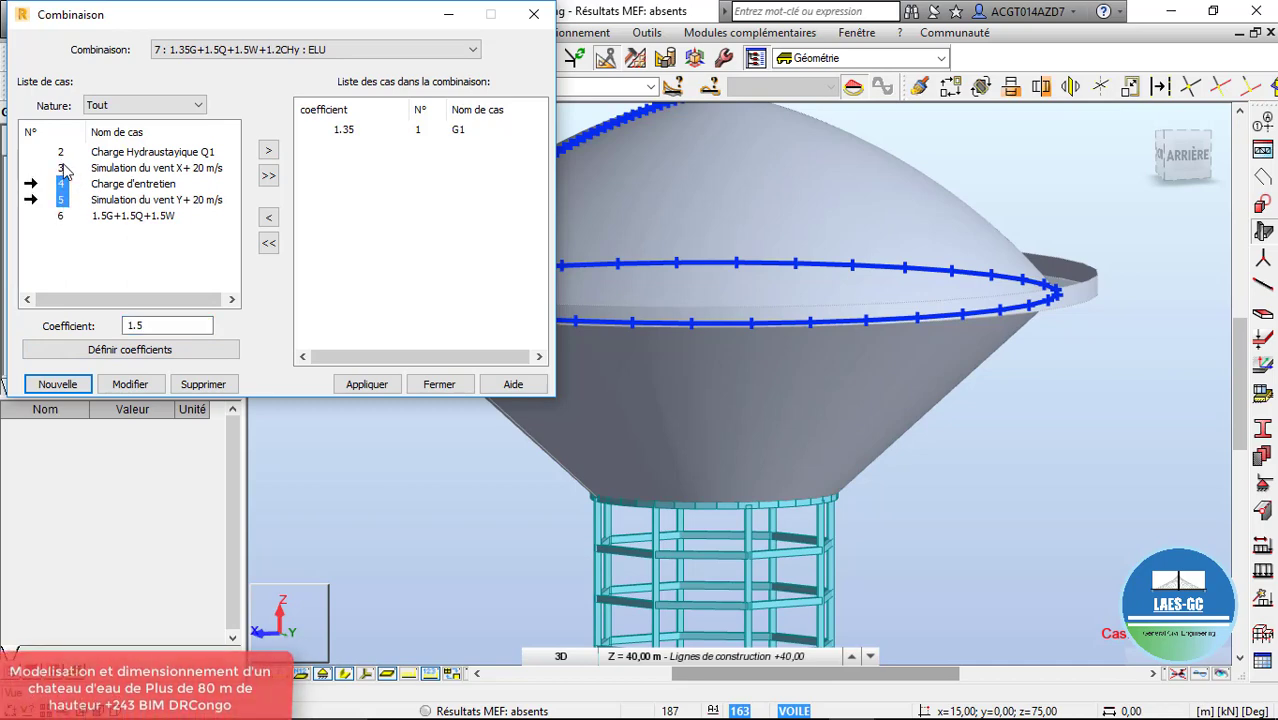
pyautogui.keyDown('ctrl'); pyautogui.click(63, 168); pyautogui.keyUp('ctrl')
pyautogui.click(268, 150)
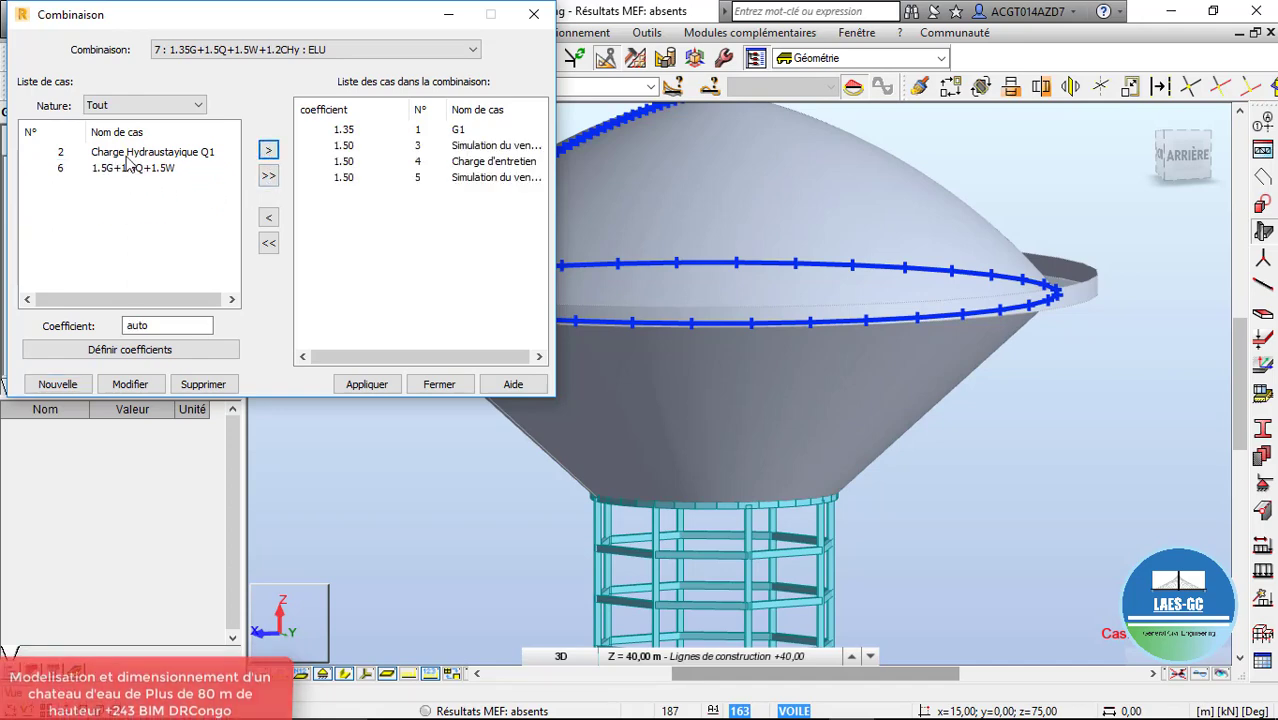
# Add the Charge Hydraustayique Q1 case with coefficient 1.2 to combination 7 and apply it
pyautogui.click(165, 325)
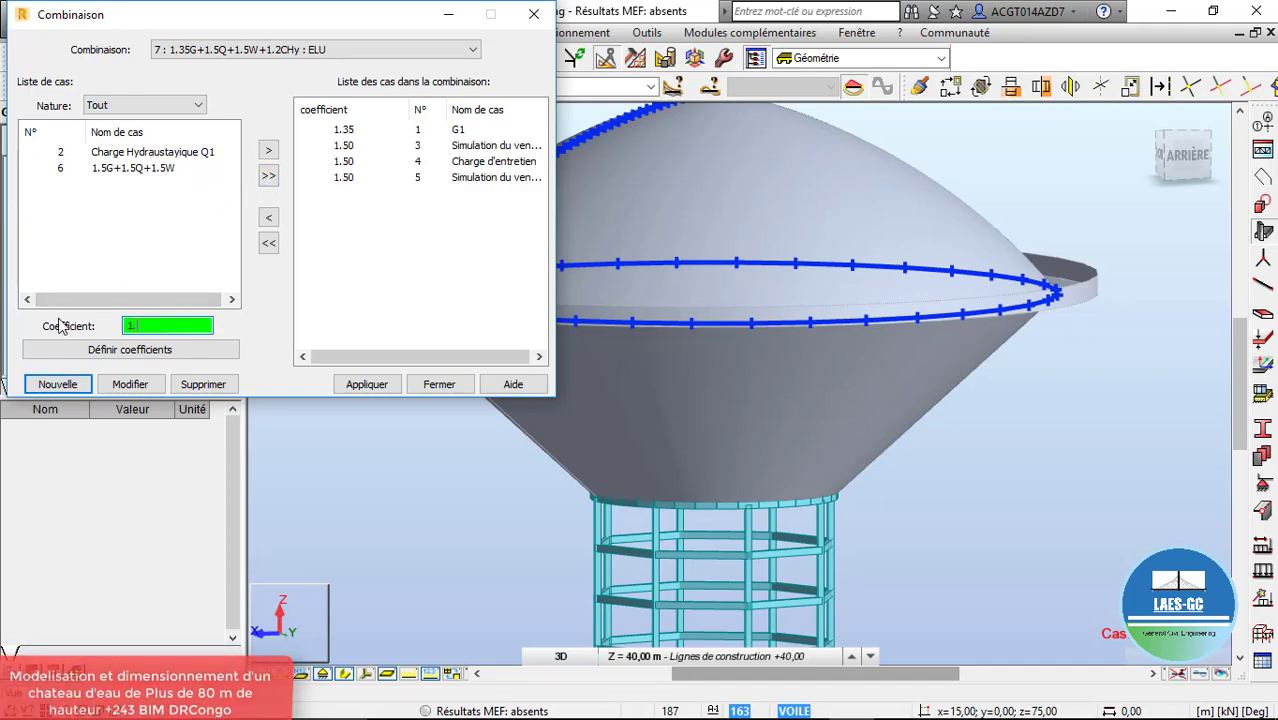
pyautogui.write('1.2')
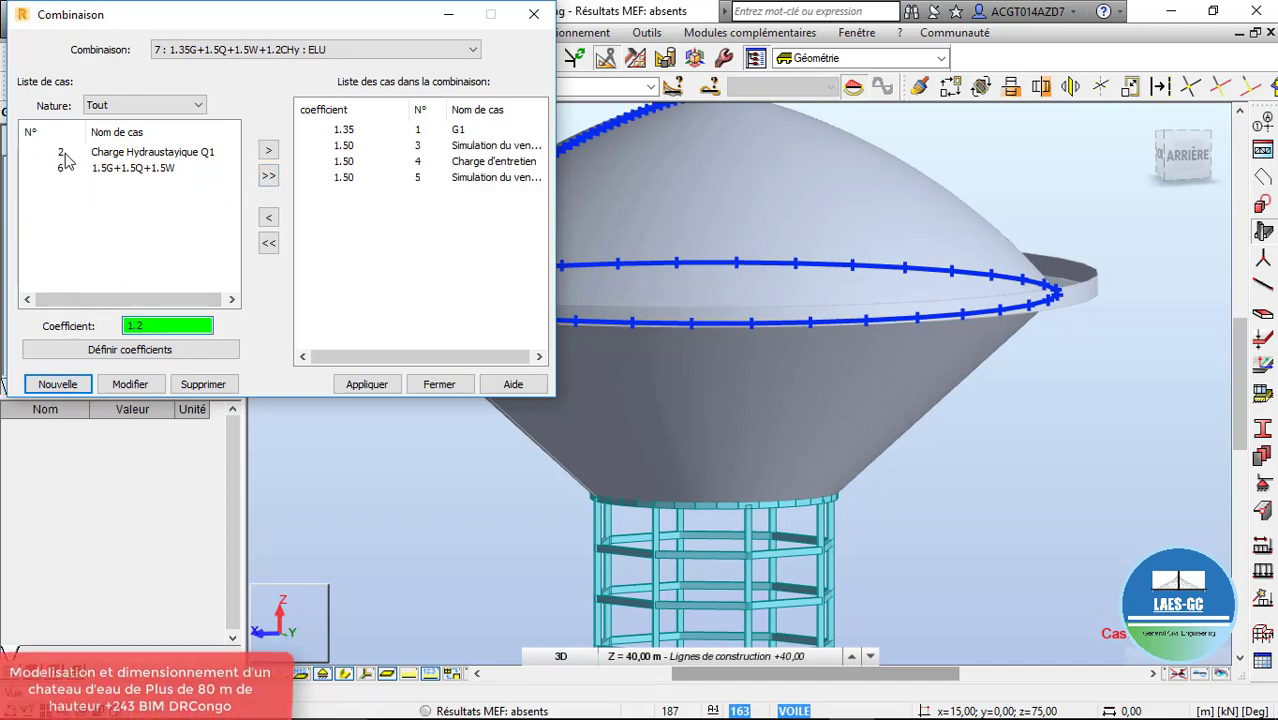
pyautogui.click(61, 152)
pyautogui.click(268, 150)
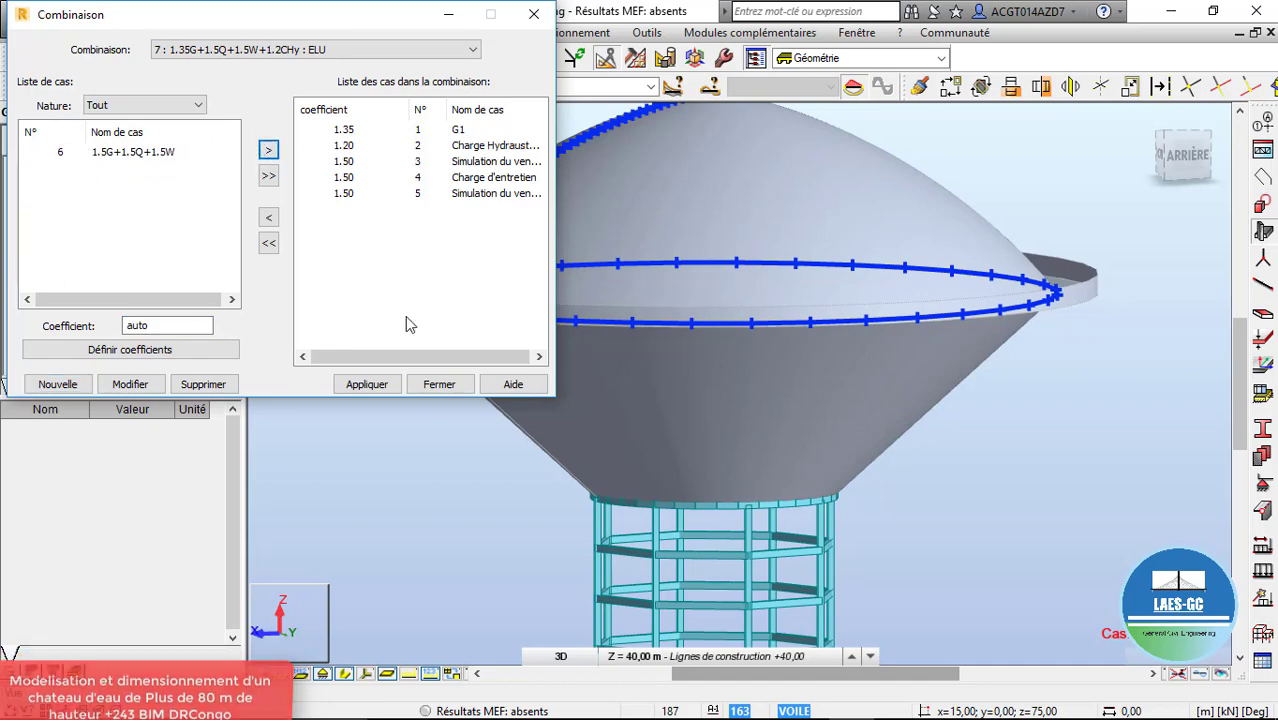
pyautogui.click(367, 385)
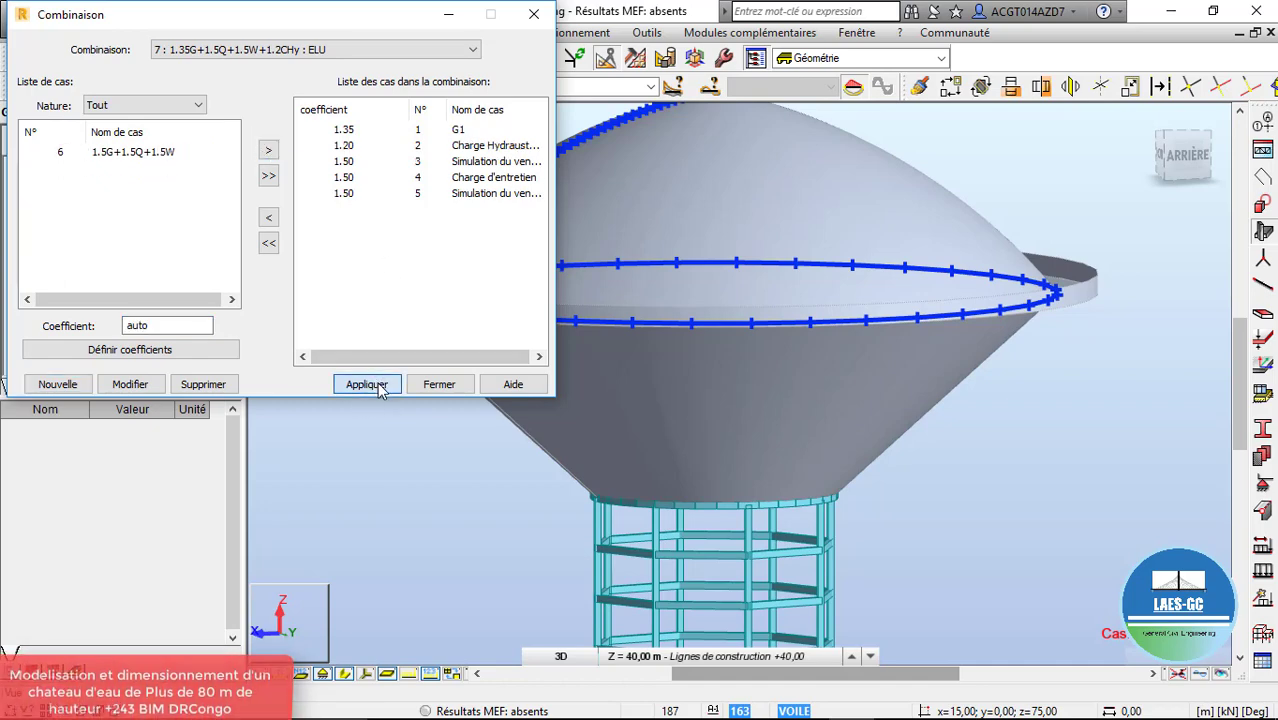
pyautogui.scroll(-4, 785, 293)
pyautogui.click(784, 293)
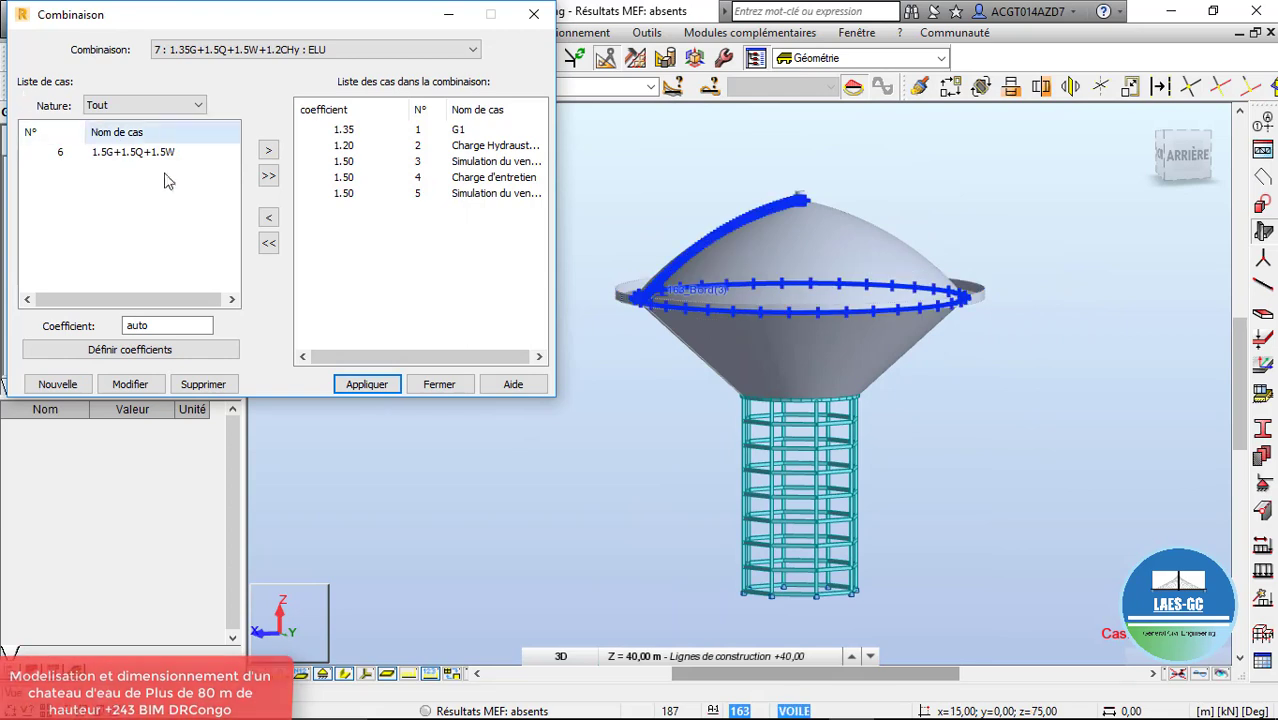
# Create a new ELS combination numbered 8, named G+Q+W
pyautogui.click(80, 388)
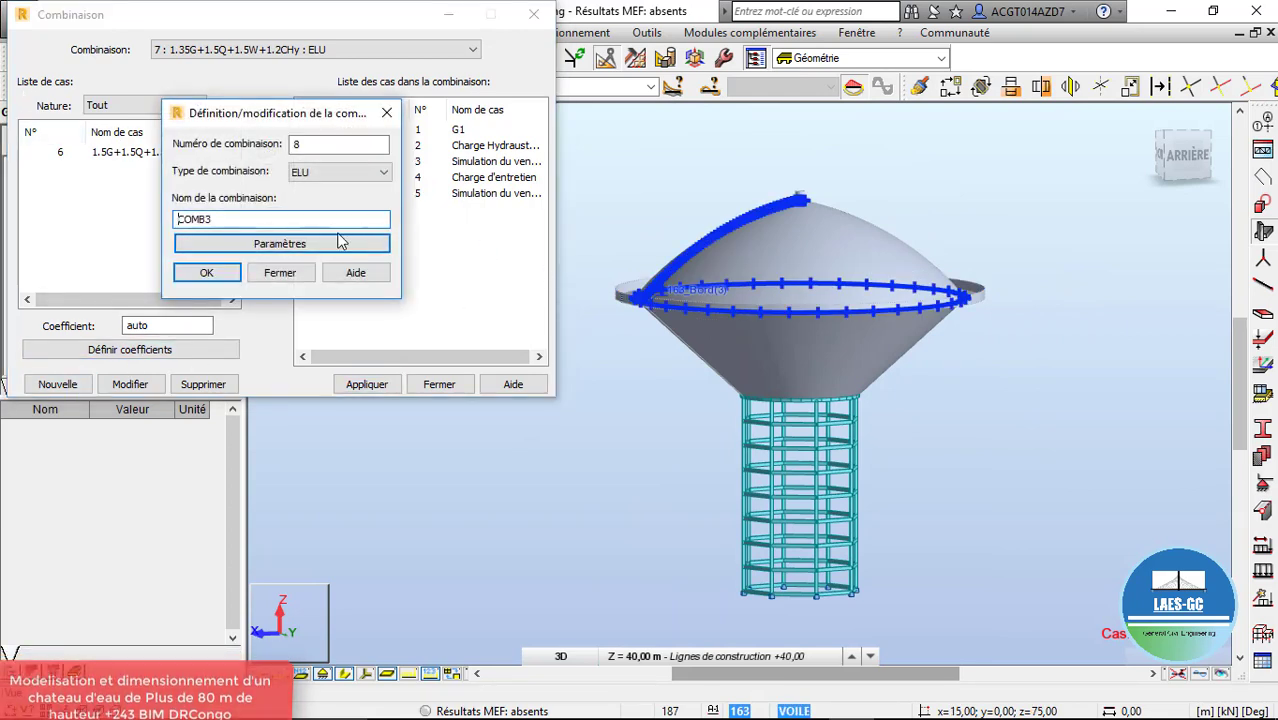
pyautogui.click(335, 172)
pyautogui.click(333, 202)
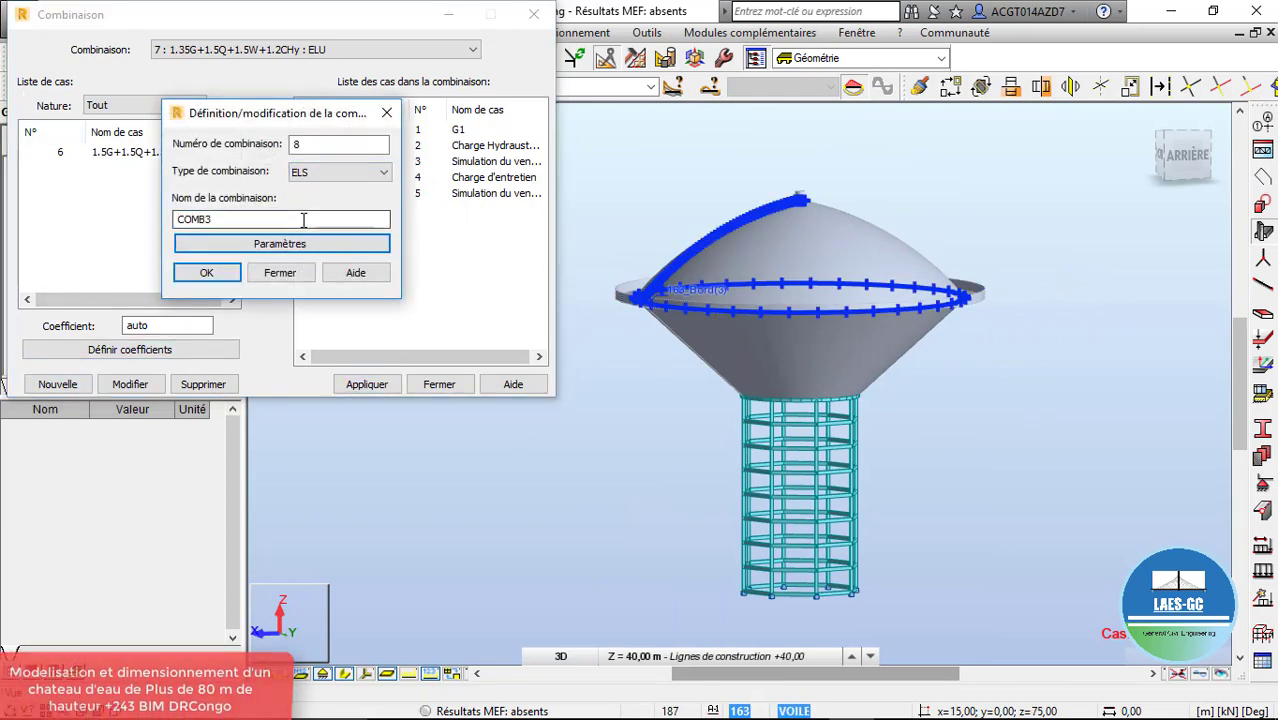
pyautogui.write('G+Q+W')
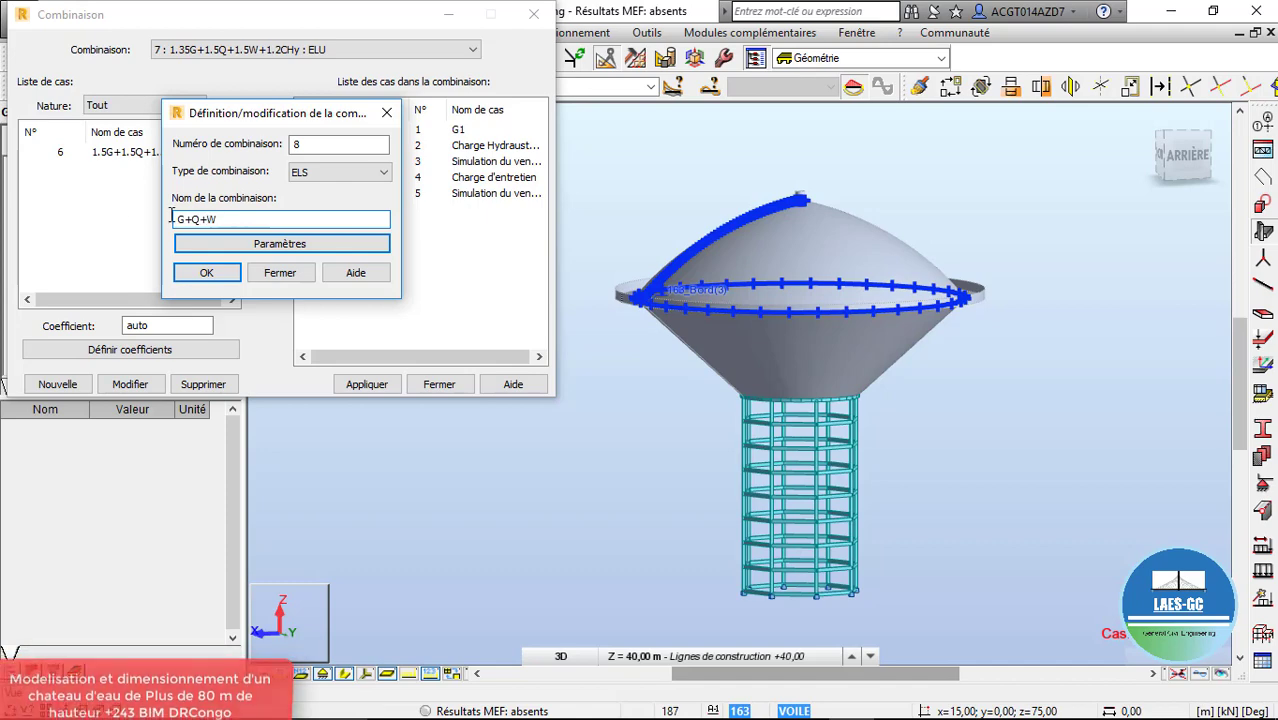
pyautogui.click(204, 274)
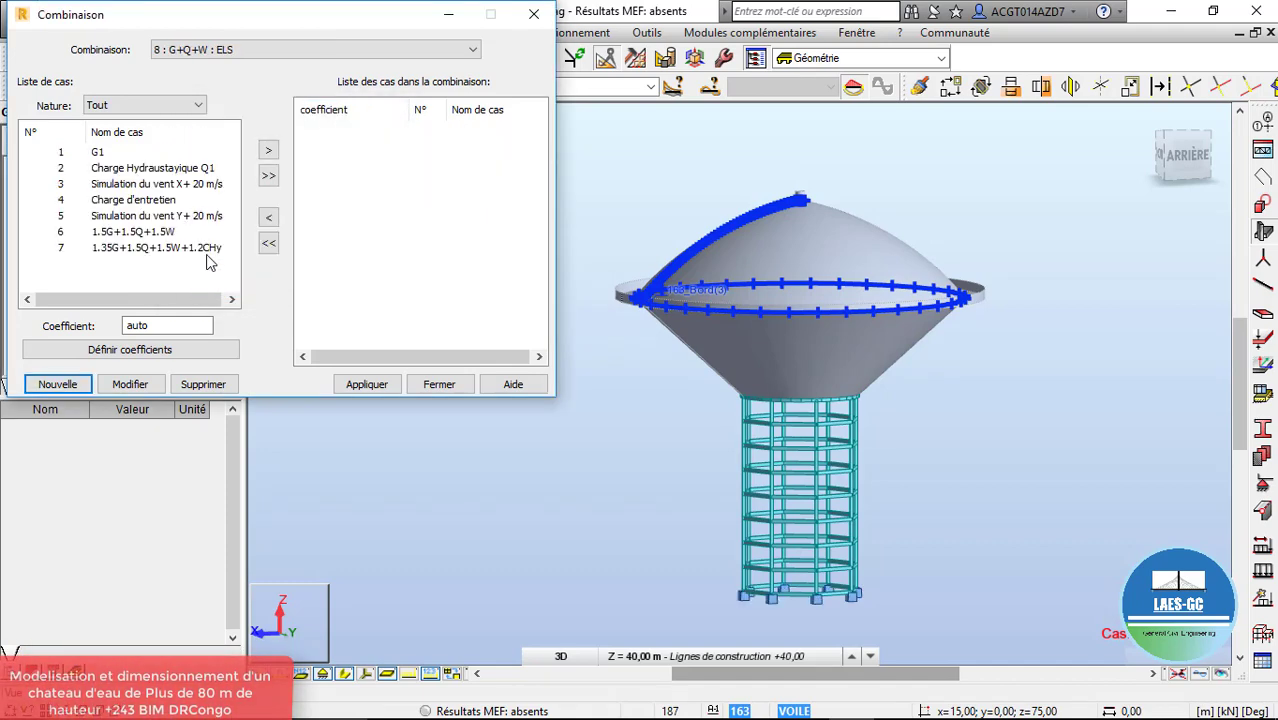
# Add G1, Charge d'entretien and the X+ and Y+ 20 m/s wind simulation cases to combination 8 with automatic coefficients and apply it
pyautogui.click(64, 154)
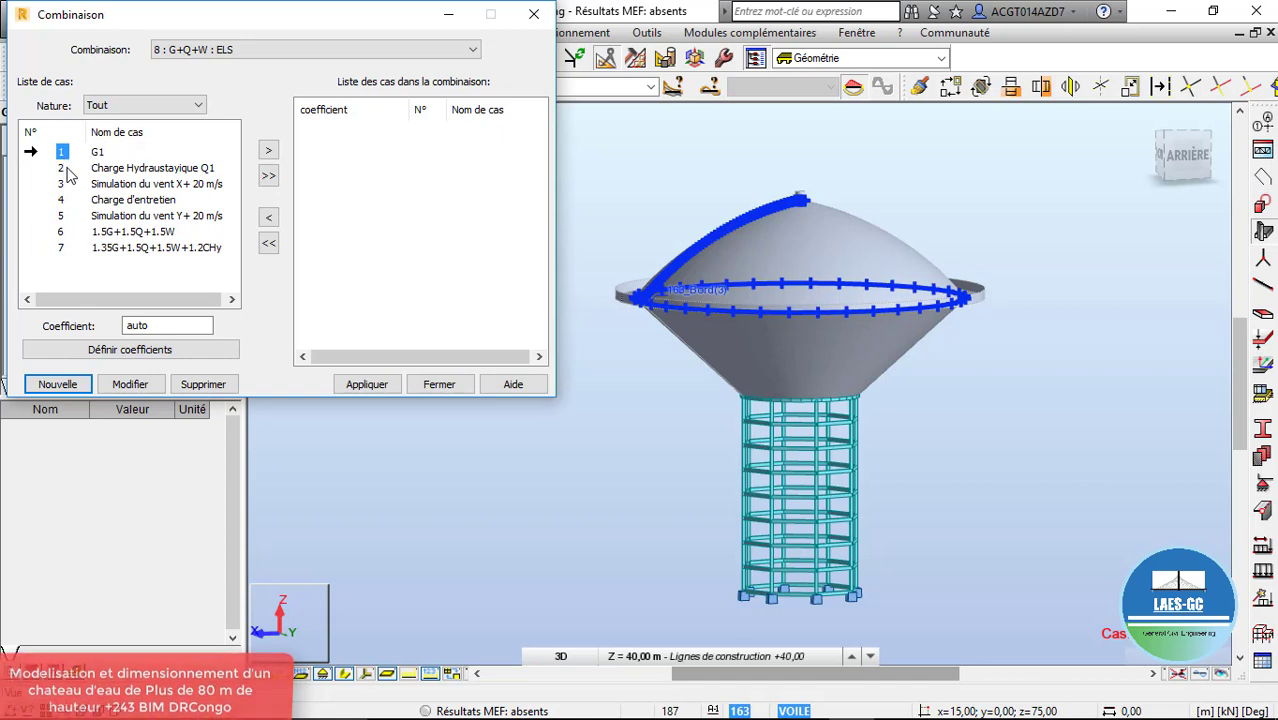
pyautogui.keyDown('shift'); pyautogui.click(60, 187); pyautogui.keyUp('shift')
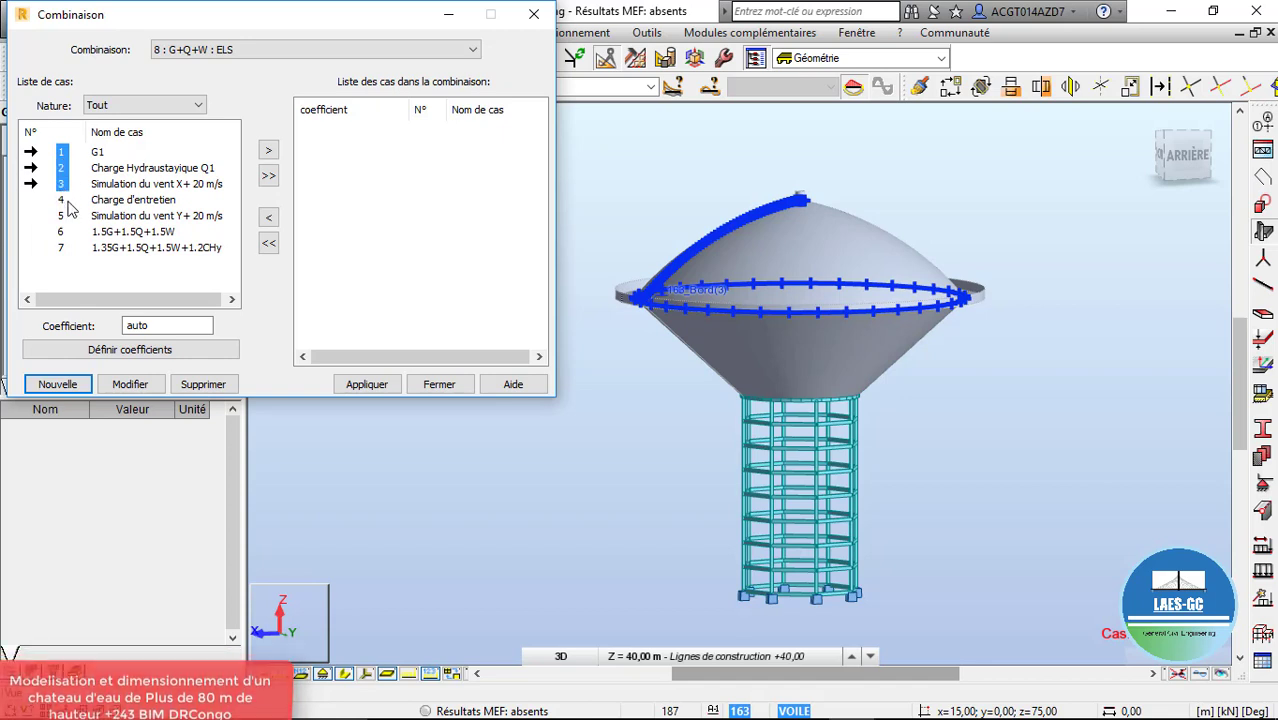
pyautogui.click(62, 169)
pyautogui.click(61, 156)
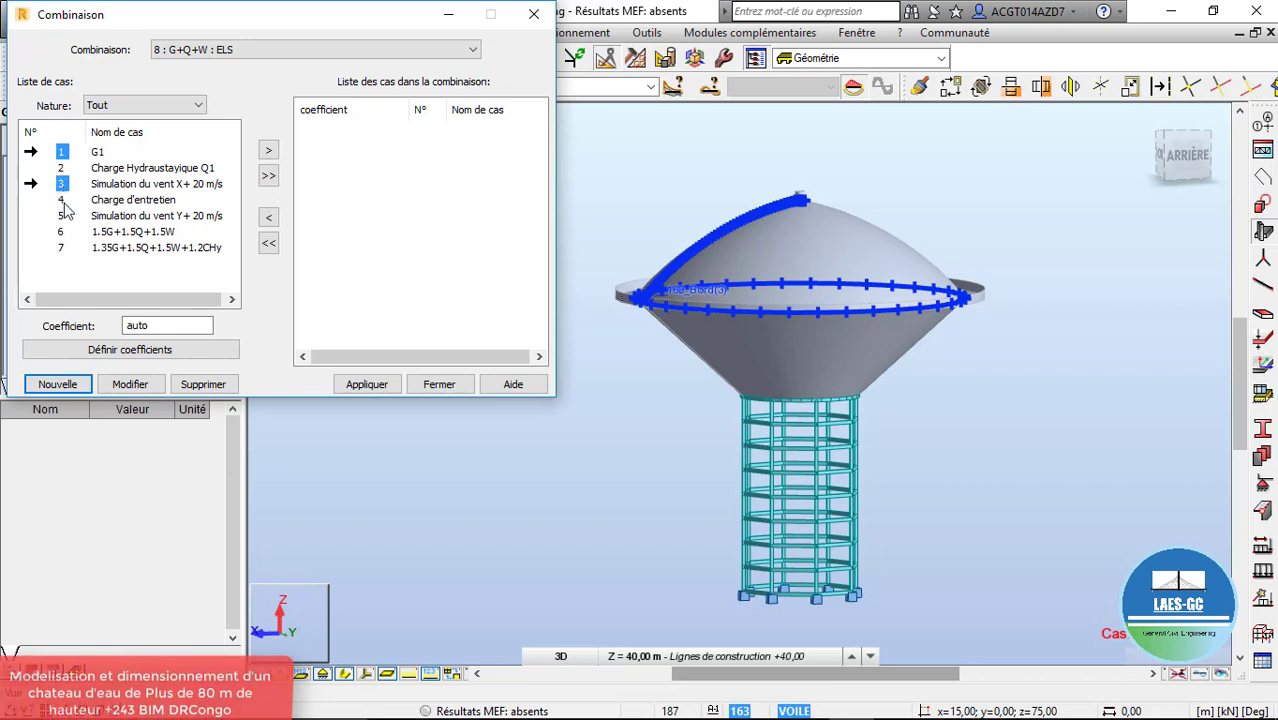
pyautogui.keyDown('ctrl'); pyautogui.click(63, 201); pyautogui.keyUp('ctrl')
pyautogui.keyDown('ctrl'); pyautogui.click(63, 233); pyautogui.keyUp('ctrl')
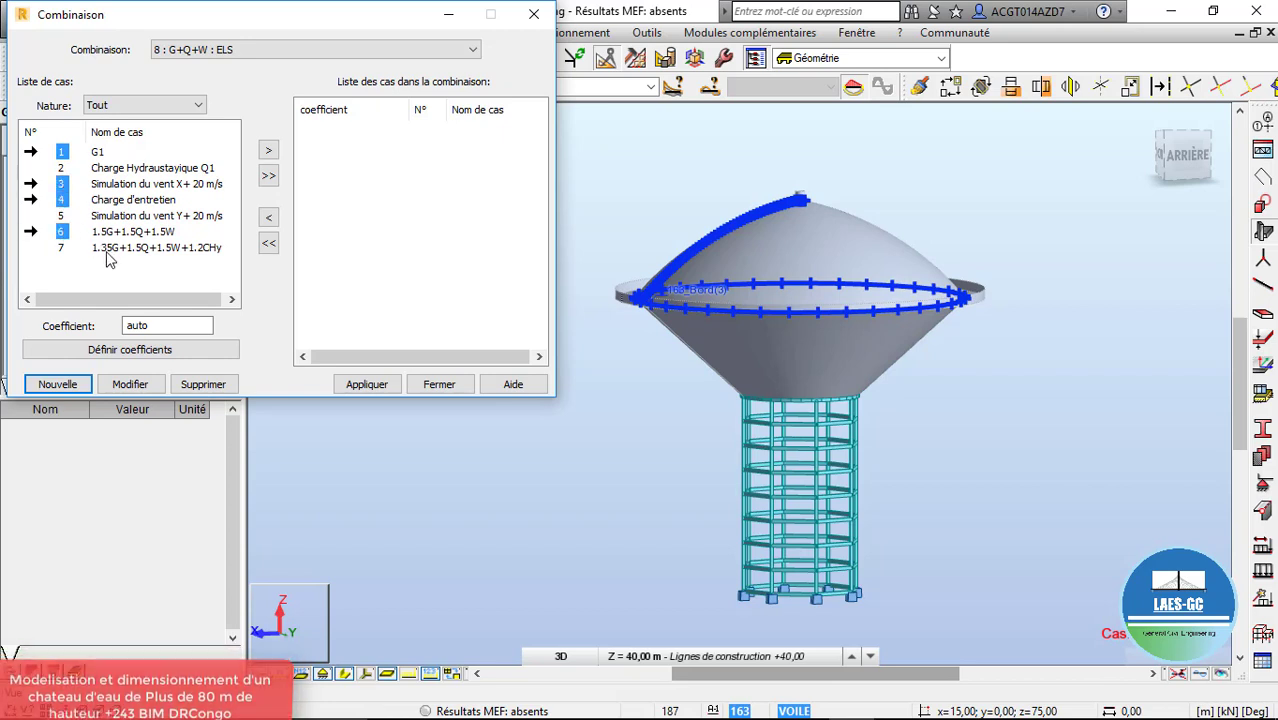
pyautogui.keyDown('ctrl'); pyautogui.click(62, 233); pyautogui.keyUp('ctrl')
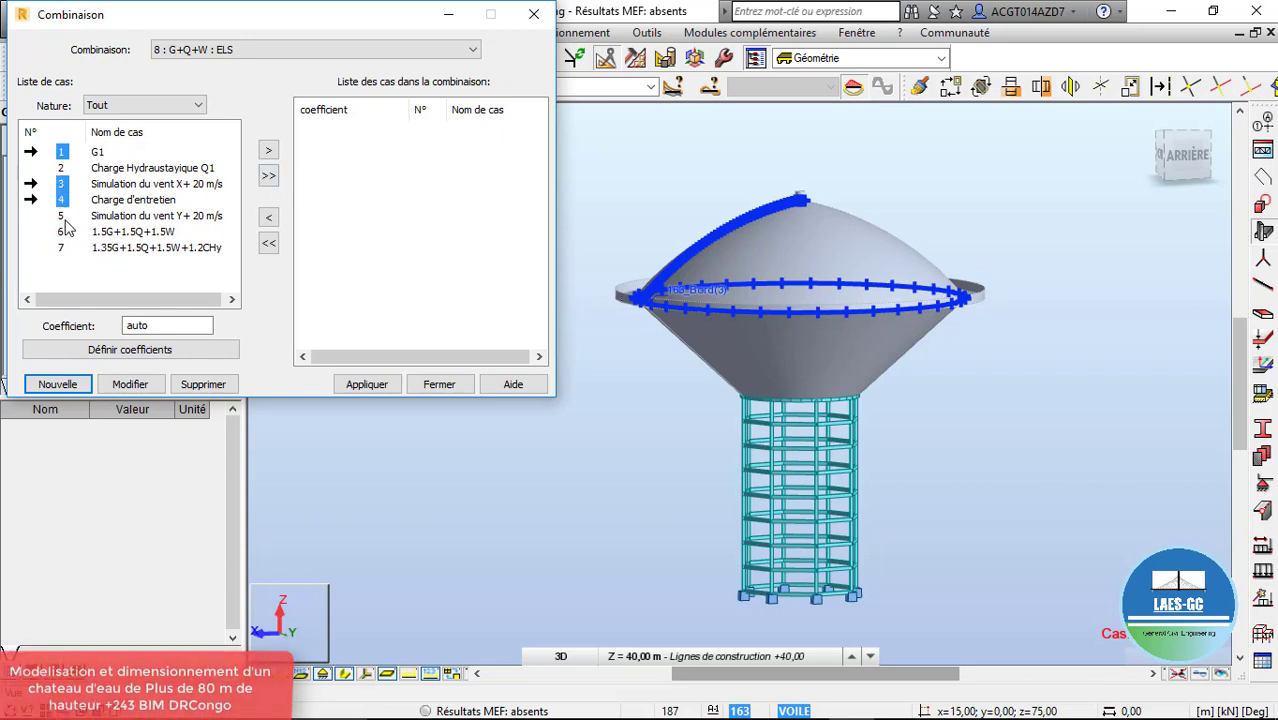
pyautogui.keyDown('ctrl'); pyautogui.click(62, 216); pyautogui.keyUp('ctrl')
pyautogui.click(268, 150)
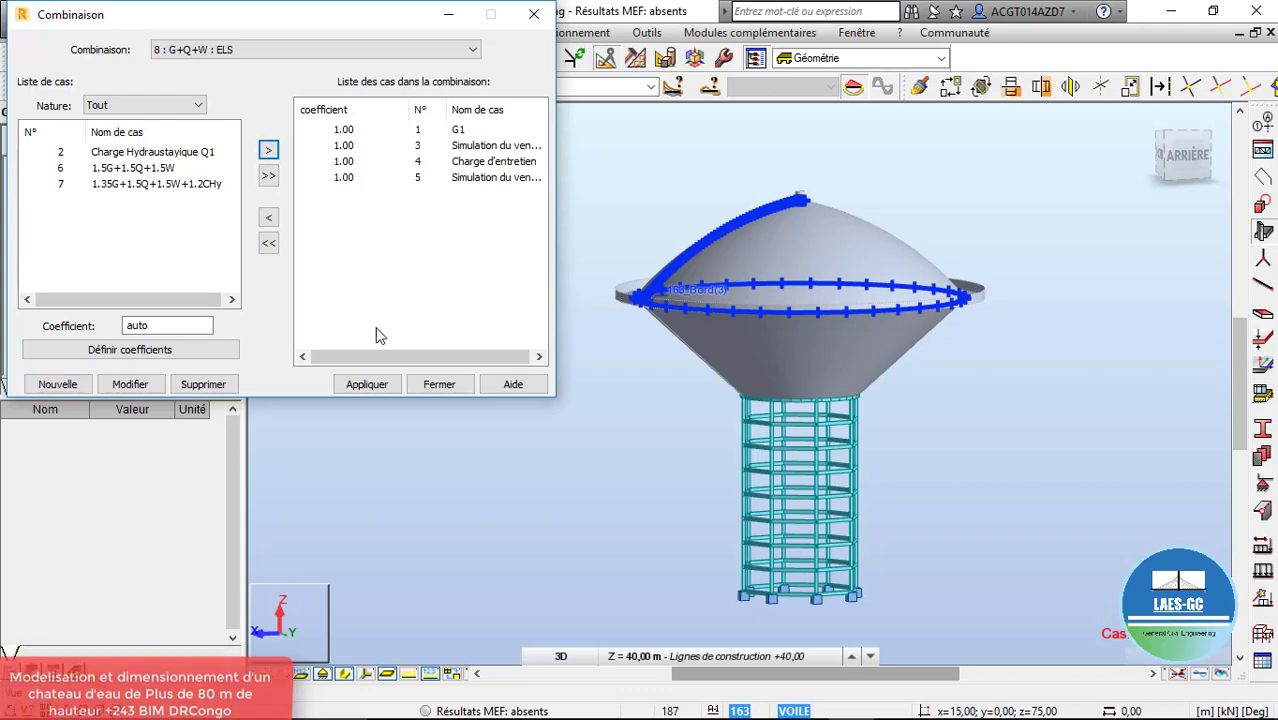
pyautogui.click(367, 384)
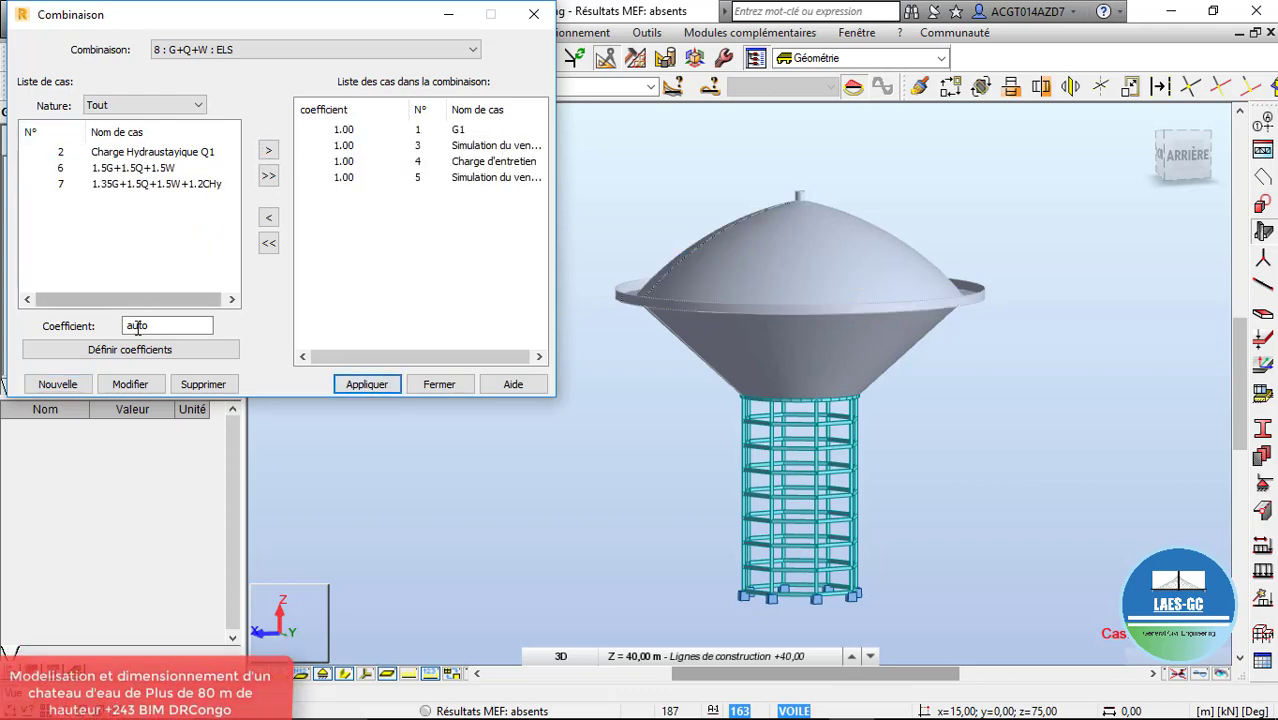
# Create a new ELU combination numbered 9, named G+Q+W+Chy
pyautogui.click(57, 384)
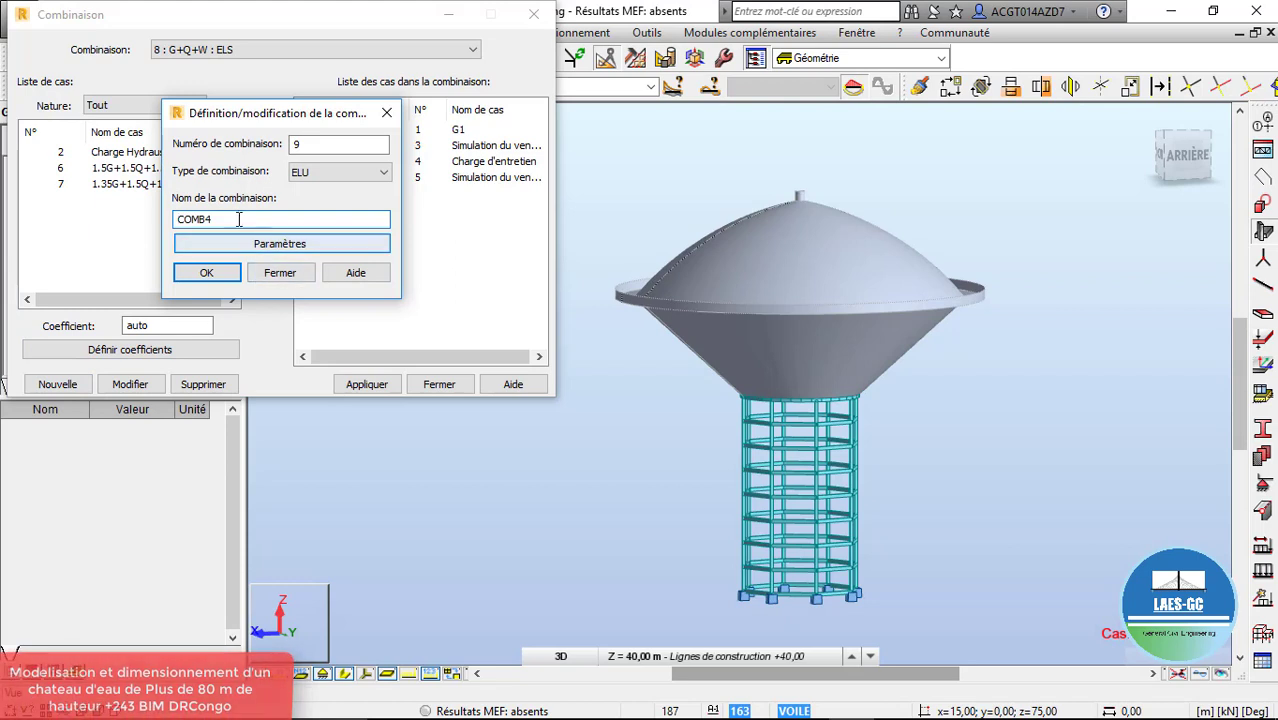
pyautogui.moveTo(240, 219); pyautogui.dragTo(70, 187)
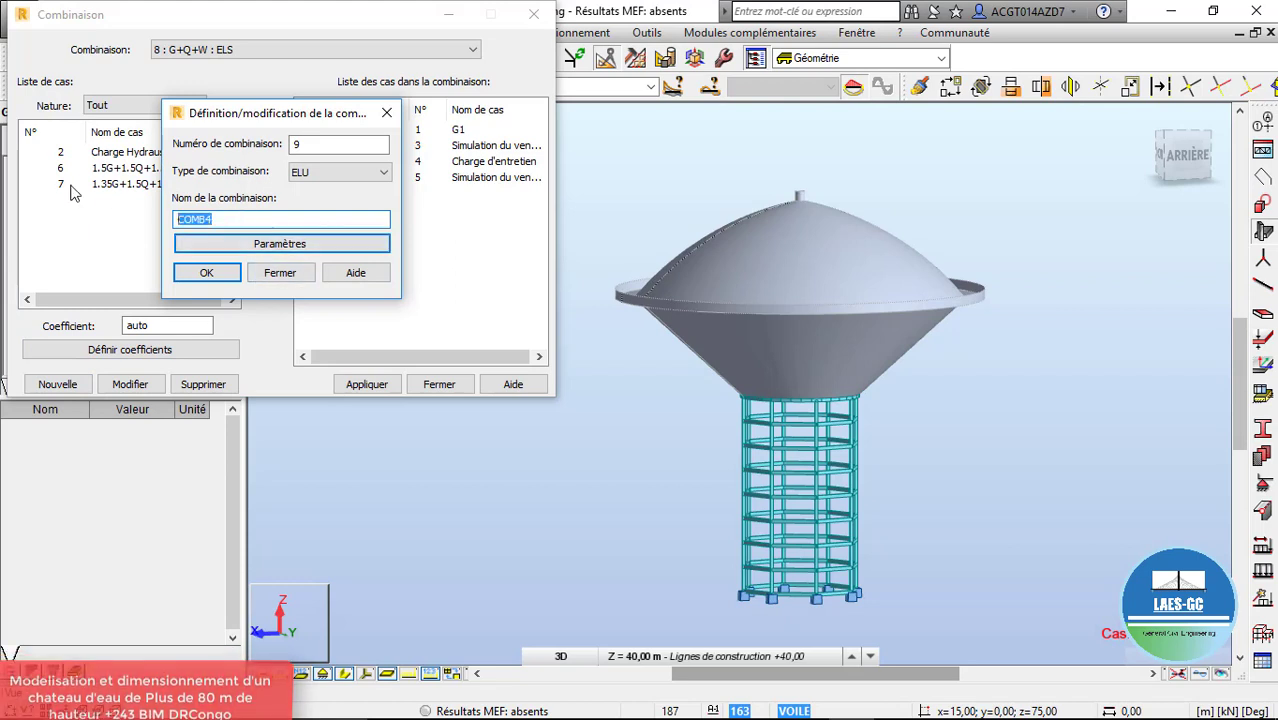
pyautogui.write('G+Q+W+Chy')
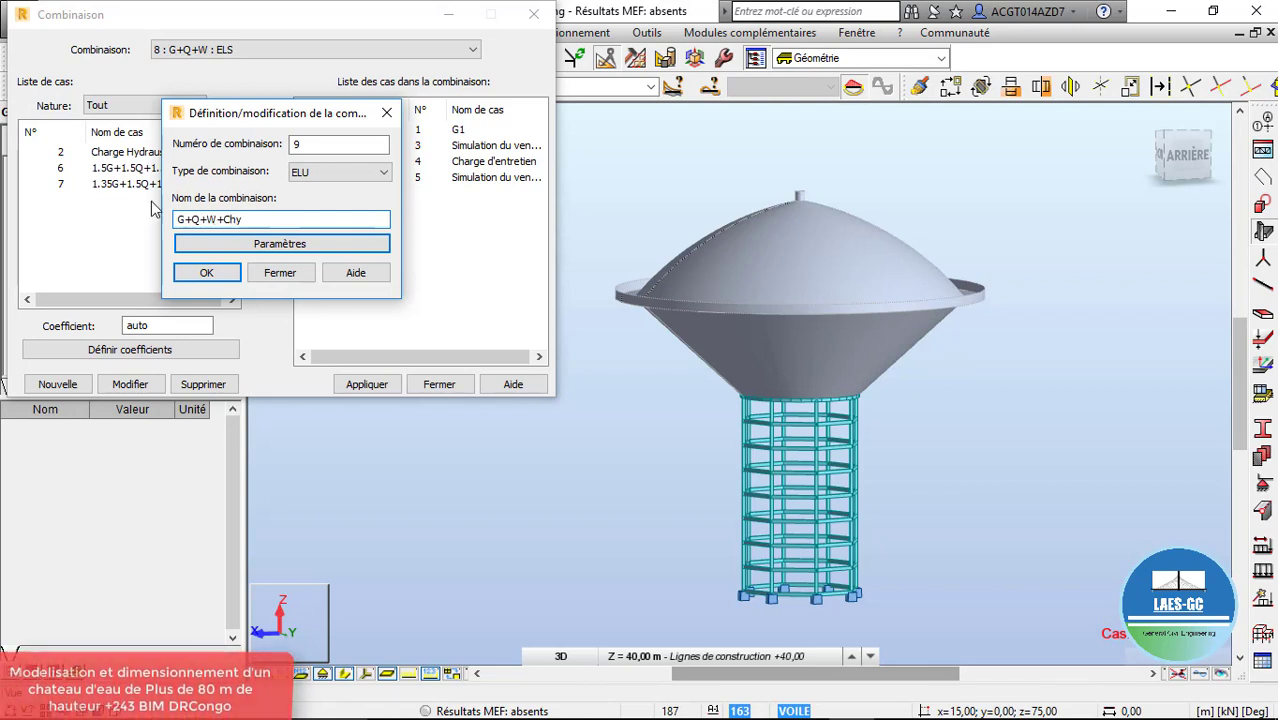
pyautogui.click(205, 272)
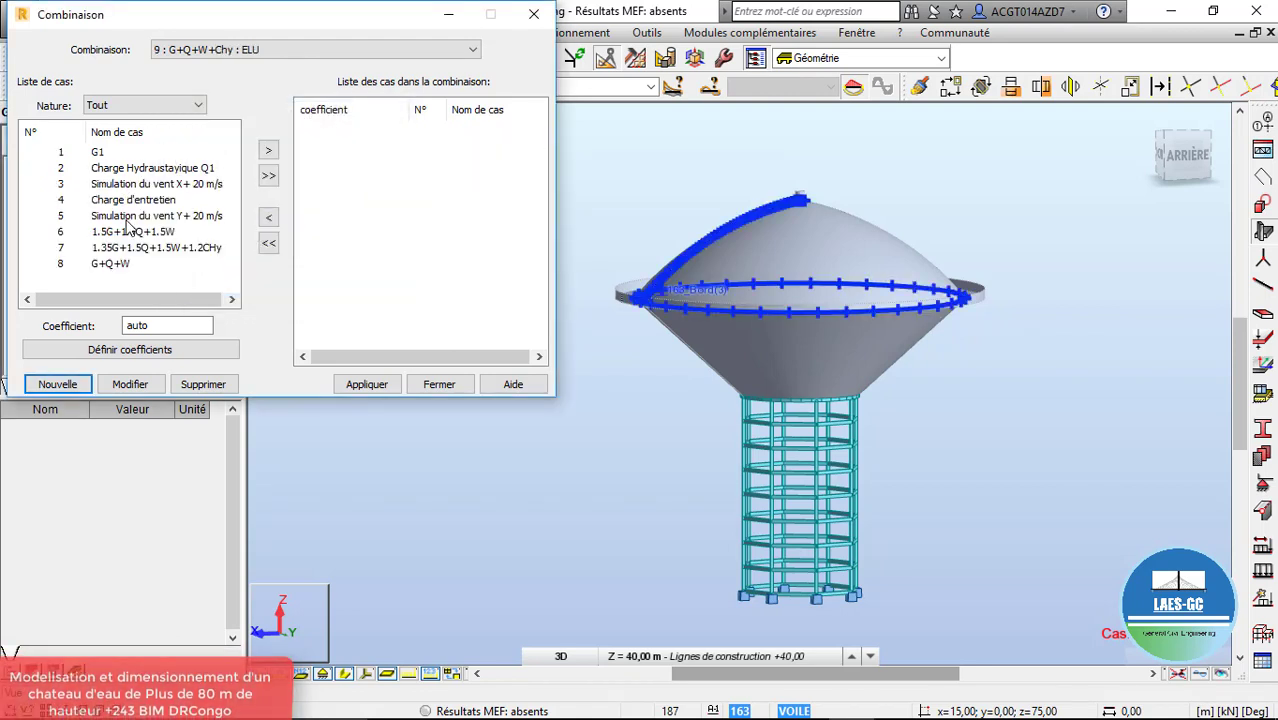
# Add load cases 1 to 5 to combination 9 with automatic coefficients, apply it and finish the combination definition
pyautogui.click(61, 153)
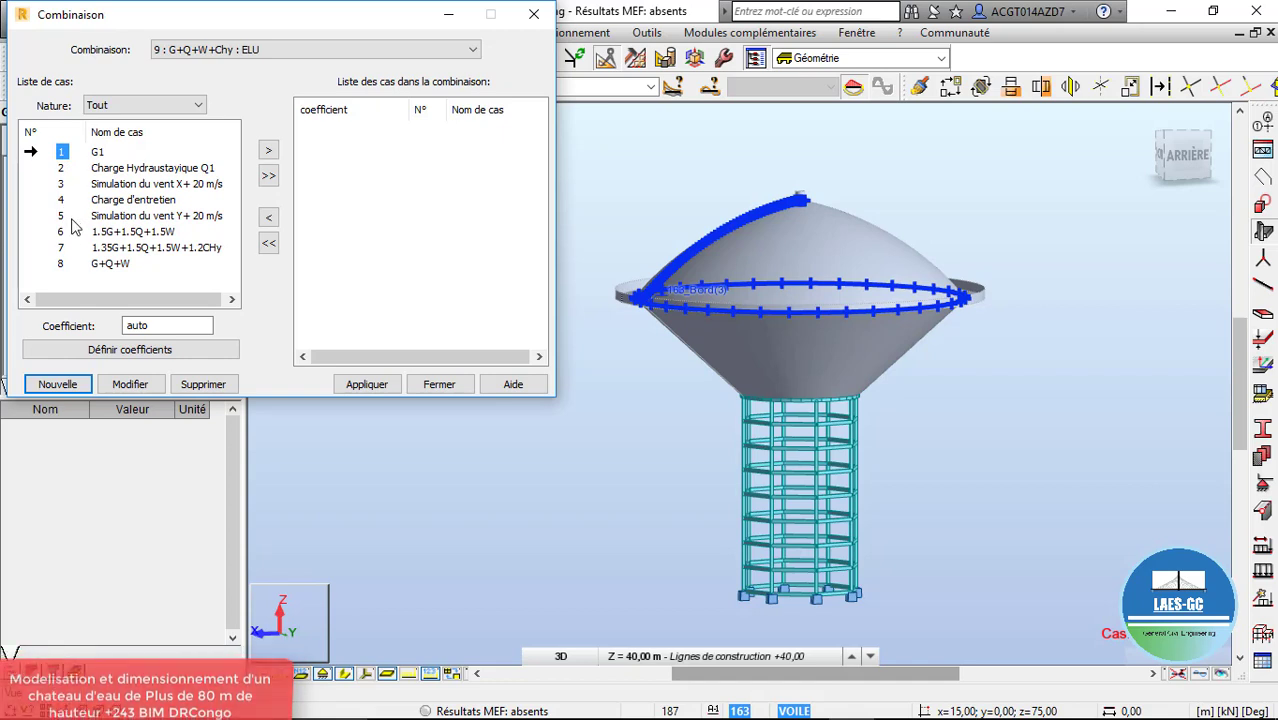
pyautogui.keyDown('ctrl'); pyautogui.click(62, 201); pyautogui.keyUp('ctrl')
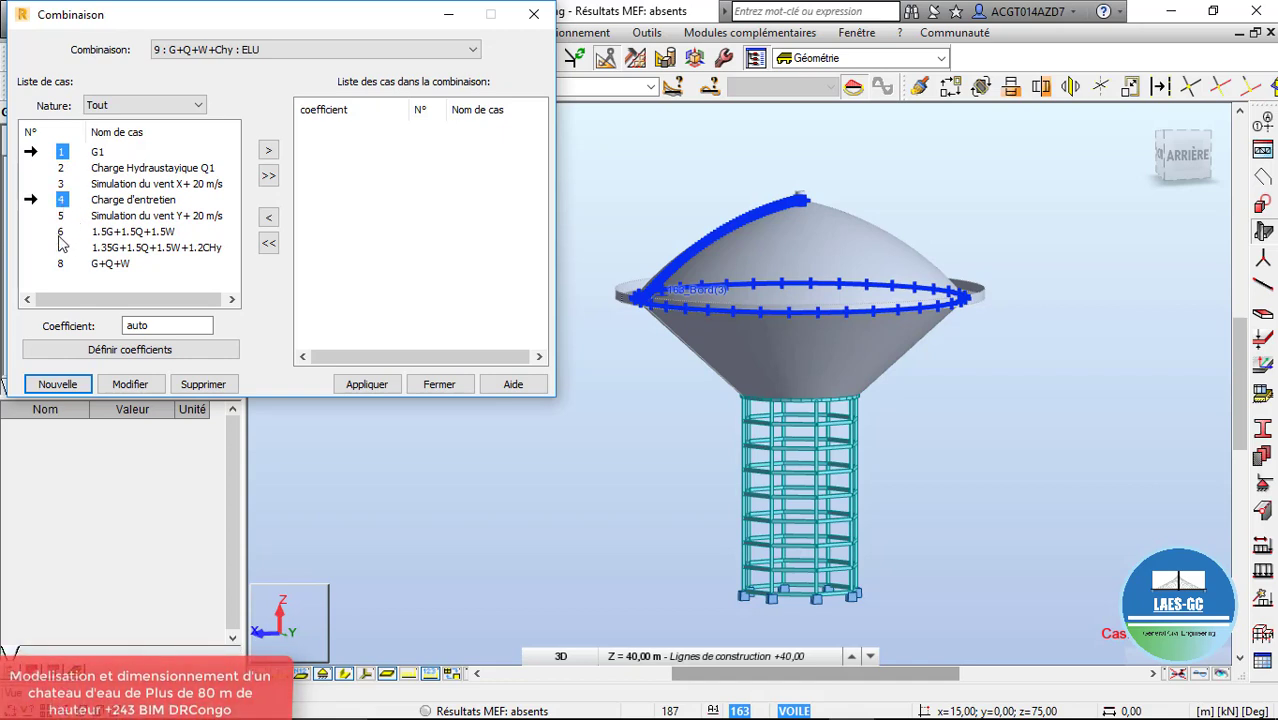
pyautogui.keyDown('ctrl'); pyautogui.click(64, 216); pyautogui.keyUp('ctrl')
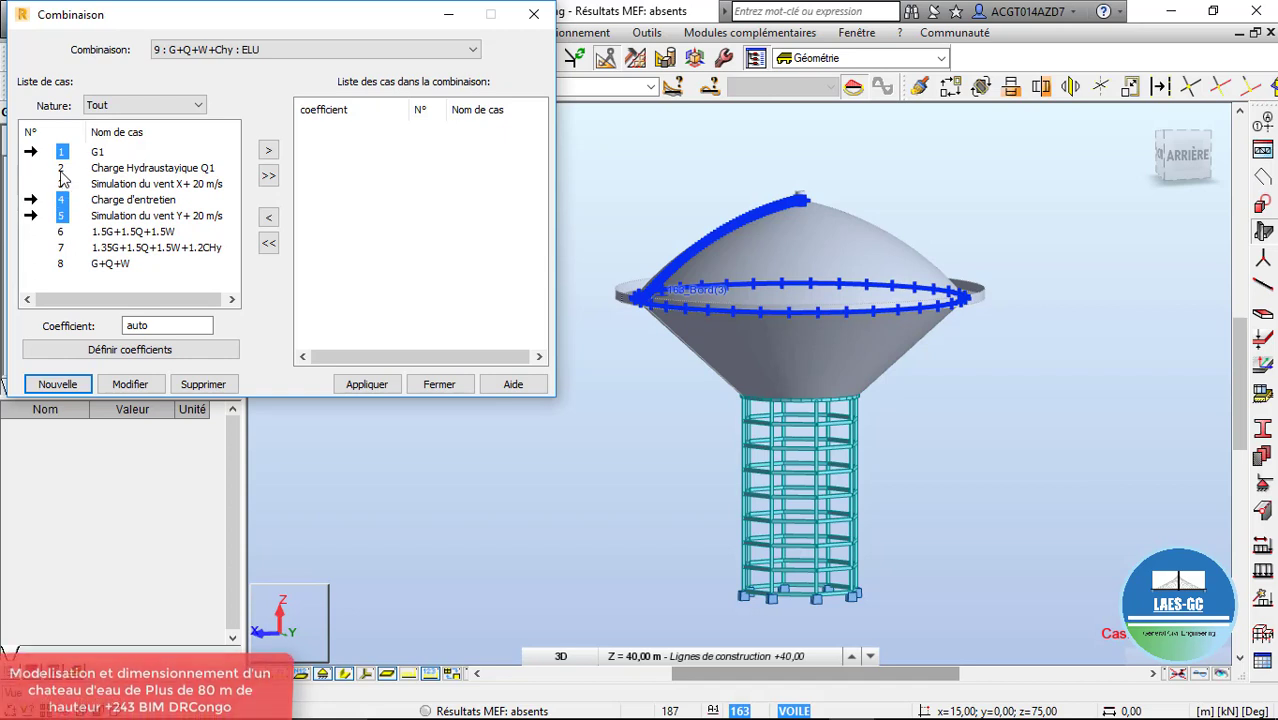
pyautogui.keyDown('ctrl'); pyautogui.click(62, 184); pyautogui.keyUp('ctrl')
pyautogui.keyDown('ctrl'); pyautogui.click(62, 168); pyautogui.keyUp('ctrl')
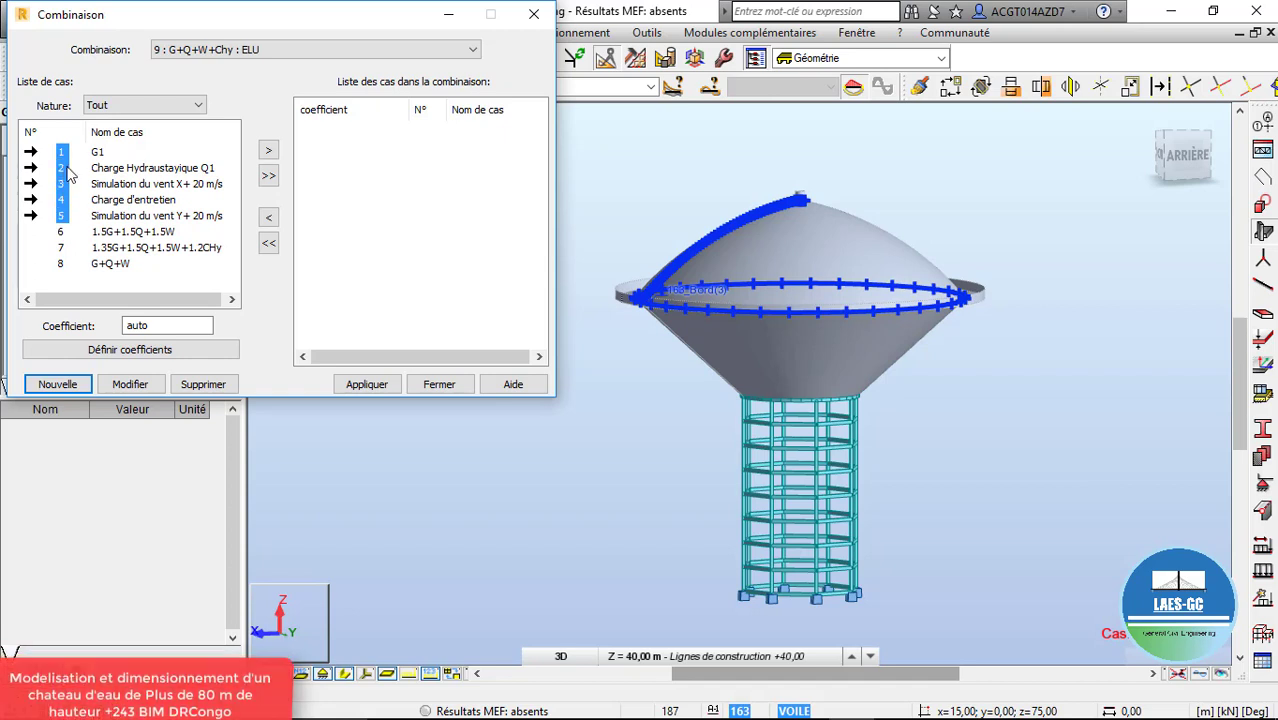
pyautogui.click(268, 150)
pyautogui.click(364, 388)
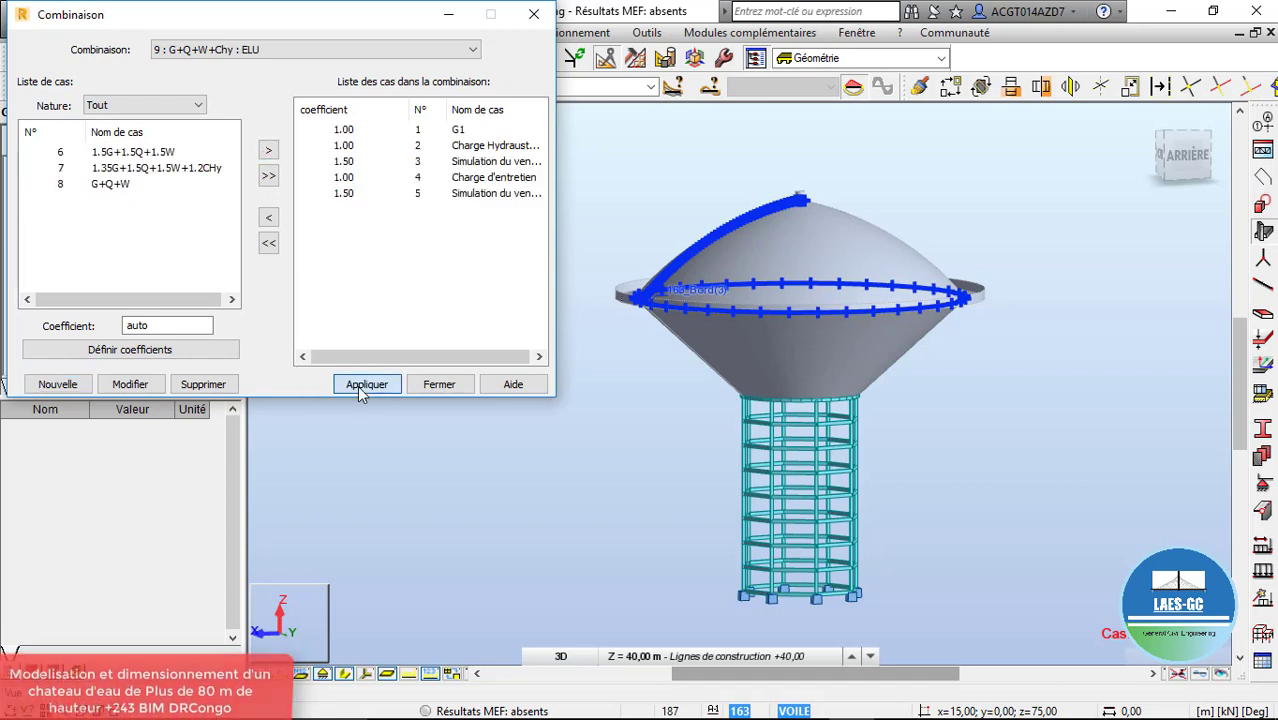
pyautogui.click(440, 386)
# Verify the structure for errors and launch the calculation of the water tower model
pyautogui.click(651, 86)
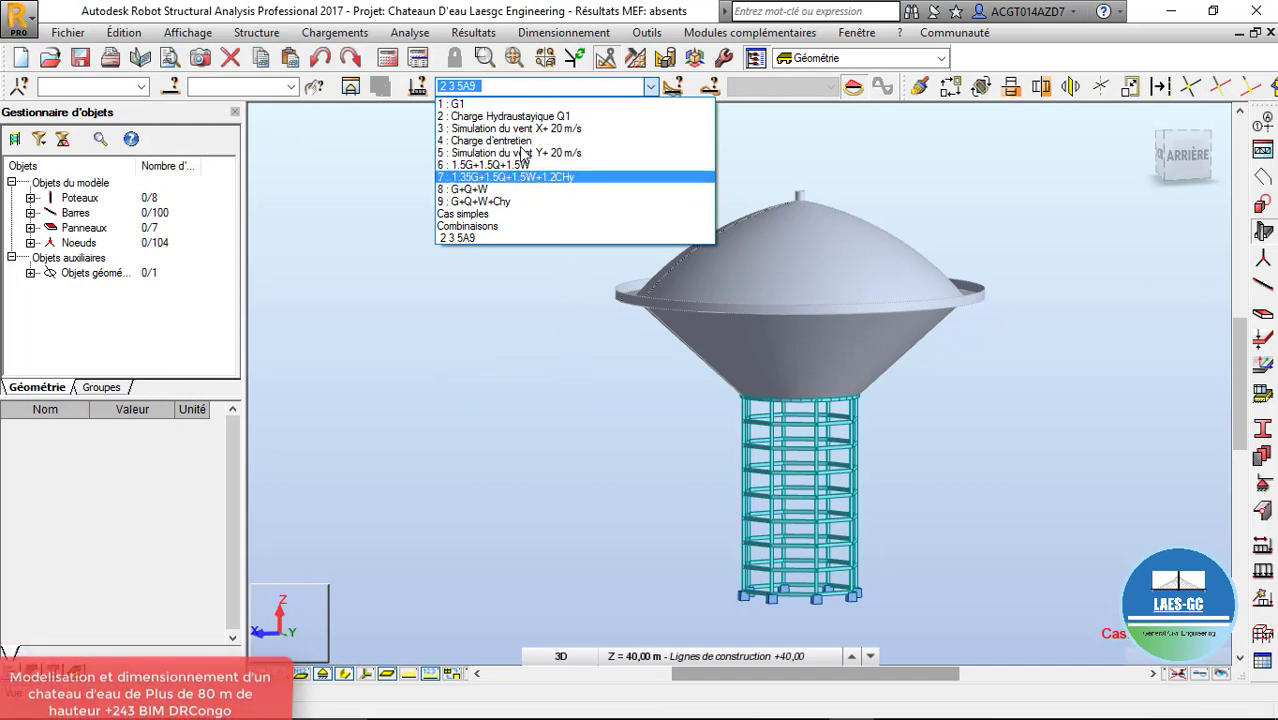
pyautogui.click(803, 168)
pyautogui.click(473, 32)
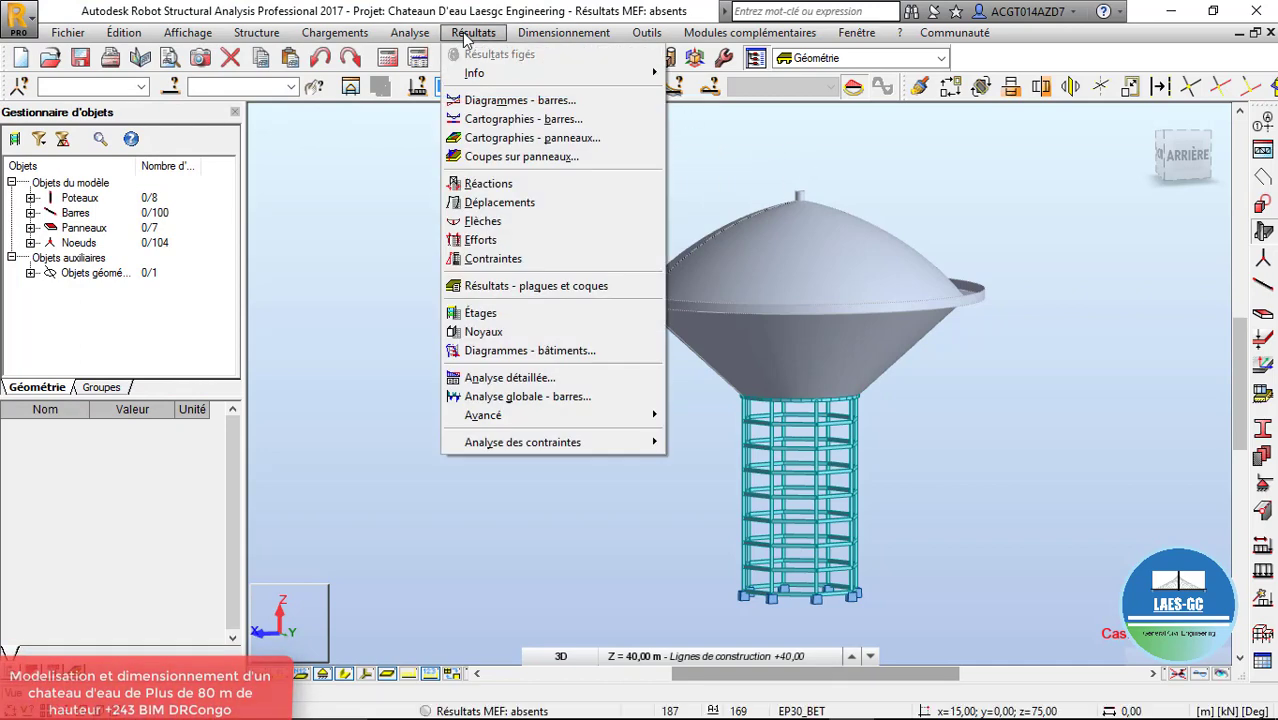
pyautogui.moveTo(409, 36)
pyautogui.click(488, 202)
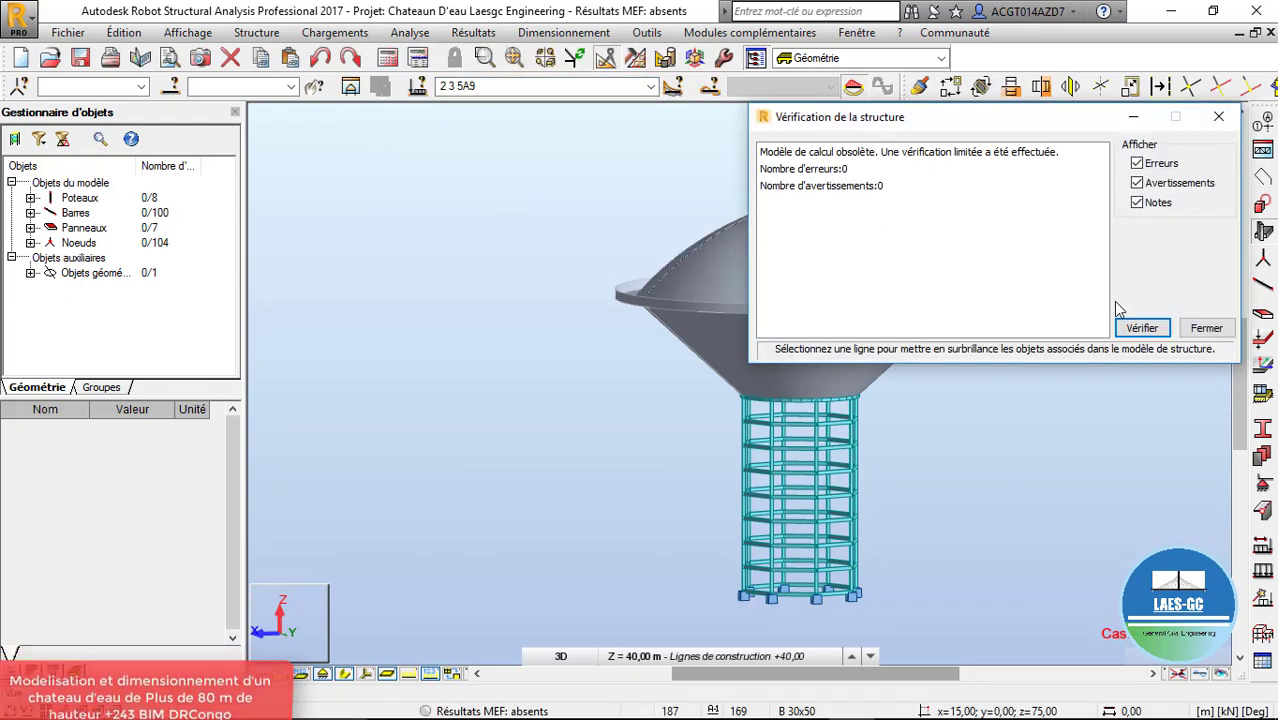
pyautogui.click(1206, 328)
pyautogui.scroll(-2, 562, 314)
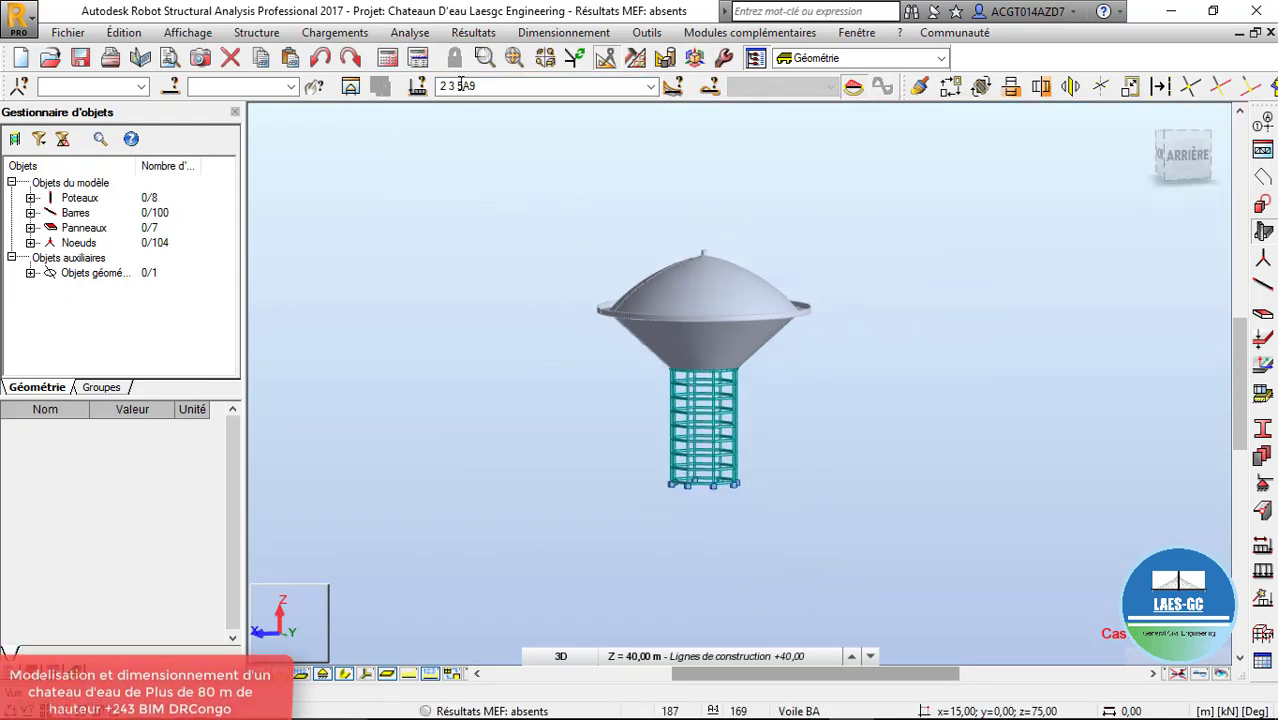
pyautogui.click(387, 57)
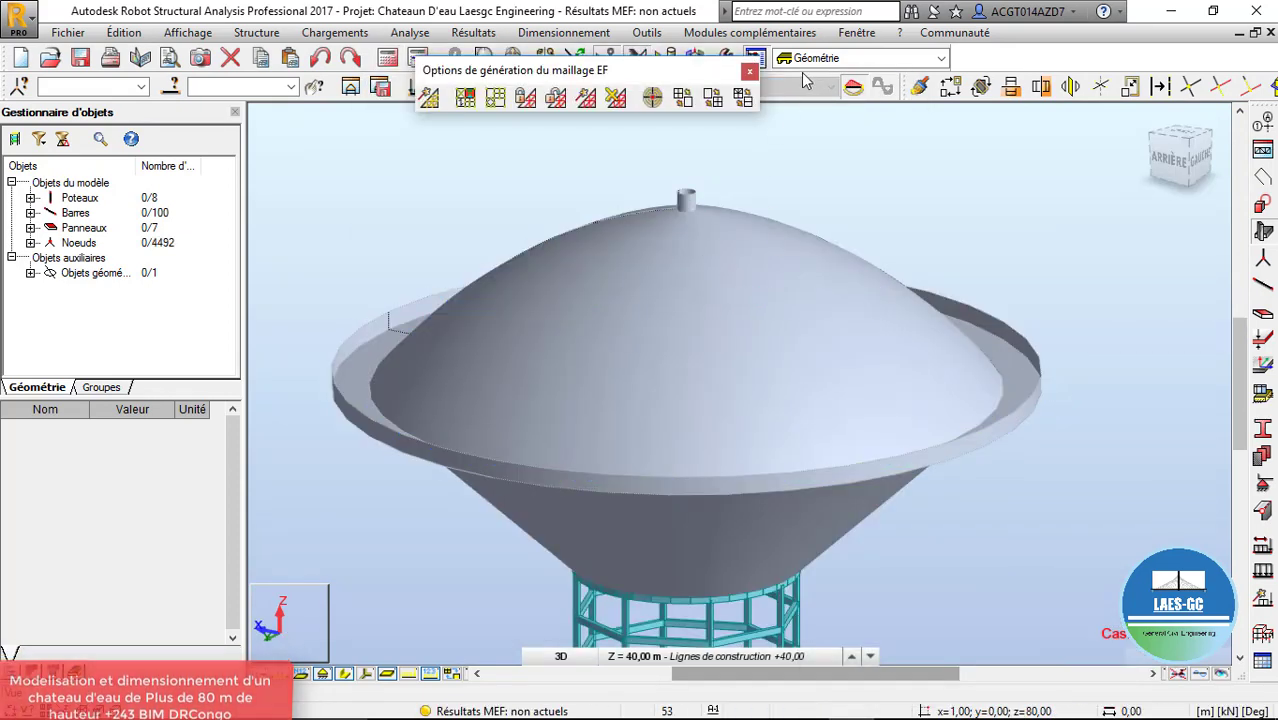
# Open the advanced options of the finite element mesh settings
pyautogui.click(496, 103)
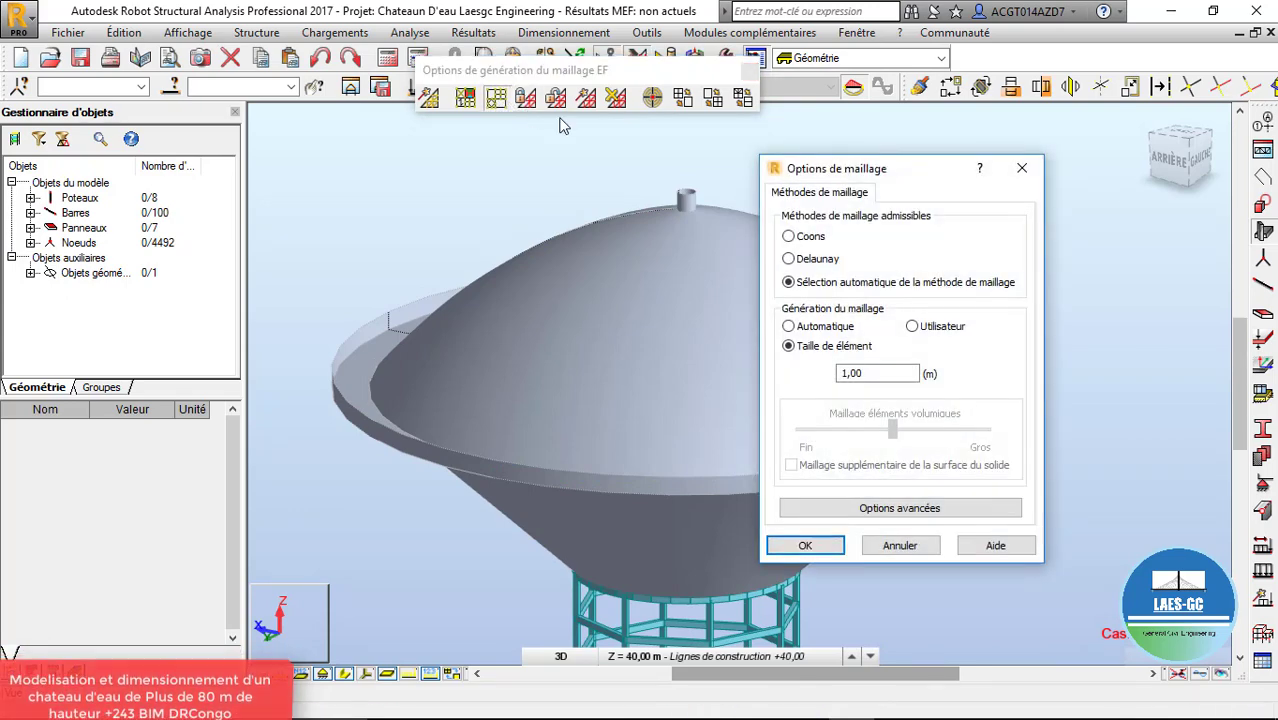
pyautogui.click(949, 509)
# Set the default mesh parameter set for all panels to Normal in the job preferences
pyautogui.click(647, 32)
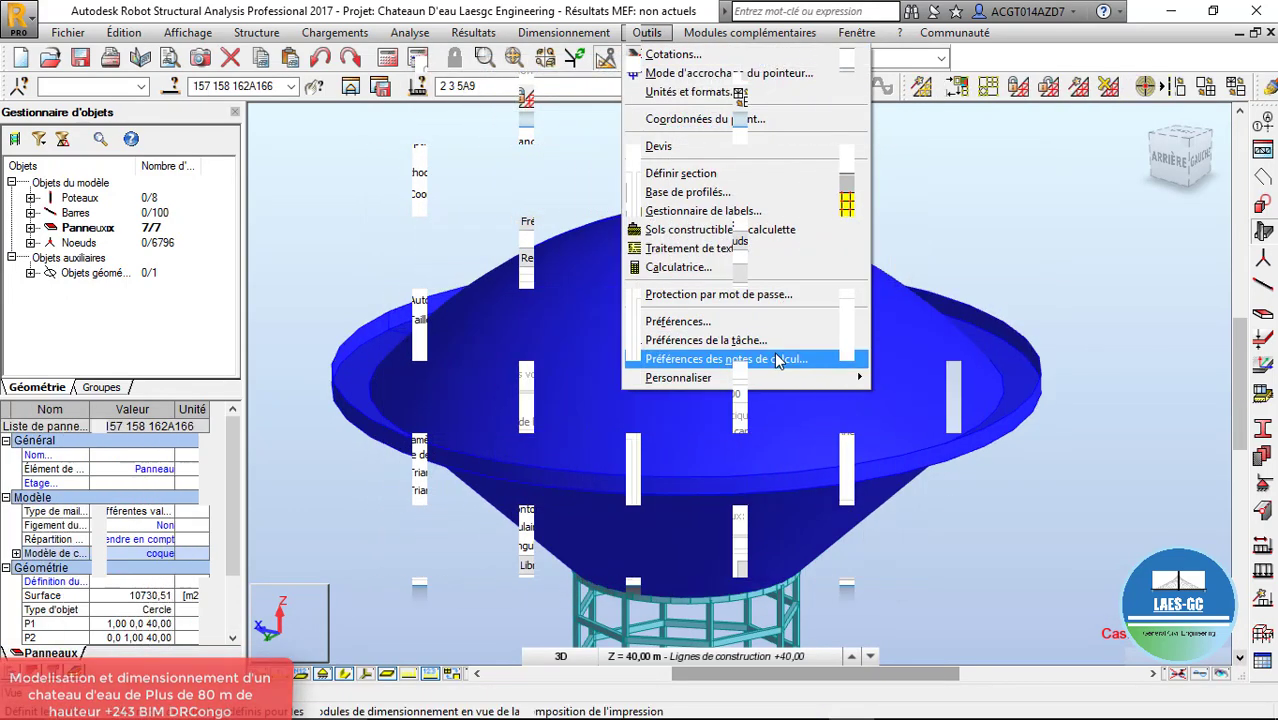
pyautogui.click(774, 344)
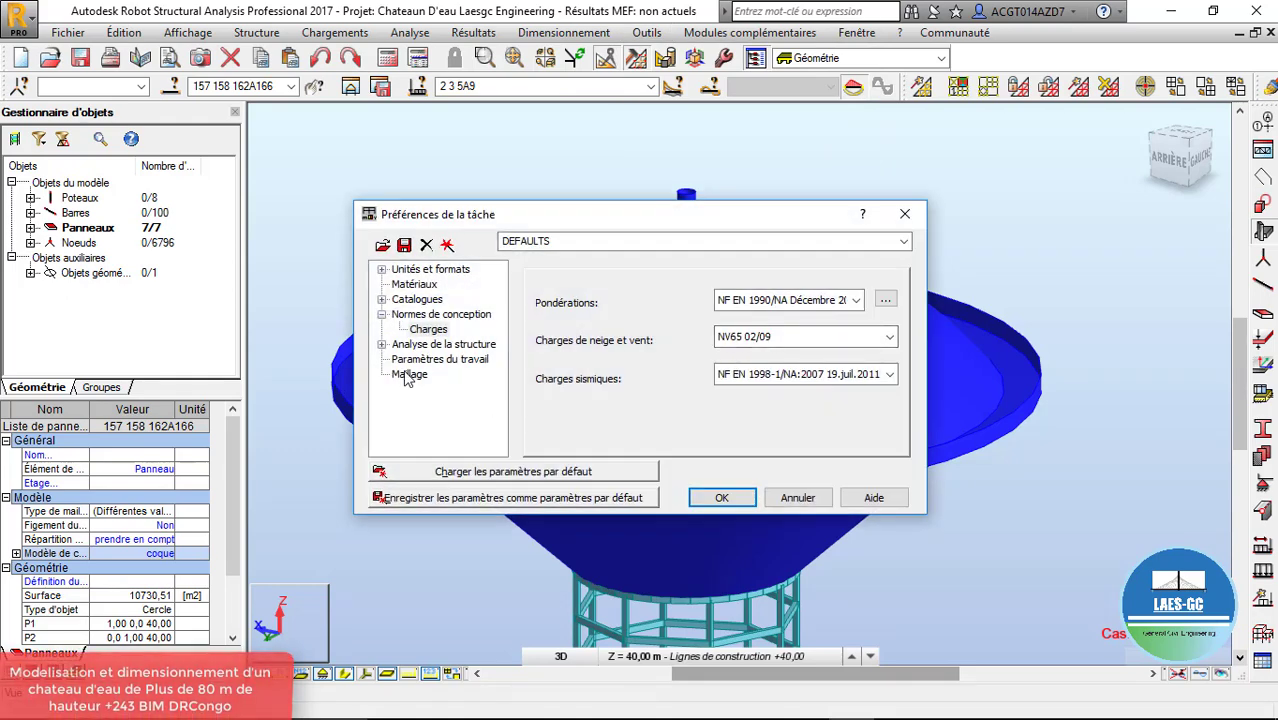
pyautogui.click(409, 374)
pyautogui.click(841, 437)
pyautogui.click(760, 455)
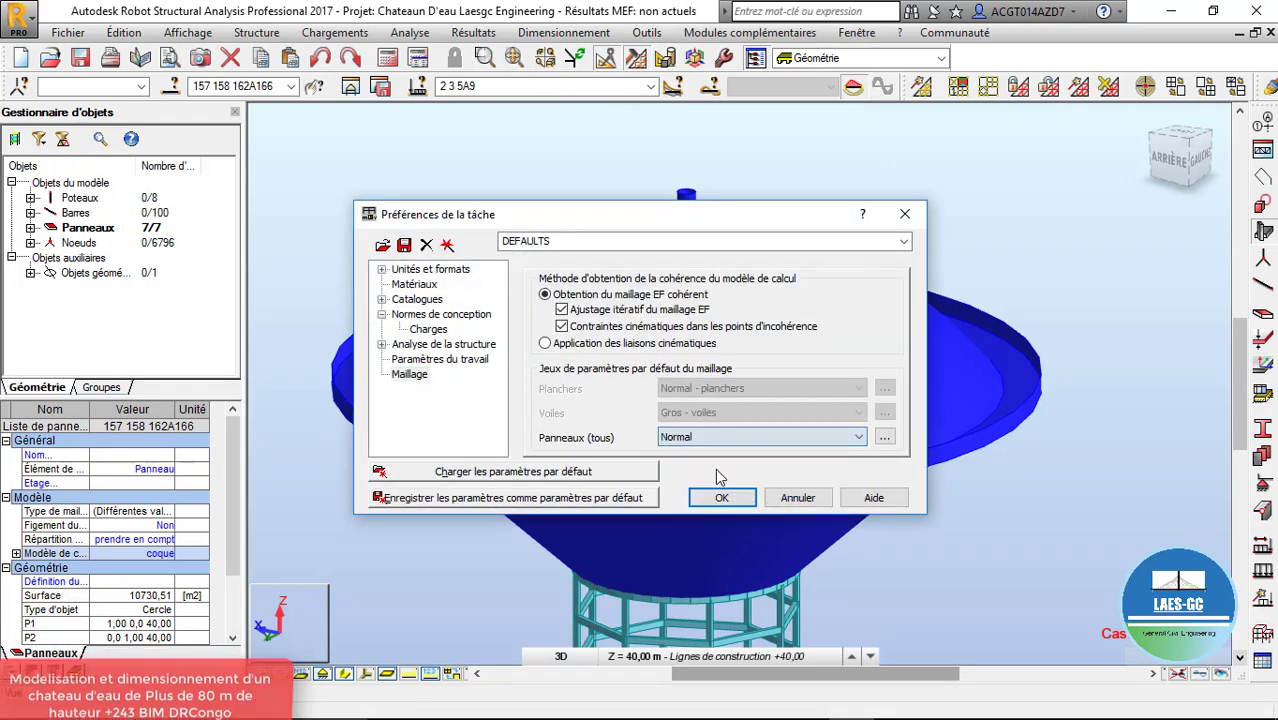
pyautogui.click(722, 498)
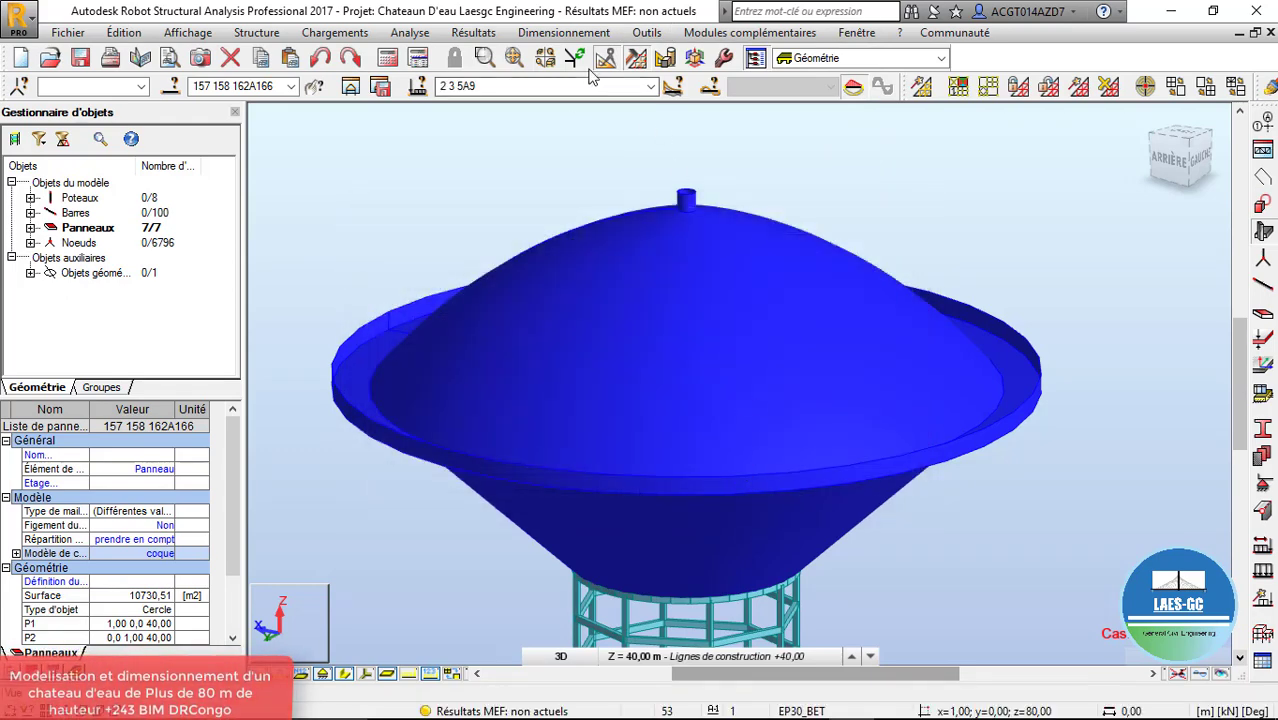
# Set the mesh generation of all selected panels to Automatic with a division of 5 and generate the mesh
pyautogui.click(673, 87)
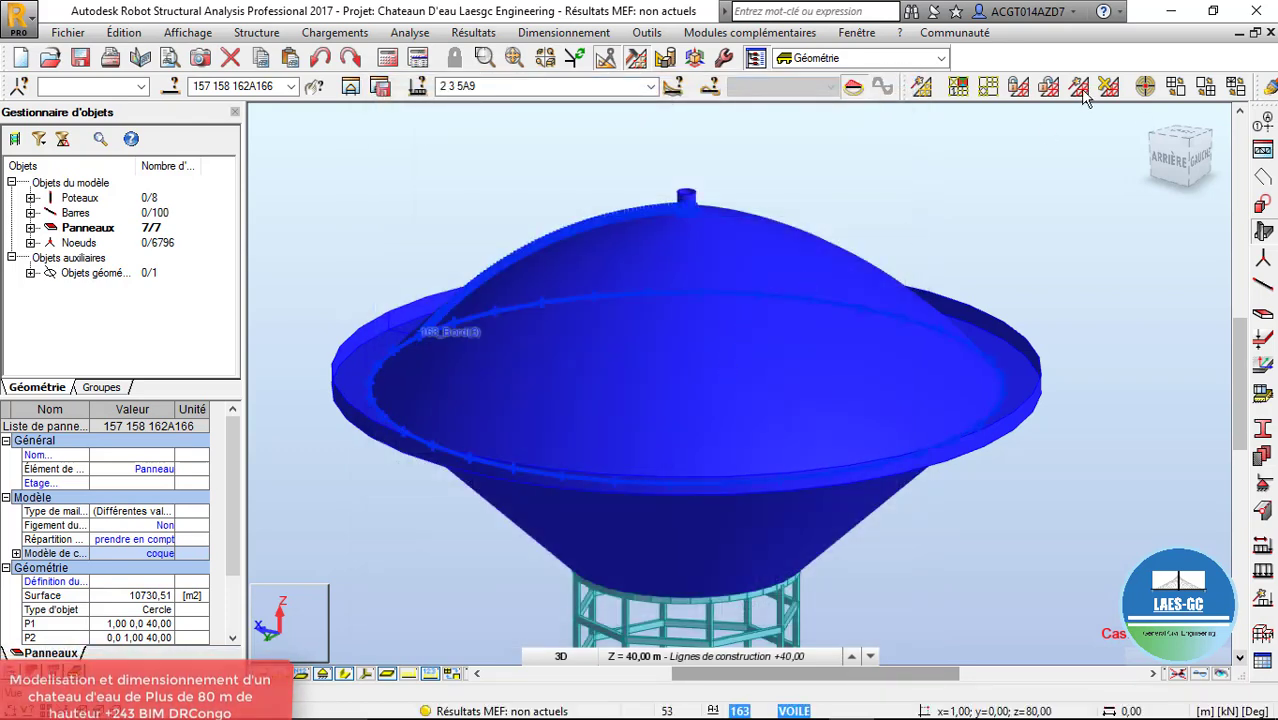
pyautogui.click(986, 90)
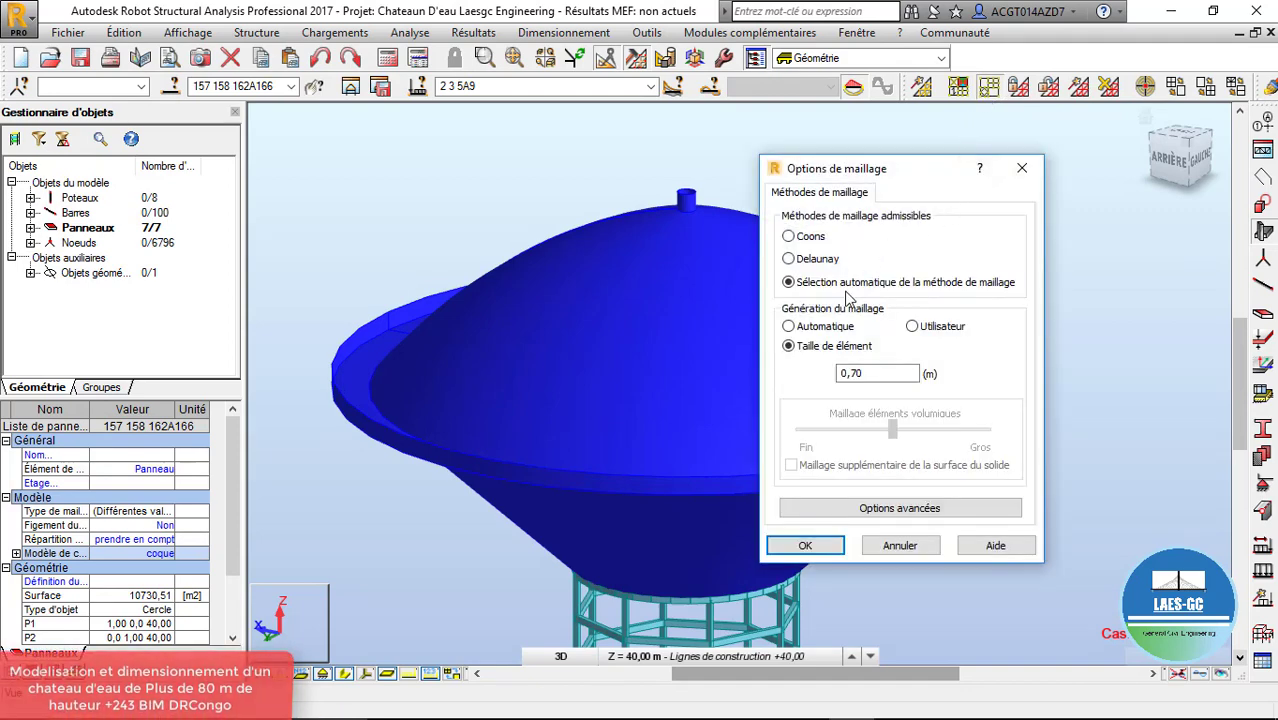
pyautogui.click(789, 326)
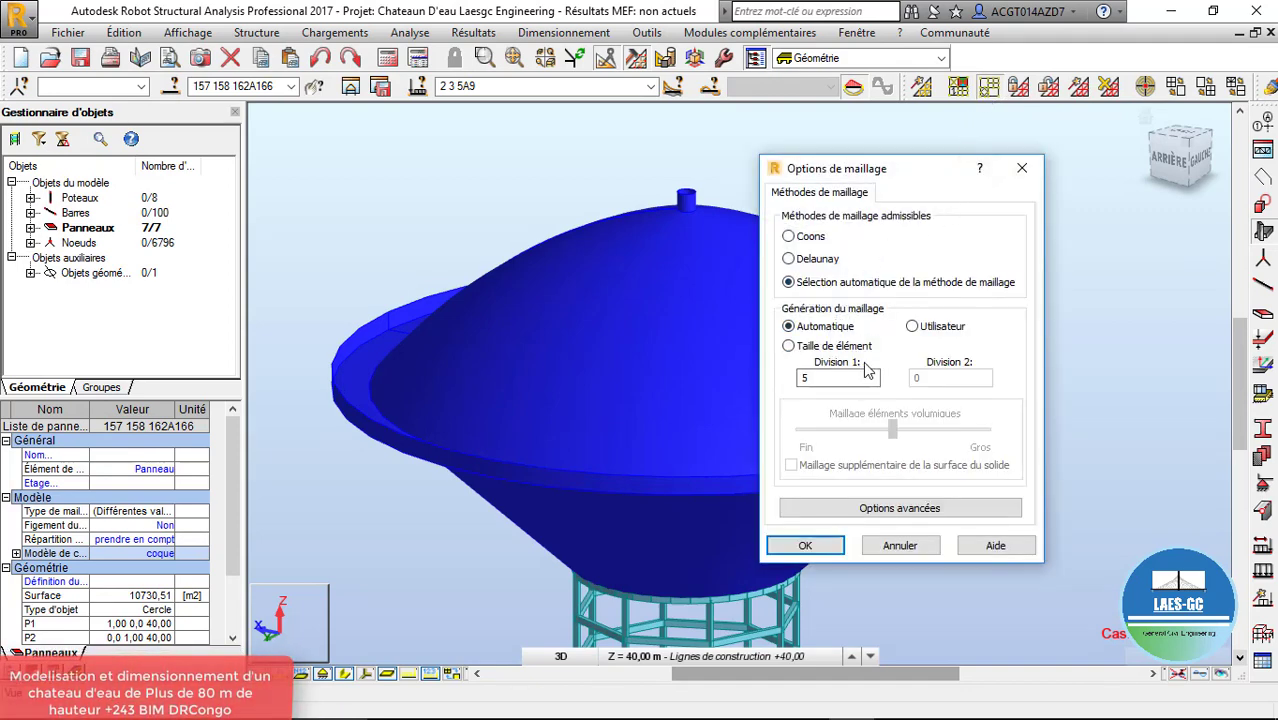
pyautogui.click(829, 546)
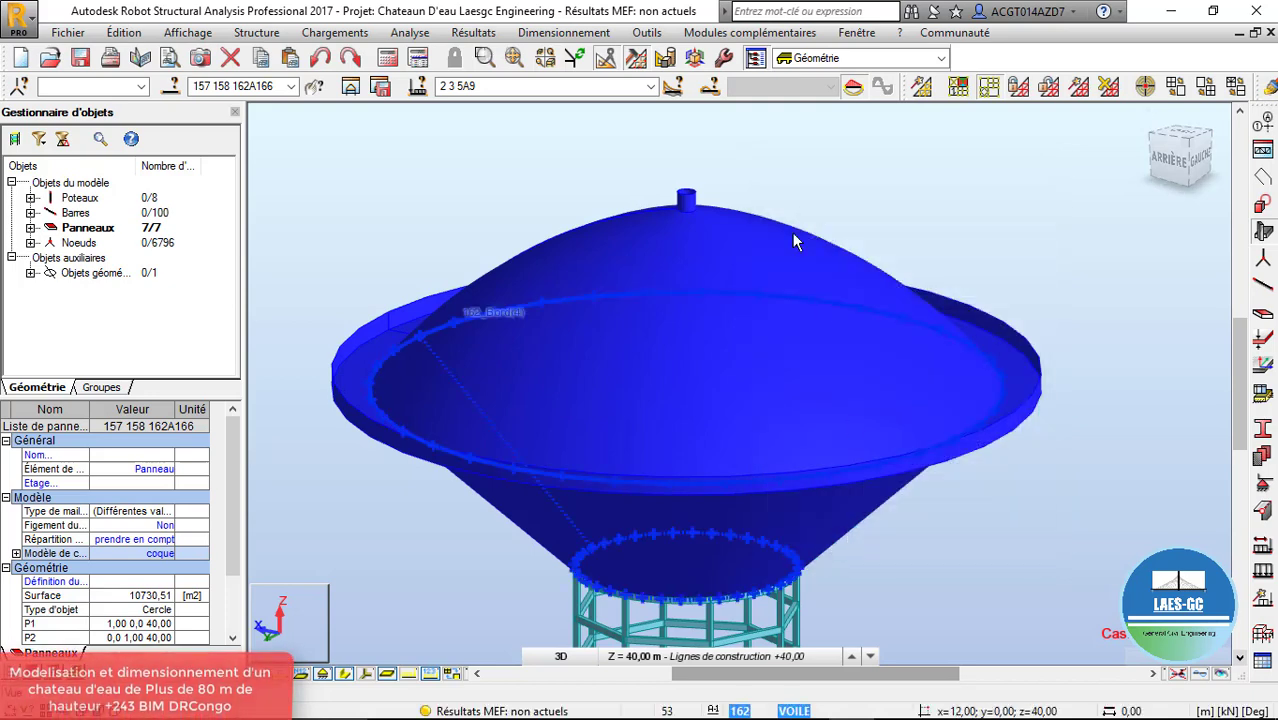
pyautogui.click(921, 86)
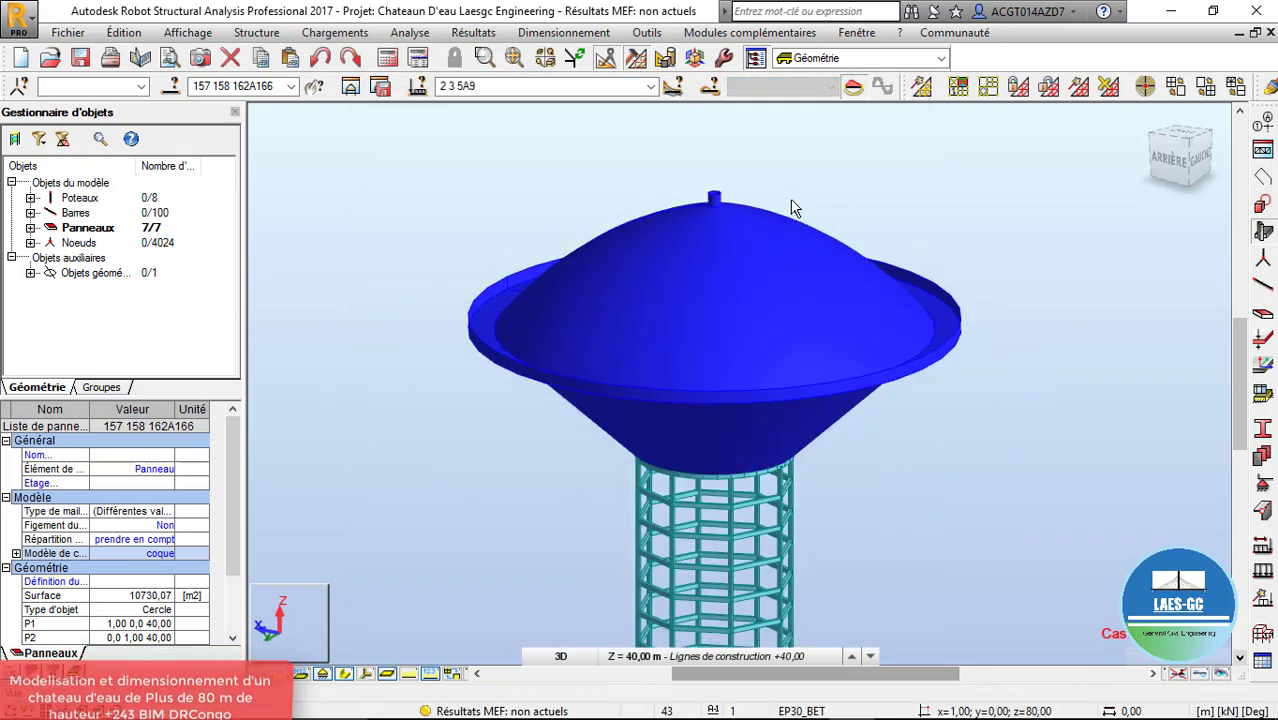
# Clear the panel selection and launch the calculation of the remeshed water tower
pyautogui.scroll(-1, 795, 208)
pyautogui.click(907, 205)
pyautogui.scroll(1, 869, 233)
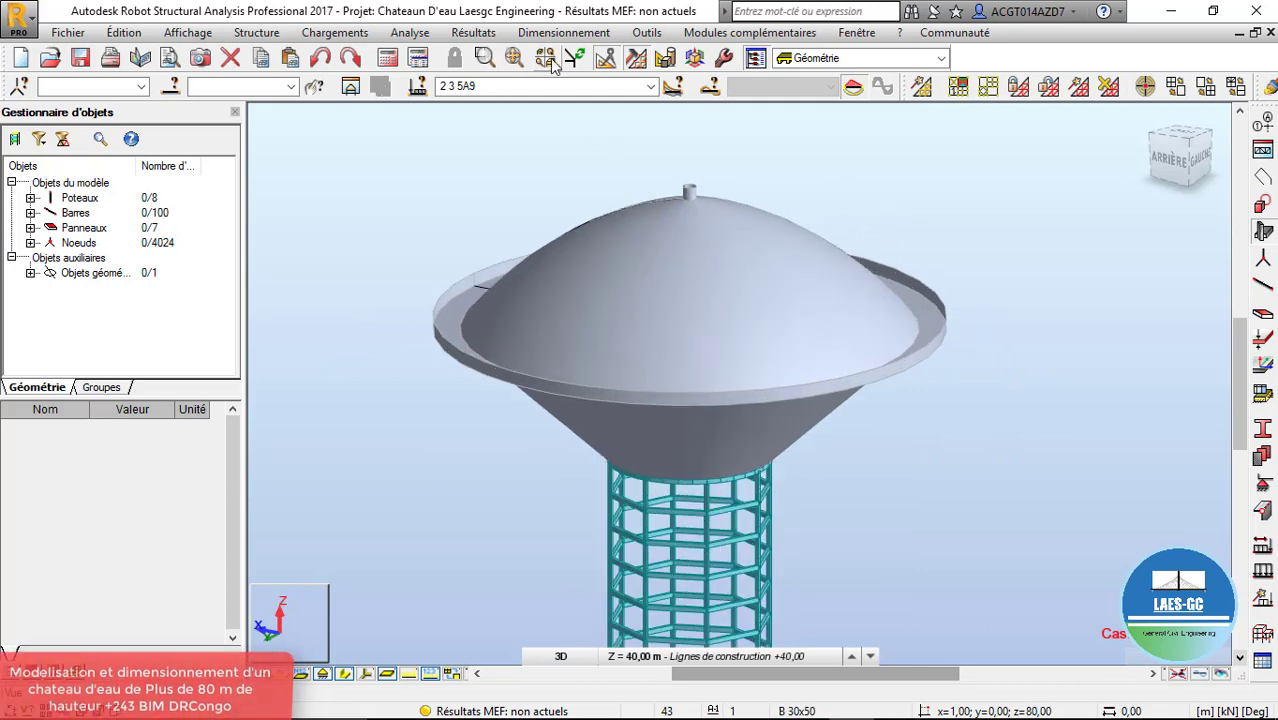
pyautogui.click(388, 58)
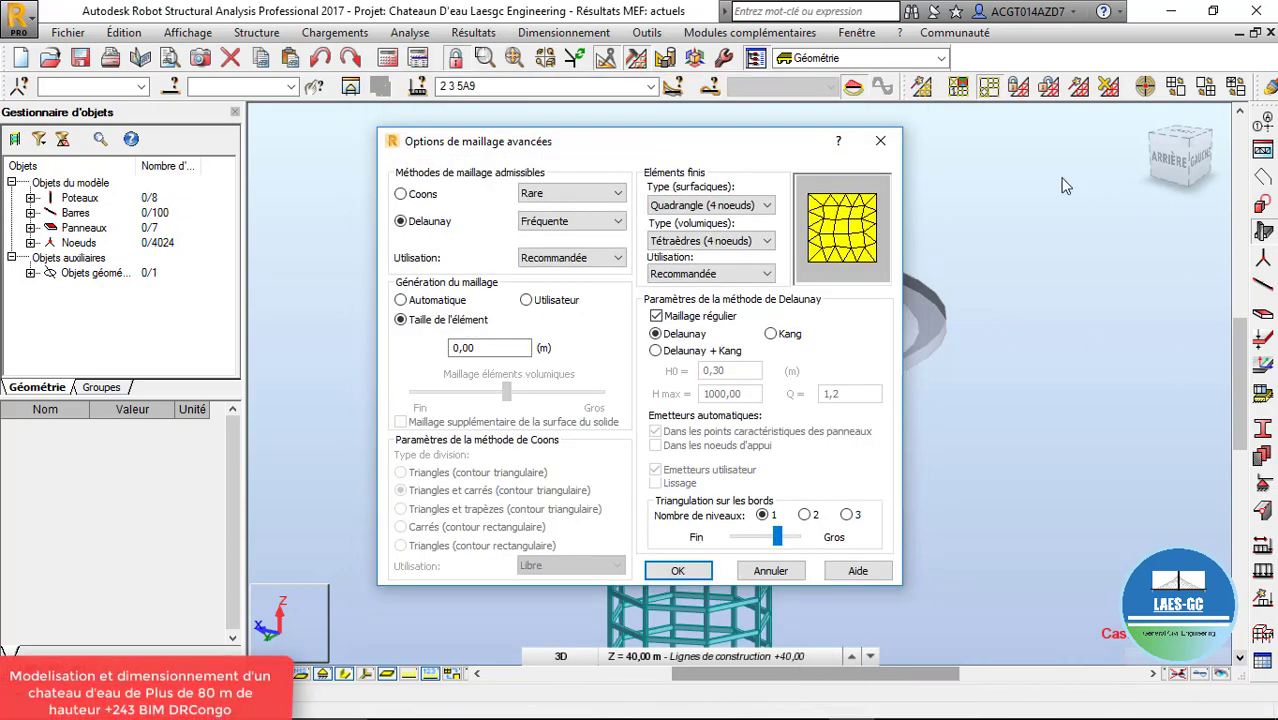
pyautogui.click(880, 141)
pyautogui.click(964, 89)
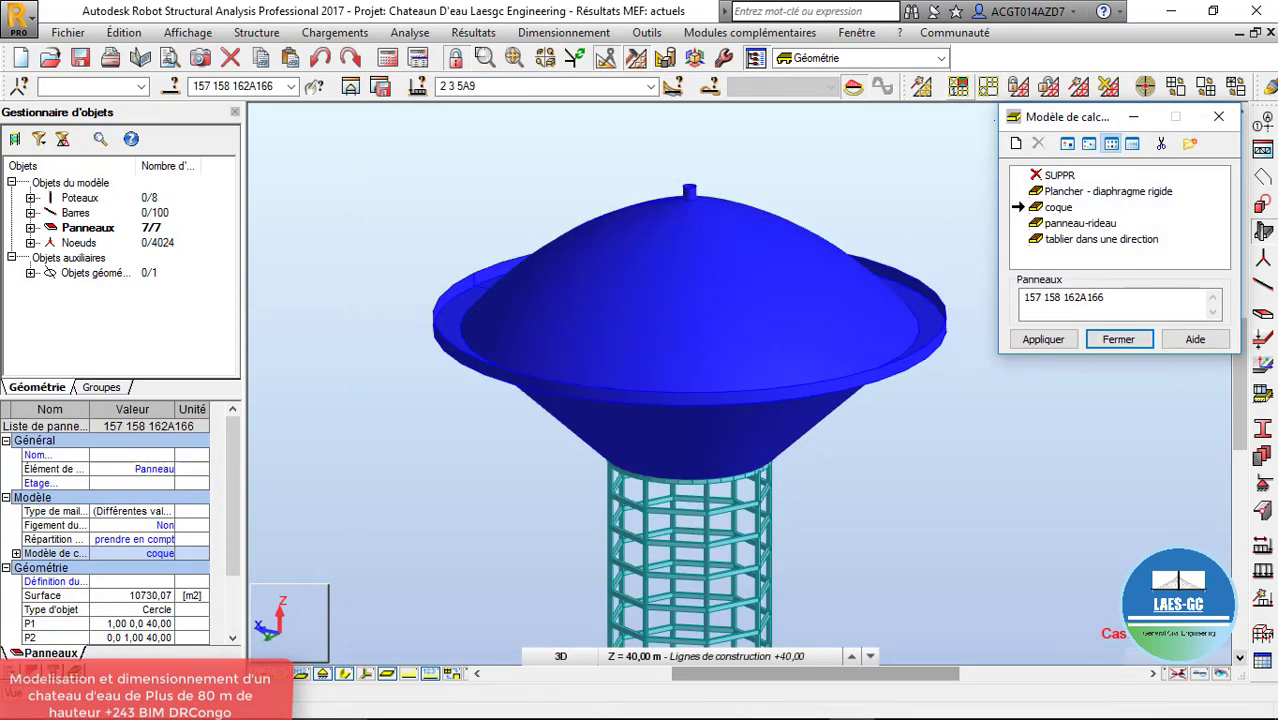
pyautogui.click(1219, 123)
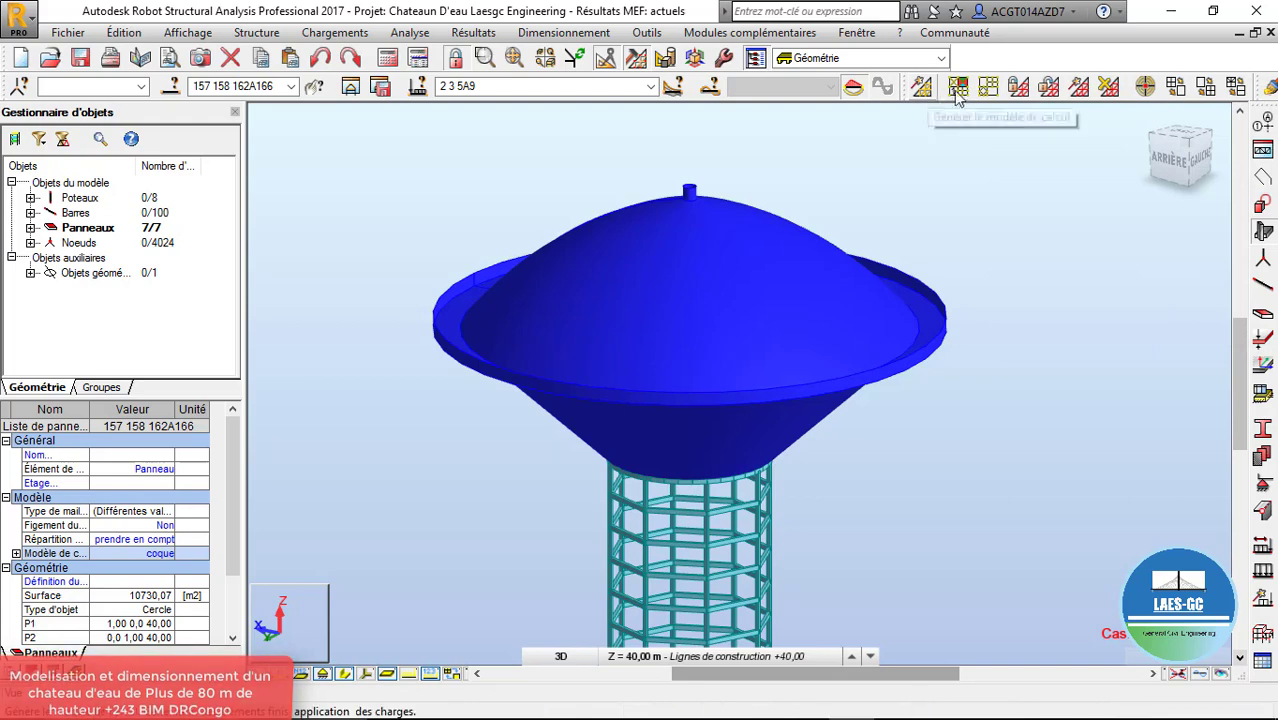
# Set the selected panels' advanced meshing to Delaunay + Kang with H0 = 0.4 m and H max = 1
pyautogui.click(927, 91)
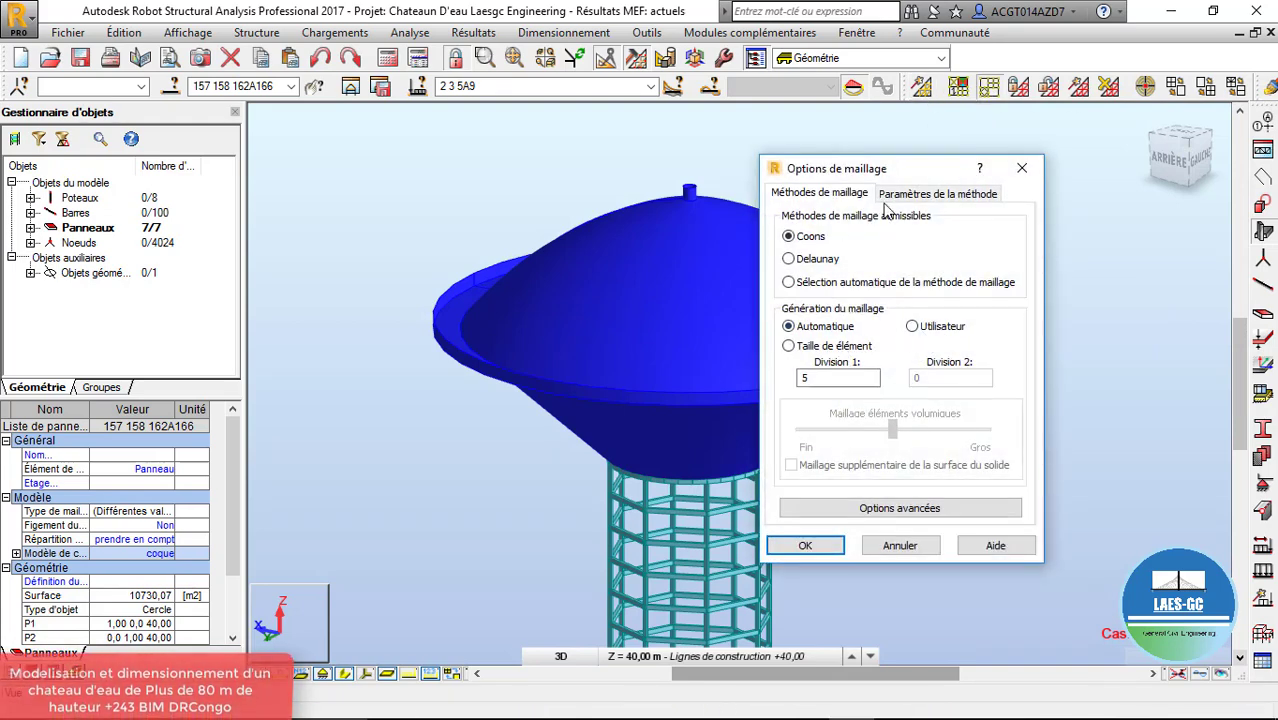
pyautogui.click(900, 508)
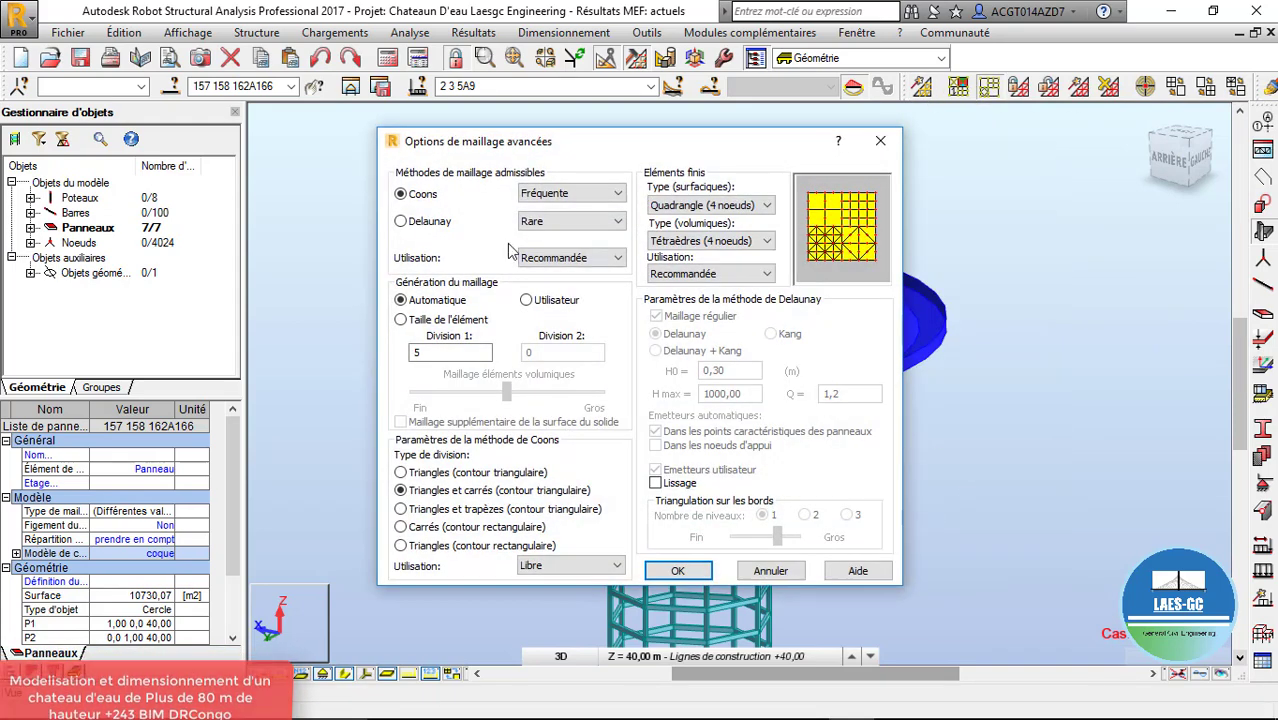
pyautogui.click(401, 222)
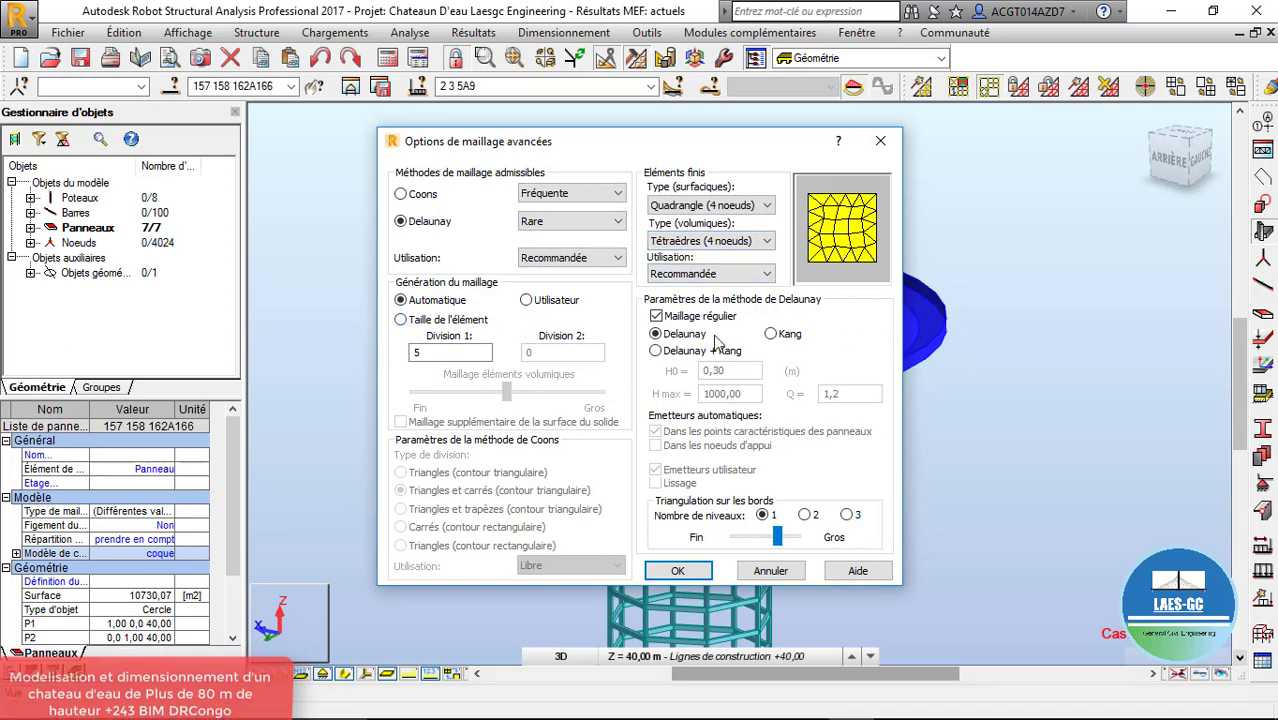
pyautogui.click(656, 351)
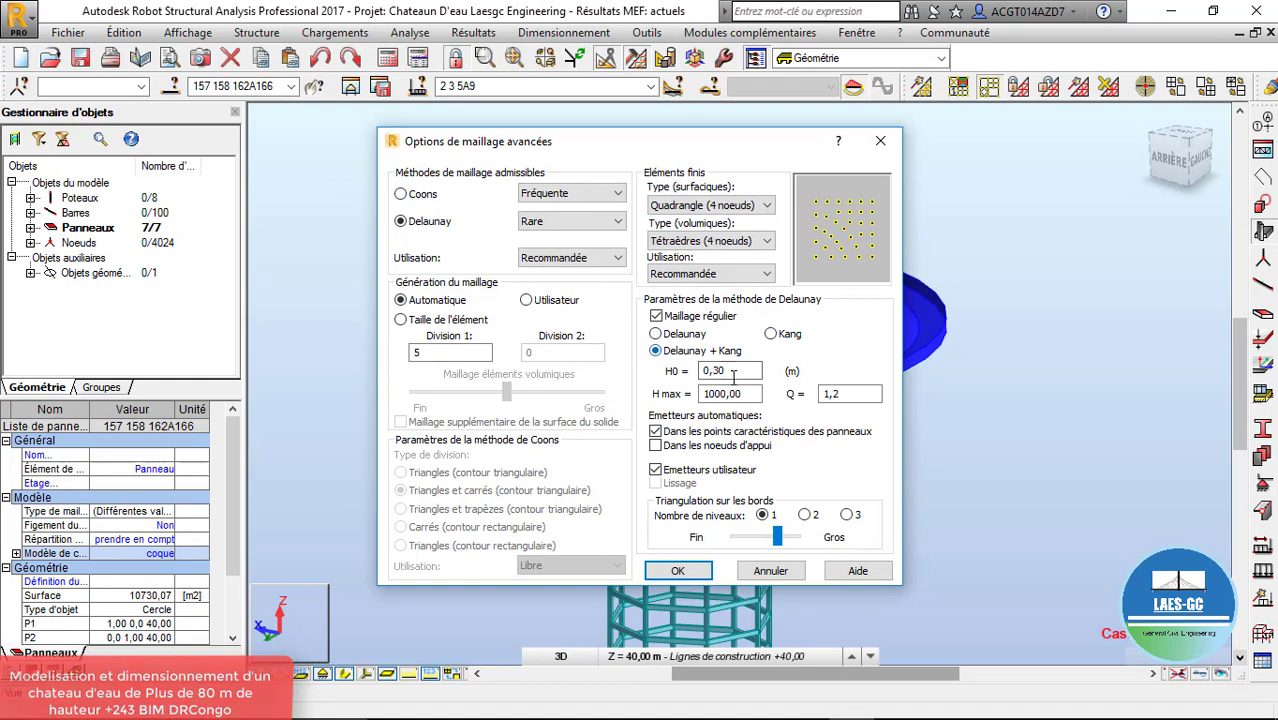
pyautogui.press('Tab')
pyautogui.press('Tab')
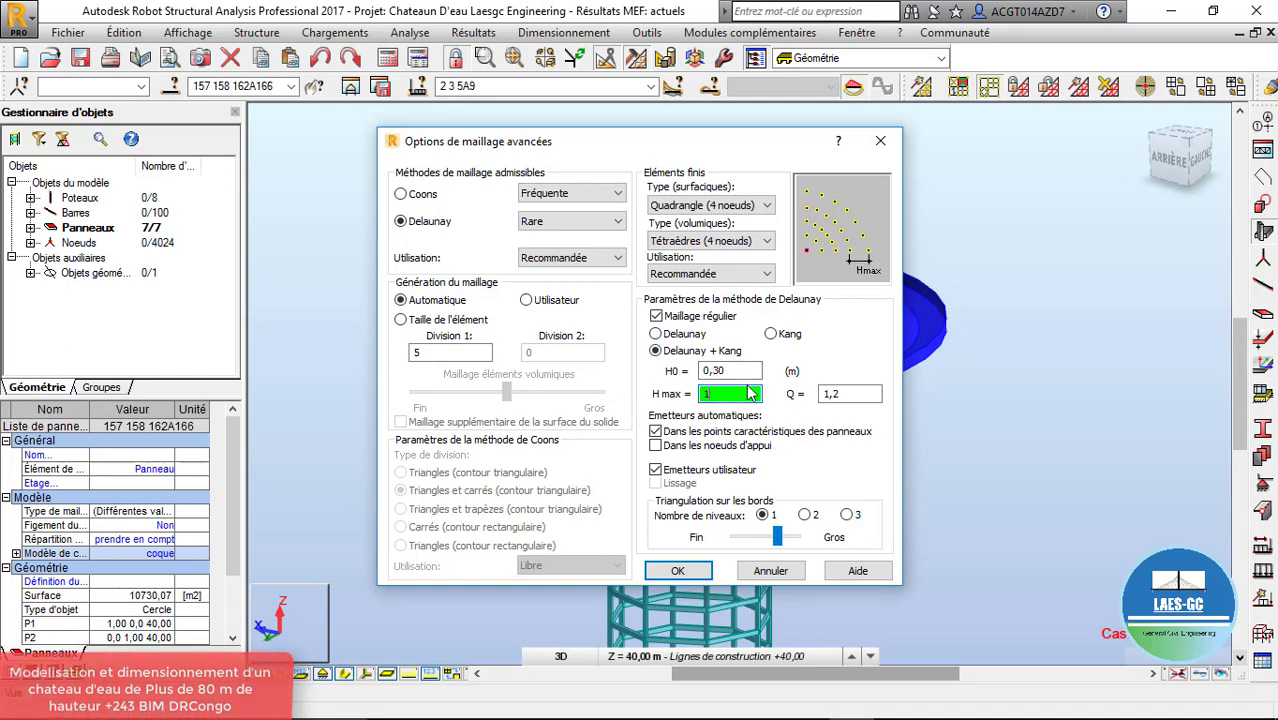
pyautogui.click(732, 366)
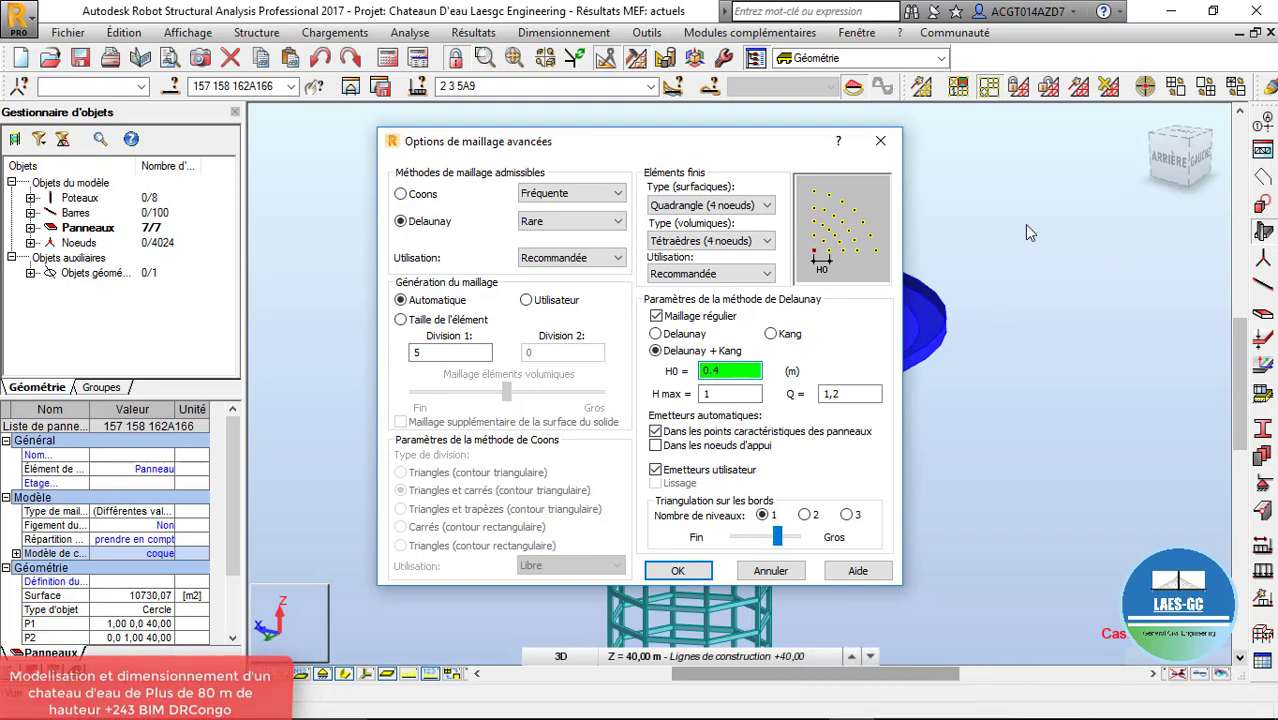
pyautogui.click(732, 393)
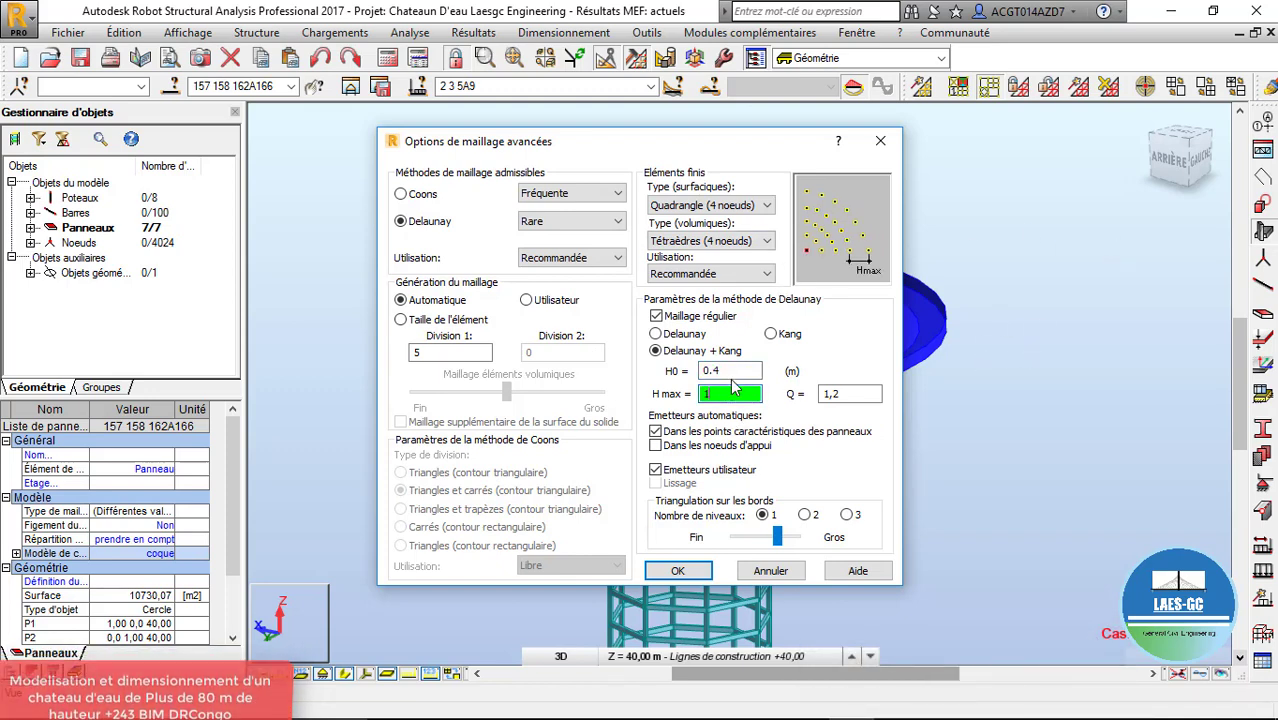
pyautogui.click(739, 371)
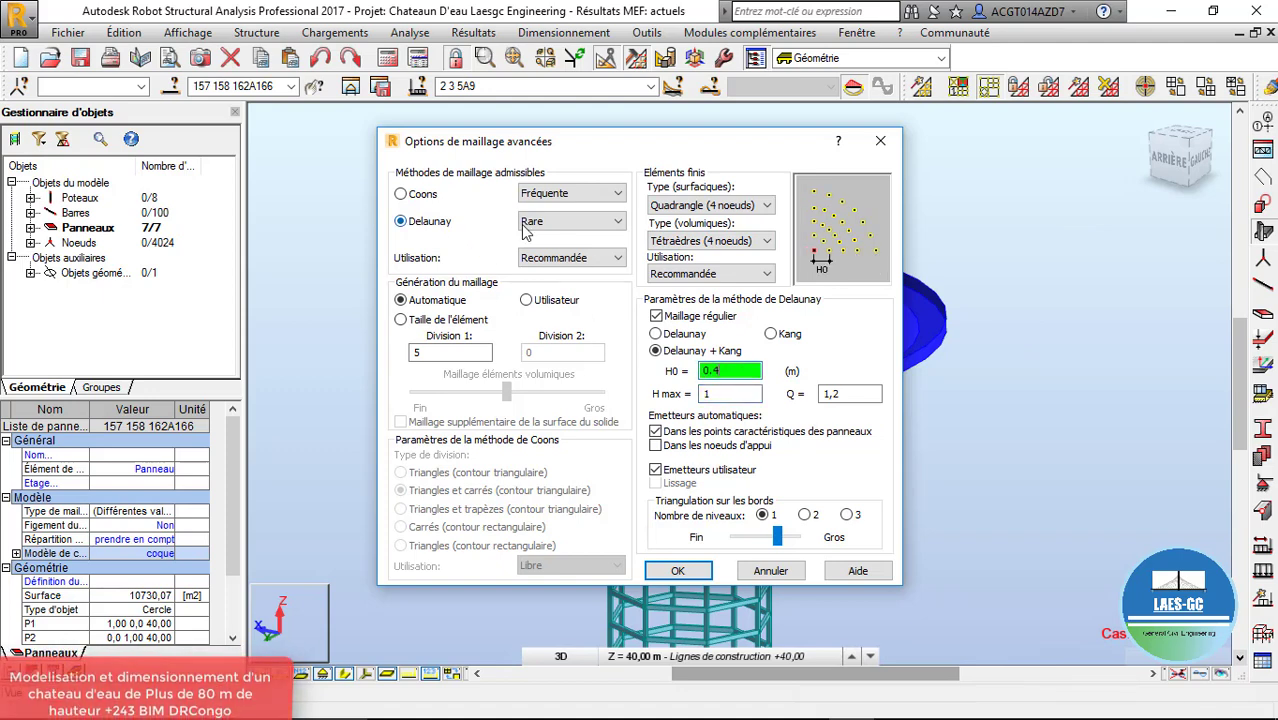
# Set Coons to Rare and Delaunay to Fréquente, enable automatic emitters in the support nodes, accept the options and recalculate the structure
pyautogui.click(560, 194)
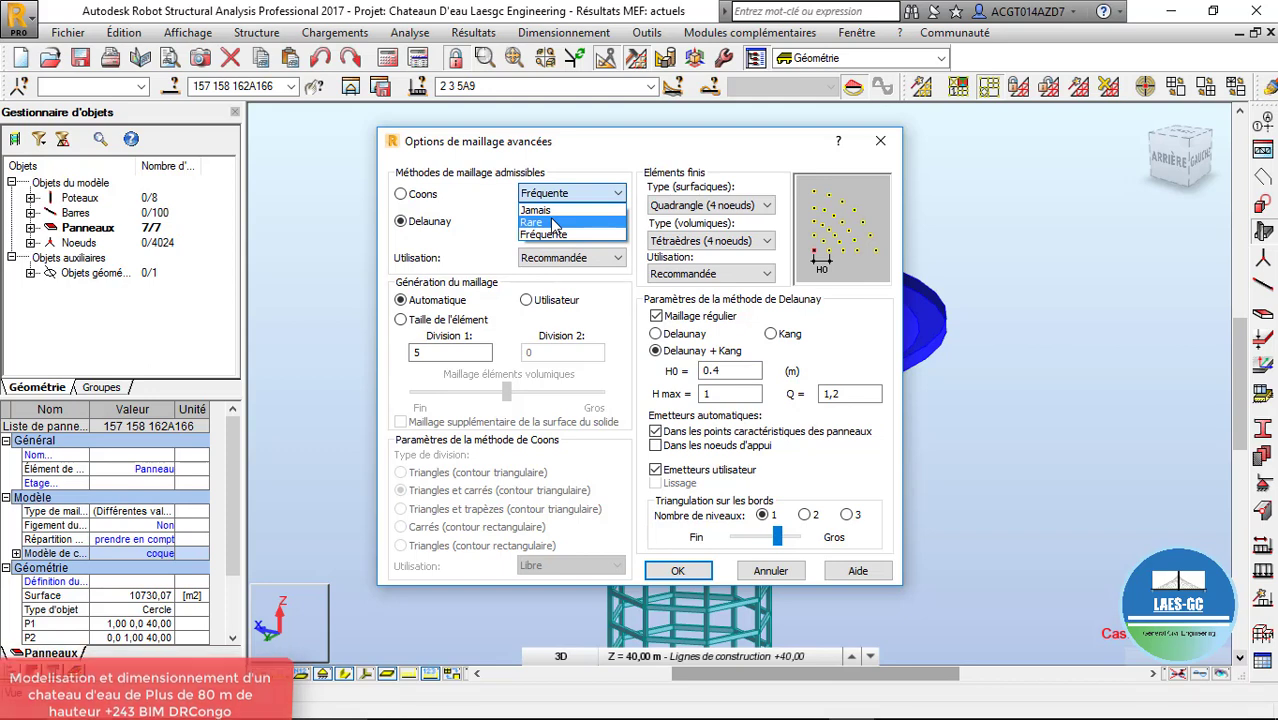
pyautogui.click(552, 223)
pyautogui.click(549, 226)
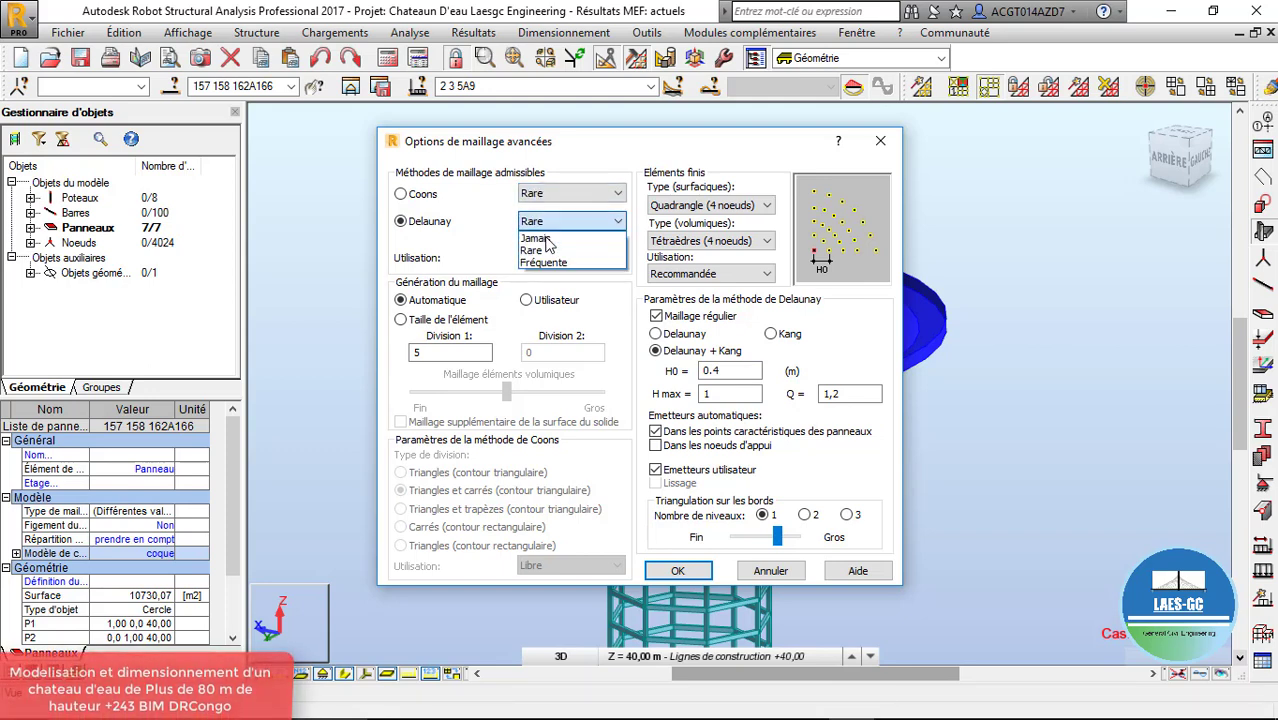
pyautogui.click(560, 262)
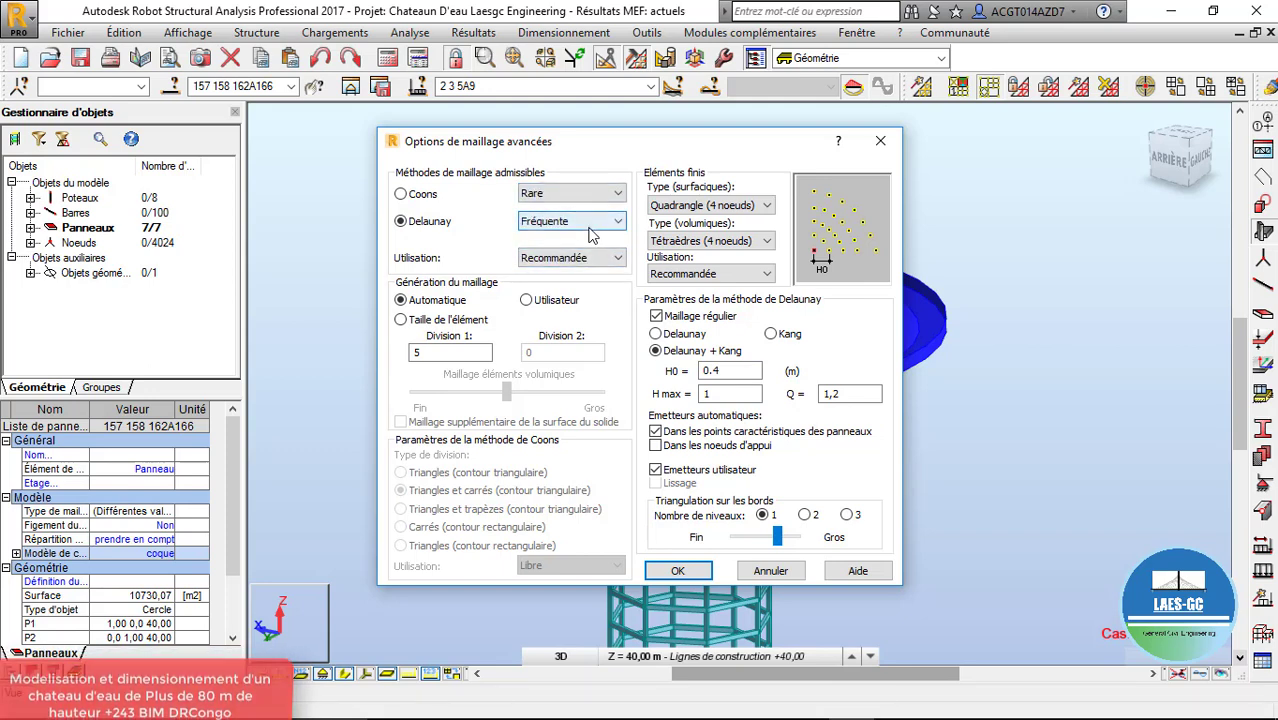
pyautogui.click(656, 445)
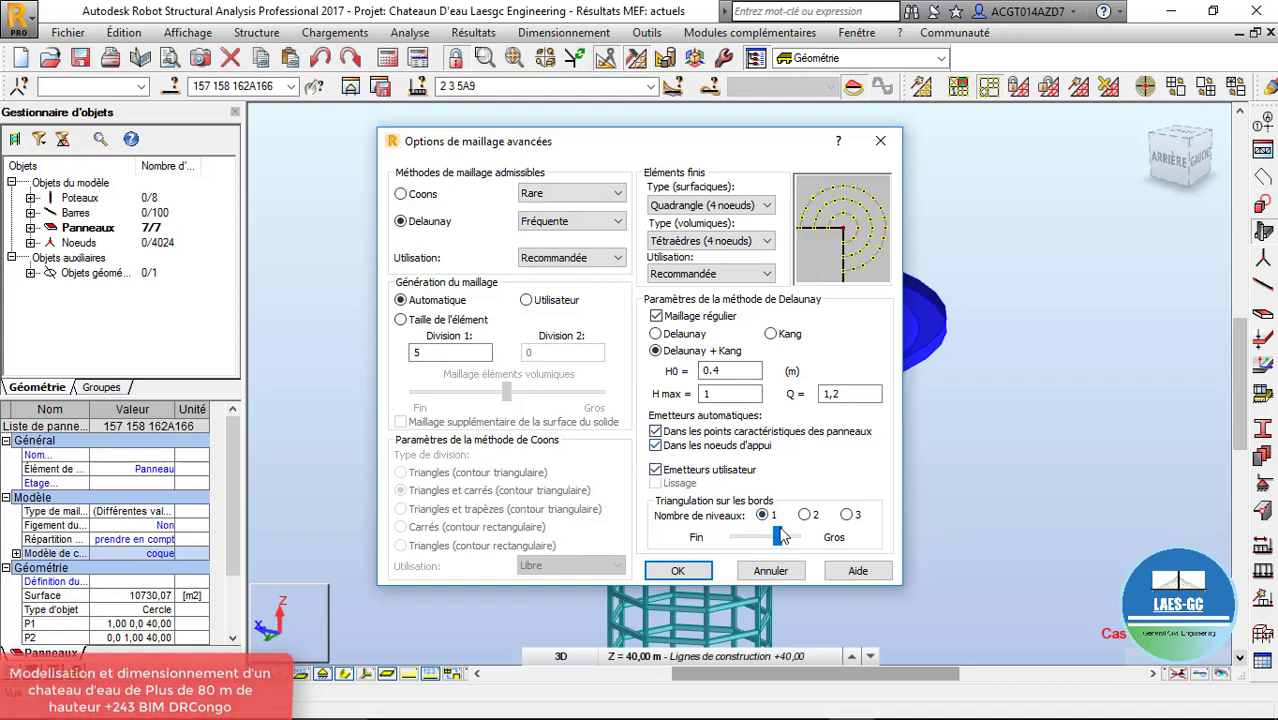
pyautogui.click(679, 570)
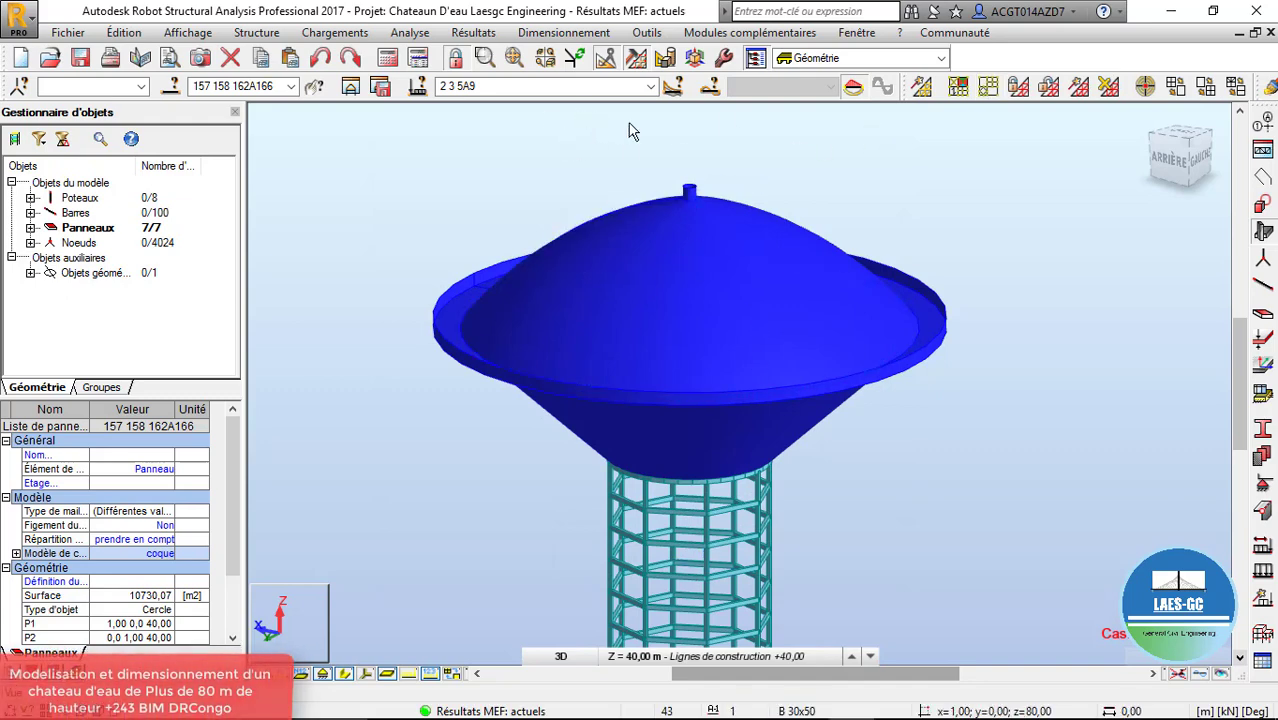
pyautogui.click(387, 57)
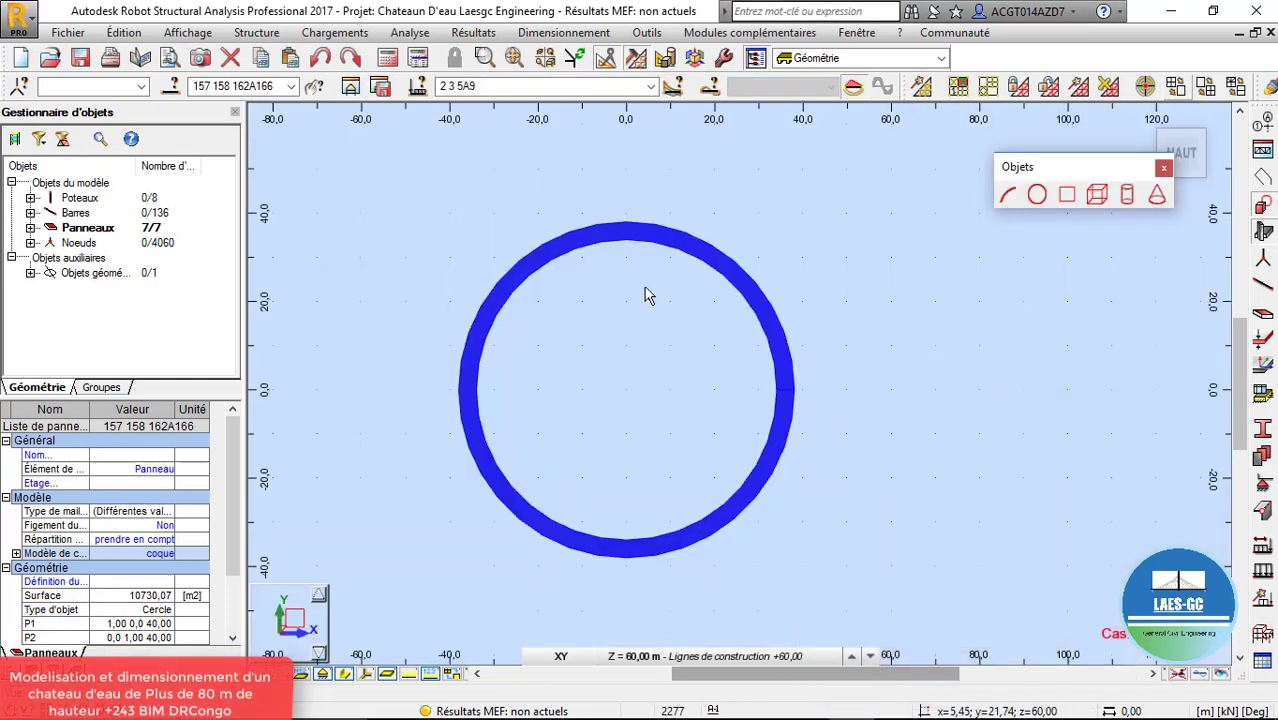
# Start a circle in the XY plane at Z = 60 m, discretised into 36 edges with bars created
pyautogui.scroll(2, 600, 370)
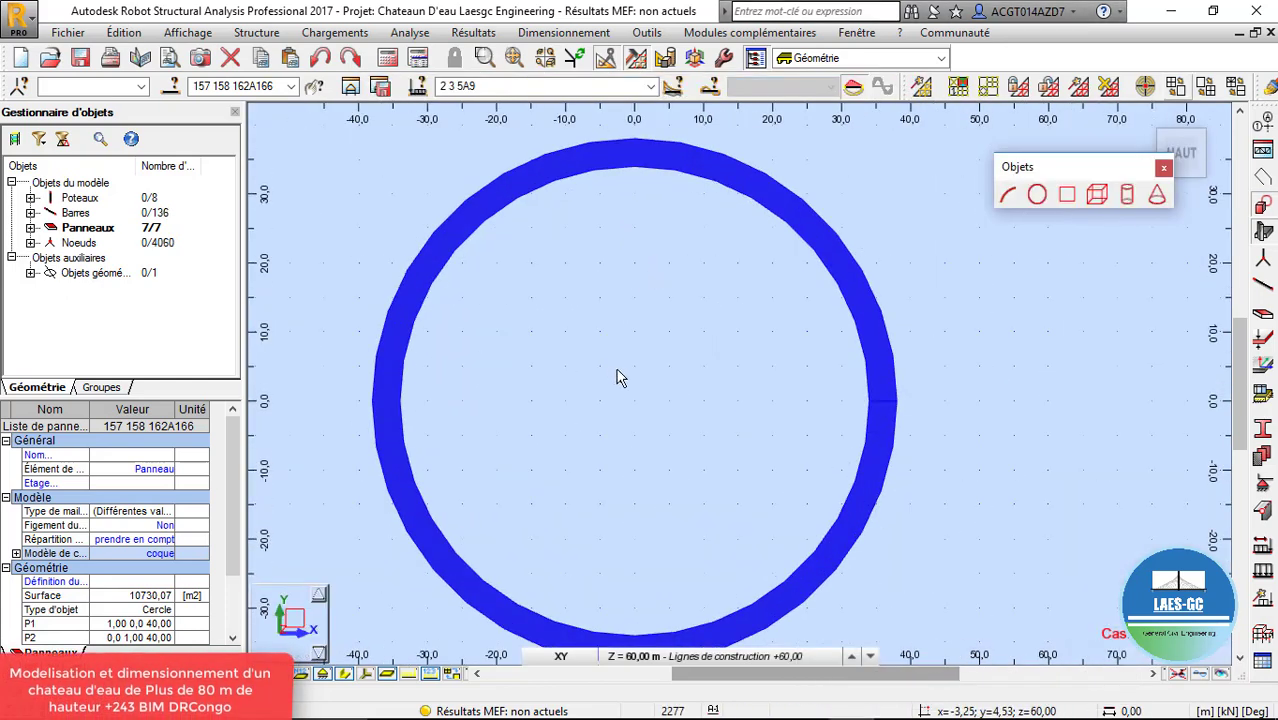
pyautogui.click(1037, 194)
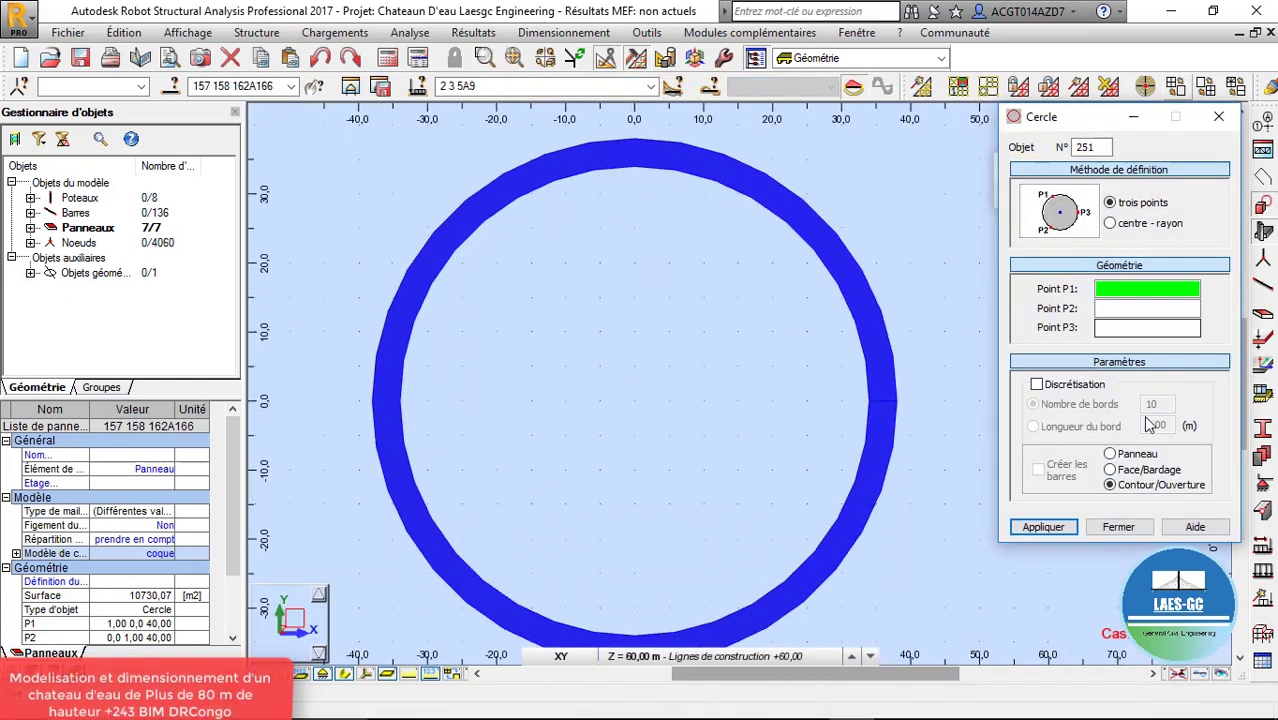
pyautogui.click(1037, 385)
pyautogui.click(1038, 469)
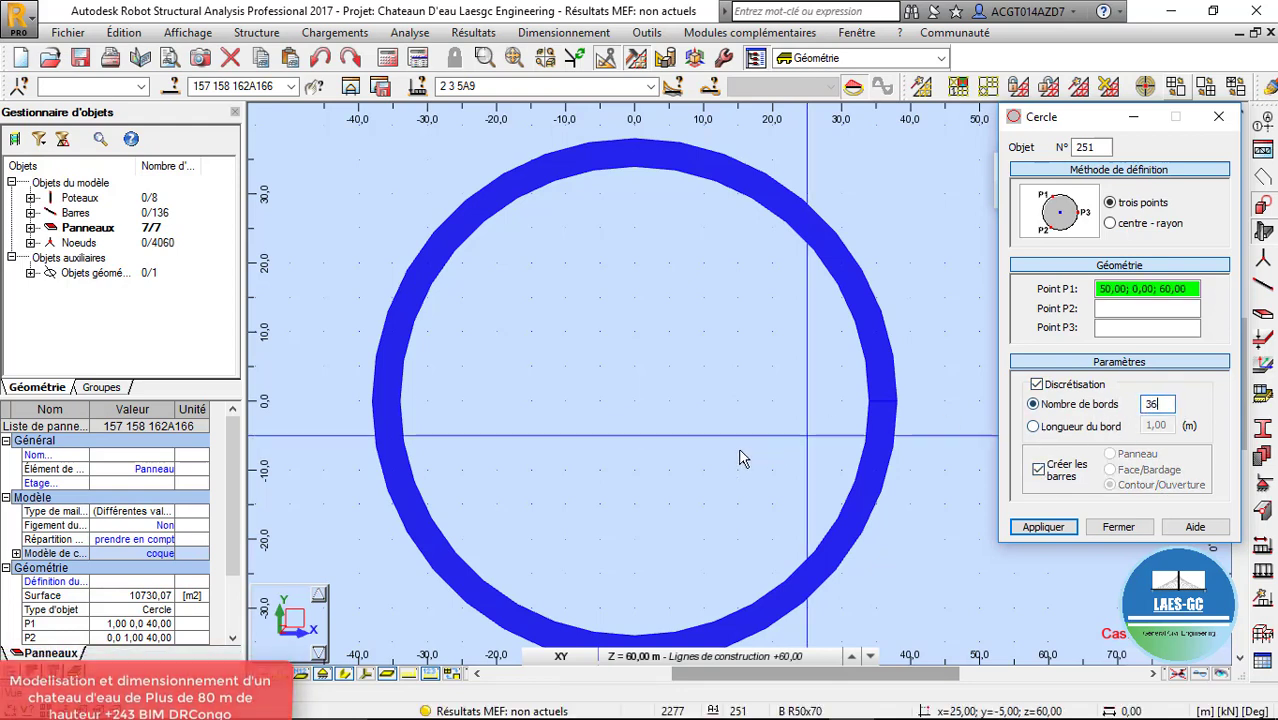
pyautogui.click(609, 401)
pyautogui.click(630, 405)
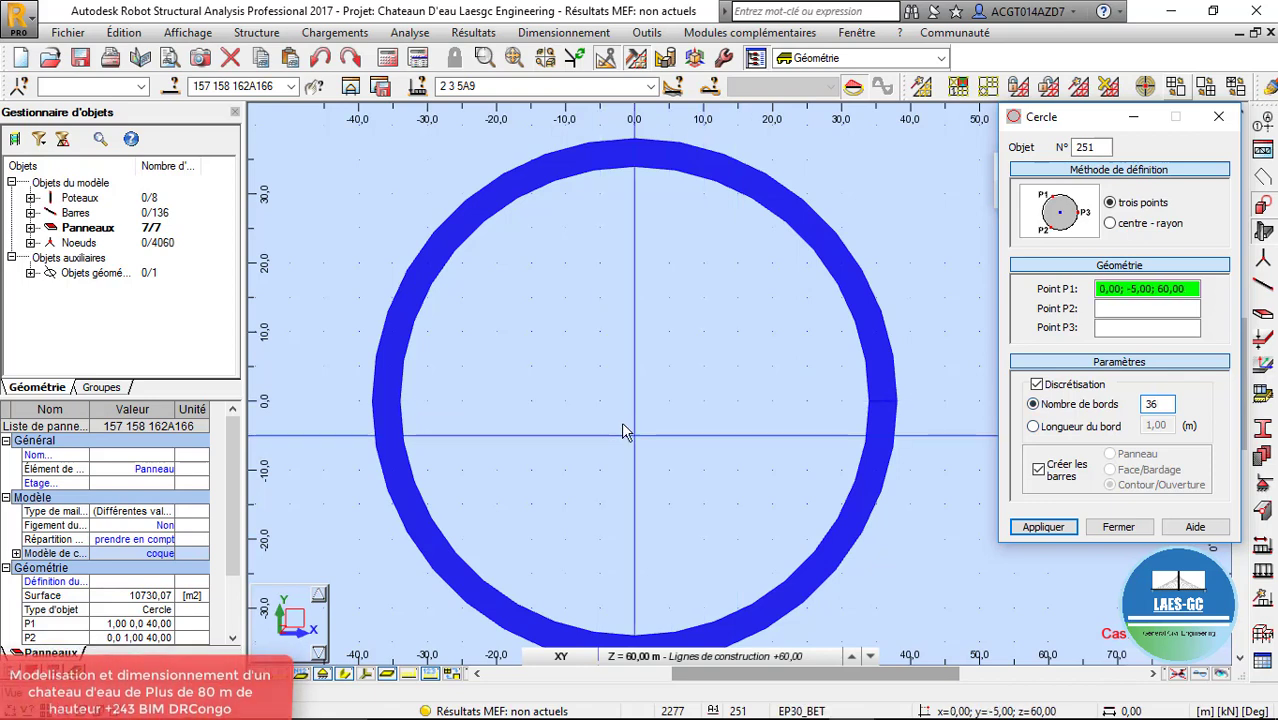
pyautogui.scroll(-2, 621, 421)
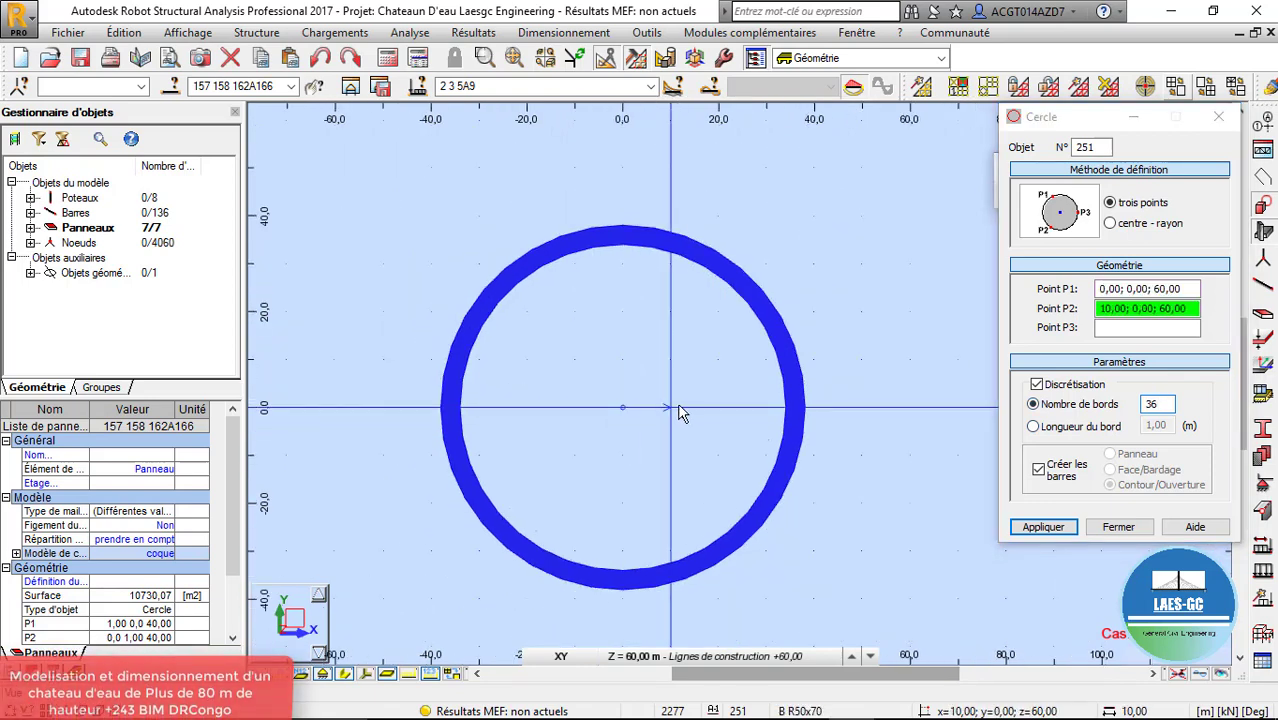
pyautogui.click(766, 407)
# Draw the circle by centre and radius, centred at 0; 0; 60 with a radius of about 34 m along the ring's inner edge
pyautogui.click(1135, 223)
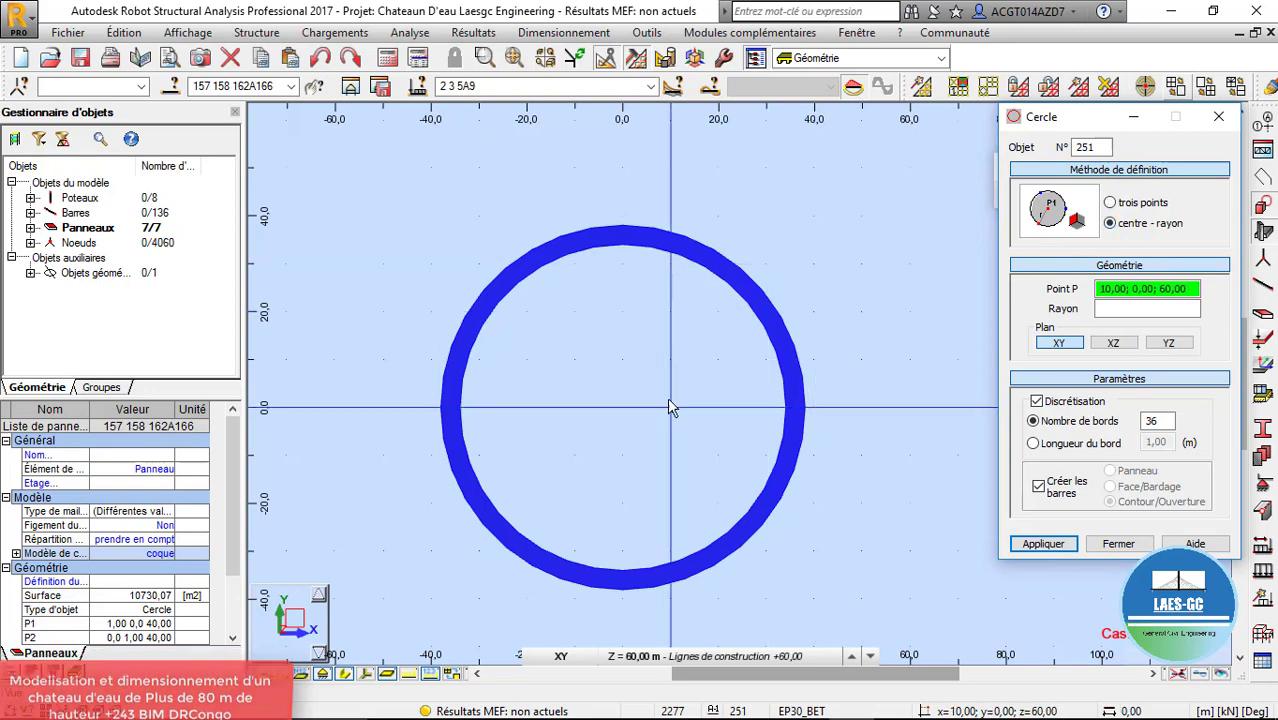
pyautogui.click(624, 408)
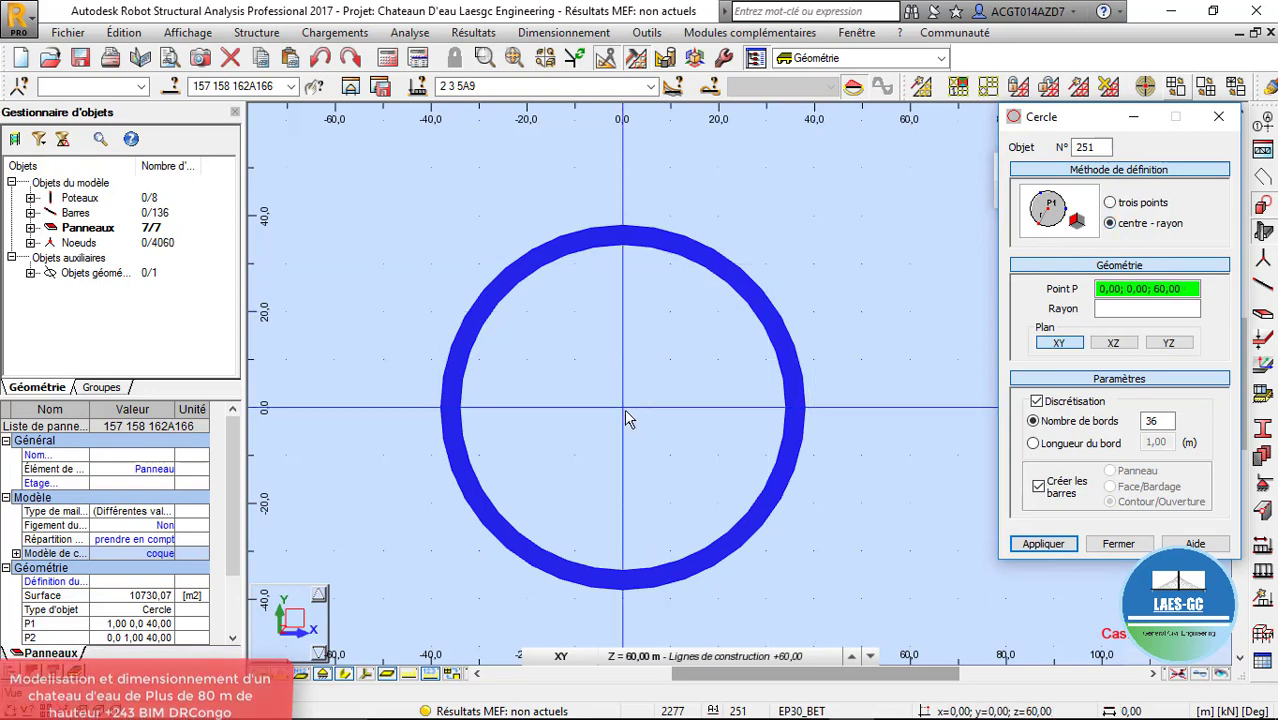
pyautogui.click(781, 379)
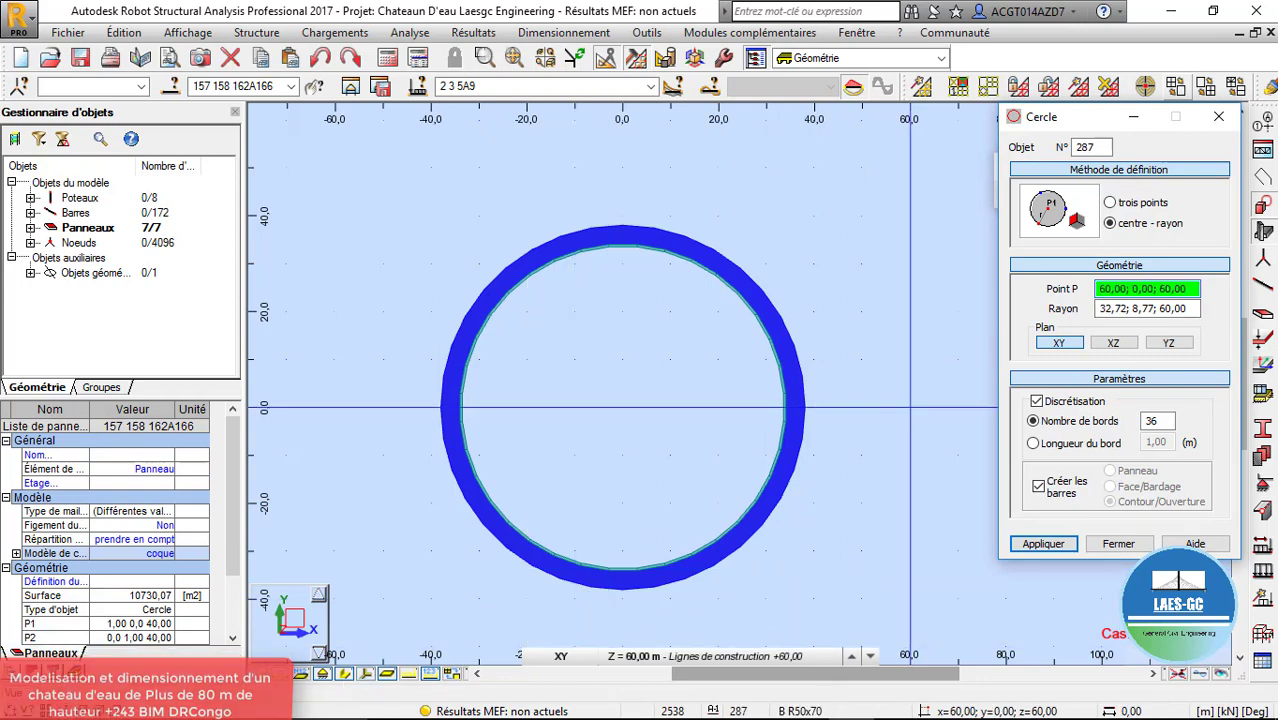
pyautogui.click(1219, 116)
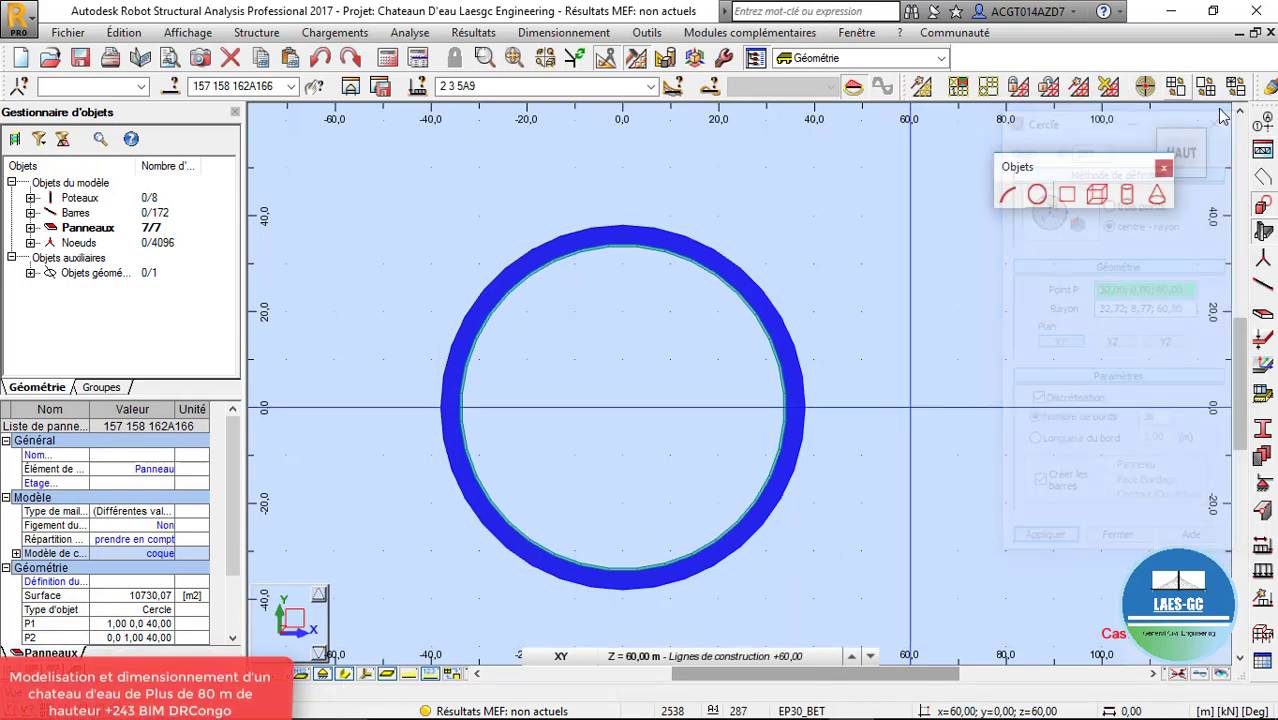
# Examine the new circular ring of bars around the tank in 3D, from above and from below
pyautogui.click(1147, 119)
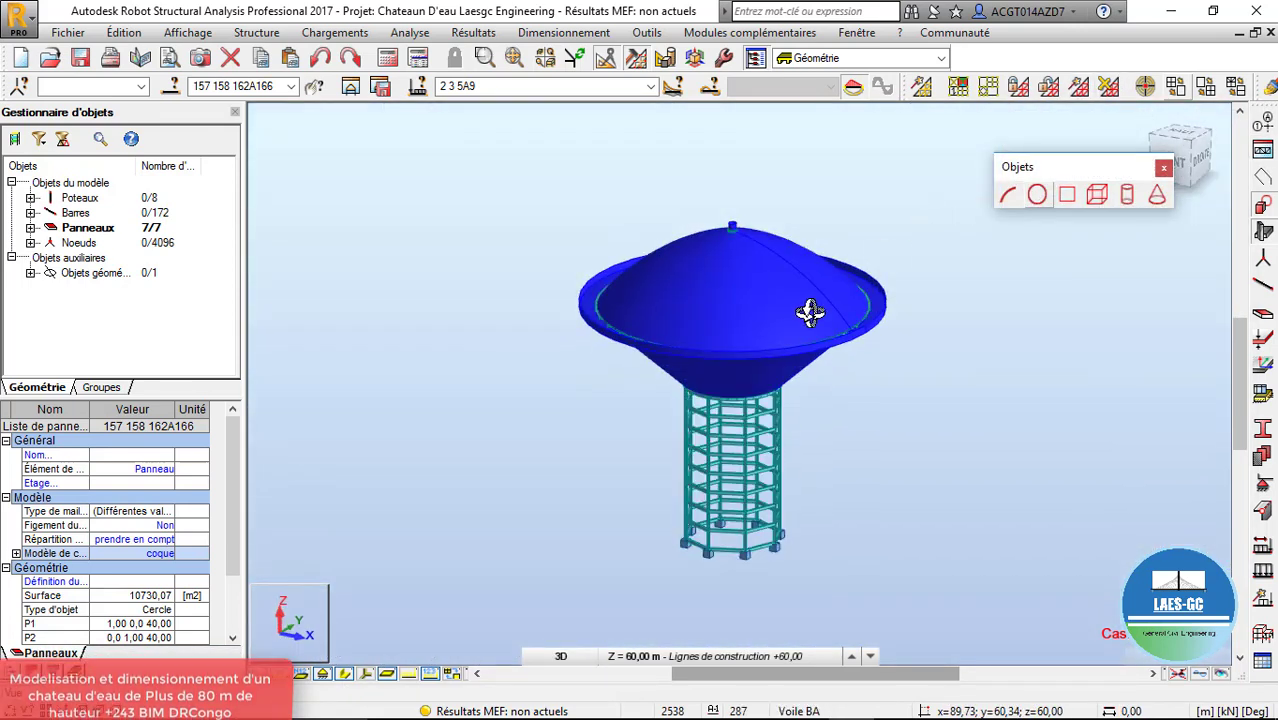
pyautogui.scroll(4, 833, 342)
pyautogui.keyDown('shift'); pyautogui.moveTo(984, 270); pyautogui.dragTo(856, 348, button='middle'); pyautogui.keyUp('shift')
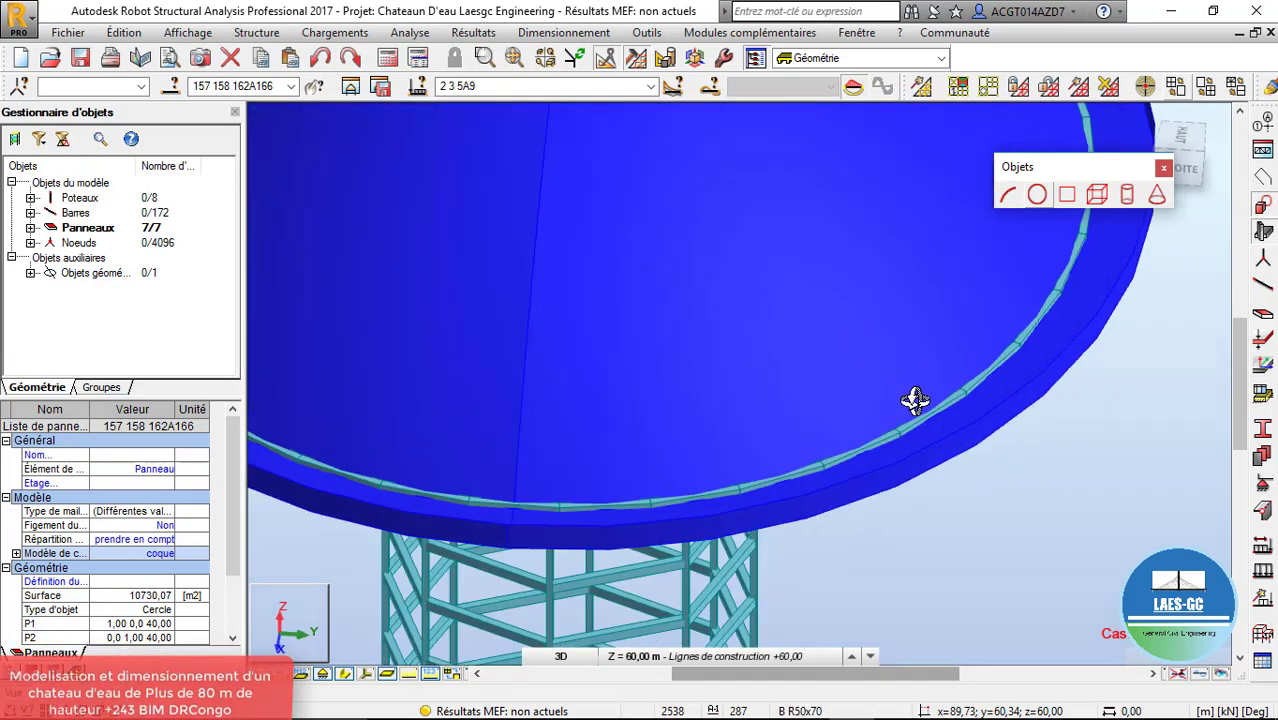
pyautogui.scroll(-5, 890, 400)
pyautogui.scroll(4, 851, 198)
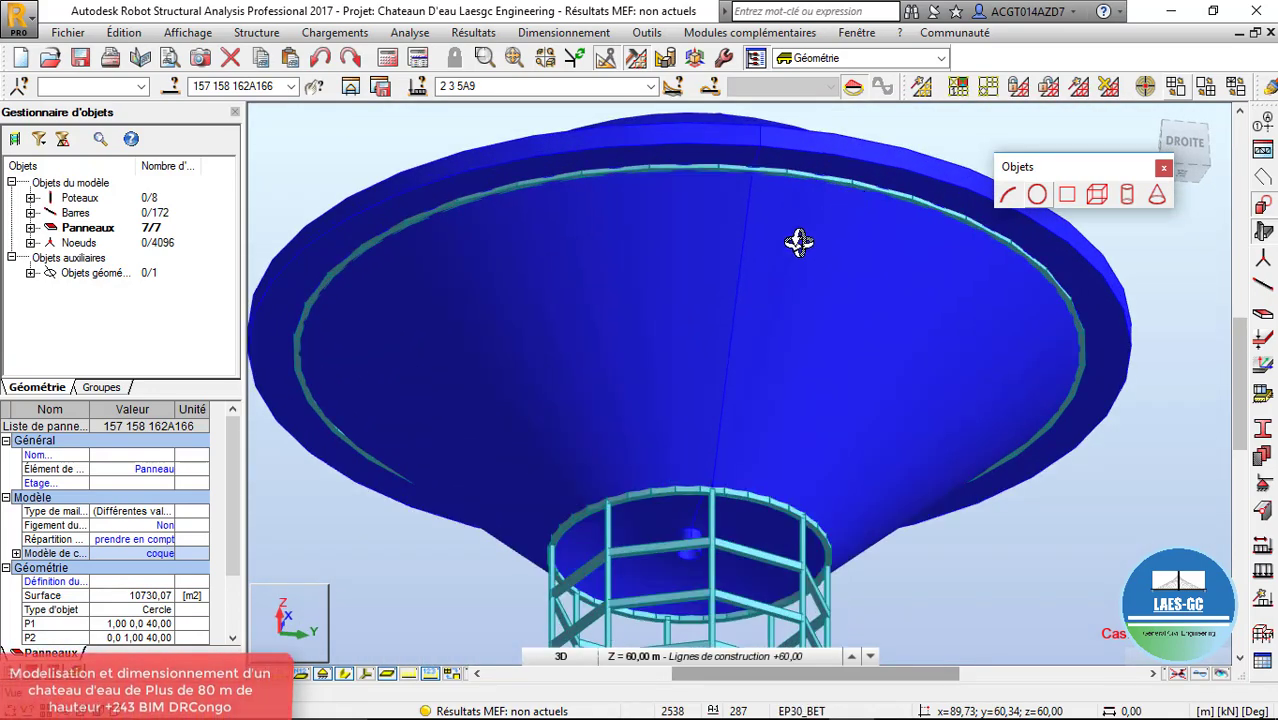
# Recalculate the structure with the new circular ring of bars included
pyautogui.scroll(-5, 790, 250)
pyautogui.keyDown('shift'); pyautogui.moveTo(768, 264); pyautogui.dragTo(780, 418, button='middle'); pyautogui.keyUp('shift')
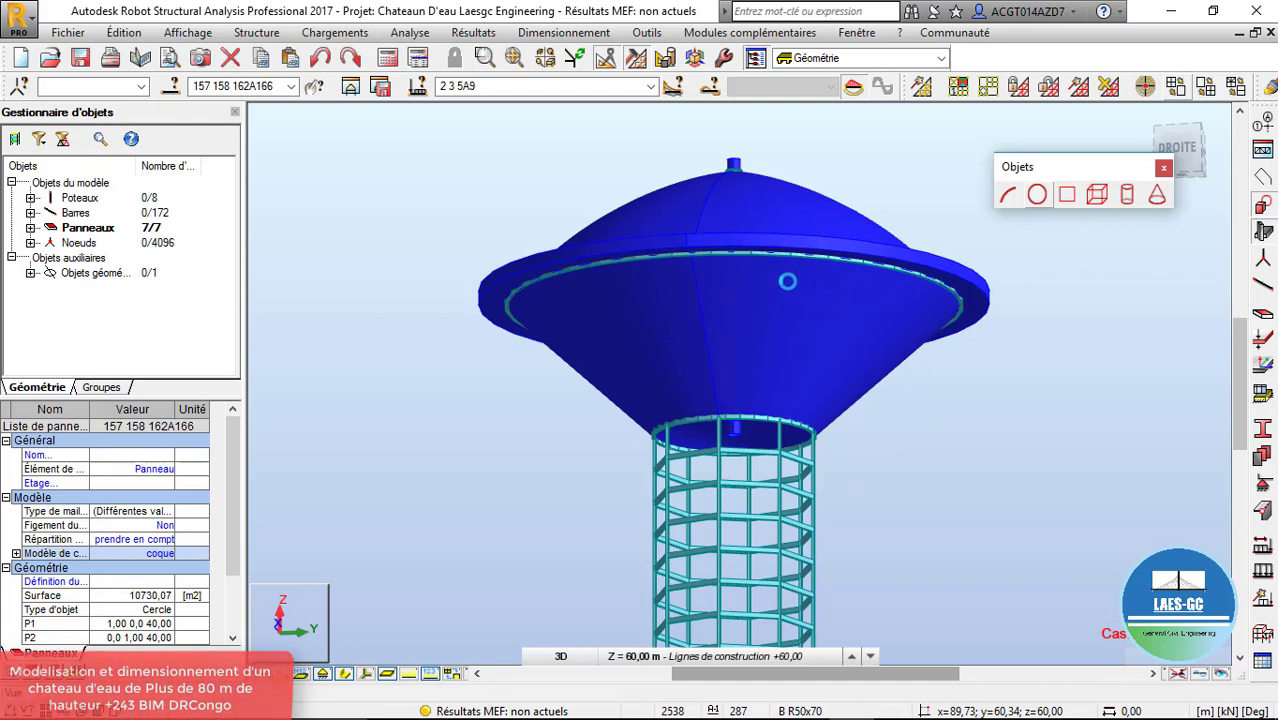
pyautogui.scroll(-5, 787, 281)
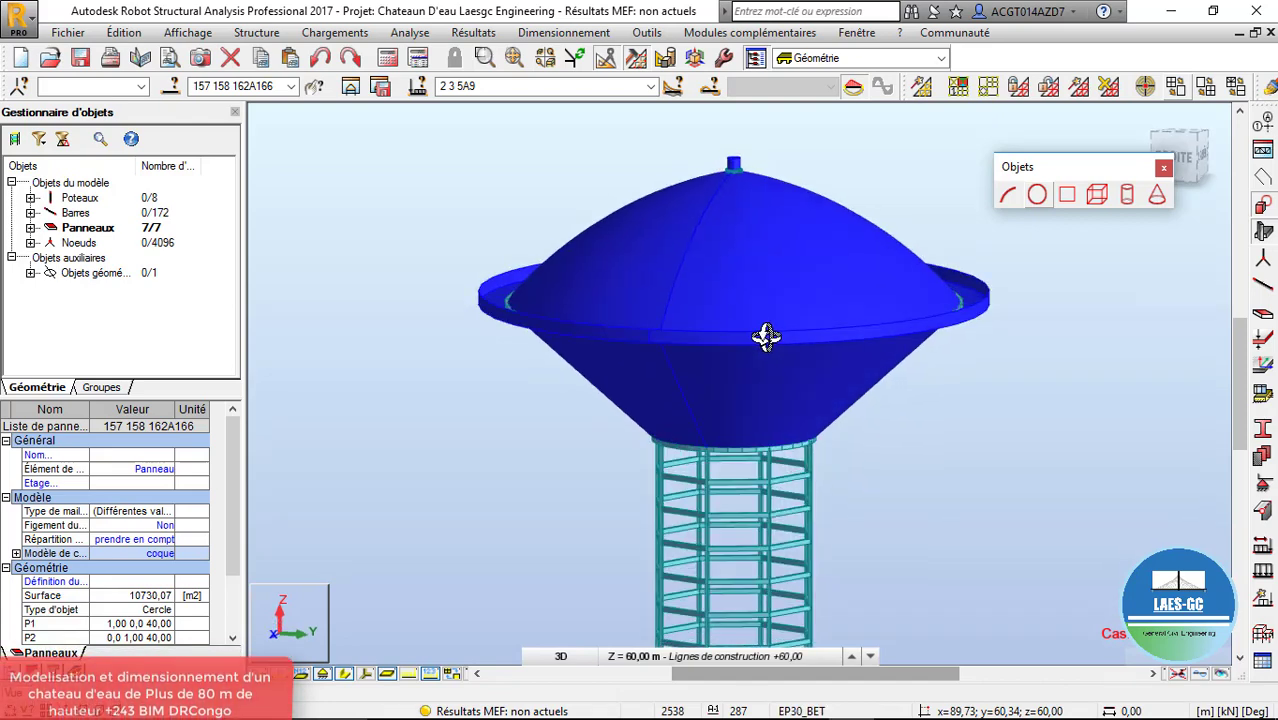
pyautogui.click(921, 87)
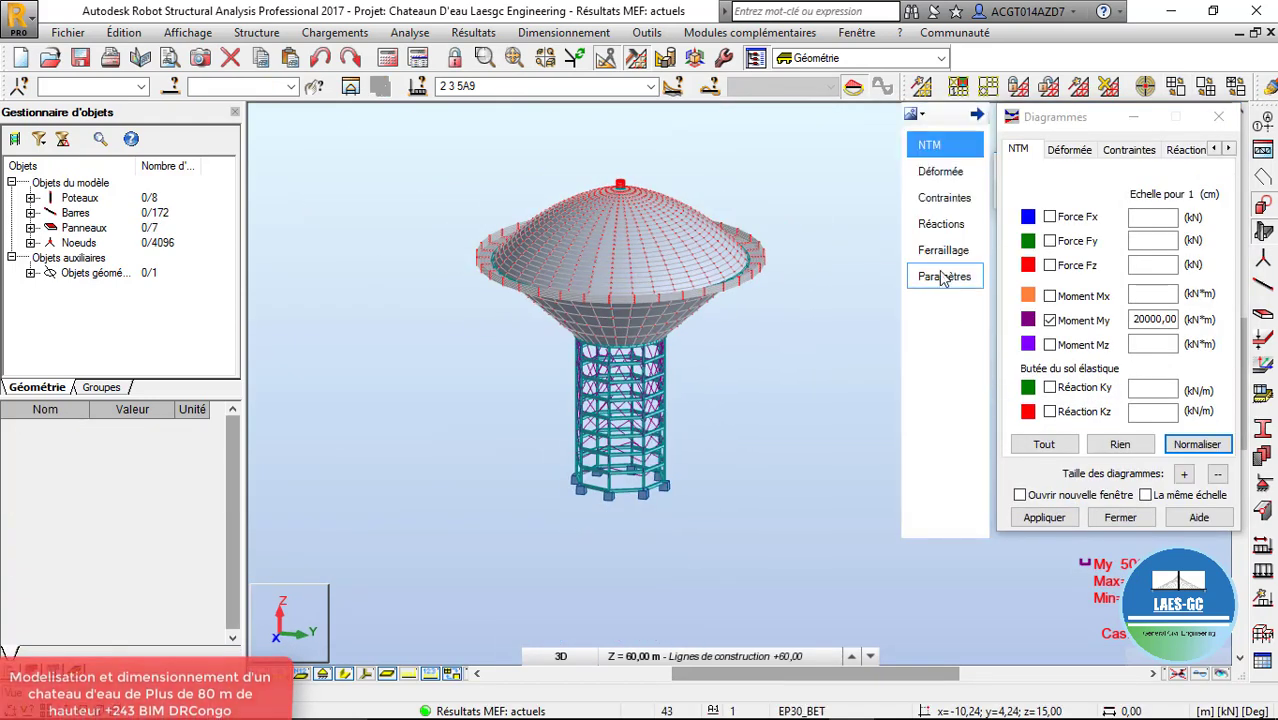
# Set the diagrams to description labels with uniform fill, apply them to Moment My, and examine the diagrams on the tower
pyautogui.click(940, 276)
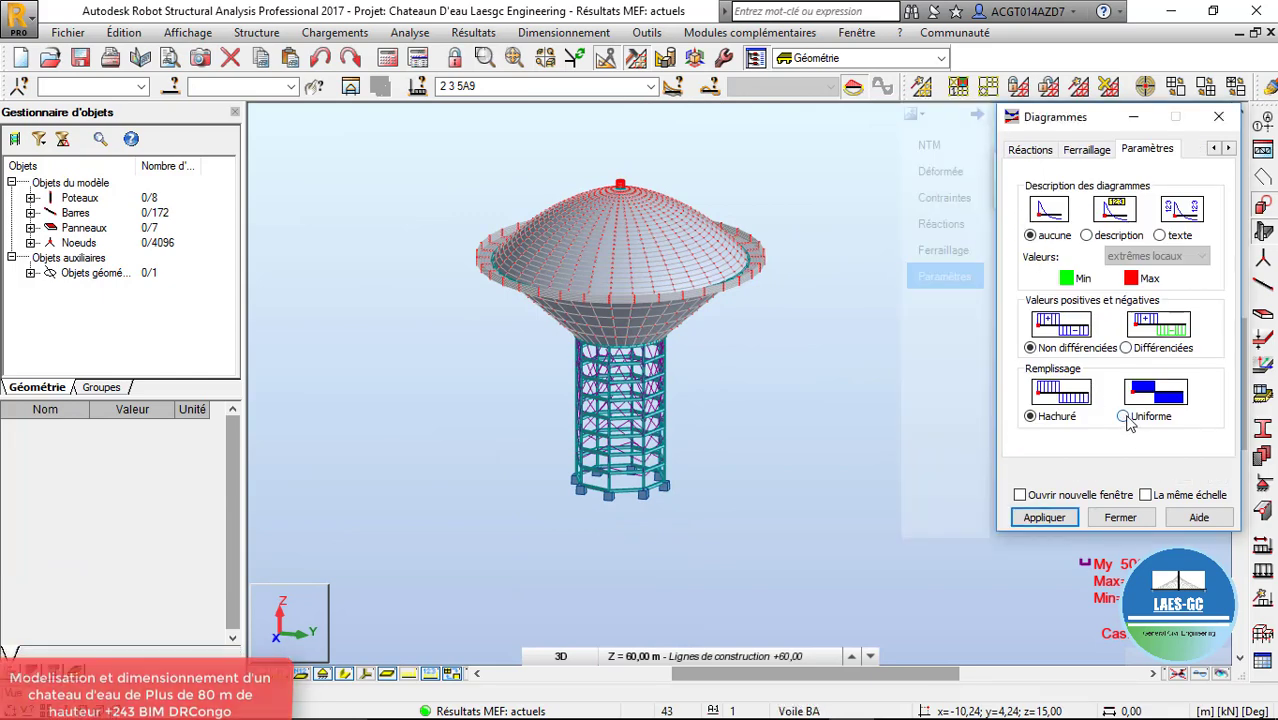
pyautogui.click(1096, 238)
pyautogui.click(1043, 518)
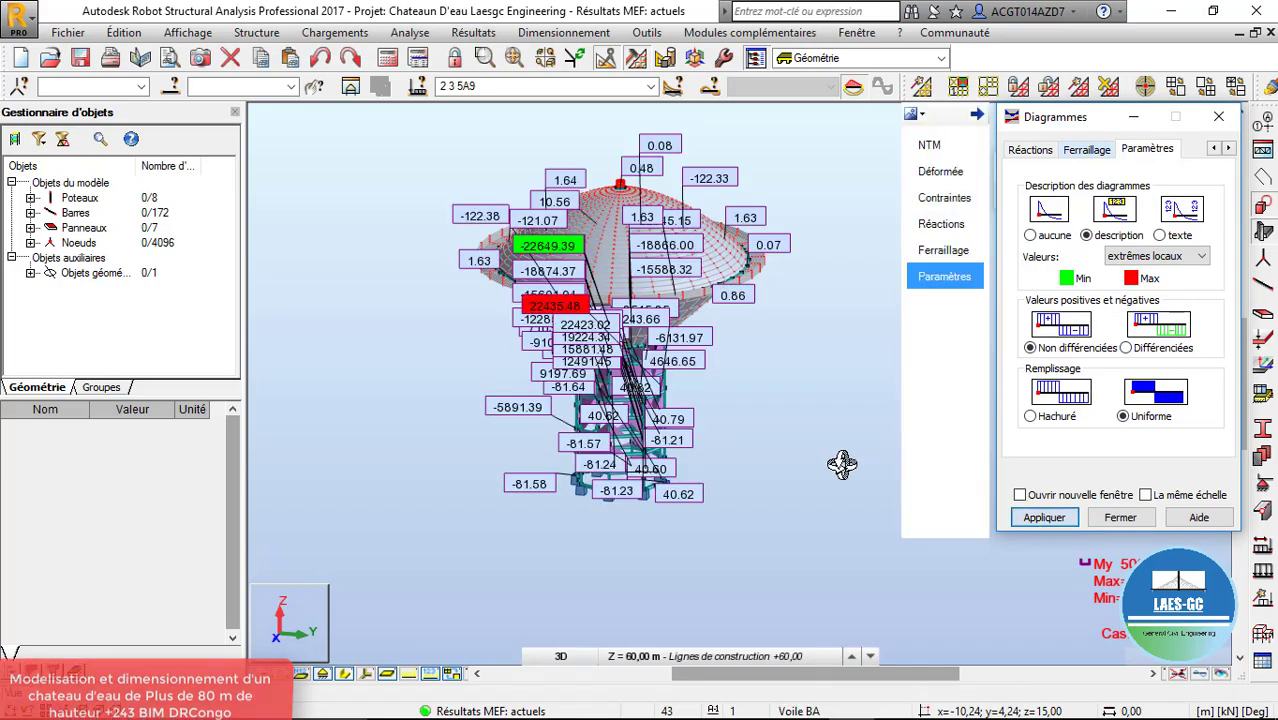
pyautogui.scroll(3, 693, 362)
pyautogui.scroll(2, 487, 348)
pyautogui.scroll(5, 487, 348)
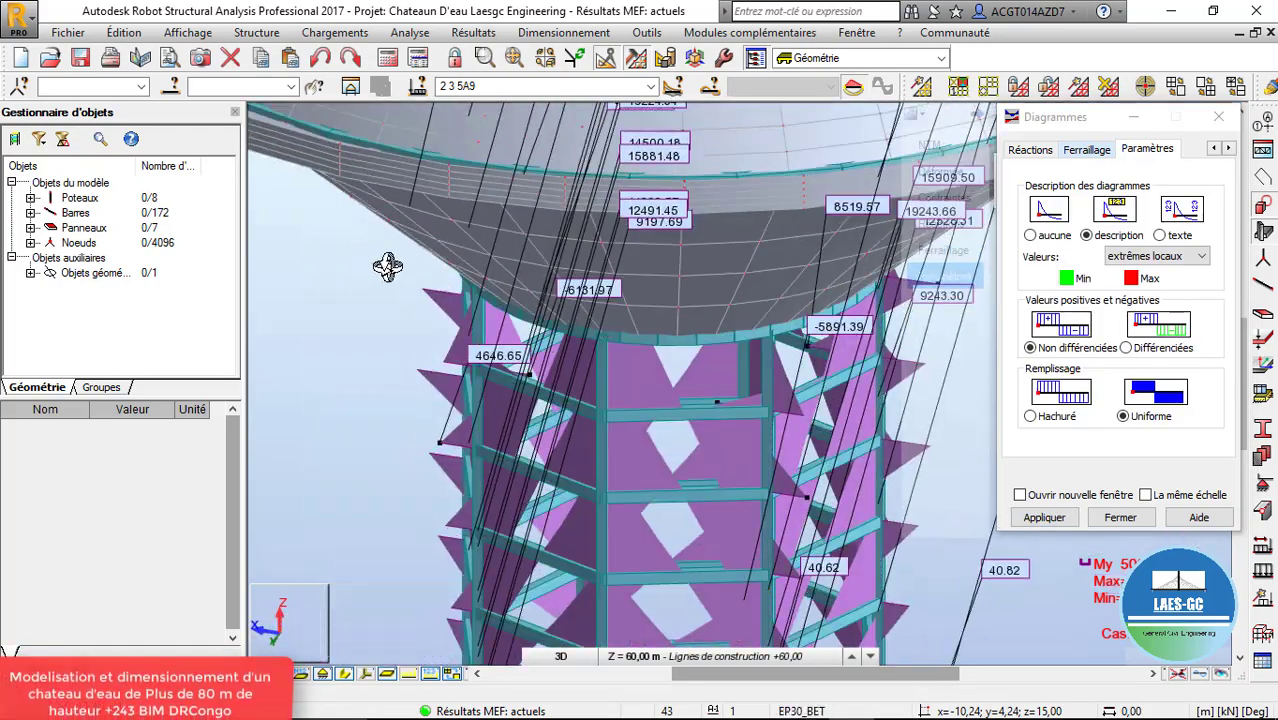
pyautogui.keyDown('shift'); pyautogui.moveTo(388, 267); pyautogui.dragTo(625, 342, button='middle'); pyautogui.keyUp('shift')
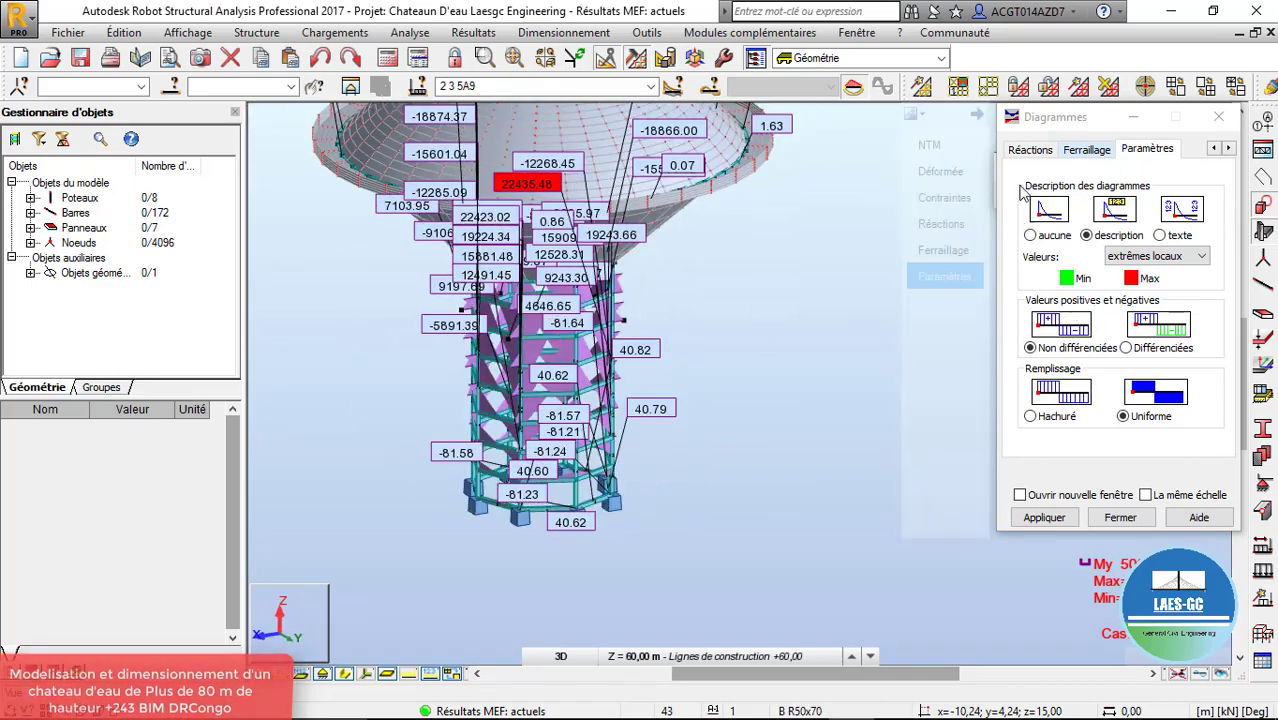
# Display the Moment Mx diagrams instead of Moment My and examine them over the whole water tower
pyautogui.click(929, 145)
pyautogui.click(1050, 320)
pyautogui.click(1050, 320)
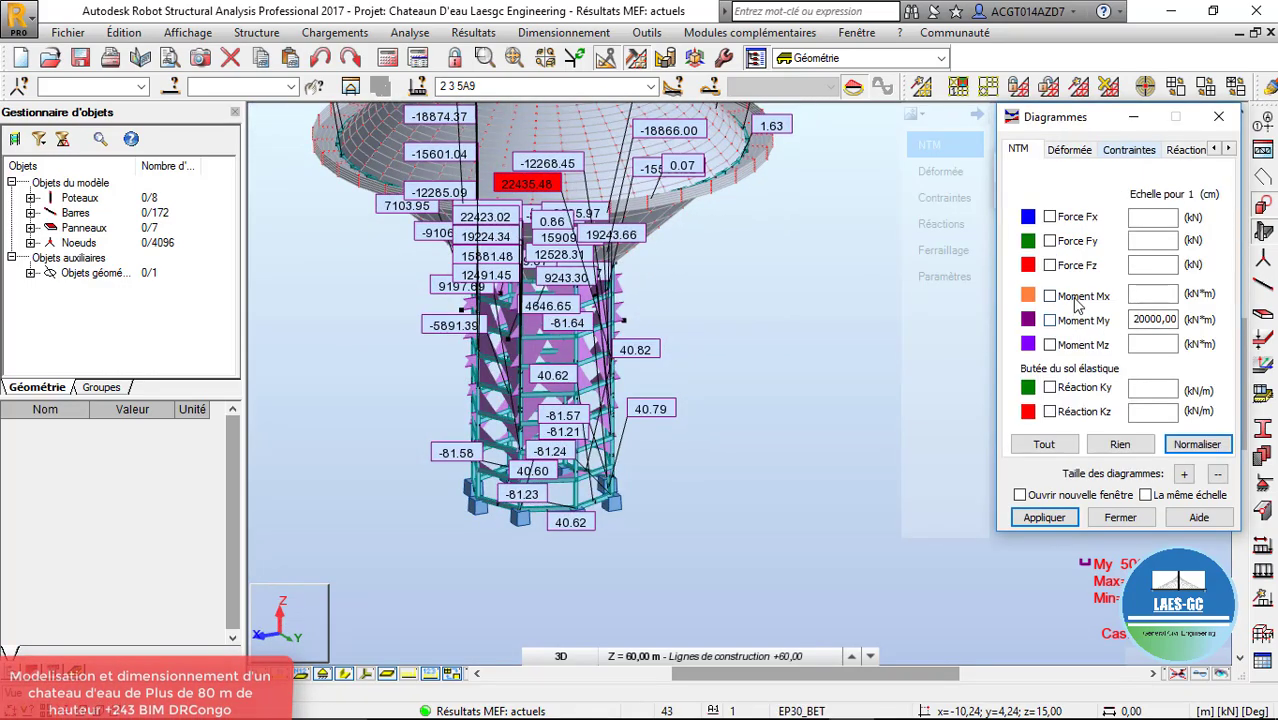
pyautogui.click(1050, 296)
pyautogui.click(1048, 522)
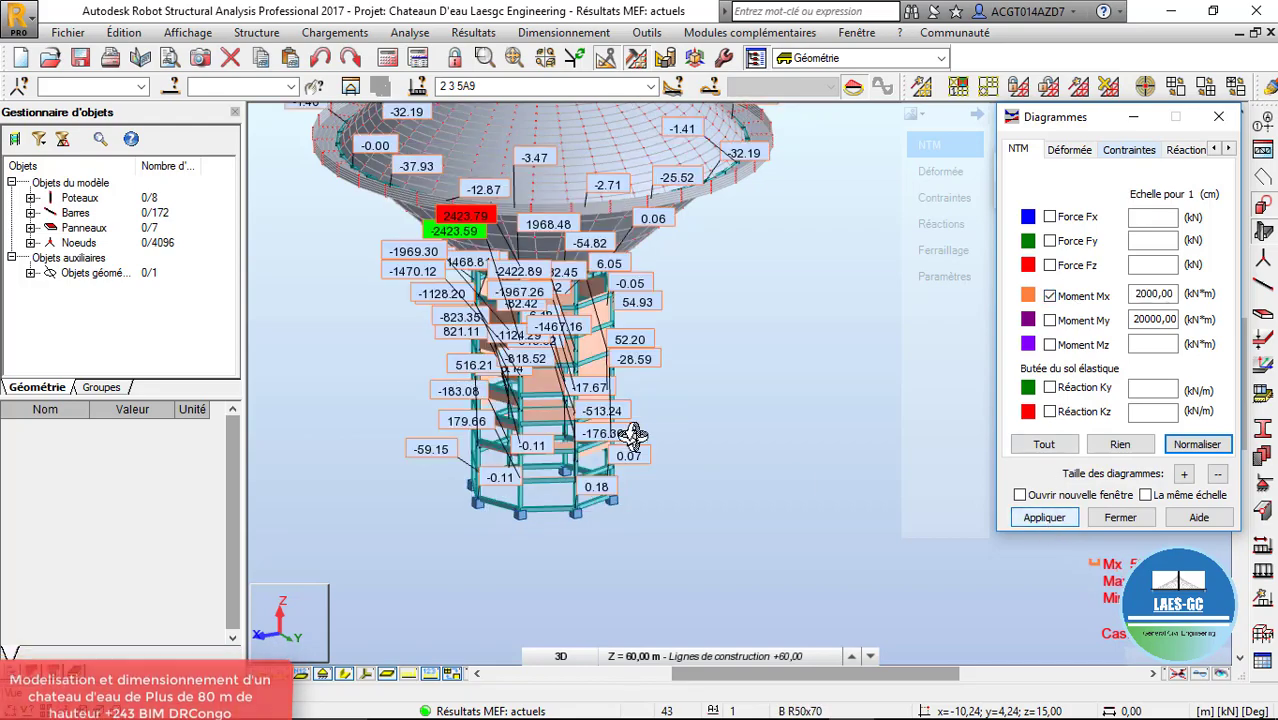
pyautogui.keyDown('shift'); pyautogui.moveTo(632, 436); pyautogui.dragTo(622, 410, button='middle'); pyautogui.keyUp('shift')
pyautogui.scroll(-4, 556, 524)
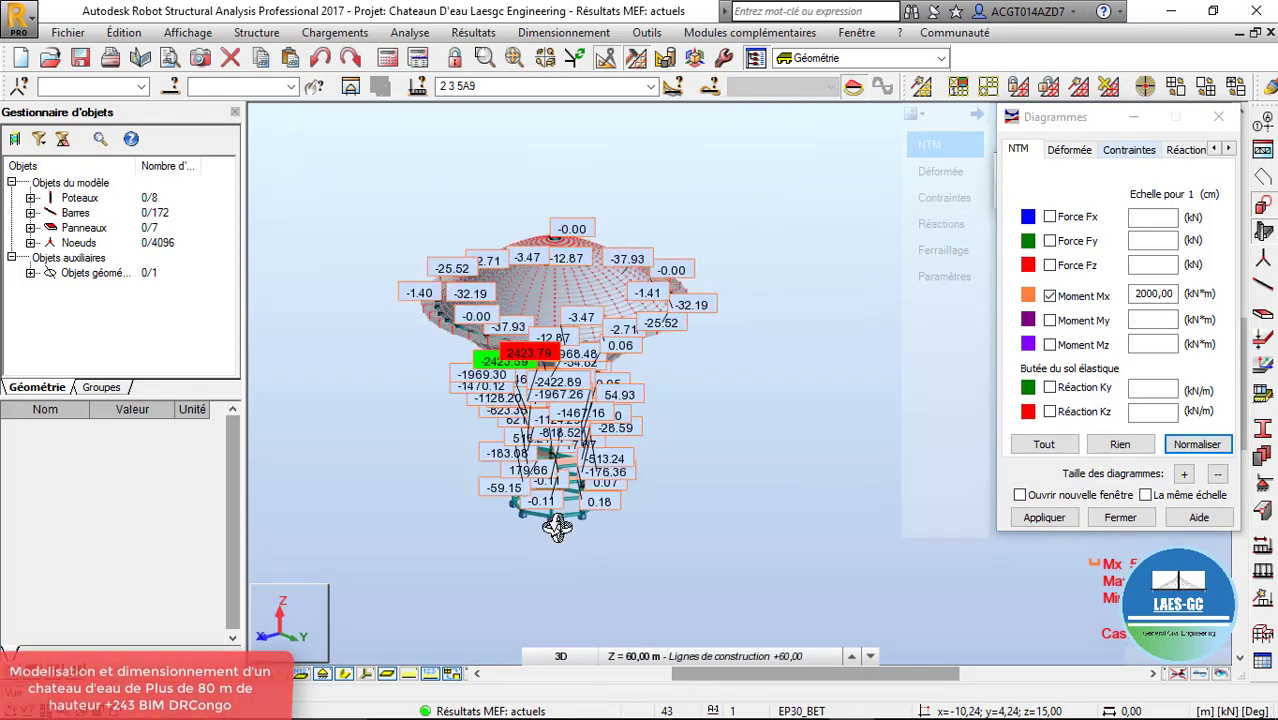
pyautogui.scroll(5, 606, 446)
# Switch the displayed diagrams from Moment Mx back to Moment My and examine them around the tank and tower
pyautogui.click(1079, 300)
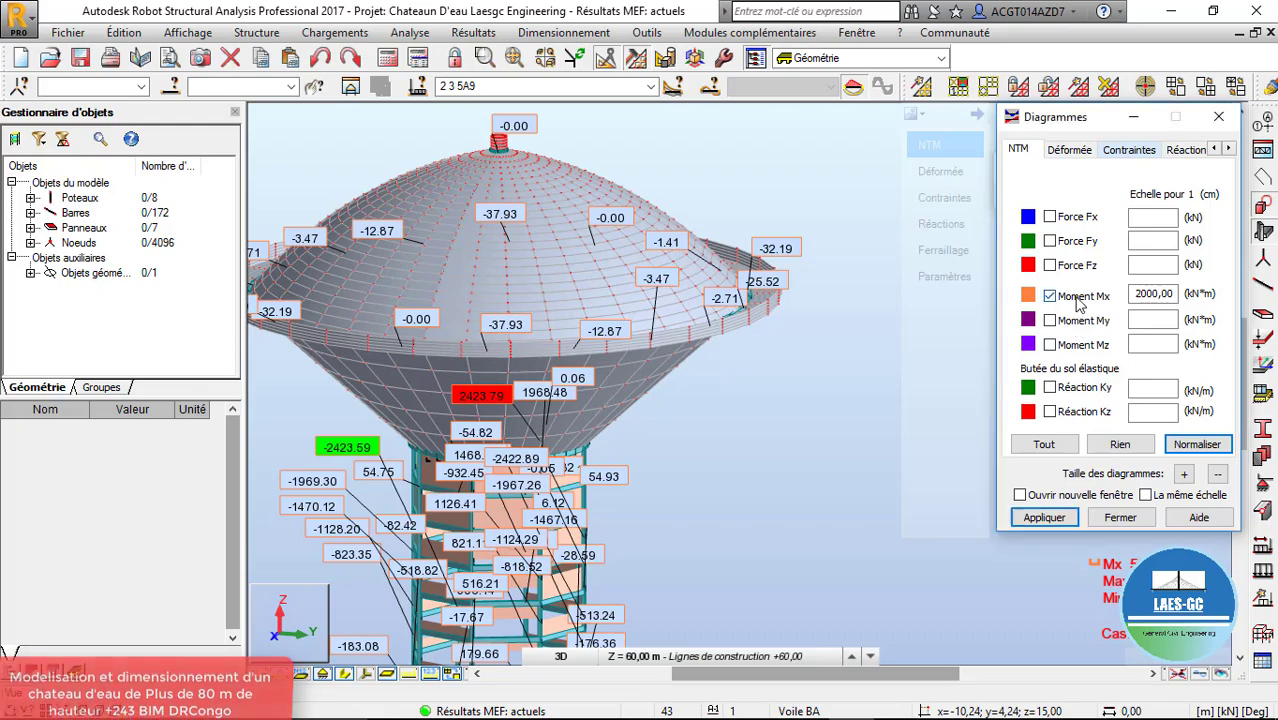
pyautogui.click(1050, 320)
pyautogui.click(1044, 517)
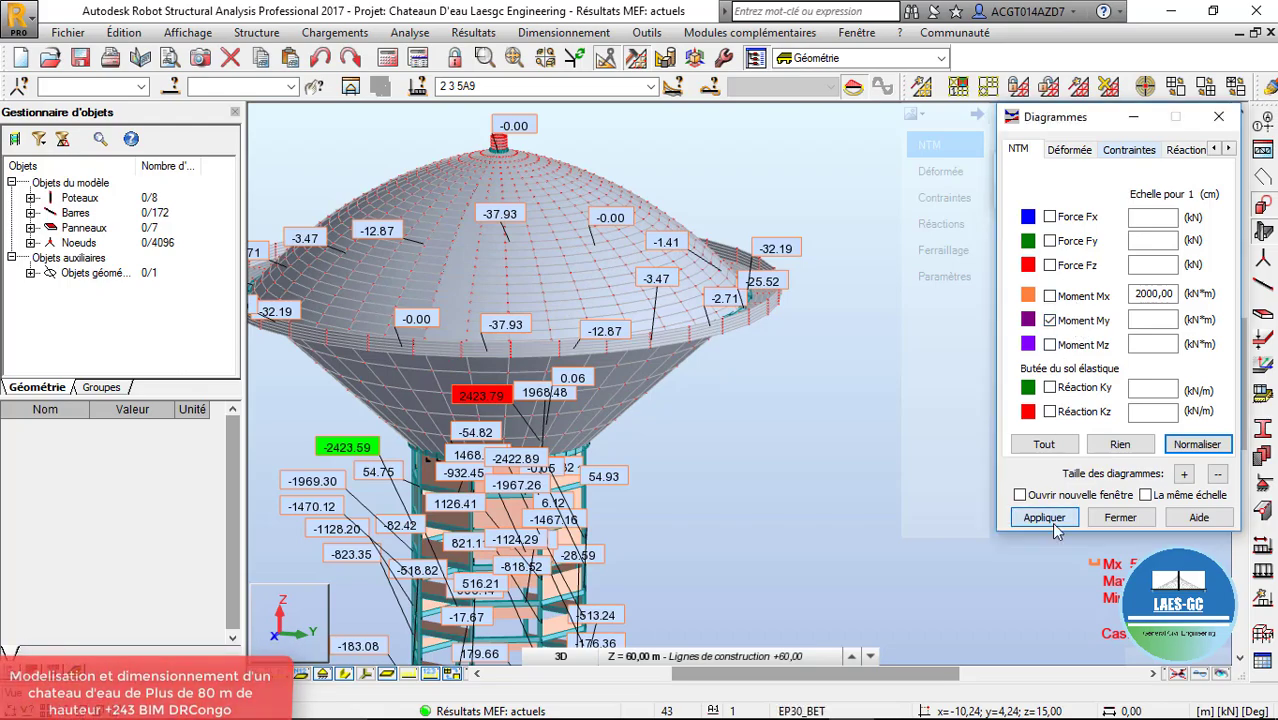
pyautogui.scroll(-2, 739, 258)
pyautogui.keyDown('shift'); pyautogui.moveTo(739, 258); pyautogui.dragTo(662, 428, button='middle'); pyautogui.keyUp('shift')
pyautogui.scroll(5, 606, 409)
pyautogui.scroll(-4, 662, 428)
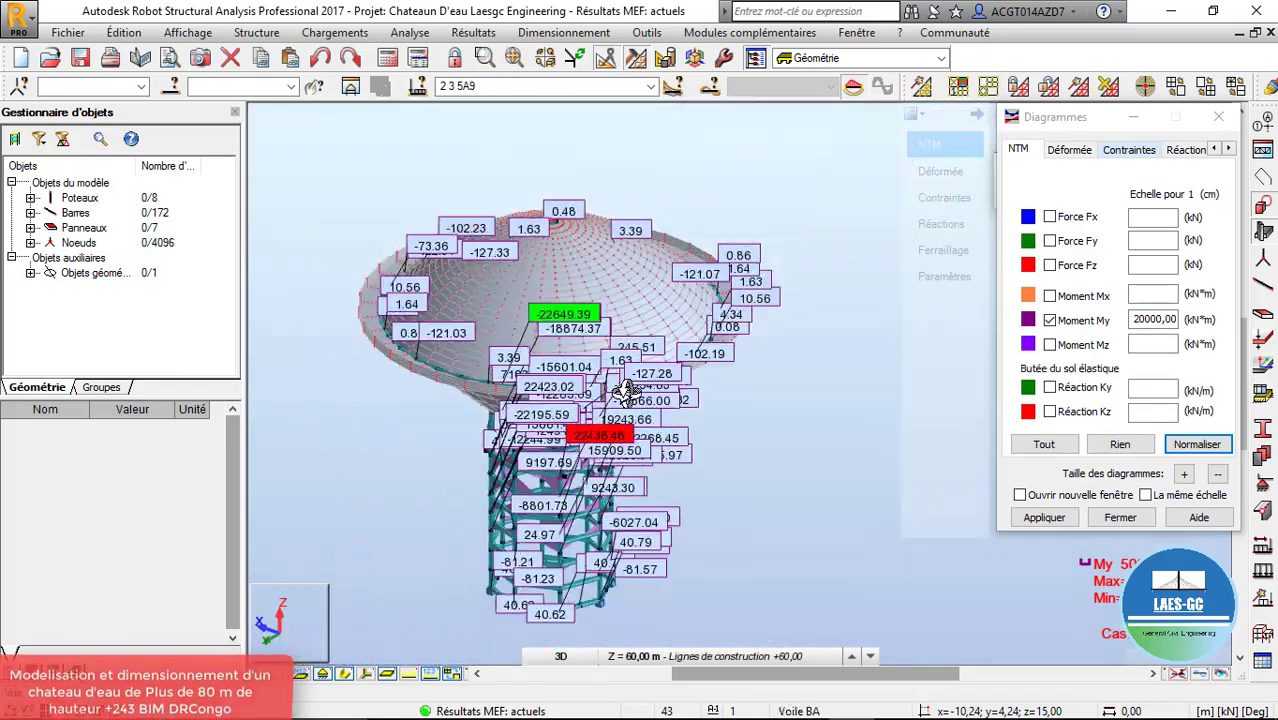
# Replace the Moment My diagrams with Force Fz and examine the shear values on the tower
pyautogui.click(1079, 327)
pyautogui.click(1079, 325)
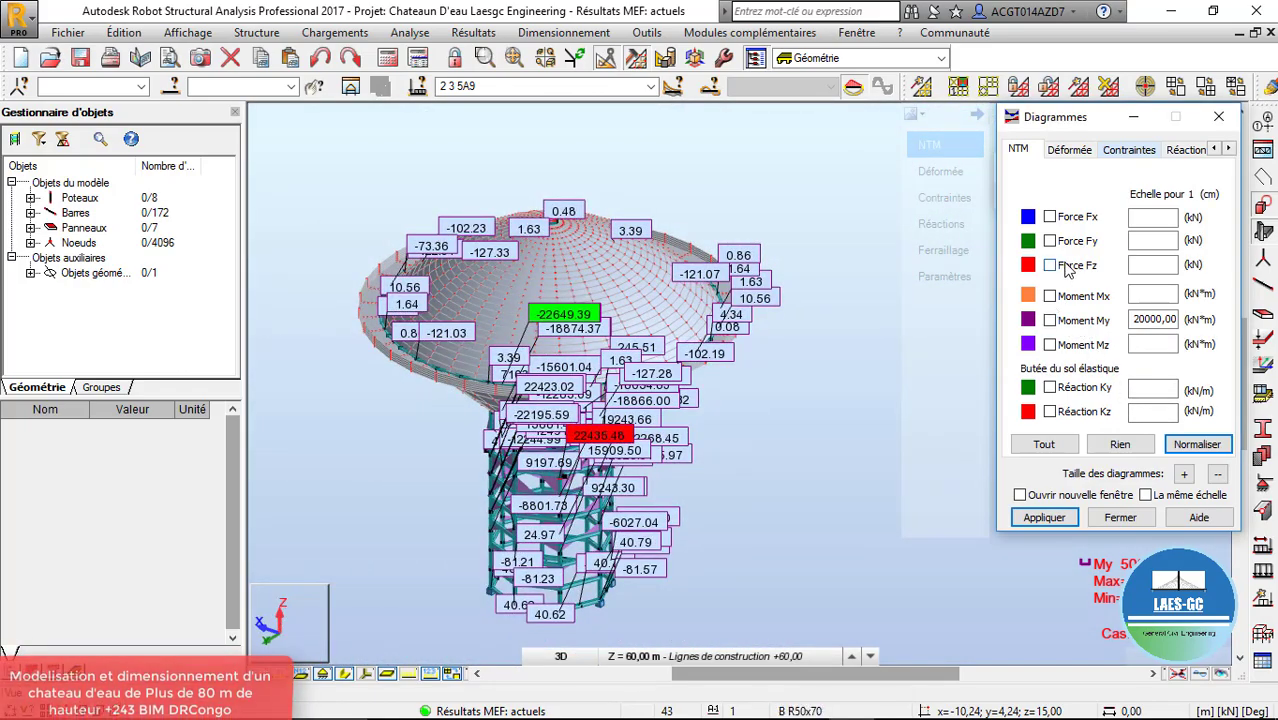
pyautogui.click(1063, 272)
pyautogui.click(1040, 518)
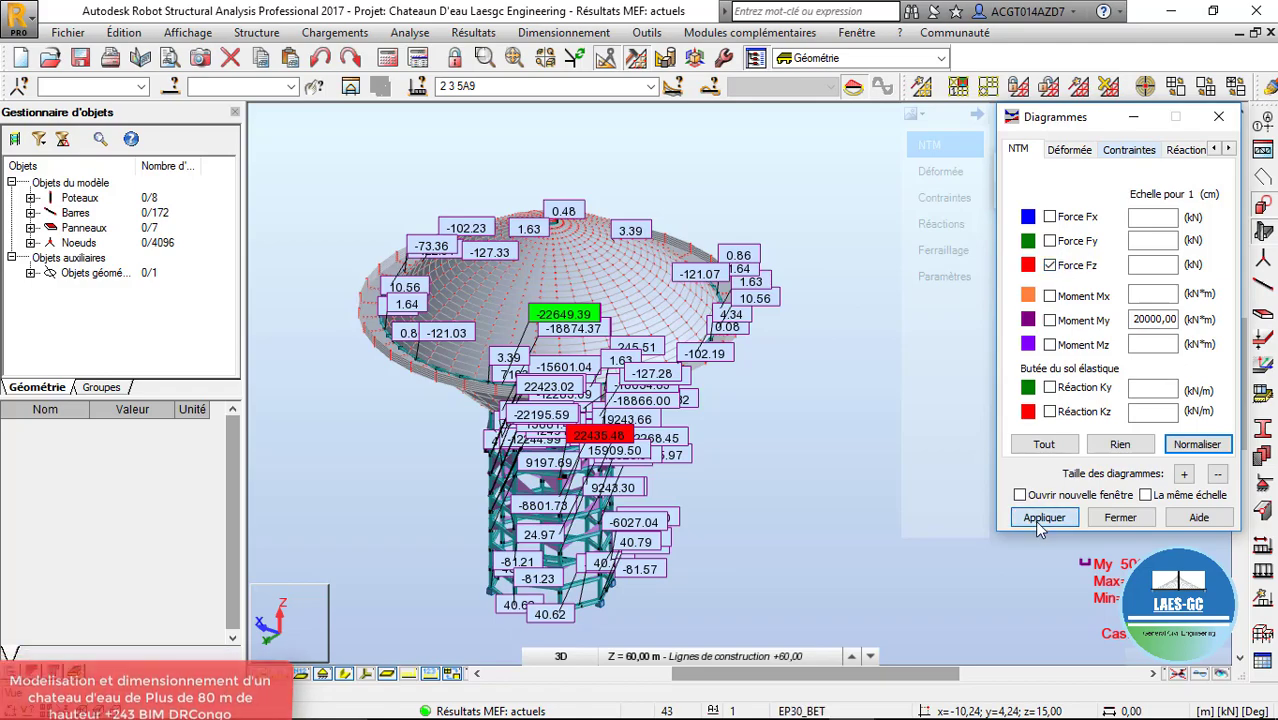
pyautogui.keyDown('shift'); pyautogui.moveTo(679, 471); pyautogui.dragTo(643, 448, button='middle'); pyautogui.keyUp('shift')
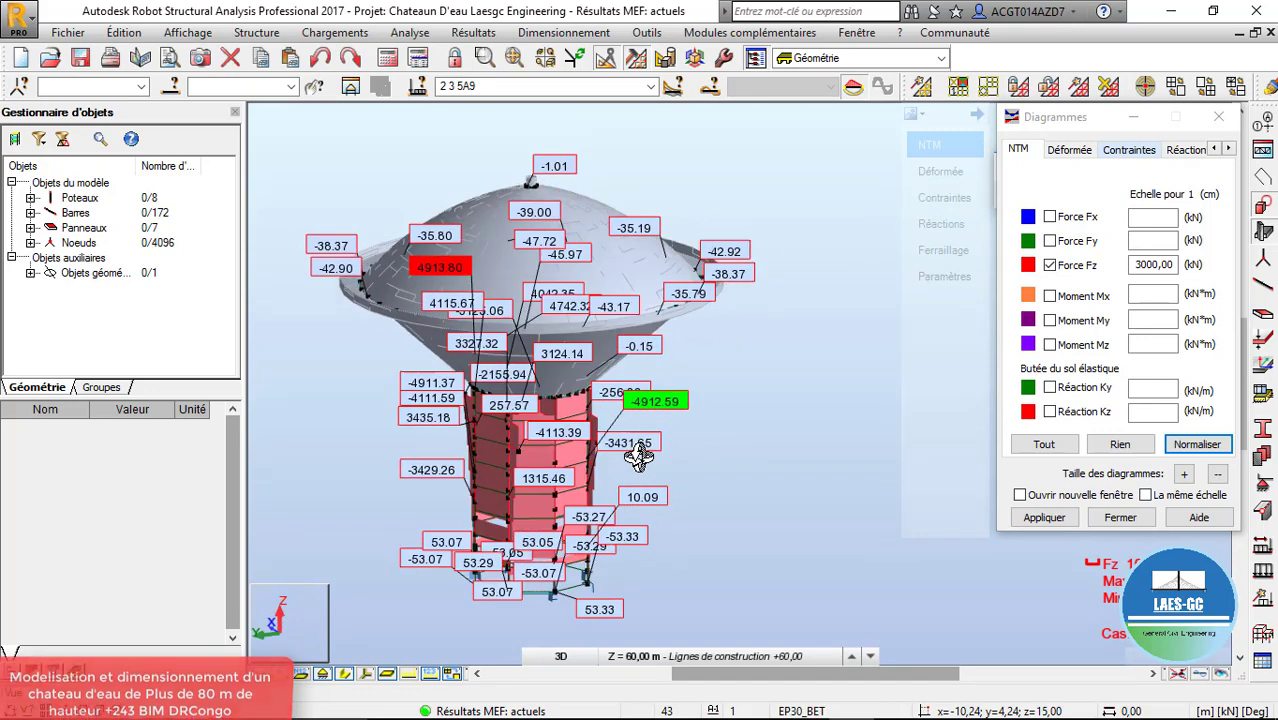
# Display the Force Fy diagrams instead of Force Fz and inspect the tower frame in the rear and left elevations
pyautogui.click(1058, 263)
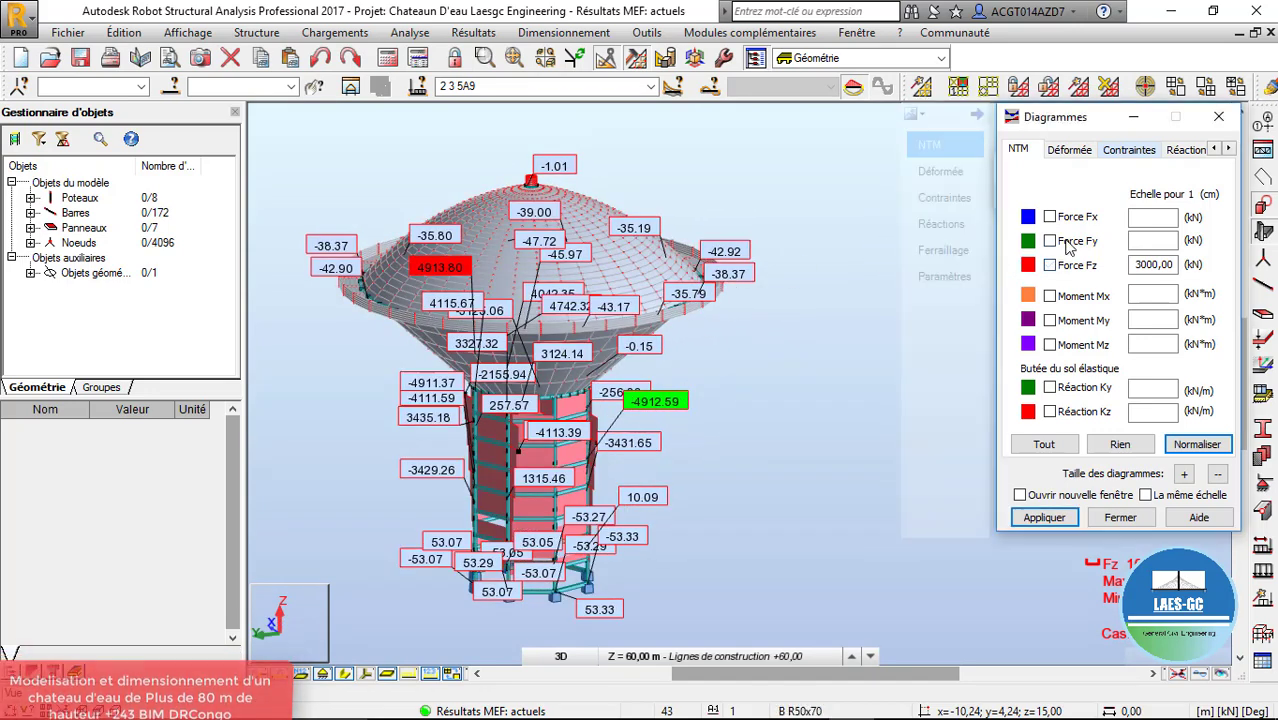
pyautogui.click(1043, 517)
pyautogui.scroll(6, 630, 385)
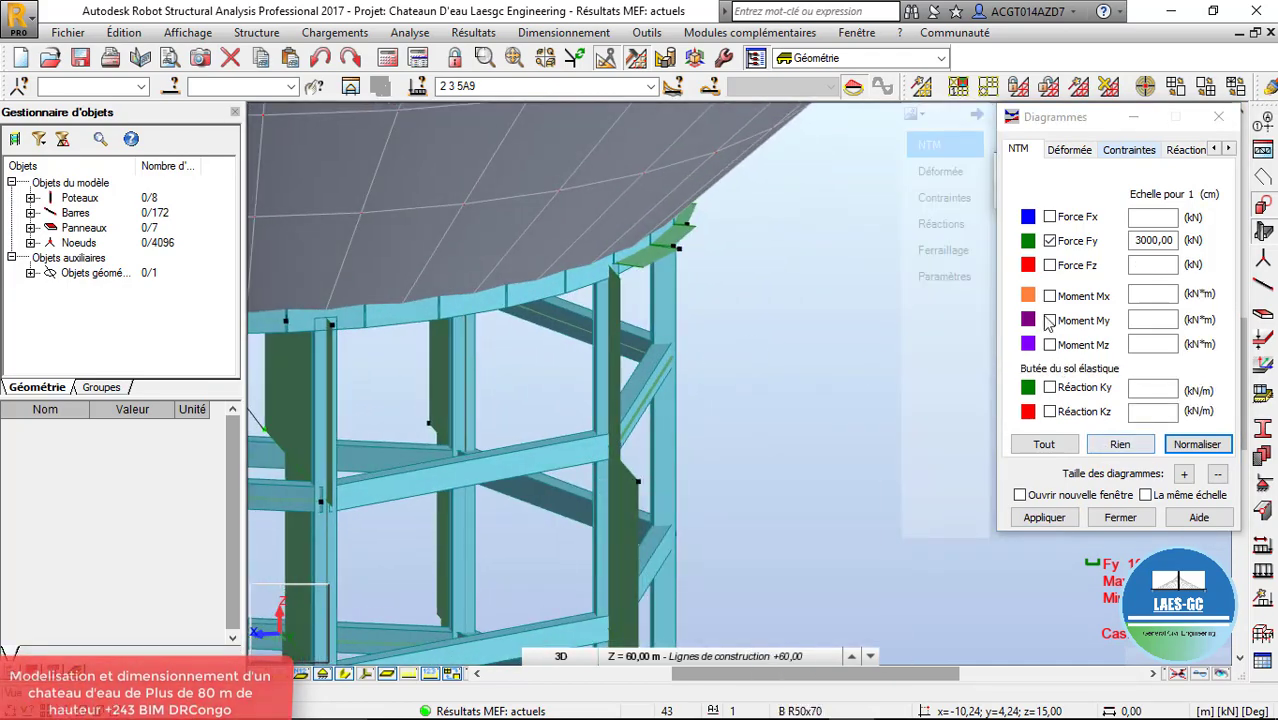
pyautogui.click(1133, 117)
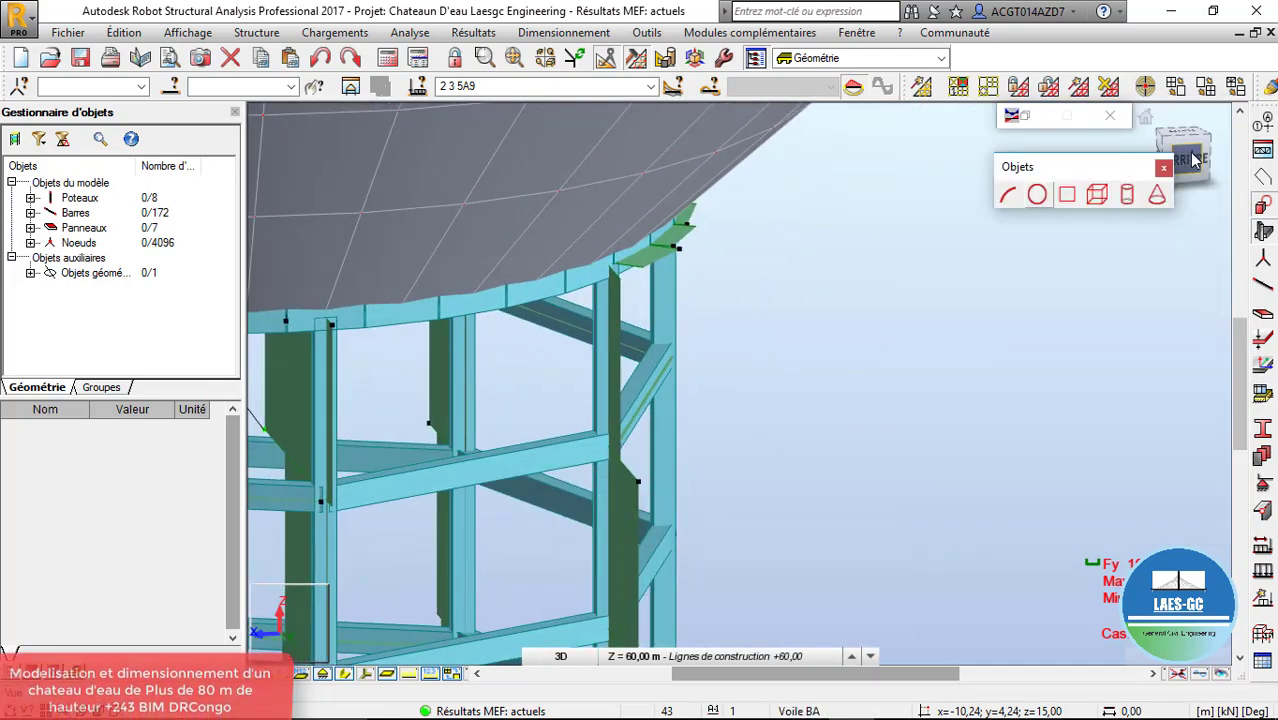
pyautogui.click(1190, 156)
pyautogui.scroll(-5, 730, 285)
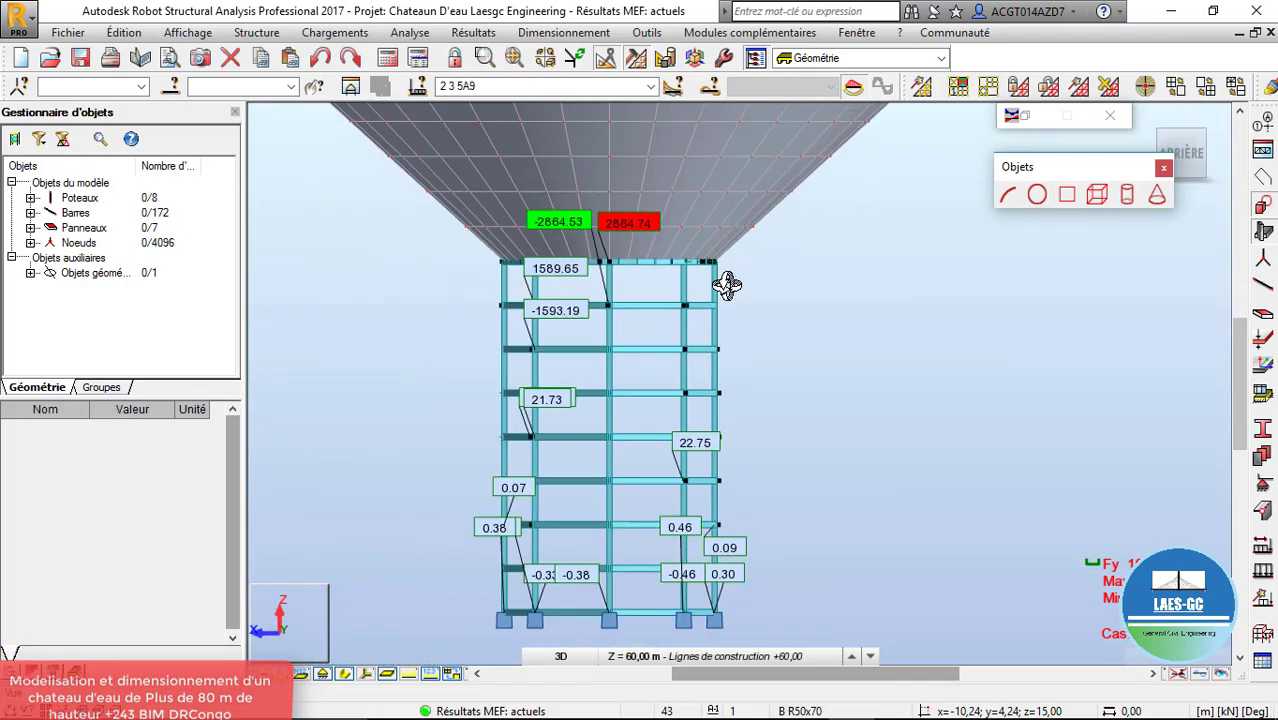
pyautogui.click(1216, 156)
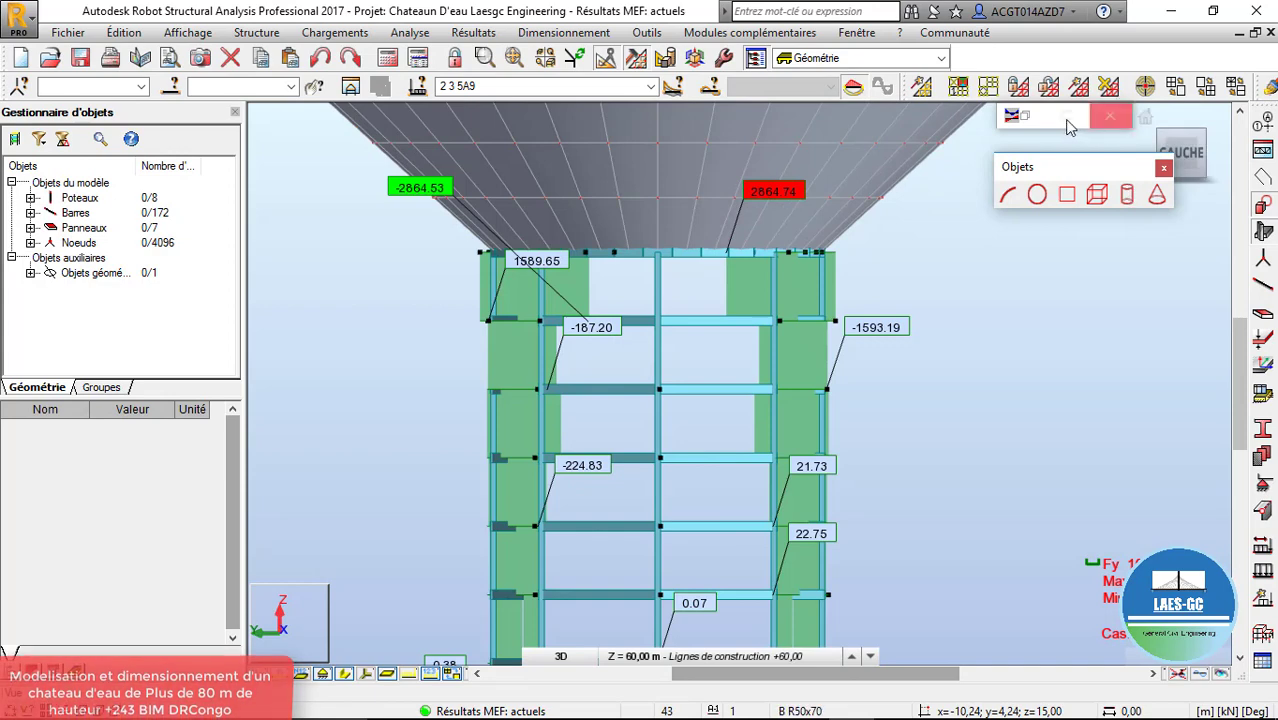
# Display Force Fz in place of Force Fy and inspect the extreme values where the columns meet the tank
pyautogui.click(1020, 115)
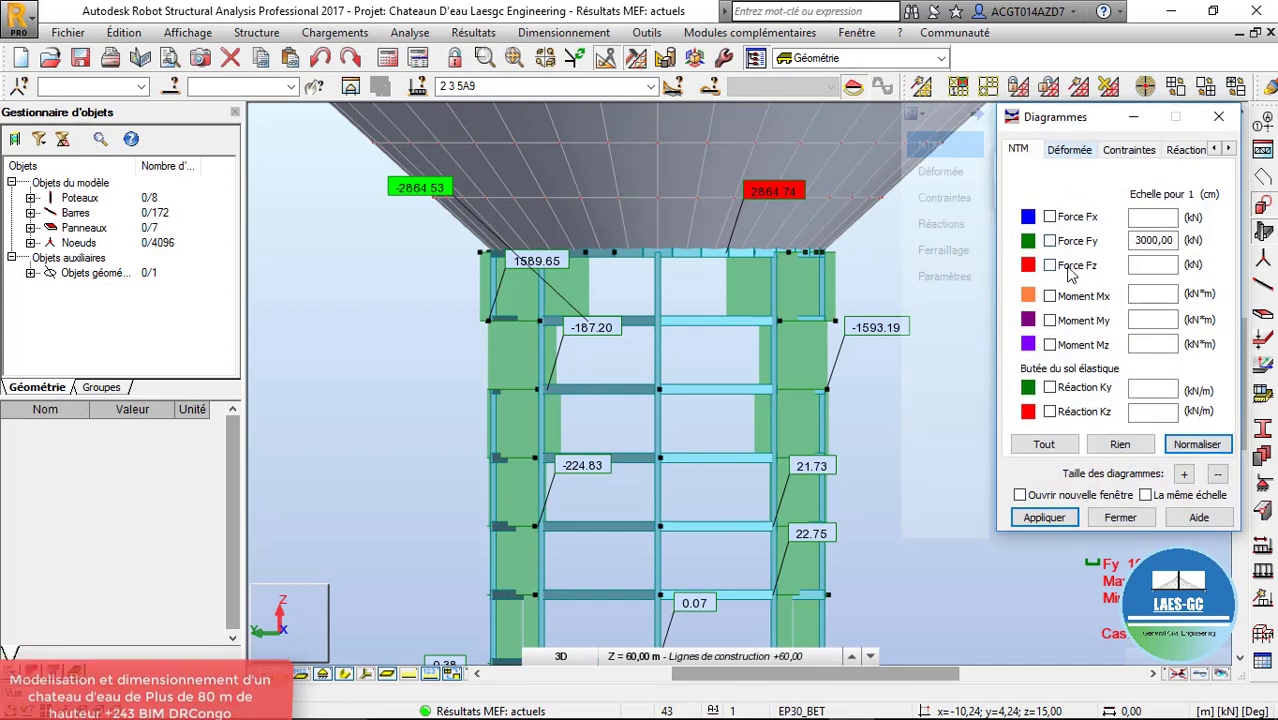
pyautogui.click(1045, 520)
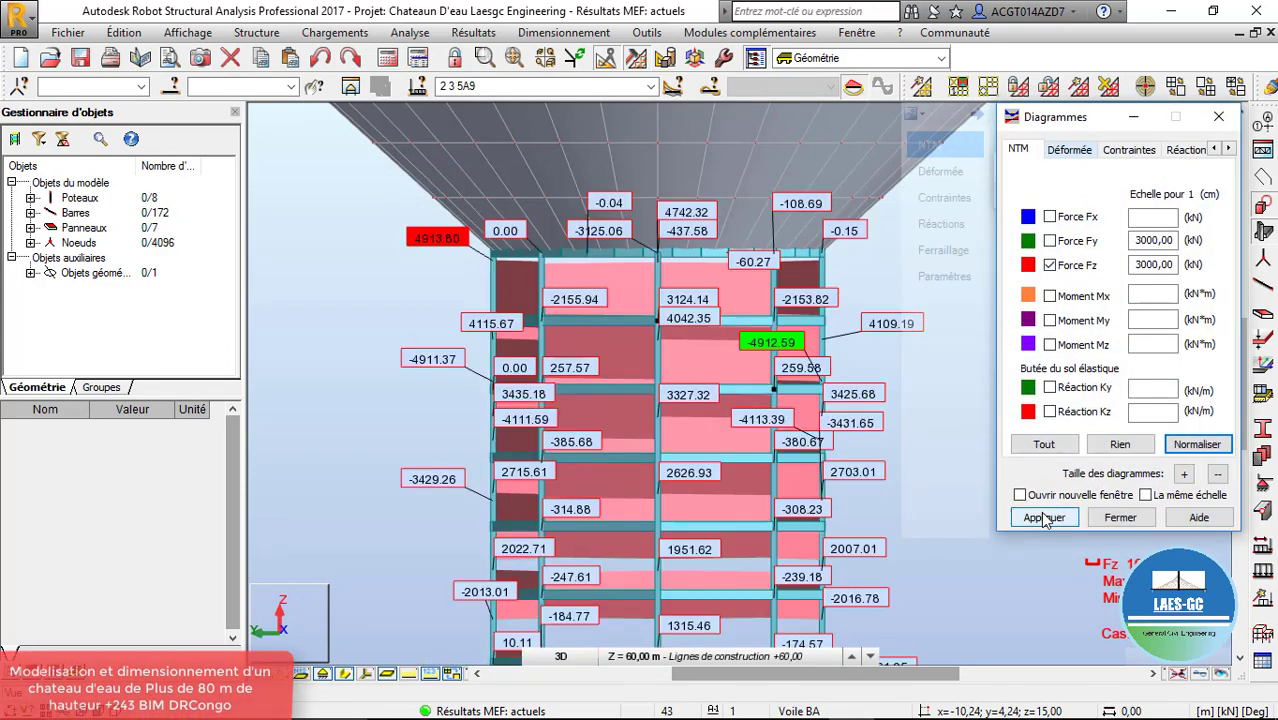
pyautogui.scroll(-3, 476, 348)
pyautogui.keyDown('shift'); pyautogui.moveTo(579, 357); pyautogui.dragTo(603, 345, button='middle'); pyautogui.keyUp('shift')
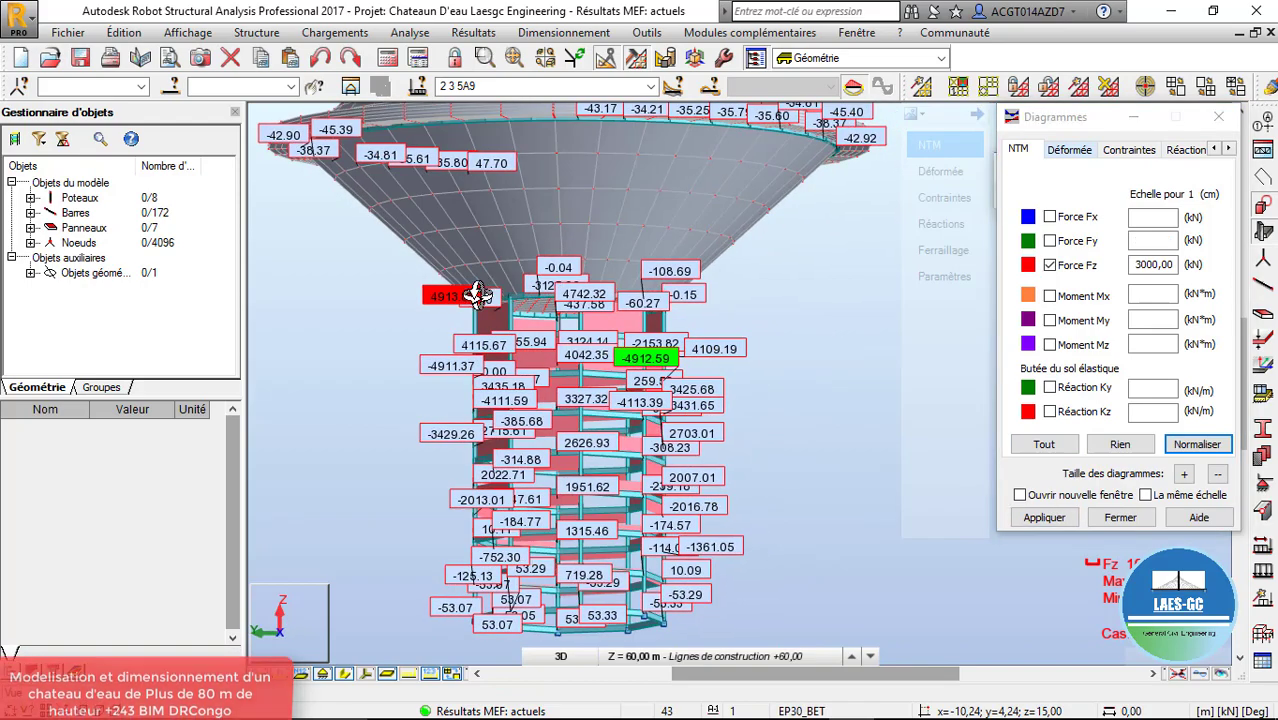
pyautogui.scroll(5, 470, 318)
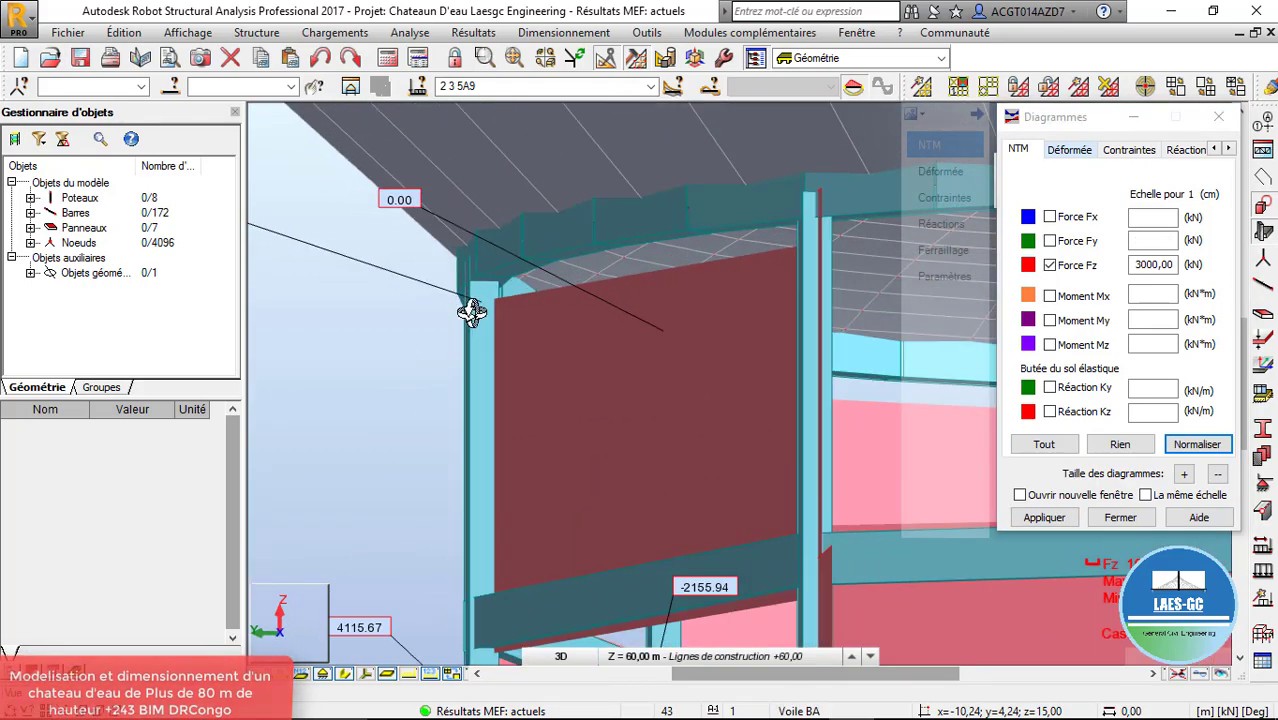
pyautogui.scroll(-5, 467, 300)
pyautogui.scroll(1, 460, 280)
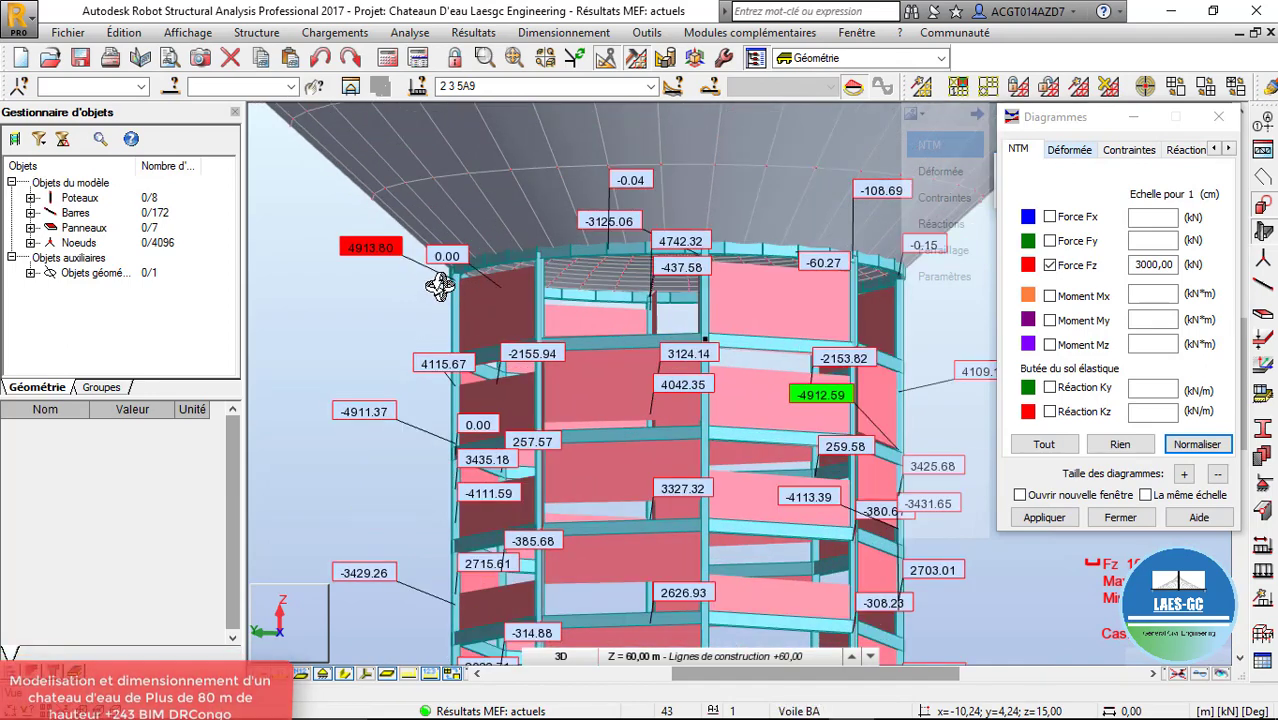
pyautogui.scroll(-2, 440, 285)
pyautogui.scroll(5, 441, 285)
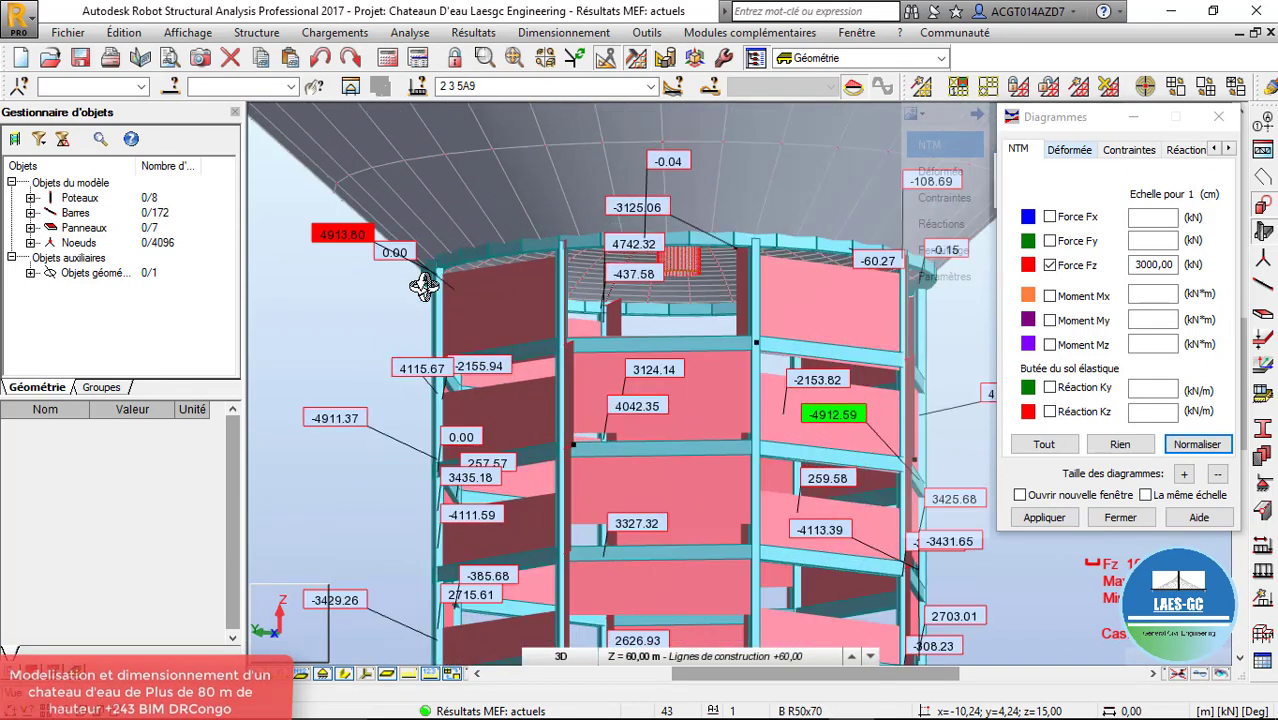
pyautogui.scroll(-4, 592, 250)
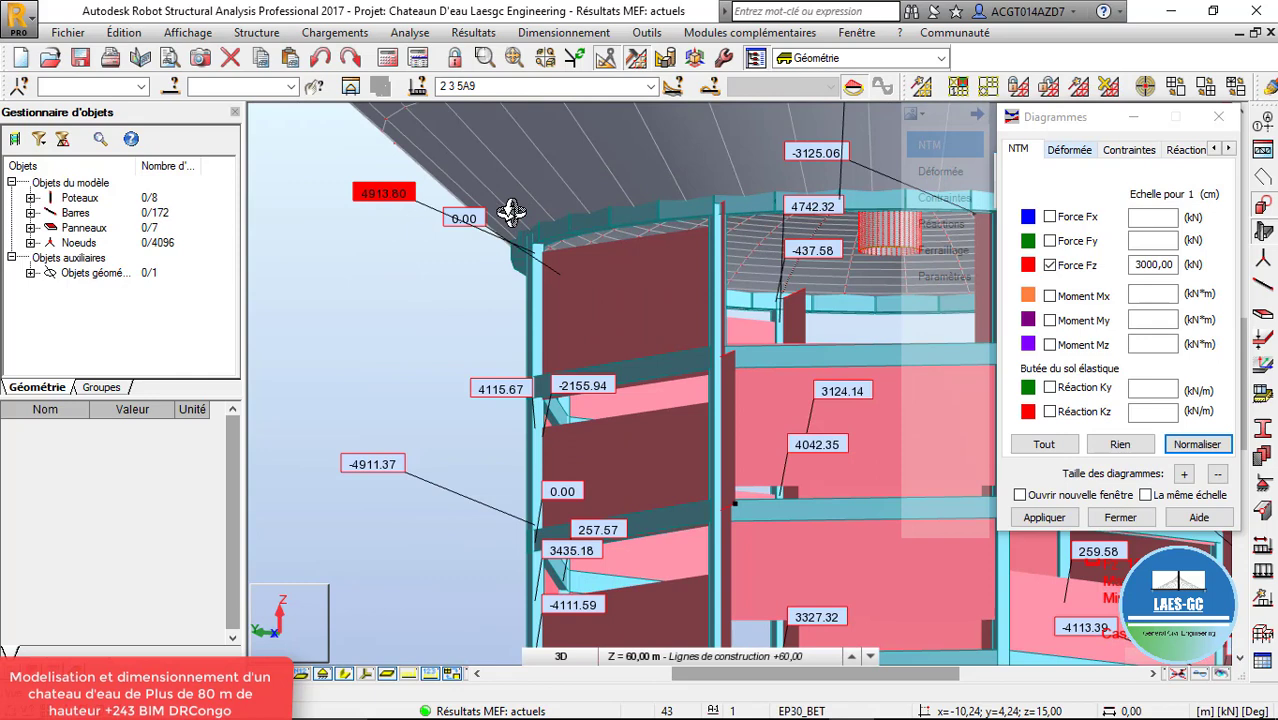
# Select column 16 at the tower's edge and examine the Force Fz diagrams around the tower from above
pyautogui.rightClick(456, 255)
pyautogui.click(504, 283)
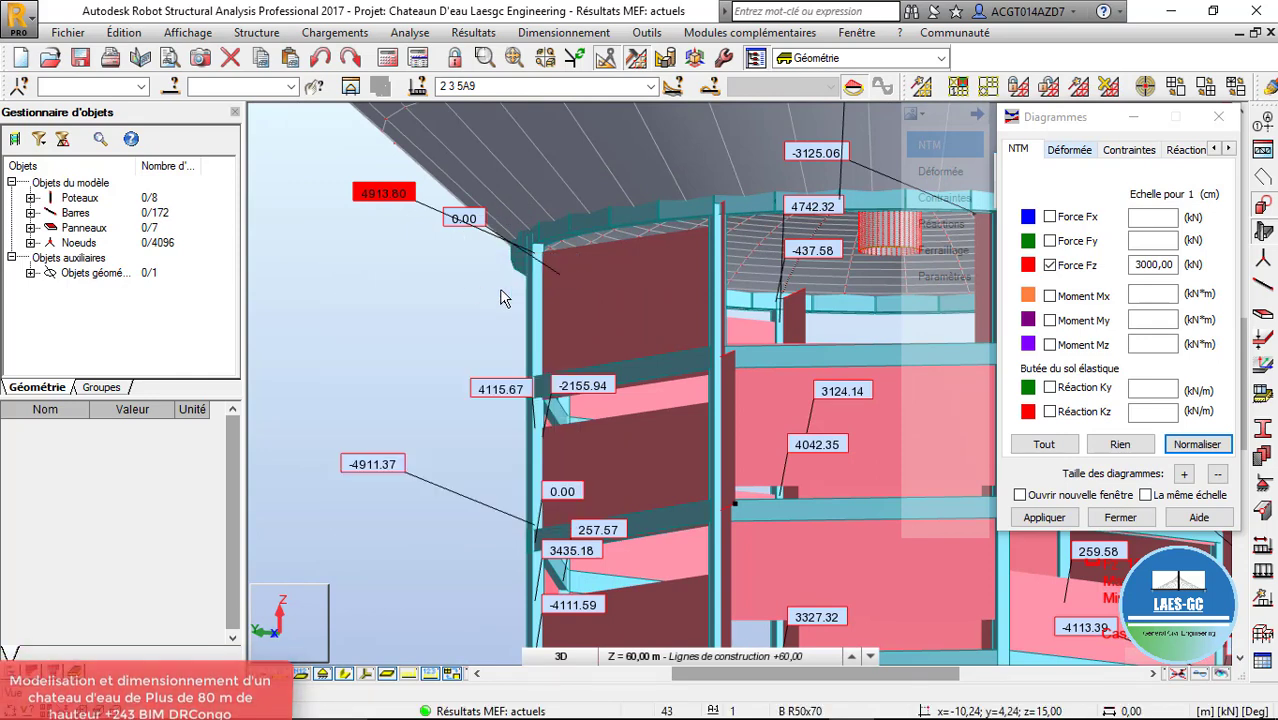
pyautogui.click(540, 298)
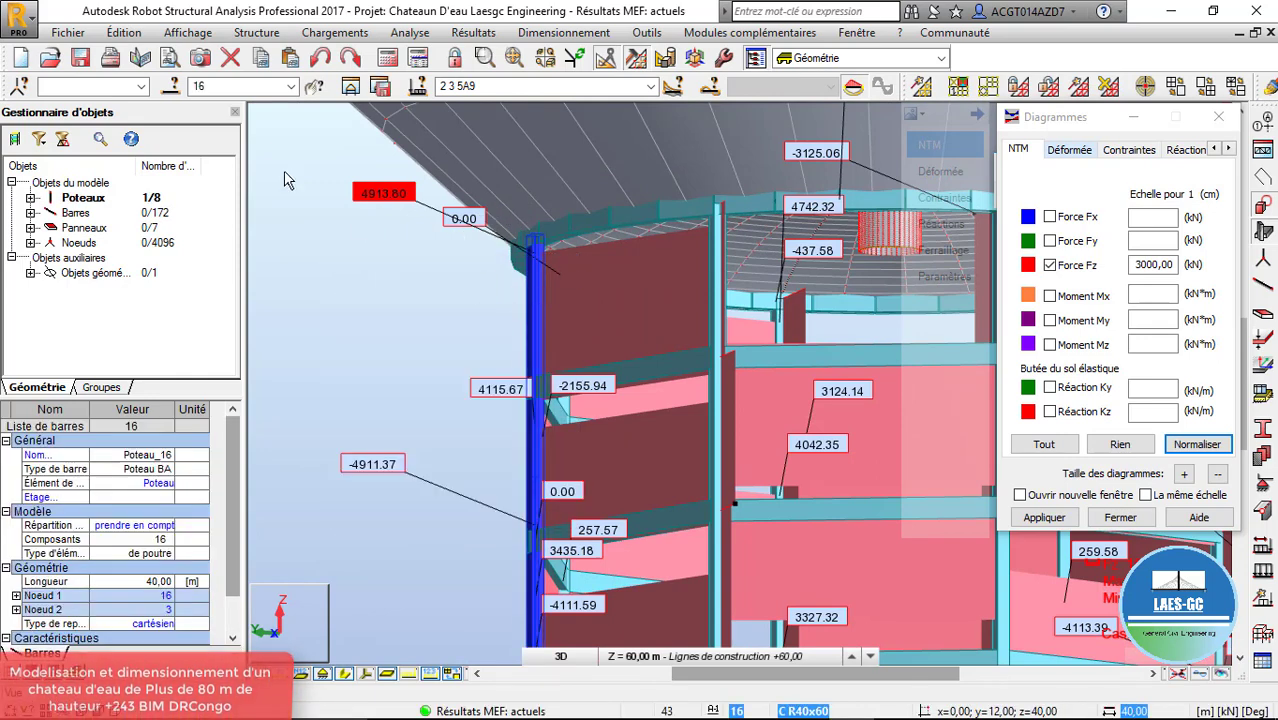
pyautogui.scroll(-5, 406, 268)
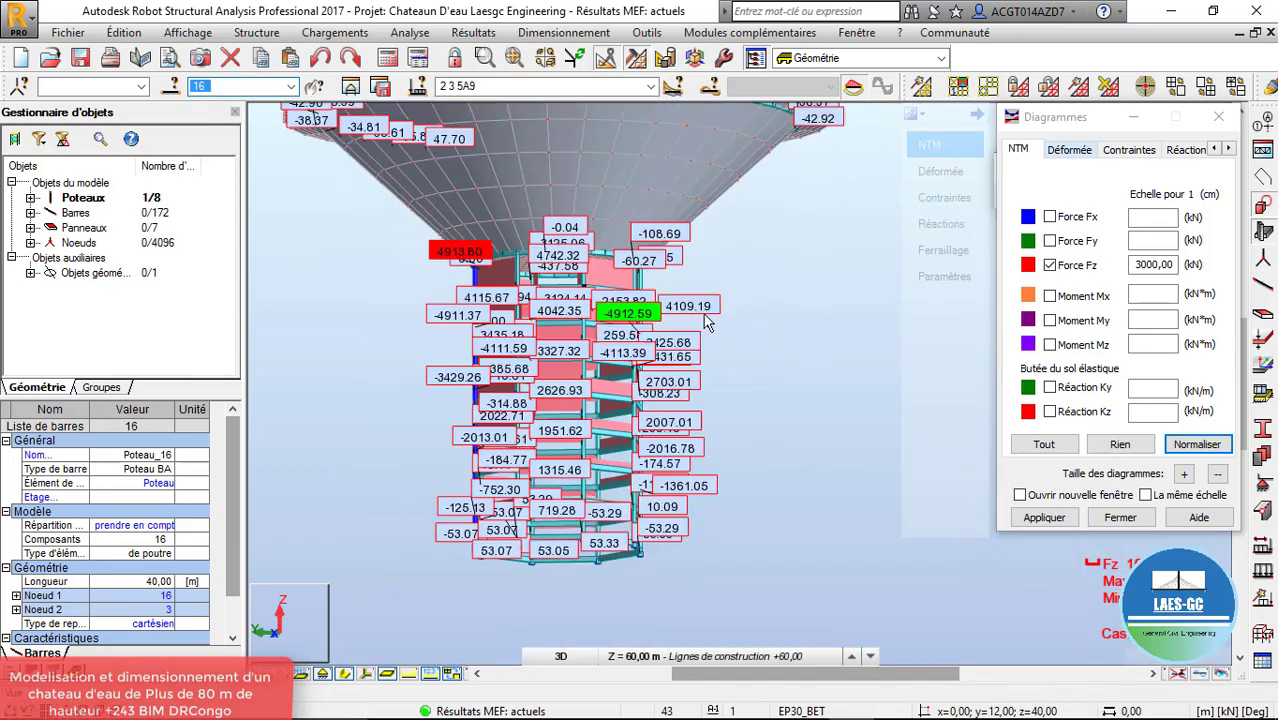
pyautogui.rightClick(752, 290)
pyautogui.click(748, 348)
pyautogui.moveTo(748, 348); pyautogui.dragTo(605, 420)
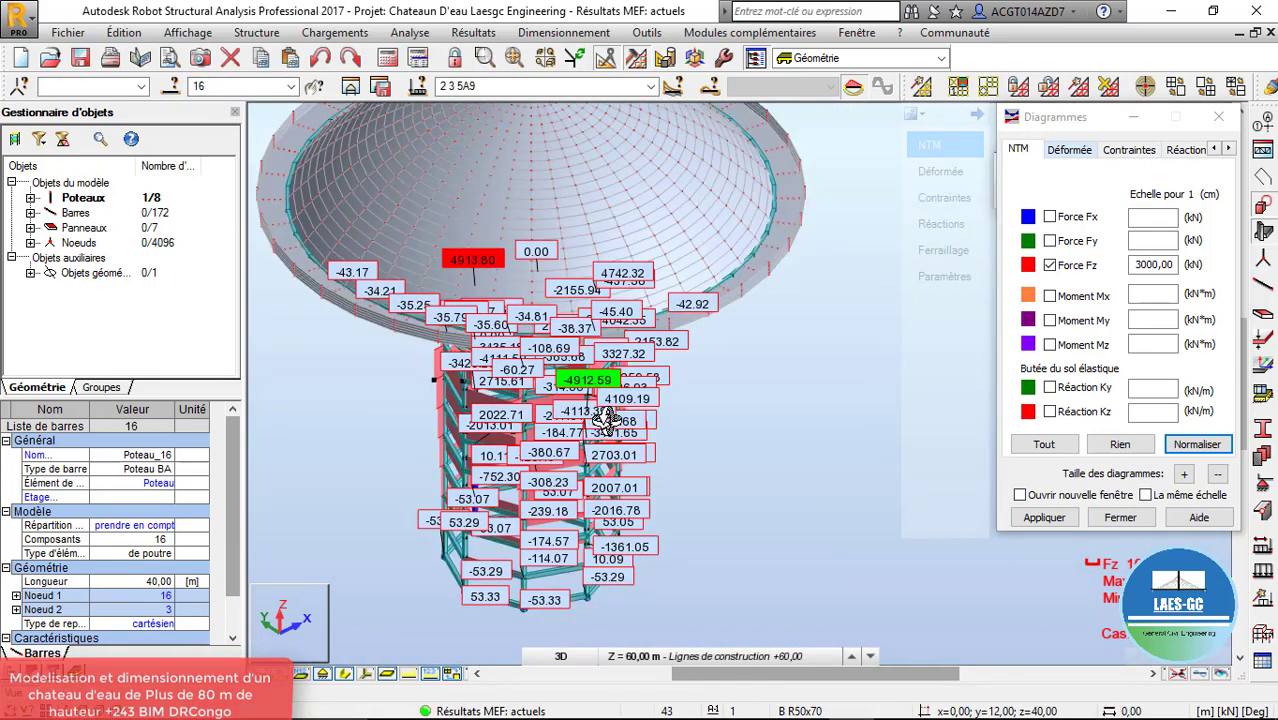
# Replace the Force Fz diagrams with the deformed shape (Déformée) of the water tower
pyautogui.click(1030, 503)
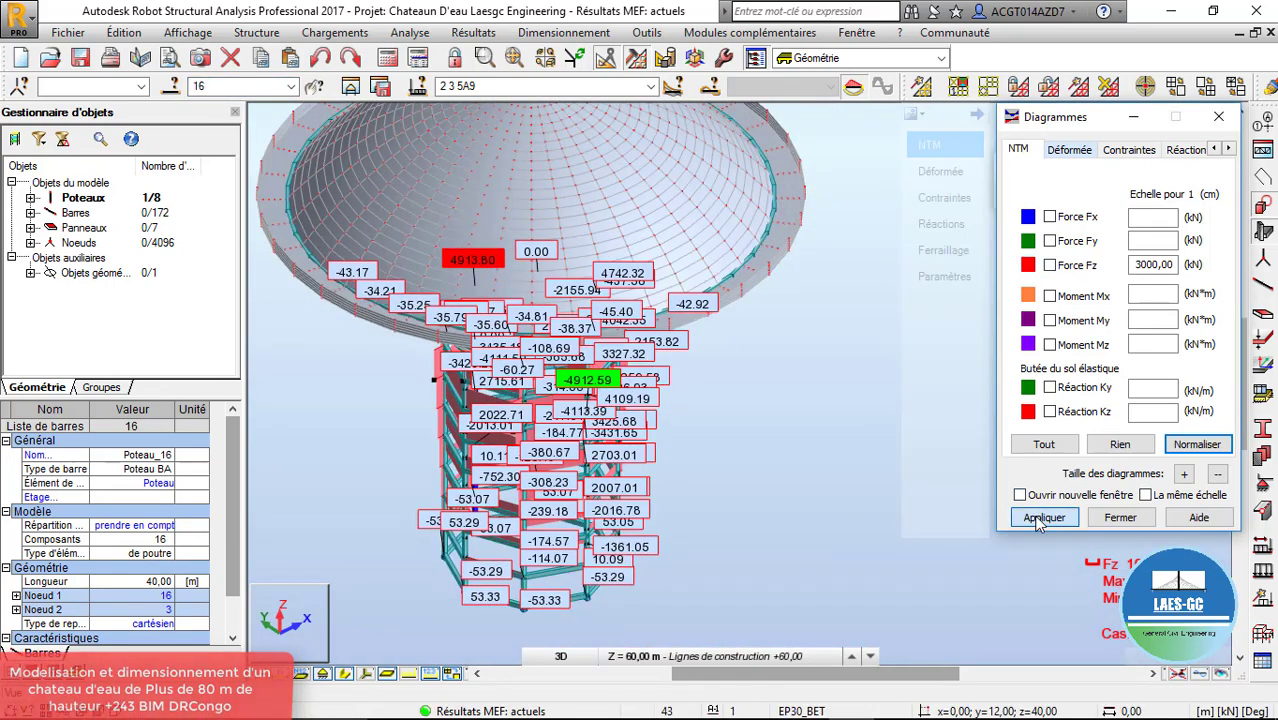
pyautogui.click(1042, 518)
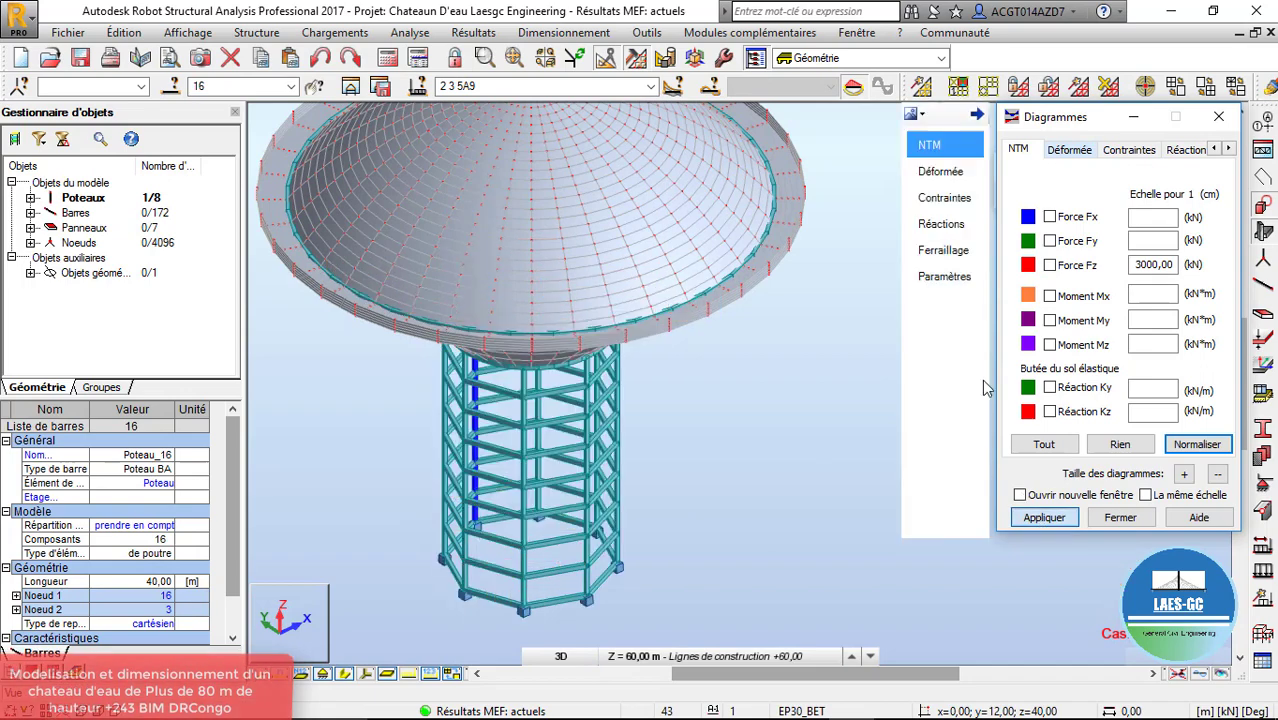
pyautogui.click(940, 172)
pyautogui.moveTo(824, 228); pyautogui.dragTo(416, 572)
pyautogui.keyDown('shift'); pyautogui.moveTo(479, 343); pyautogui.dragTo(542, 228, button='middle'); pyautogui.keyUp('shift')
pyautogui.scroll(2, 542, 228)
pyautogui.click(1068, 213)
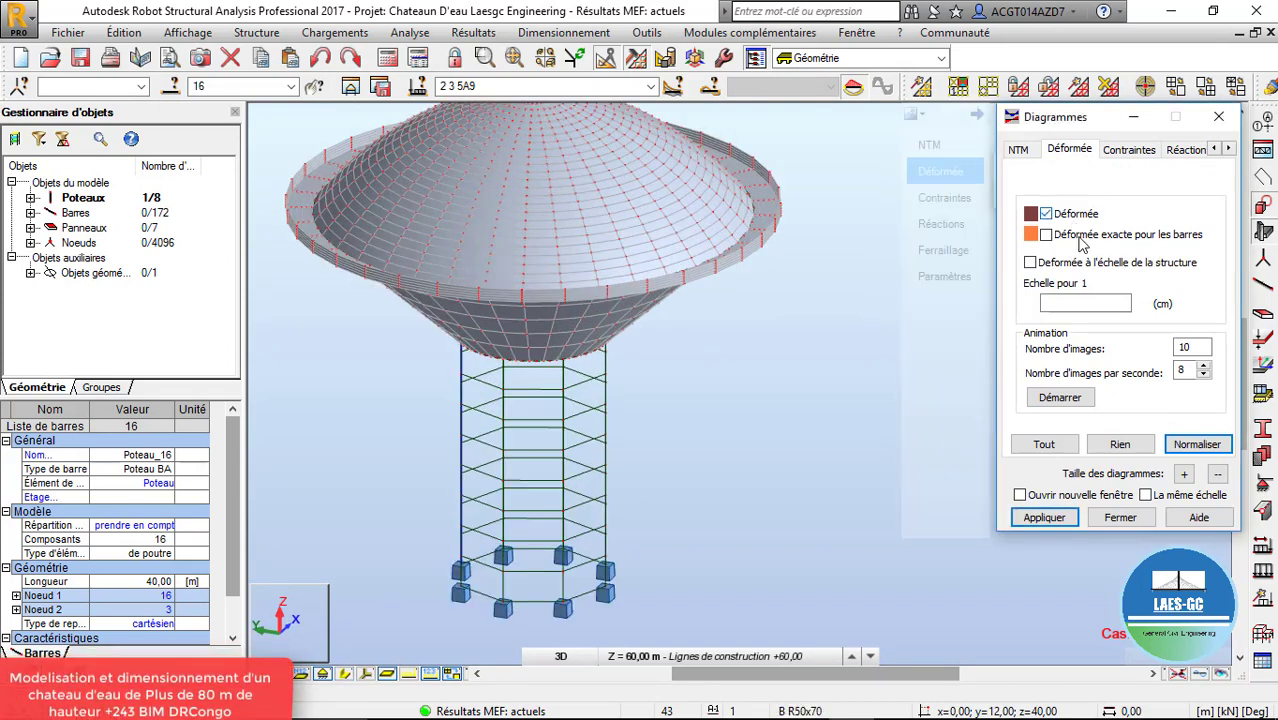
pyautogui.click(1052, 521)
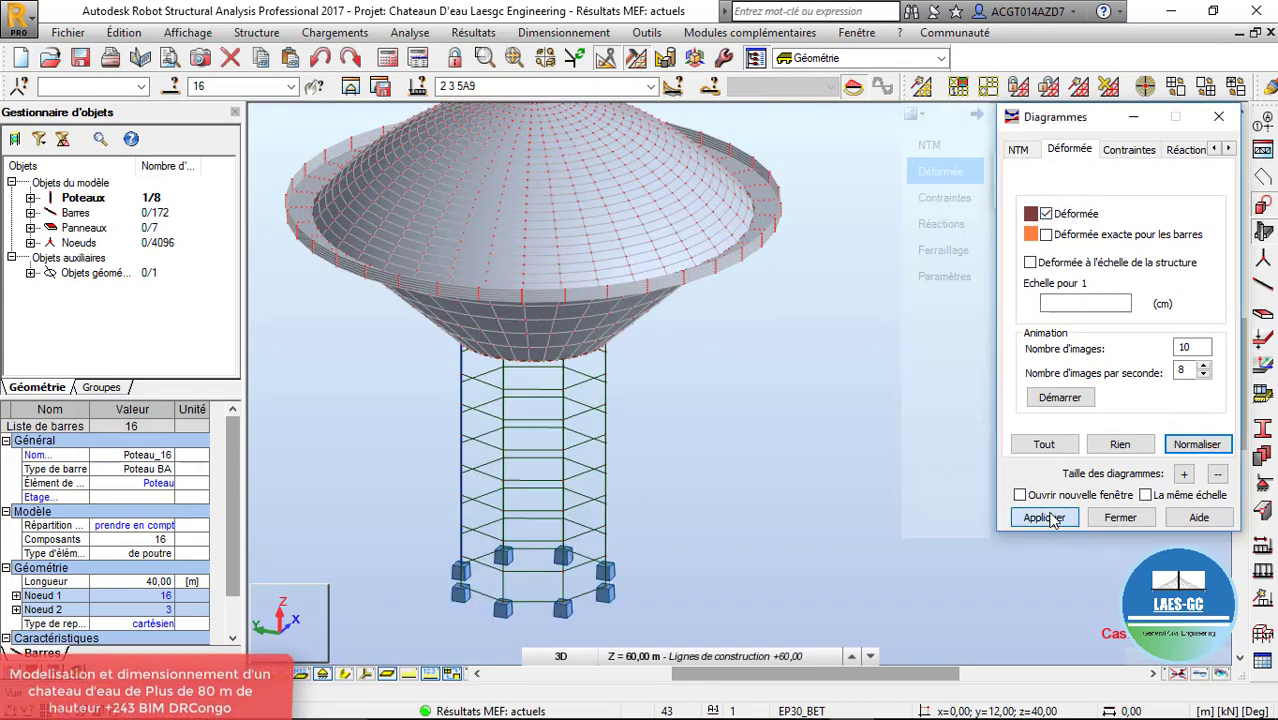
# Examine the deformed shape and its displacement values on the tank and the column frame from several angles
pyautogui.scroll(-4, 690, 400)
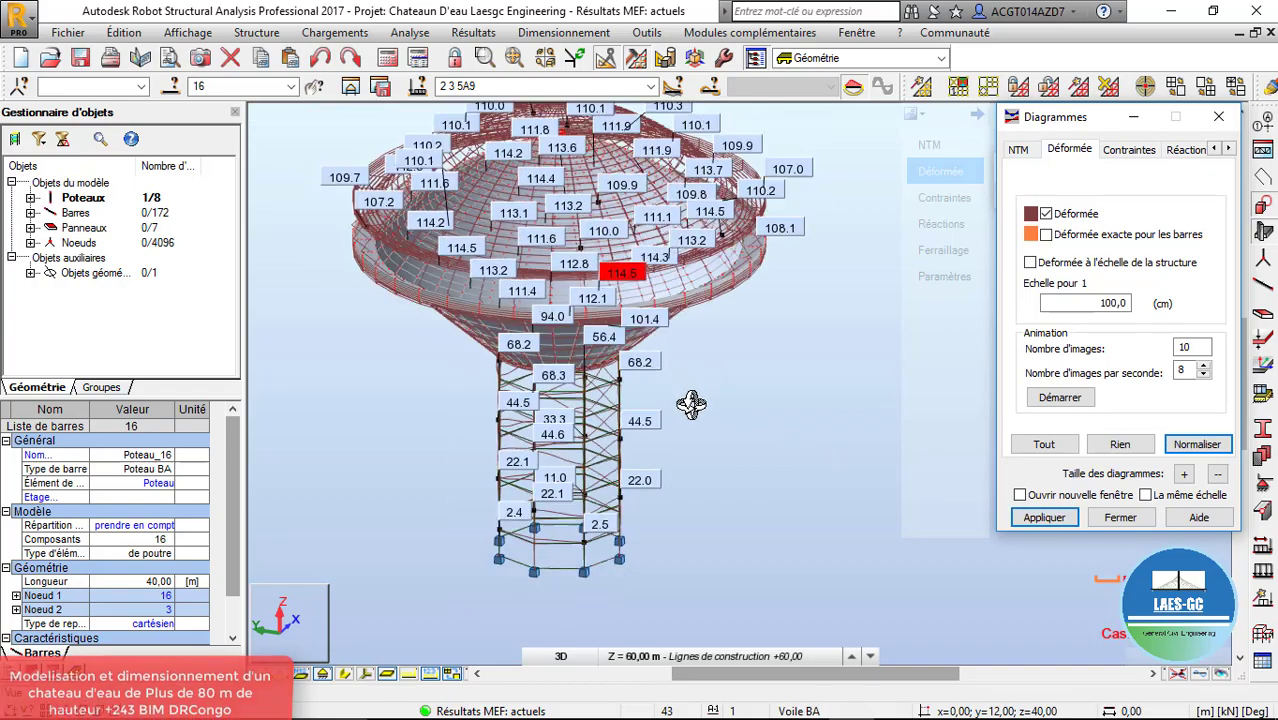
pyautogui.keyDown('shift'); pyautogui.moveTo(648, 325); pyautogui.dragTo(558, 312, button='middle'); pyautogui.keyUp('shift')
pyautogui.scroll(6, 558, 312)
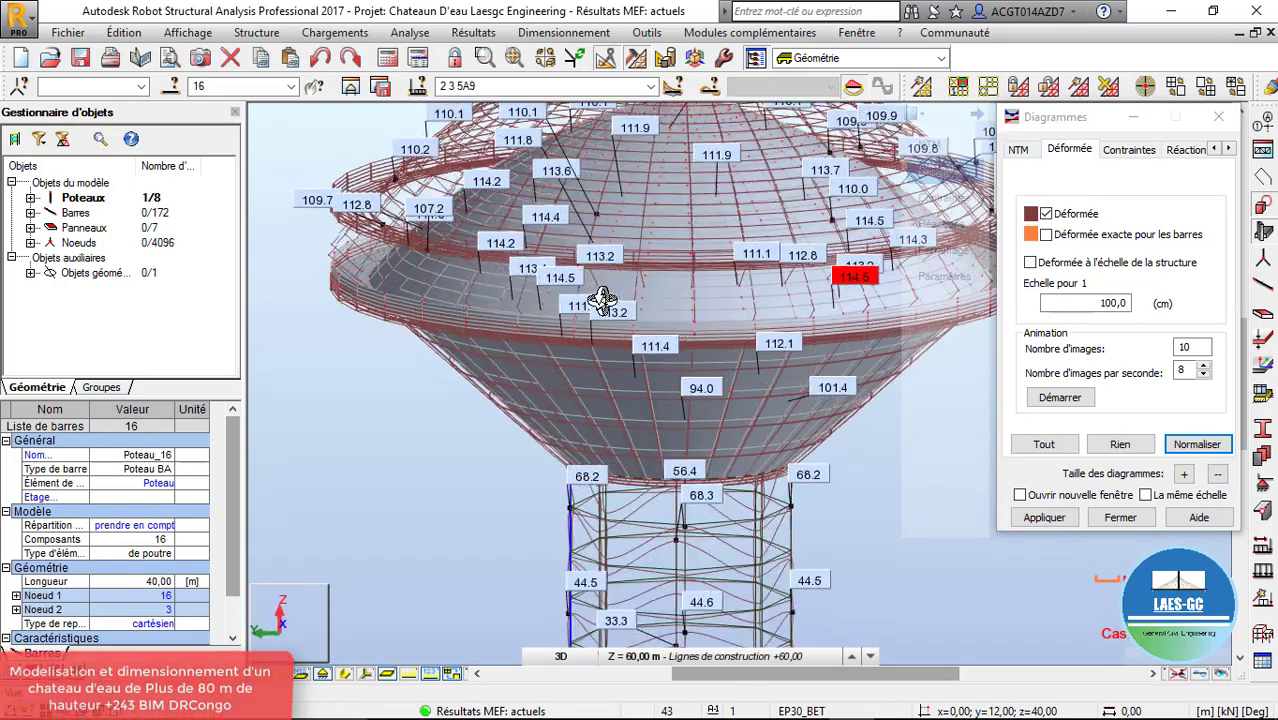
pyautogui.scroll(-5, 520, 337)
pyautogui.keyDown('shift'); pyautogui.moveTo(589, 359); pyautogui.dragTo(850, 374, button='middle'); pyautogui.keyUp('shift')
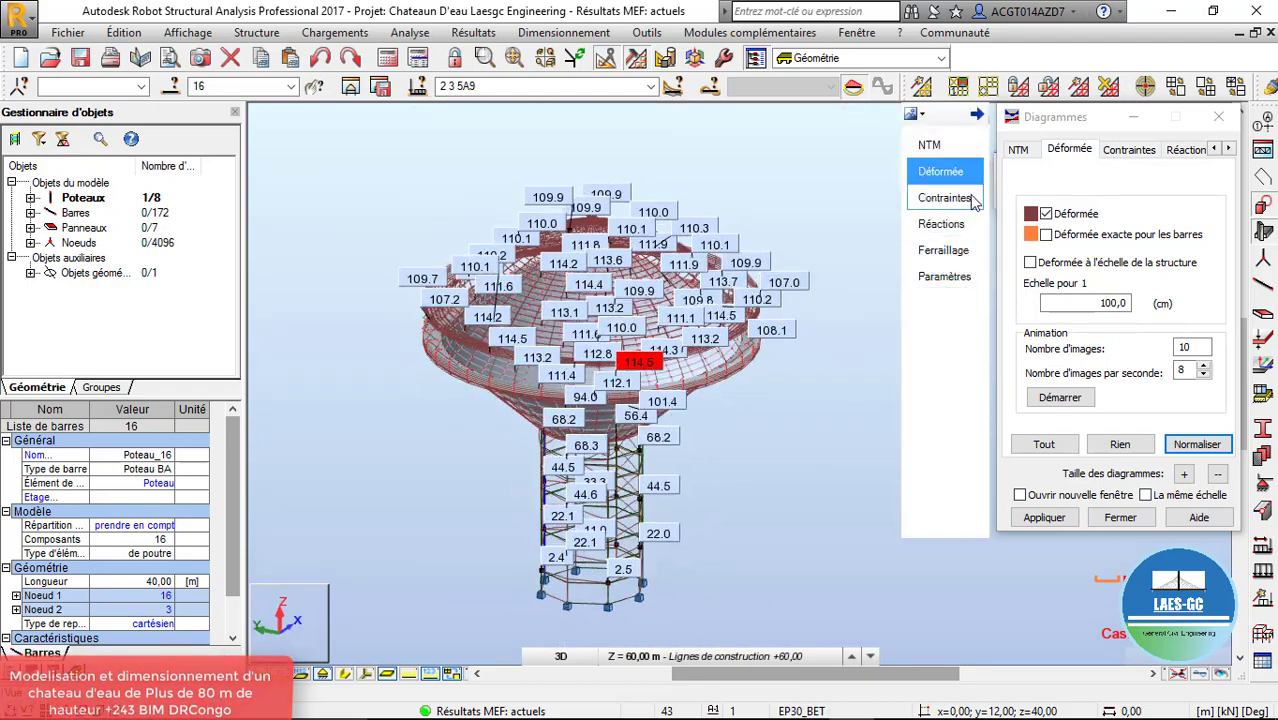
pyautogui.keyDown('shift'); pyautogui.moveTo(686, 270); pyautogui.dragTo(608, 305, button='middle'); pyautogui.keyUp('shift')
pyautogui.scroll(2, 608, 305)
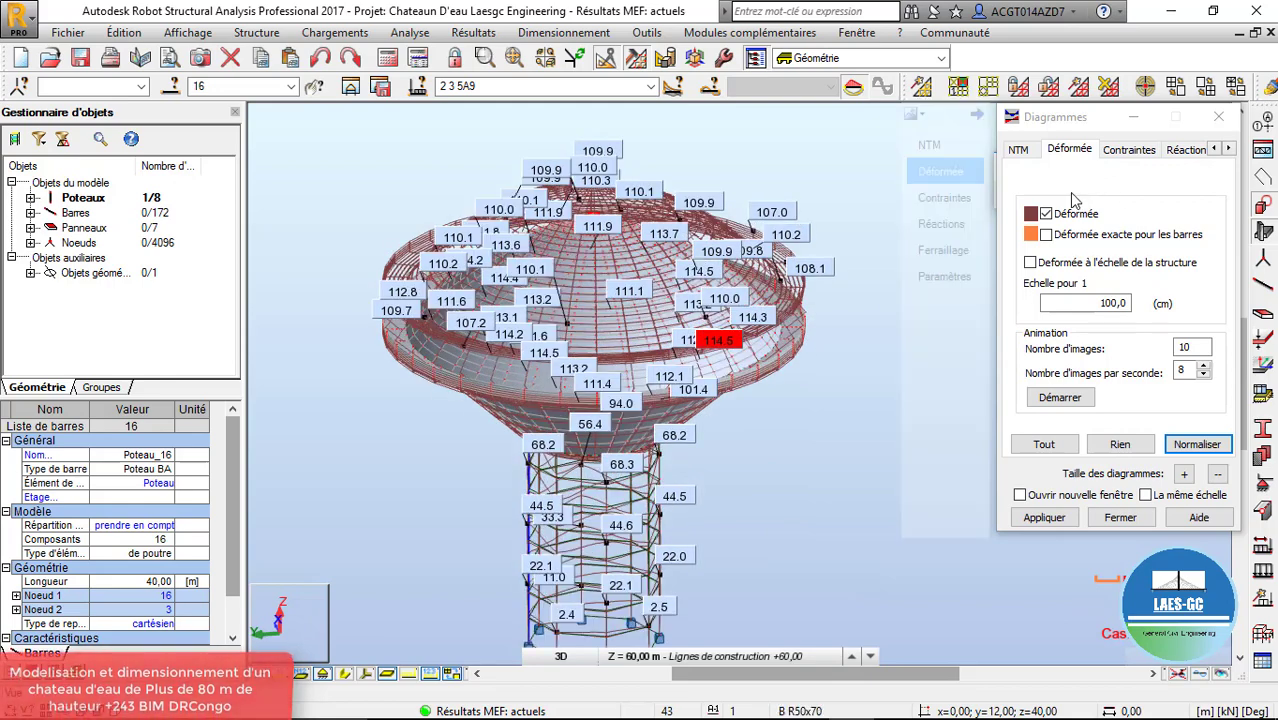
# Generate the animation of the deformed shape and save it as the AVI file SIMULATION CHATEAU in BIM TUTORIAL TRAINING
pyautogui.click(1075, 399)
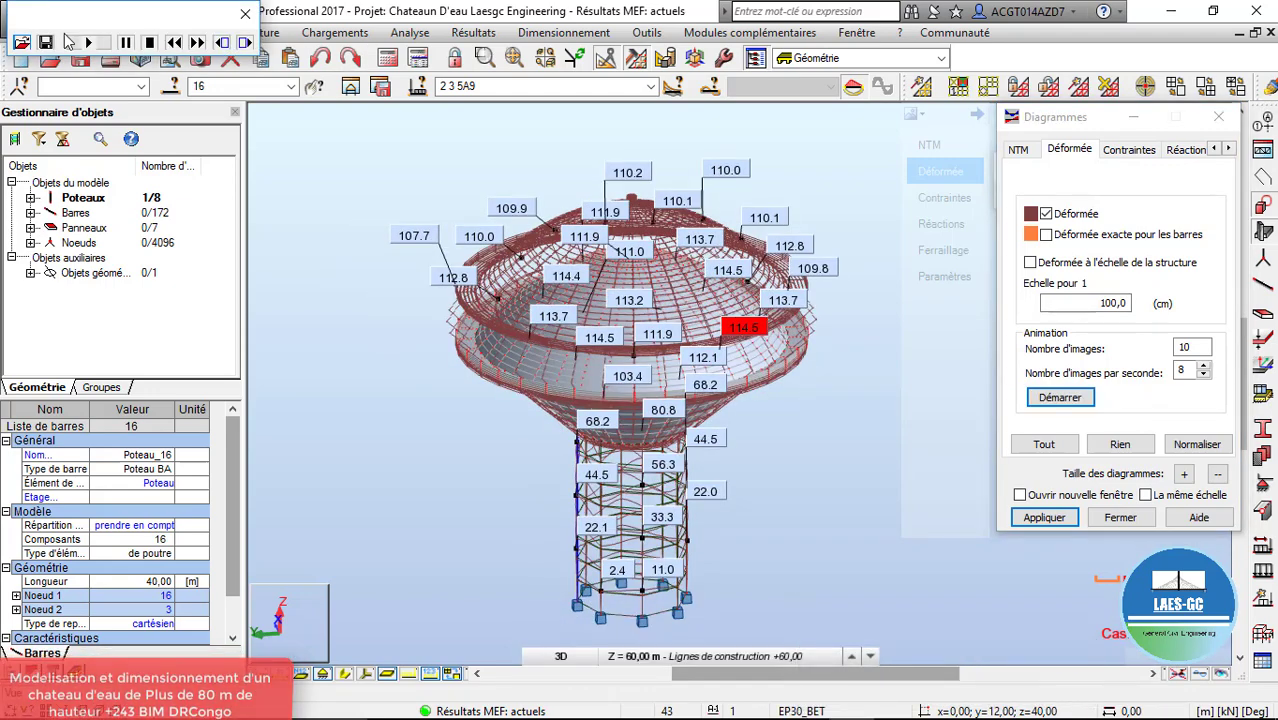
pyautogui.click(45, 42)
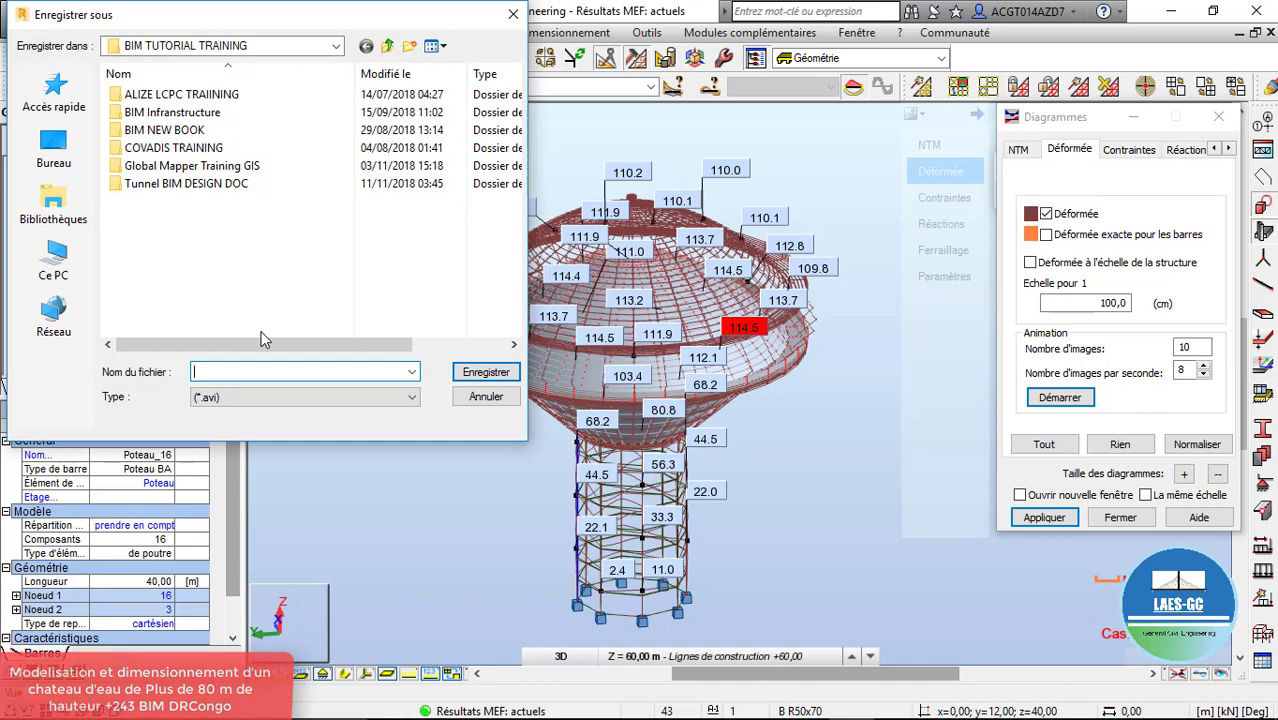
pyautogui.write('SIMULATION CHATEAU')
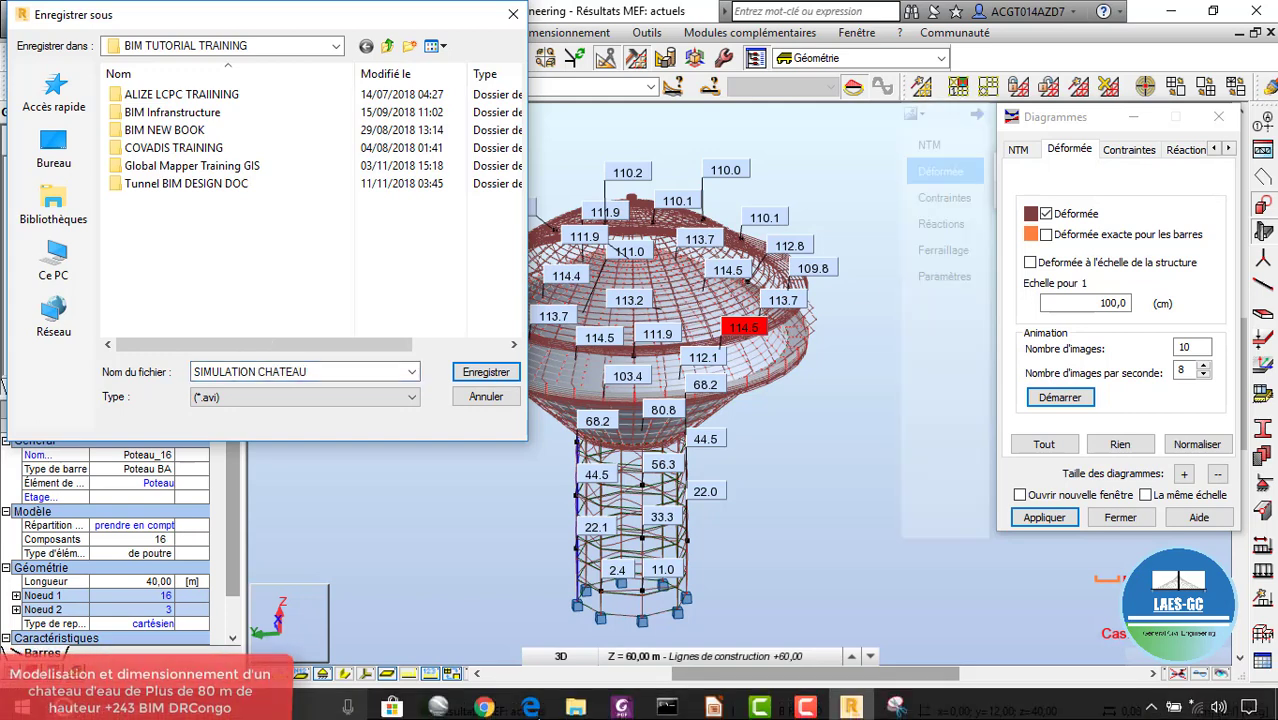
pyautogui.click(486, 371)
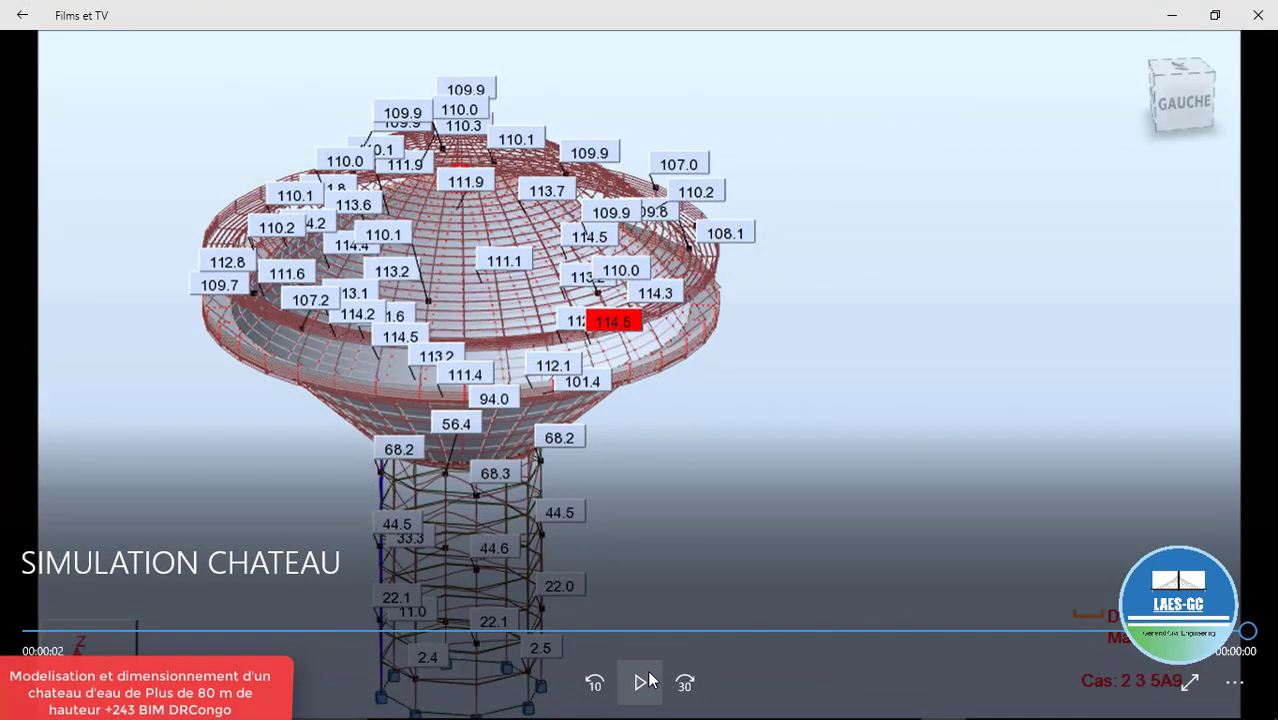
# Play the SIMULATION CHATEAU video in Films et TV, close the player and return to Robot Structural Analysis
pyautogui.click(642, 682)
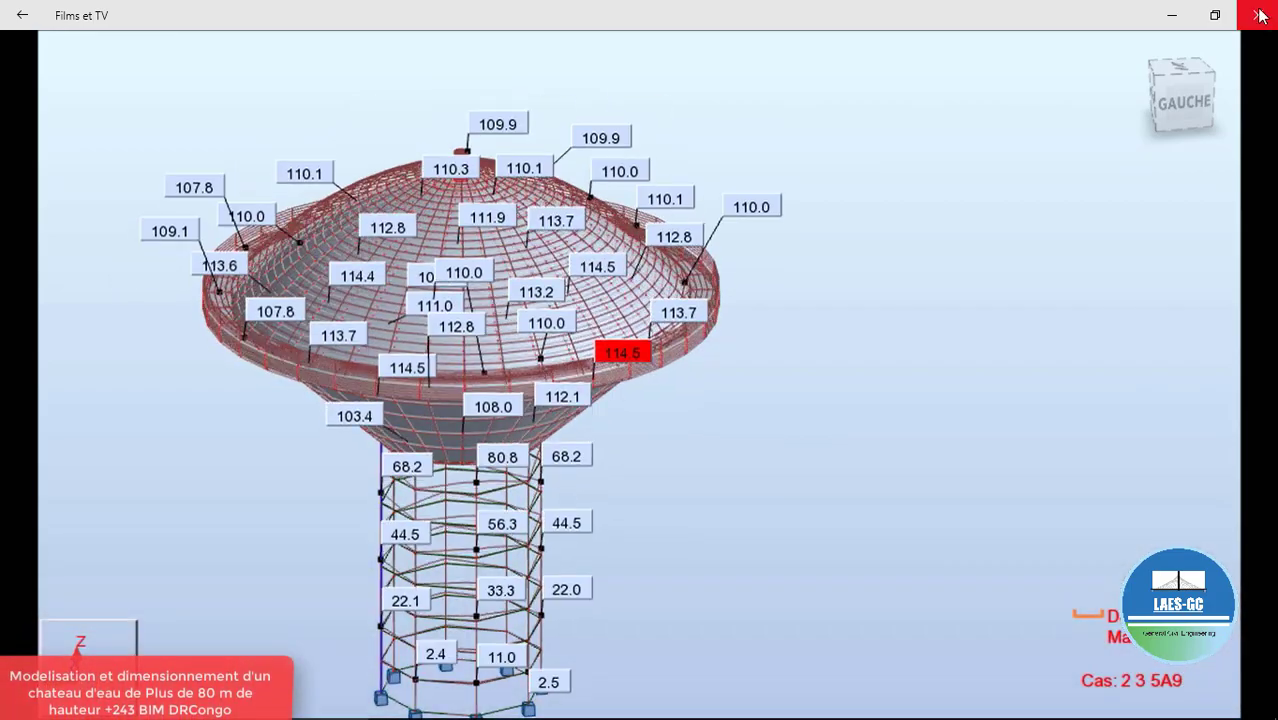
pyautogui.click(1259, 14)
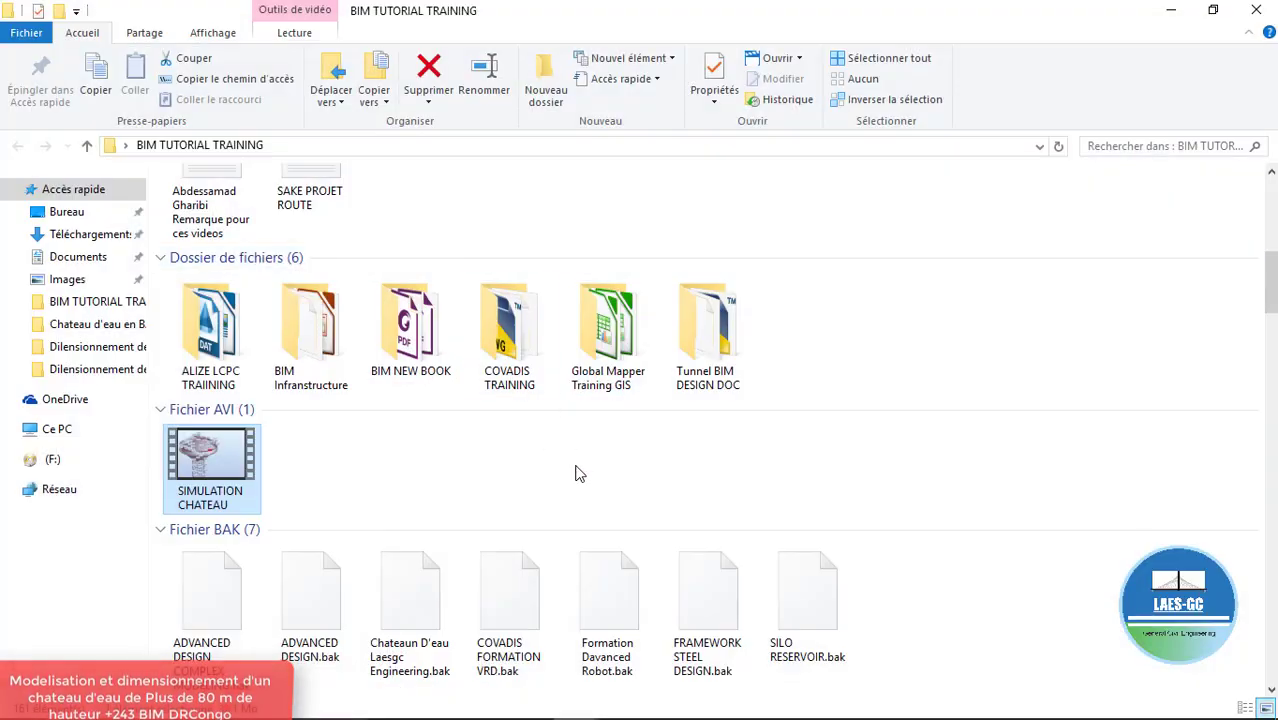
pyautogui.hotkey('alt', 'Tab')
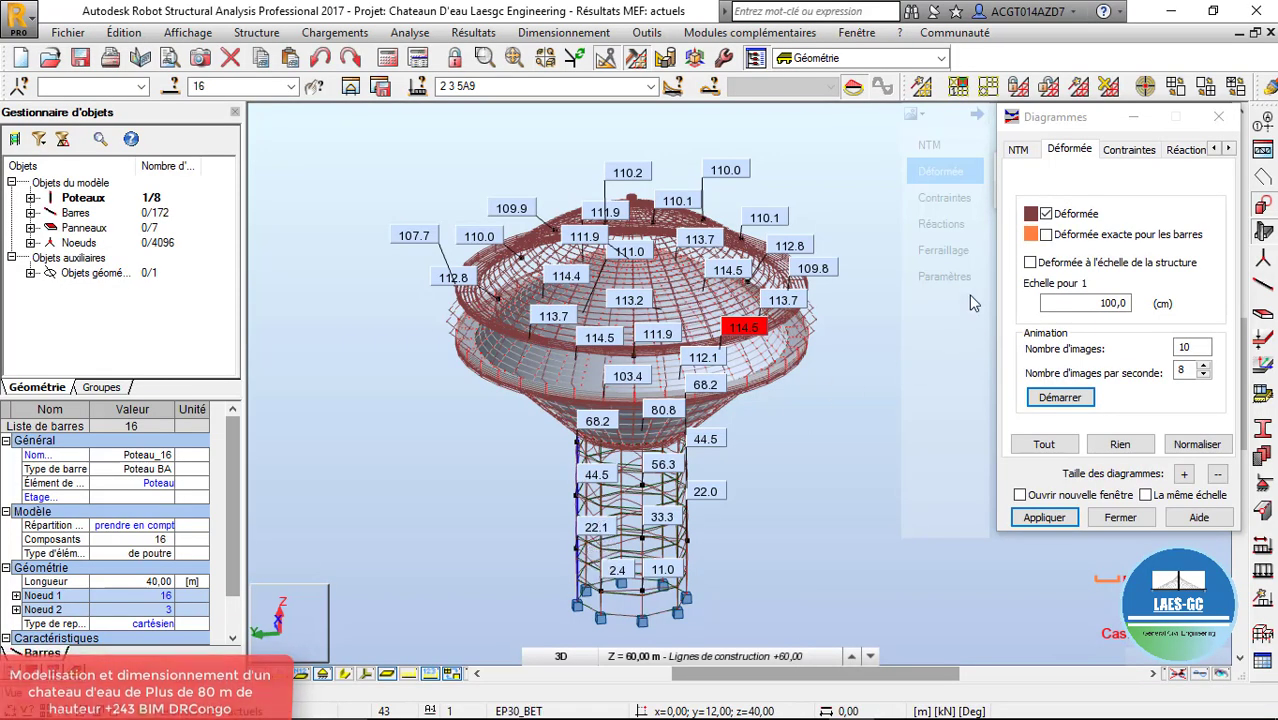
# Turn off the deformed shape display and close the bar diagram settings
pyautogui.click(1046, 213)
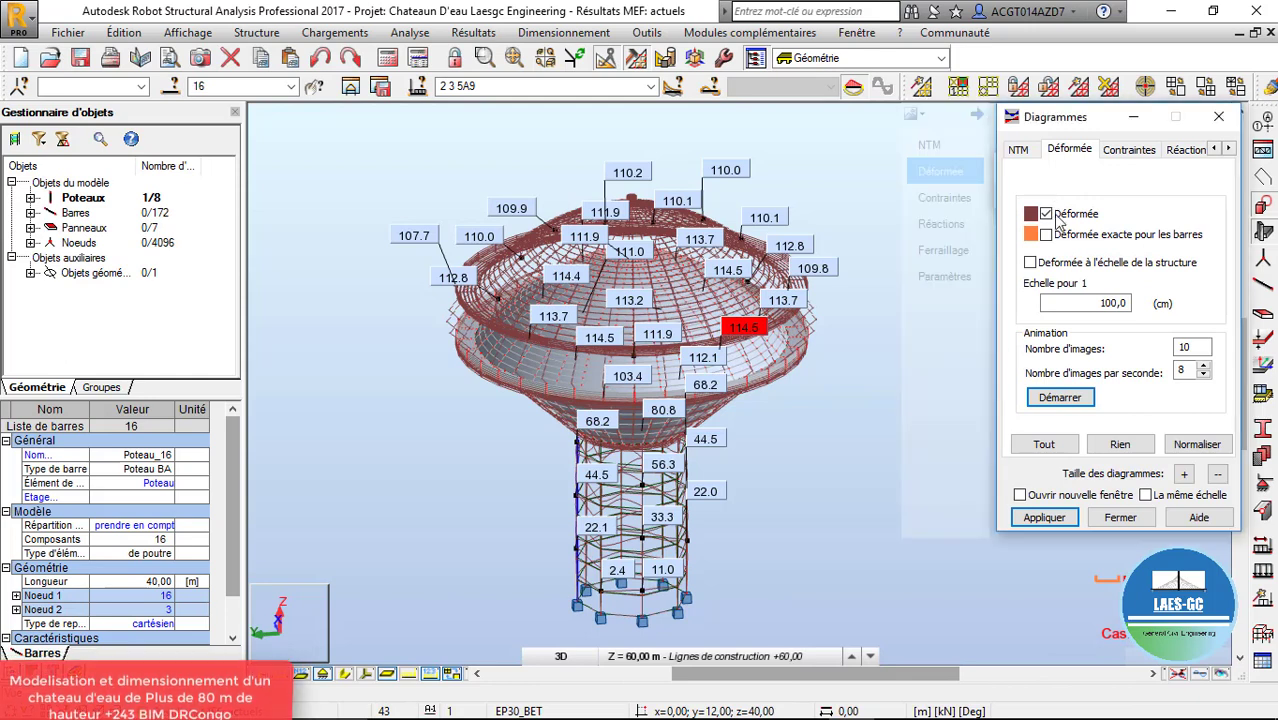
pyautogui.click(1044, 517)
pyautogui.click(929, 147)
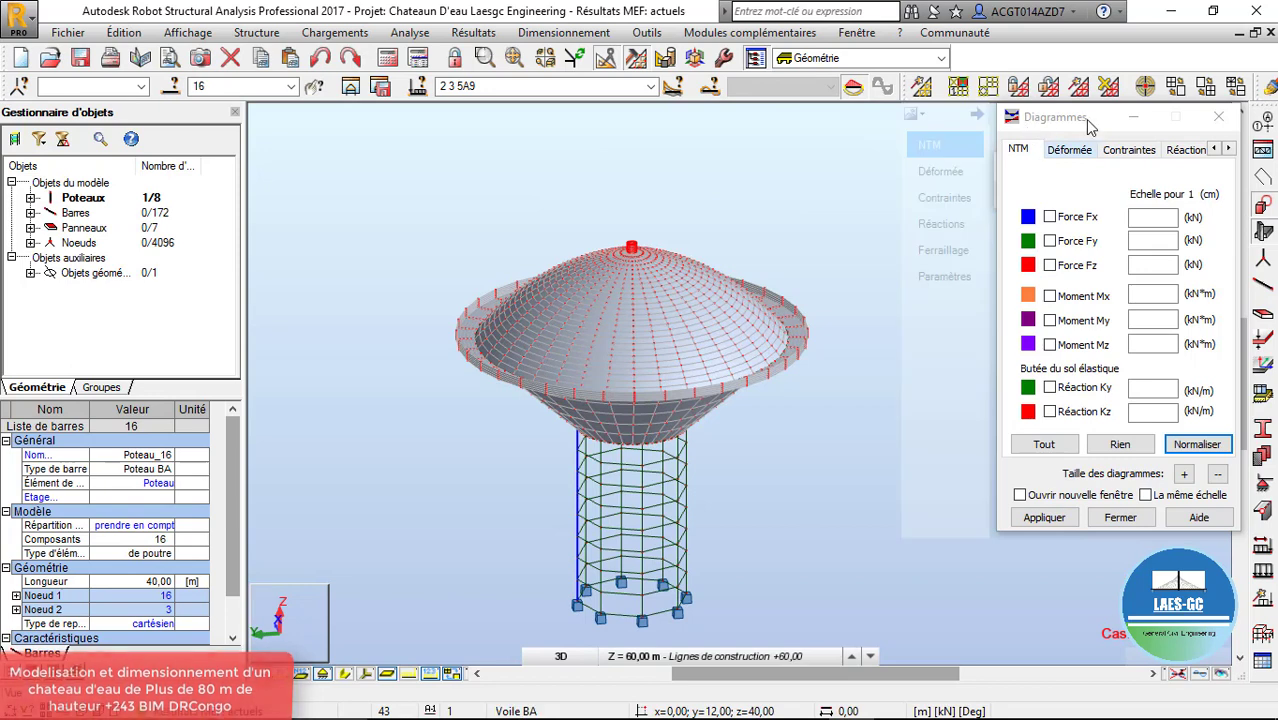
pyautogui.click(1218, 116)
pyautogui.click(563, 32)
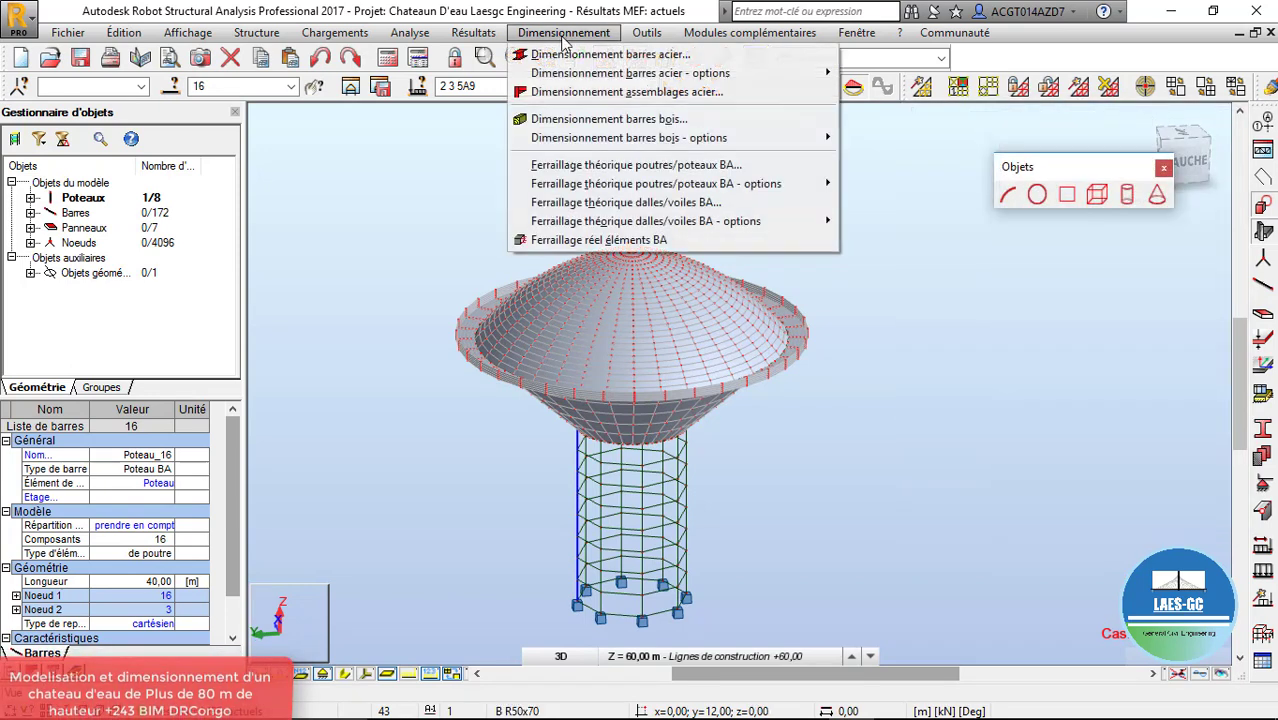
pyautogui.moveTo(473, 32)
pyautogui.click(525, 120)
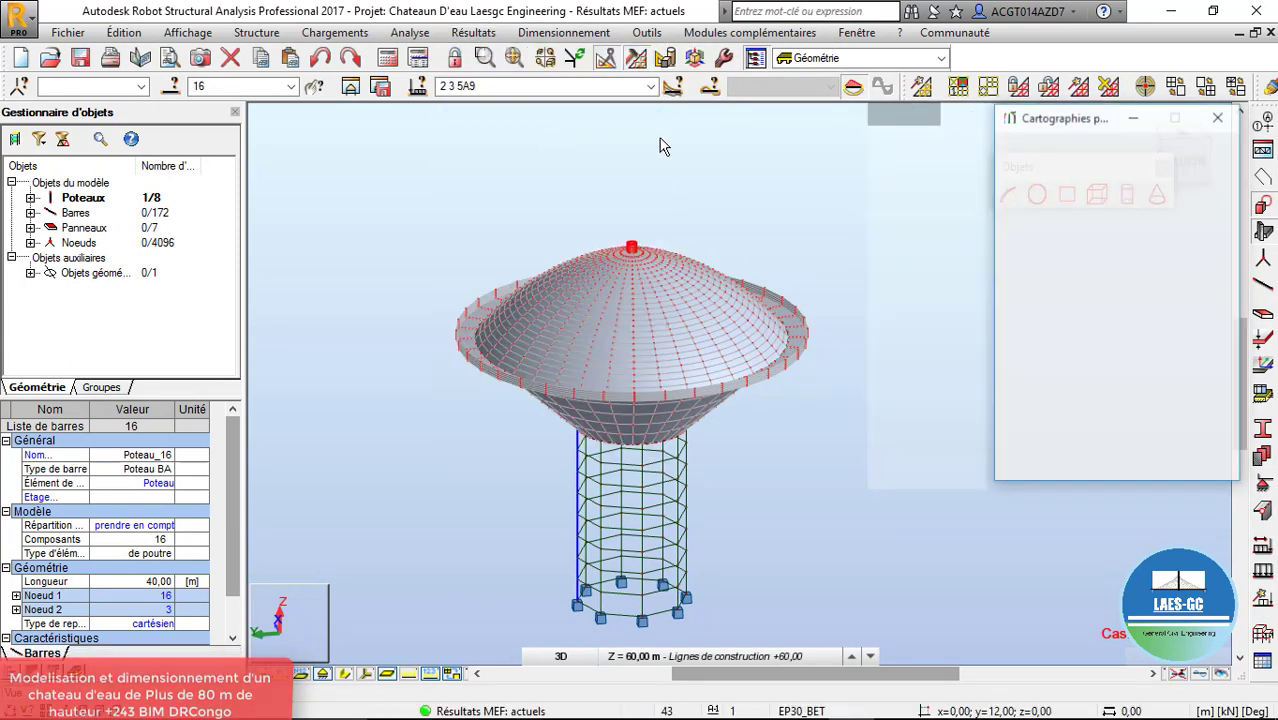
pyautogui.click(1218, 116)
# Display the panel map of moments M xx and examine the tank from above together with the colour scale
pyautogui.click(473, 32)
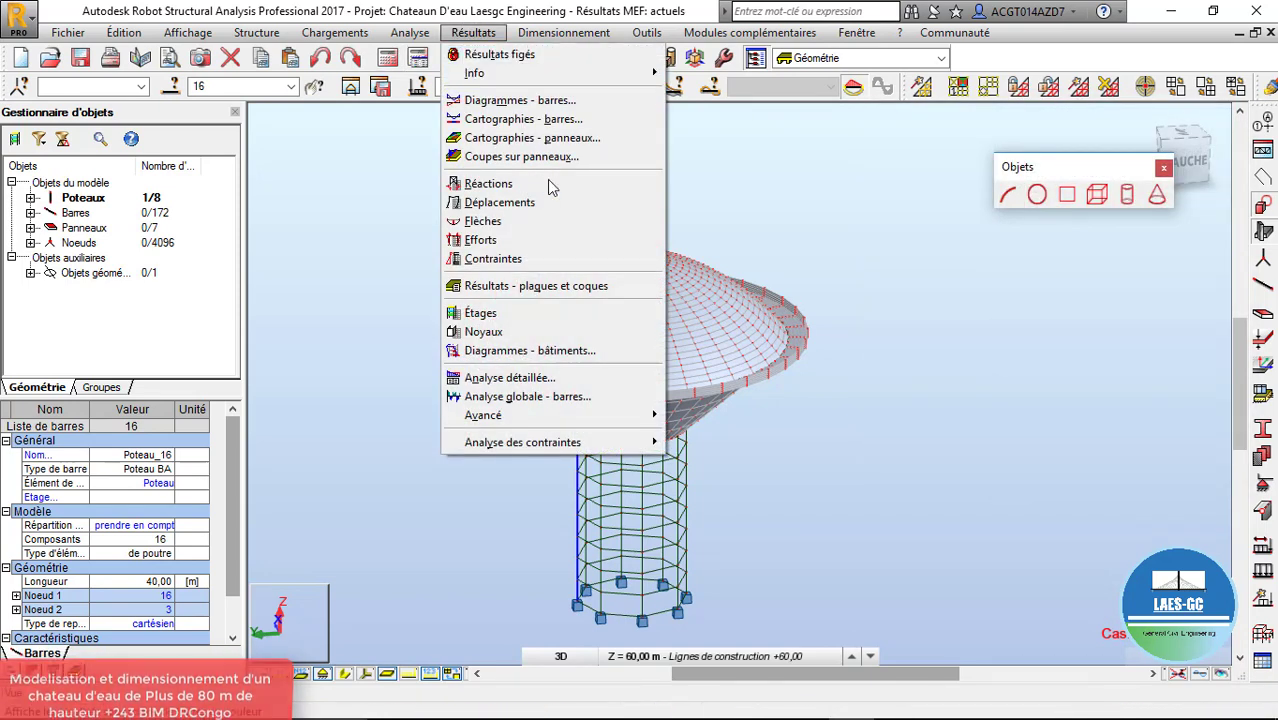
pyautogui.click(550, 139)
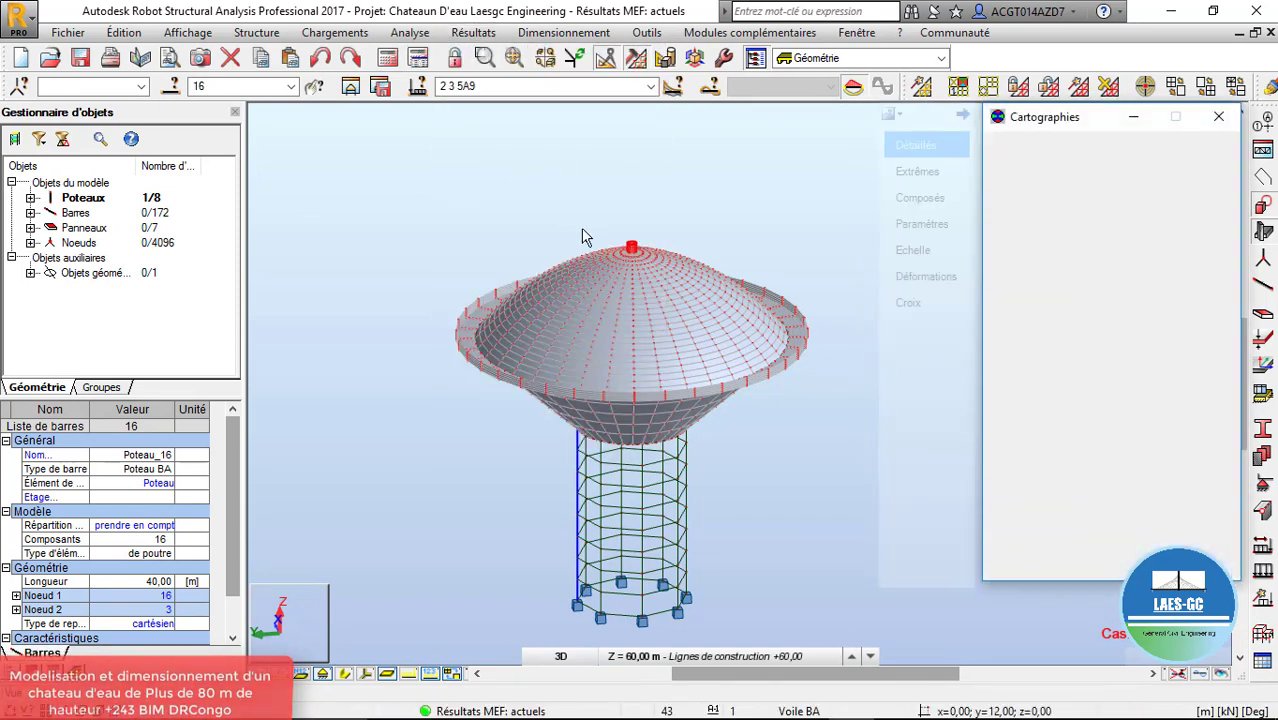
pyautogui.scroll(3, 665, 262)
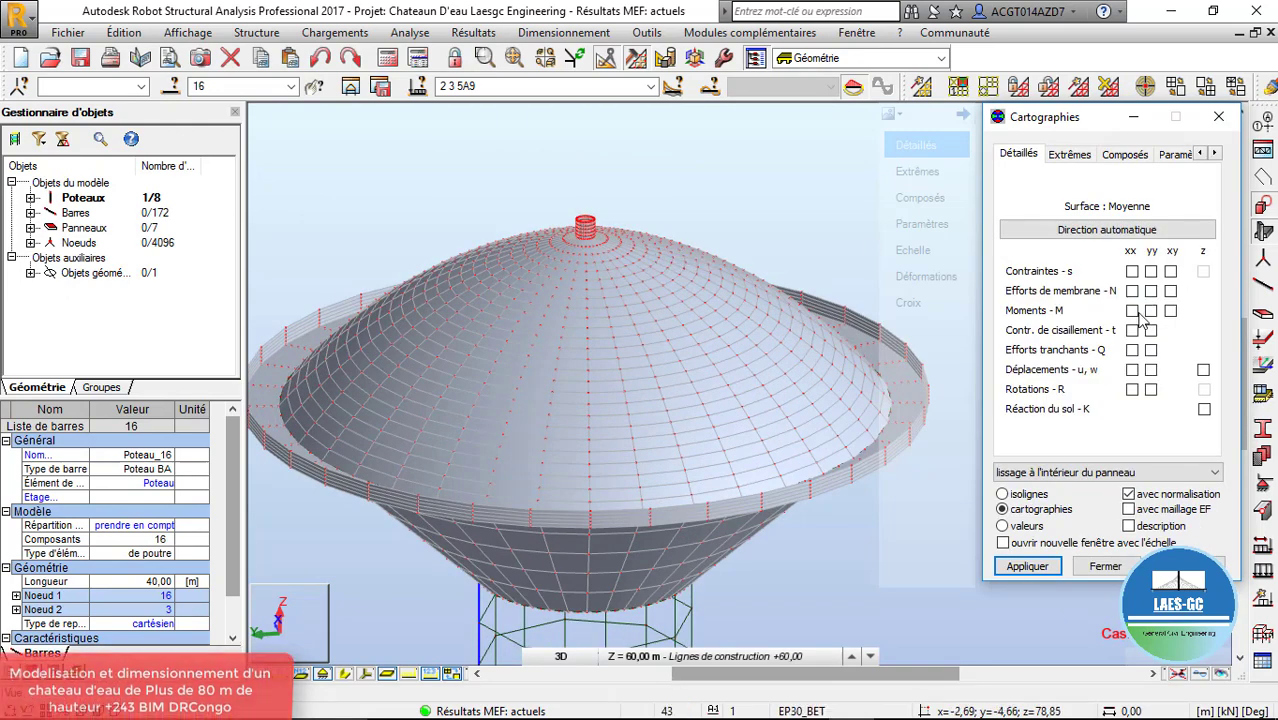
pyautogui.click(1027, 567)
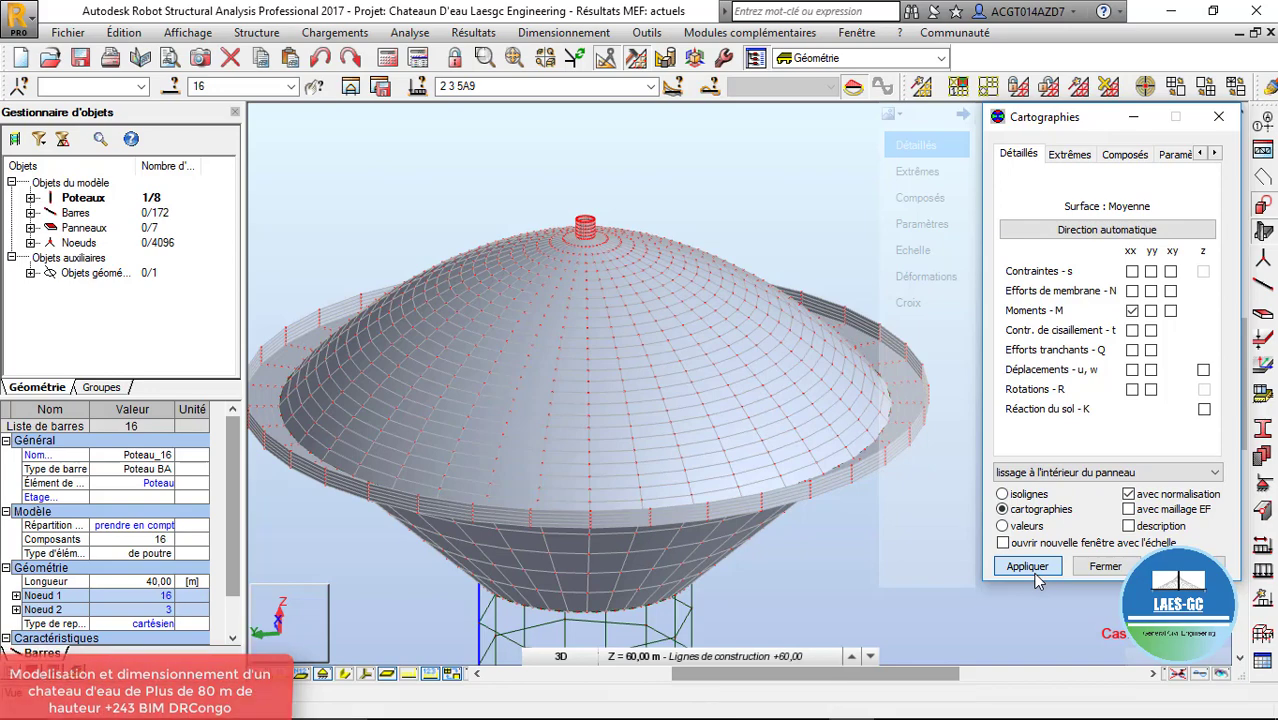
pyautogui.scroll(-5, 510, 208)
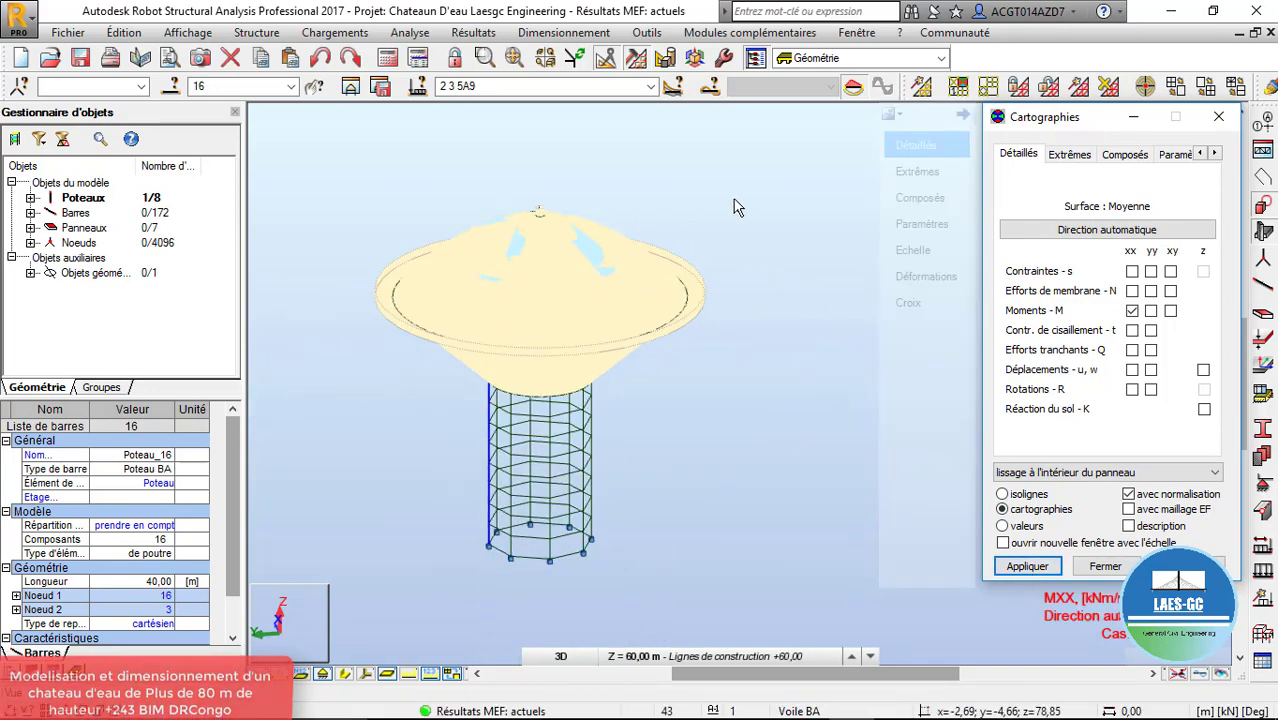
pyautogui.rightClick(610, 199)
pyautogui.click(690, 274)
pyautogui.moveTo(690, 274); pyautogui.dragTo(541, 311)
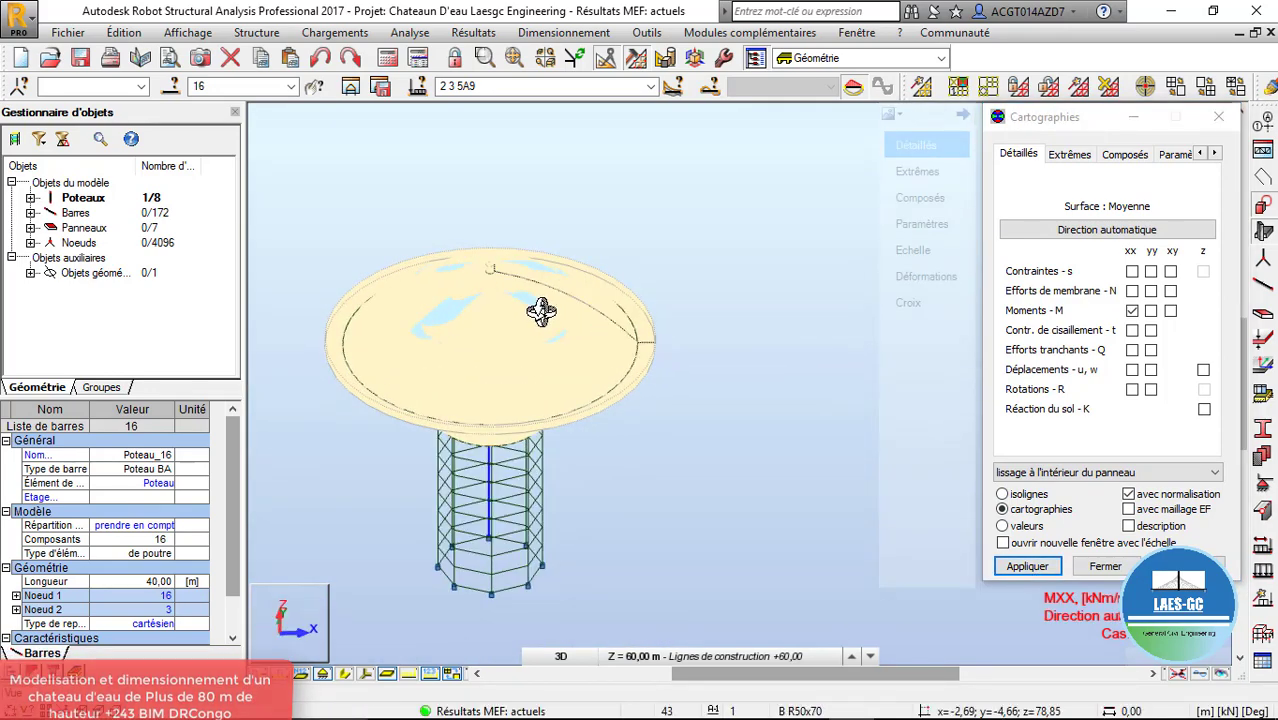
pyautogui.scroll(2, 541, 311)
pyautogui.moveTo(1082, 124); pyautogui.dragTo(882, 156)
pyautogui.scroll(-2, 612, 310)
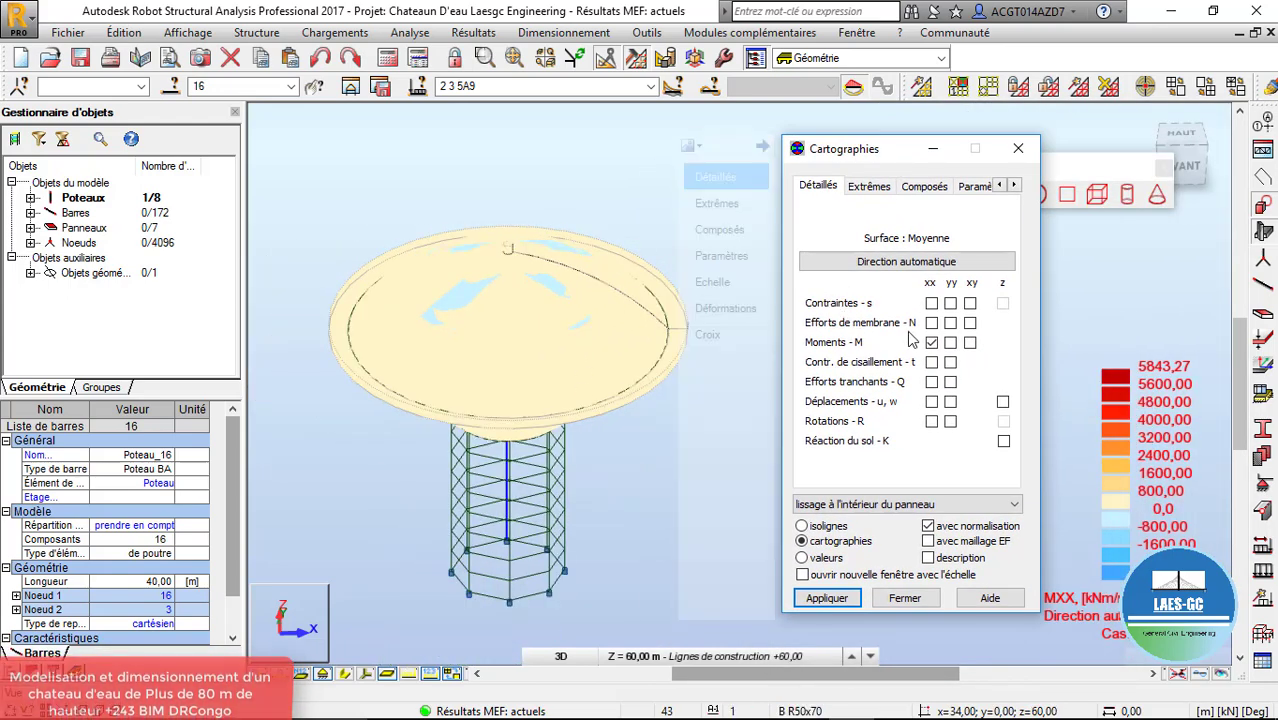
# Display the panel map of moments M yy, replace it with M xy and inspect the tank from a lower angle
pyautogui.click(950, 343)
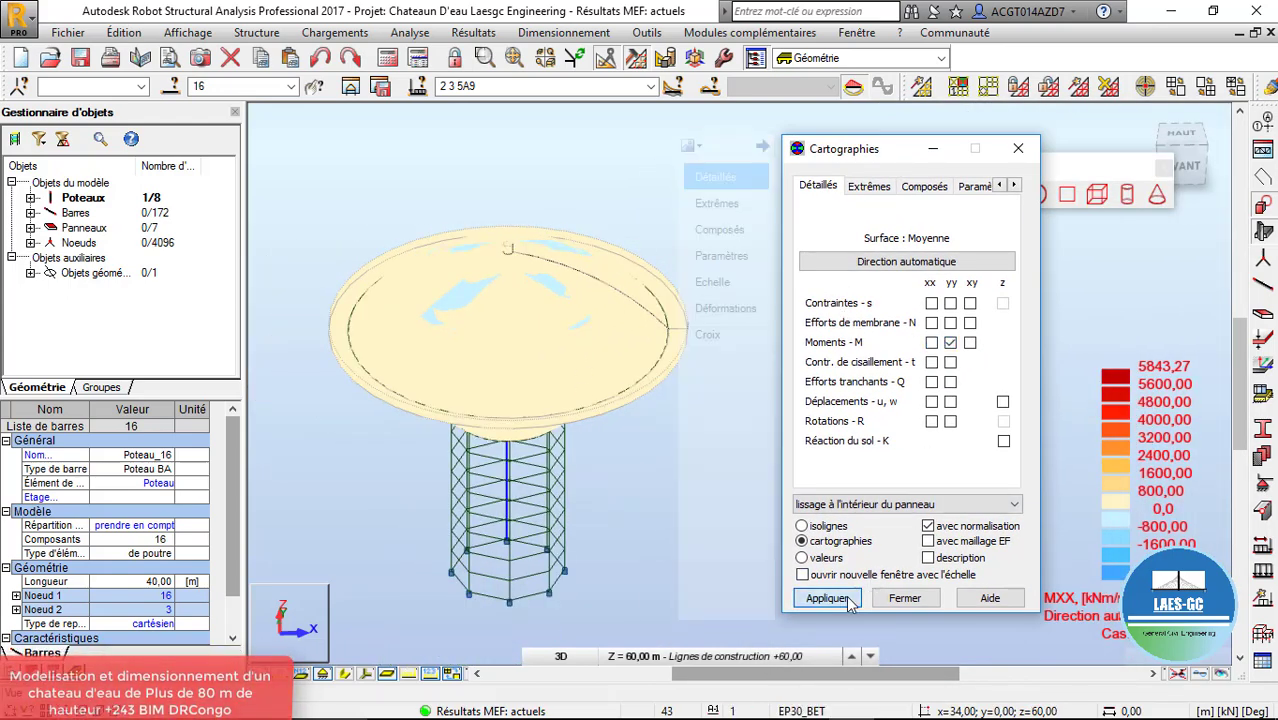
pyautogui.click(846, 599)
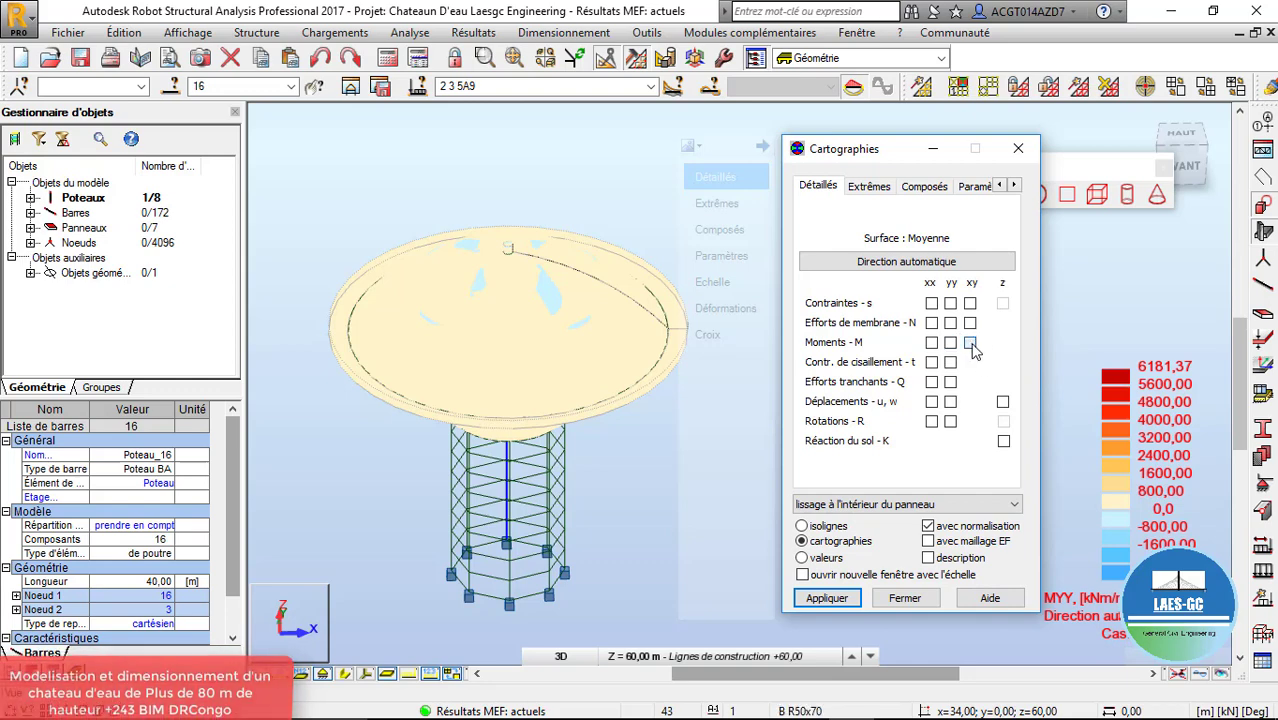
pyautogui.click(970, 342)
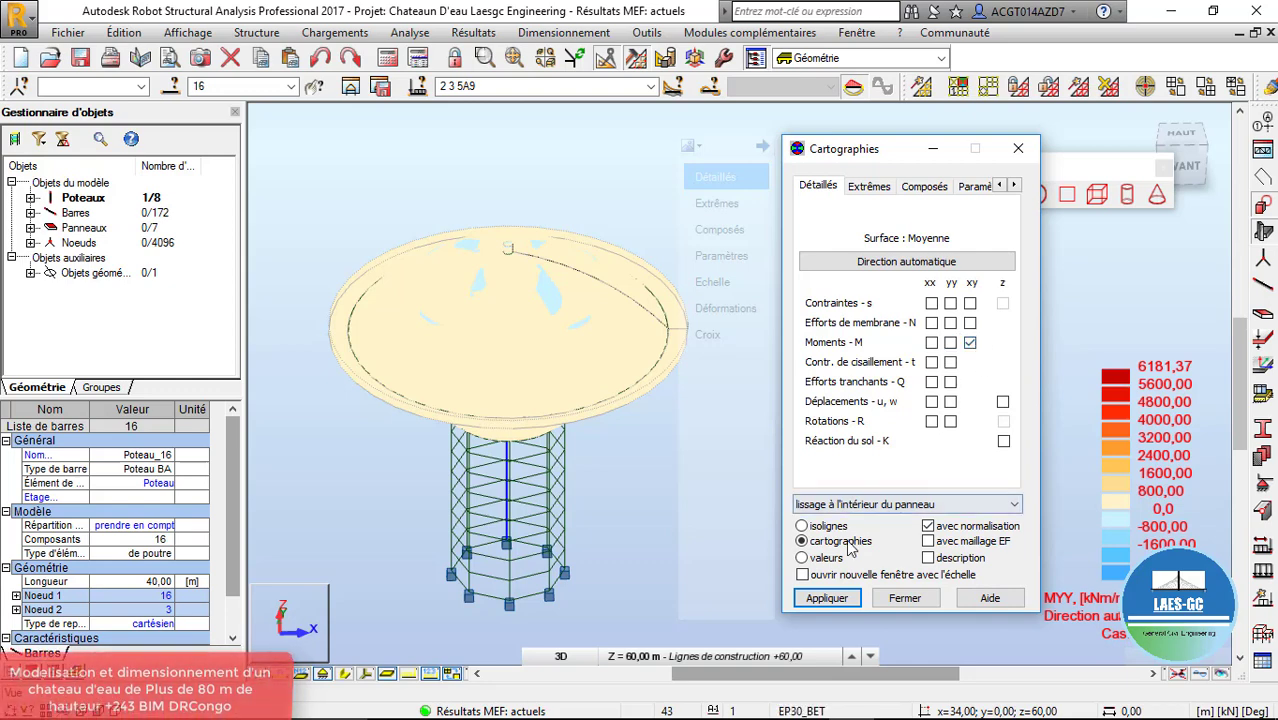
pyautogui.click(826, 598)
pyautogui.rightClick(527, 188)
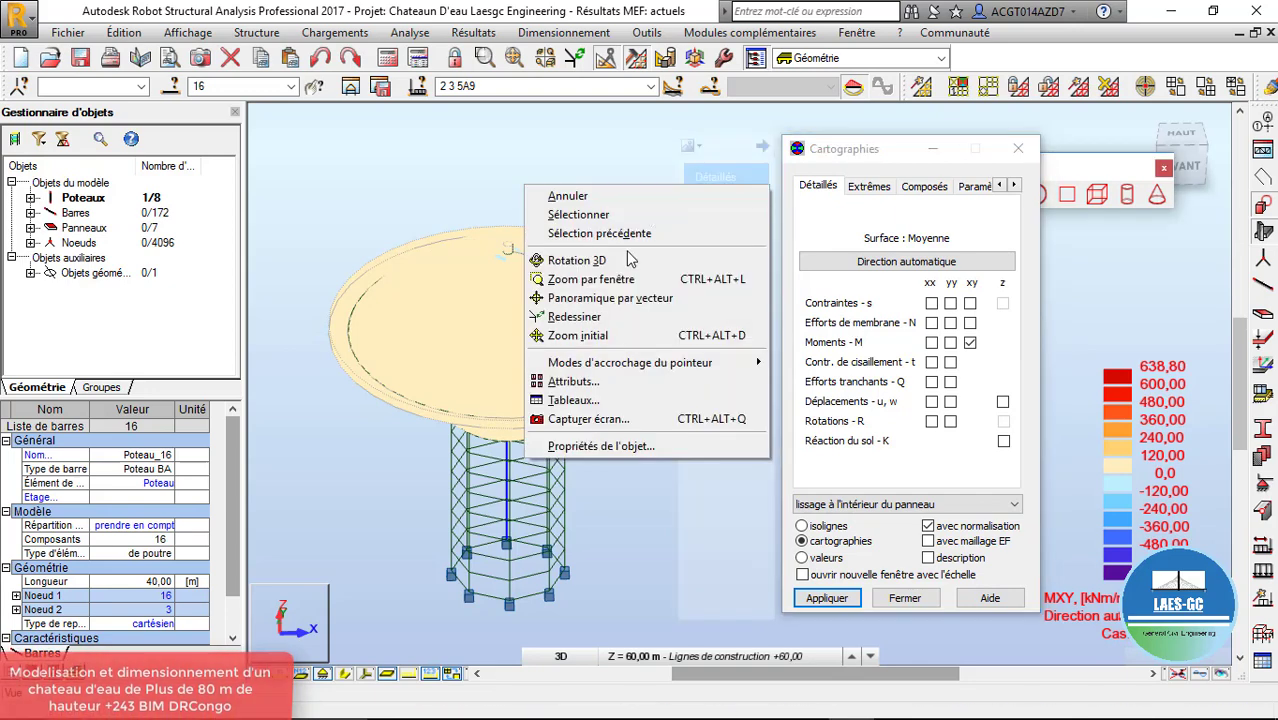
pyautogui.click(608, 264)
pyautogui.moveTo(560, 298); pyautogui.dragTo(510, 283)
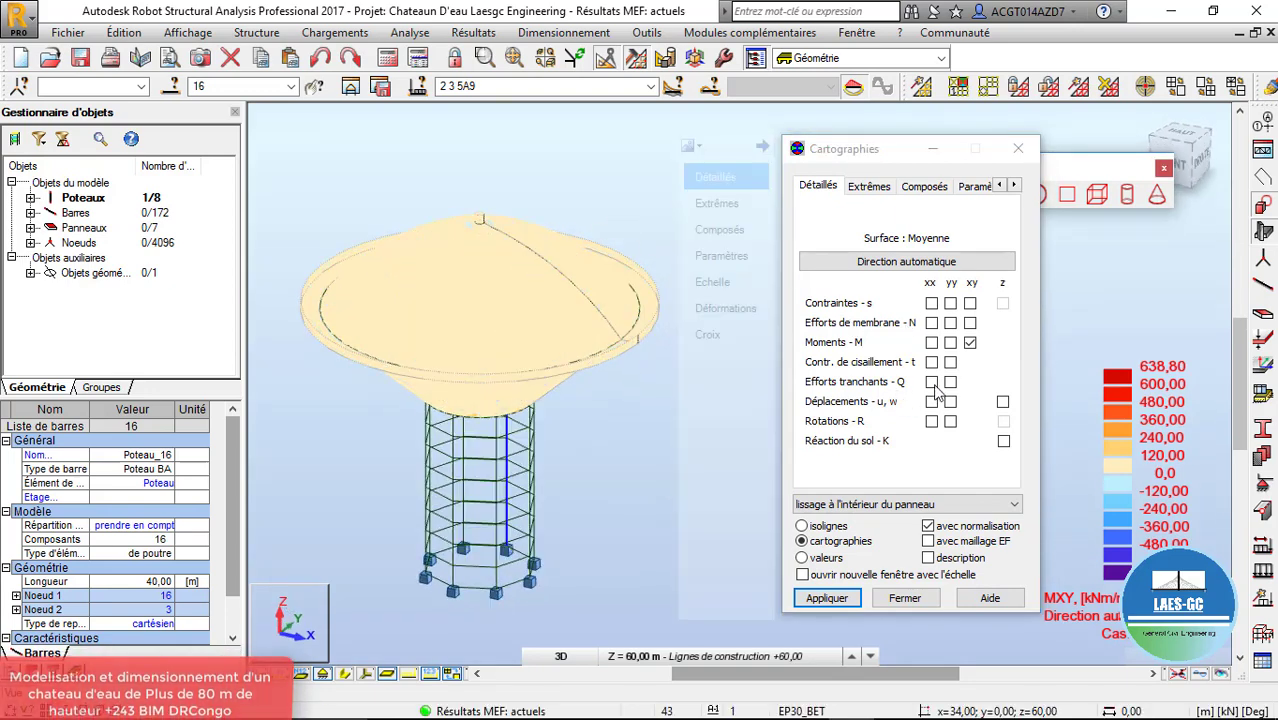
# Show the membrane force N xx map on the panels, then clear it and close the panel map settings
pyautogui.click(973, 341)
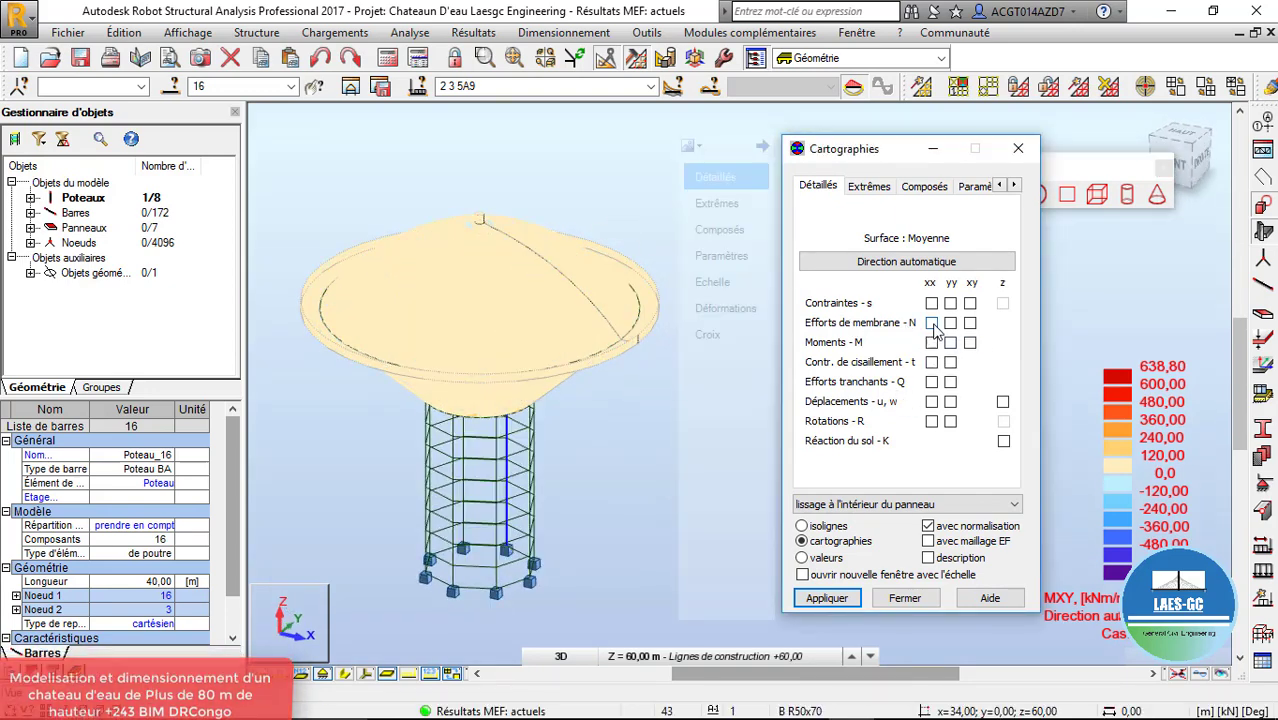
pyautogui.click(842, 601)
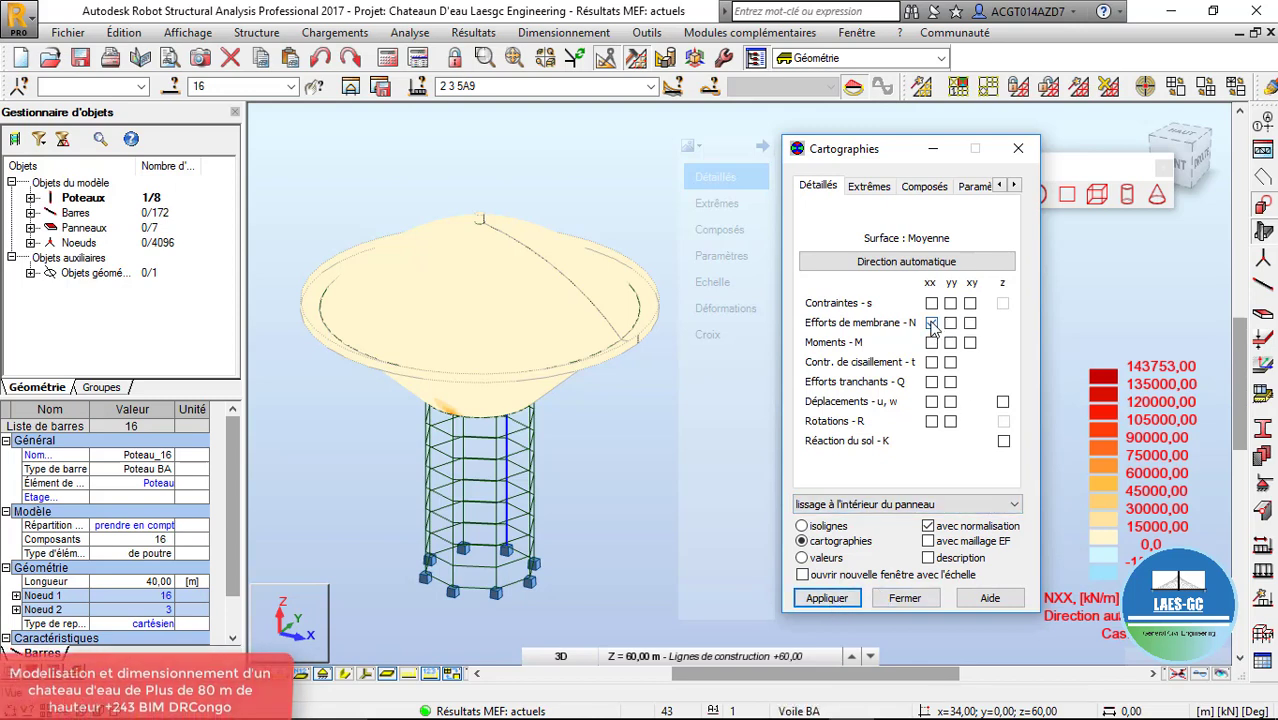
pyautogui.click(845, 597)
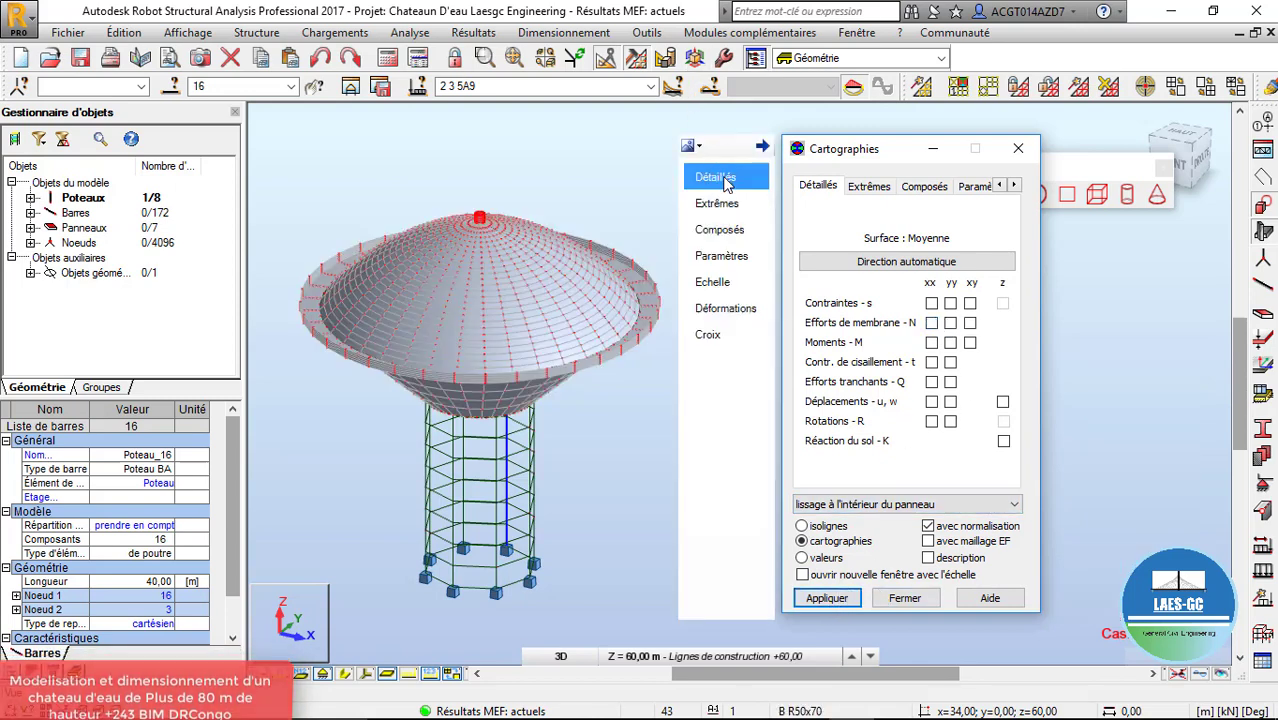
pyautogui.click(1018, 148)
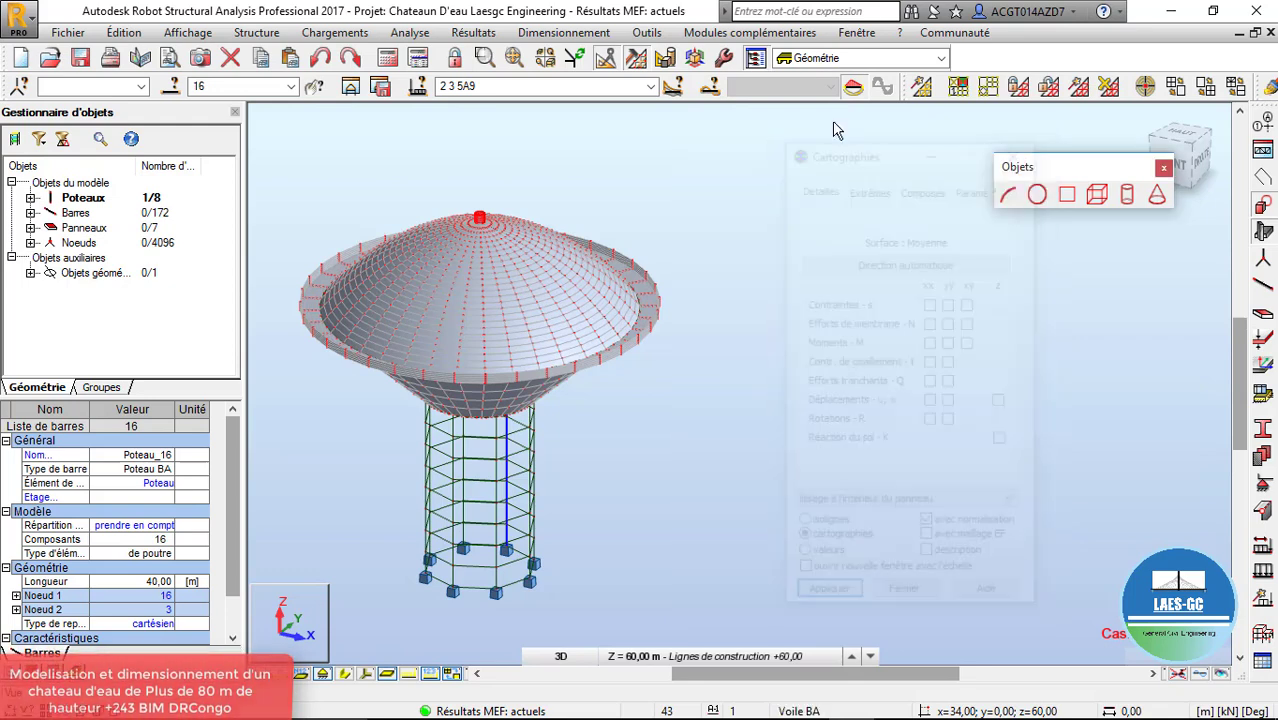
# Open the bar maps, display the Fy force map on the bars and examine the tower's supporting frame
pyautogui.click(473, 32)
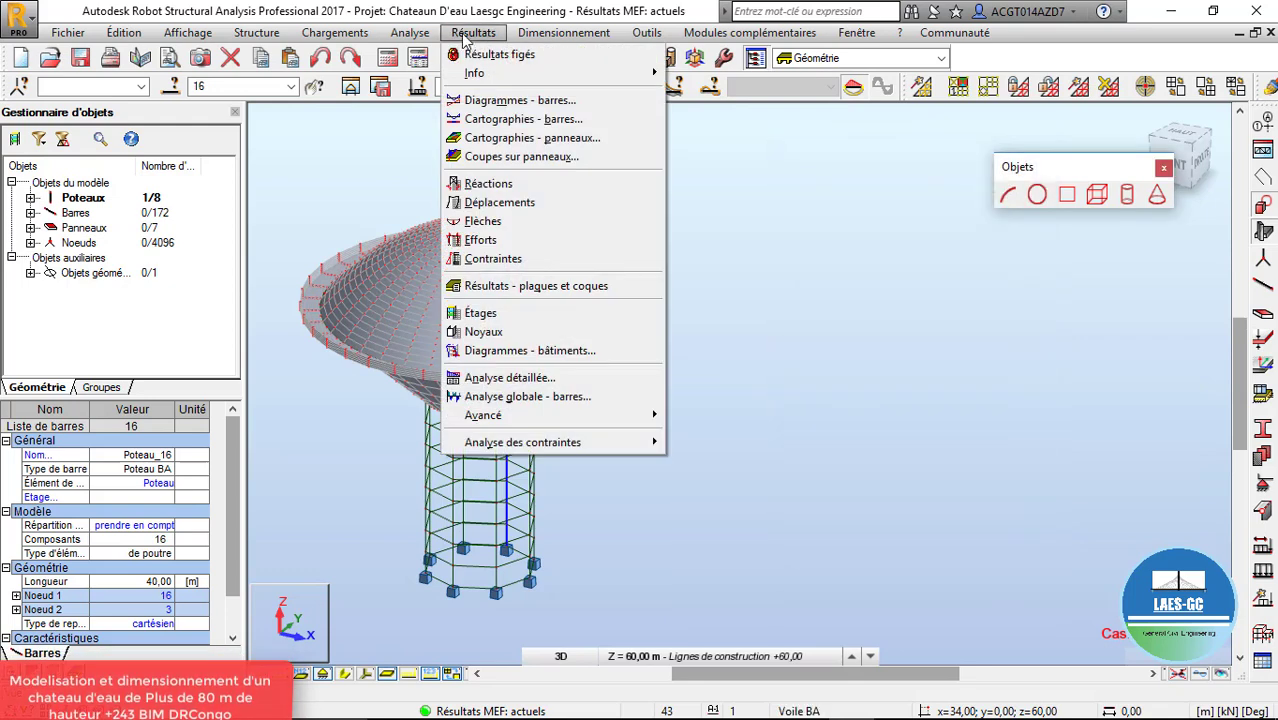
pyautogui.click(505, 119)
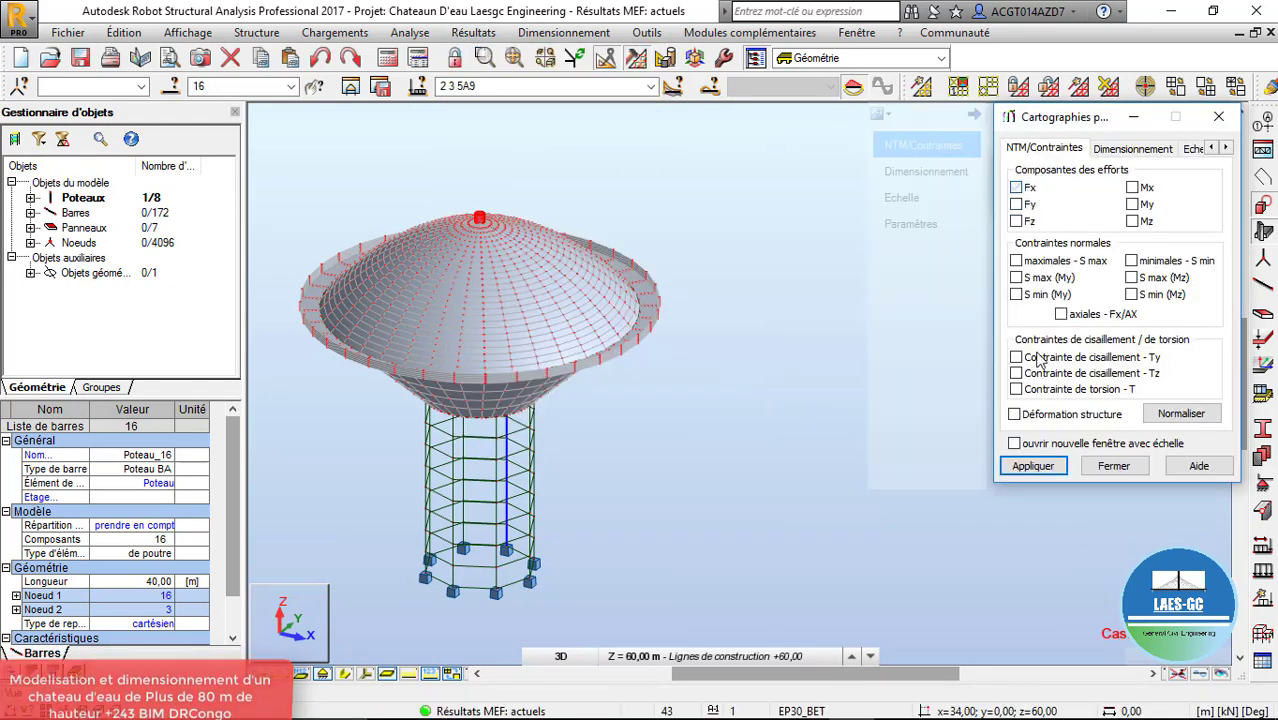
pyautogui.click(1030, 467)
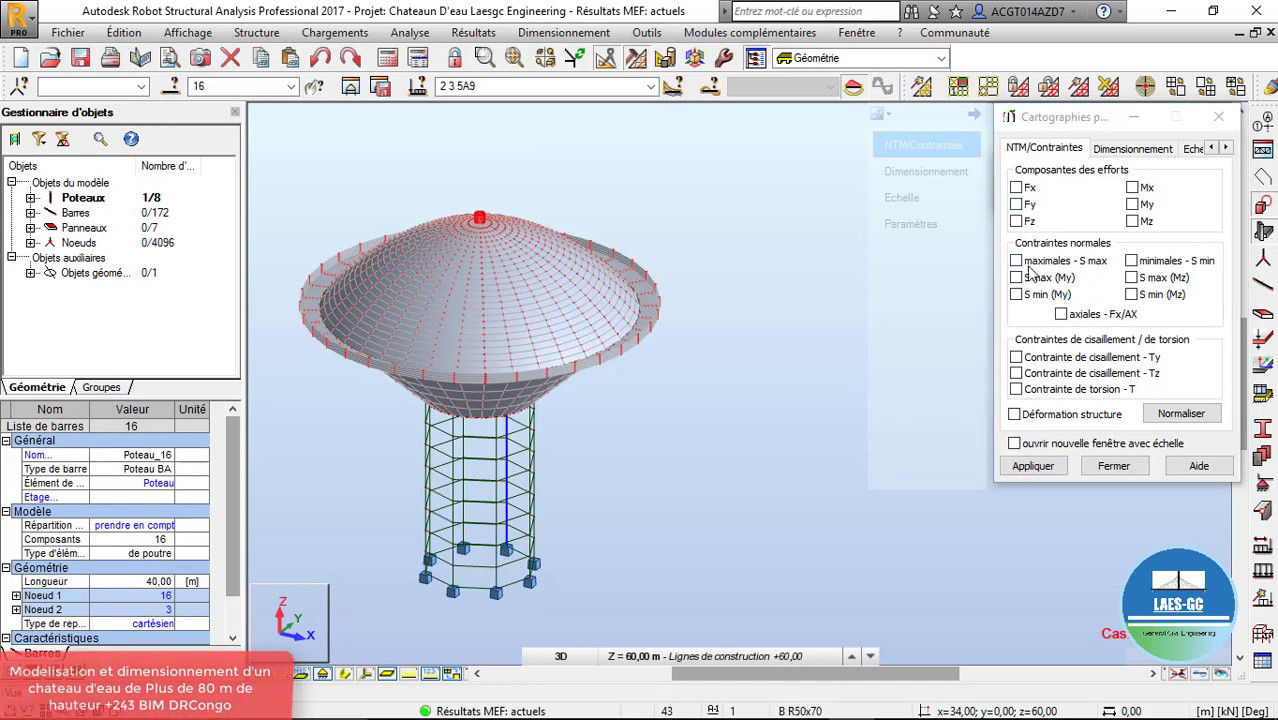
pyautogui.click(1017, 204)
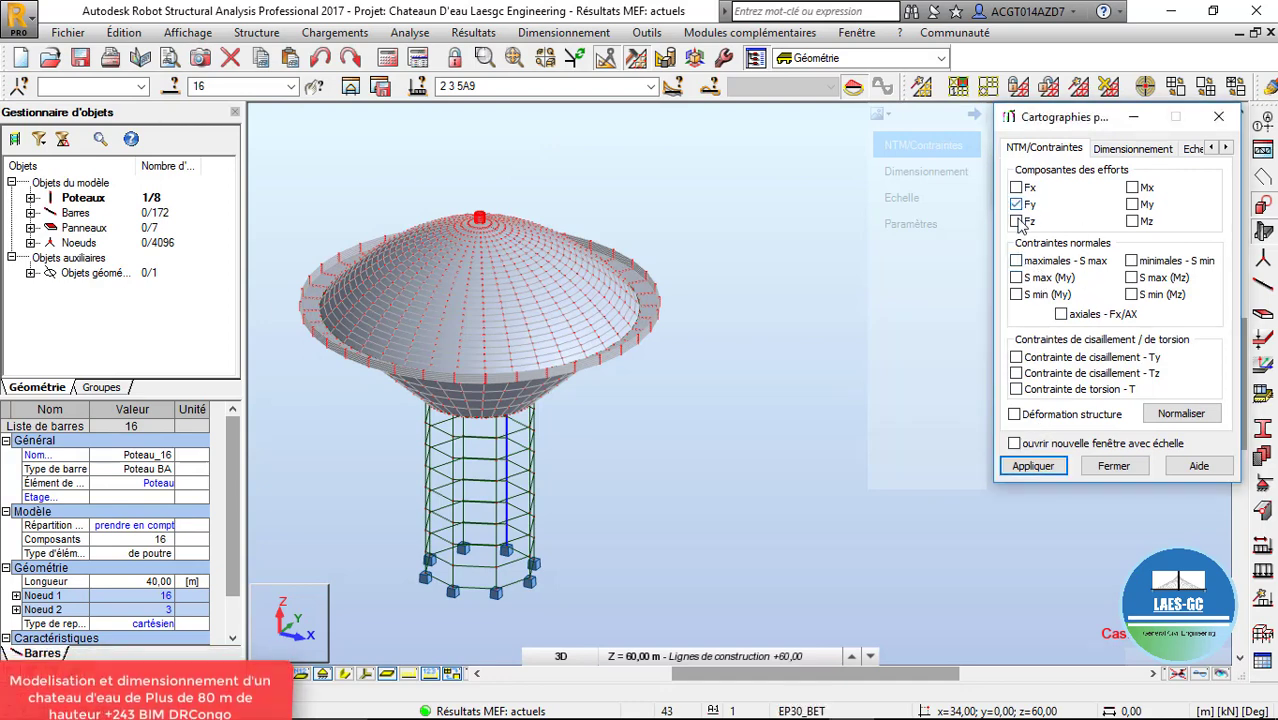
pyautogui.click(1052, 467)
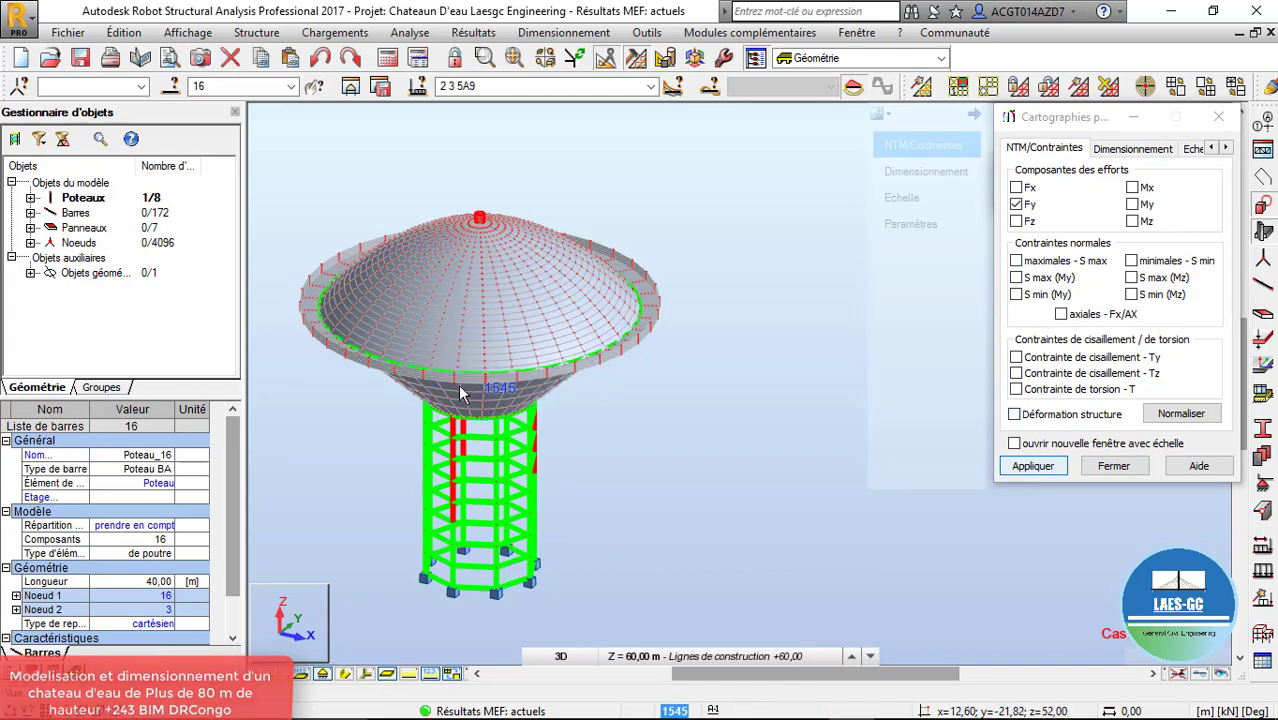
pyautogui.scroll(5, 461, 393)
pyautogui.scroll(-3, 559, 319)
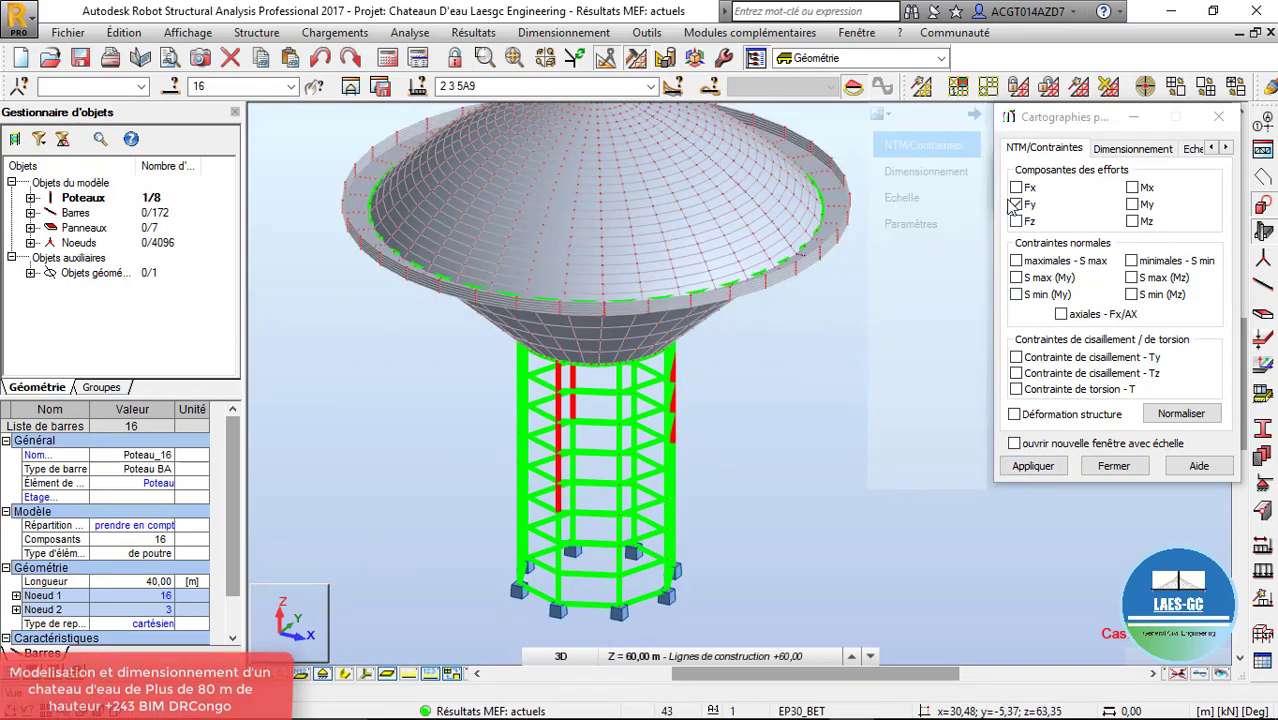
# Replace the Fy bar map with the Fx map, then clear it and close the bar map settings
pyautogui.click(1017, 205)
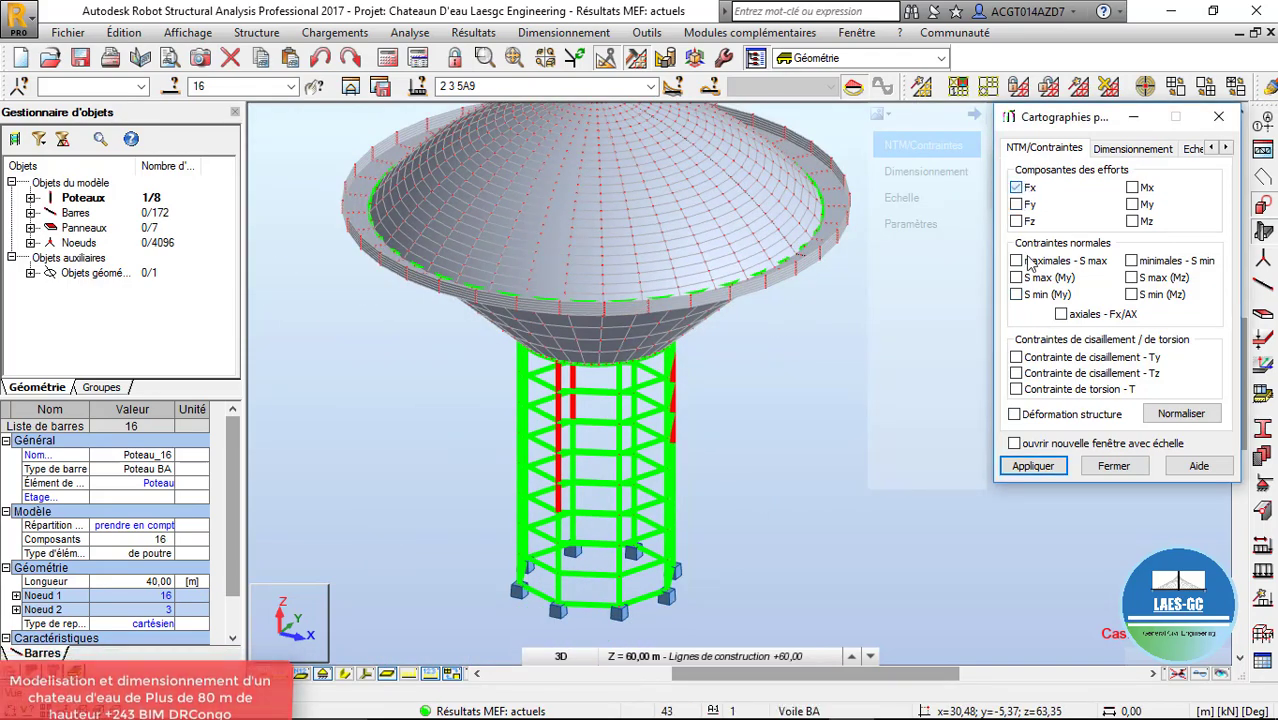
pyautogui.click(1026, 467)
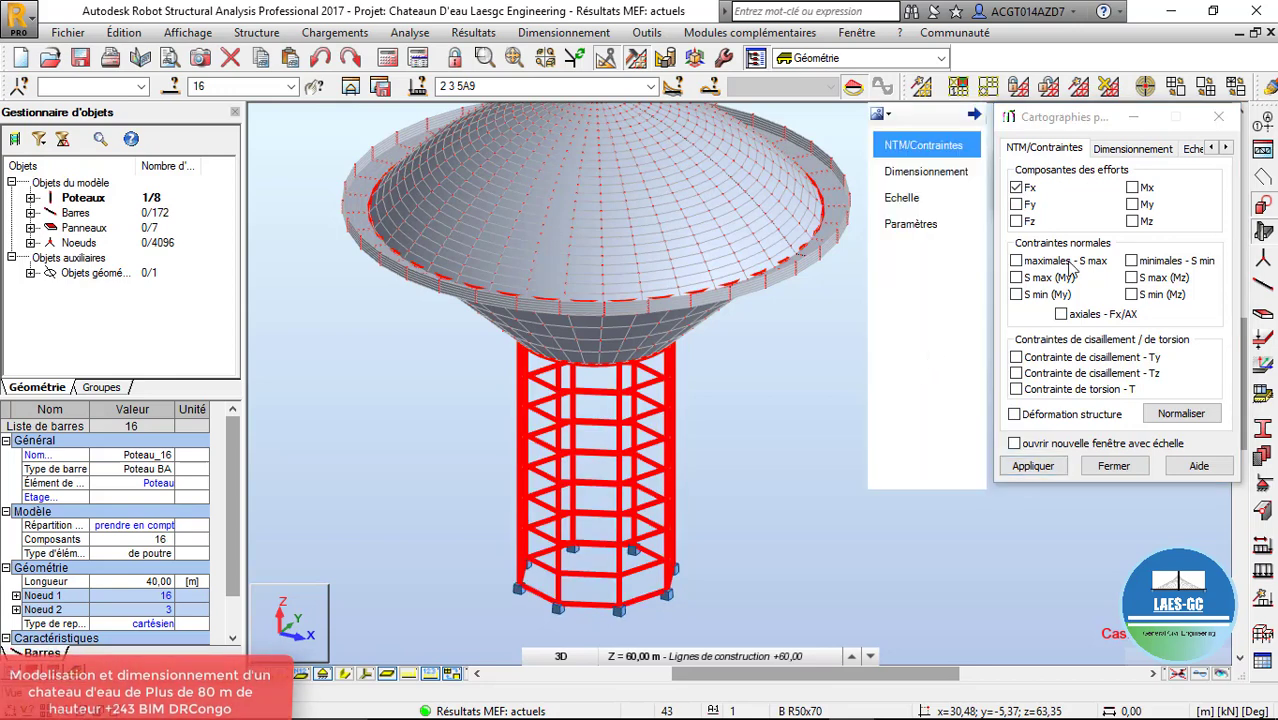
pyautogui.click(1016, 188)
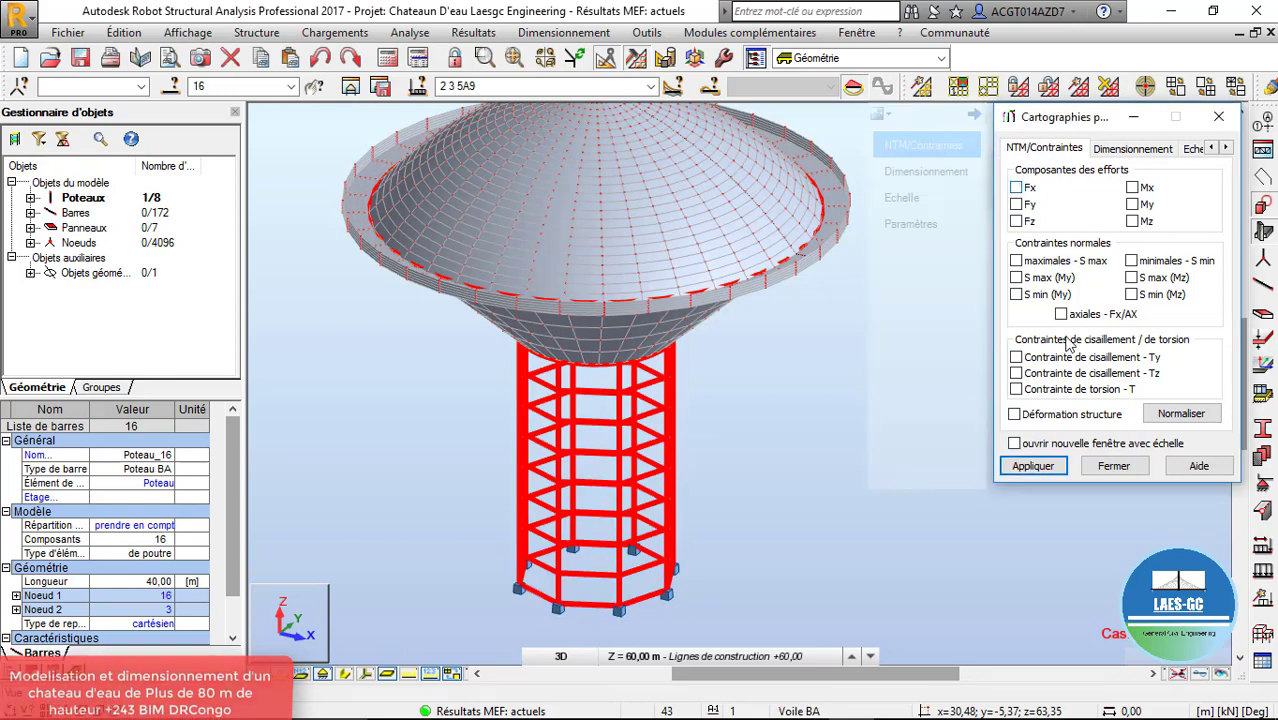
pyautogui.click(1036, 466)
pyautogui.click(1218, 116)
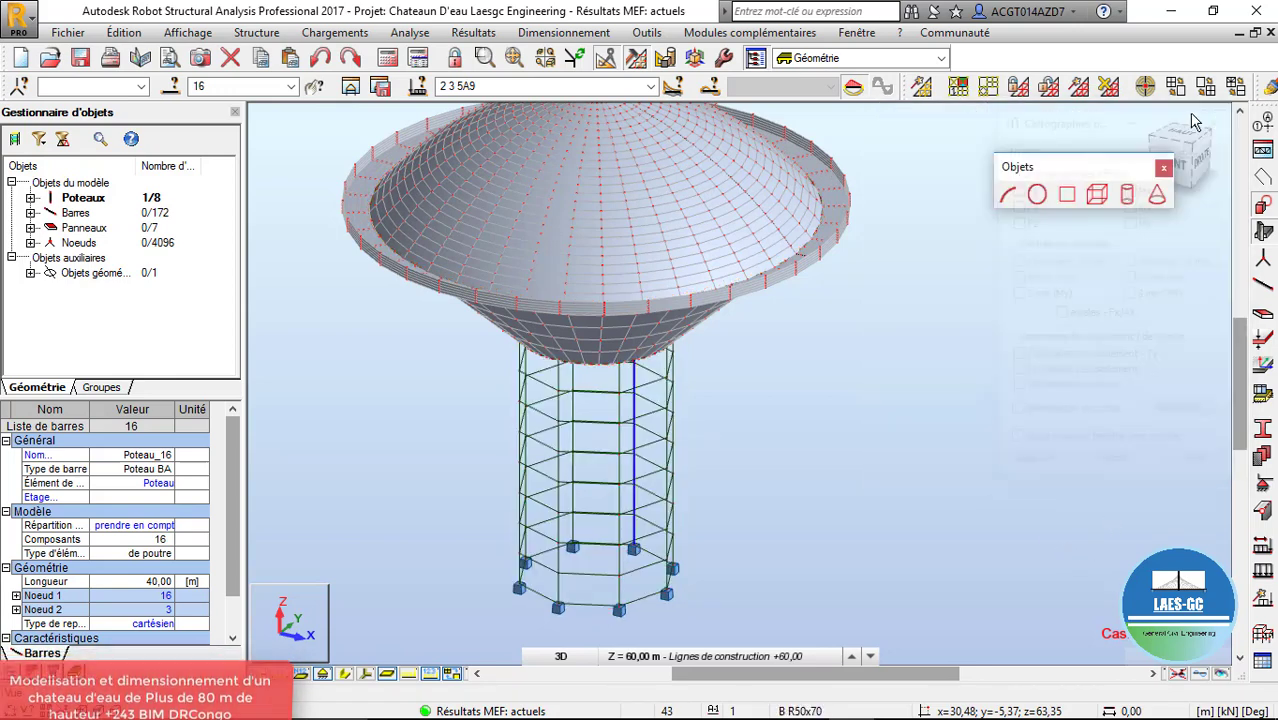
# Open the bar forces results table and show its global extremes
pyautogui.scroll(-2, 615, 432)
pyautogui.click(473, 32)
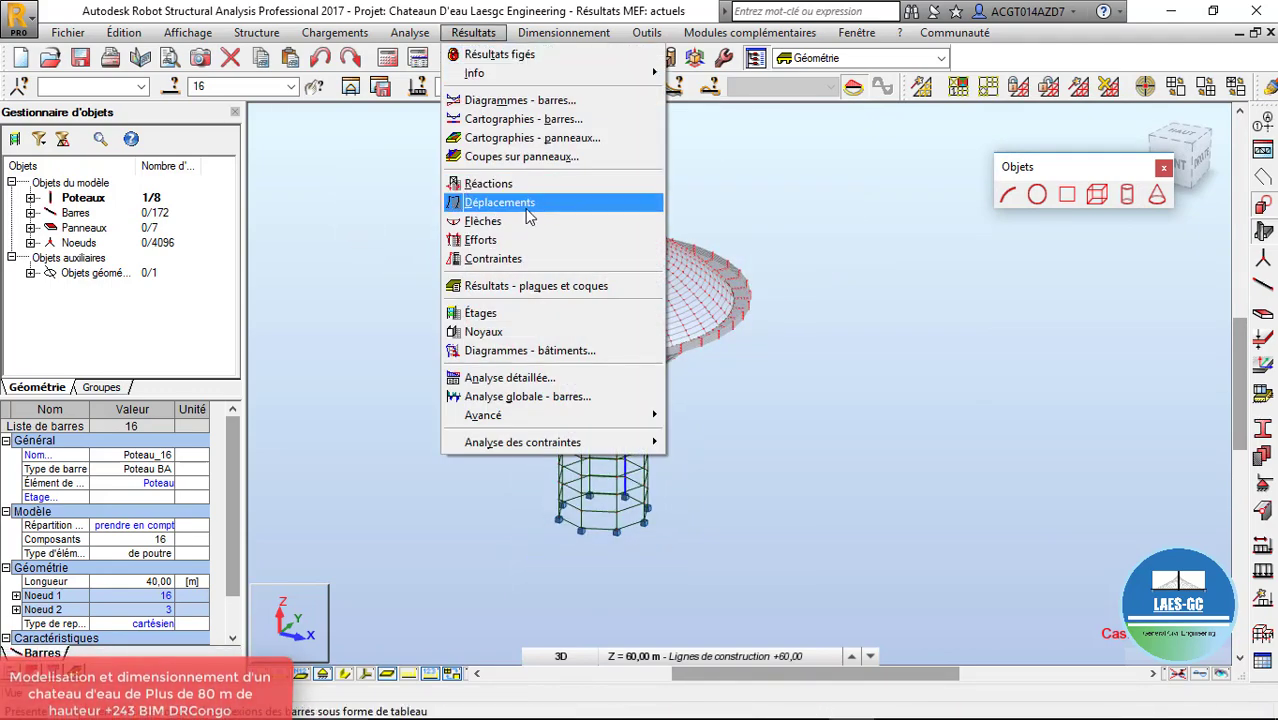
pyautogui.click(512, 241)
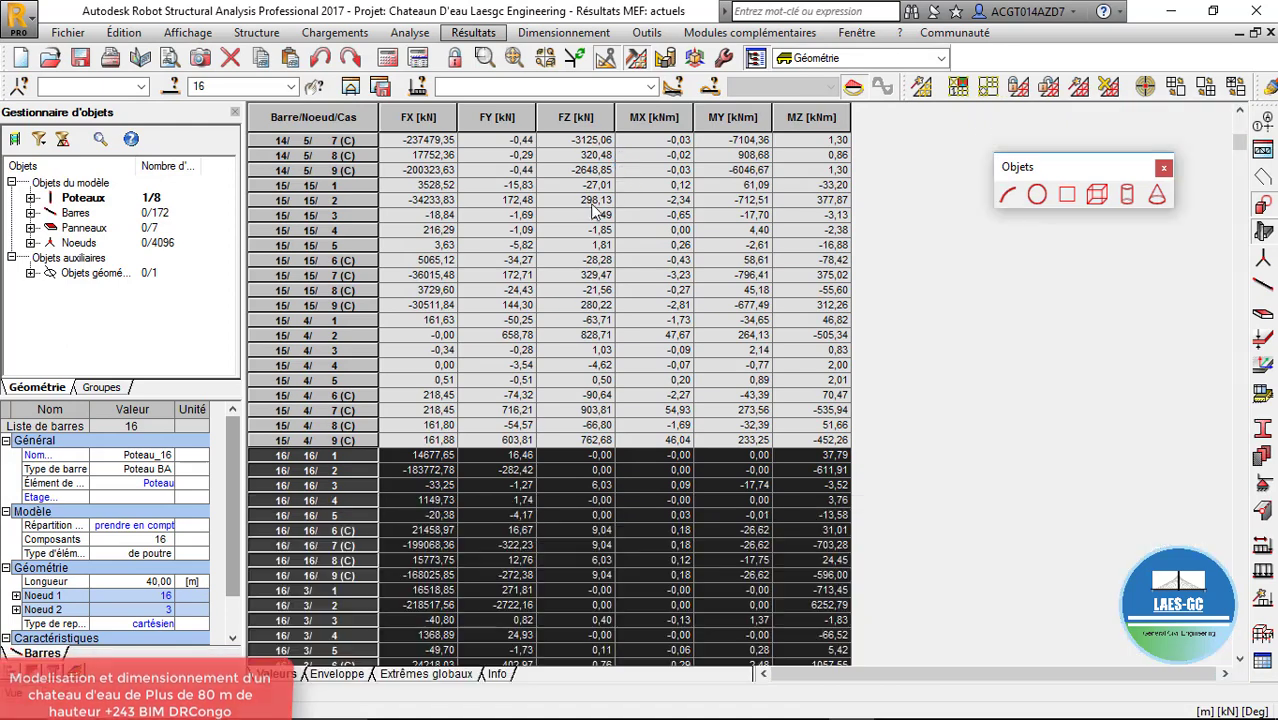
pyautogui.click(412, 664)
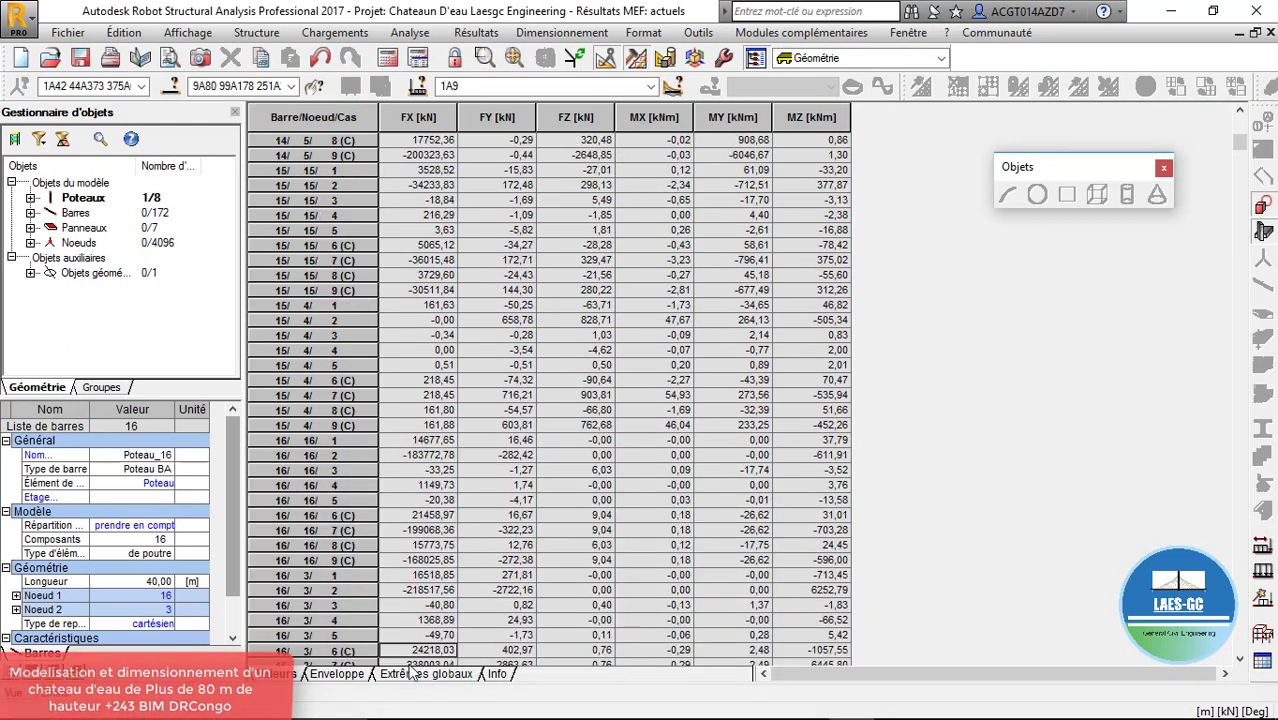
pyautogui.click(420, 673)
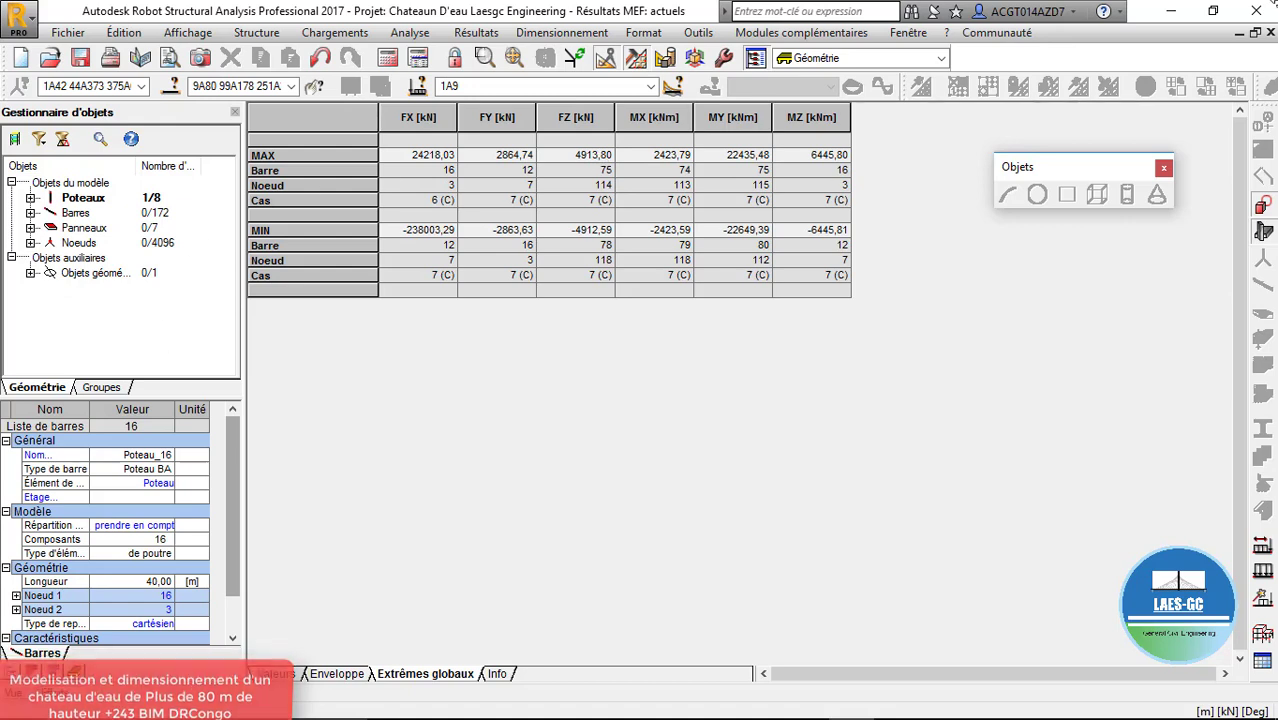
# Return to the Géométrie layout and inspect the tower's columns and supports in 3D
pyautogui.click(941, 59)
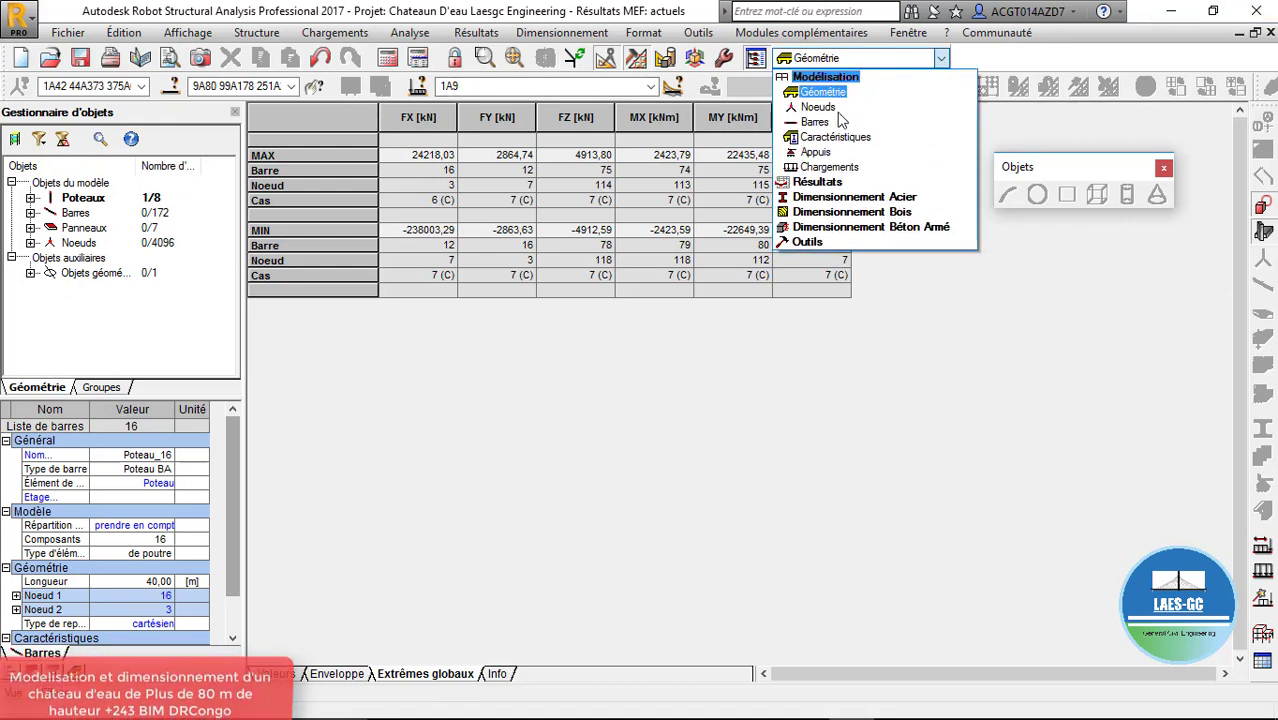
pyautogui.click(826, 89)
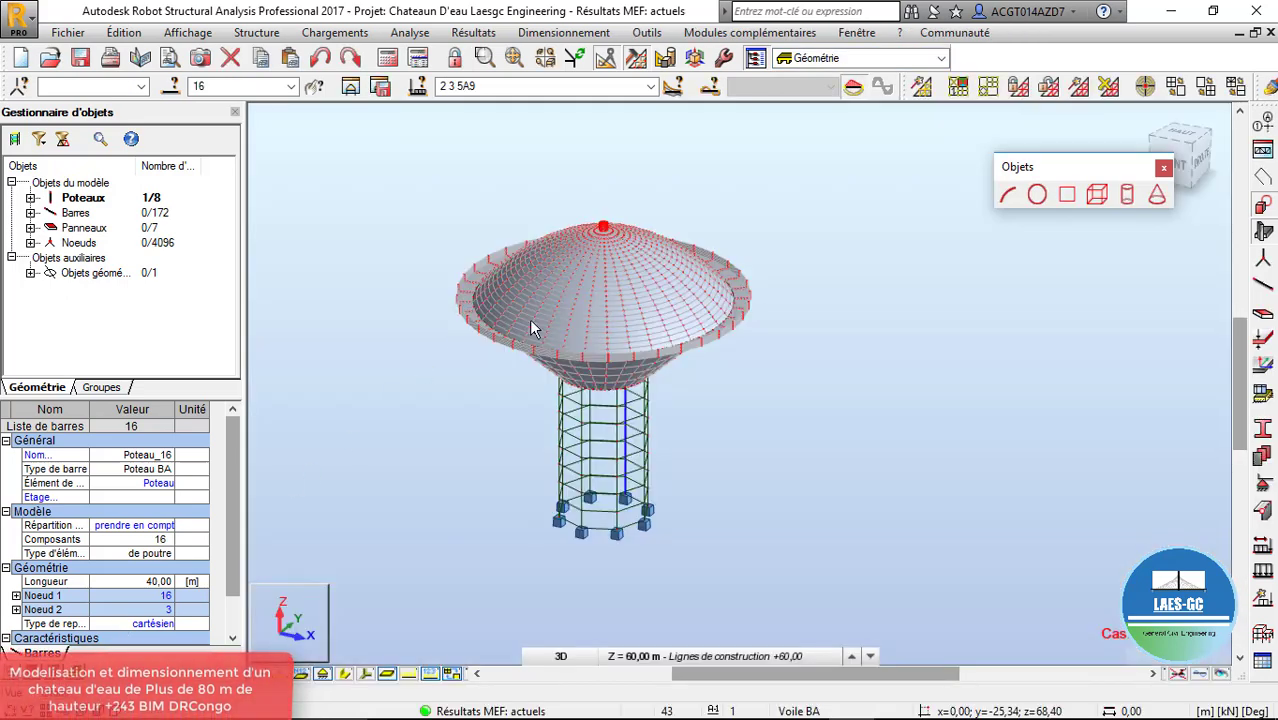
pyautogui.scroll(3, 588, 532)
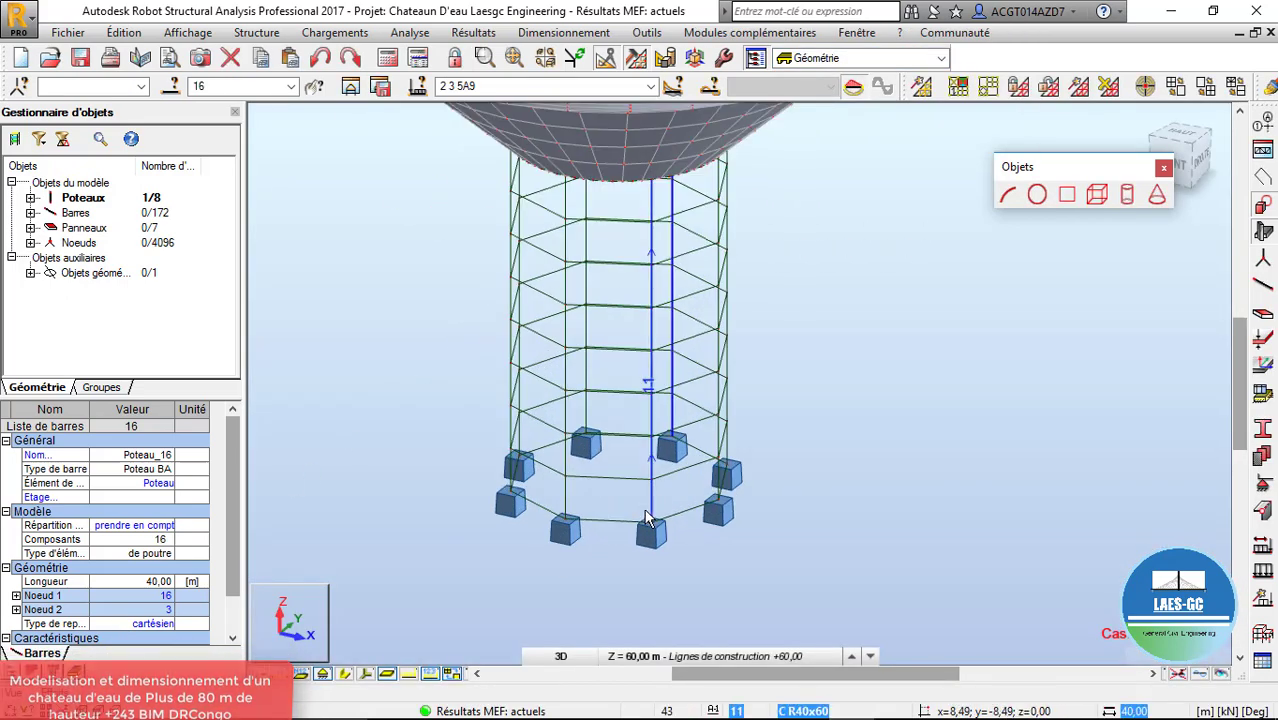
pyautogui.scroll(-5, 647, 520)
pyautogui.rightClick(706, 241)
pyautogui.click(724, 319)
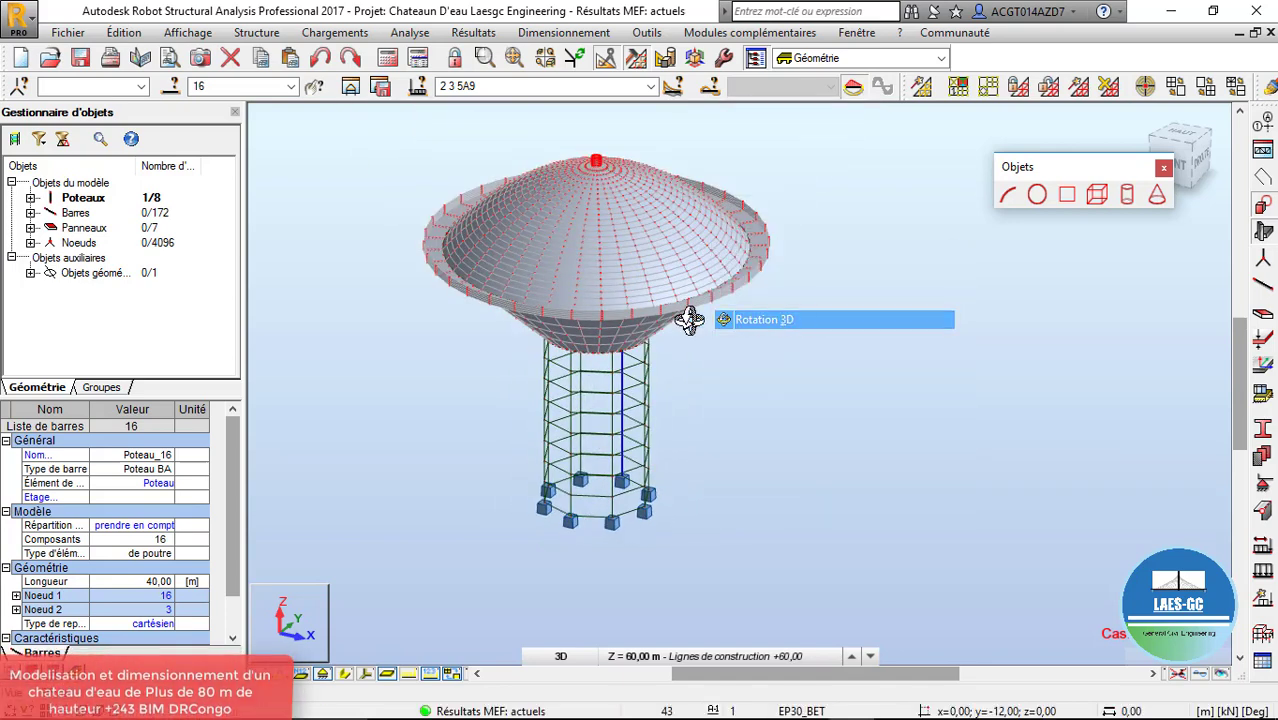
pyautogui.moveTo(689, 319); pyautogui.dragTo(628, 346)
# Enable colour designation for sections, cores and bar types in the display attributes and apply it
pyautogui.click(45, 710)
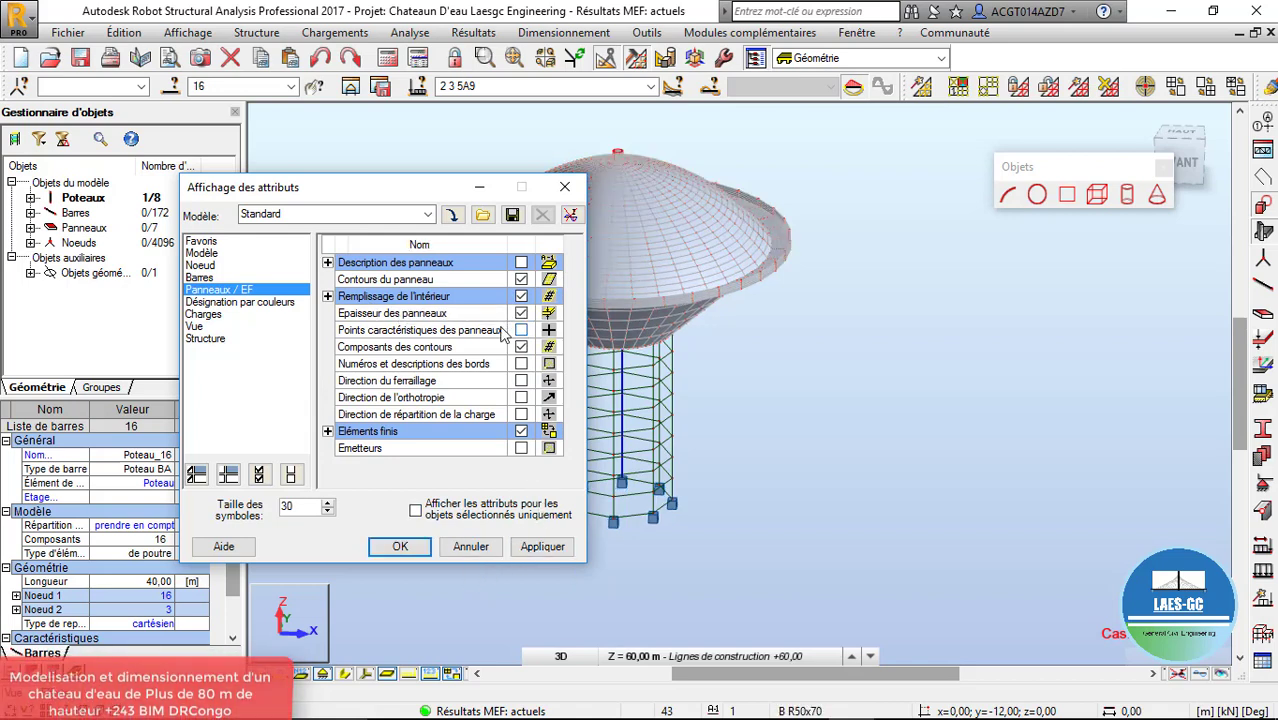
pyautogui.click(250, 302)
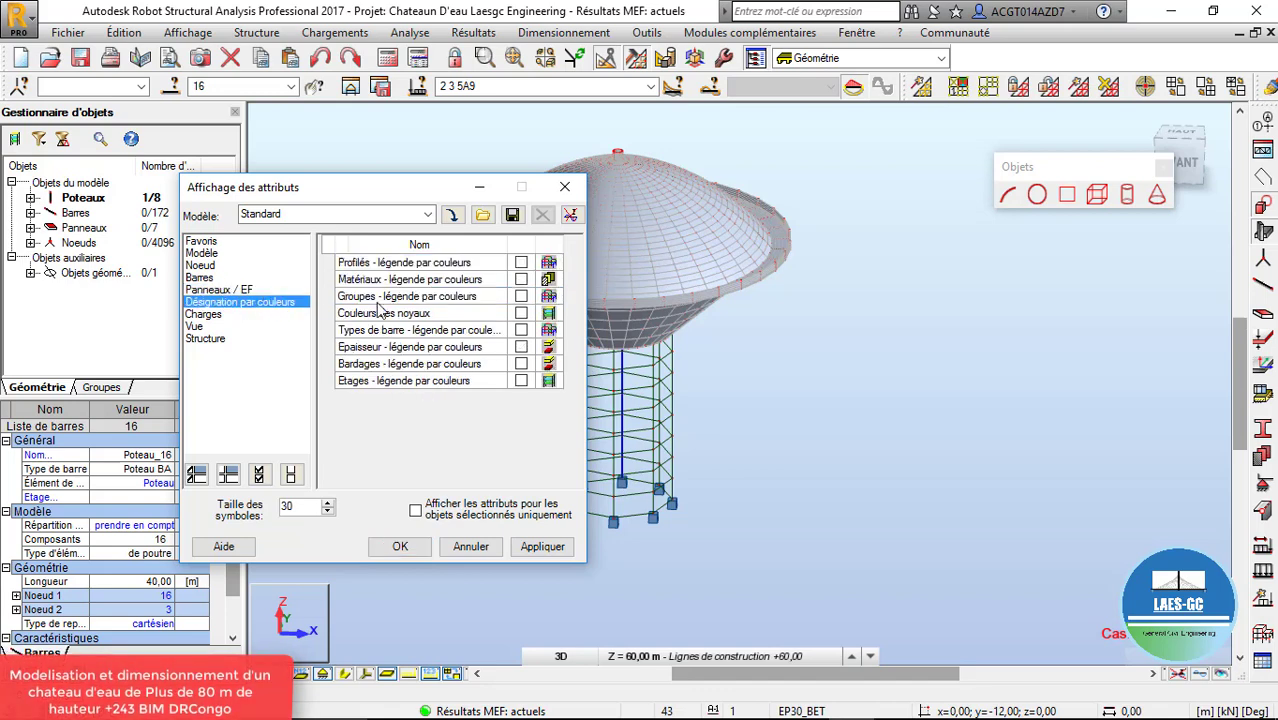
pyautogui.click(520, 314)
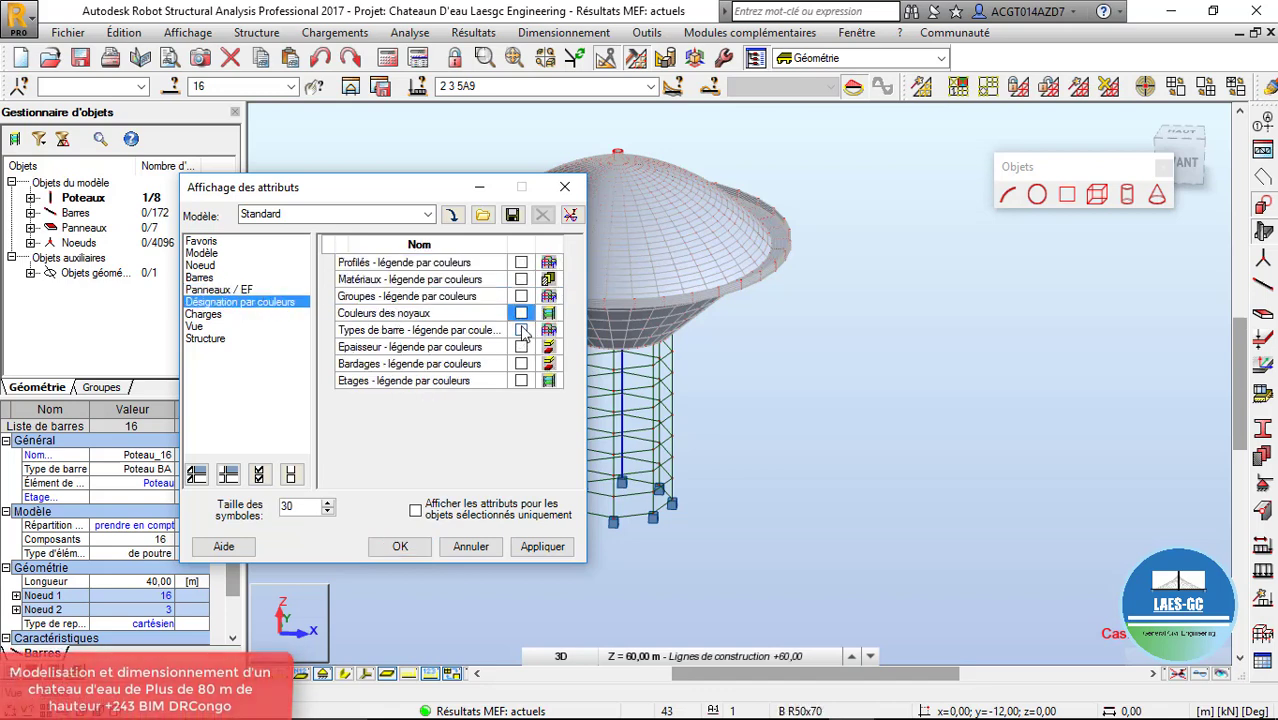
pyautogui.click(521, 331)
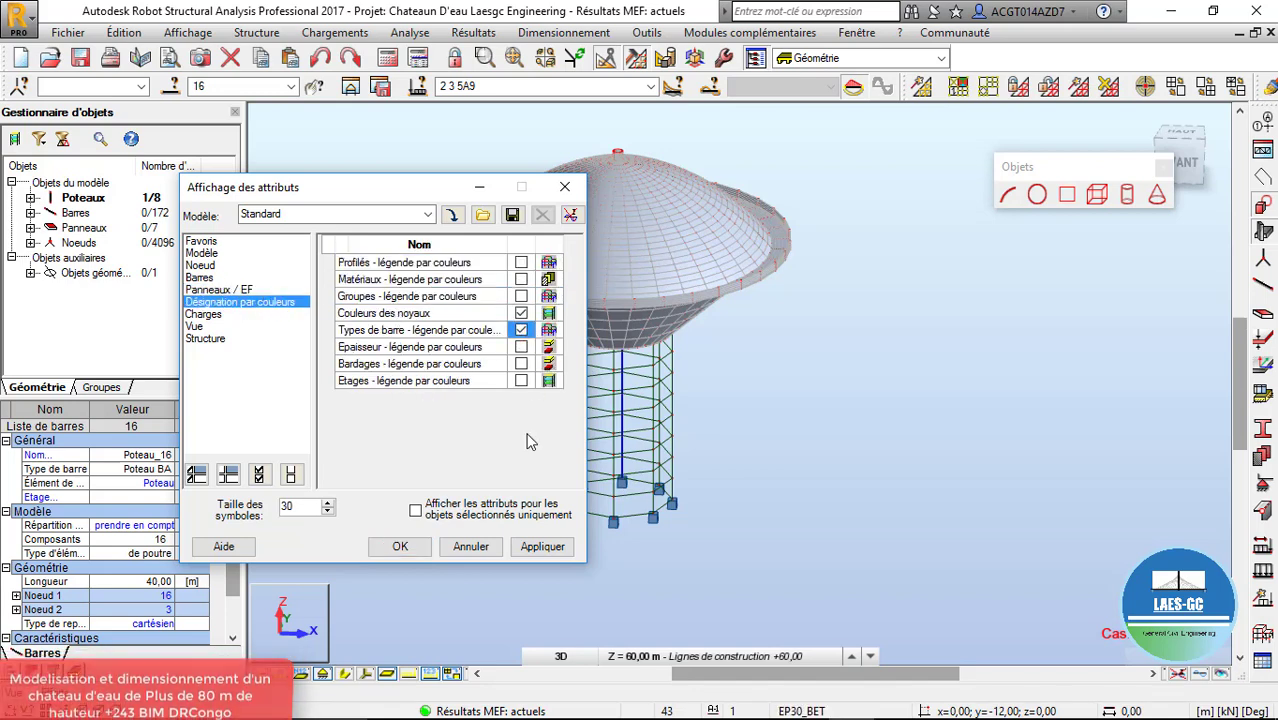
pyautogui.click(521, 263)
pyautogui.click(542, 548)
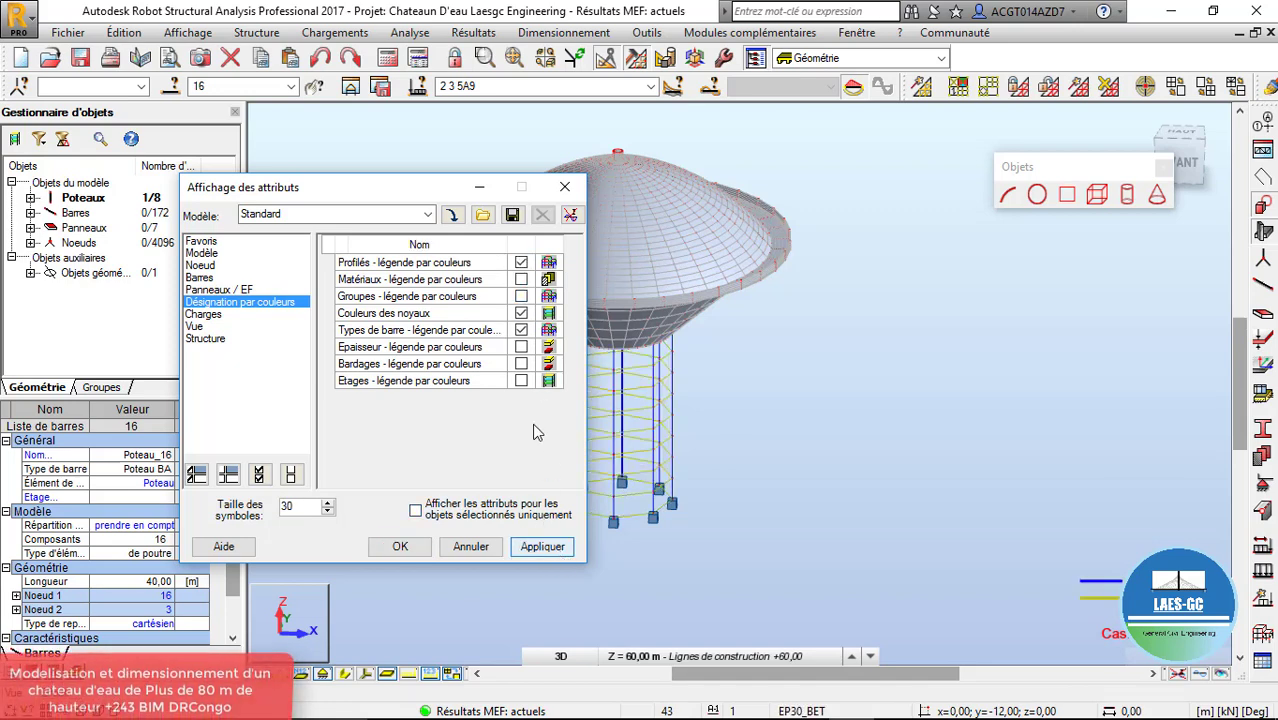
# Enable the panel thickness colour legend, apply it and close the display attributes
pyautogui.click(521, 347)
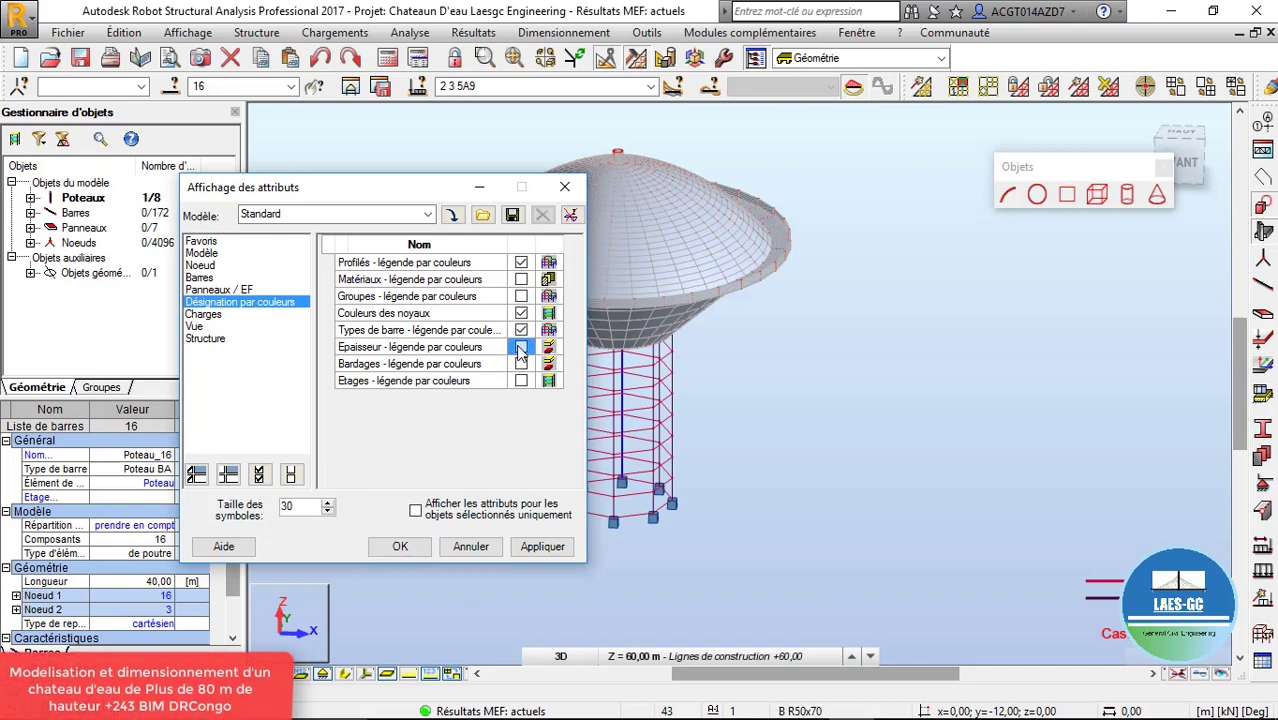
pyautogui.click(541, 553)
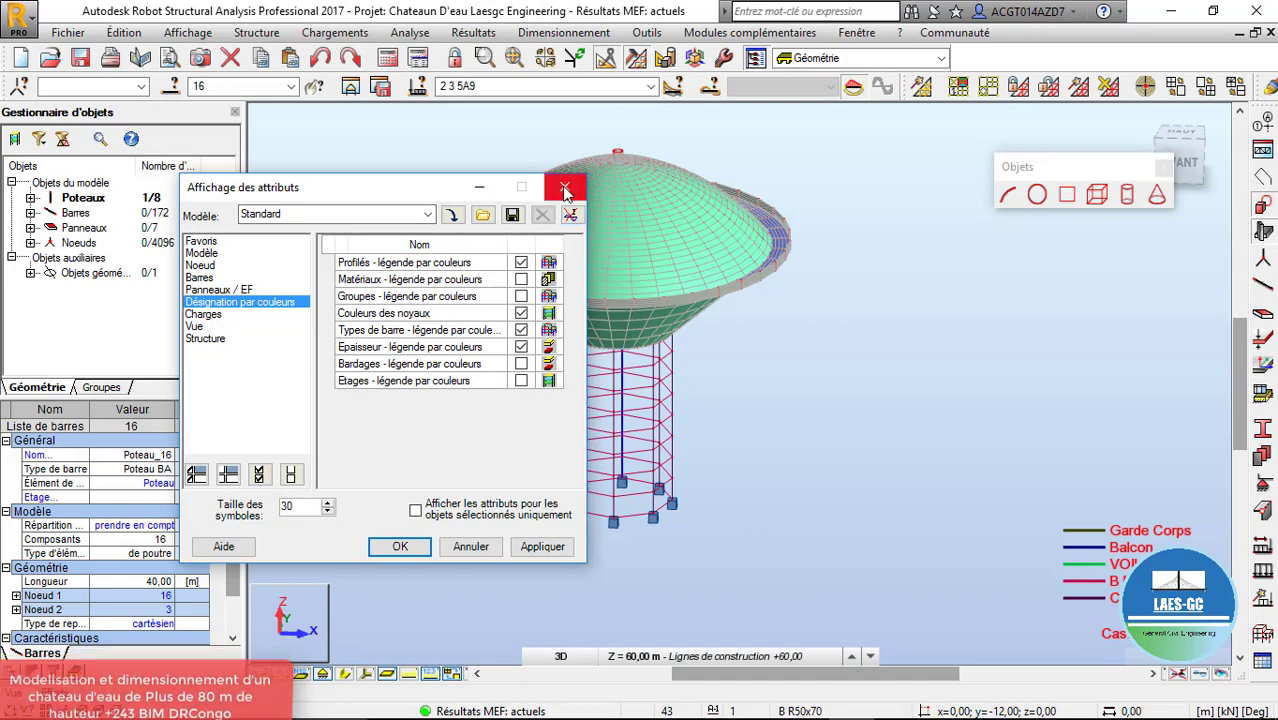
pyautogui.click(564, 187)
# Examine the colour-coded water tower from several sides, looking closely at the tank, balcony ring and column frame
pyautogui.rightClick(766, 174)
pyautogui.click(817, 246)
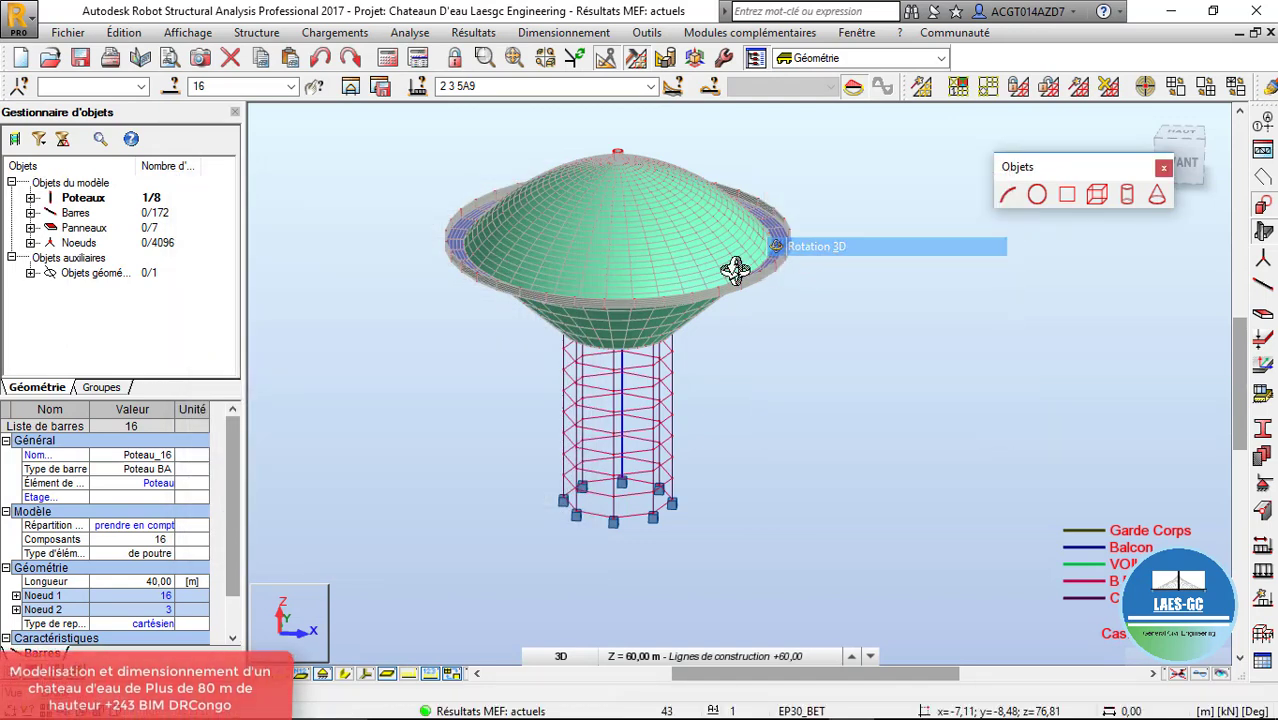
pyautogui.moveTo(736, 265); pyautogui.dragTo(497, 380)
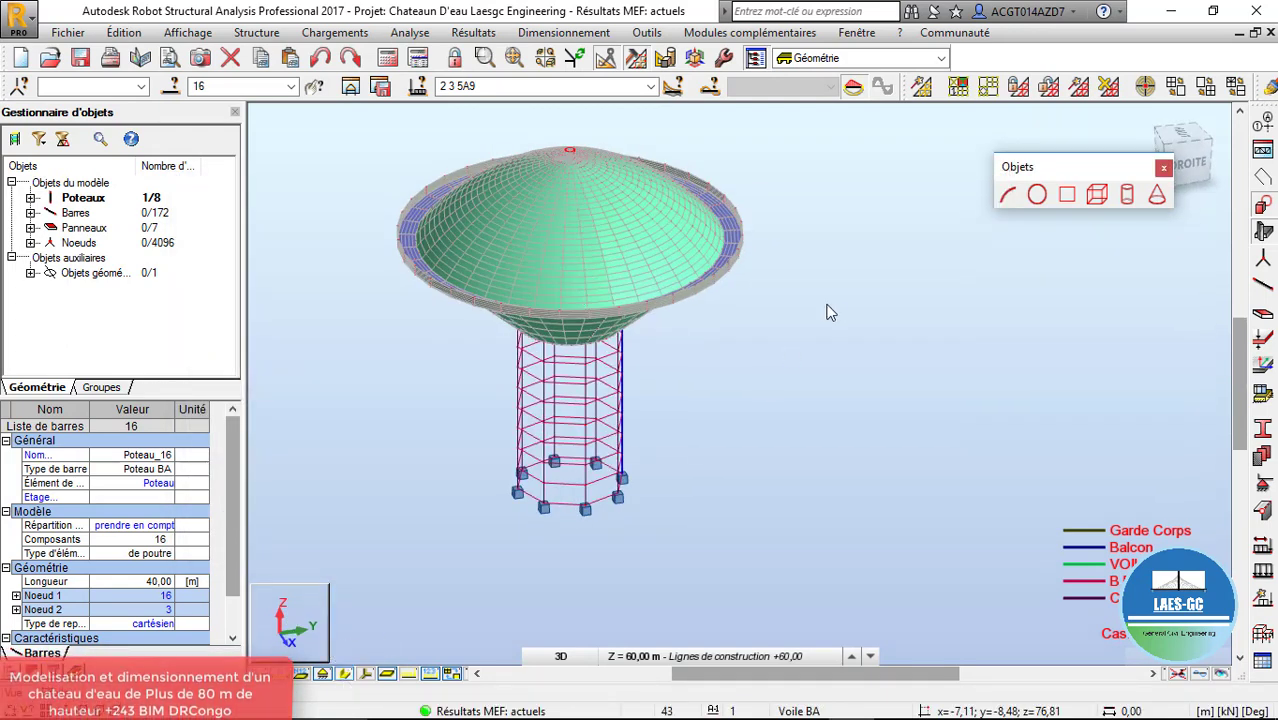
pyautogui.moveTo(788, 277); pyautogui.dragTo(652, 240)
pyautogui.scroll(5, 657, 240)
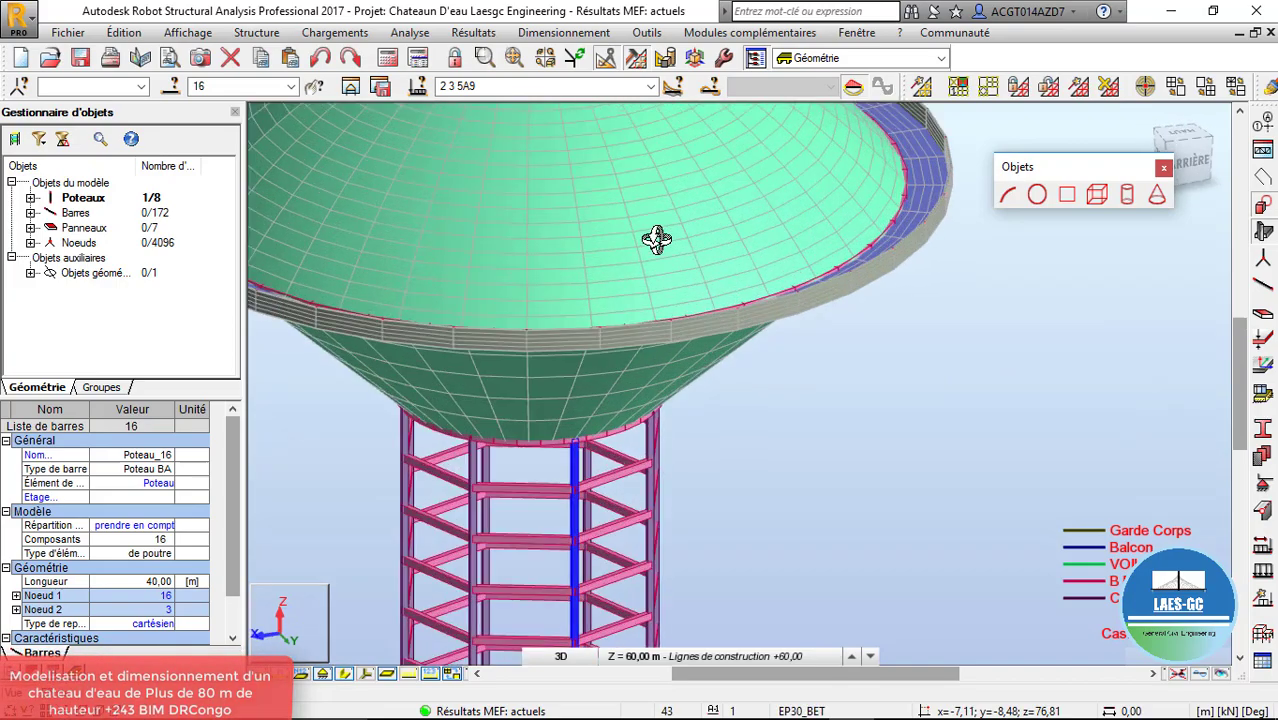
pyautogui.moveTo(632, 289); pyautogui.dragTo(802, 288)
pyautogui.scroll(-4, 802, 288)
pyautogui.moveTo(699, 302); pyautogui.dragTo(712, 420)
pyautogui.scroll(-4, 730, 262)
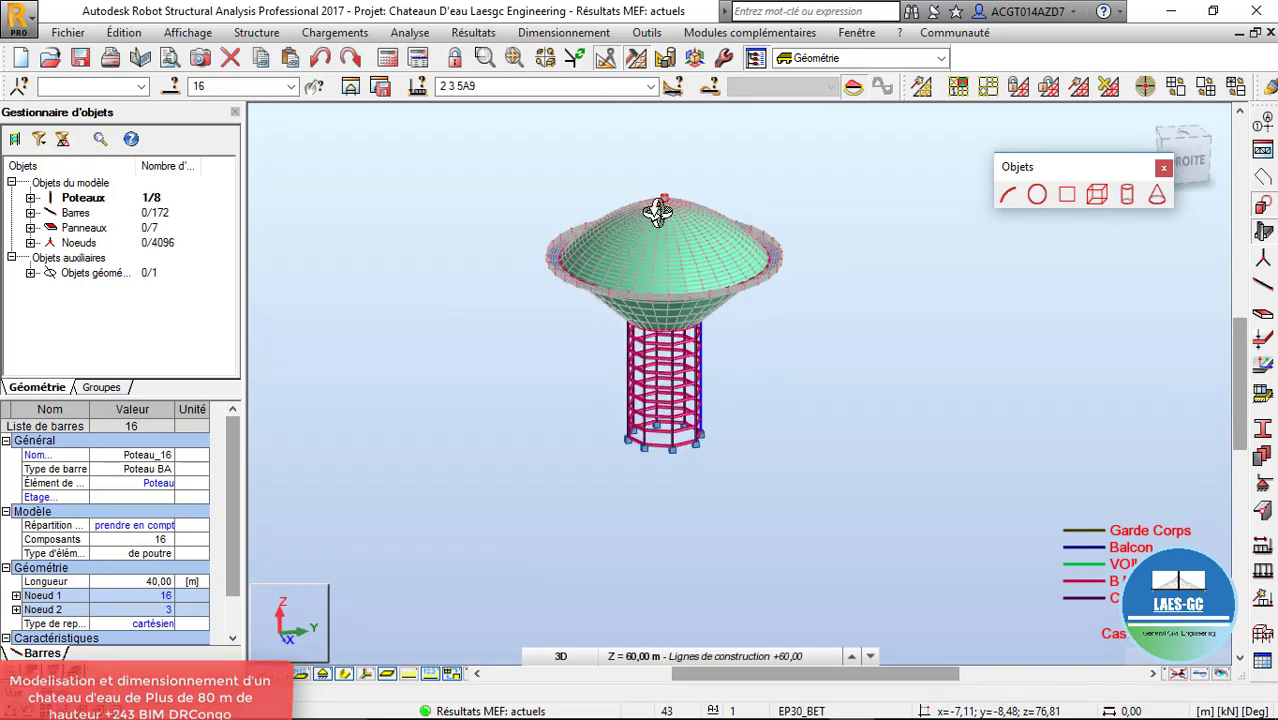
pyautogui.scroll(5, 657, 213)
pyautogui.moveTo(630, 234); pyautogui.dragTo(662, 248)
pyautogui.scroll(-4, 536, 165)
pyautogui.moveTo(542, 240); pyautogui.dragTo(451, 265)
pyautogui.scroll(3, 645, 265)
pyautogui.scroll(-2, 586, 276)
pyautogui.scroll(3, 350, 218)
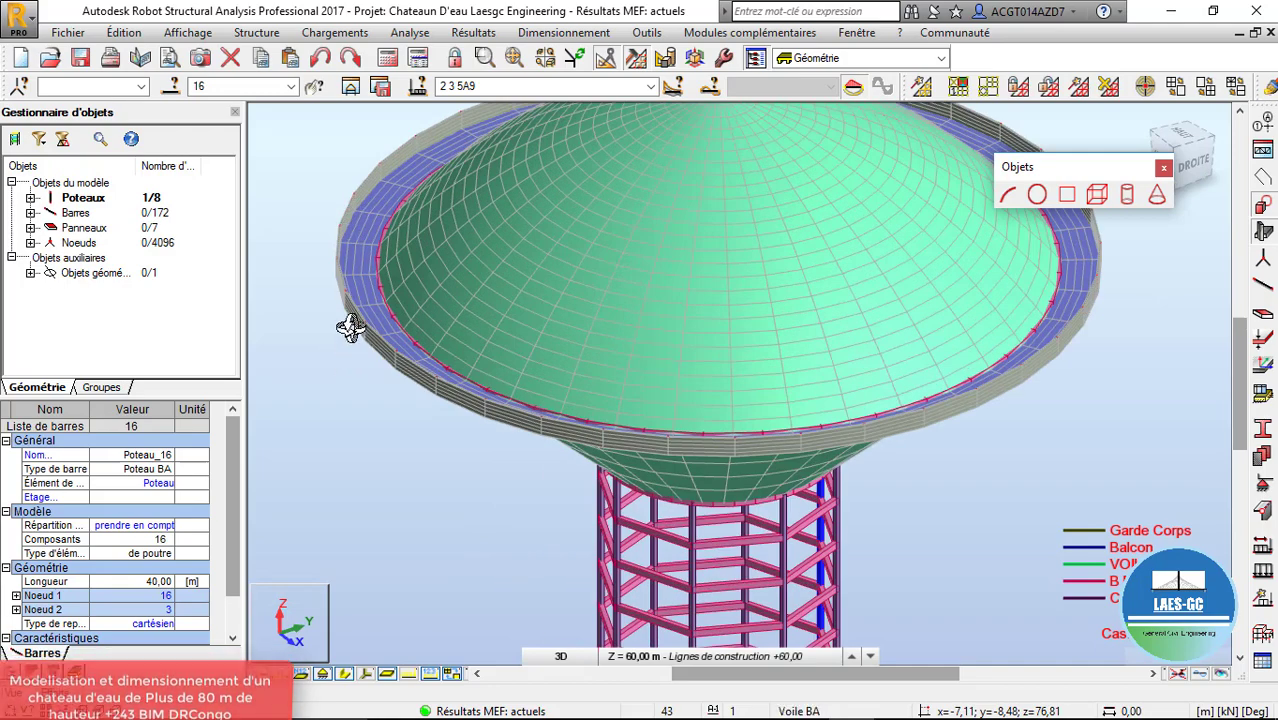
pyautogui.scroll(-3, 364, 316)
pyautogui.scroll(-2, 725, 340)
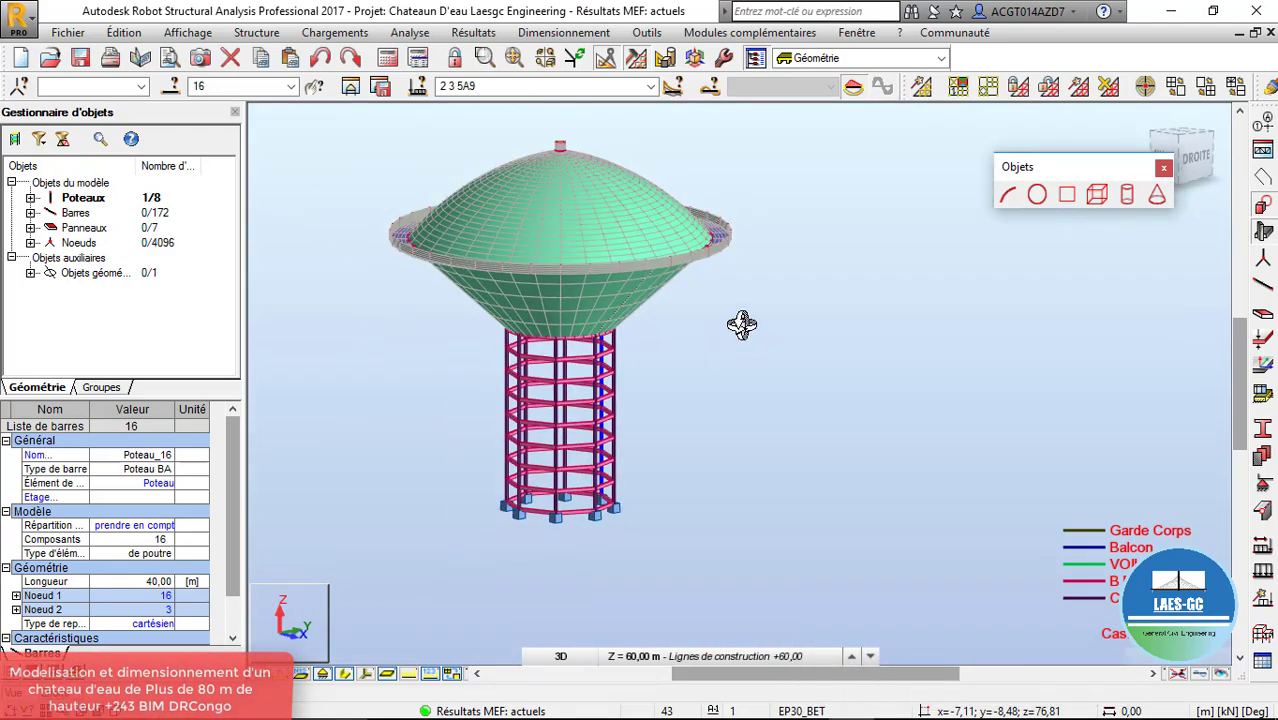
pyautogui.moveTo(742, 322); pyautogui.dragTo(585, 271)
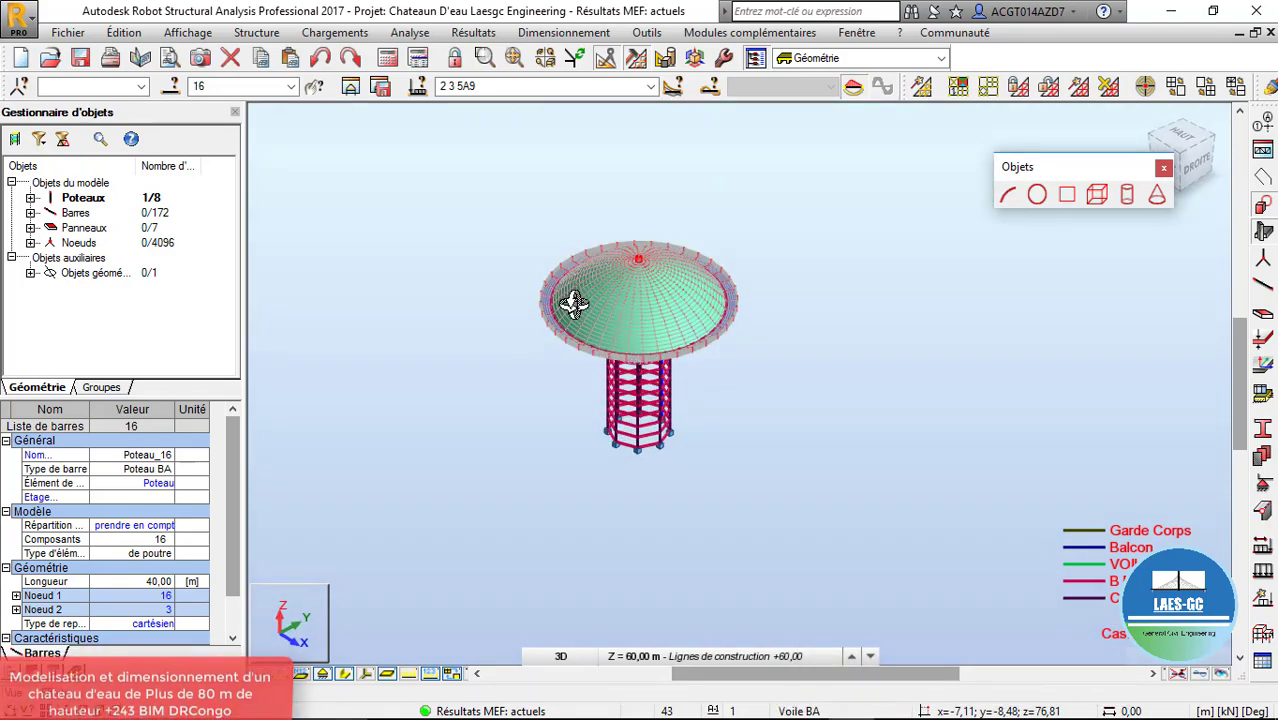
# Switch to the LibreOffice Impress presentation of the water tower project and show slide 5 with the trainer's contact details
pyautogui.hotkey('alt', 'Tab')
pyautogui.hotkey('alt', 'Tab')
pyautogui.hotkey('alt', 'Tab')
pyautogui.hotkey('alt', 'Tab')
pyautogui.hotkey('alt', 'Tab')
pyautogui.hotkey('alt', 'Tab')
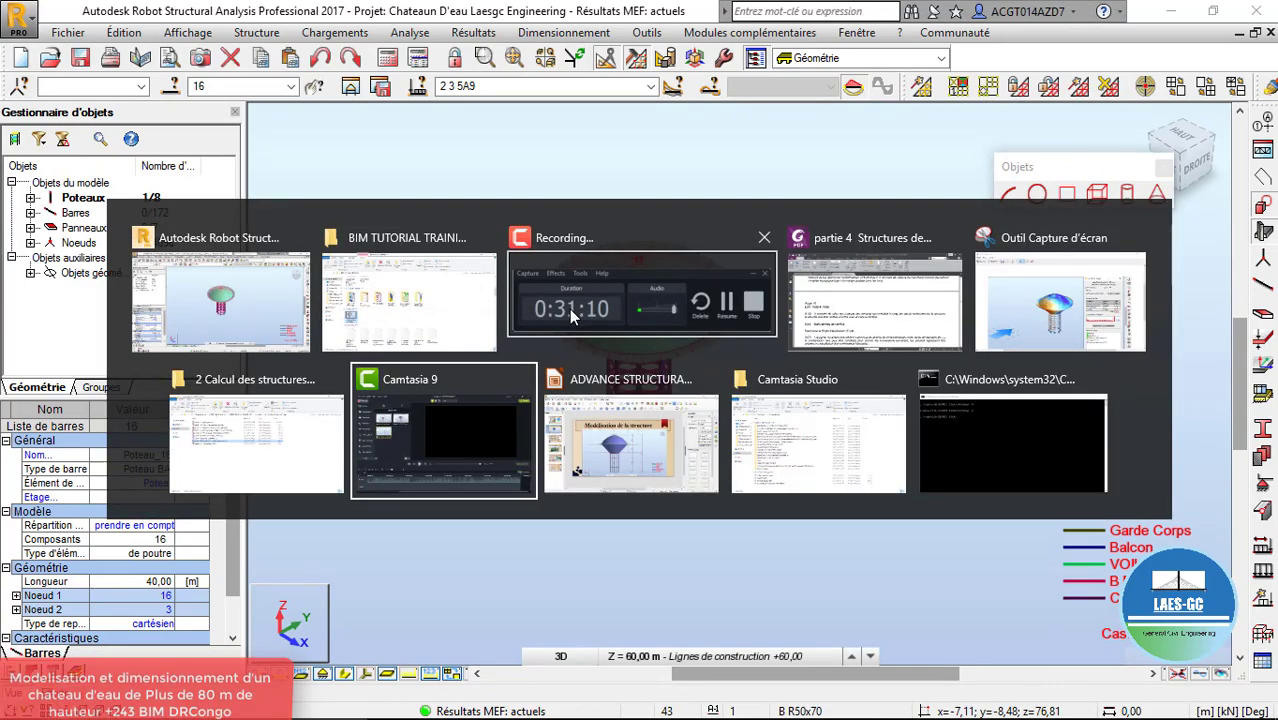
pyautogui.hotkey('alt', 'Tab')
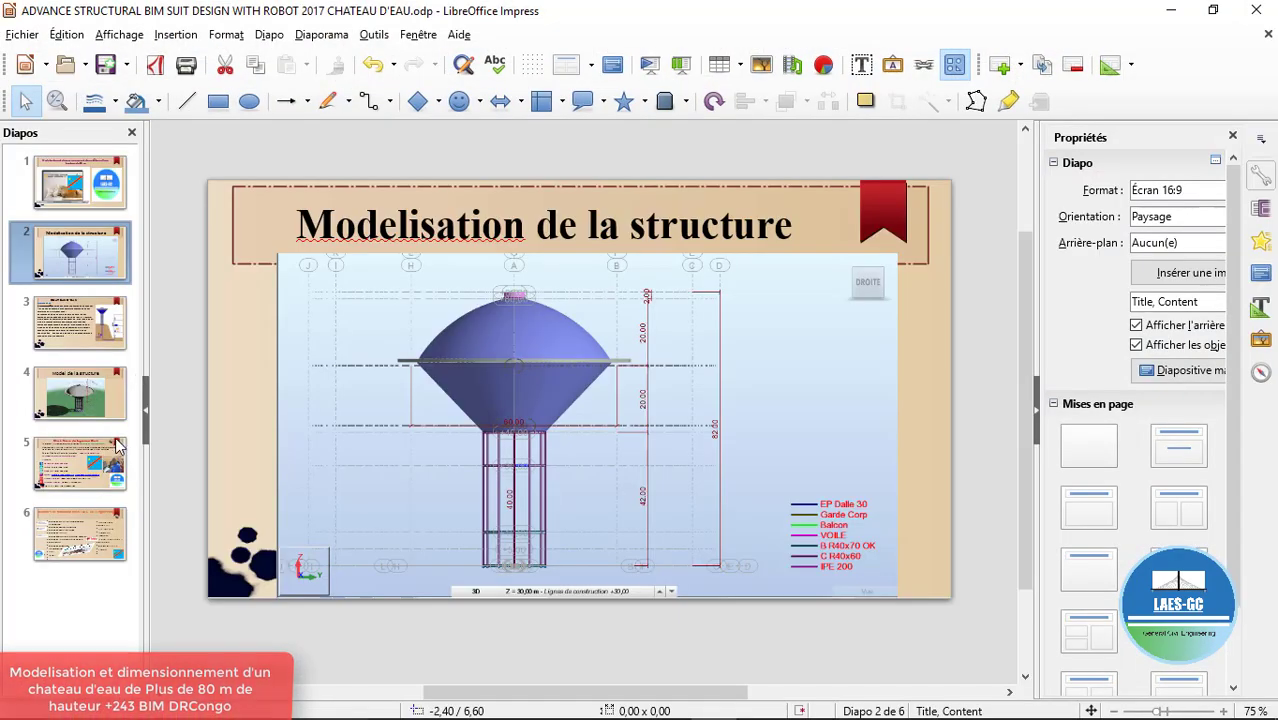
pyautogui.click(116, 446)
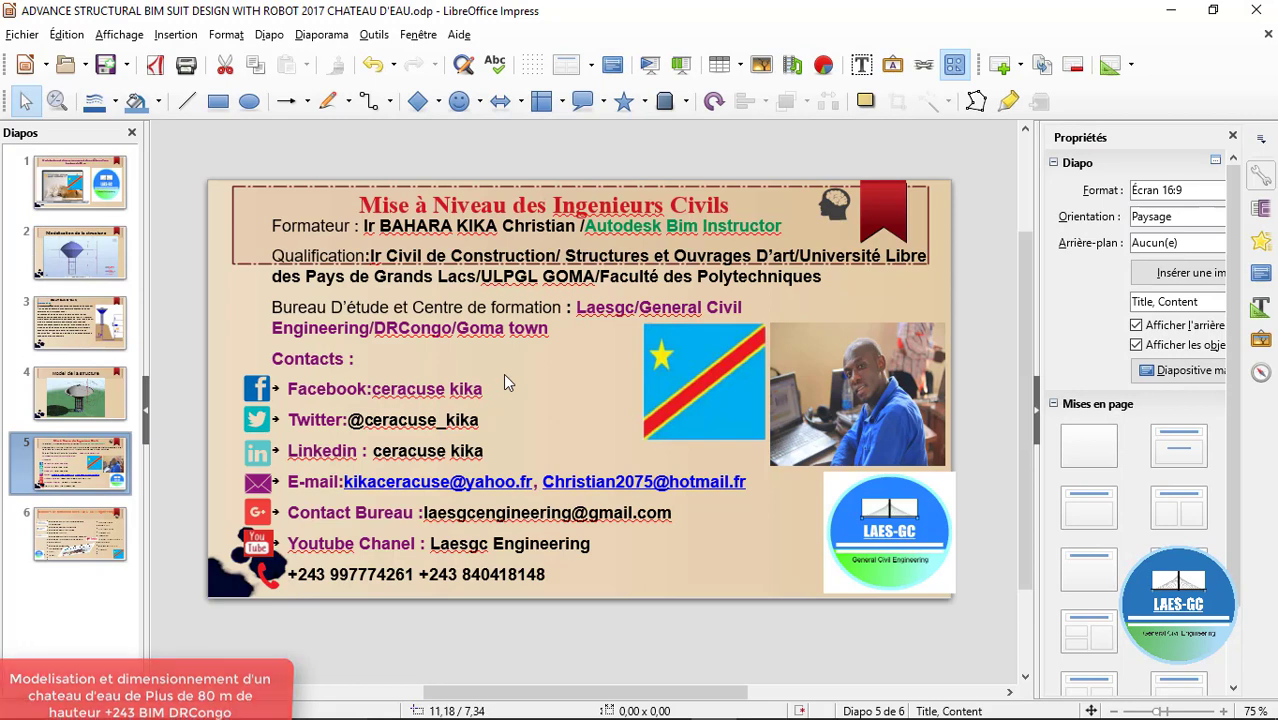